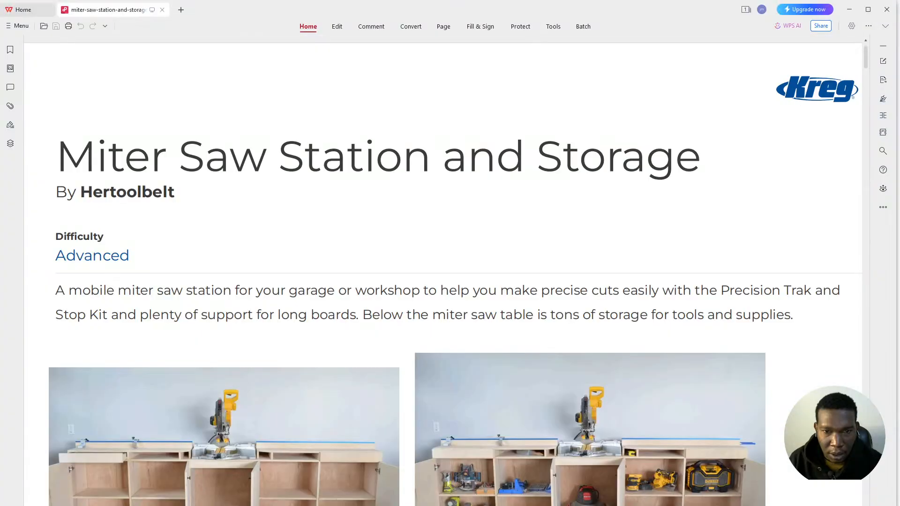
- Scroll through the miter saw station PDF past the tools, materials, cut list and cutting diagrams
scroll(506, 293, "down", 10)
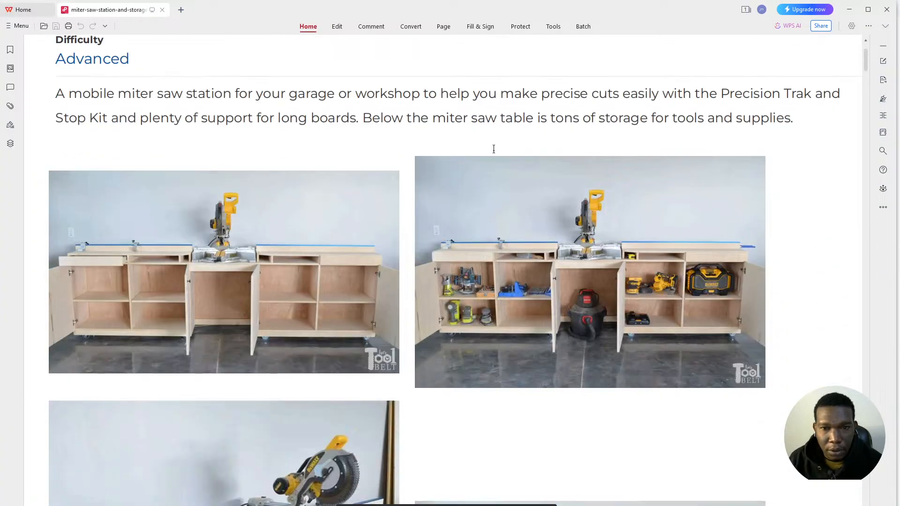
scroll(501, 156, "down", 6)
scroll(503, 162, "up", 9)
scroll(506, 163, "down", 10)
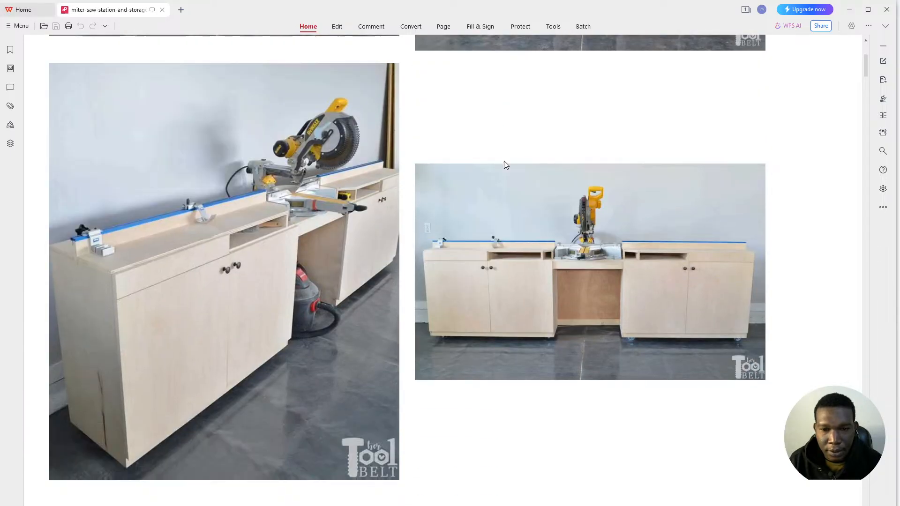
scroll(508, 165, "down", 6)
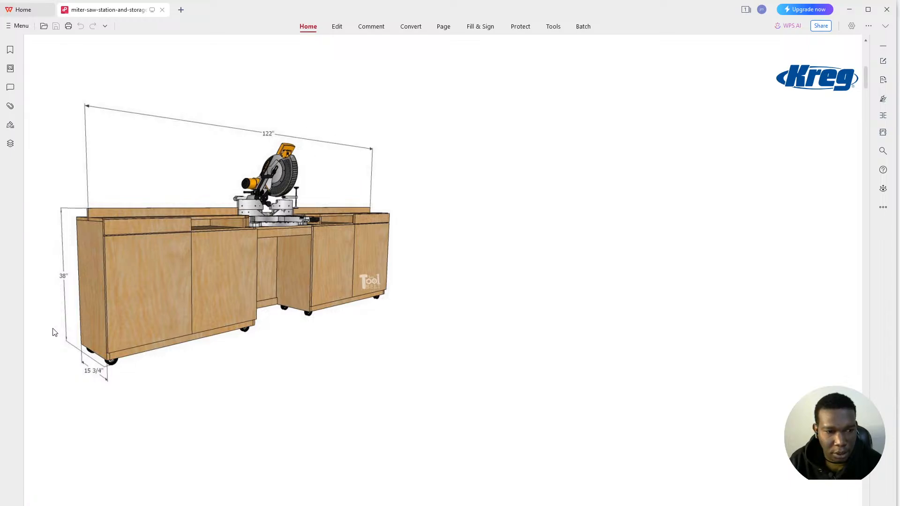
scroll(391, 225, "down", 5)
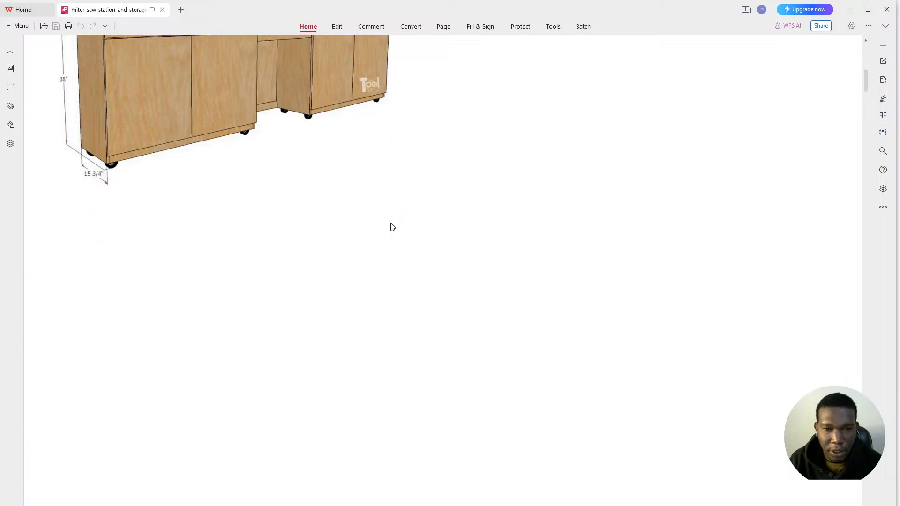
scroll(396, 230, "down", 10)
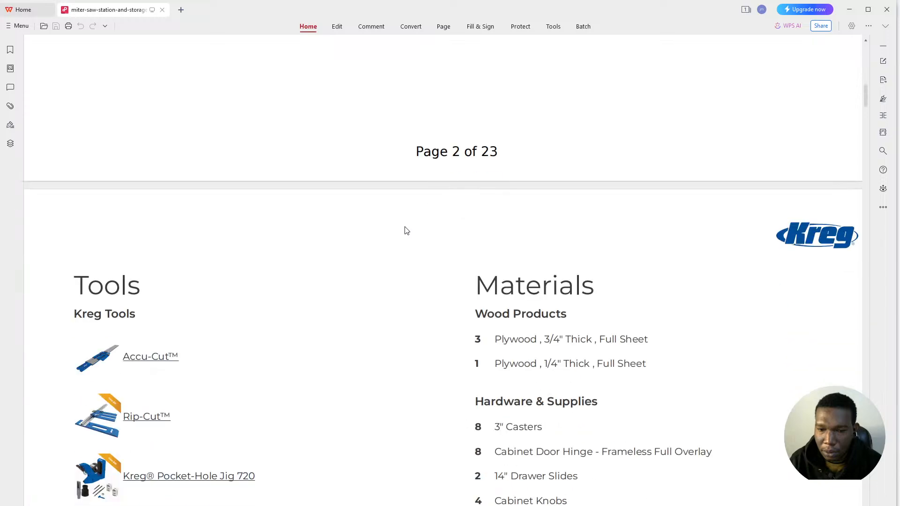
scroll(406, 231, "down", 15)
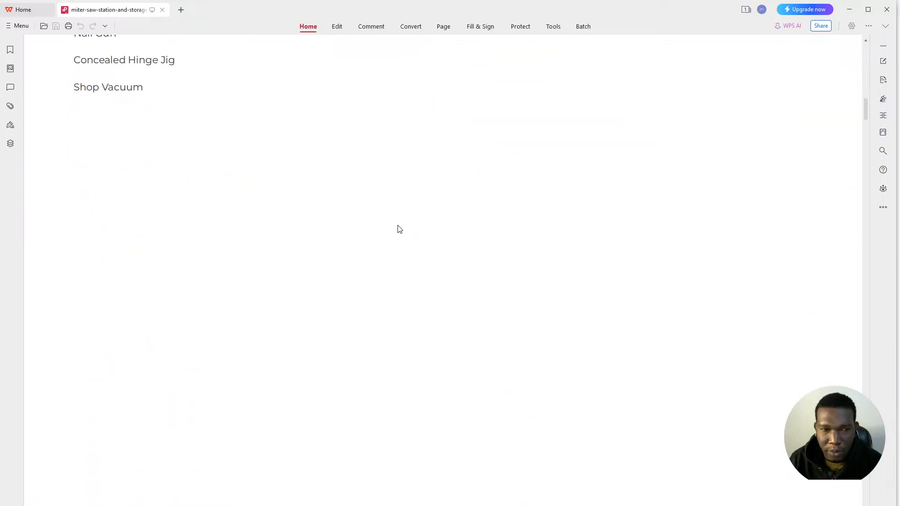
scroll(404, 230, "down", 15)
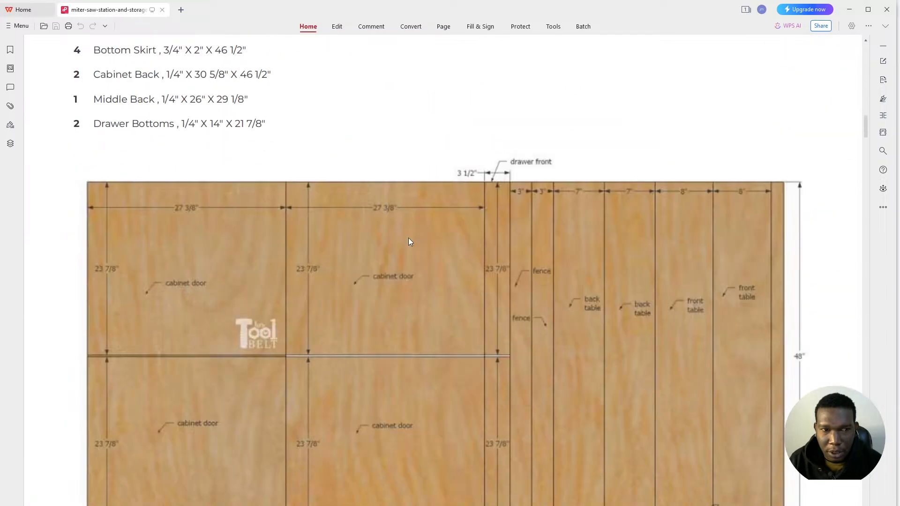
scroll(406, 238, "up", 3)
scroll(403, 243, "up", 3)
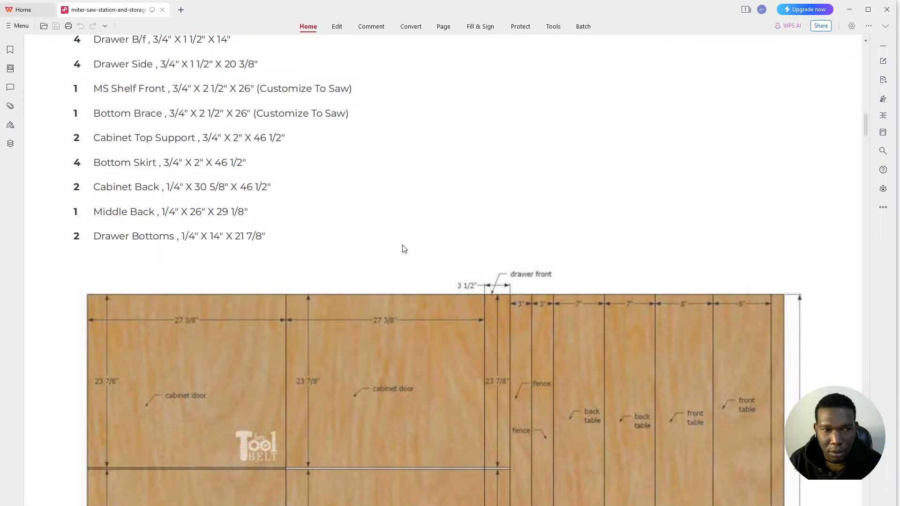
scroll(402, 247, "down", 9)
scroll(402, 253, "up", 4)
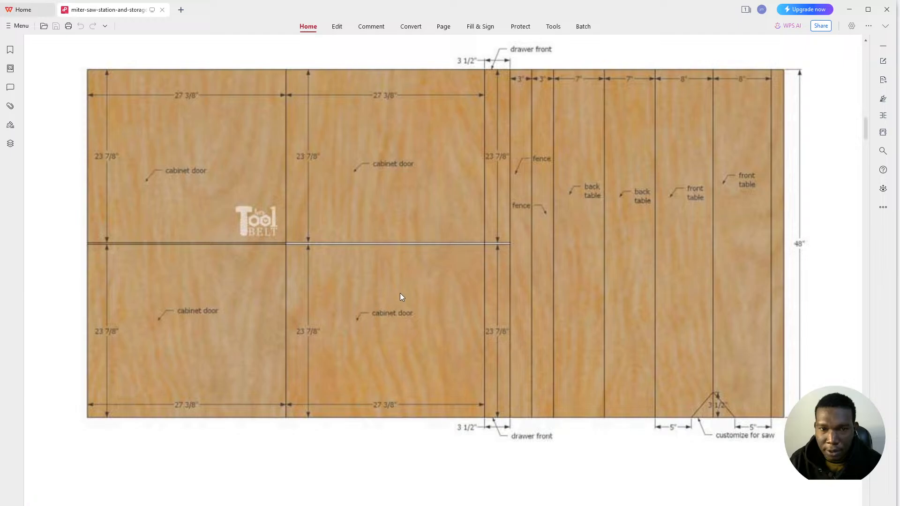
scroll(401, 293, "down", 12)
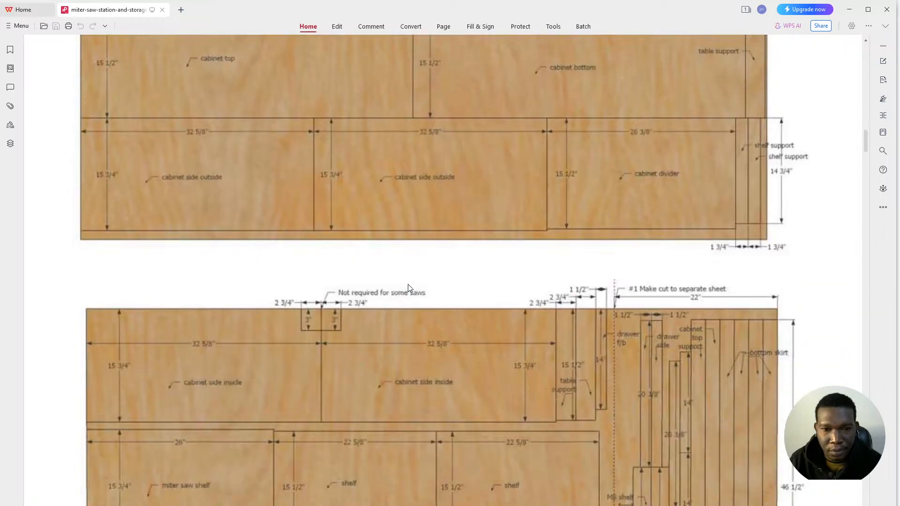
scroll(408, 288, "down", 3)
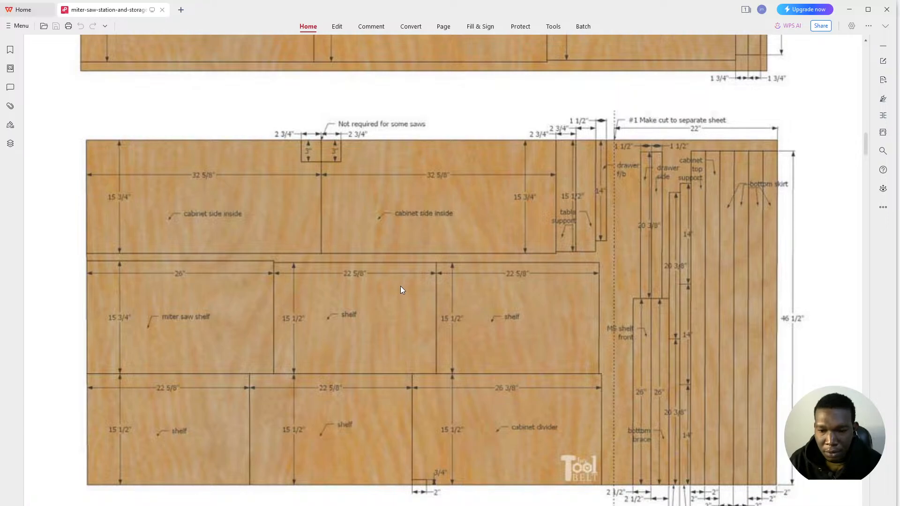
scroll(400, 289, "down", 1)
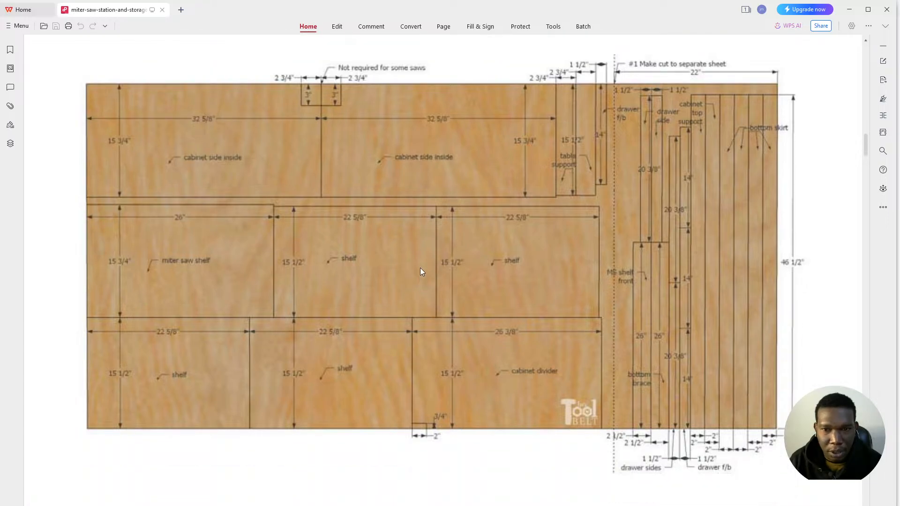
scroll(551, 231, "down", 3)
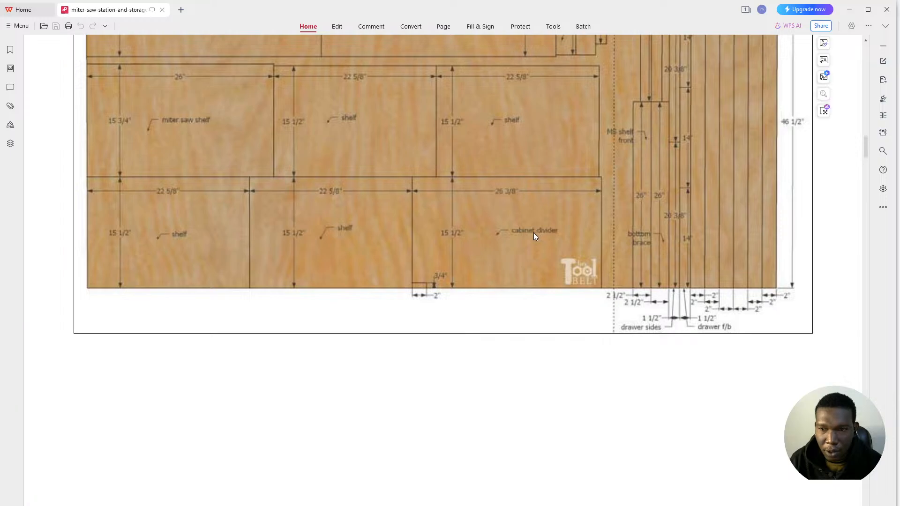
scroll(542, 258, "up", 3)
scroll(542, 248, "down", 3)
scroll(541, 248, "up", 2)
scroll(541, 249, "down", 10)
scroll(532, 250, "down", 15)
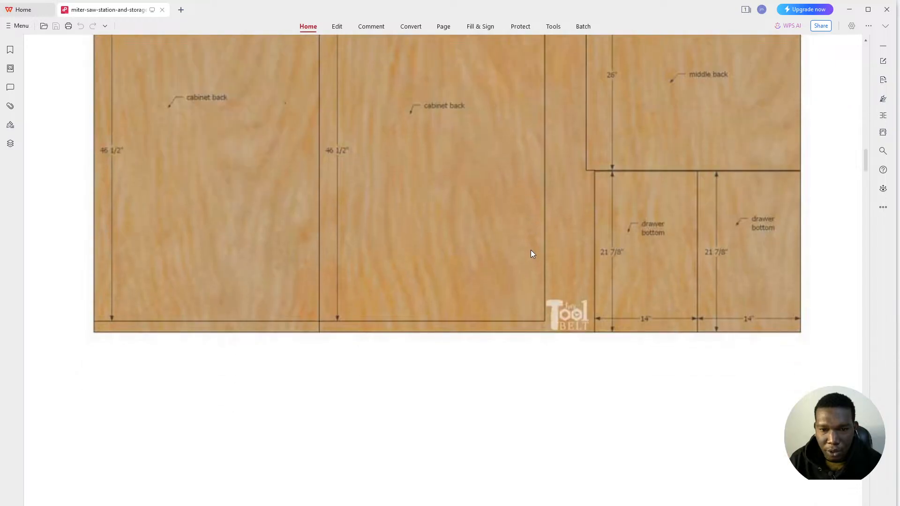
scroll(530, 252, "down", 9)
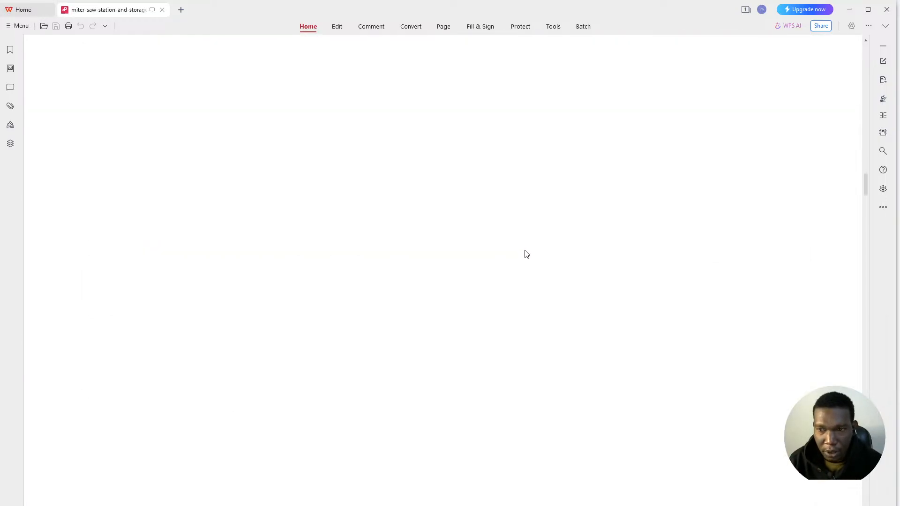
scroll(522, 257, "down", 10)
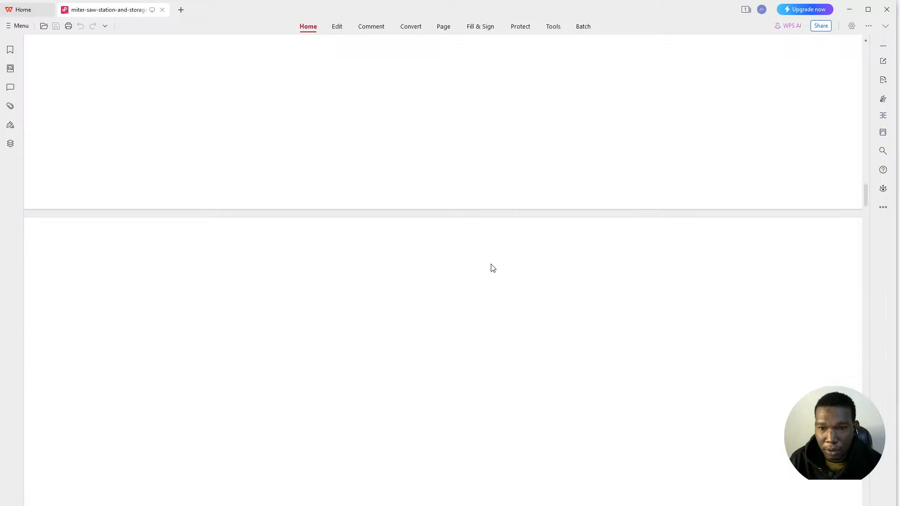
scroll(499, 261, "down", 2)
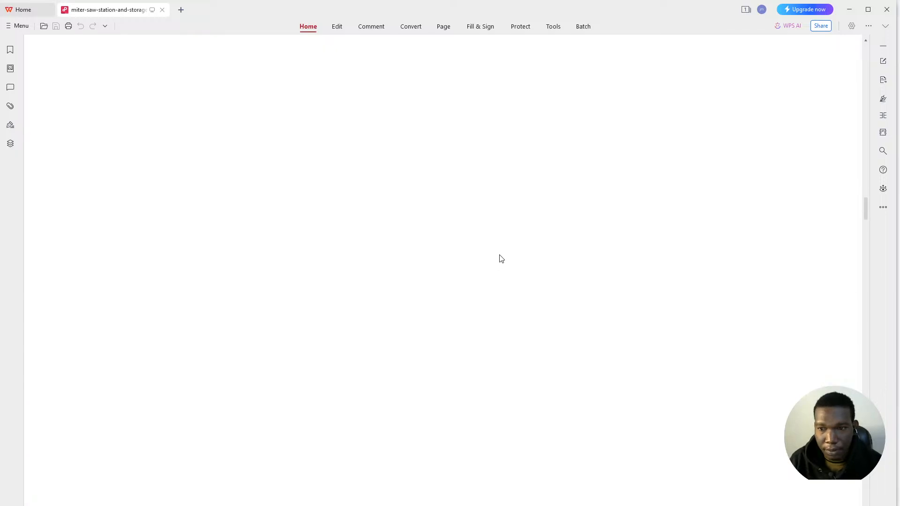
- Minimize the PDF plan and the saw-station photo to reveal the Mozaik CNC start window
left_click(851, 13)
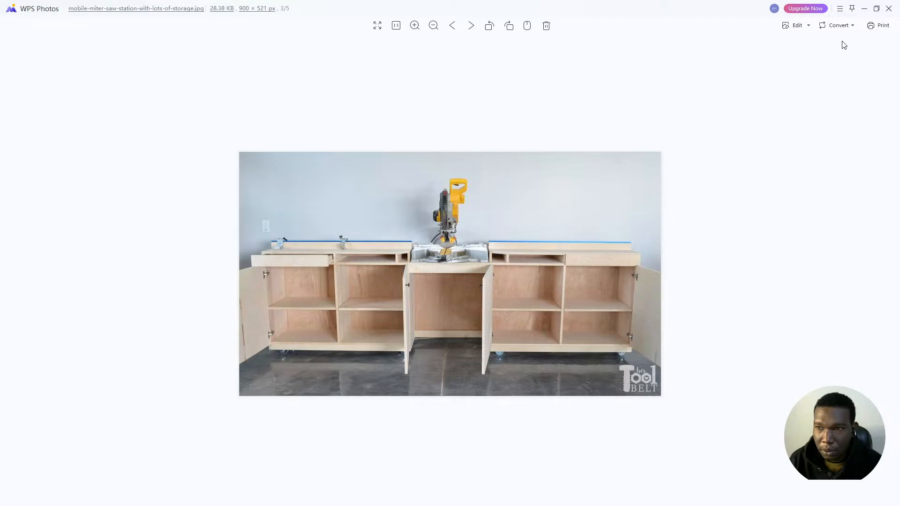
left_click(861, 10)
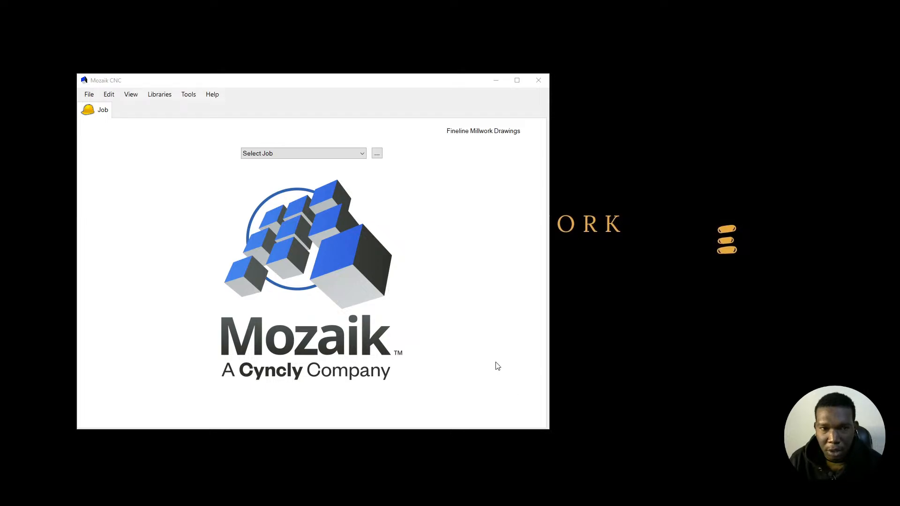
- Create a new job named 'sample a youtube', correcting the typo in the name
left_click(89, 94)
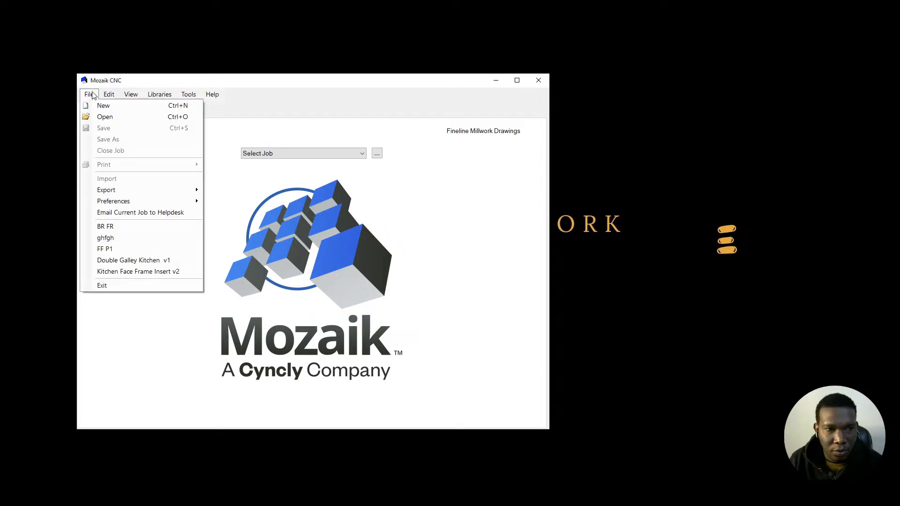
left_click(109, 94)
left_click(89, 94)
left_click(103, 106)
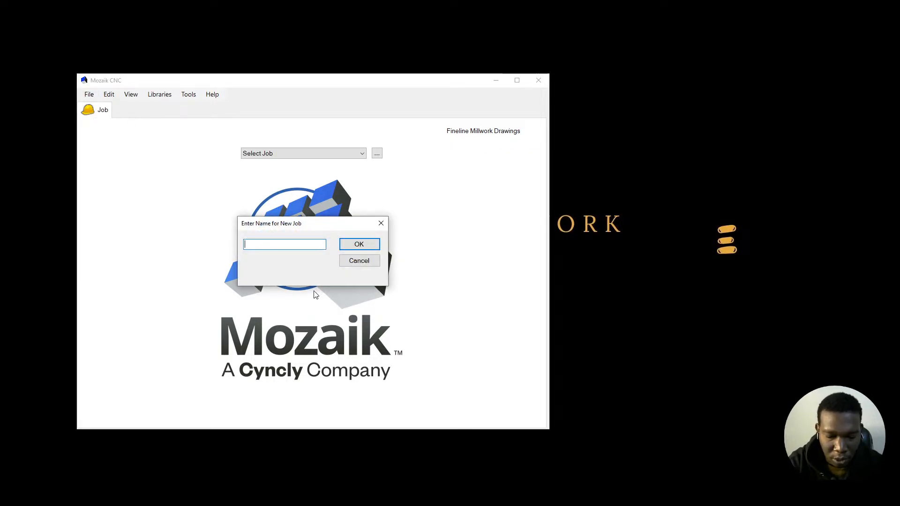
type("s")
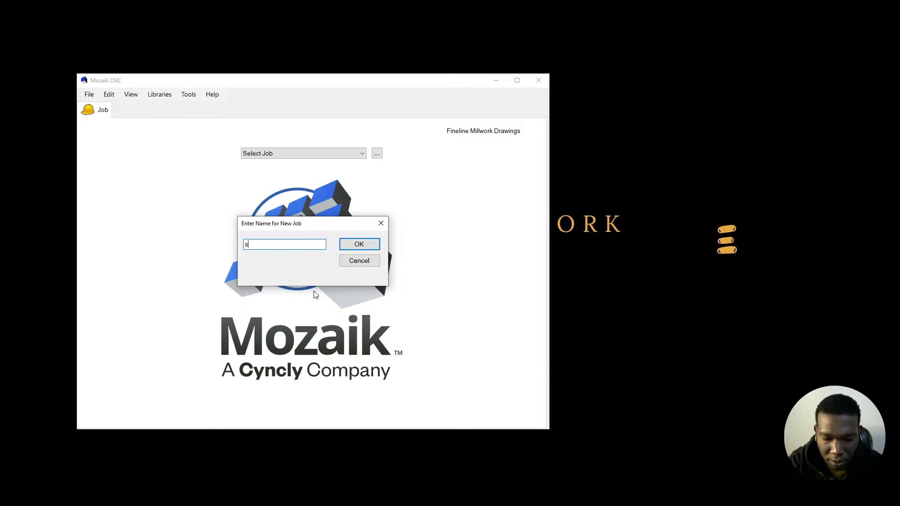
type("aplemple youtube")
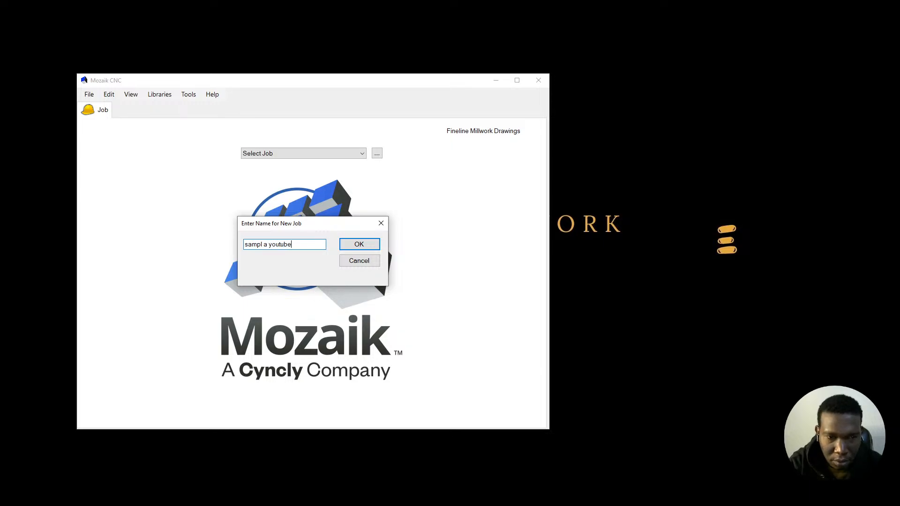
left_click(264, 244)
type("e")
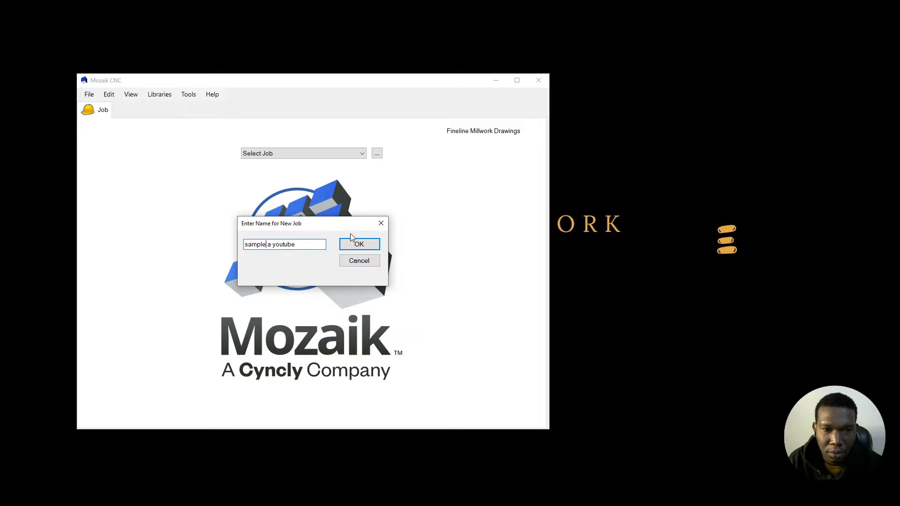
left_click(359, 244)
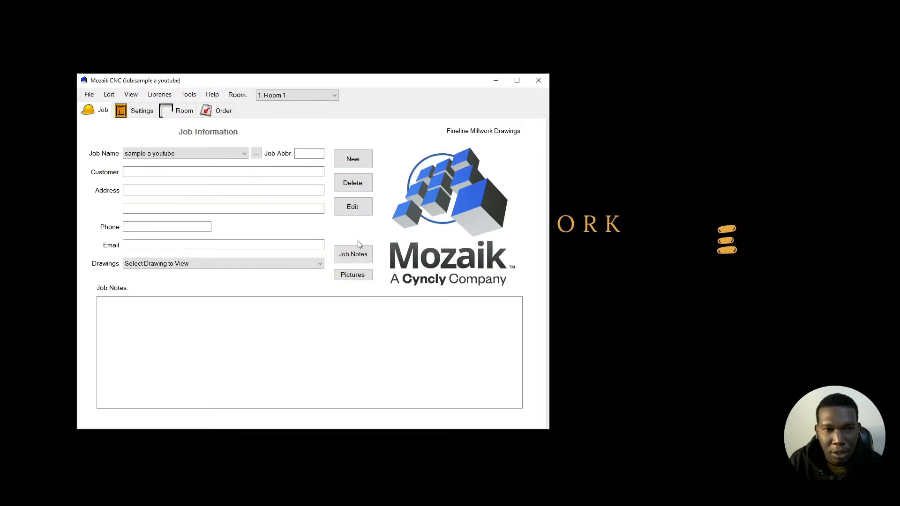
- Maximize the Mozaik window, click into the address lines, and show the job's Settings
left_click(516, 81)
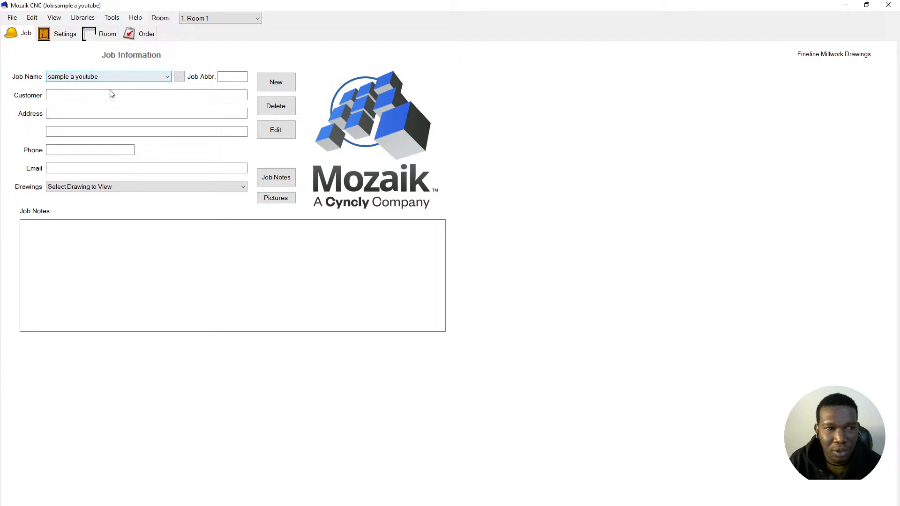
left_click(123, 113)
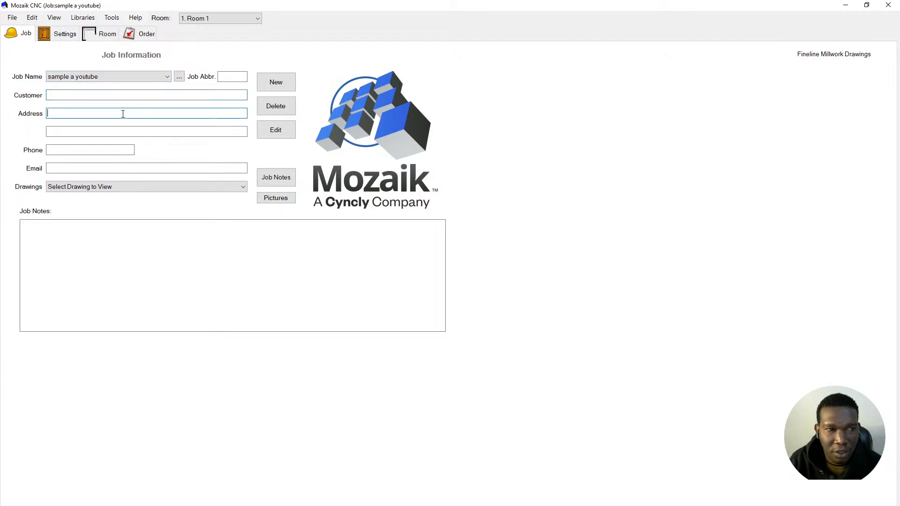
left_click(122, 130)
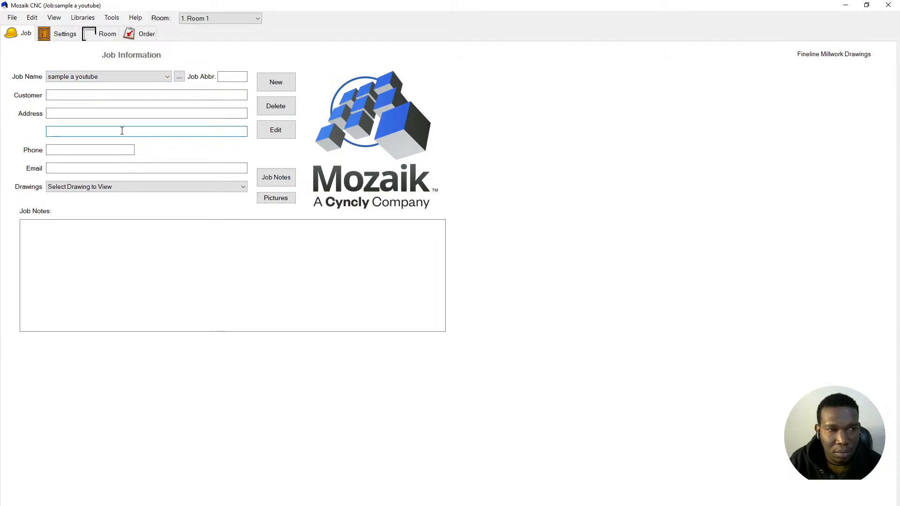
left_click(52, 31)
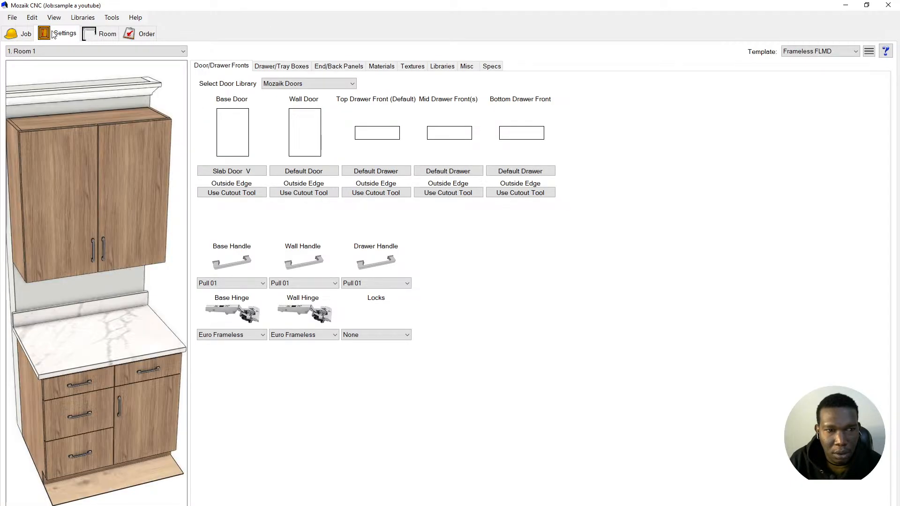
- Orbit the cabinet preview to view it from the side and front
scroll(127, 178, "down", 4)
left_click_drag(114, 235, 128, 220)
left_click_drag(102, 274, 97, 278)
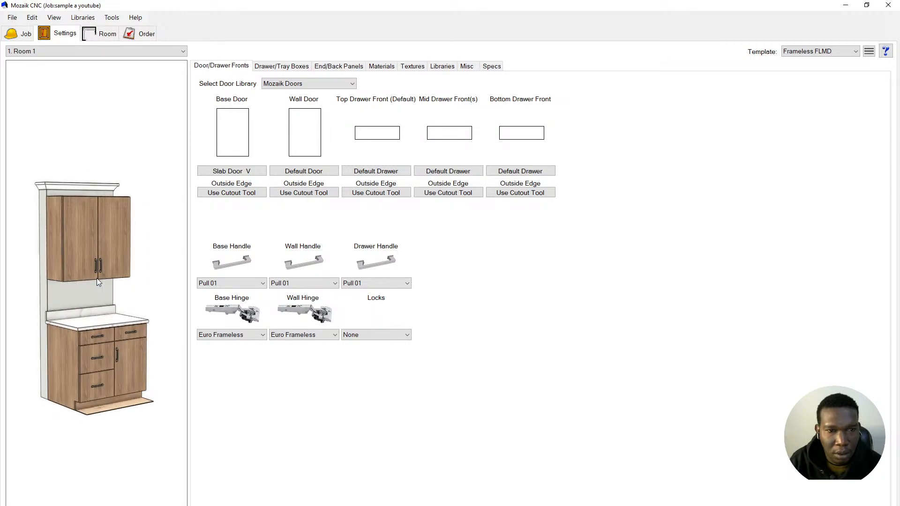
left_click_drag(97, 278, 65, 237)
scroll(68, 238, "up", 2)
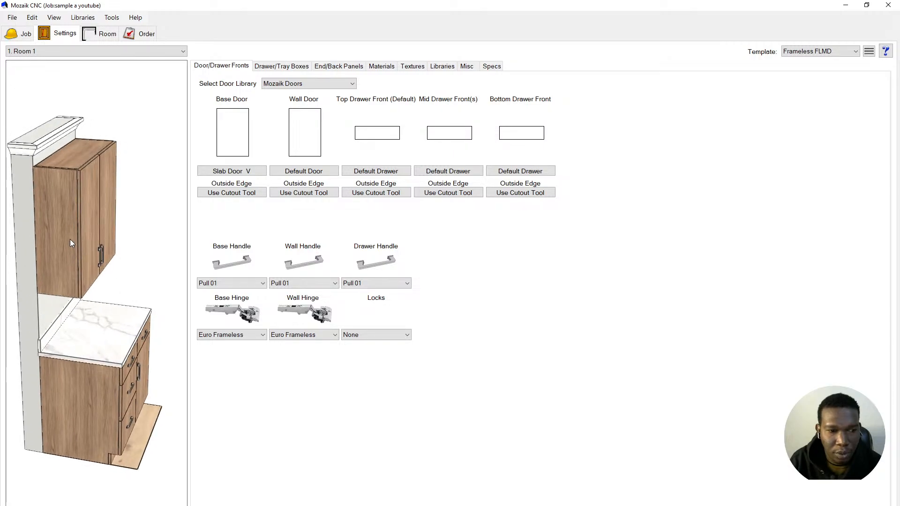
- Browse the Drawer/Tray Boxes, End/Back Panels, Materials, Textures and Libraries settings
left_click(287, 66)
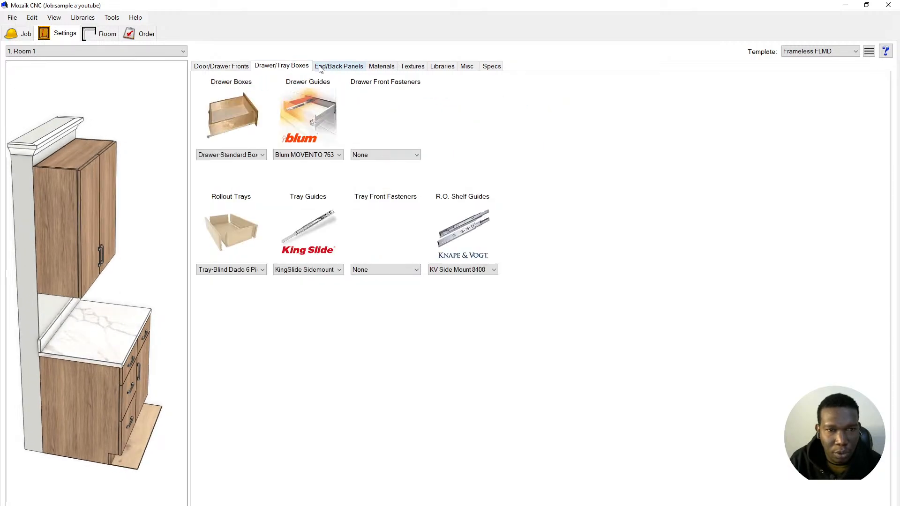
left_click(329, 66)
left_click(381, 68)
left_click(410, 68)
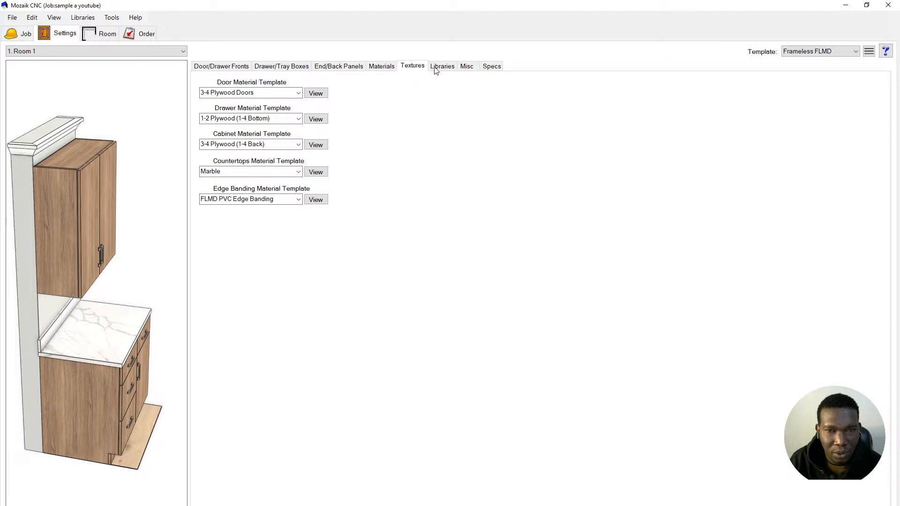
left_click(440, 69)
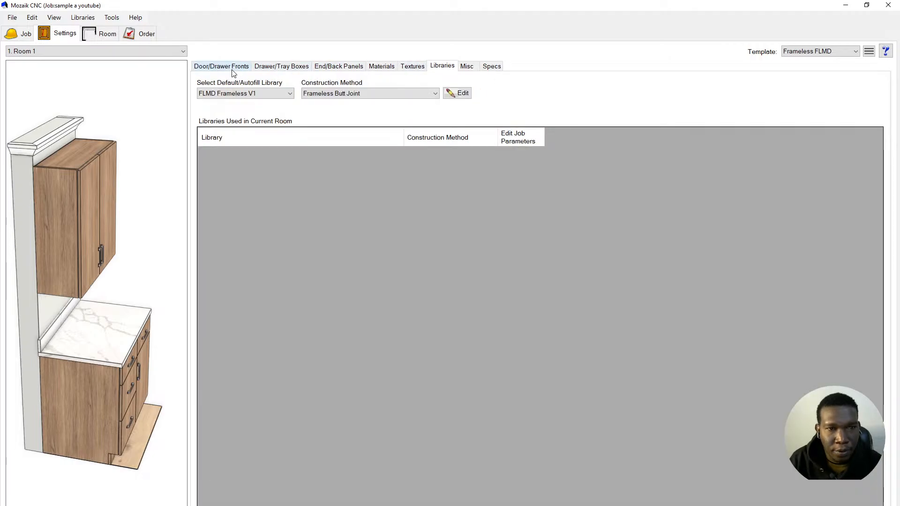
- Compare door, drawer box and end/back panel settings, then go to Room 1's Room page
left_click(235, 67)
left_click(268, 67)
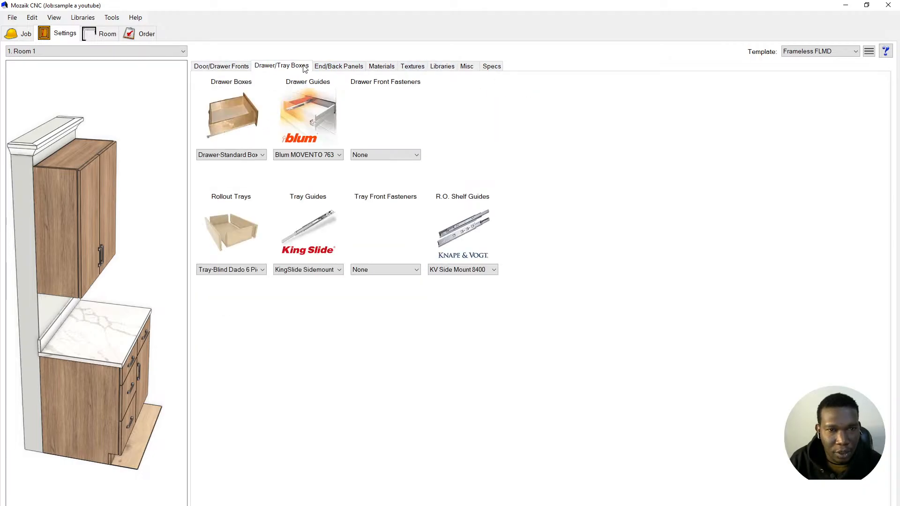
left_click(330, 70)
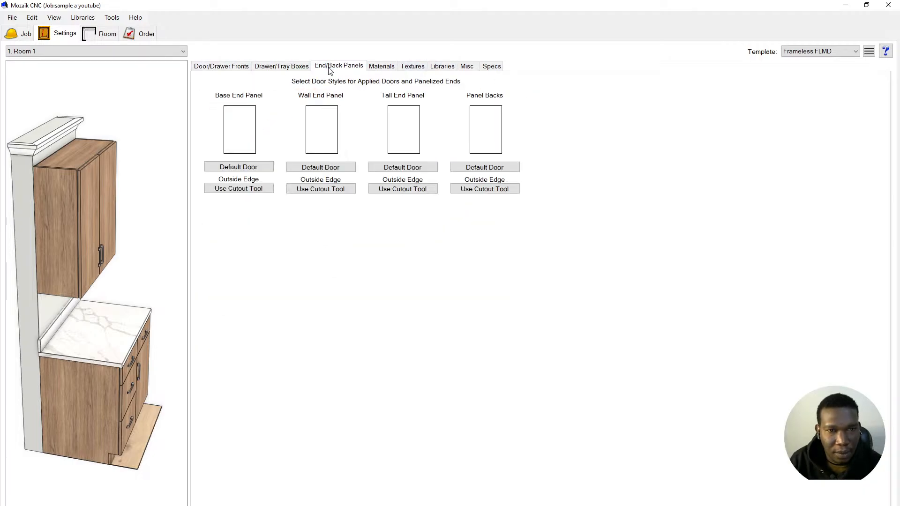
left_click(292, 69)
left_click(224, 71)
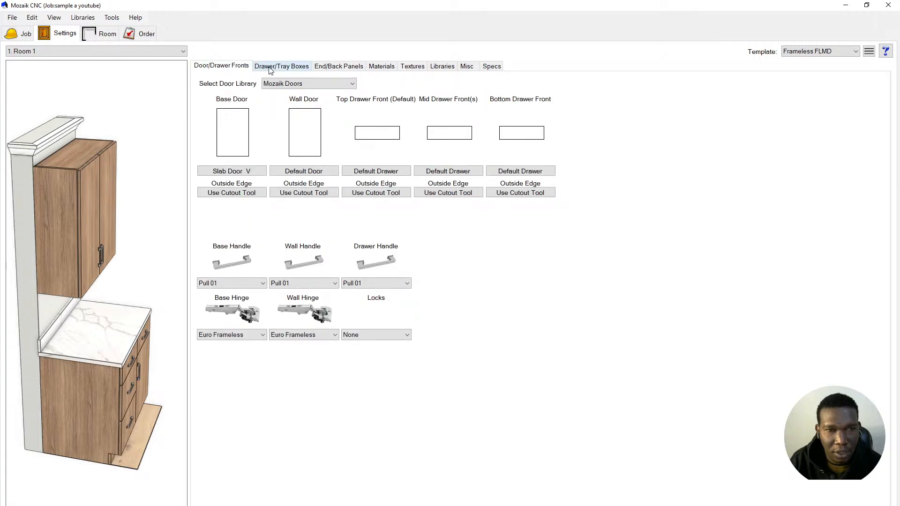
left_click(294, 70)
left_click(334, 69)
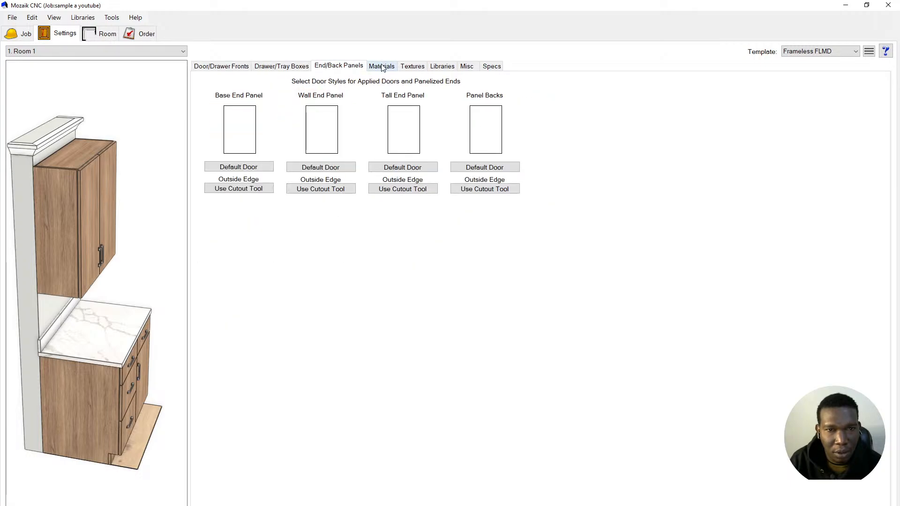
left_click(86, 37)
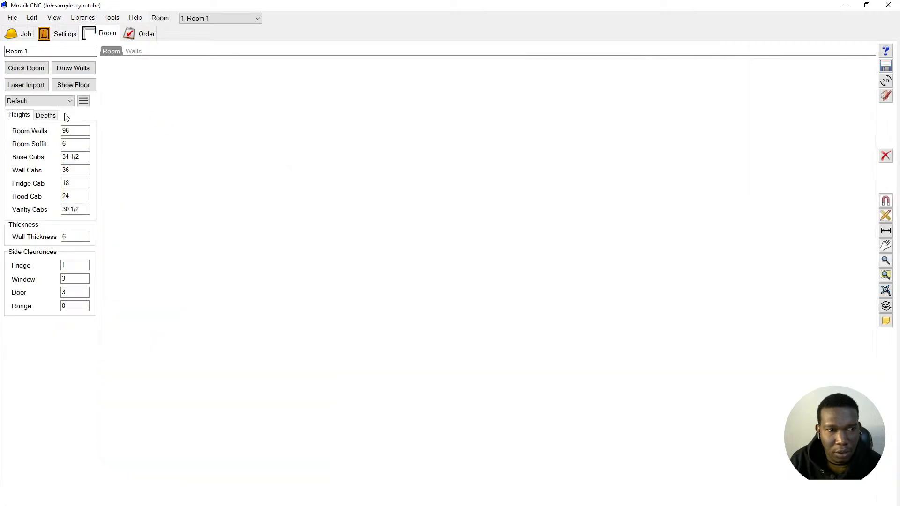
- Draw one 123 7/16-long wall in Room 1, then bring up the Products library
left_click(71, 69)
left_click(291, 304)
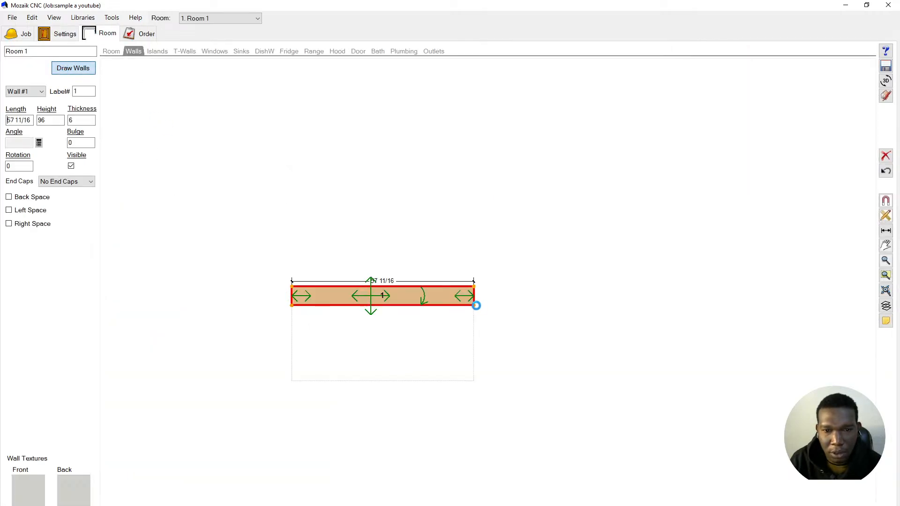
left_click(683, 276)
key("Escape")
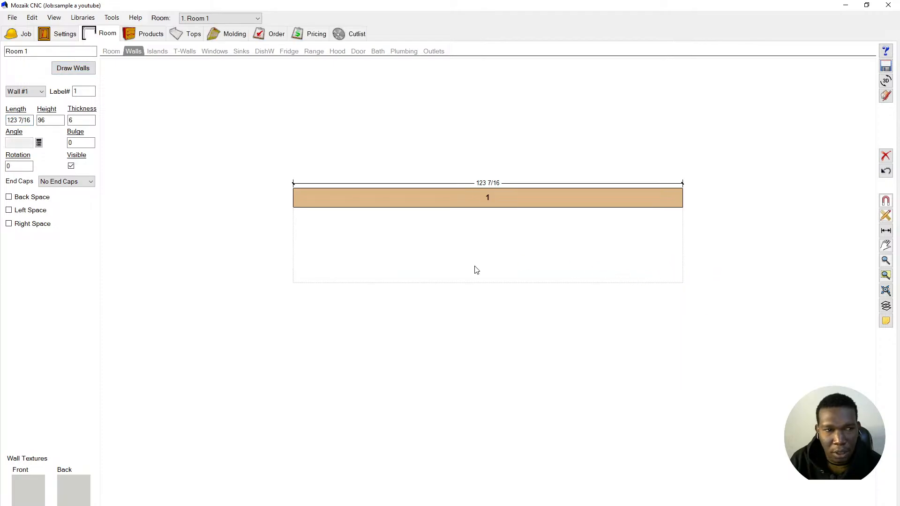
left_click(144, 33)
mouse_move(47, 177)
left_mouse_down()
mouse_move(284, 169)
mouse_move(29, 172)
mouse_move(37, 173)
left_mouse_up()
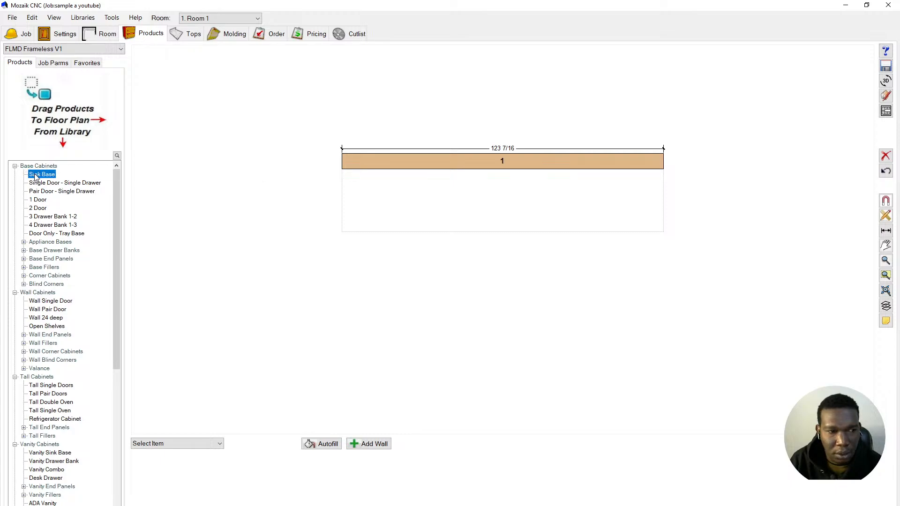
- Place four 2 Door base cabinets along the wall, the last filling the 15 7/16 gap
left_click(36, 209)
left_click_drag(36, 210, 336, 209)
left_click_drag(39, 211, 482, 202)
left_click_drag(40, 213, 552, 206)
left_click_drag(44, 212, 645, 206)
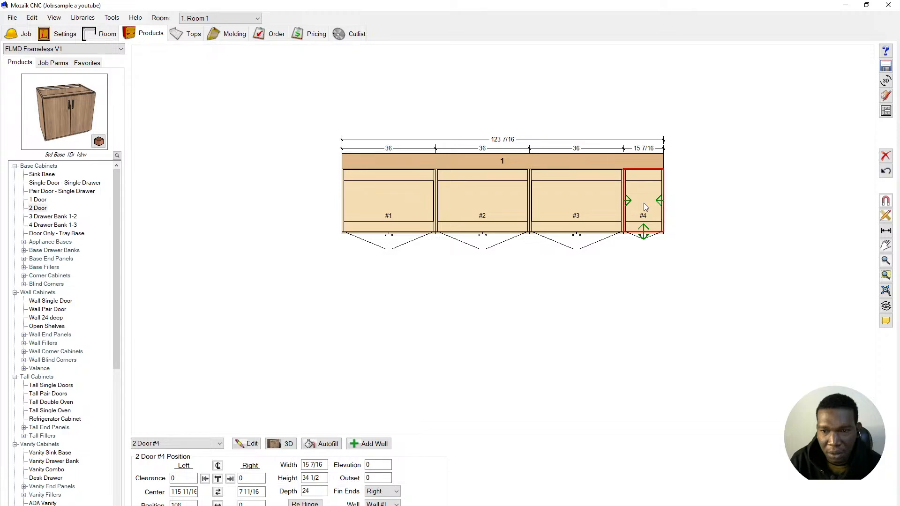
- Select all four cabinets together and bring up their right-click menu
left_click(497, 219, "ctrl")
left_click(555, 194, "ctrl")
left_click(403, 195, "ctrl")
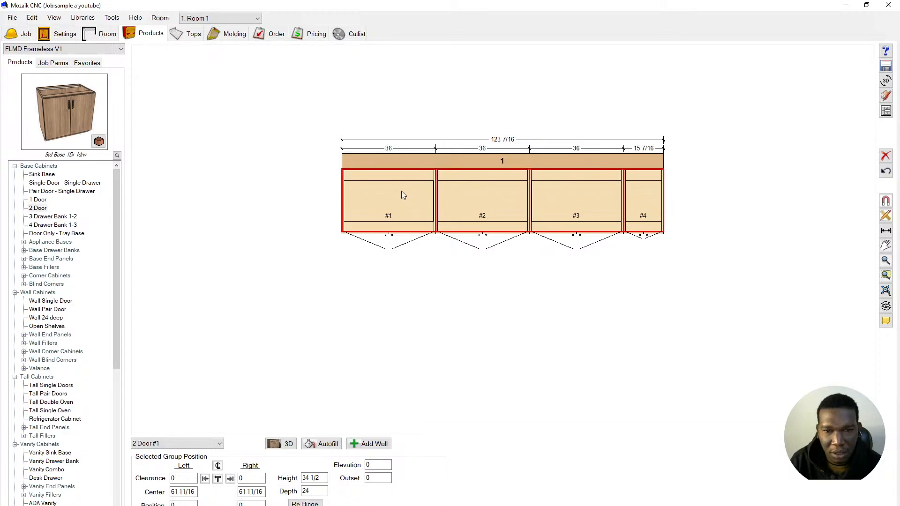
right_click(401, 192)
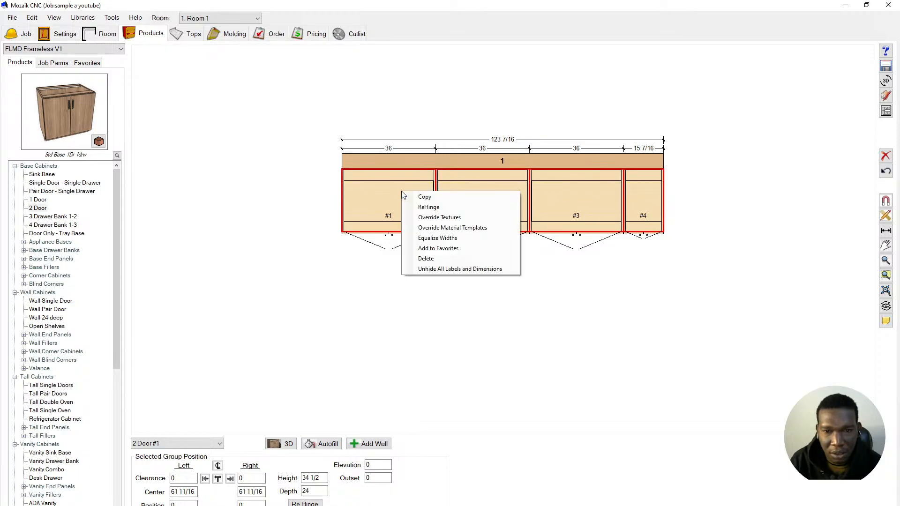
- Equalize the four cabinets to 30 7/8 wide and switch to the Wall #1 elevation
left_click(452, 238)
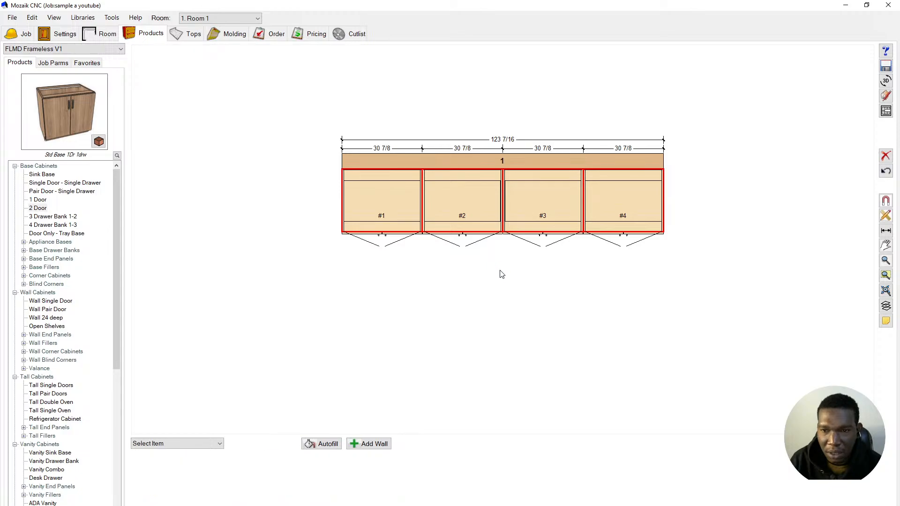
left_click(885, 111)
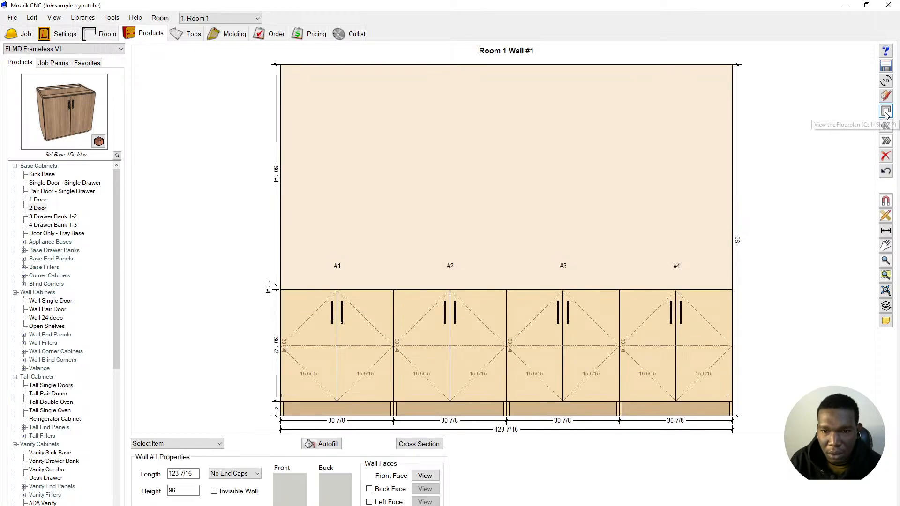
scroll(516, 278, "down", 2)
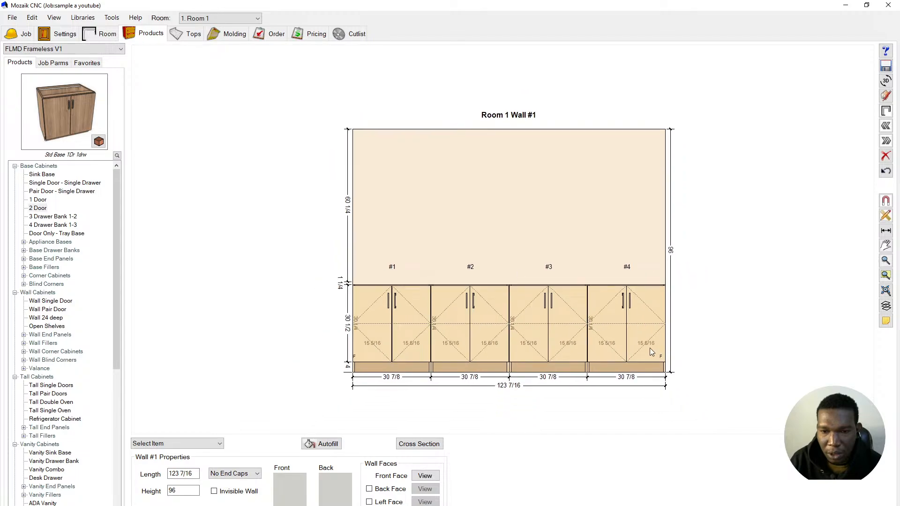
scroll(518, 276, "up", 2)
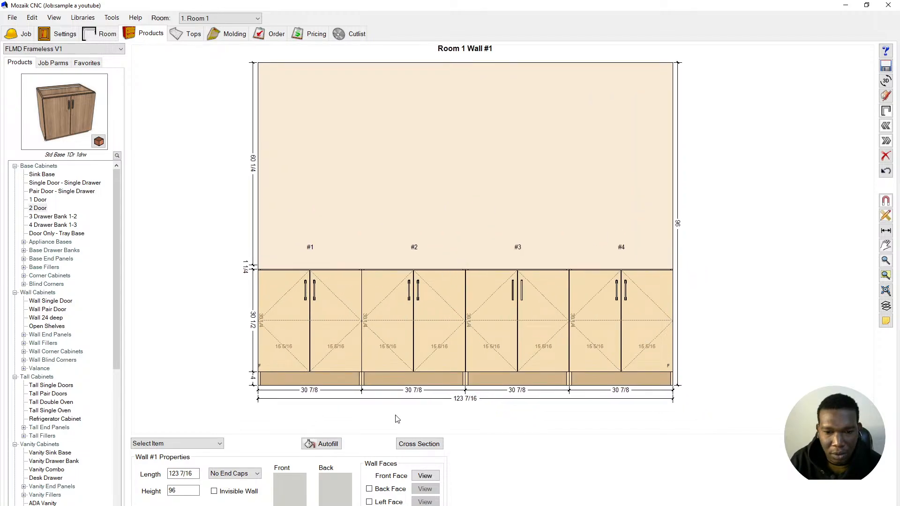
- Open the Section Viewer for Room 1 Wall #1 and zoom around the cabinet cross-section
left_click(420, 444)
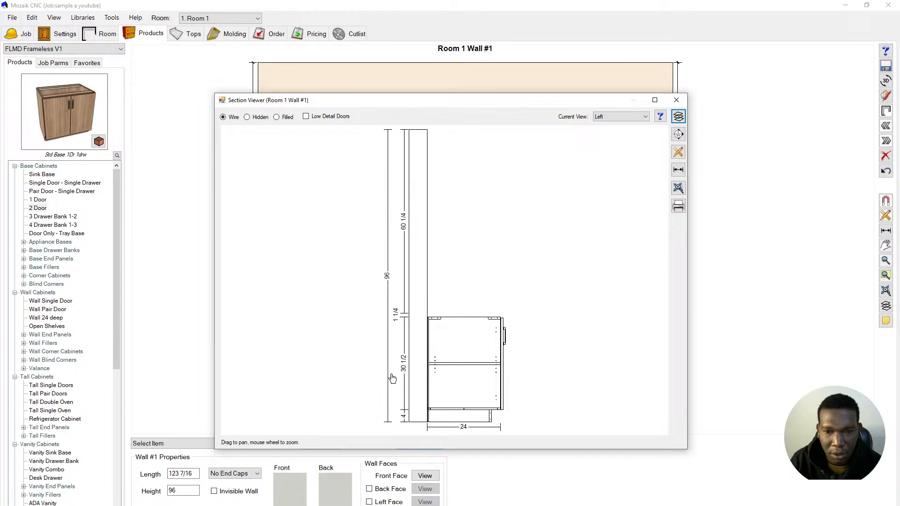
scroll(501, 410, "up", 1)
scroll(417, 407, "up", 4)
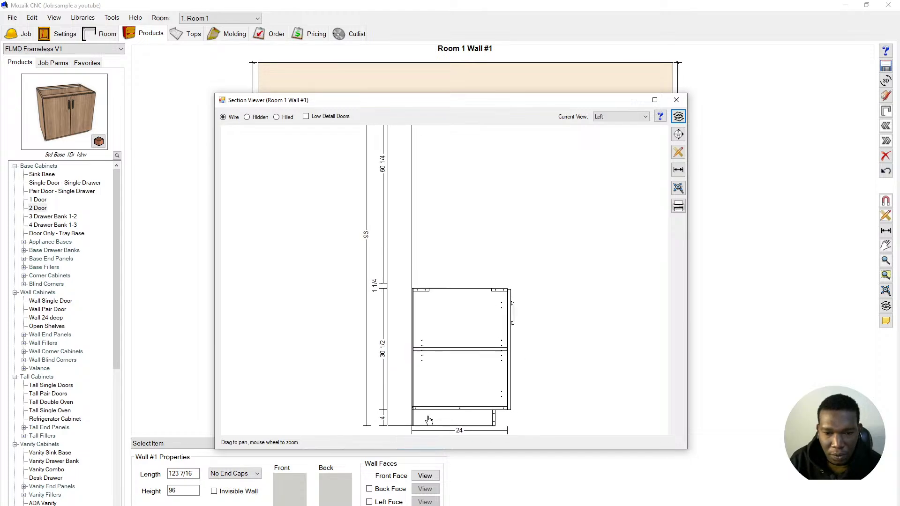
scroll(417, 406, "up", 5)
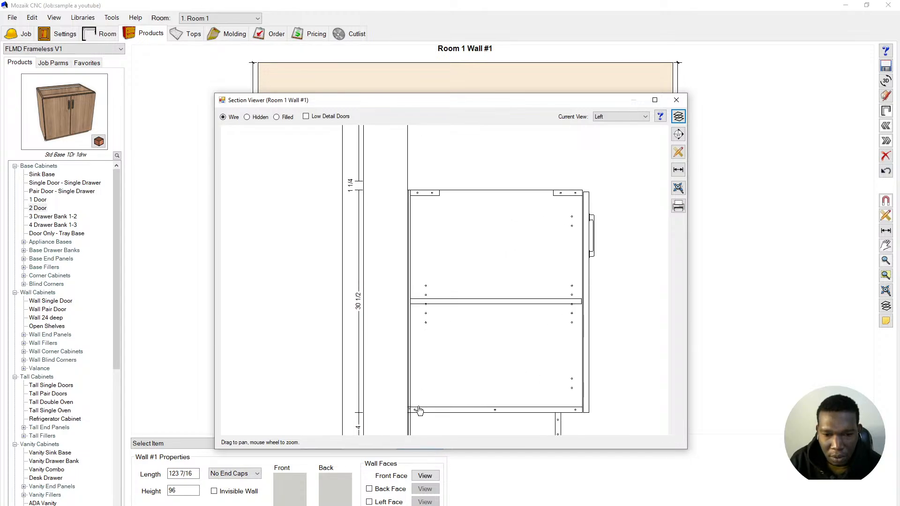
scroll(366, 392, "down", 3)
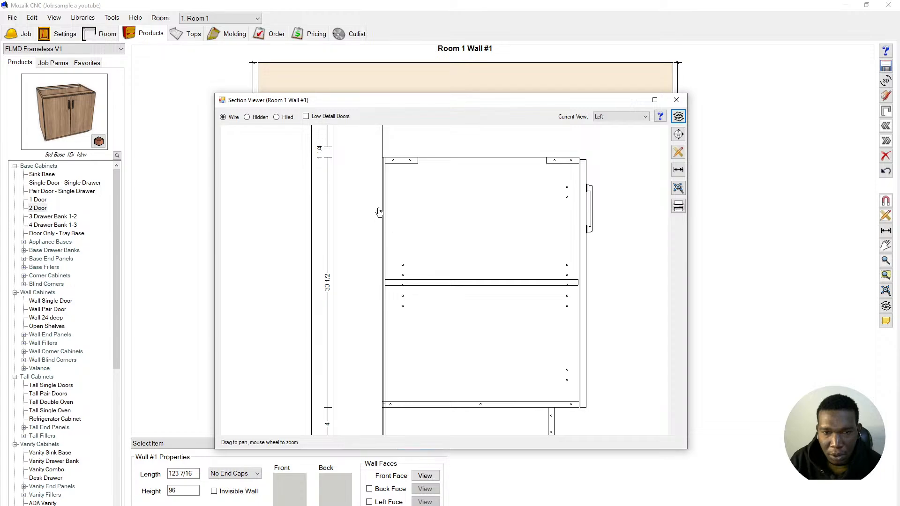
scroll(389, 169, "up", 2)
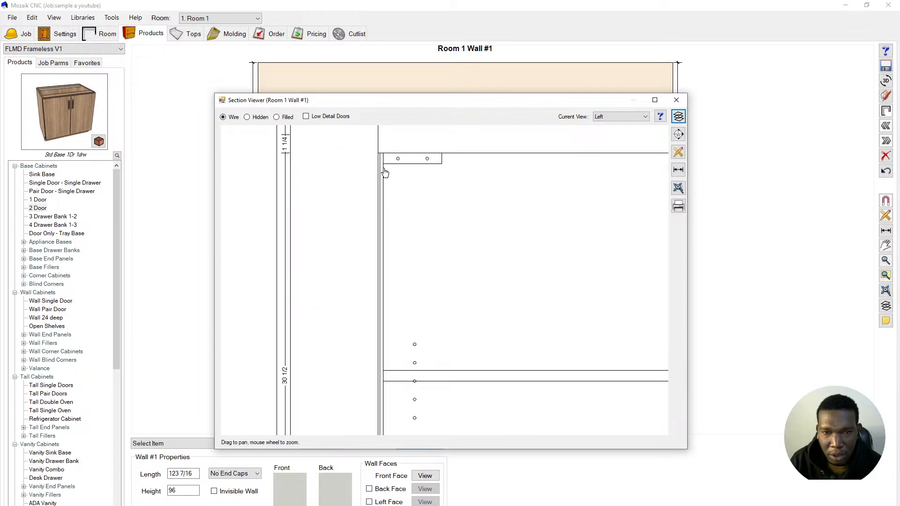
scroll(389, 174, "down", 2)
scroll(394, 180, "down", 1)
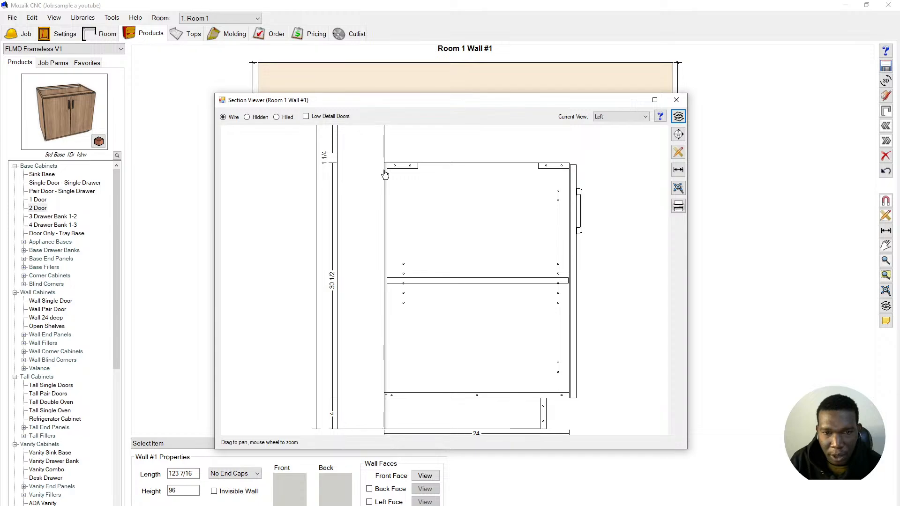
scroll(422, 283, "down", 1)
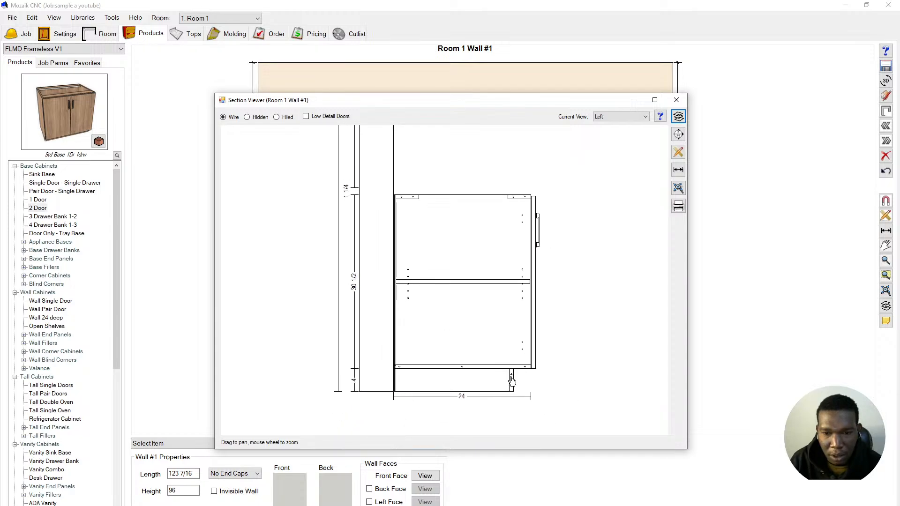
scroll(496, 370, "up", 2)
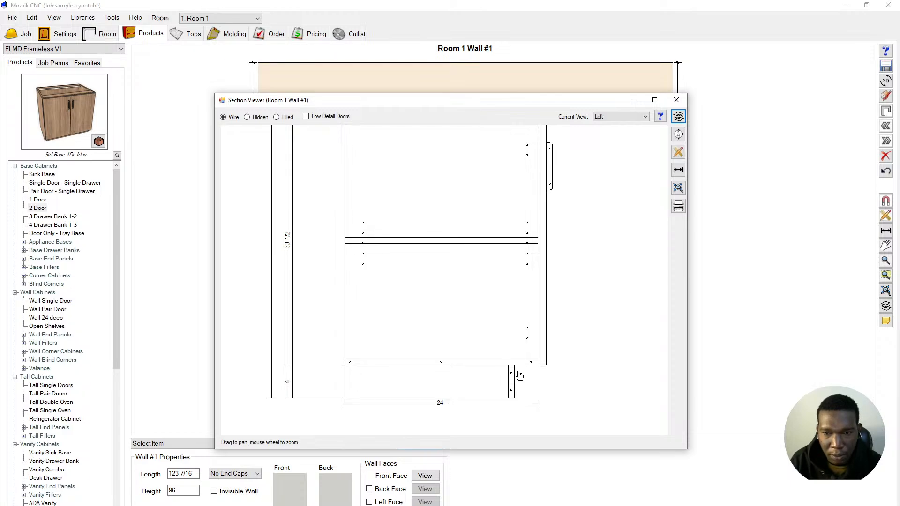
scroll(505, 341, "down", 3)
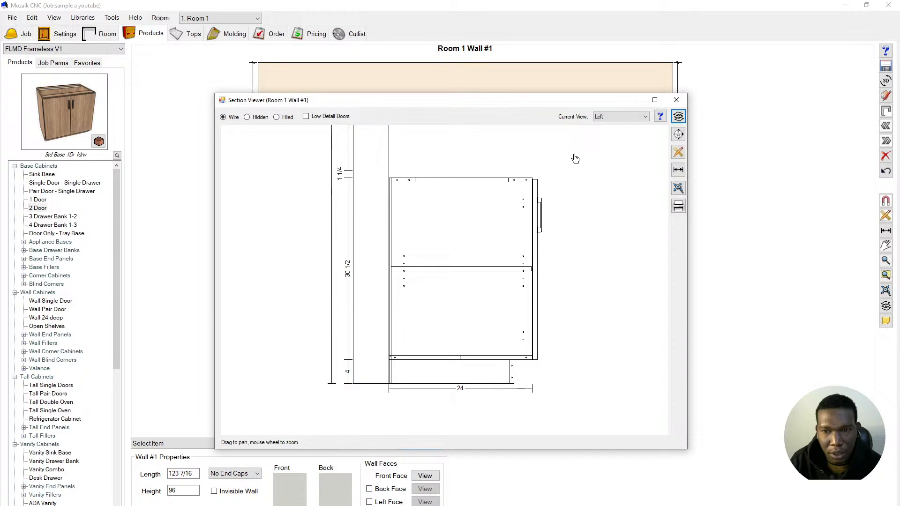
- Enable the adjustable section cut, move it to 17 7/8, then close the Section Viewer
left_click(678, 135)
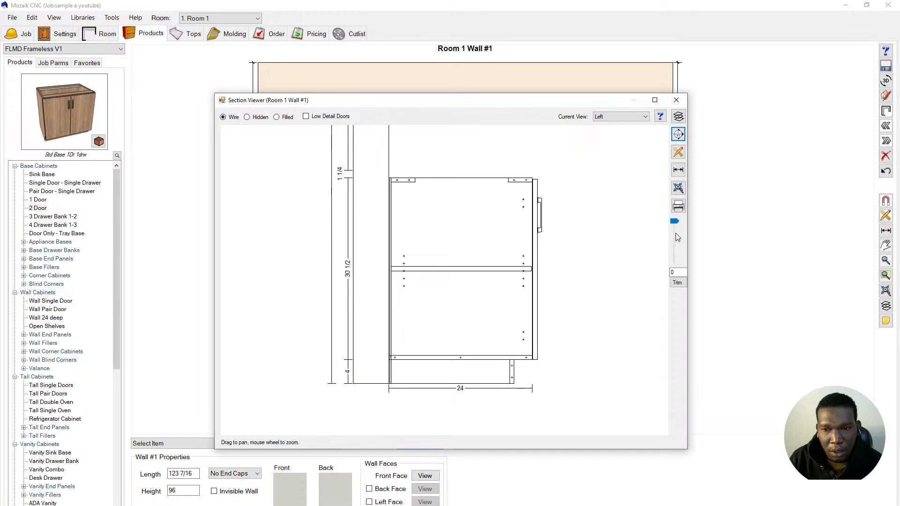
left_click(675, 235)
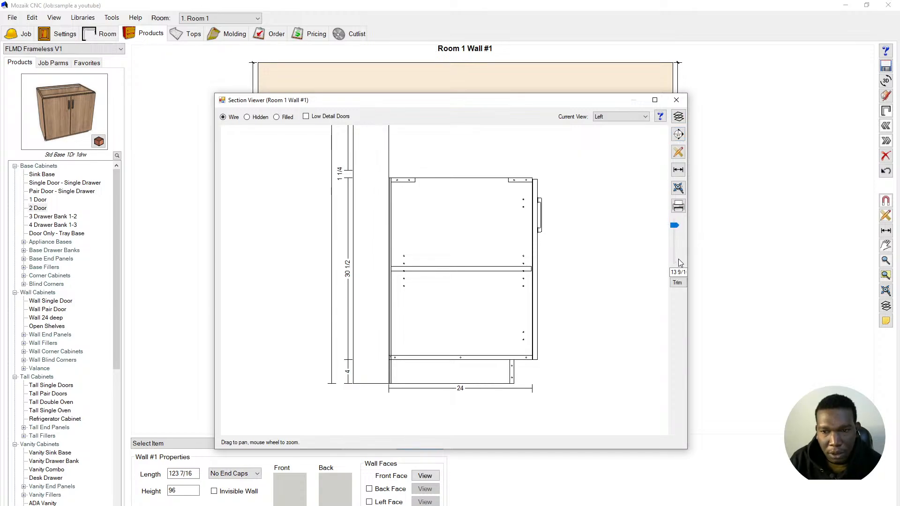
left_click(676, 246)
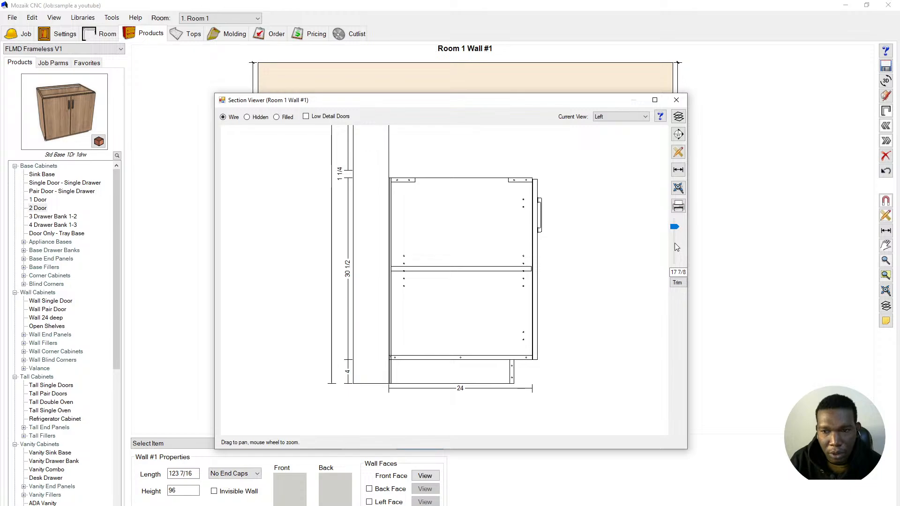
left_click(676, 99)
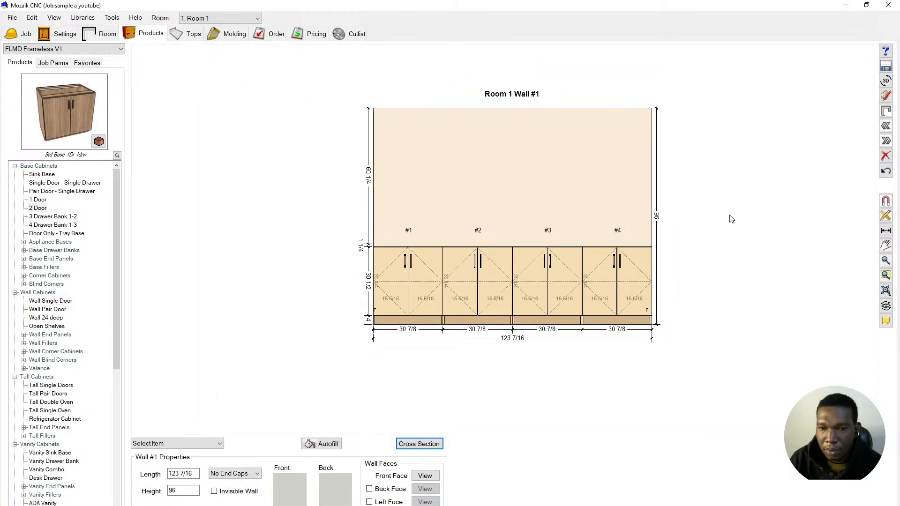
- Inspect cabinet #2's properties in the Product Editor and close them unchanged
left_click(502, 296)
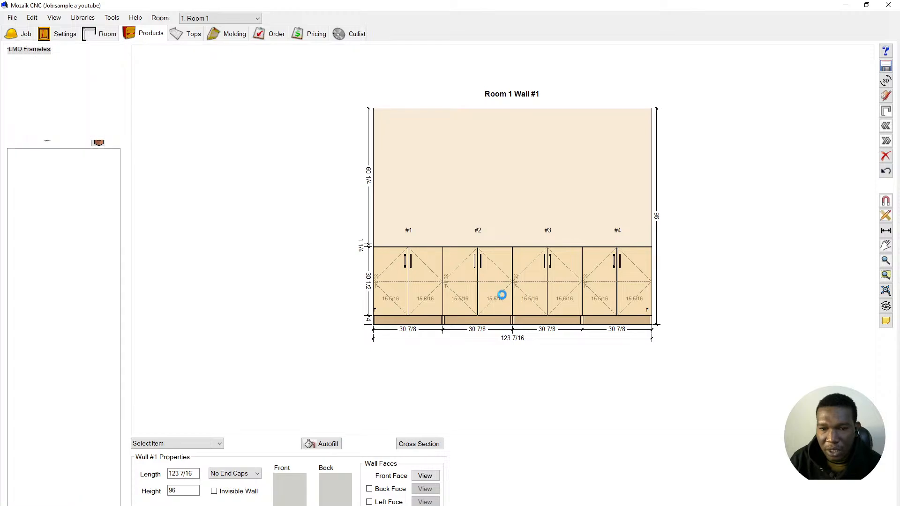
double_click(503, 299)
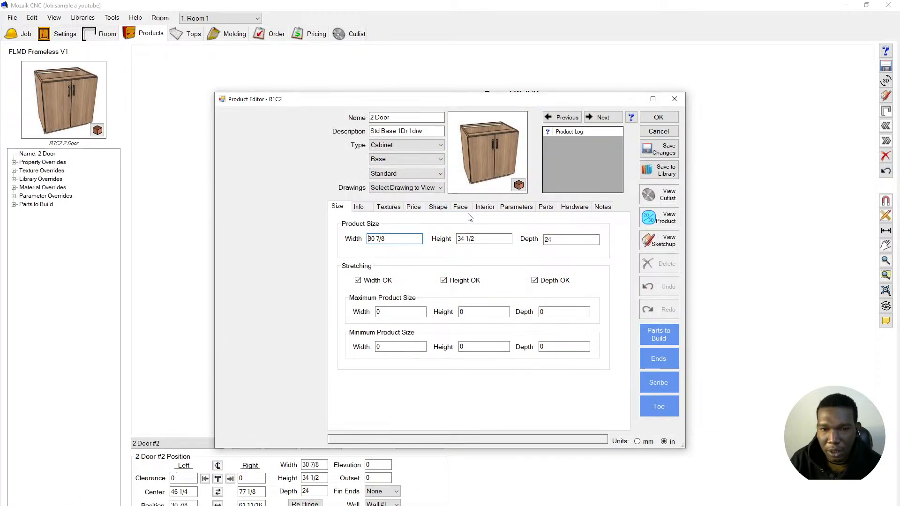
left_click(670, 118)
left_click(583, 97)
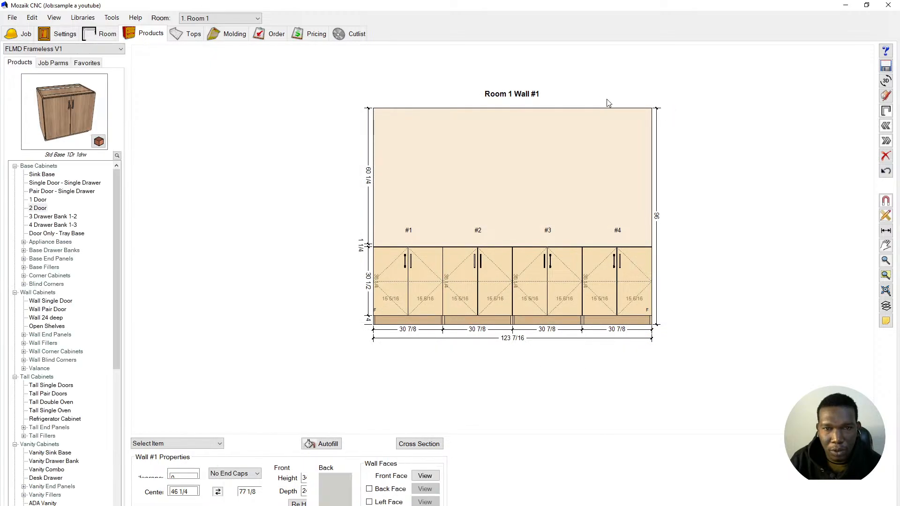
- Close Mozaik CNC without saving the job
scroll(442, 143, "down", 3)
scroll(566, 76, "up", 2)
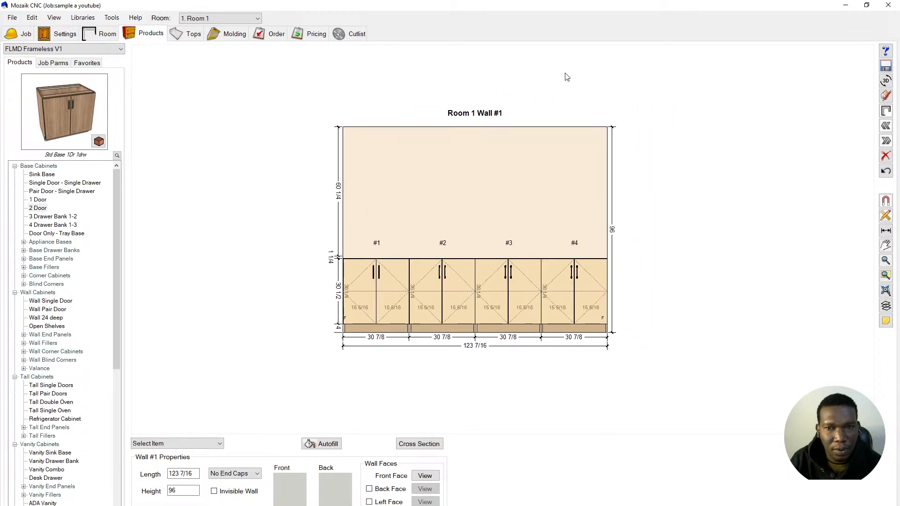
scroll(584, 96, "up", 3)
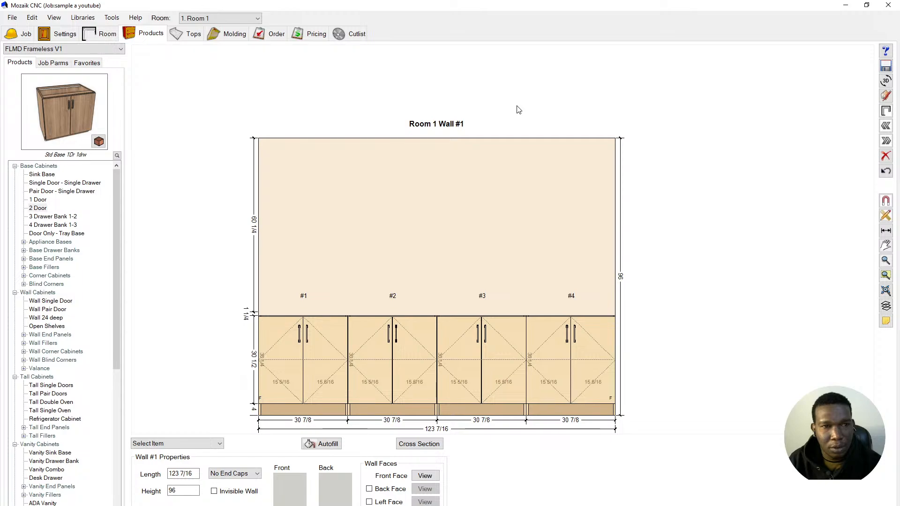
left_click(887, 5)
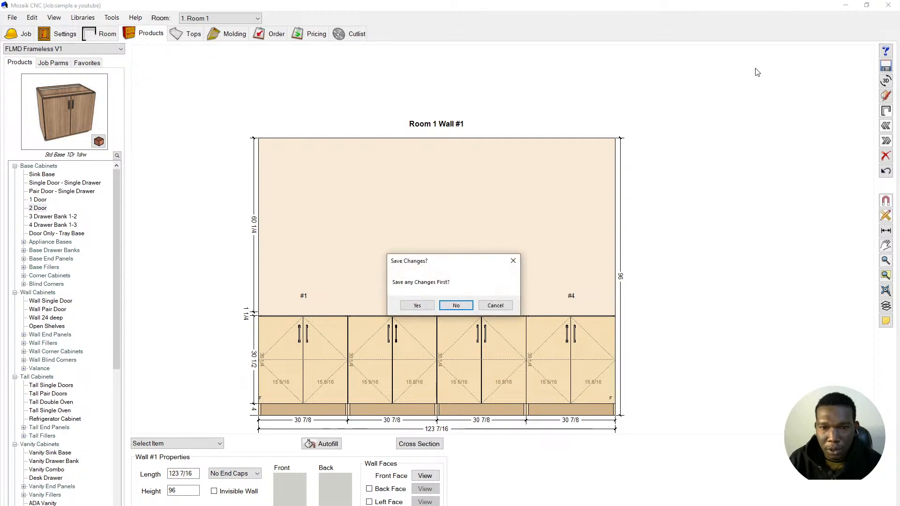
left_click(453, 306)
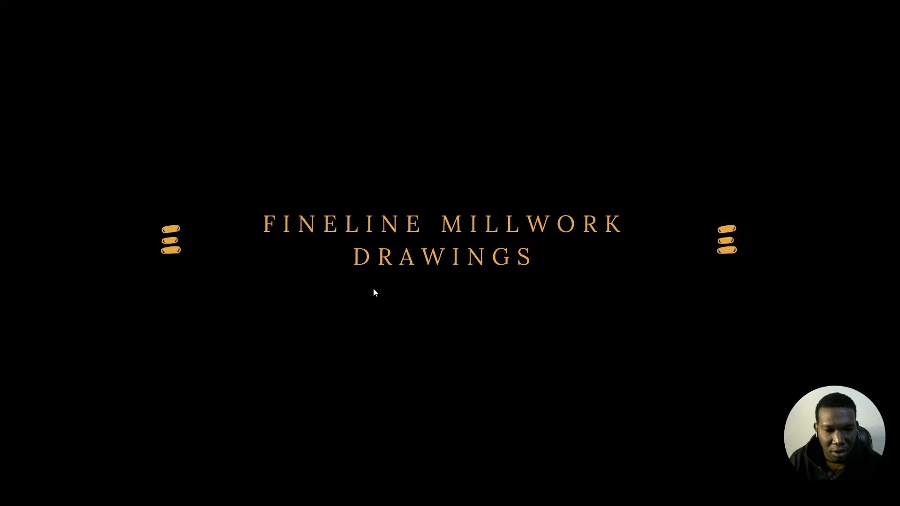
- Move the Mozaik folder's File Explorer window to the centre of the desktop
mouse_move(215, 505)
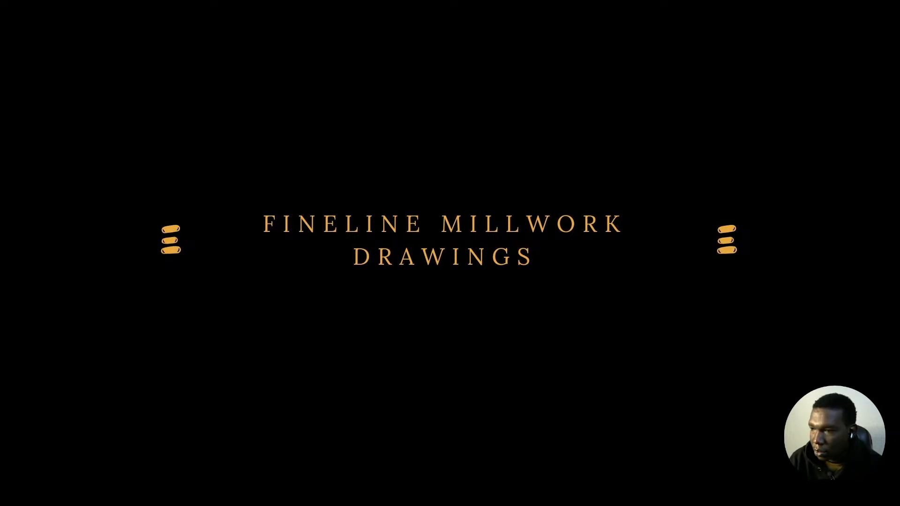
left_click_drag(899, 7, 393, 90)
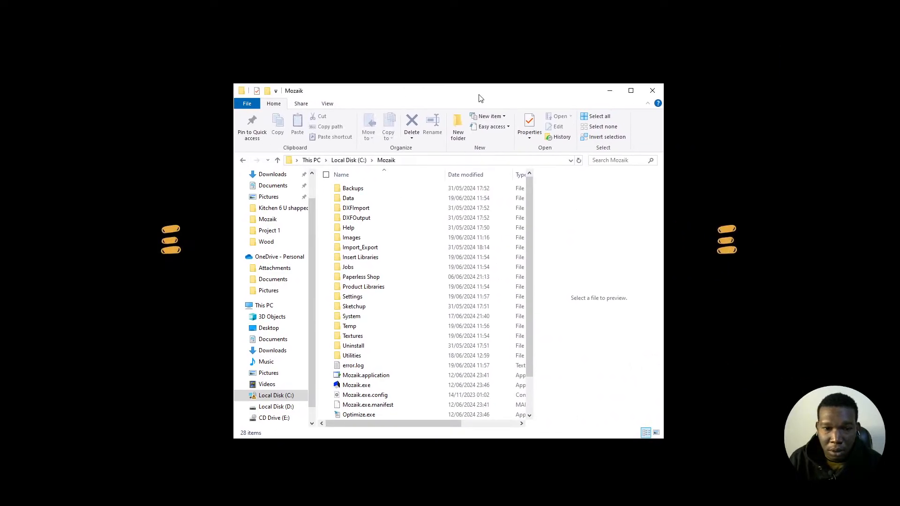
- Maximize the folder window and open the Product Libraries folder
left_click(631, 90)
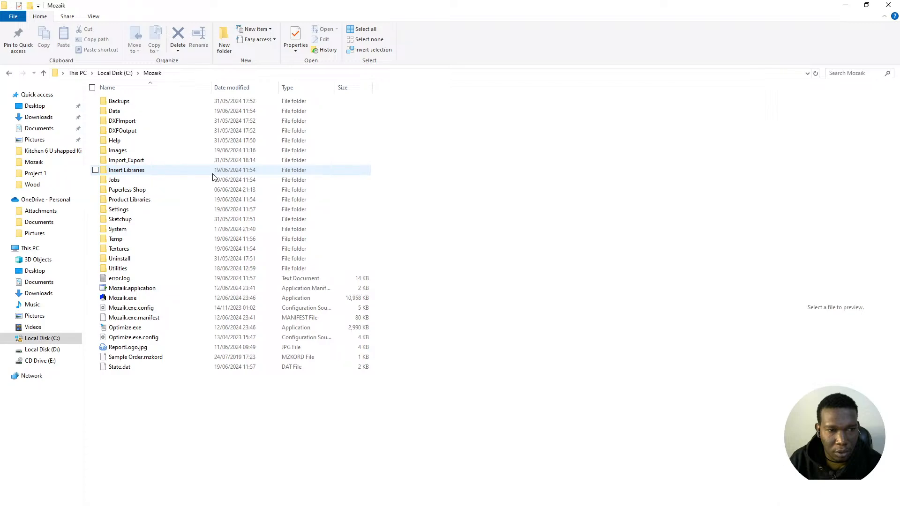
double_click(187, 199)
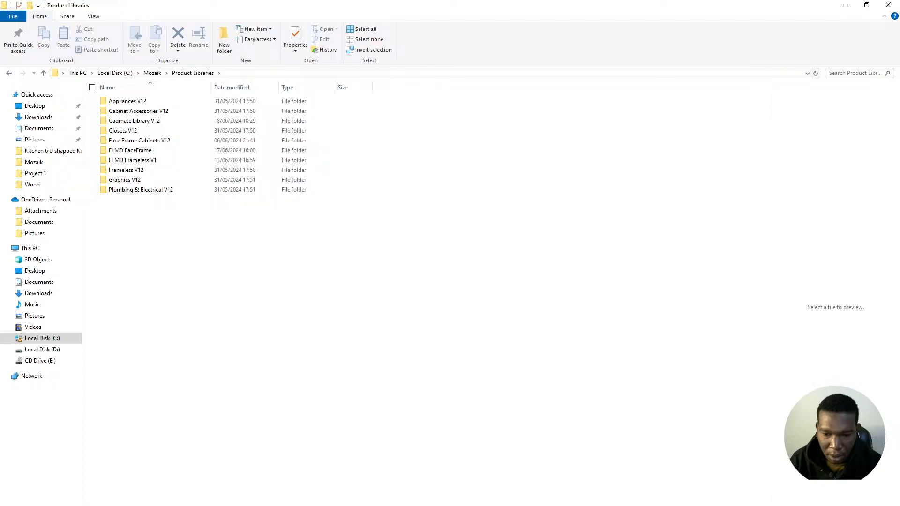
key("alt+Tab")
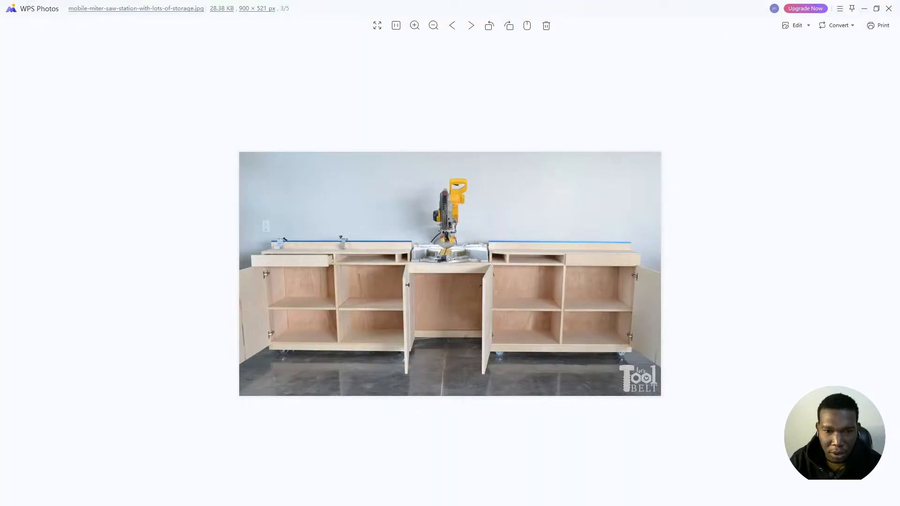
key("alt+Tab")
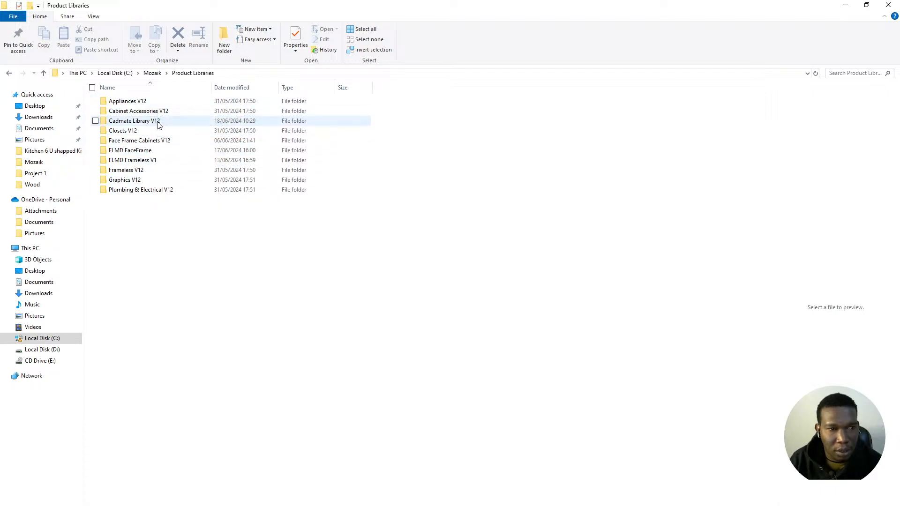
- Copy the Frameless V12 folder and paste a duplicate into Product Libraries
left_click(155, 172)
right_click(154, 171)
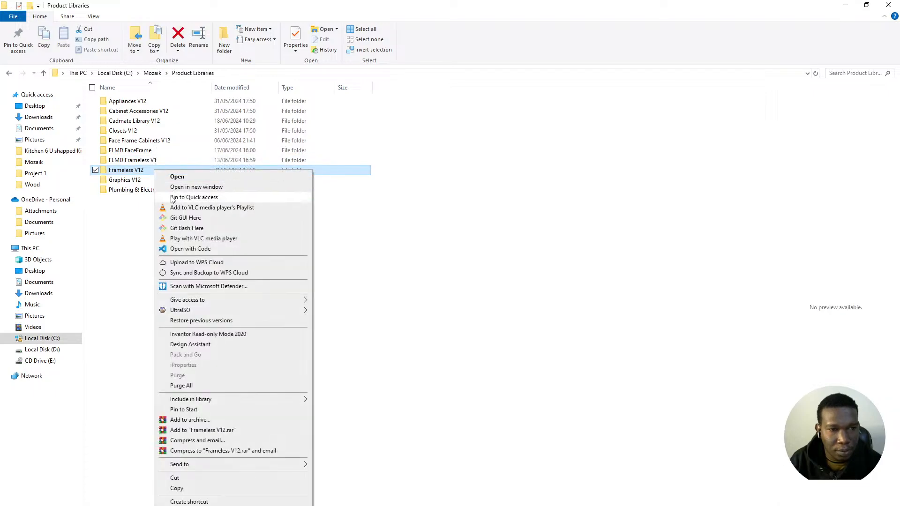
left_click(202, 488)
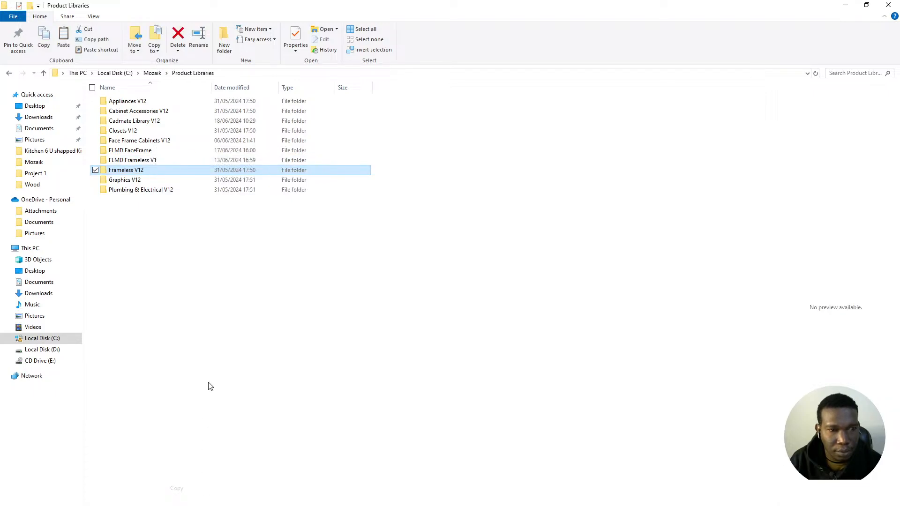
left_click(222, 320)
right_click(222, 320)
left_click(190, 298)
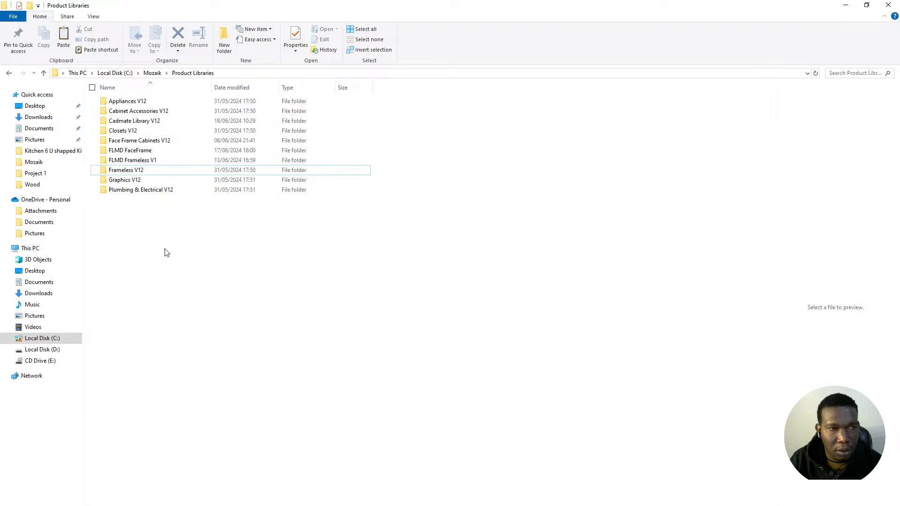
left_click(68, 46)
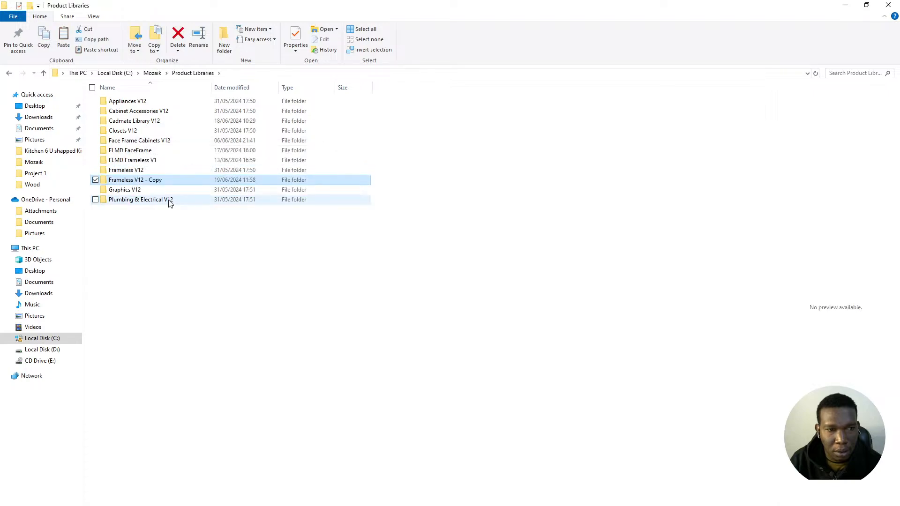
- Rename the copy to 'Frameless V12 Bill shop', dropping ' - Copy', and minimize the window
left_click(157, 180)
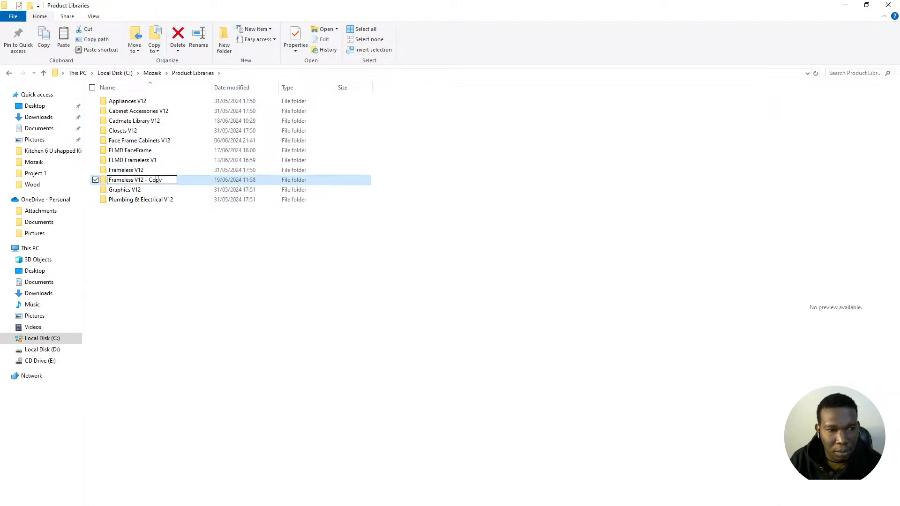
left_click_drag(163, 179, 146, 179)
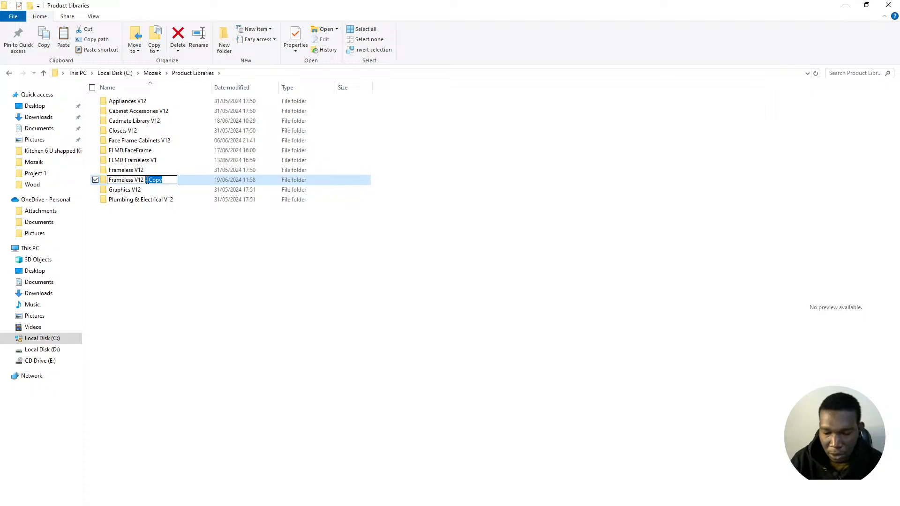
key("BackSpace")
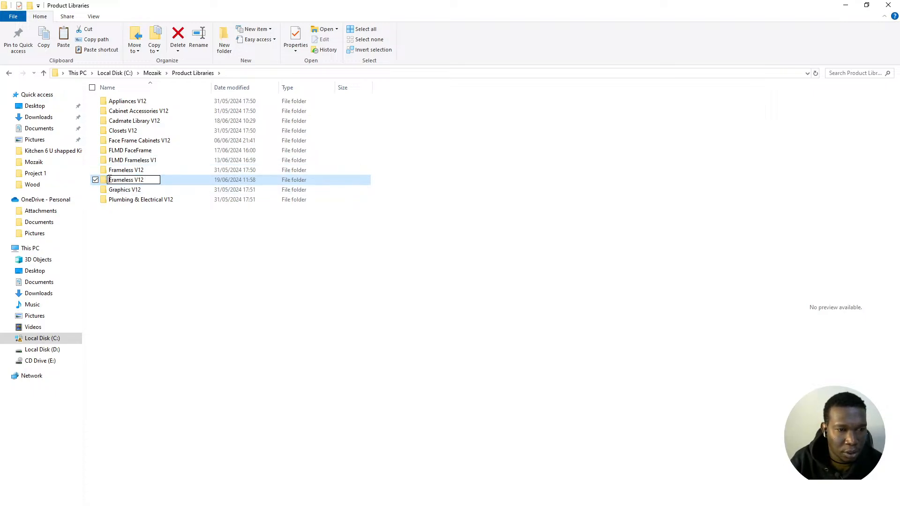
type("Bill s")
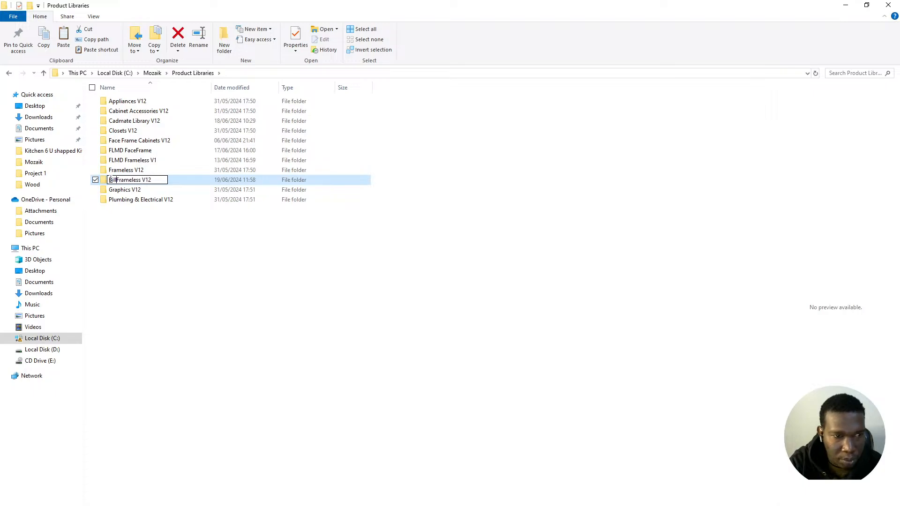
type("hop")
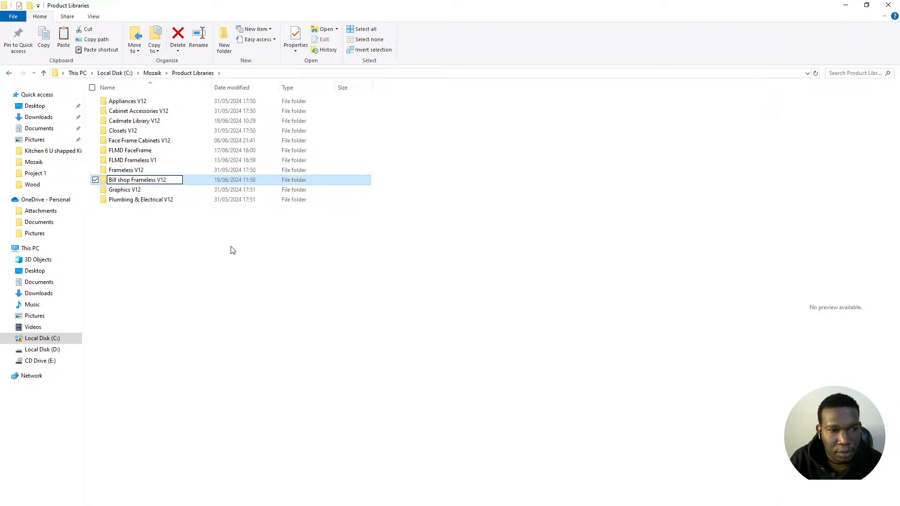
left_click(230, 229)
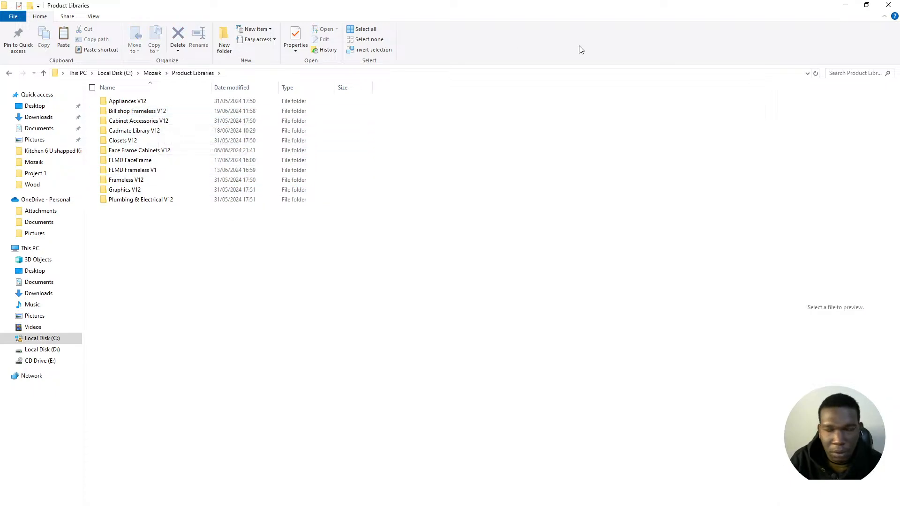
left_click(842, 5)
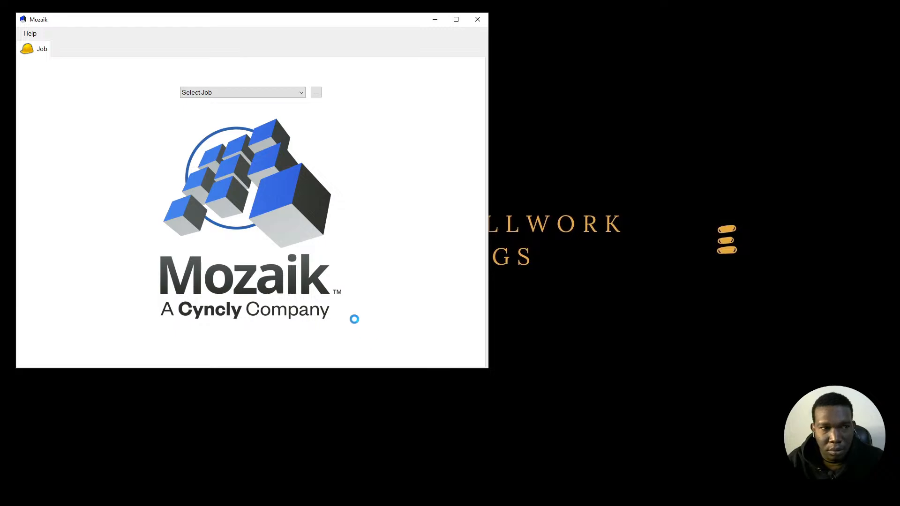
- Create a new job named 'Bill Mitter Saw Station'
left_click_drag(267, 24, 397, 71)
left_click(161, 81)
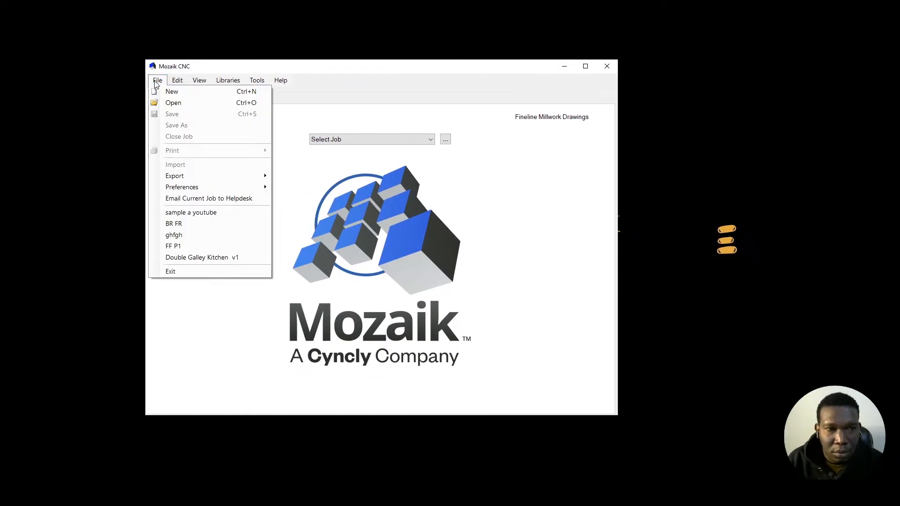
left_click(181, 91)
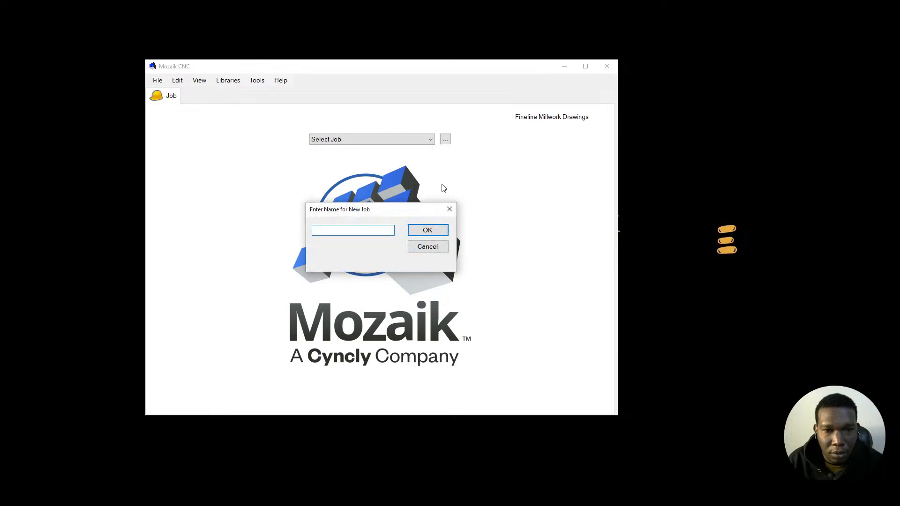
type("Bi")
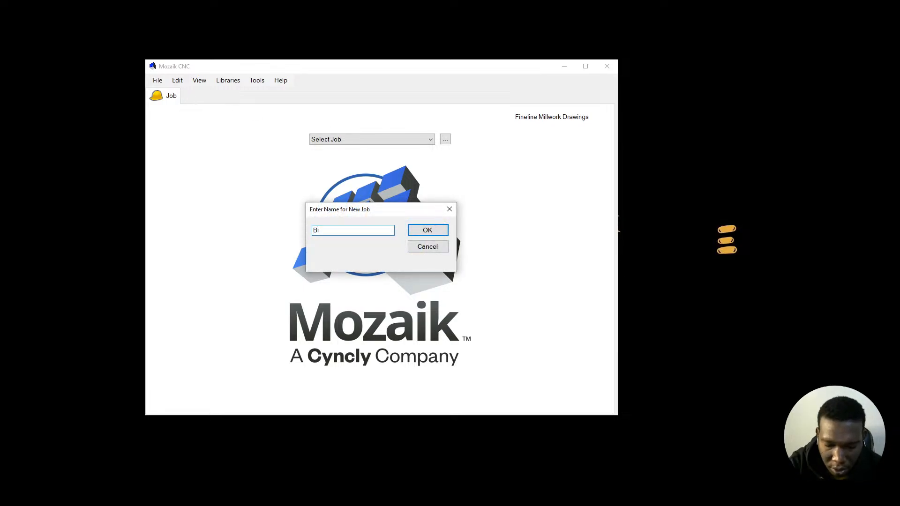
type("ll Mitte")
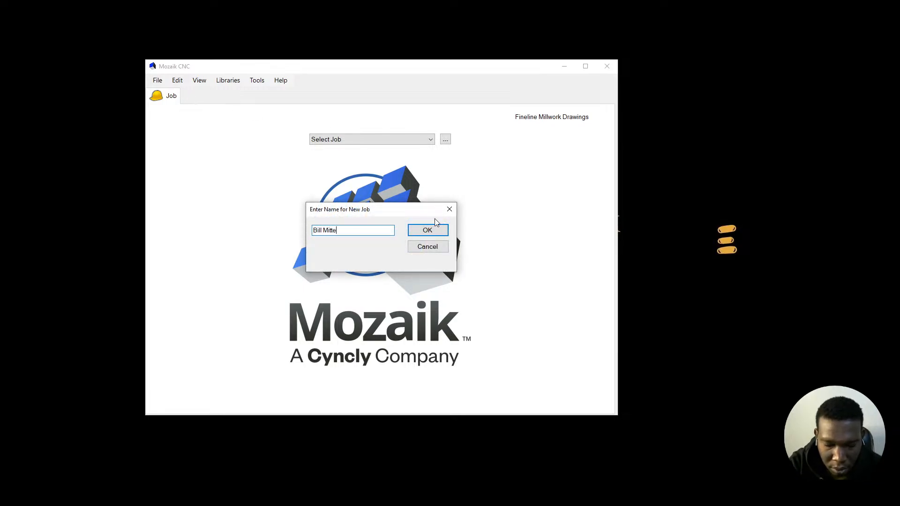
type("r Saw Sa")
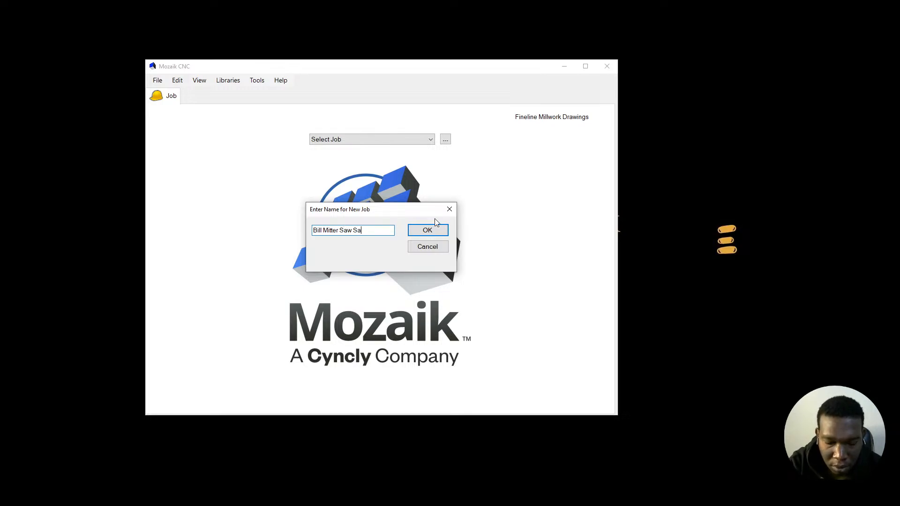
key("BackSpace")
type("tation")
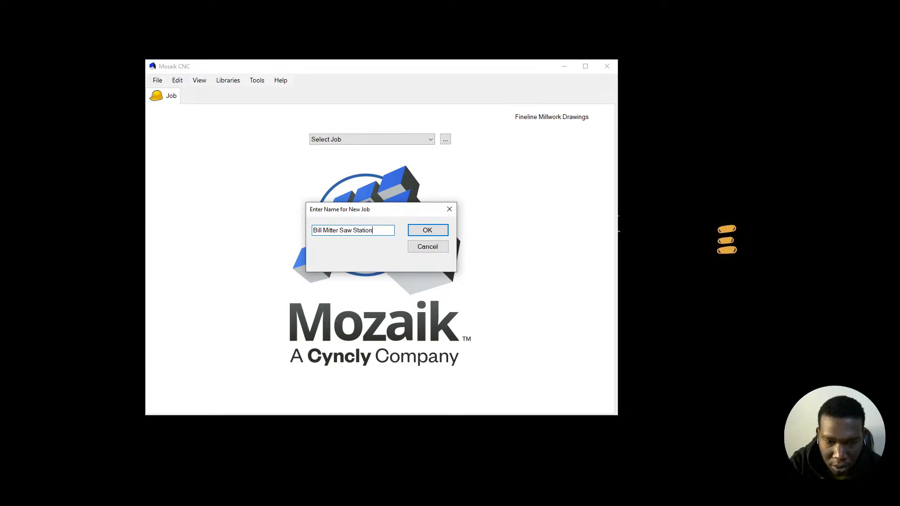
key("Return")
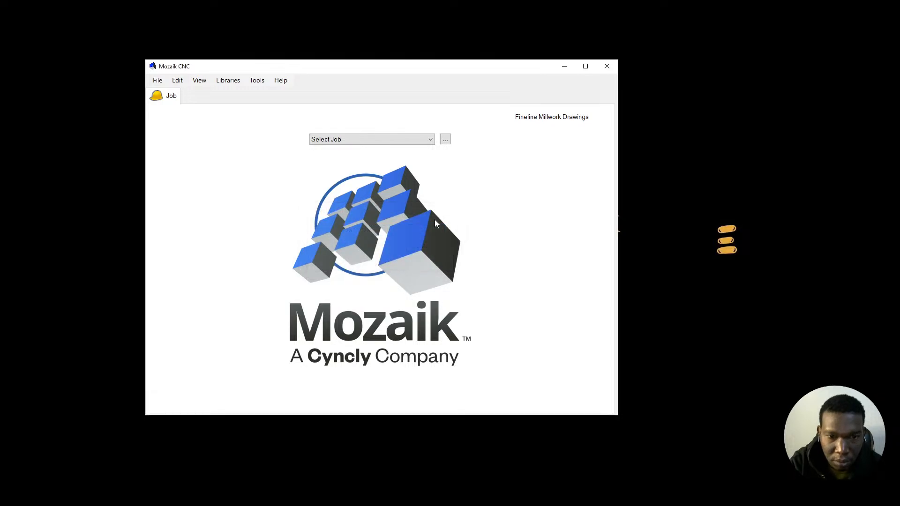
- Enter the customer's name in the Customer field
left_click(219, 161)
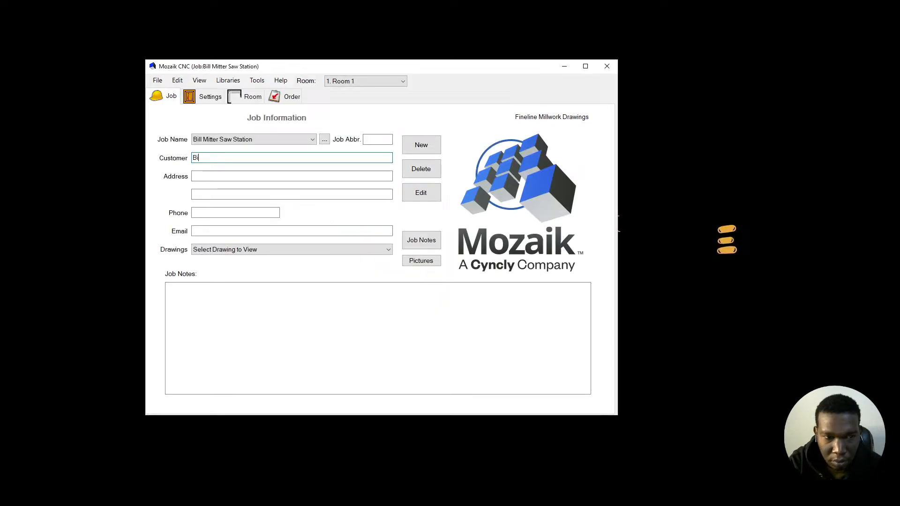
type("Bil")
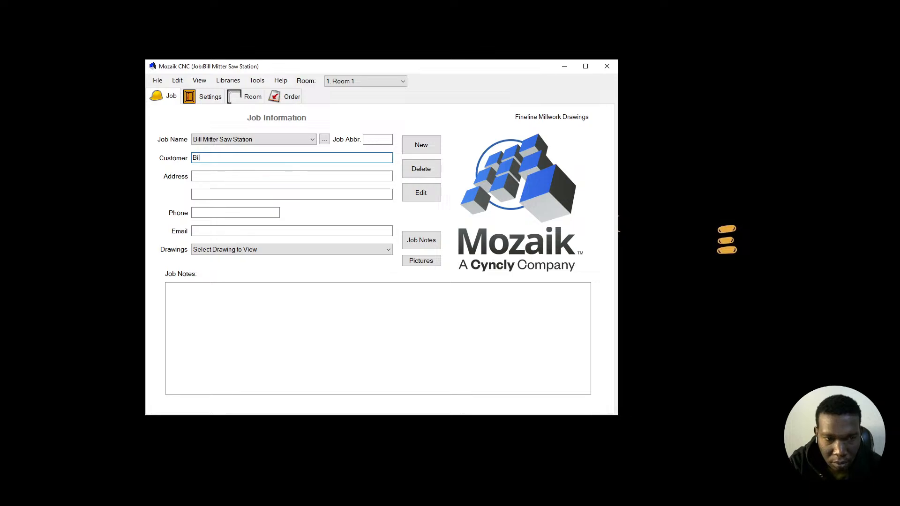
type("l YoUT")
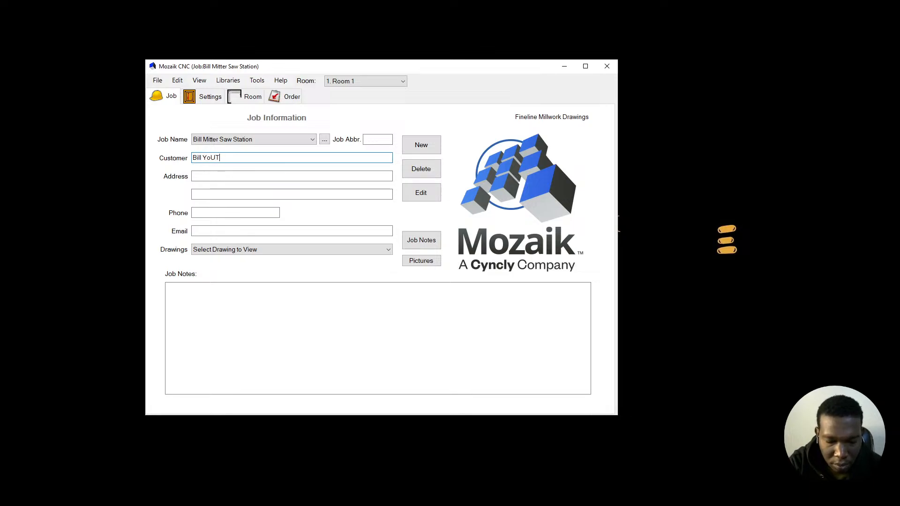
key("BackSpace")
key("BackSpace")
key("BackSpace")
key("BackSpace")
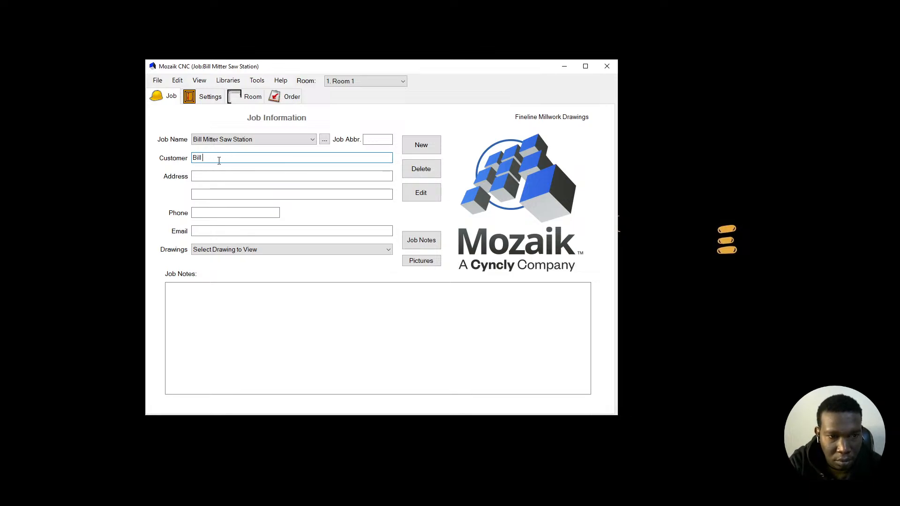
type("y")
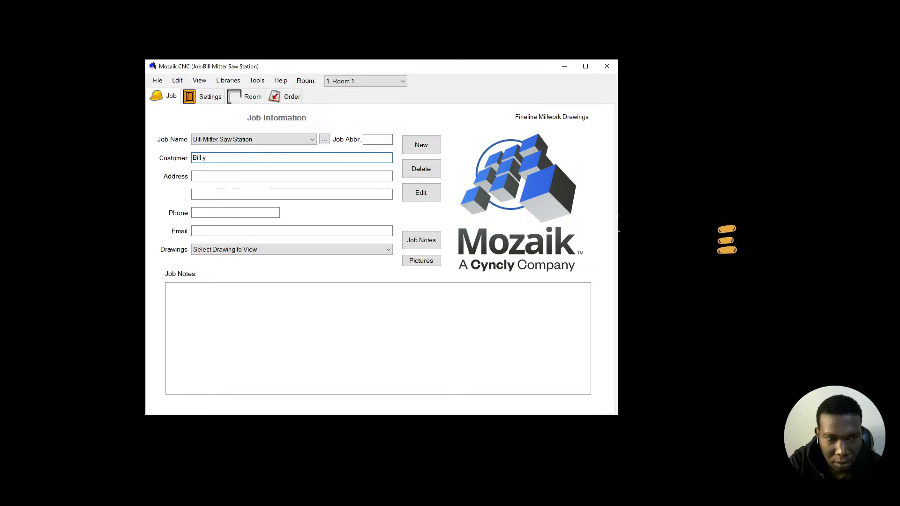
type("outube")
- Fill in the customer's e-mail address, then go to the job Settings page
left_click(228, 175)
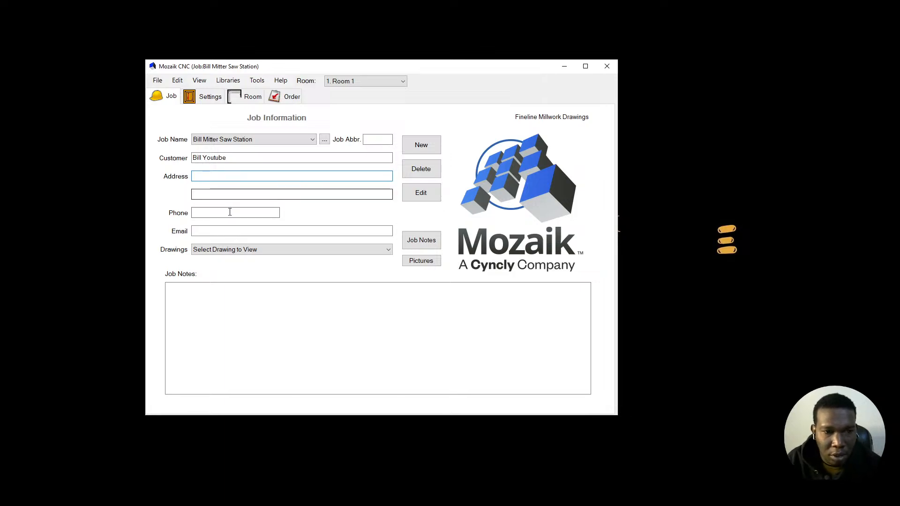
left_click(227, 230)
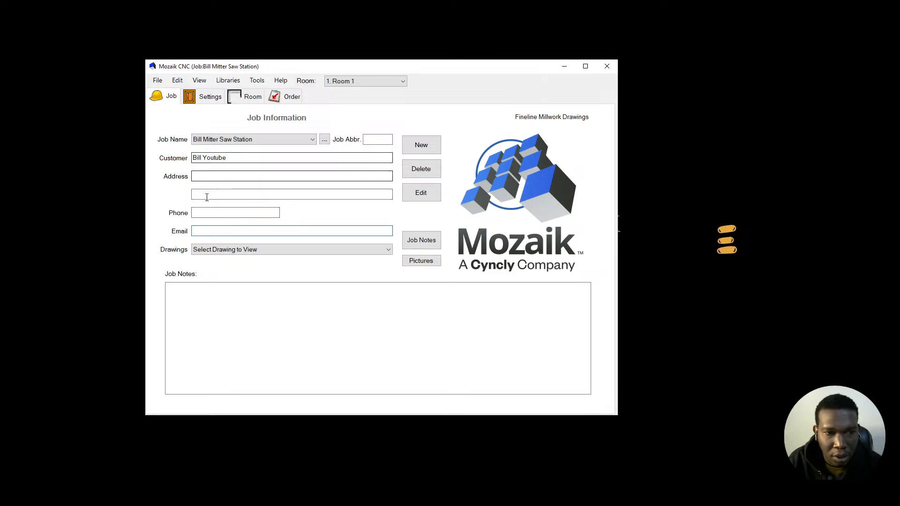
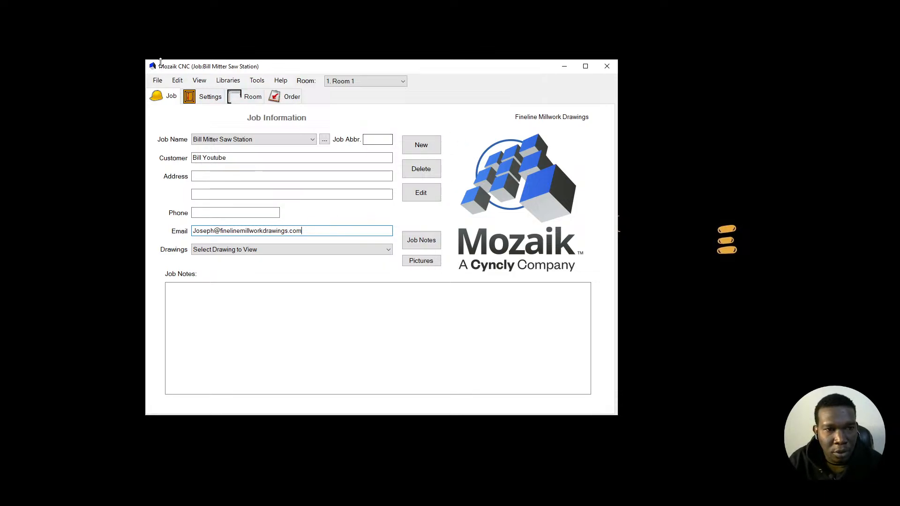
left_click(214, 96)
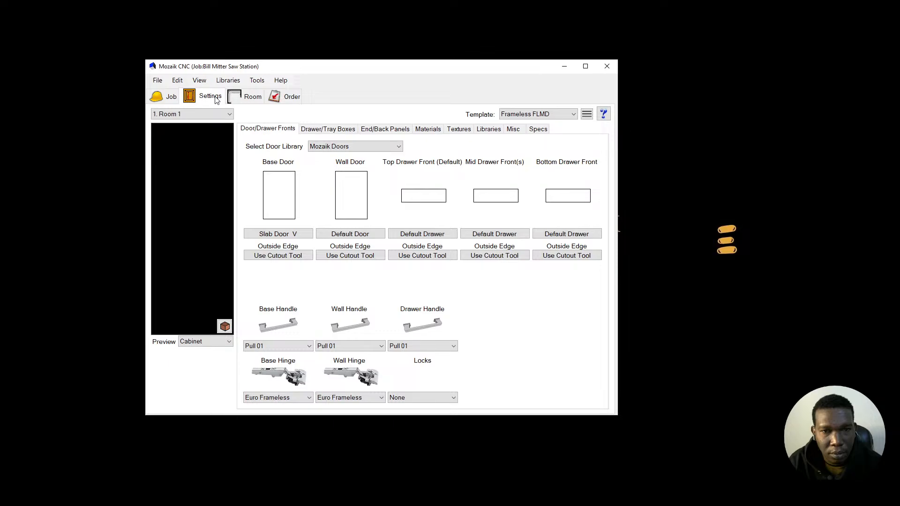
- Create a new settings template 'Bill Frameless Cabinets' based on the current room
left_click(586, 66)
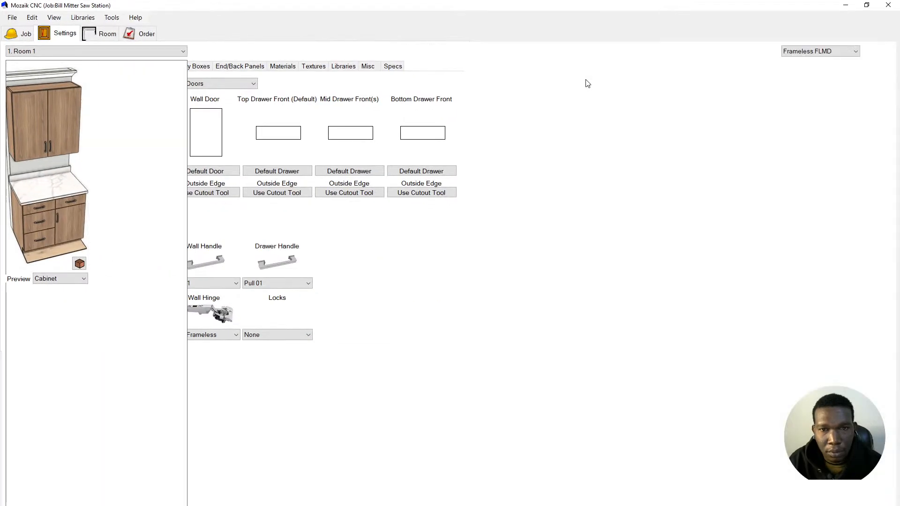
left_click(834, 52)
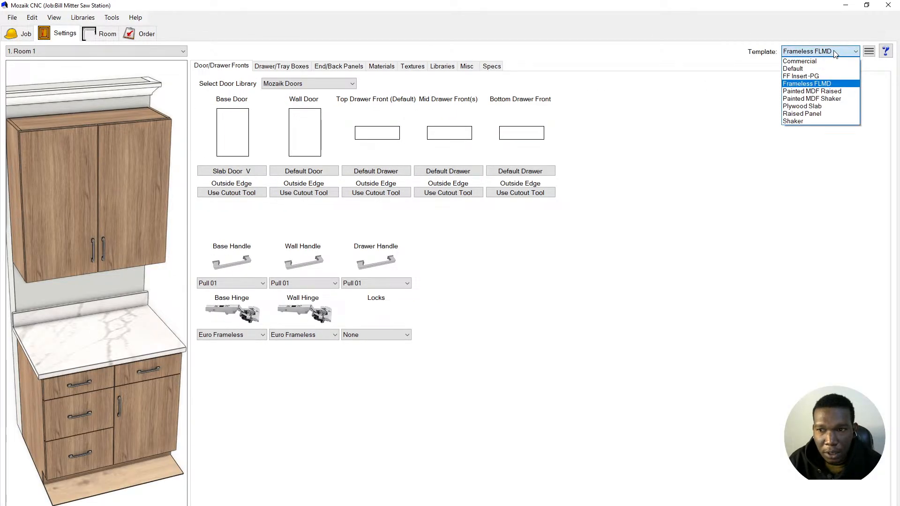
left_click(867, 52)
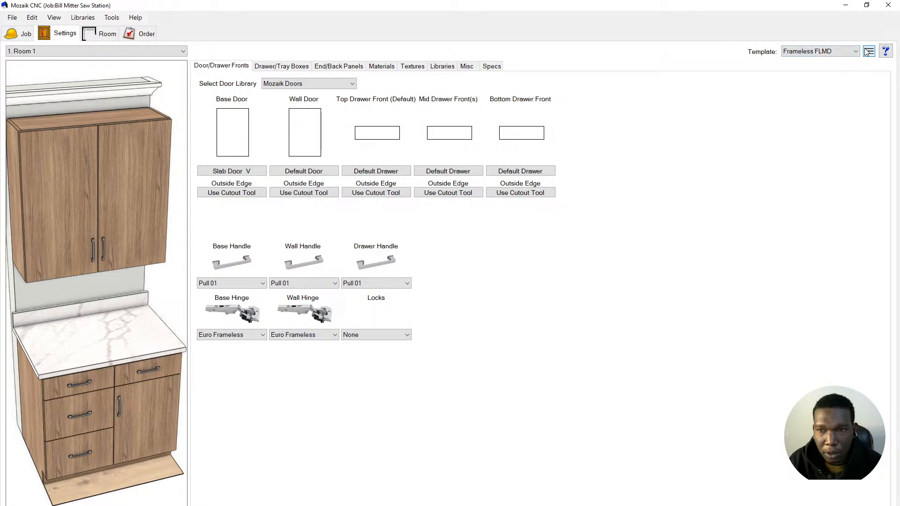
left_click(868, 52)
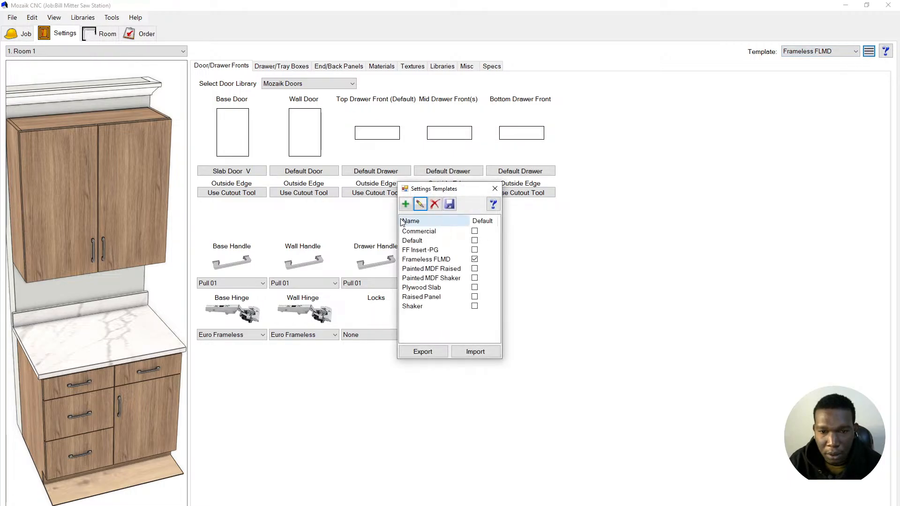
left_click(405, 204)
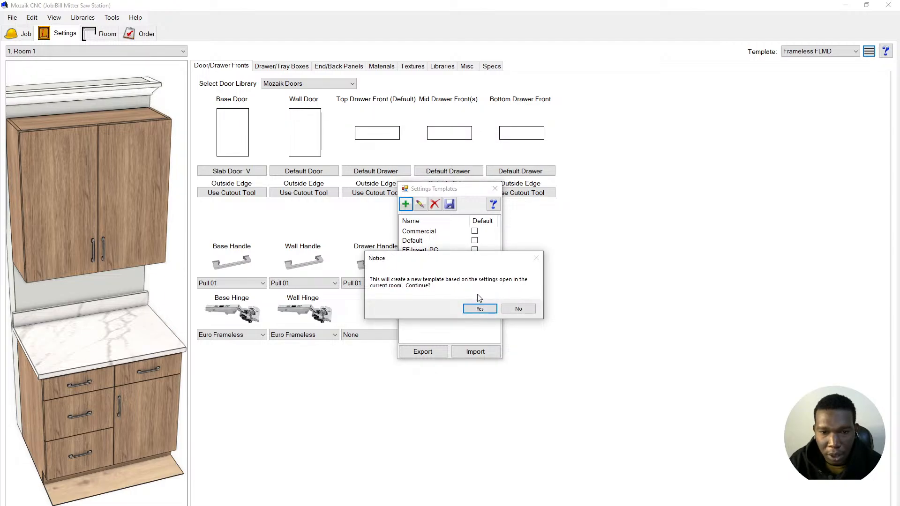
left_click(480, 308)
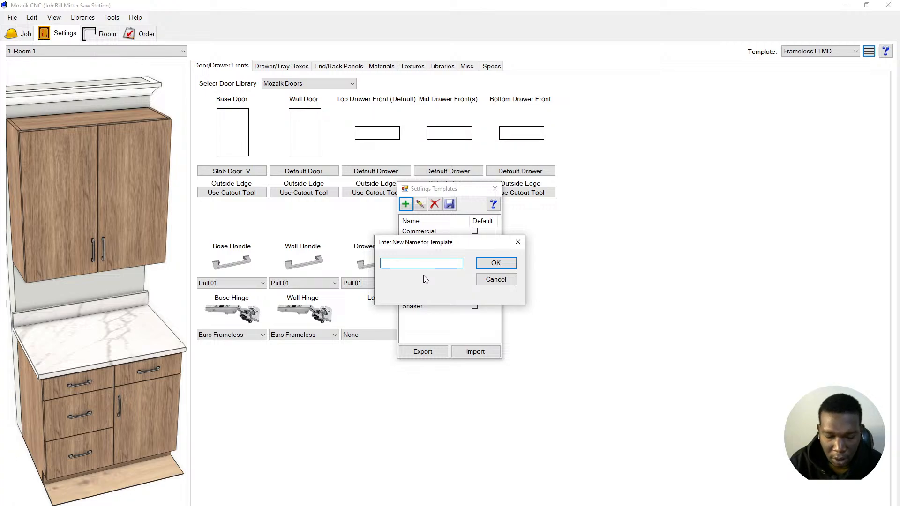
type("Bill Fra")
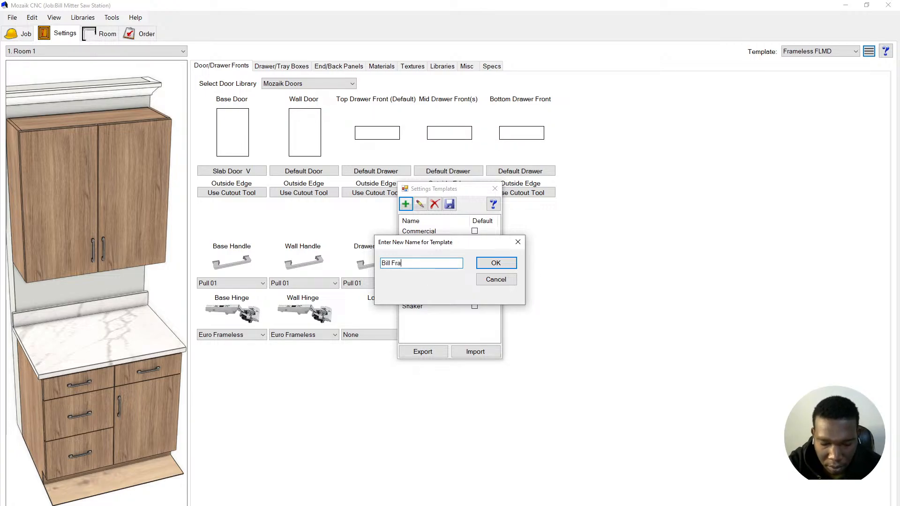
type("meless Cabinets")
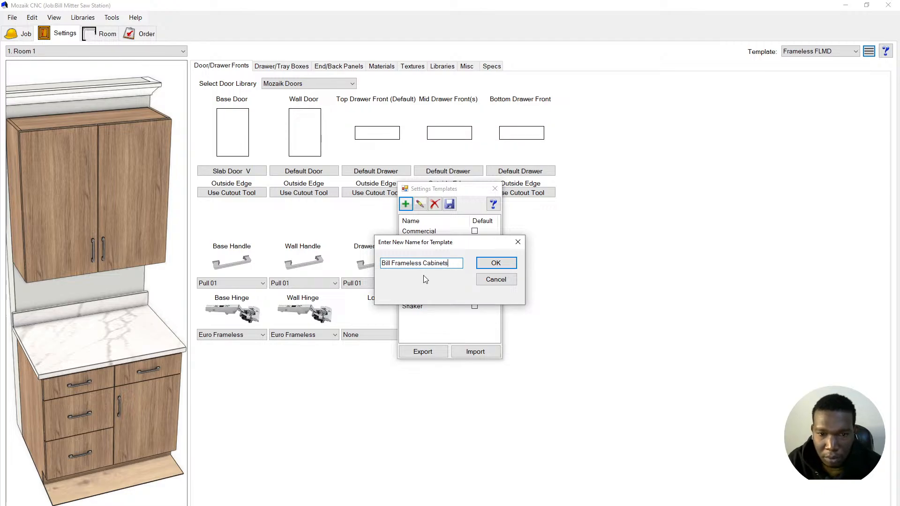
key("Return")
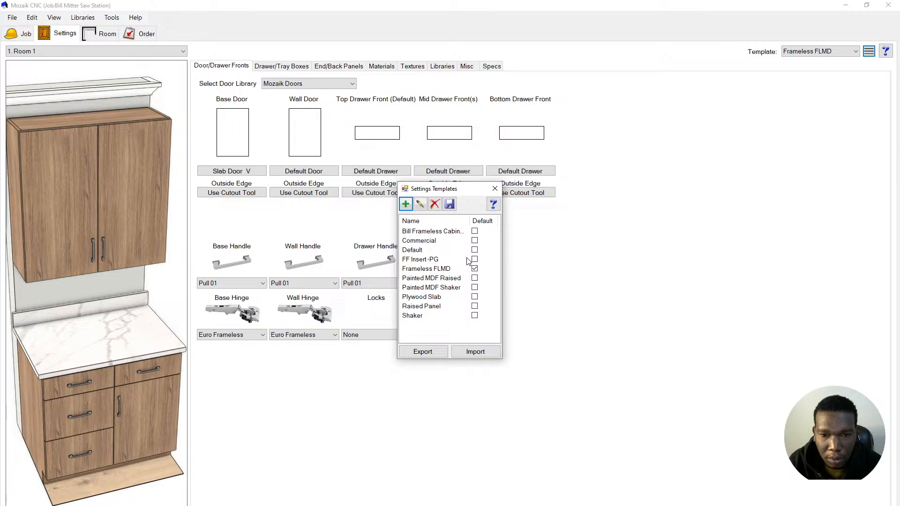
- Mark Bill Frameless Cabinets as the default template and save the changes
left_click(474, 232)
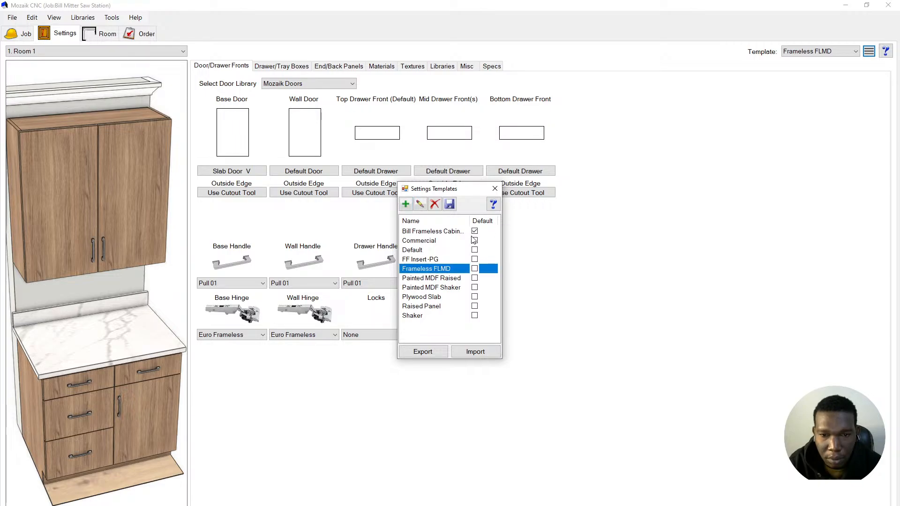
left_click(457, 233)
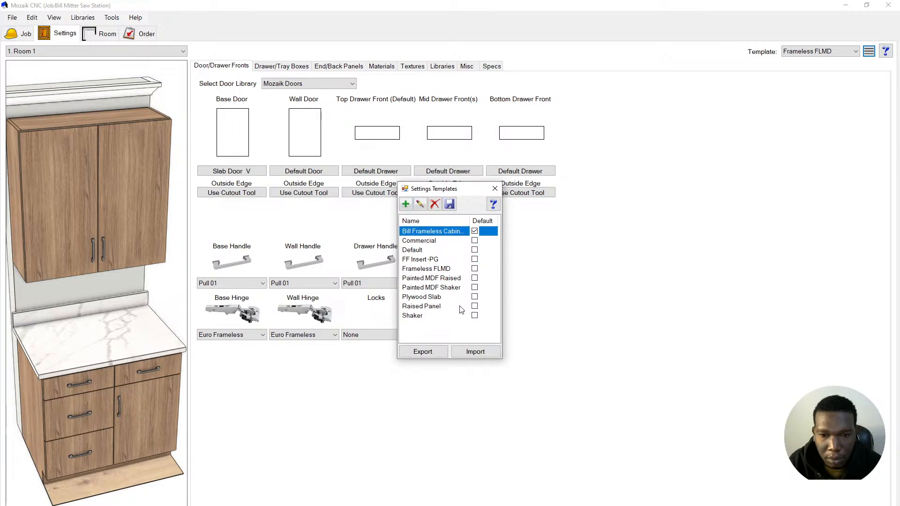
left_click(452, 211)
left_click(488, 310)
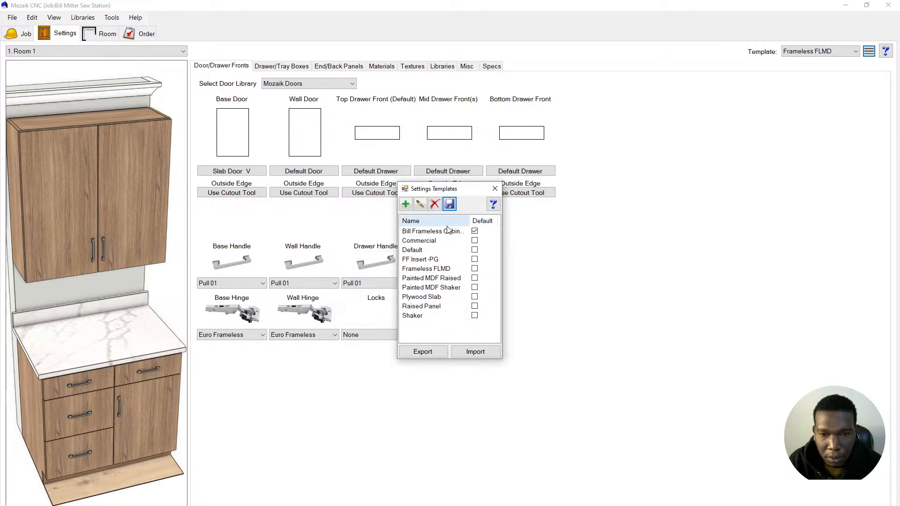
left_click(495, 192)
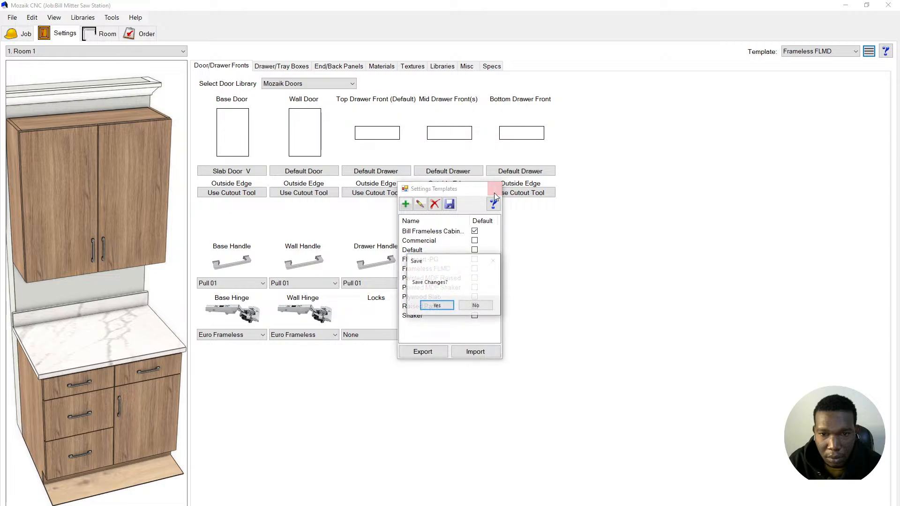
left_click(437, 306)
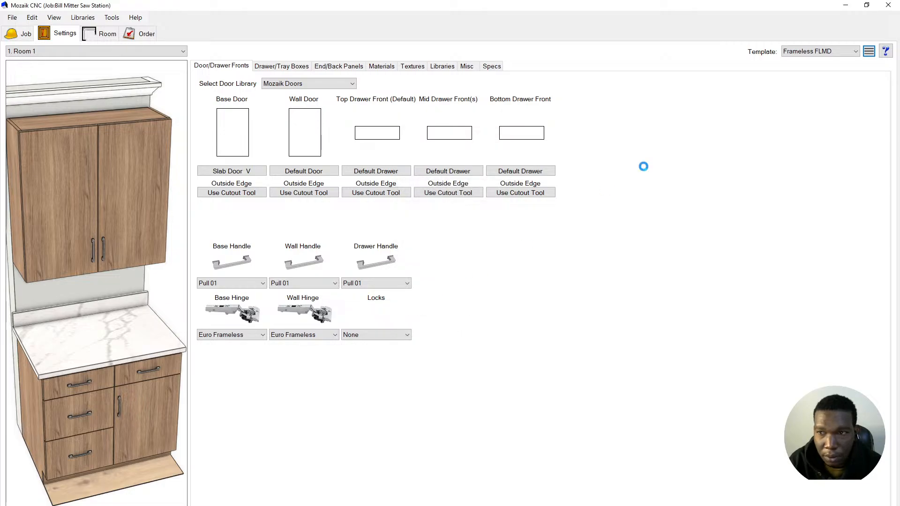
- Apply the Bill Frameless Cabinets template to the room, overriding its settings, and review the tabs
left_click(826, 53)
left_click(825, 61)
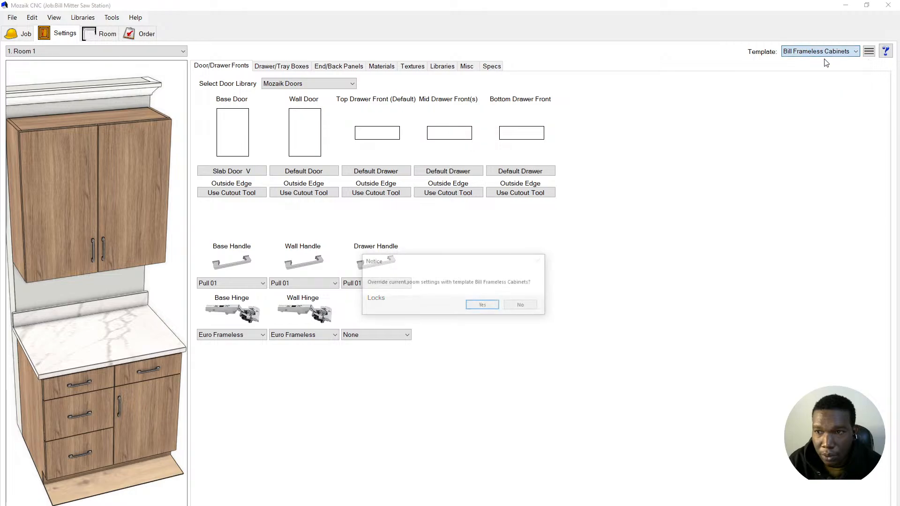
left_click(484, 307)
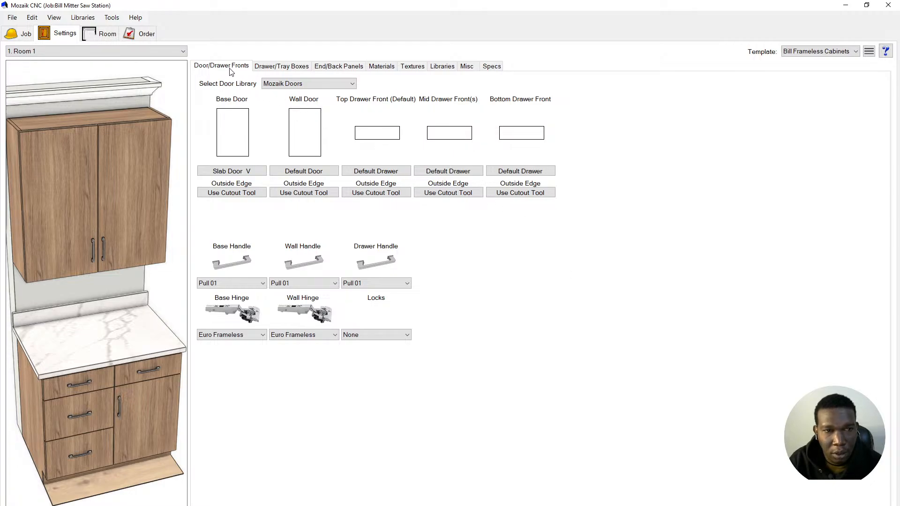
left_click(265, 71)
left_click(344, 69)
left_click(379, 70)
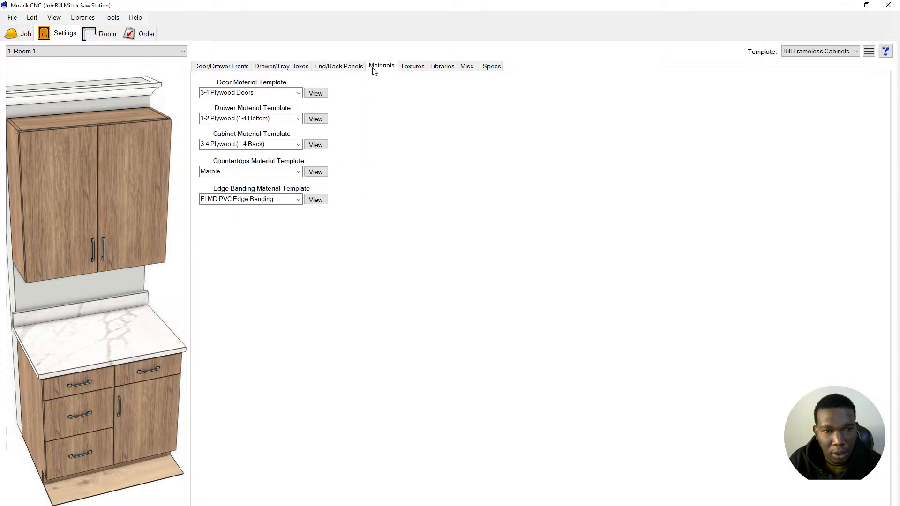
left_click(221, 67)
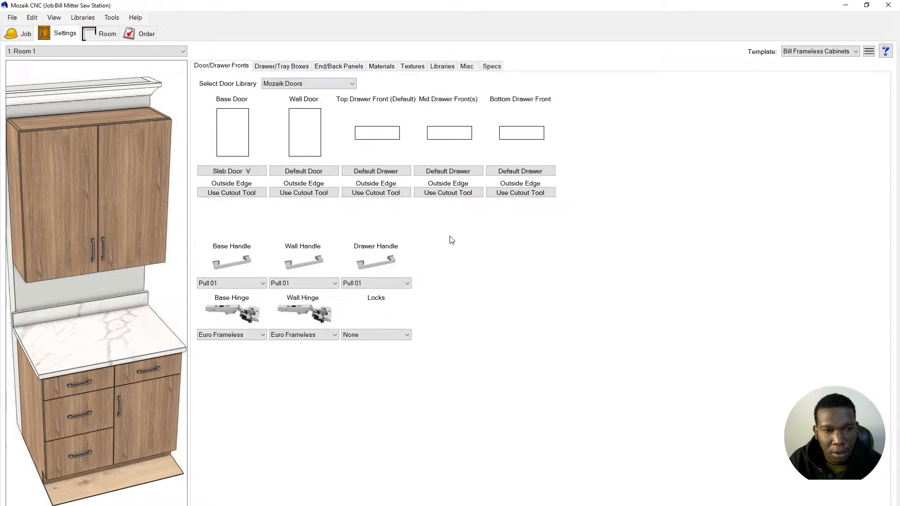
- Set both the base door and wall door styles to Slab Door_V
left_click(238, 171)
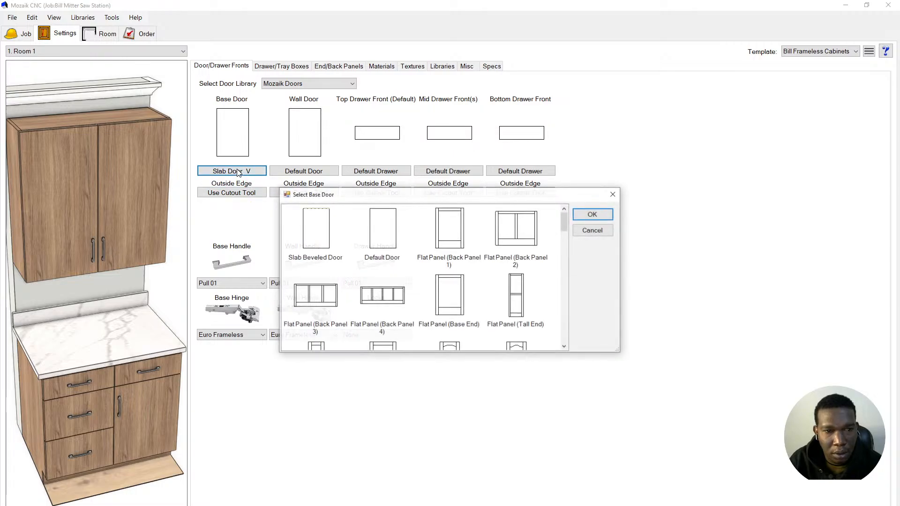
scroll(450, 267, "down", 6)
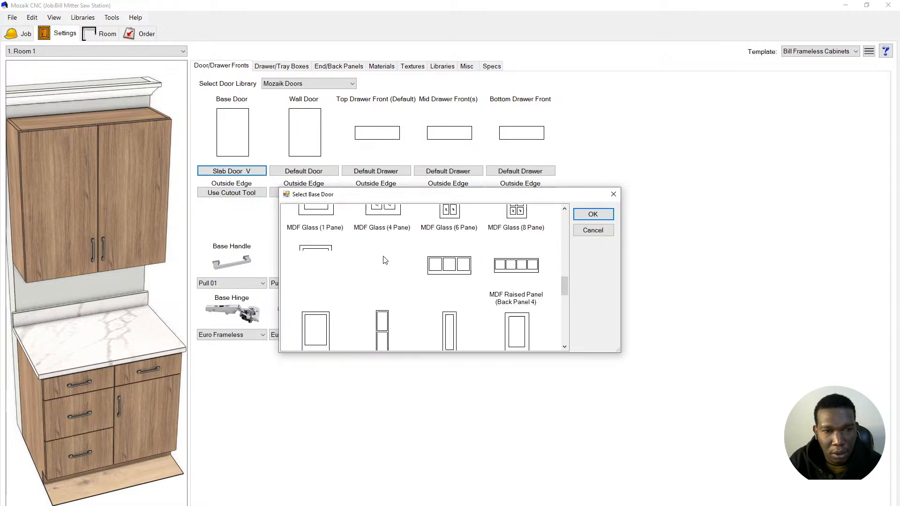
scroll(424, 276, "up", 6)
scroll(423, 277, "down", 8)
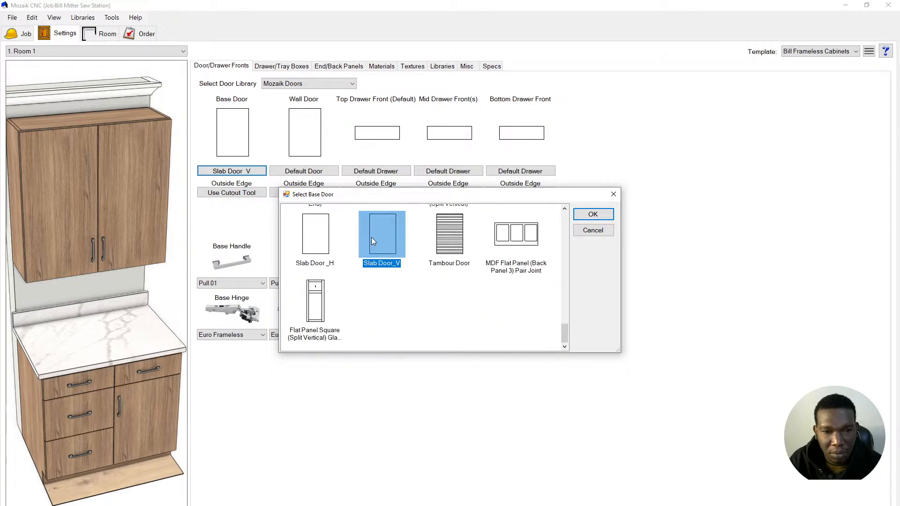
left_click(593, 214)
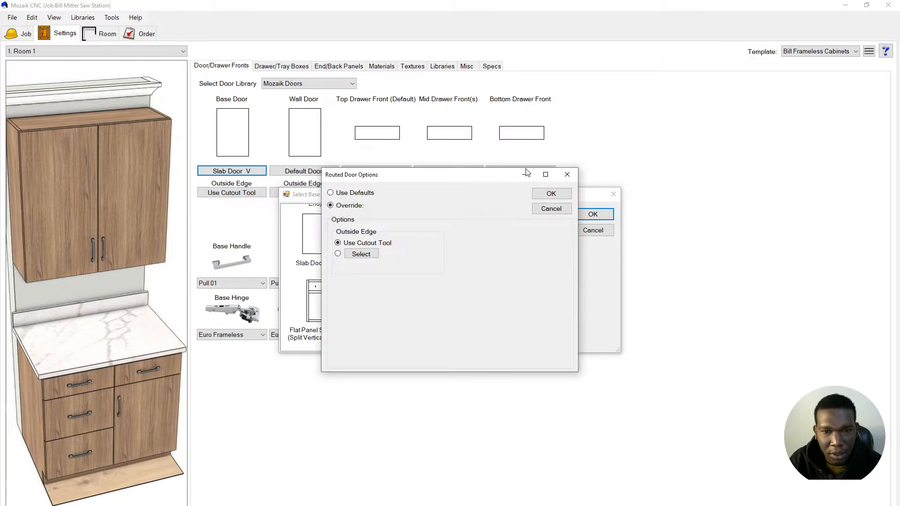
left_click(552, 194)
left_click(315, 173)
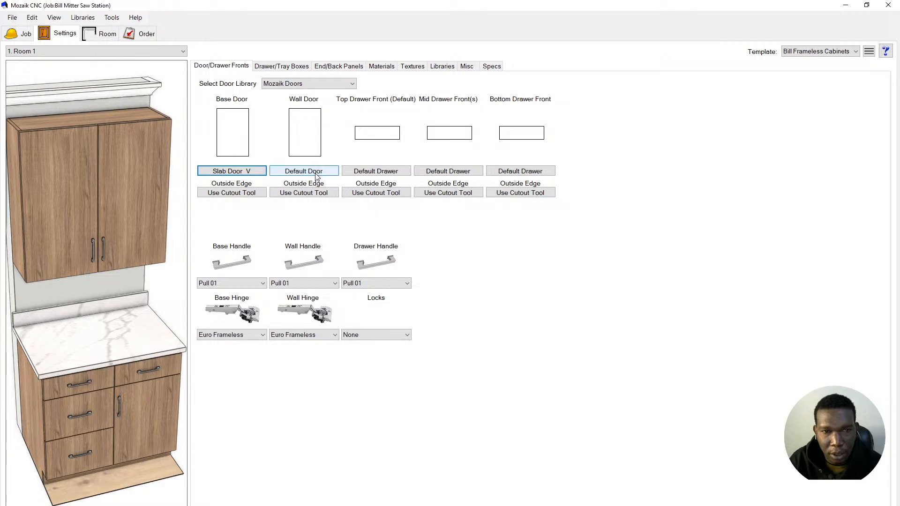
scroll(438, 246, "down", 5)
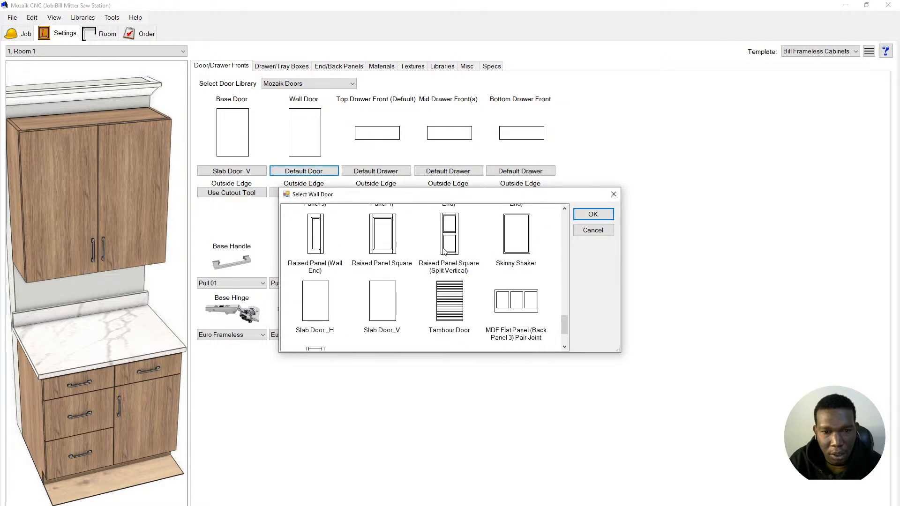
left_click(386, 306)
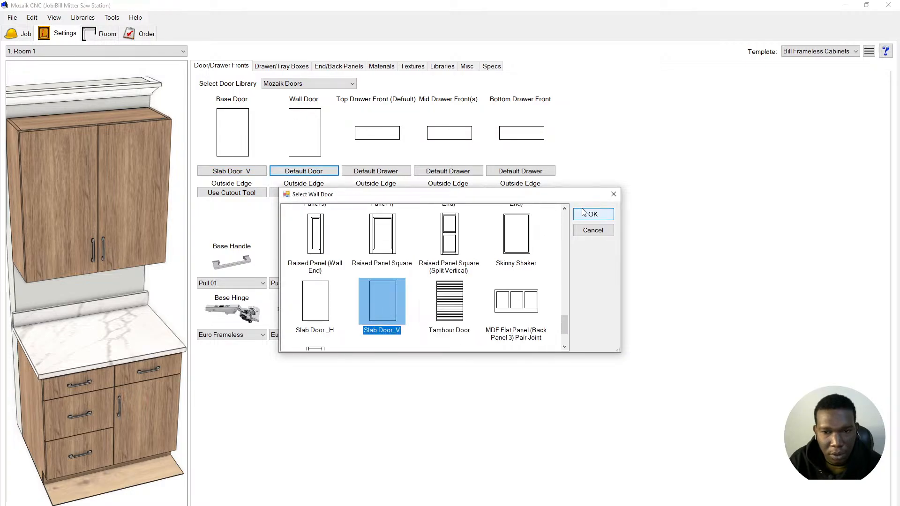
left_click(593, 215)
left_click(548, 195)
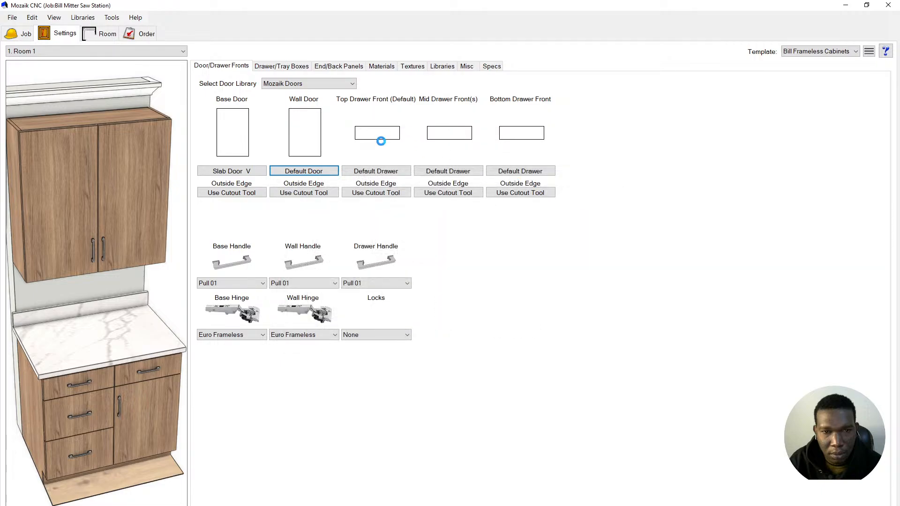
- Set the top, mid and bottom drawer fronts to Slab Drawer_H
left_click(380, 171)
scroll(443, 250, "down", 3)
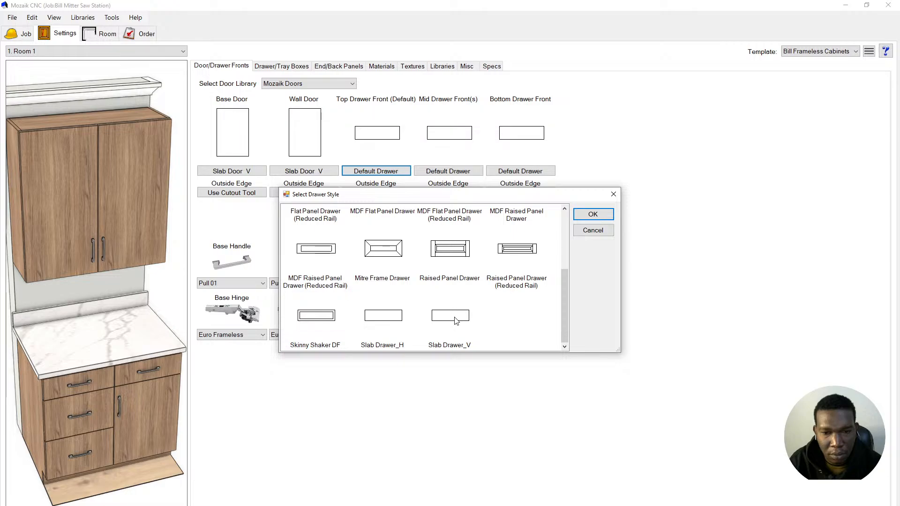
left_click(386, 322)
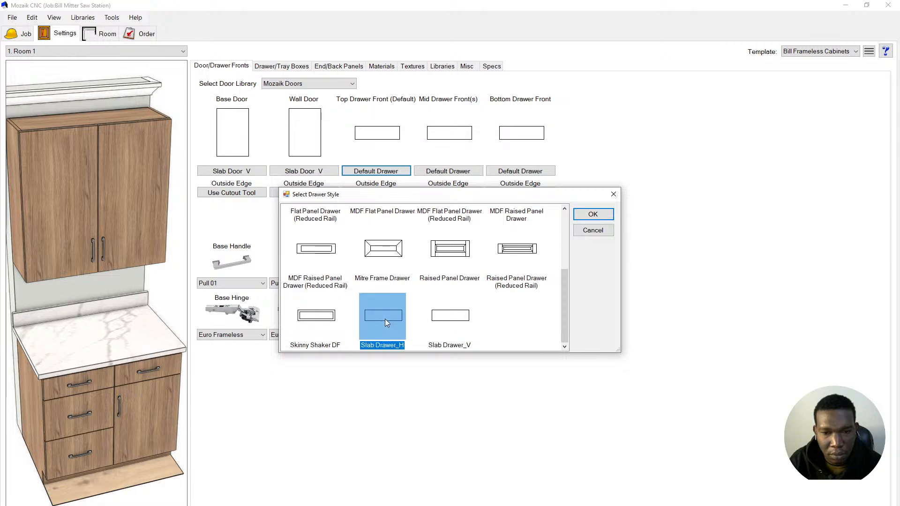
left_click(600, 215)
left_click(551, 193)
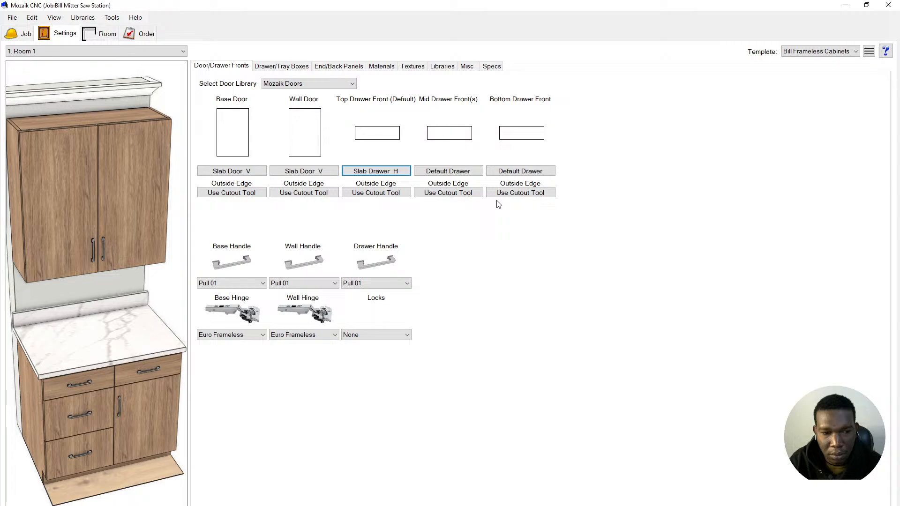
left_click(440, 173)
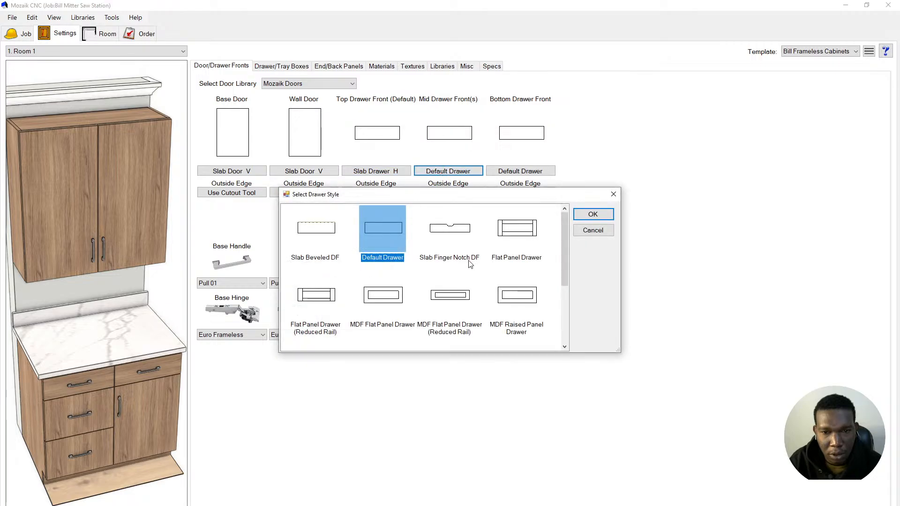
scroll(469, 270, "down", 3)
left_click(388, 318)
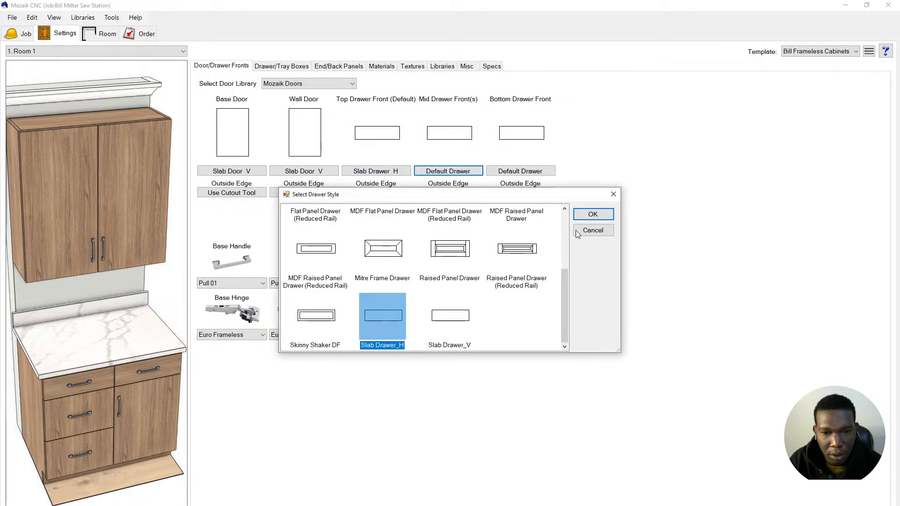
left_click(591, 216)
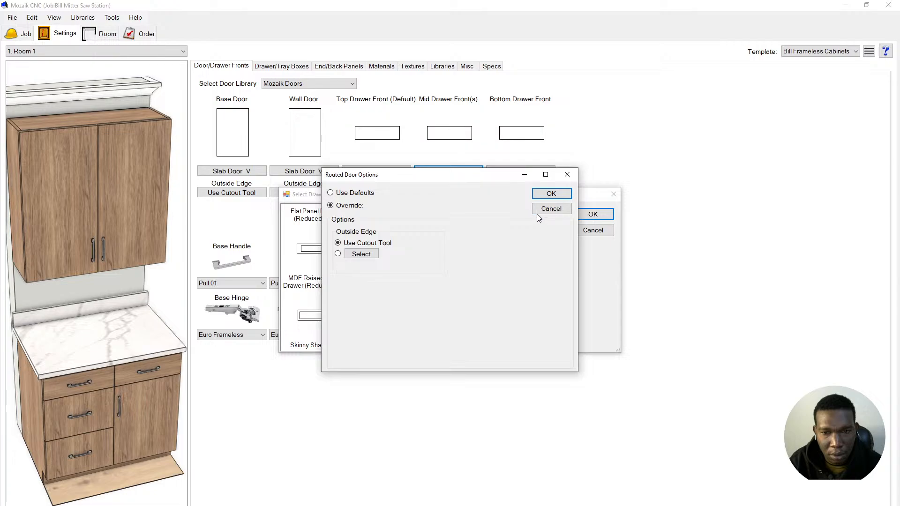
left_click(543, 194)
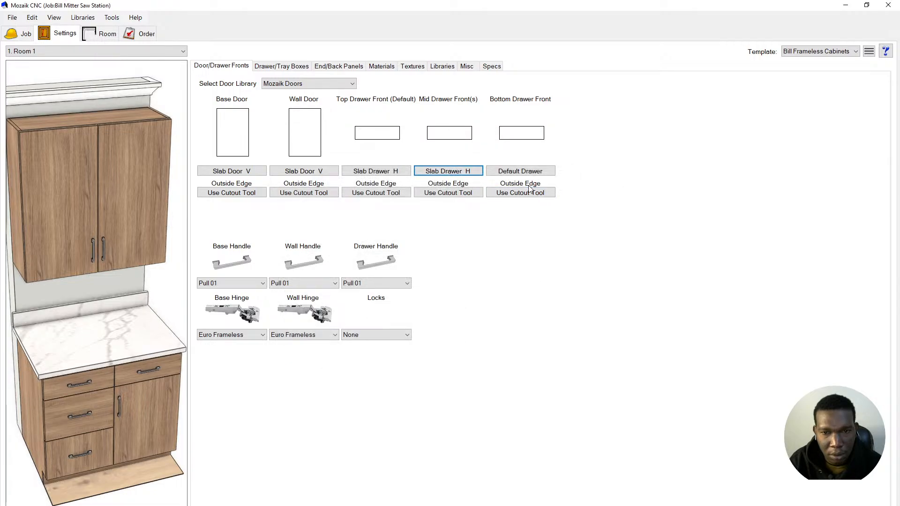
left_click(528, 172)
scroll(394, 328, "down", 3)
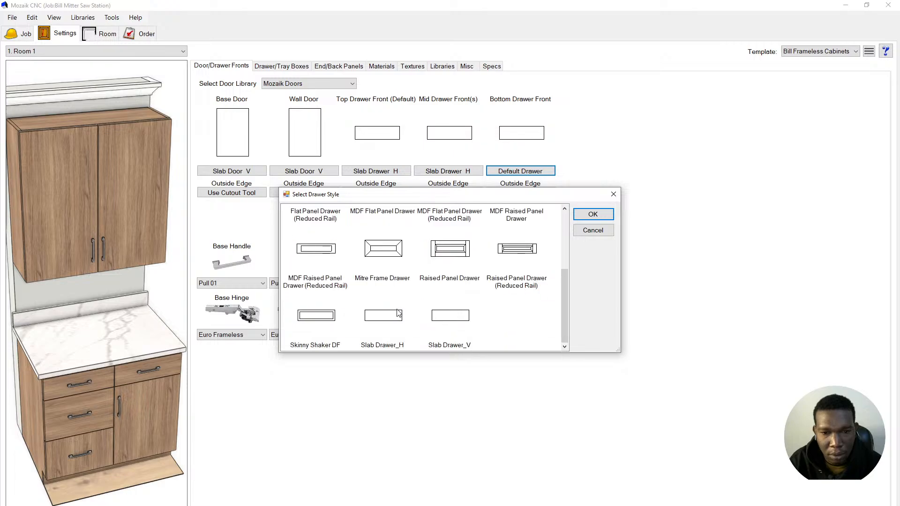
left_click(395, 312)
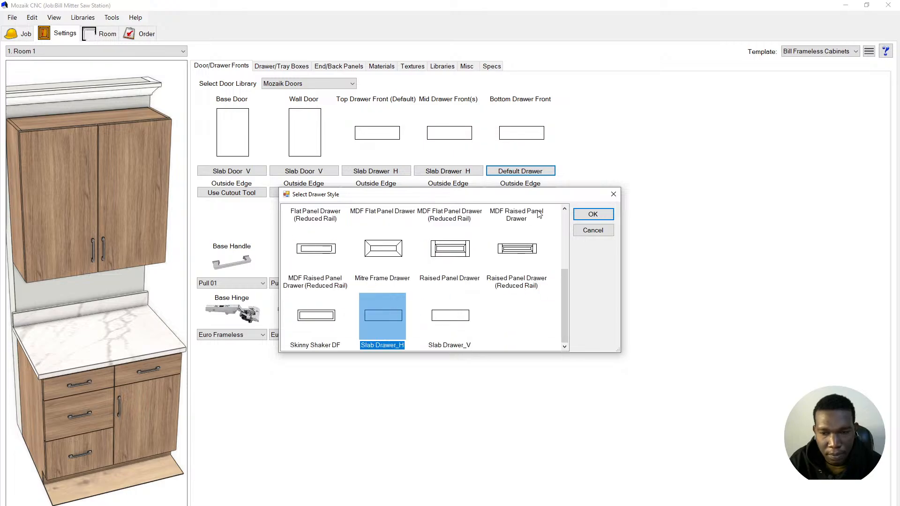
left_click(591, 214)
left_click(555, 196)
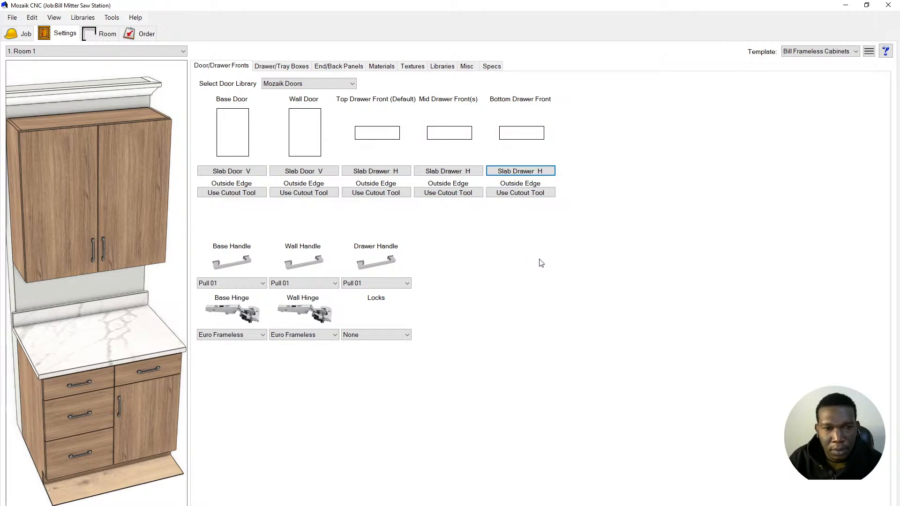
mouse_move(80, 353)
left_mouse_down()
mouse_move(72, 319)
mouse_move(61, 330)
mouse_move(93, 336)
mouse_move(75, 350)
left_mouse_up()
scroll(85, 341, "down", 3)
- Switch the top, mid and bottom drawer fronts to Slab Drawer_V, keeping Mozaik Doors as library
left_click(375, 171)
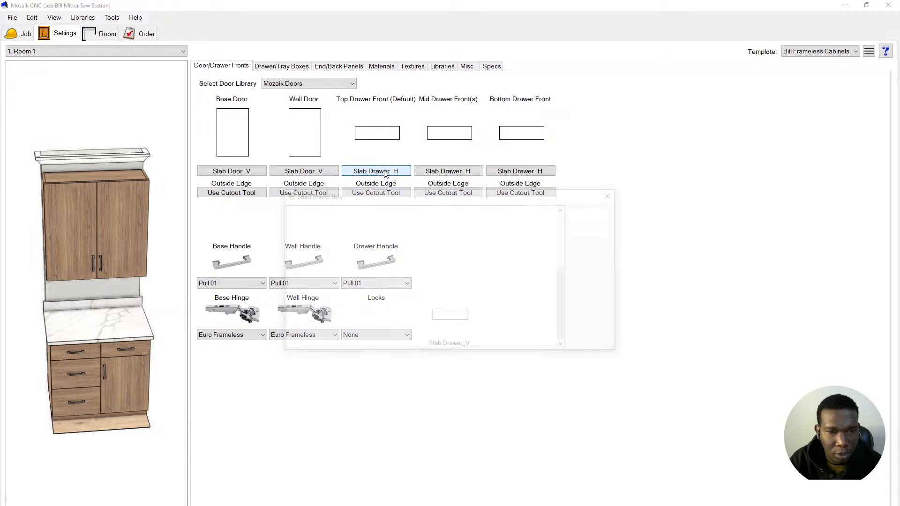
left_click(461, 320)
left_click(594, 213)
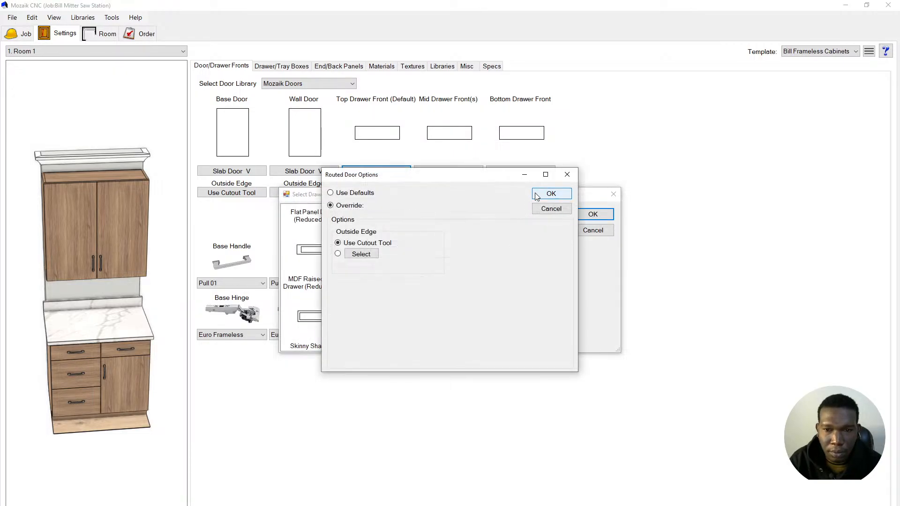
left_click(539, 195)
left_click(474, 171)
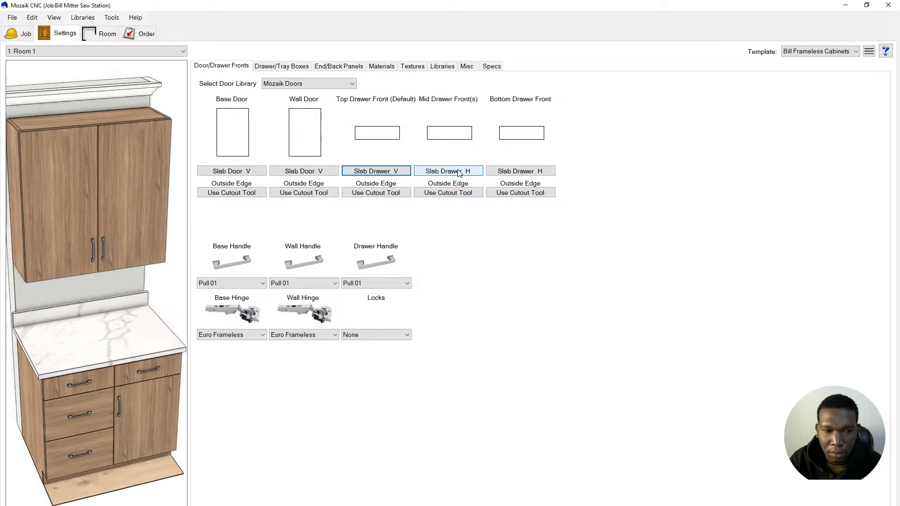
left_click(452, 322)
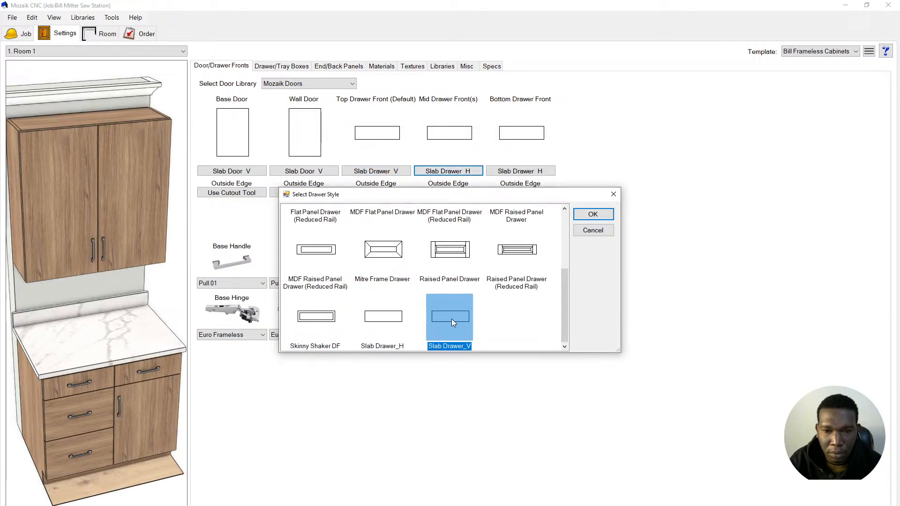
left_click(598, 215)
left_click(555, 196)
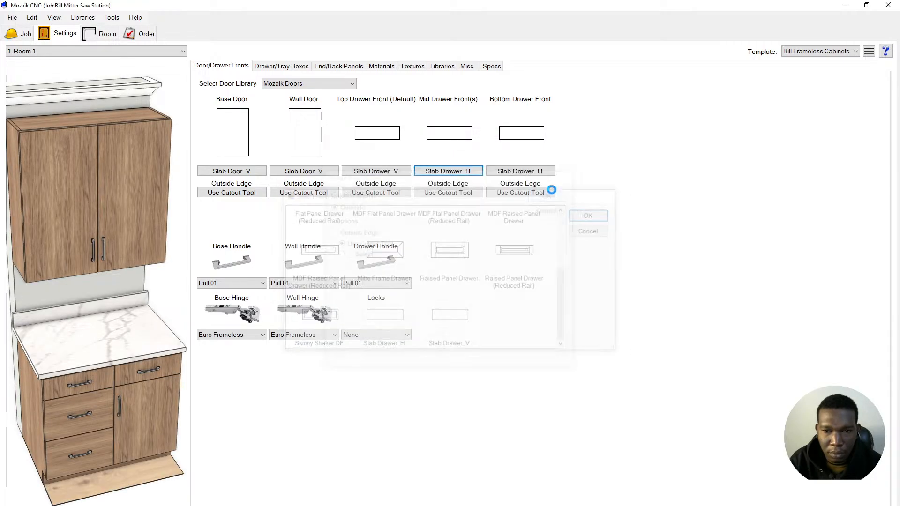
left_click(528, 171)
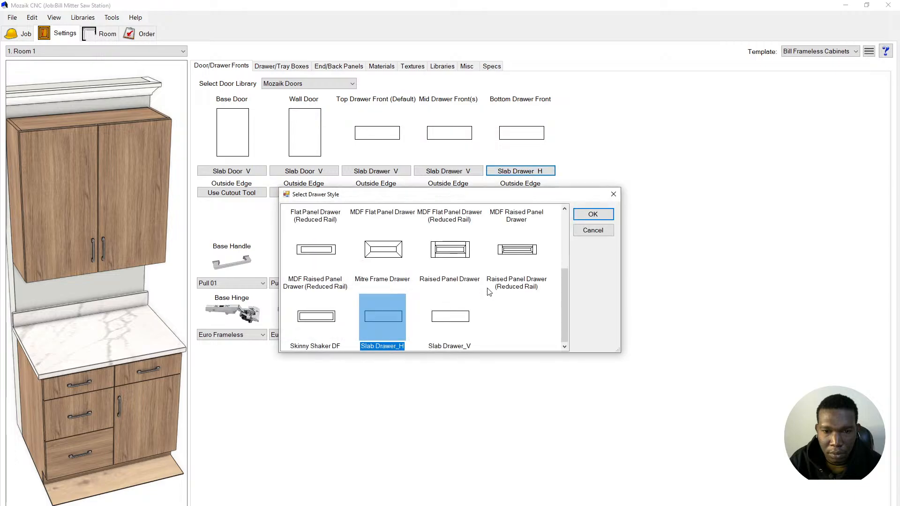
left_click(457, 313)
left_click(585, 216)
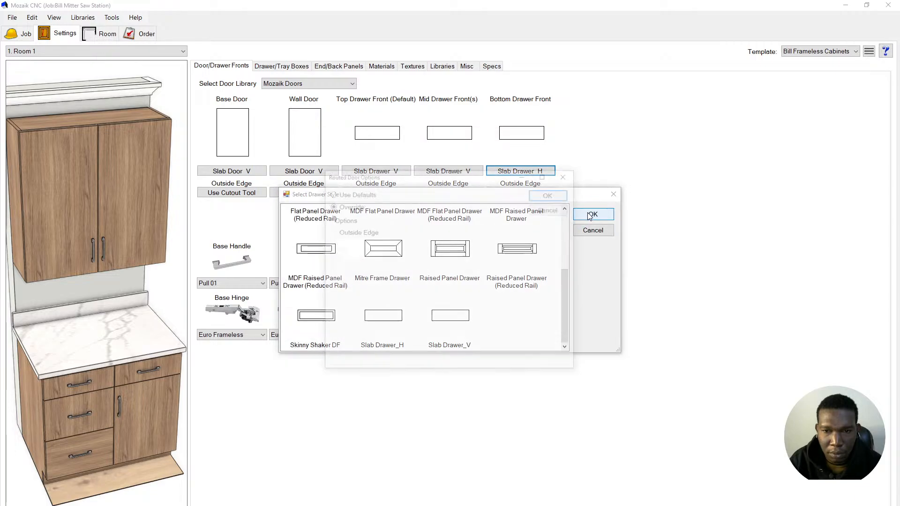
left_click(557, 197)
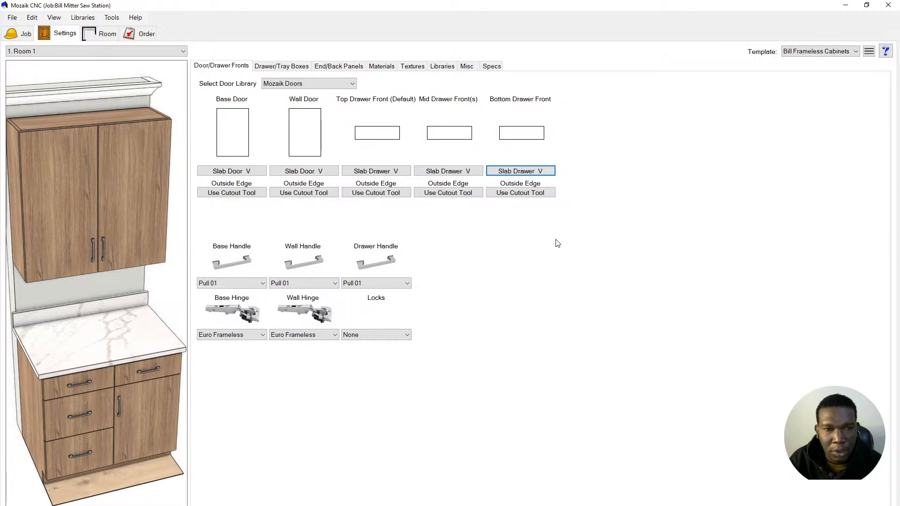
left_click(296, 83)
left_click(293, 83)
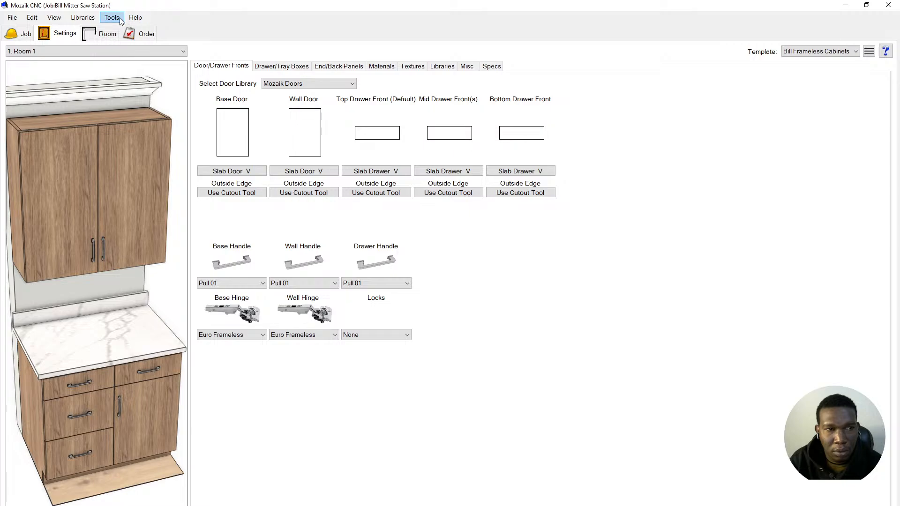
- Open the Doors face library and its Door Libraries manager, keeping Mozaik Doors selected
left_click(82, 19)
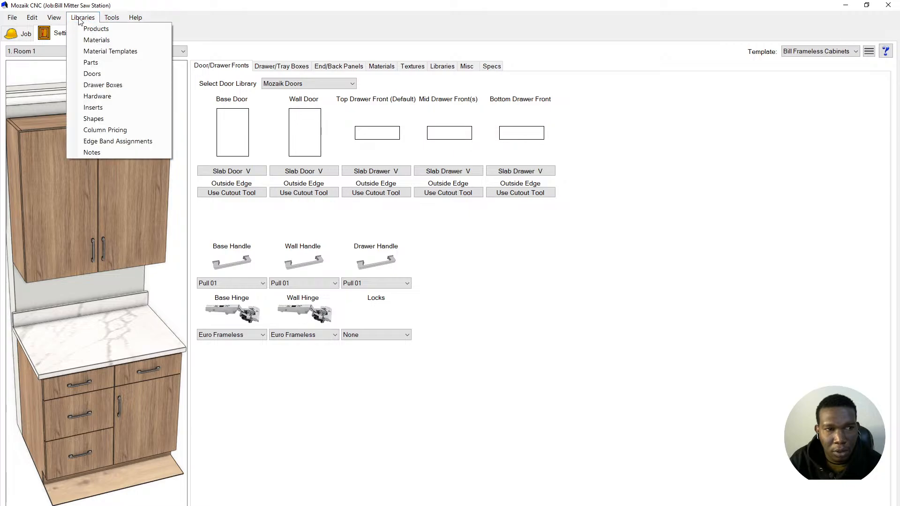
left_click(93, 74)
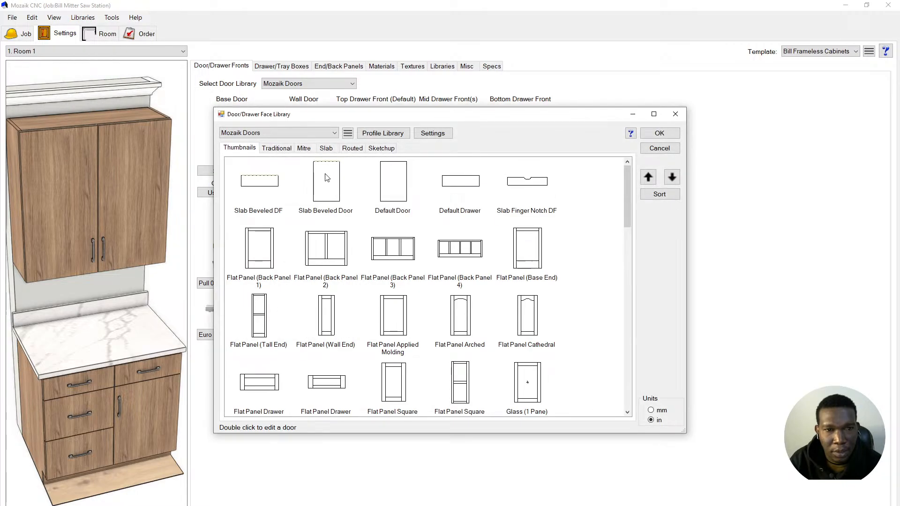
scroll(335, 184, "down", 10)
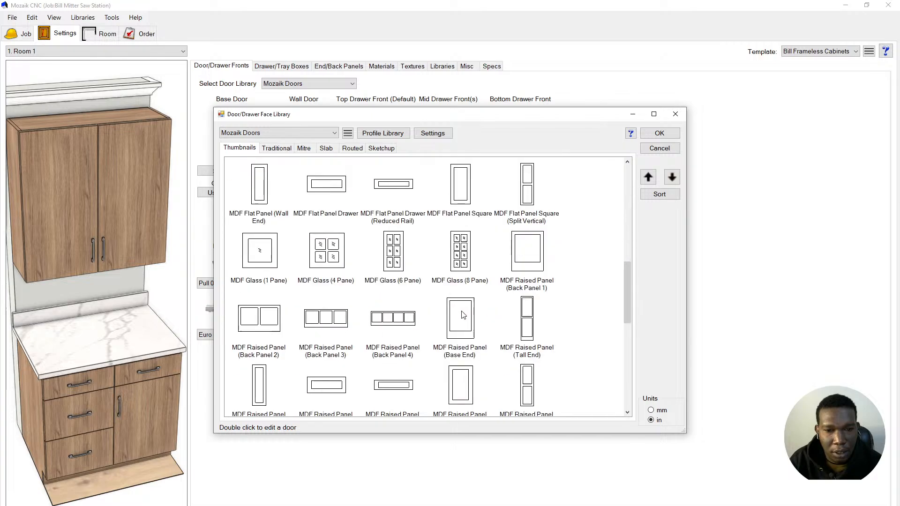
left_click(269, 133)
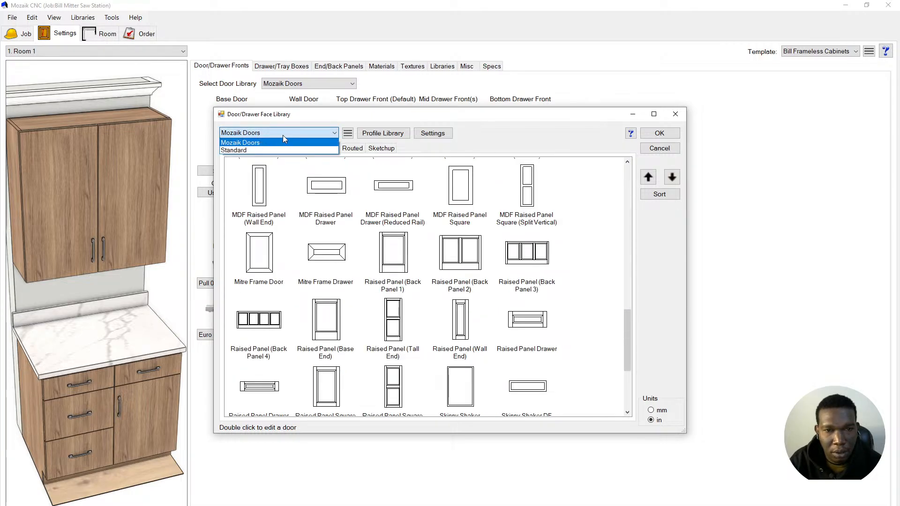
left_click(282, 142)
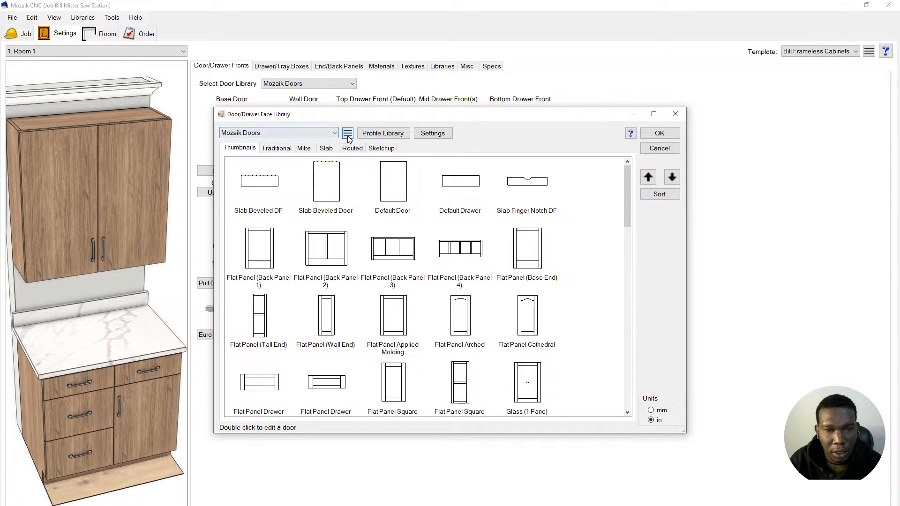
left_click(286, 134)
left_click(287, 141)
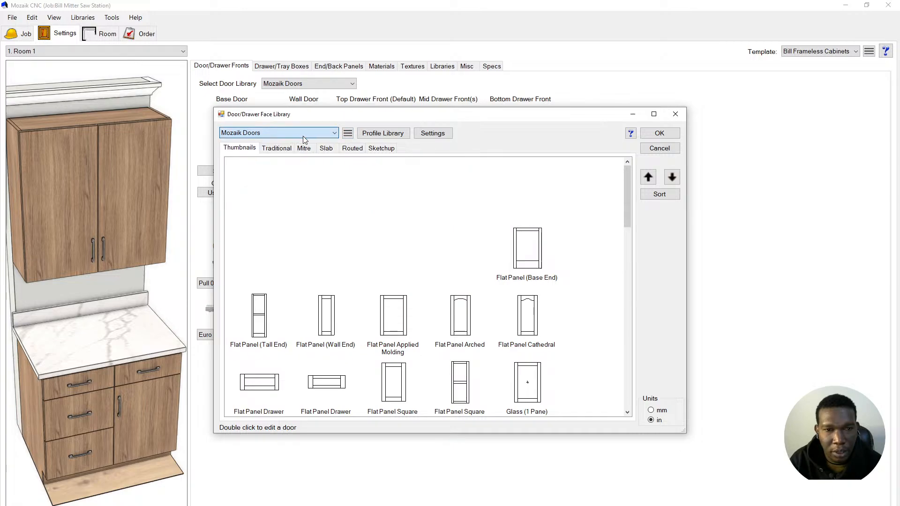
left_click(347, 133)
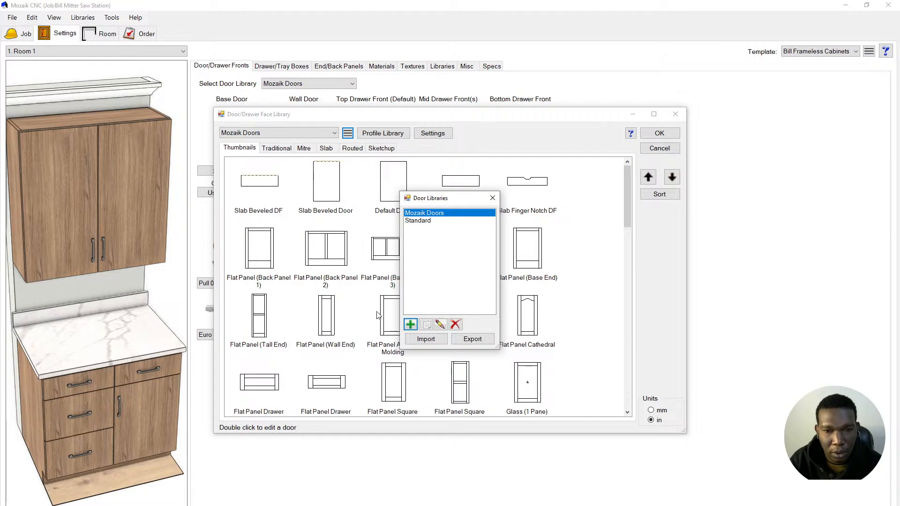
- Add a new door library named 'Bill Door Library'
left_click(409, 325)
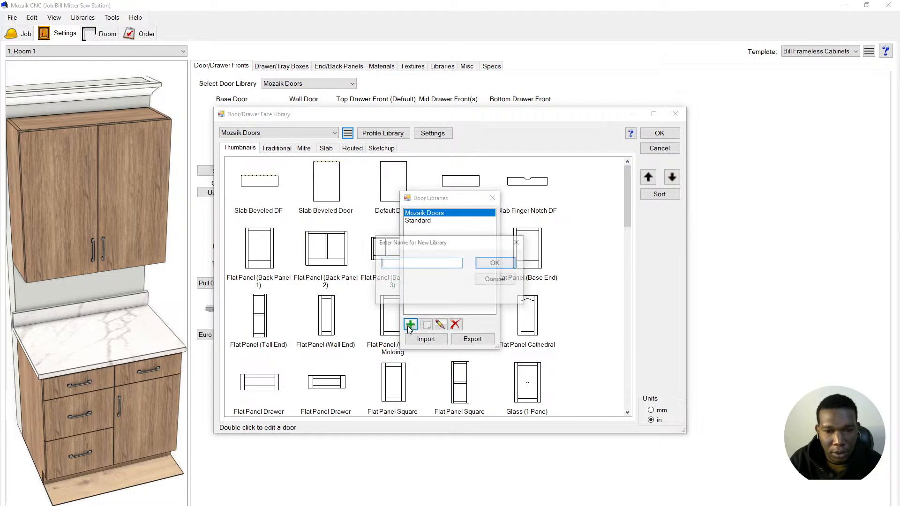
type("Bill Doo")
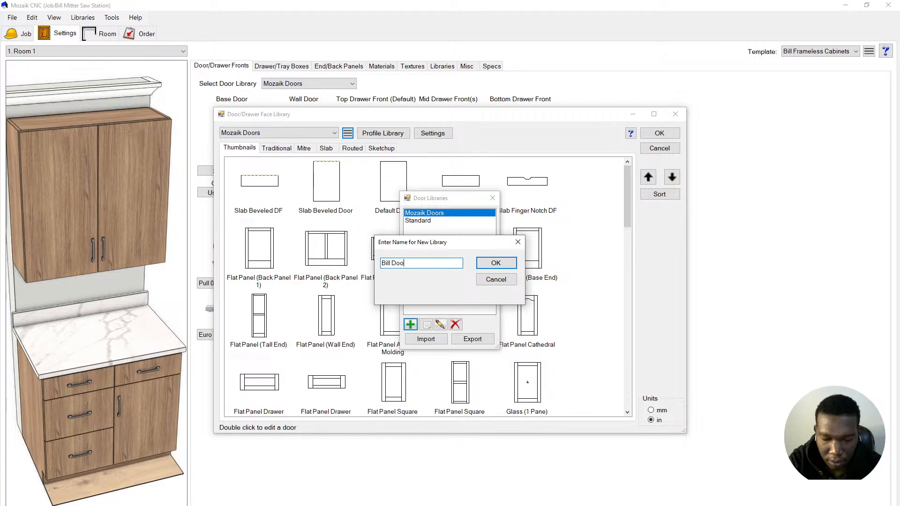
type("r Lin")
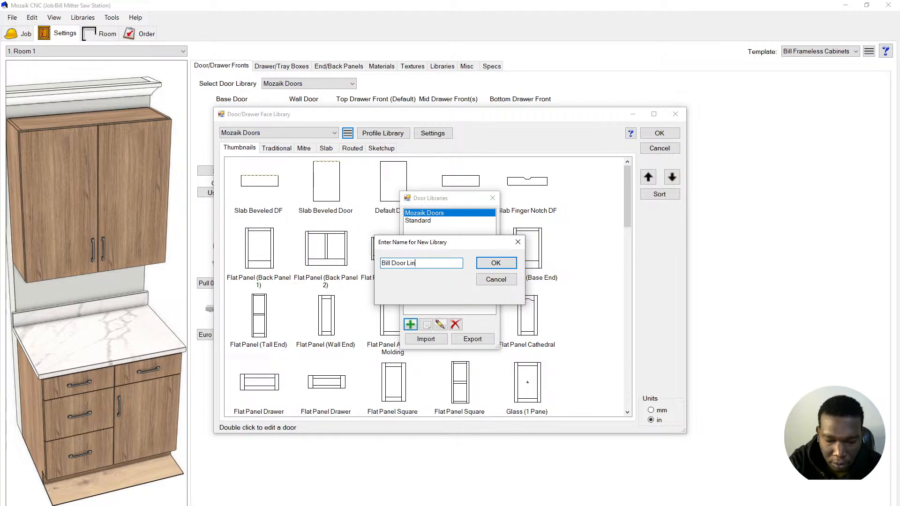
key("BackSpace")
type("brary")
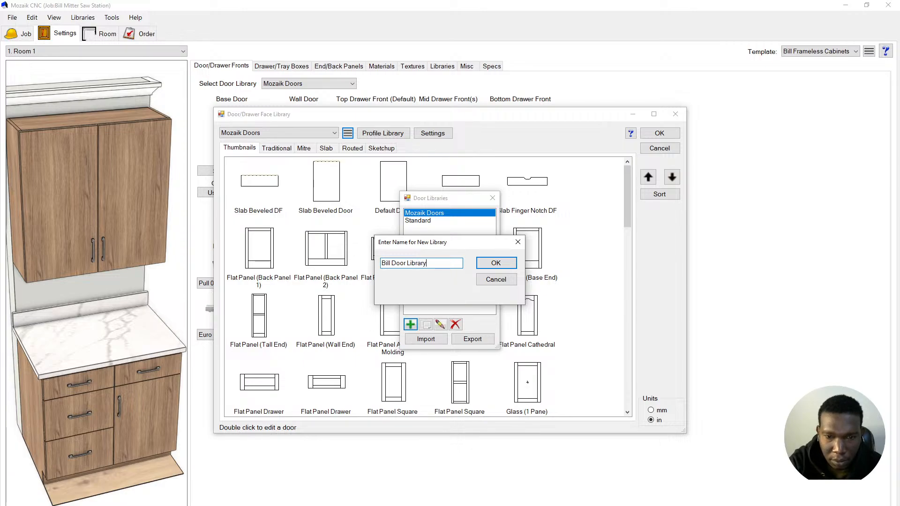
left_click(496, 264)
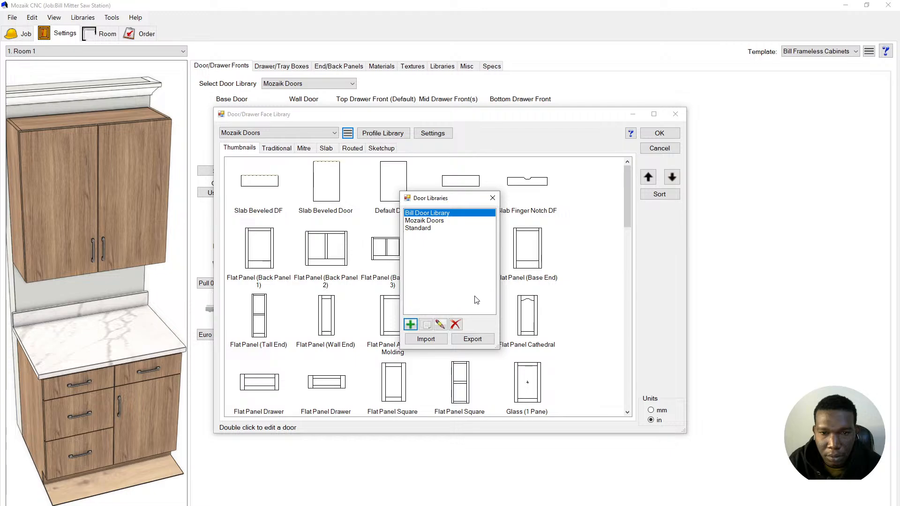
left_click(492, 199)
- Preview the empty Bill Door Library, switch back to Mozaik Doors, and close the face library
left_click(265, 135)
left_click(266, 143)
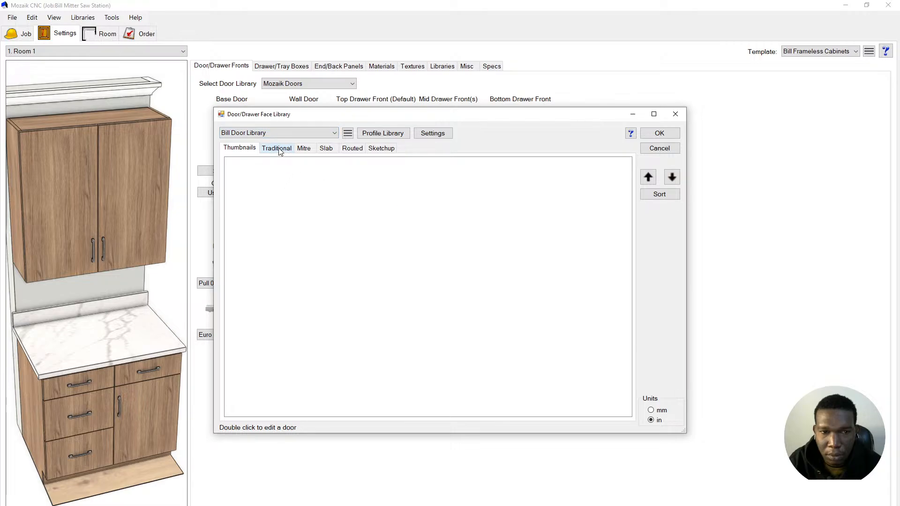
left_click(281, 149)
left_click(251, 148)
left_click(265, 133)
left_click(266, 151)
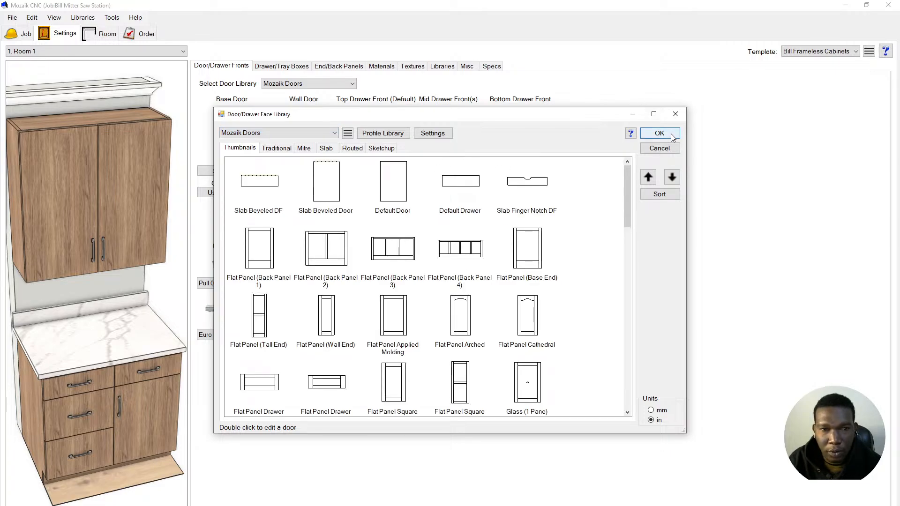
scroll(504, 242, "down", 5)
scroll(505, 241, "down", 5)
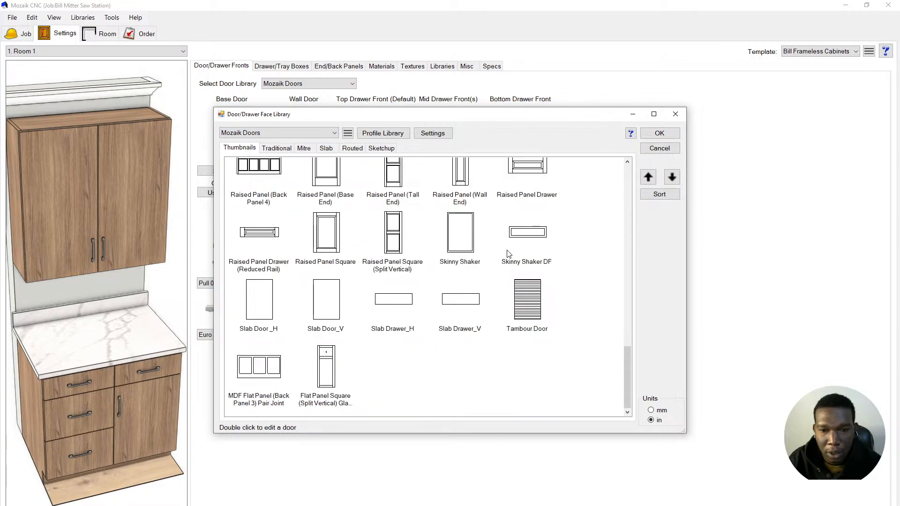
left_click(660, 133)
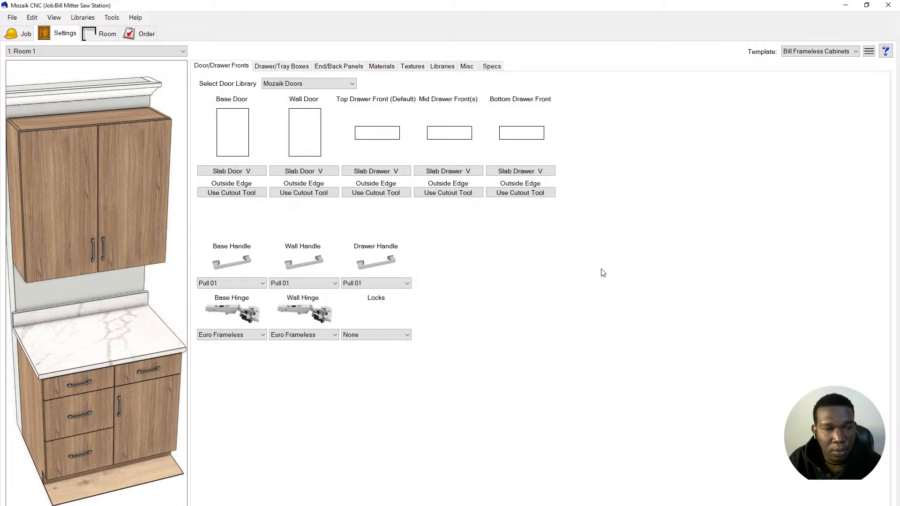
left_click(282, 68)
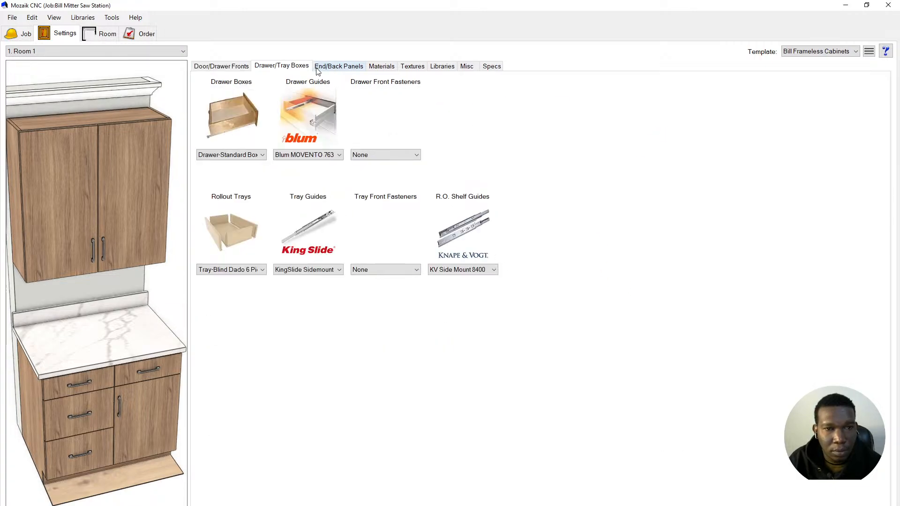
left_click(331, 71)
left_click(267, 71)
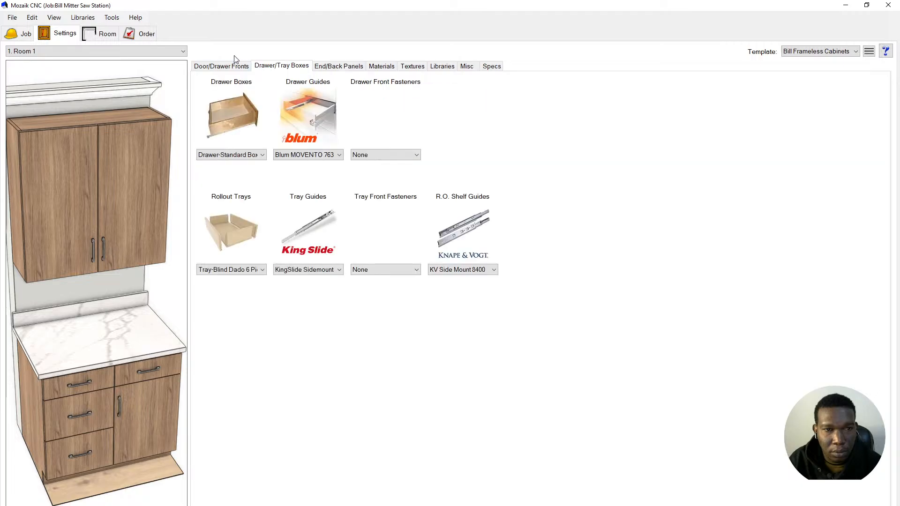
left_click(218, 69)
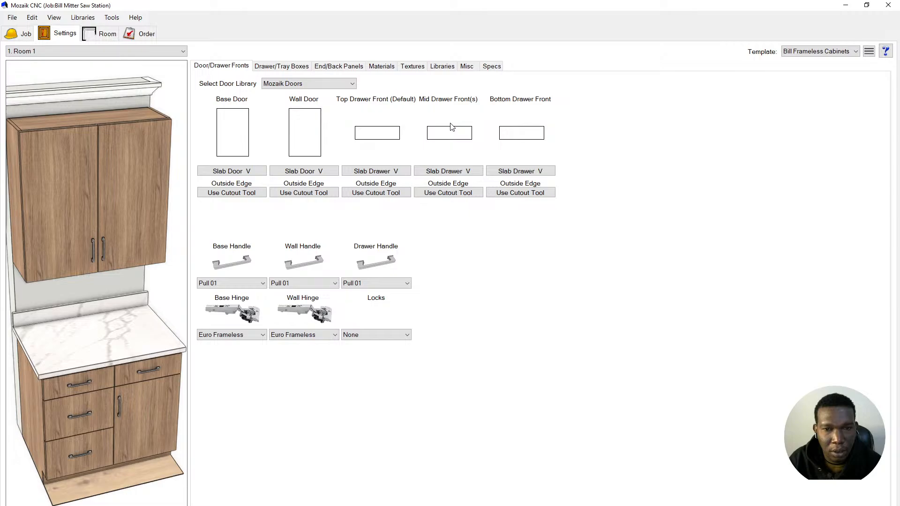
left_click(292, 67)
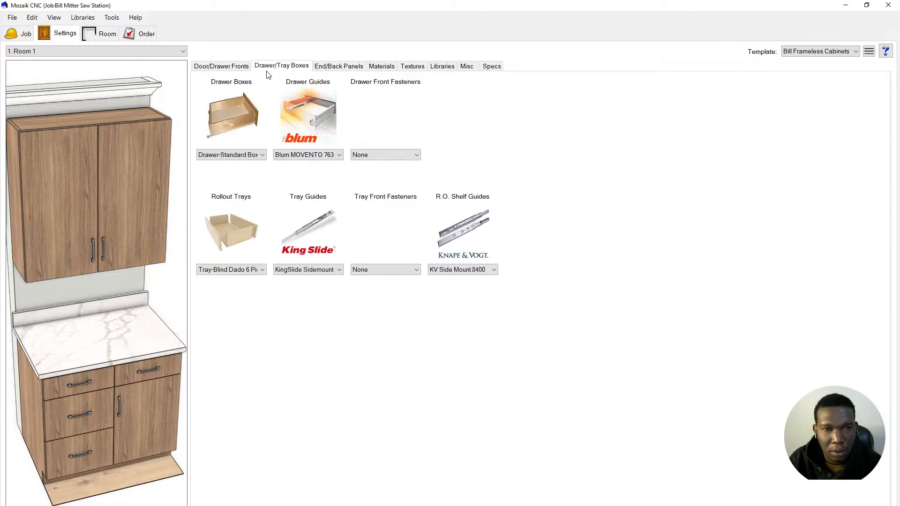
left_click(246, 68)
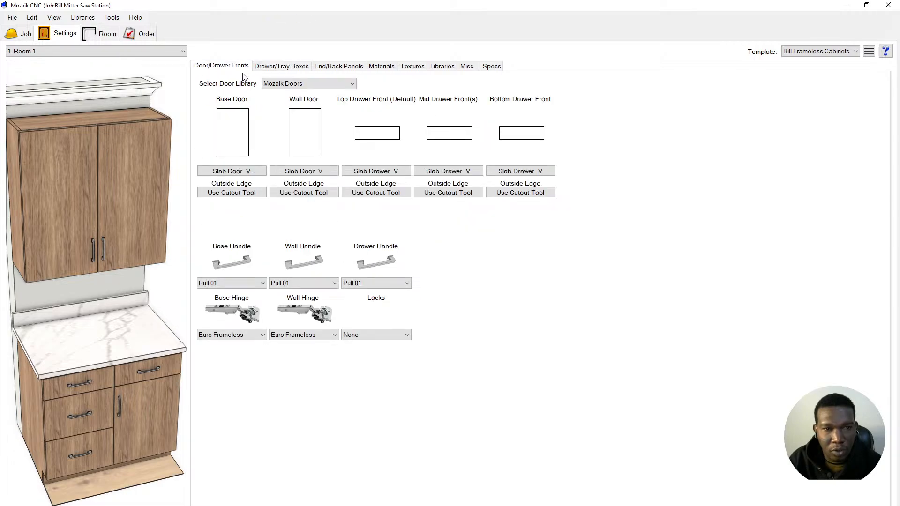
left_click(245, 136)
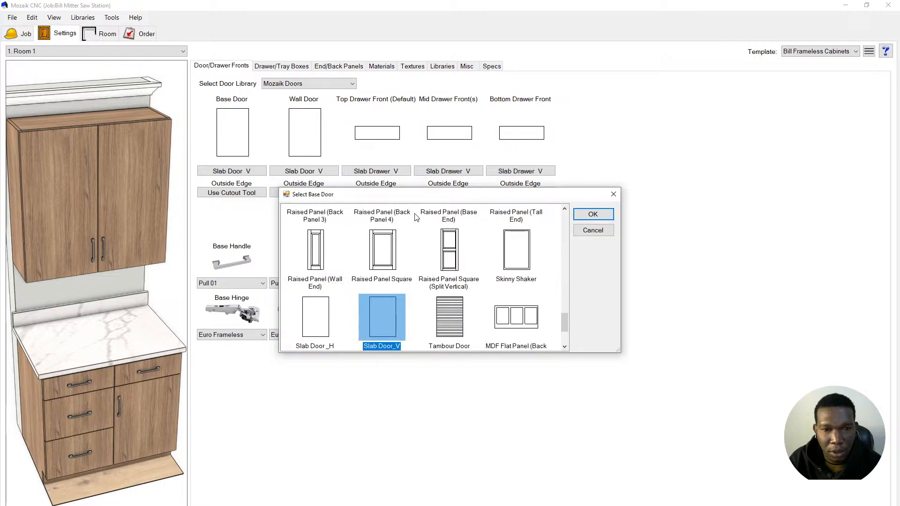
double_click(375, 318)
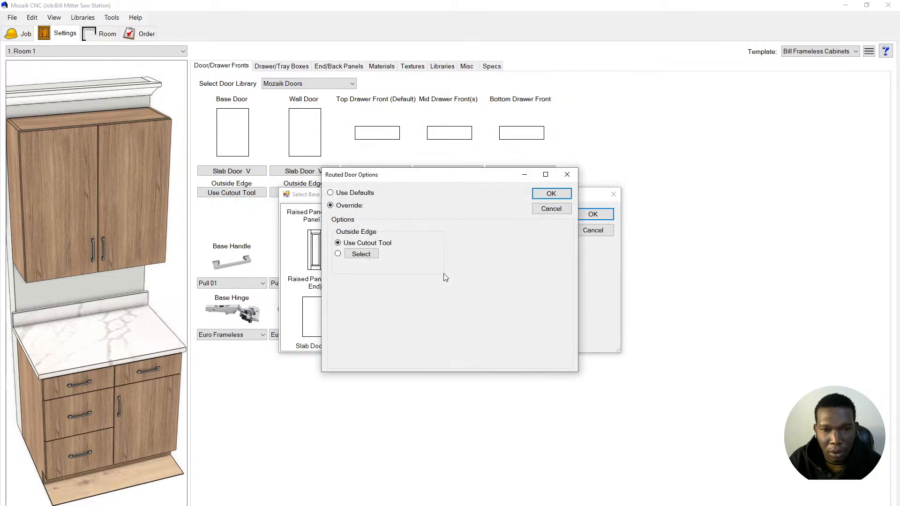
left_click(547, 190)
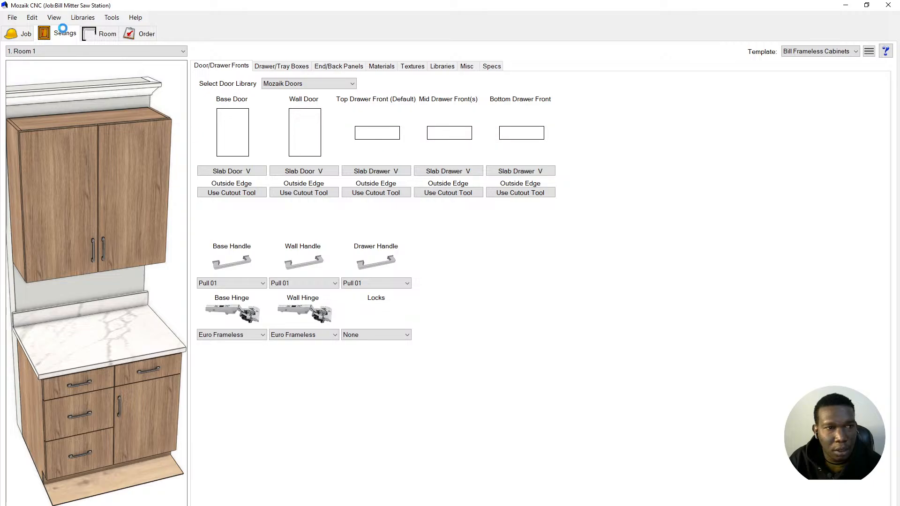
left_click(83, 18)
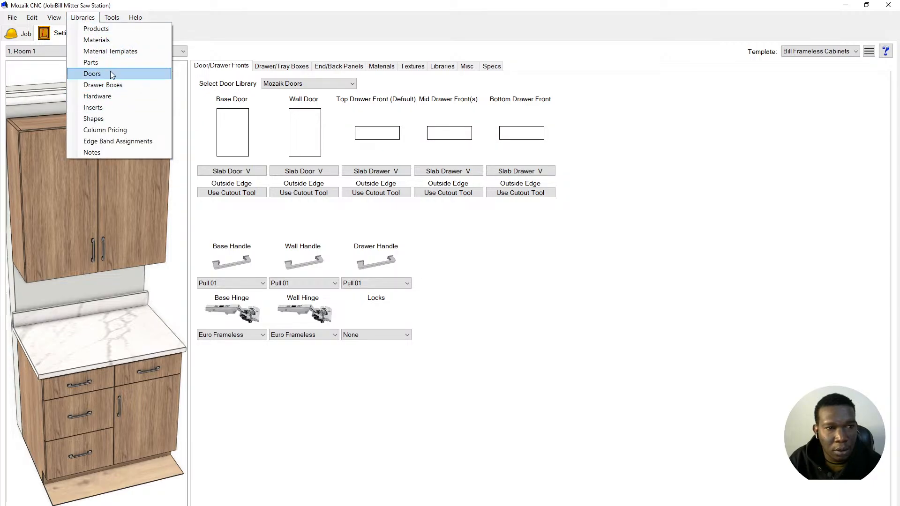
left_click(110, 73)
scroll(416, 282, "down", 15)
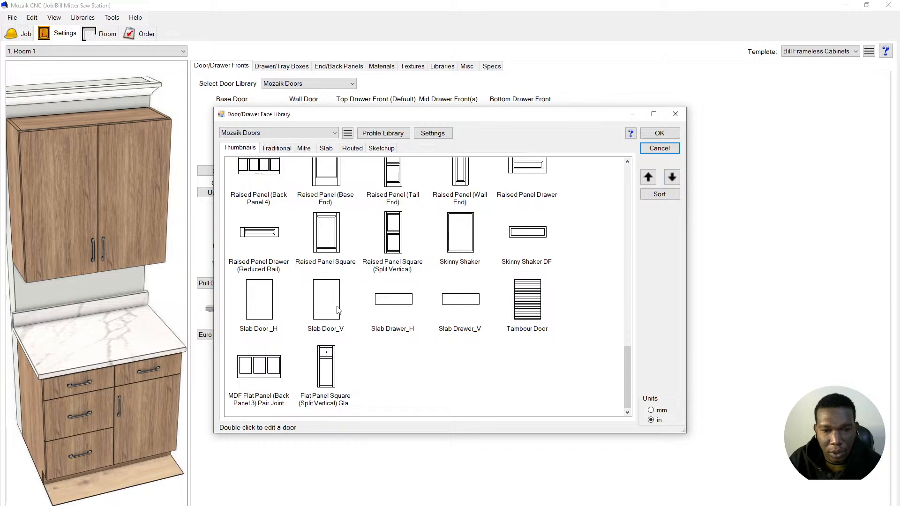
left_click(336, 309)
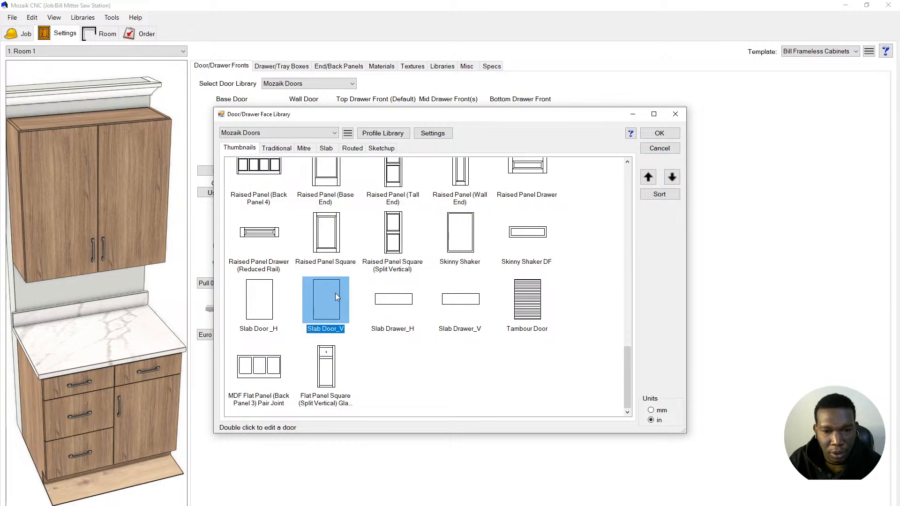
double_click(336, 296)
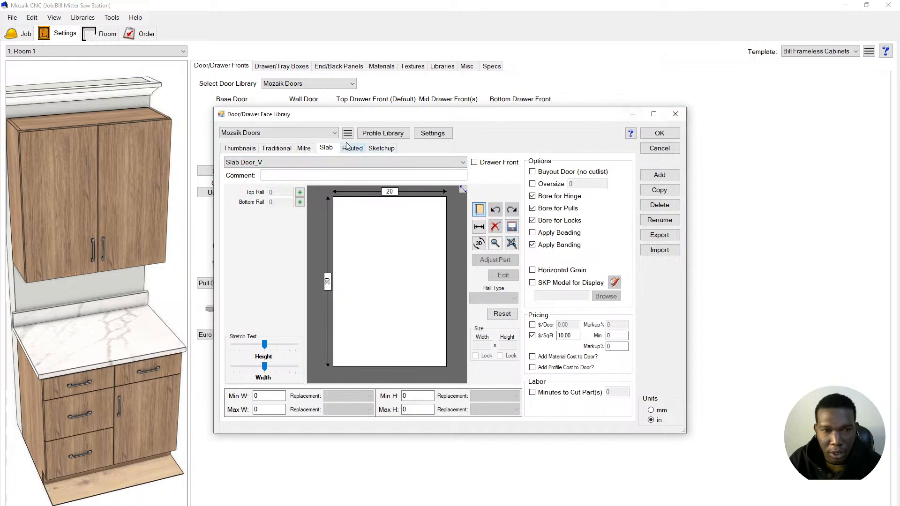
left_click(326, 133)
left_click(263, 150)
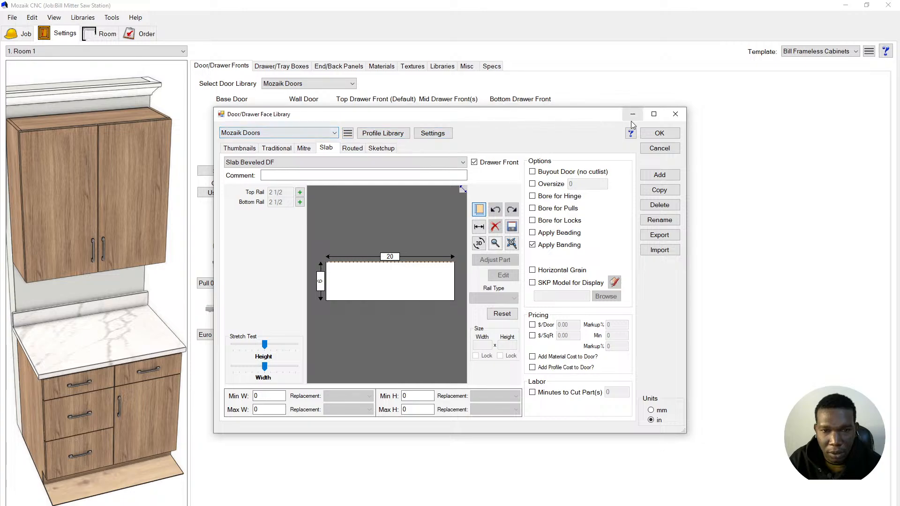
left_click(667, 150)
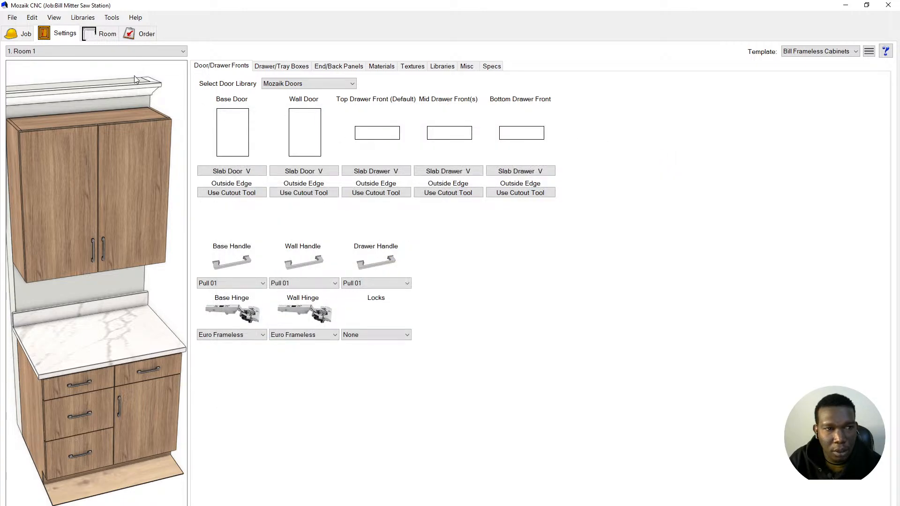
- Open the Drawer Boxes library on Drawer-Slip in Bottom and bring up its Shape editor
left_click(279, 66)
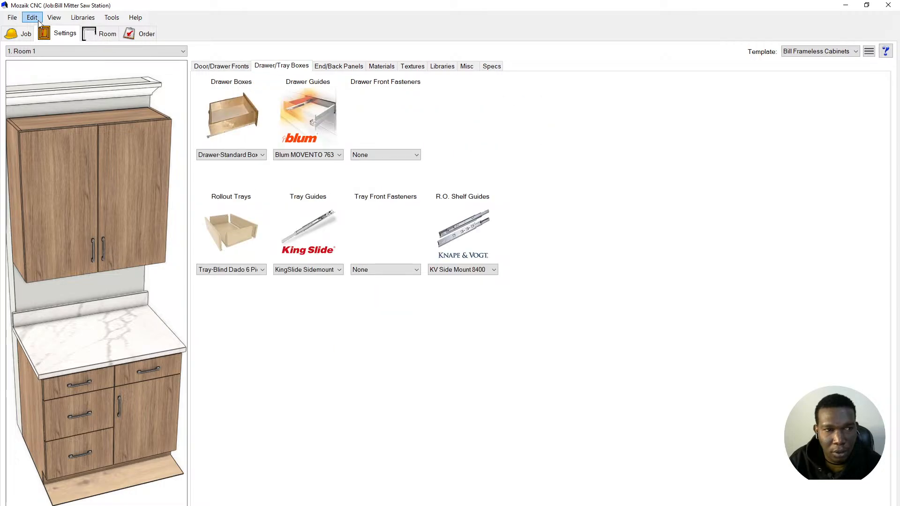
left_click(76, 18)
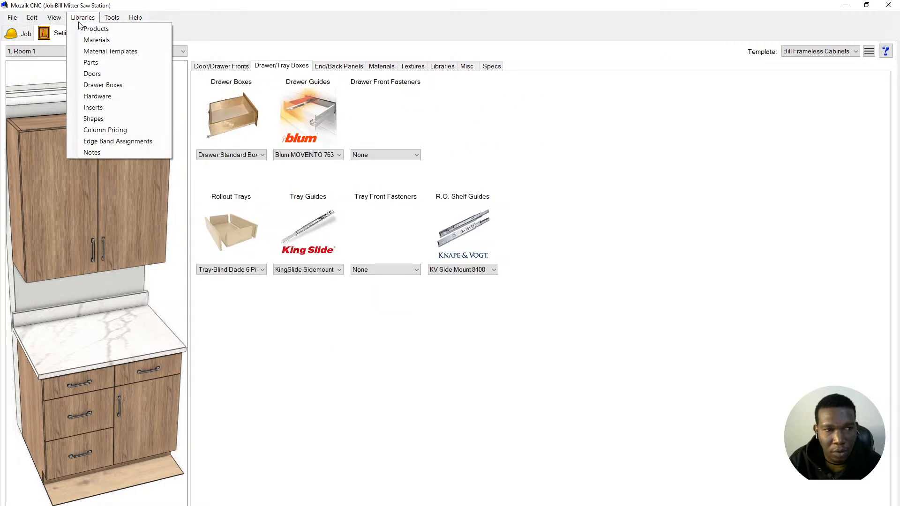
left_click(103, 86)
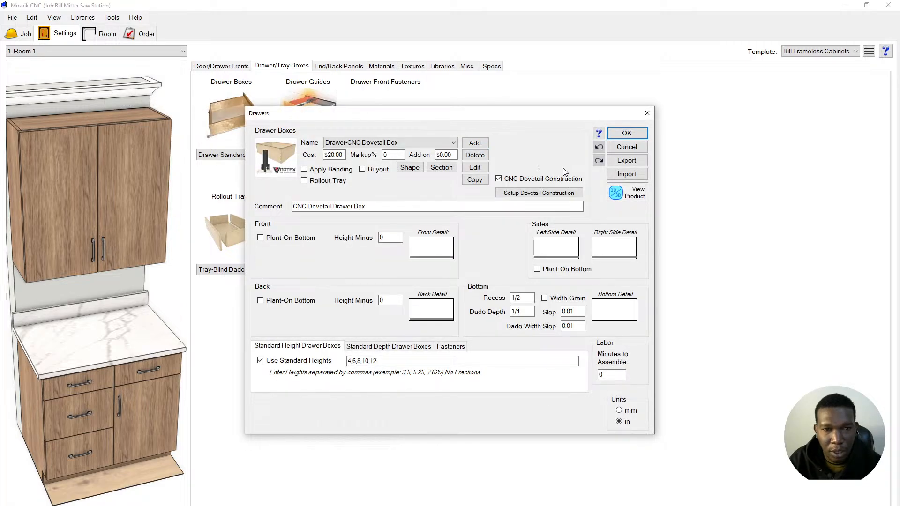
left_click(451, 143)
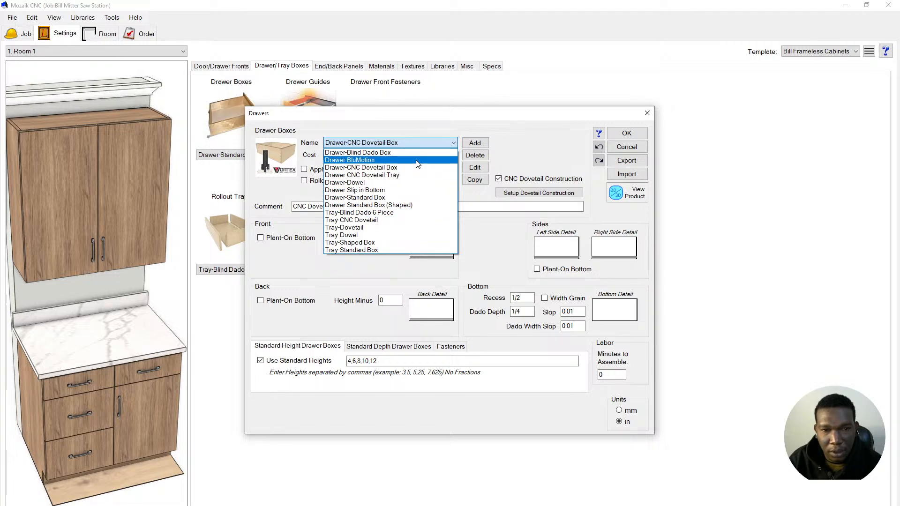
left_click(412, 190)
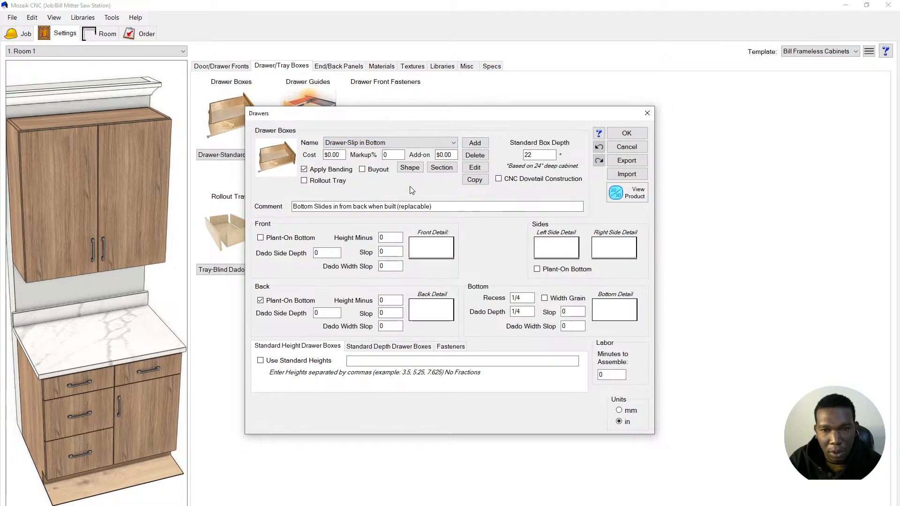
left_click(413, 171)
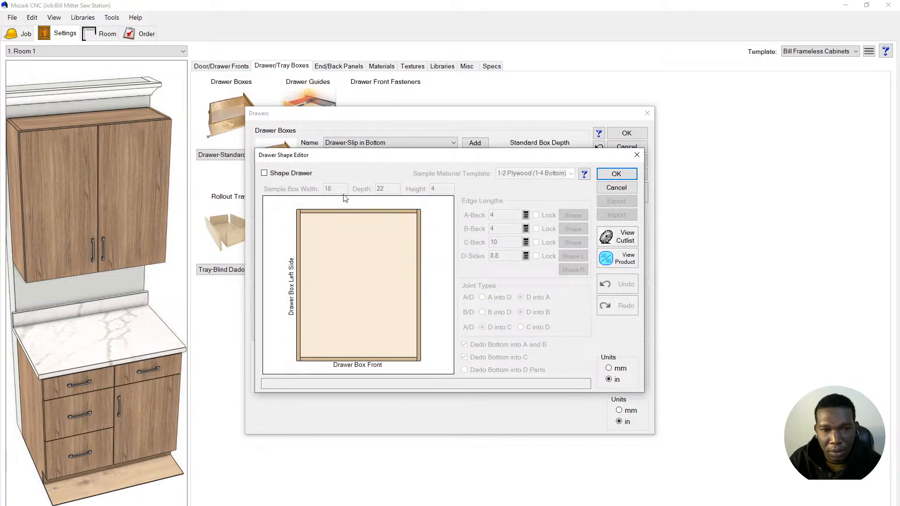
- Make the Drawer-Slip in Bottom box U-shaped and split its lower area into two 8 1/4 compartments
left_click(291, 174)
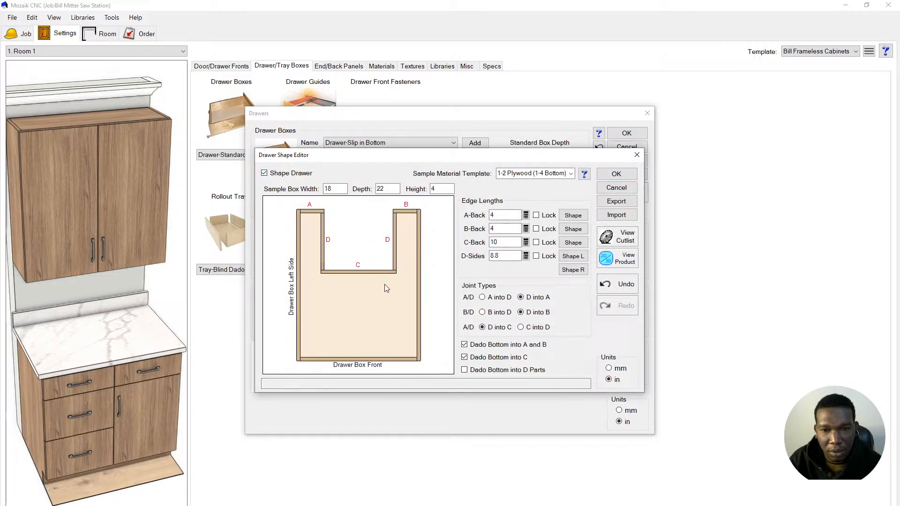
left_click(617, 174)
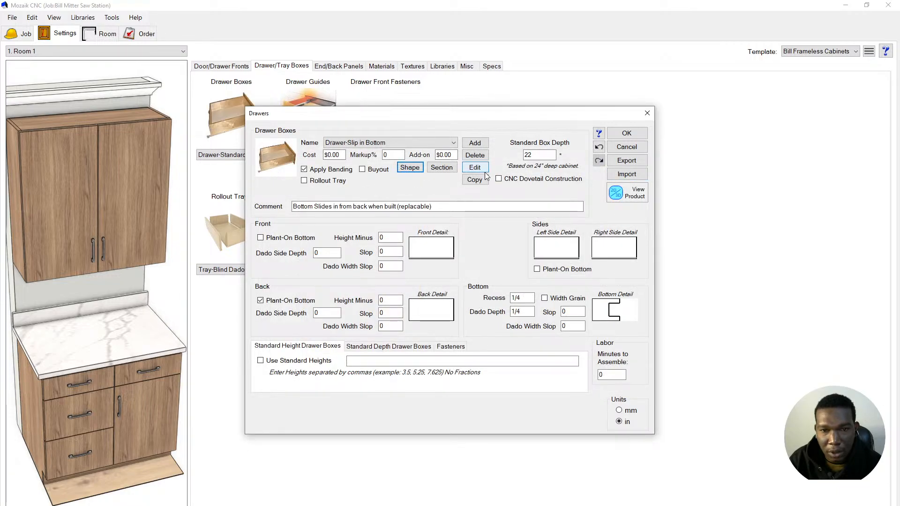
left_click(441, 168)
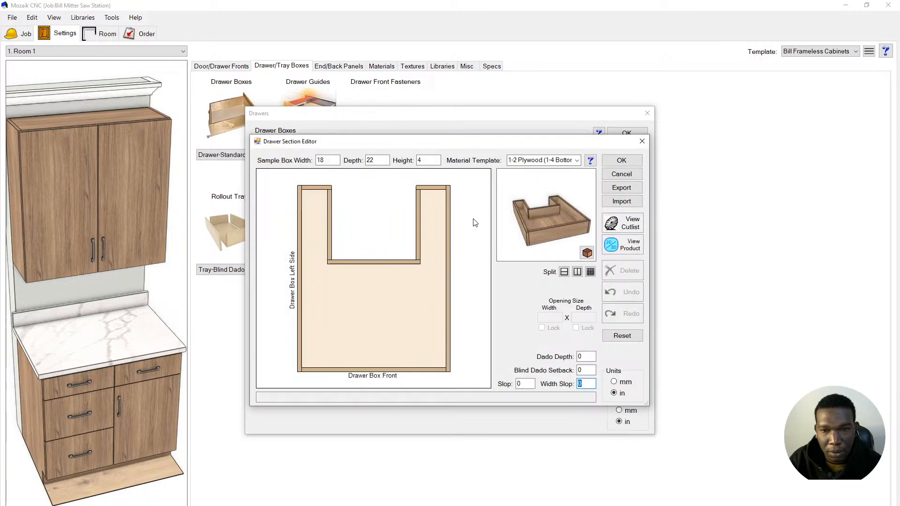
left_click(402, 283)
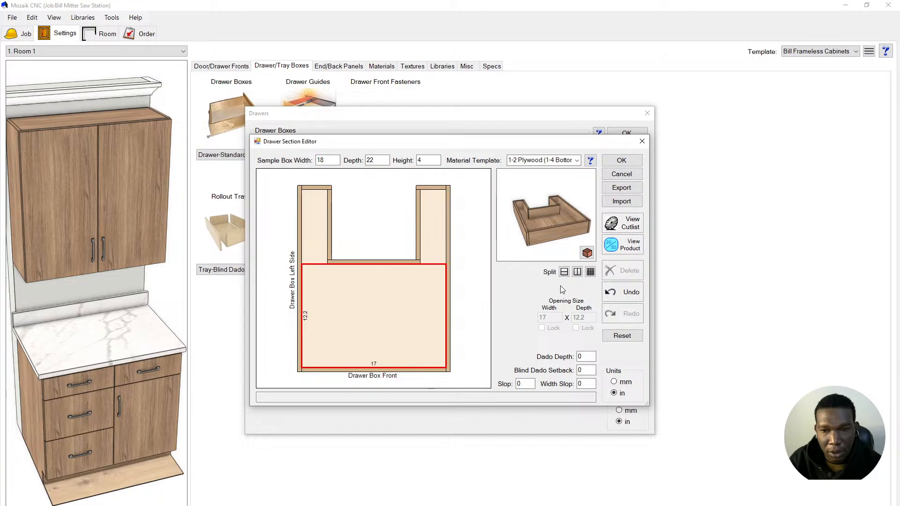
left_click(577, 272)
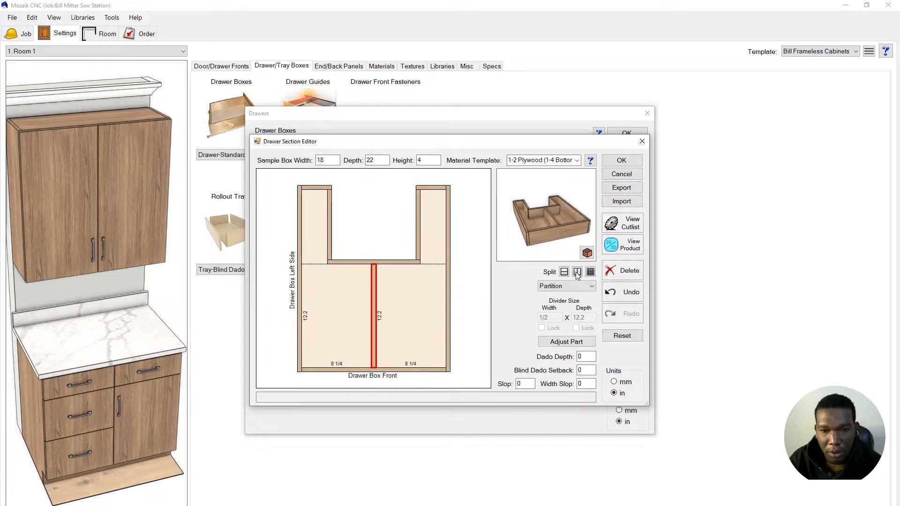
left_click(415, 302)
left_click(622, 160)
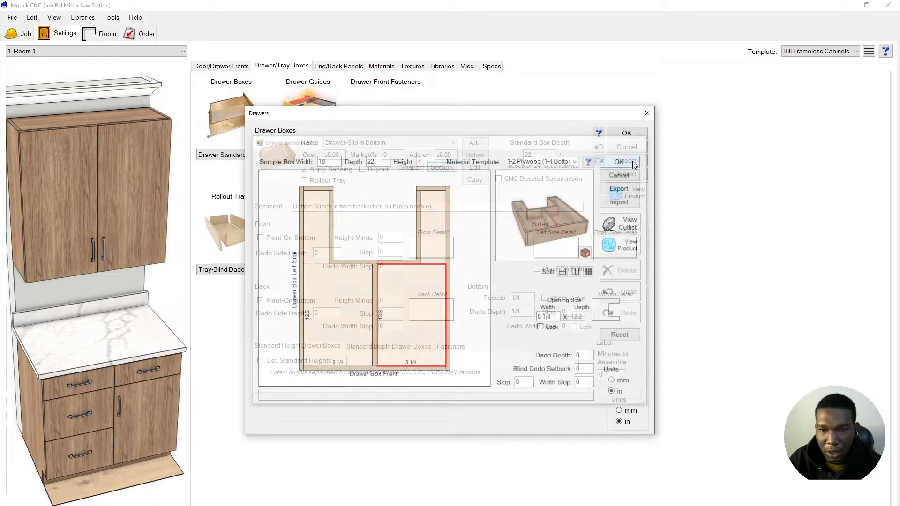
left_click(629, 137)
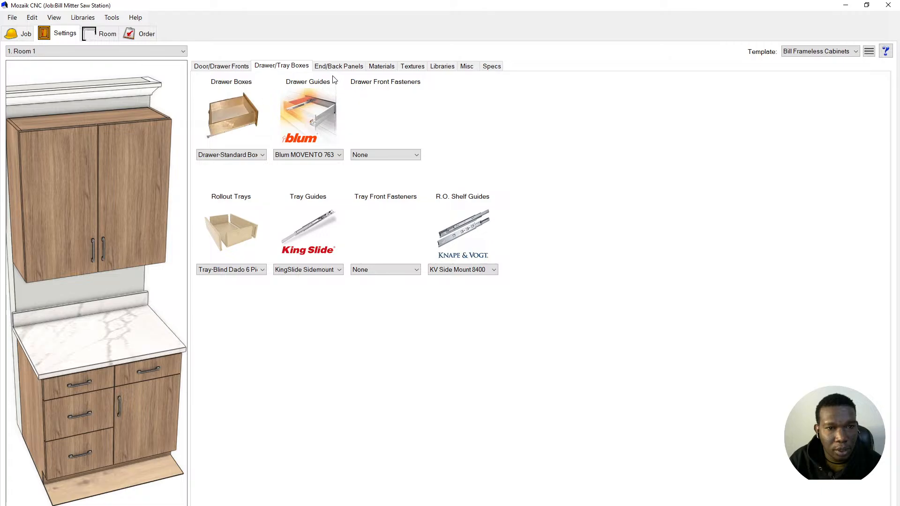
- Keep Drawer-Standard Box, use Blum TANDEM 563F drawer guides and Tray-Standard Box rollout trays
left_click(241, 154)
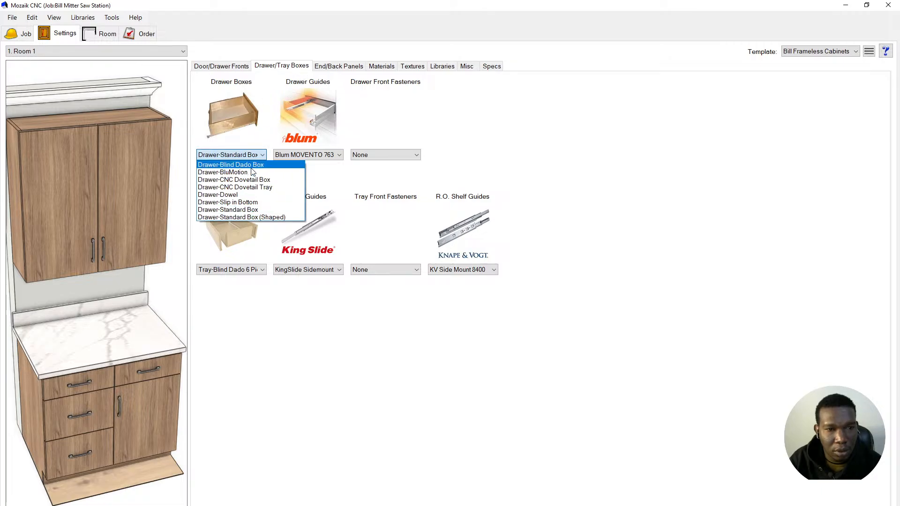
left_click(259, 215)
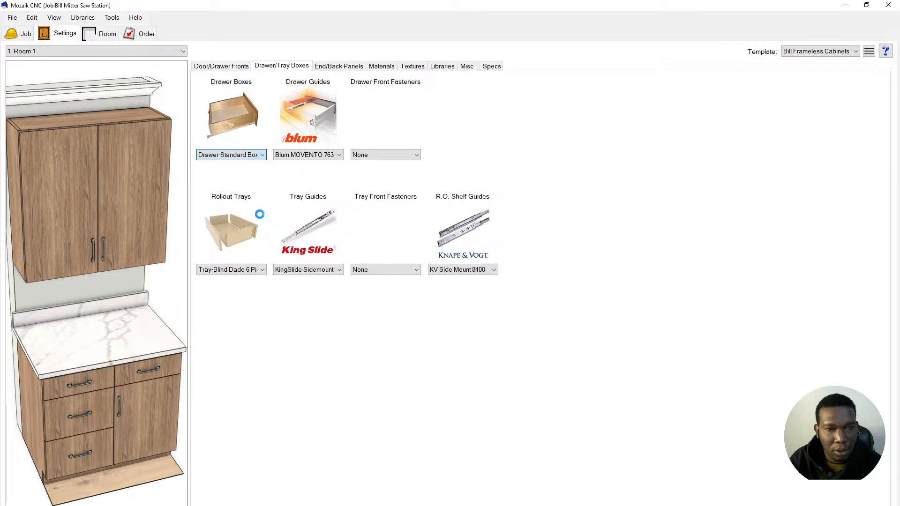
left_click(298, 155)
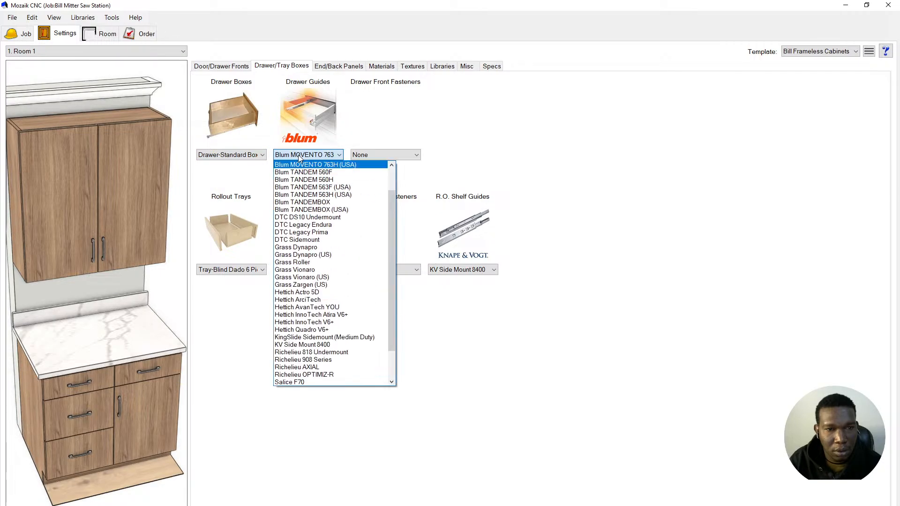
left_click(339, 187)
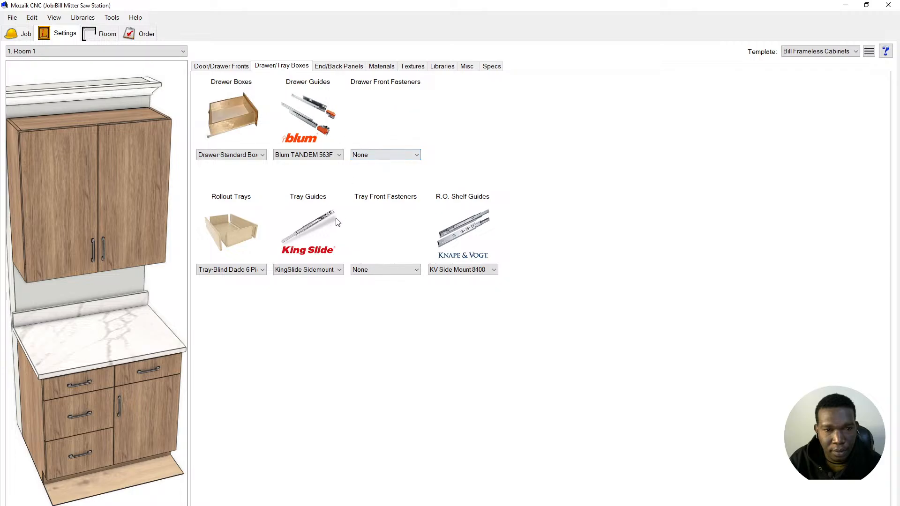
left_click(239, 269)
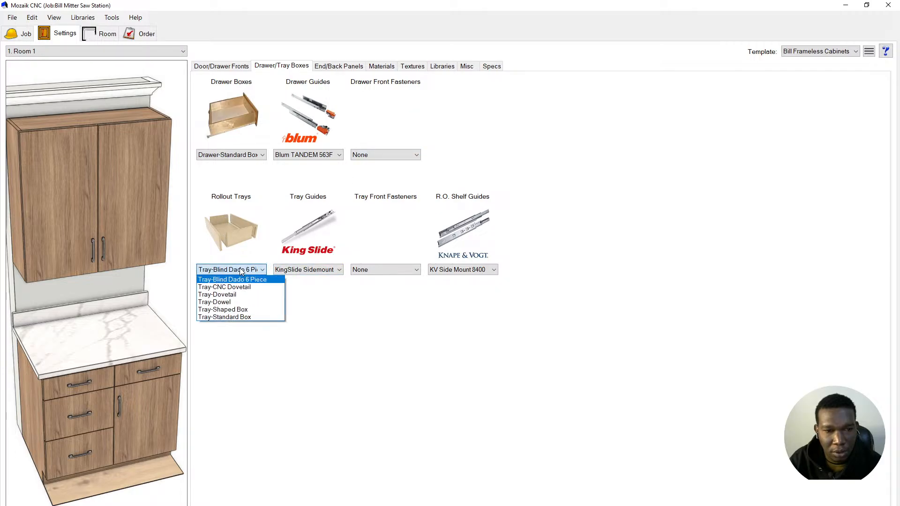
left_click(245, 317)
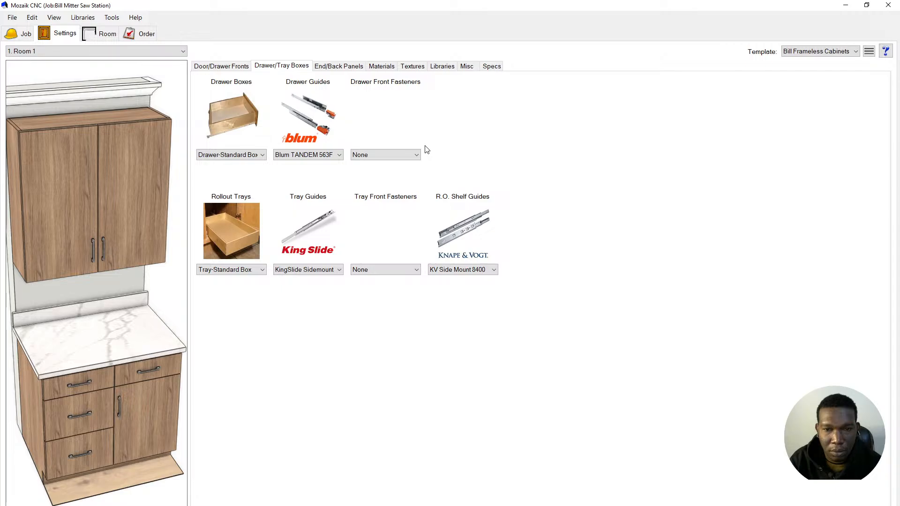
left_click(331, 68)
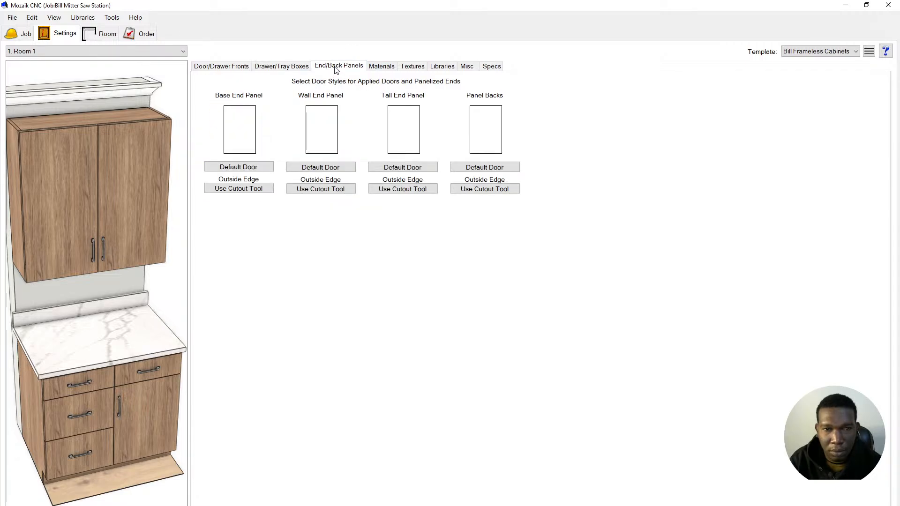
- Set the base and wall end panels to the Slab Door_V style
left_click(244, 170)
scroll(382, 262, "down", 10)
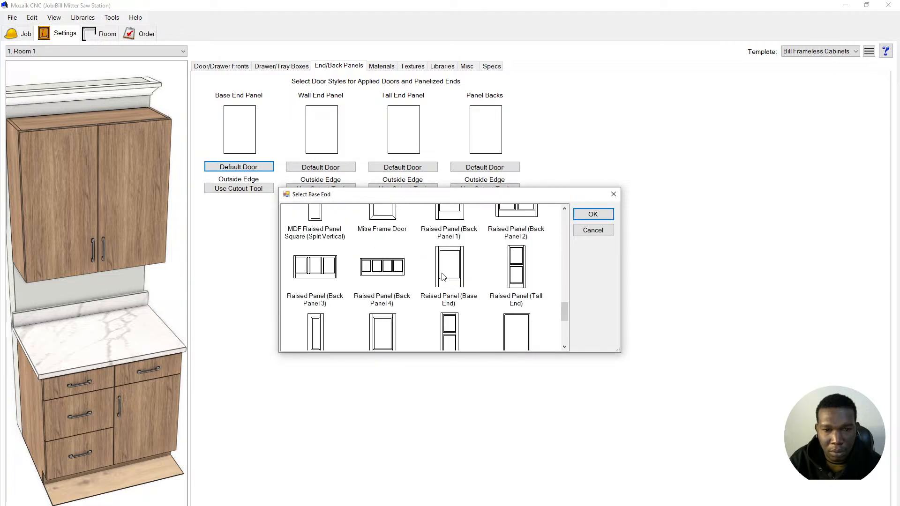
left_click(382, 236)
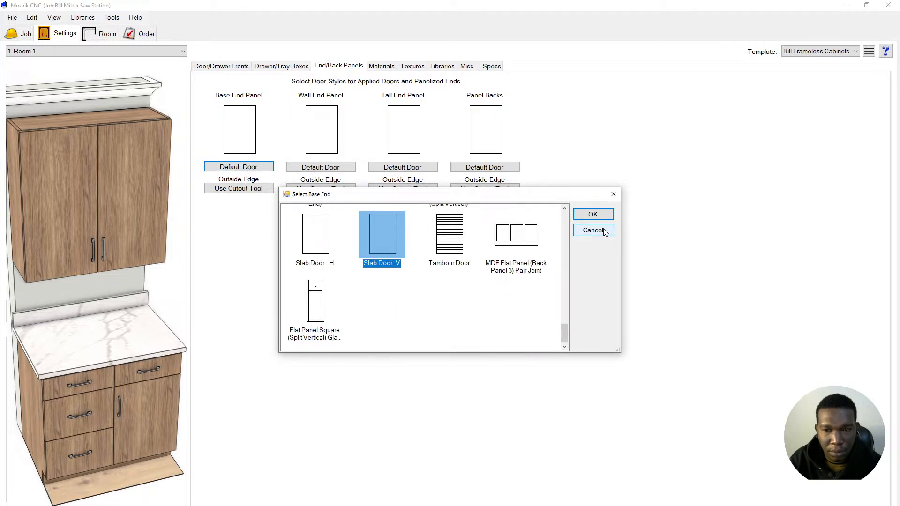
left_click(593, 215)
left_click(555, 194)
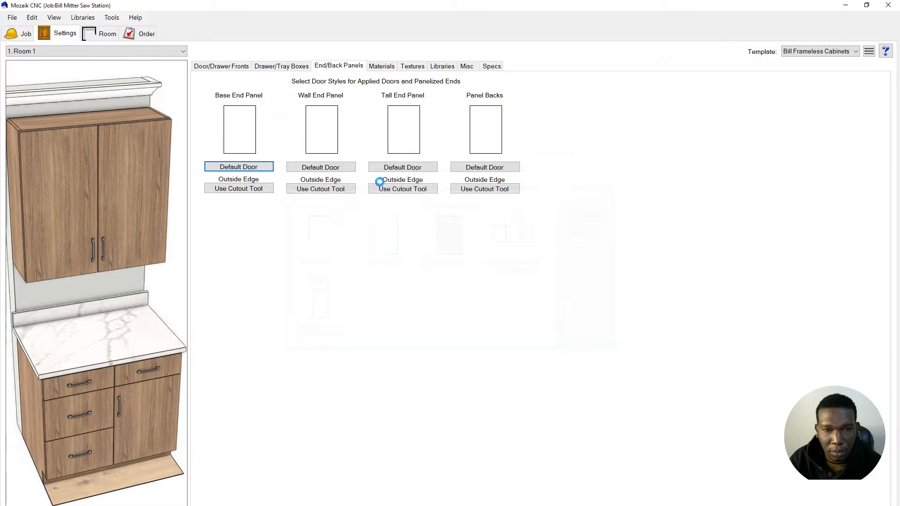
left_click(312, 170)
scroll(441, 314, "down", 10)
left_click(377, 234)
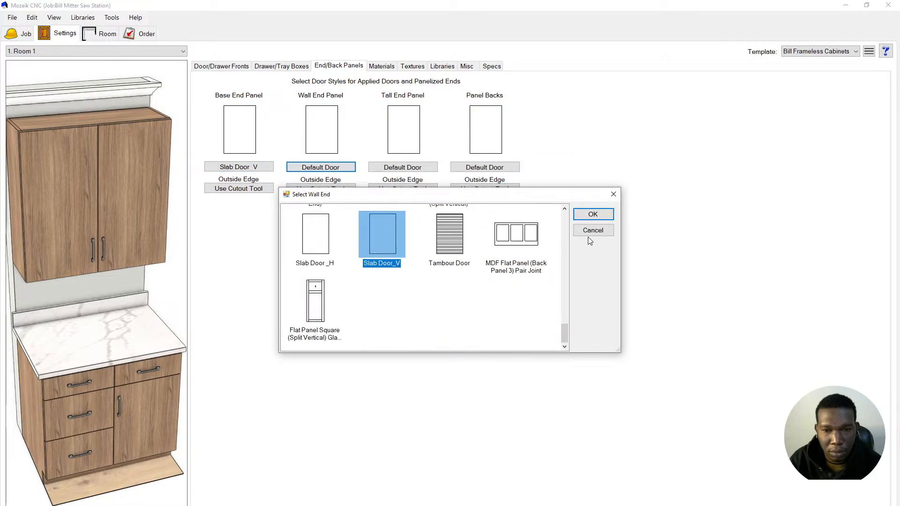
left_click(592, 214)
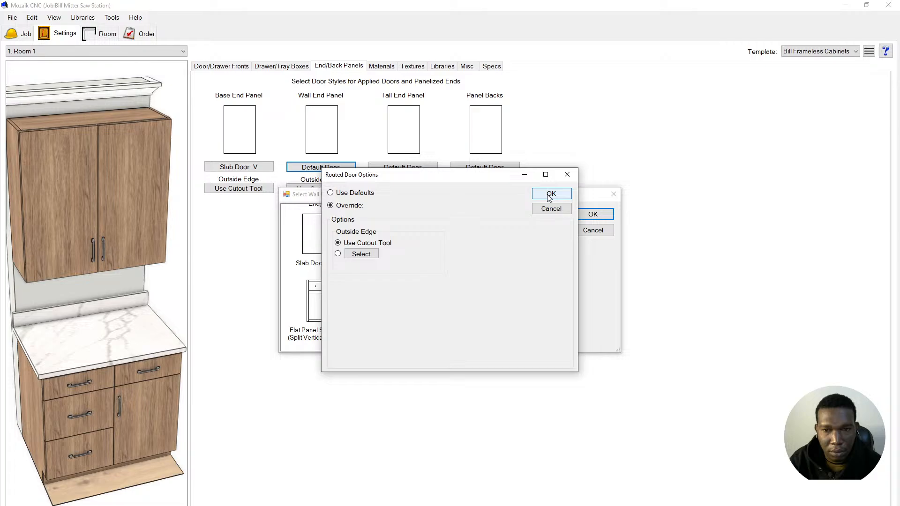
left_click(550, 194)
- Set the tall end panels to the Slab Door_V style
left_click(406, 168)
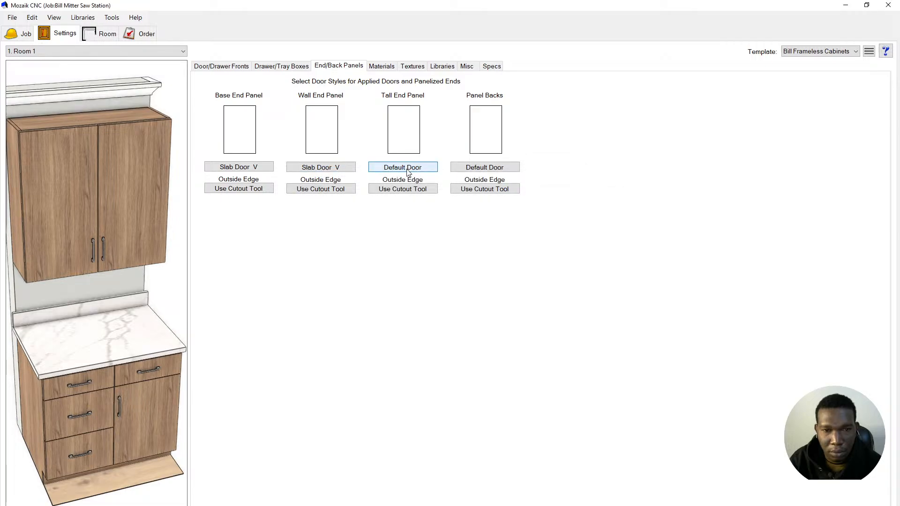
scroll(417, 281, "down", 10)
scroll(415, 285, "down", 3)
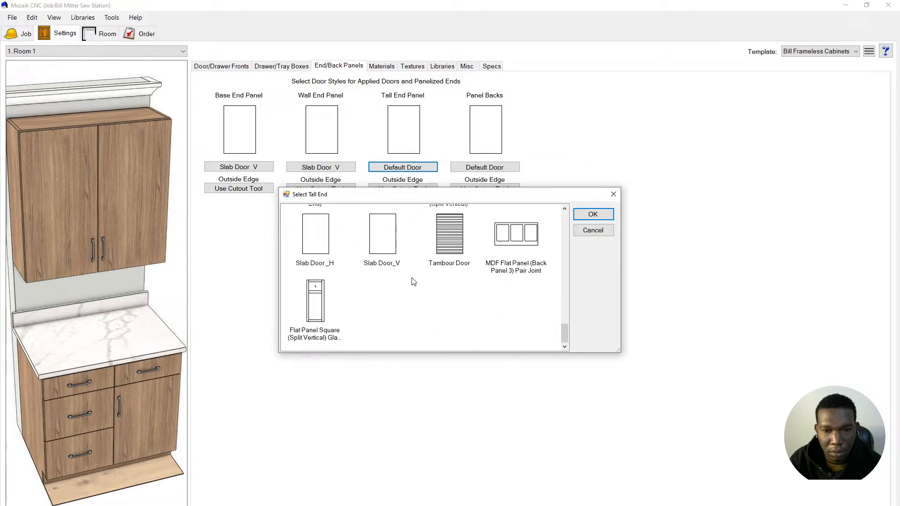
left_click(390, 245)
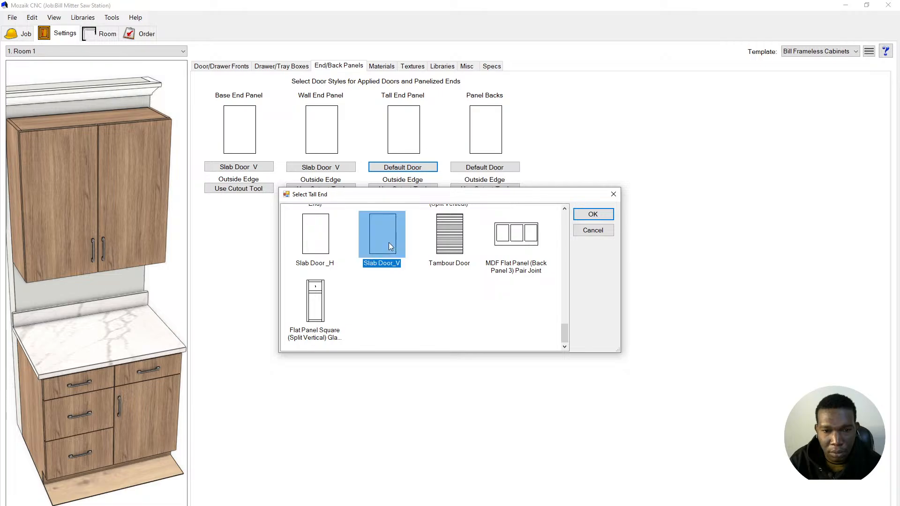
left_click(582, 213)
left_click(551, 195)
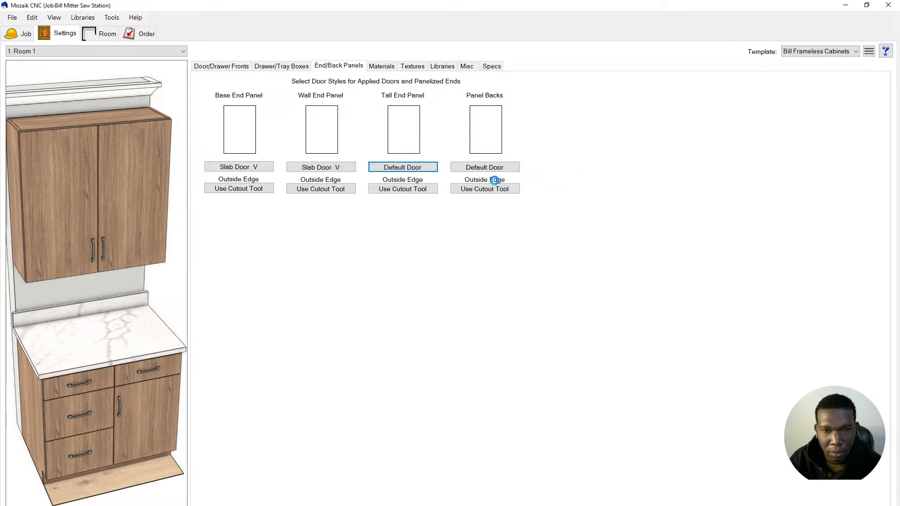
- Set the panel backs to Slab Door_V with default routed door options
left_click(493, 171)
scroll(403, 302, "down", 10)
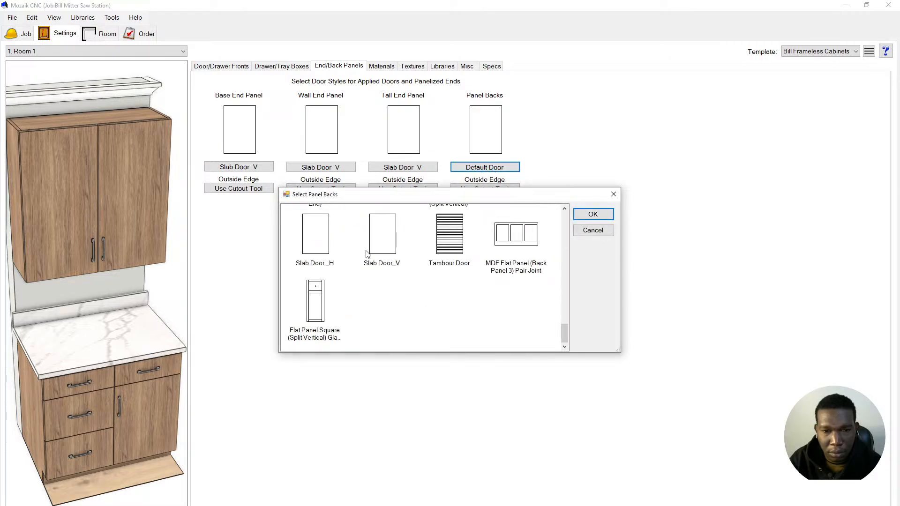
left_click(396, 243)
left_click(585, 215)
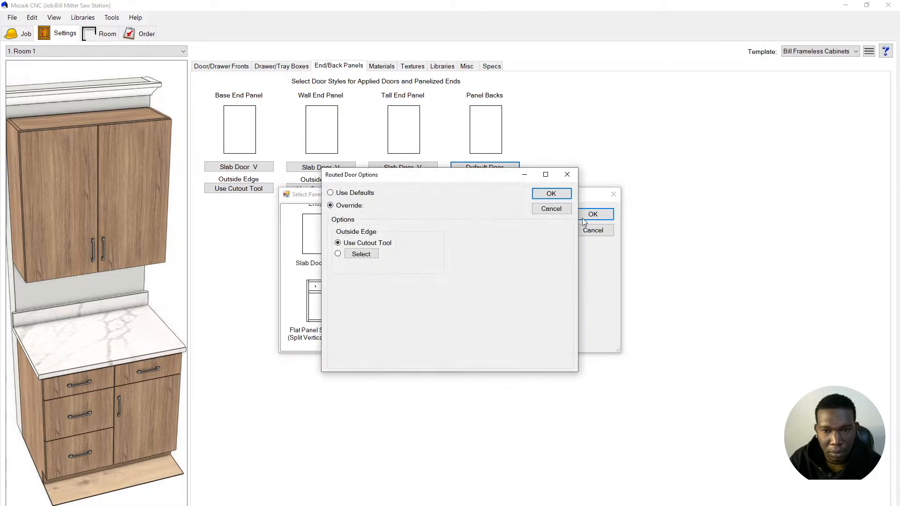
left_click(550, 195)
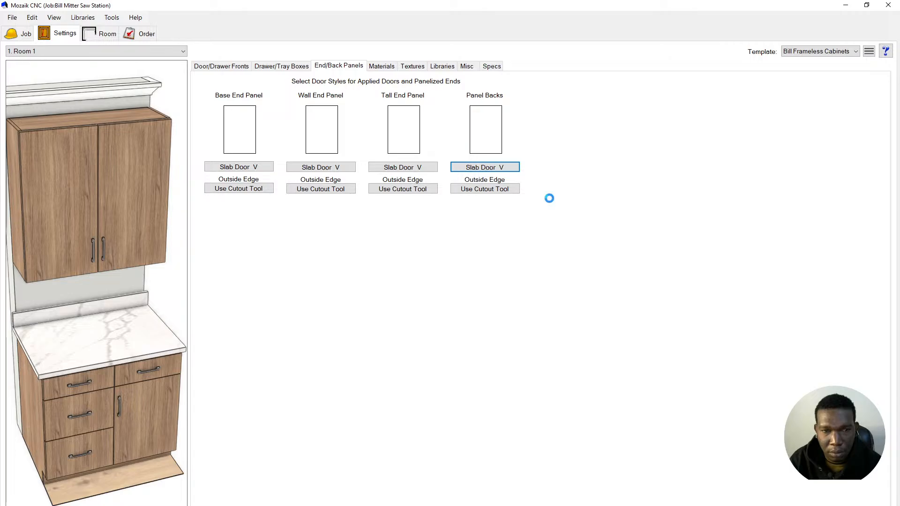
left_click(488, 168)
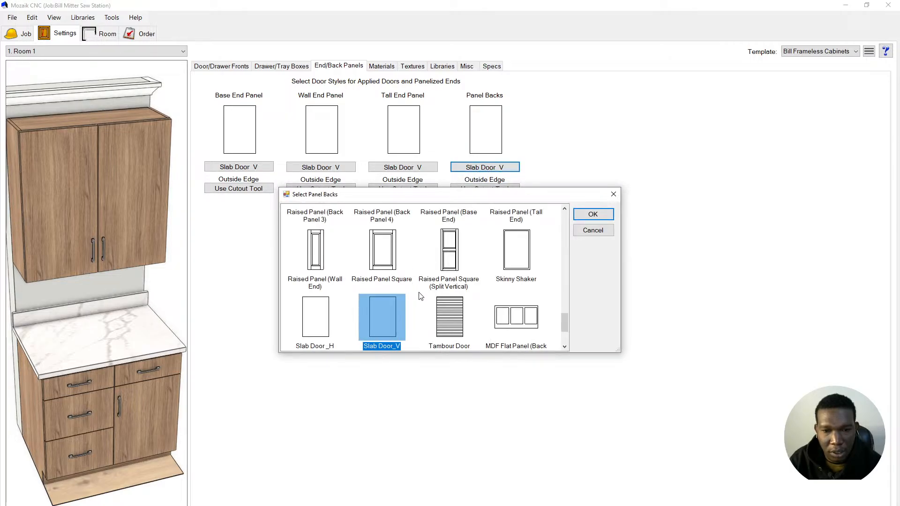
scroll(420, 296, "up", 5)
scroll(436, 293, "up", 2)
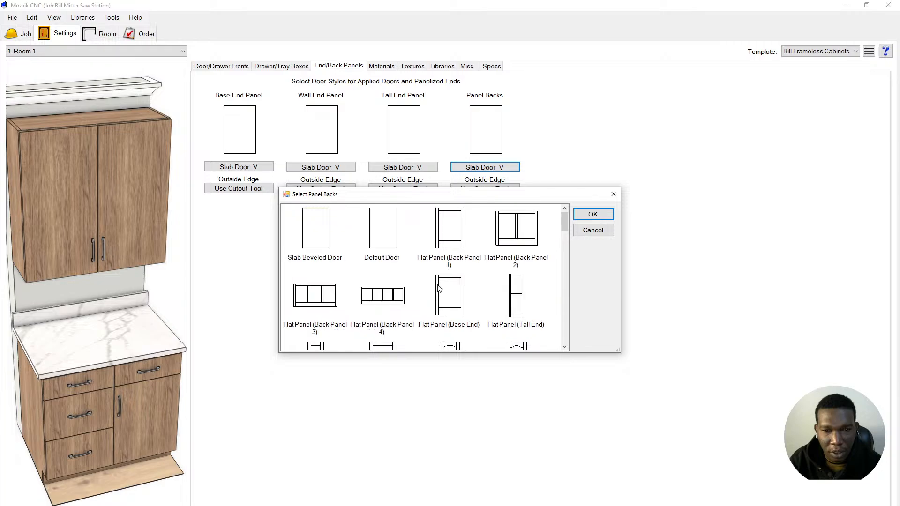
scroll(501, 279, "down", 7)
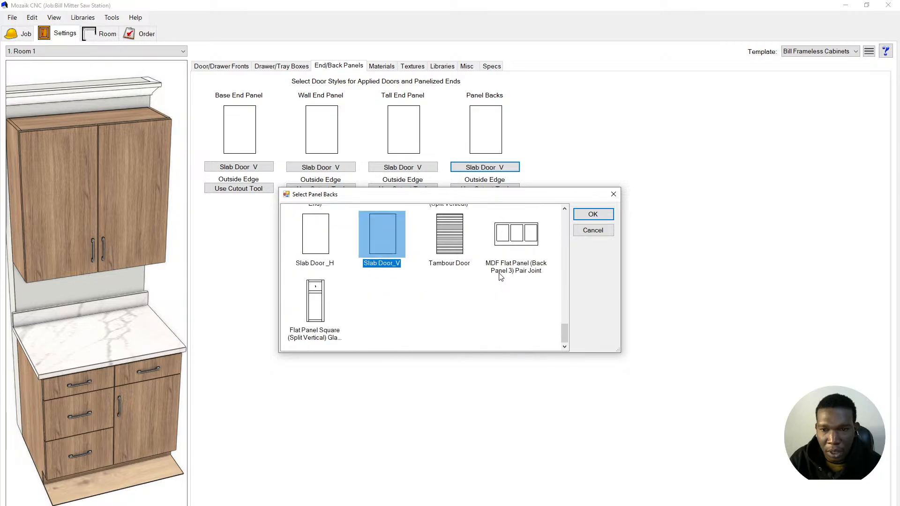
left_click(593, 231)
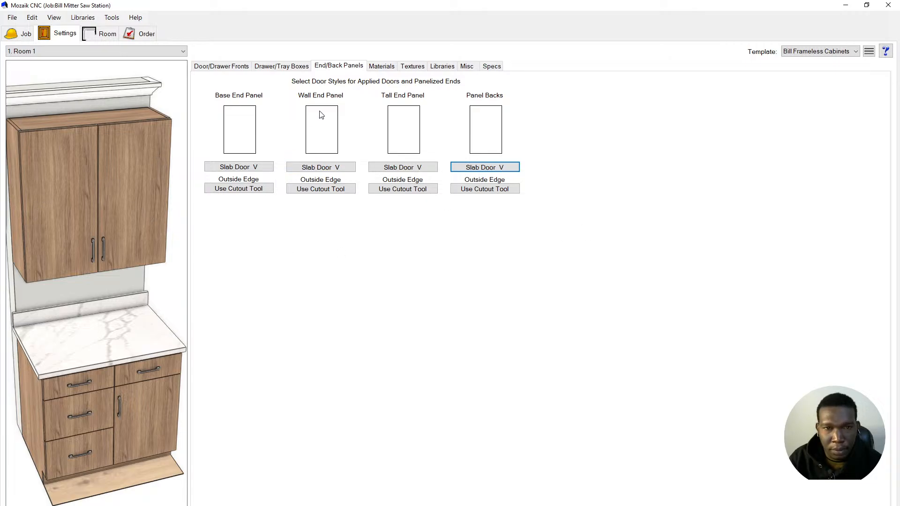
- Change the door material template from 3-4 Plywood Doors to 3-4 MDF Doors
left_click(382, 67)
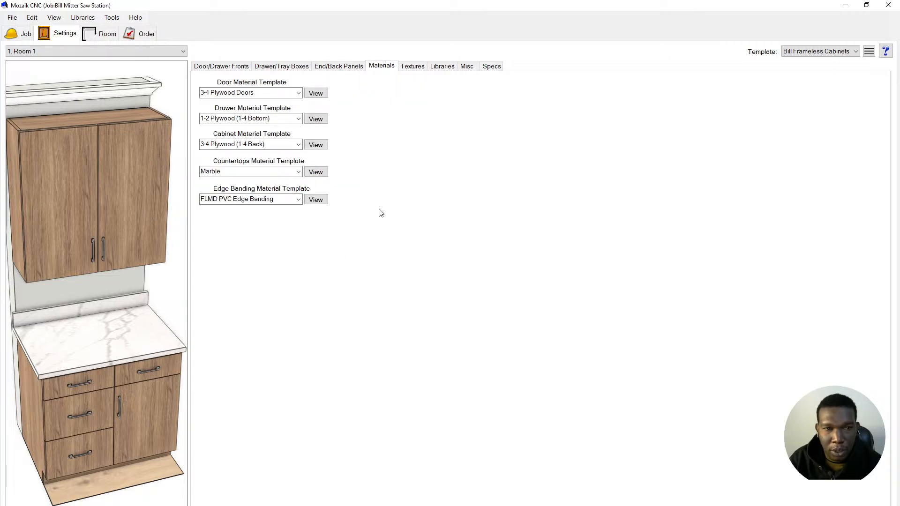
left_click(297, 93)
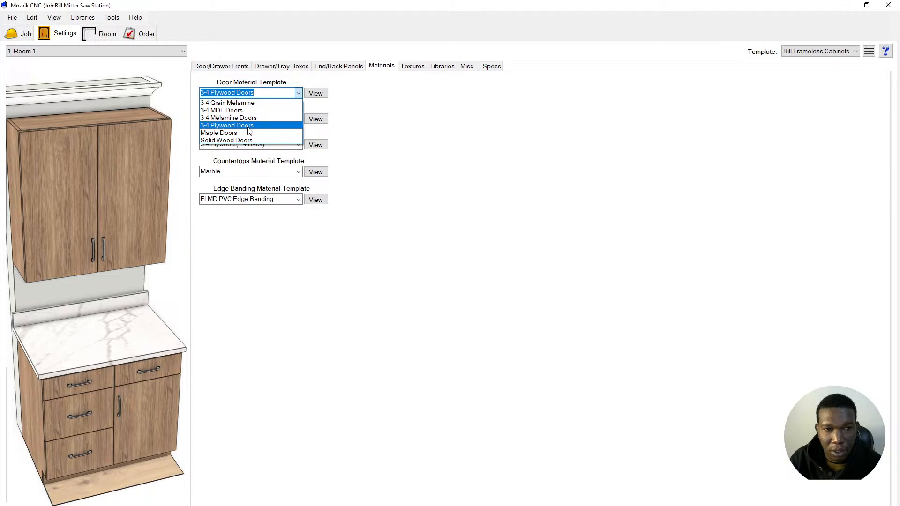
left_click(425, 126)
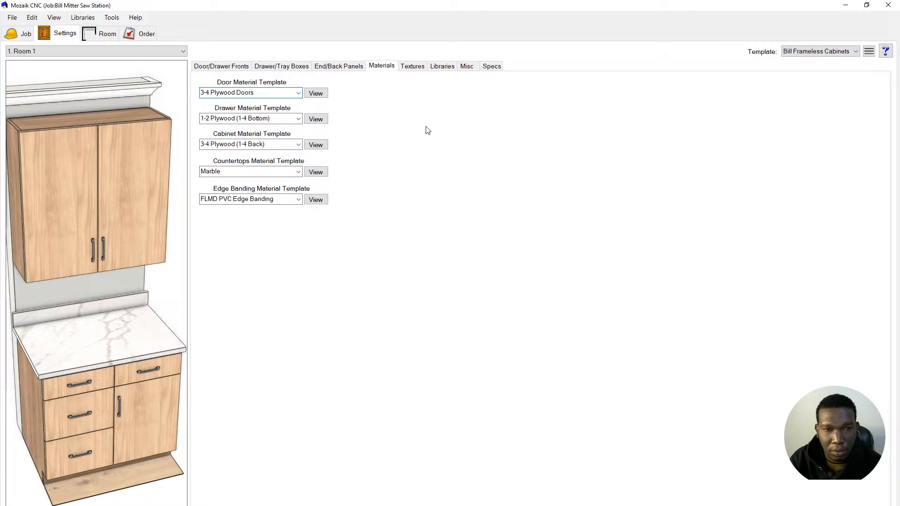
left_click(298, 95)
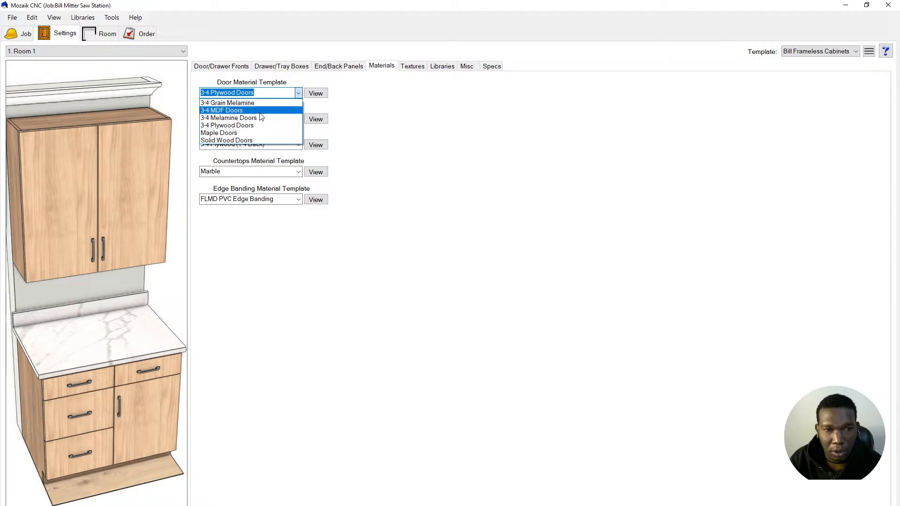
left_click(260, 110)
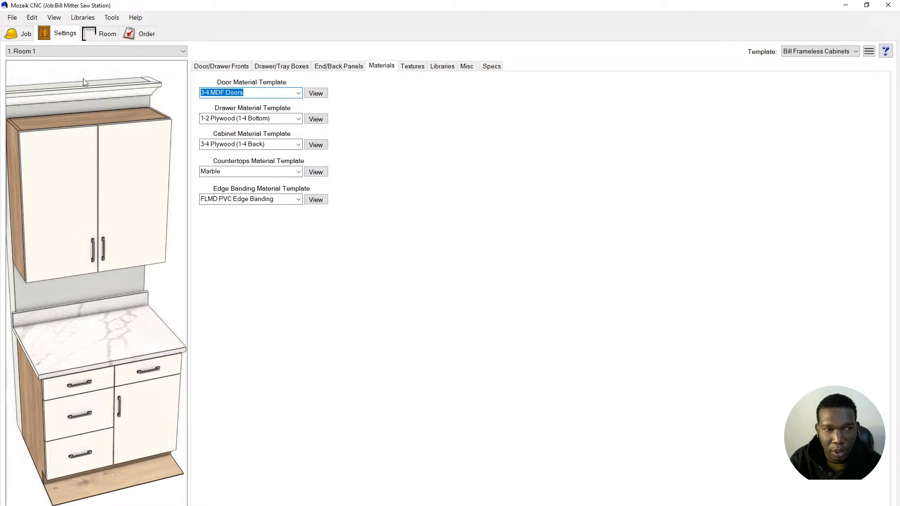
left_click(84, 17)
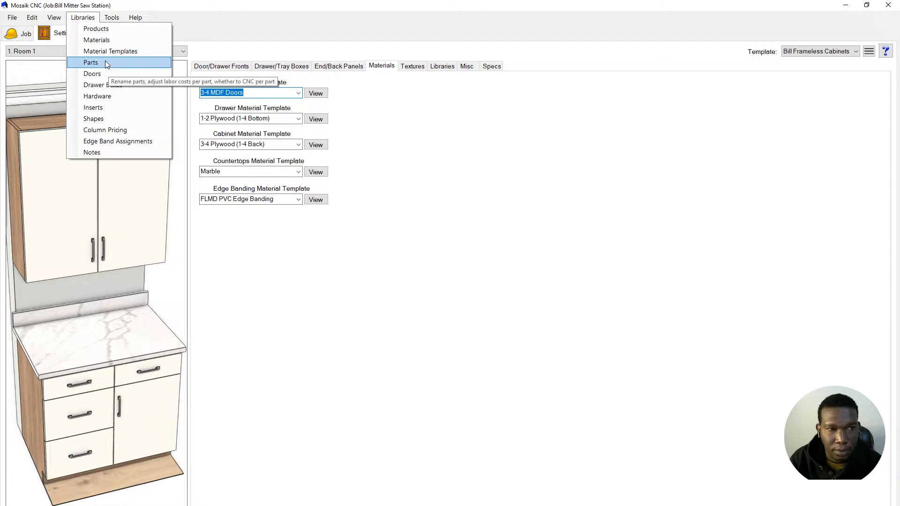
- Open the Stock Materials Library on Panel Stock and enlarge the window to show all columns
left_click(105, 41)
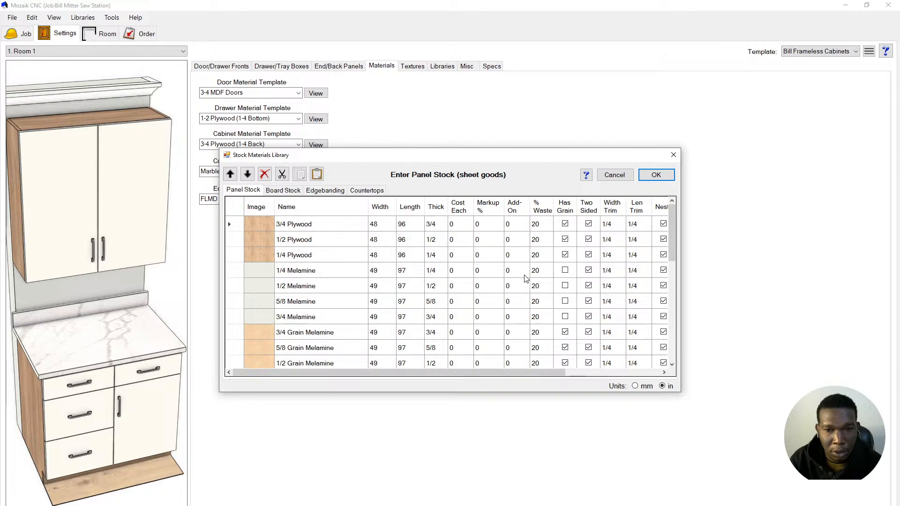
scroll(524, 281, "down", 10)
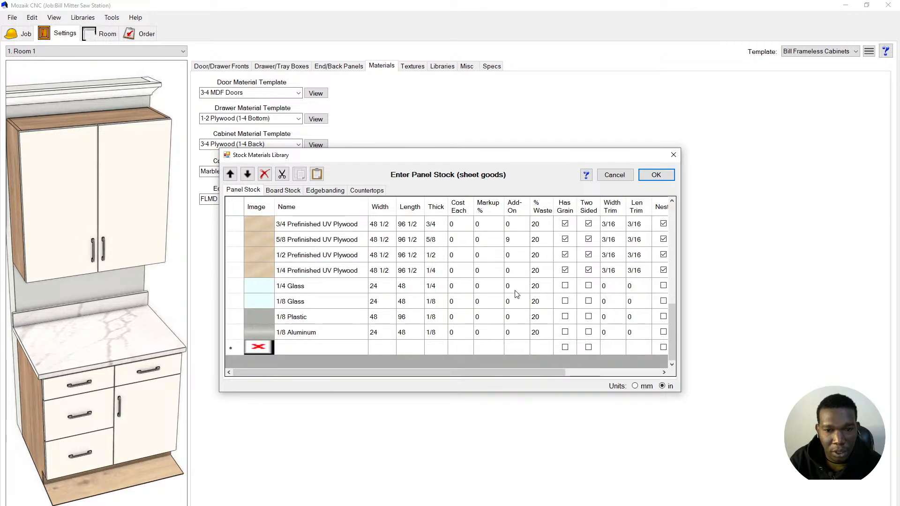
scroll(520, 288, "up", 10)
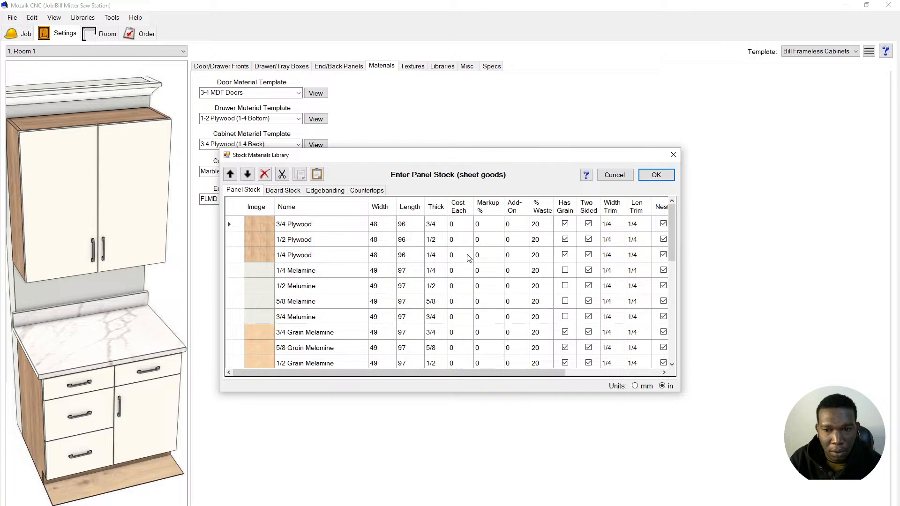
left_click_drag(680, 389, 784, 377)
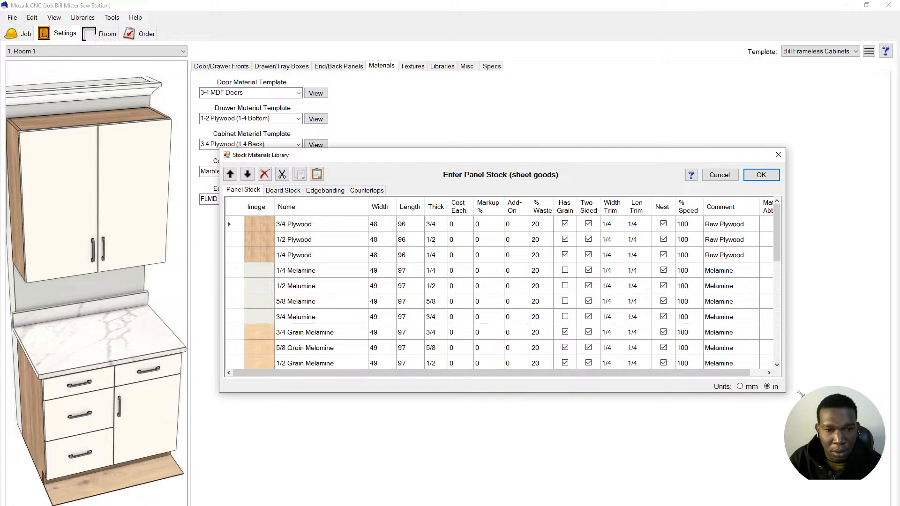
left_click_drag(784, 391, 829, 415)
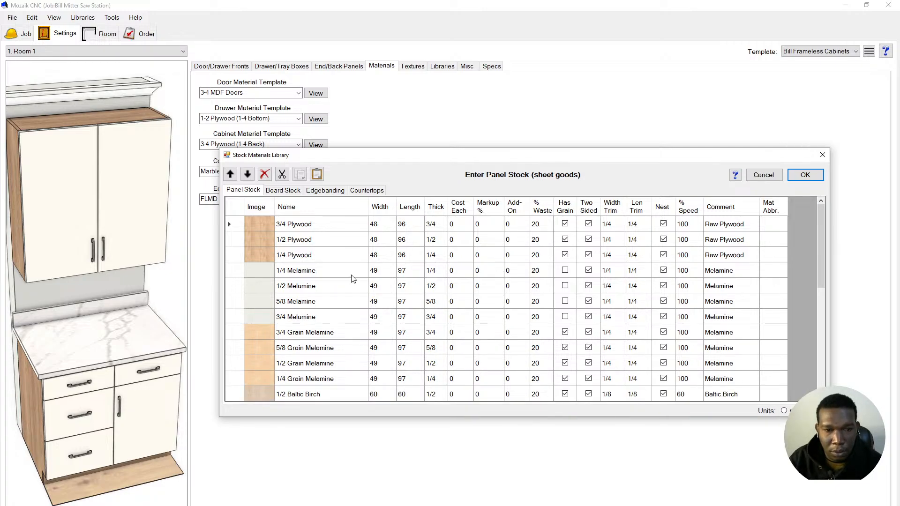
- Copy the 3/4 Plywood panel stock row and paste it three times
left_click(297, 226)
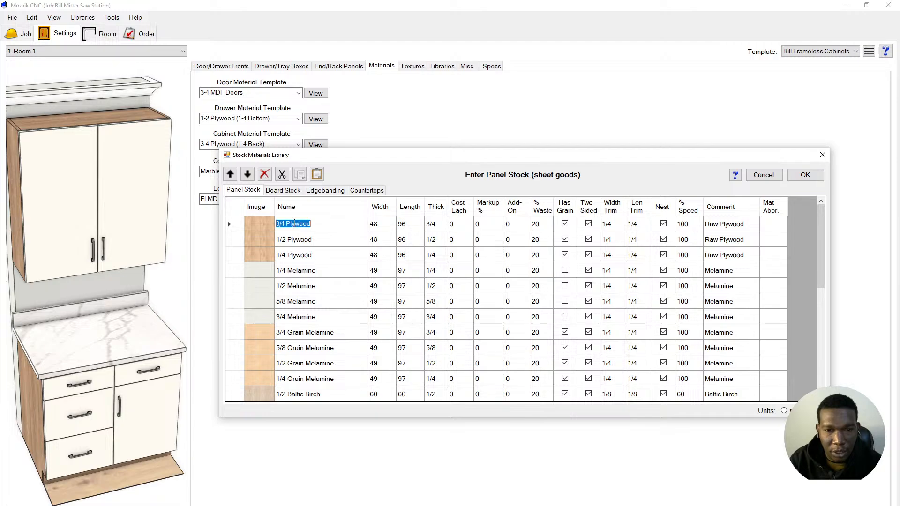
left_click(230, 226)
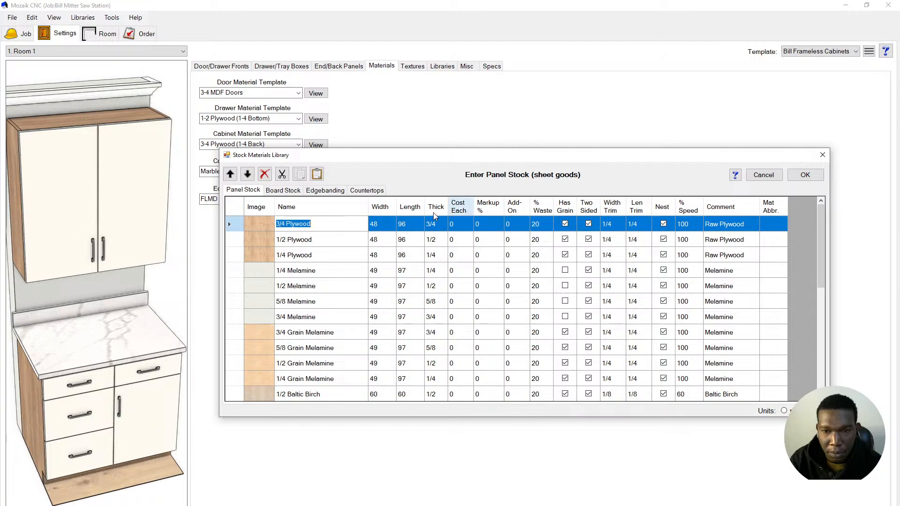
left_click(298, 176)
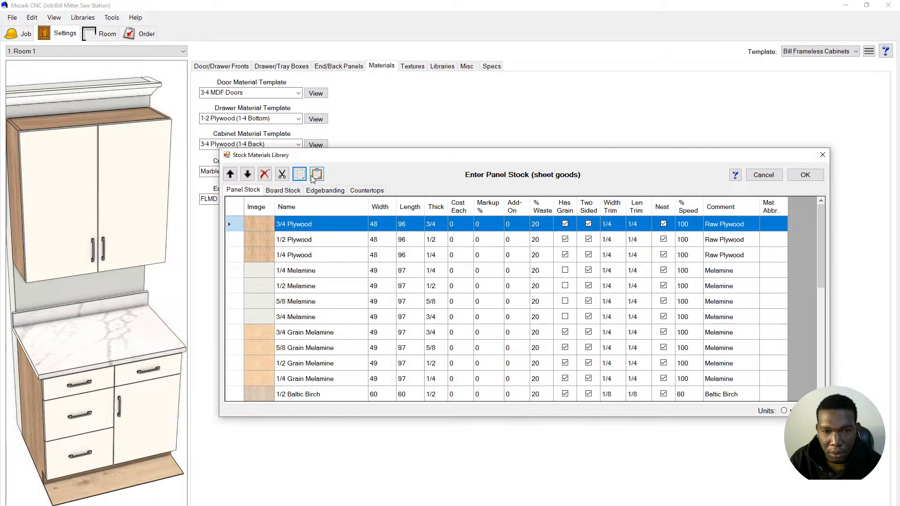
left_click(316, 174)
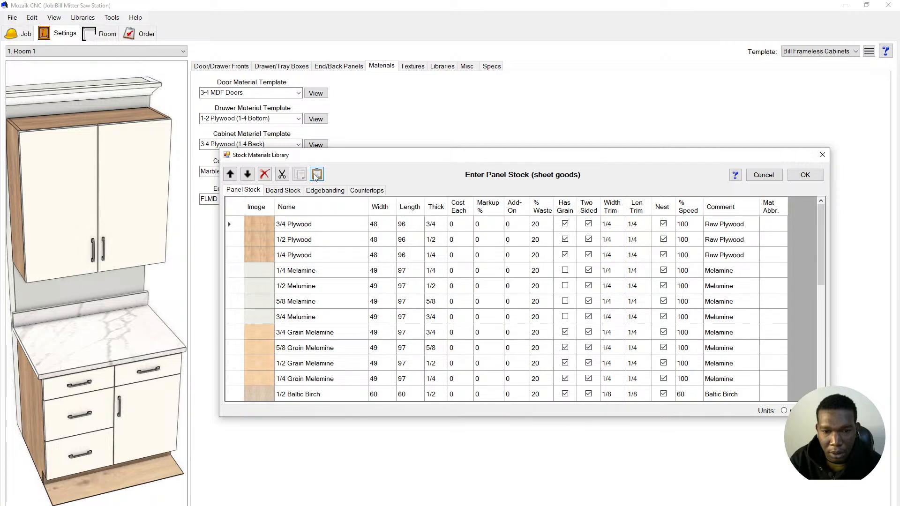
scroll(352, 290, "down", 6)
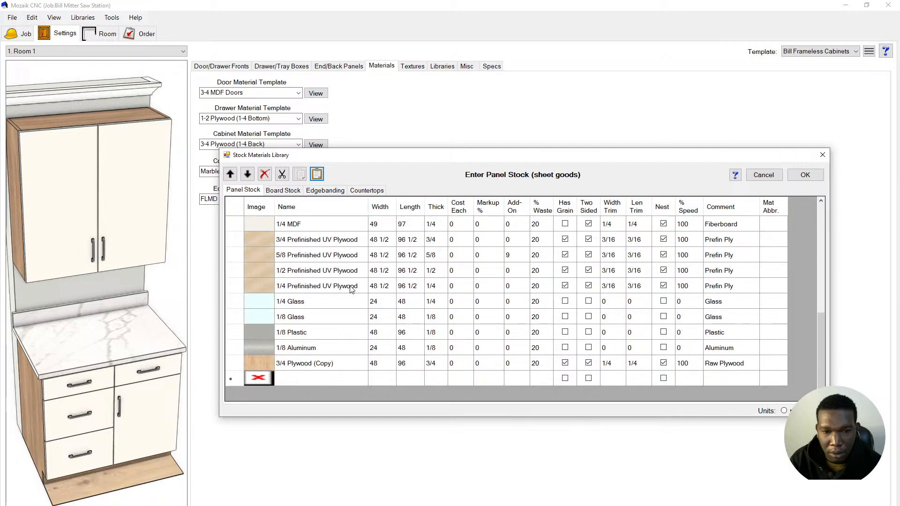
left_click(318, 175)
scroll(417, 330, "down", 10)
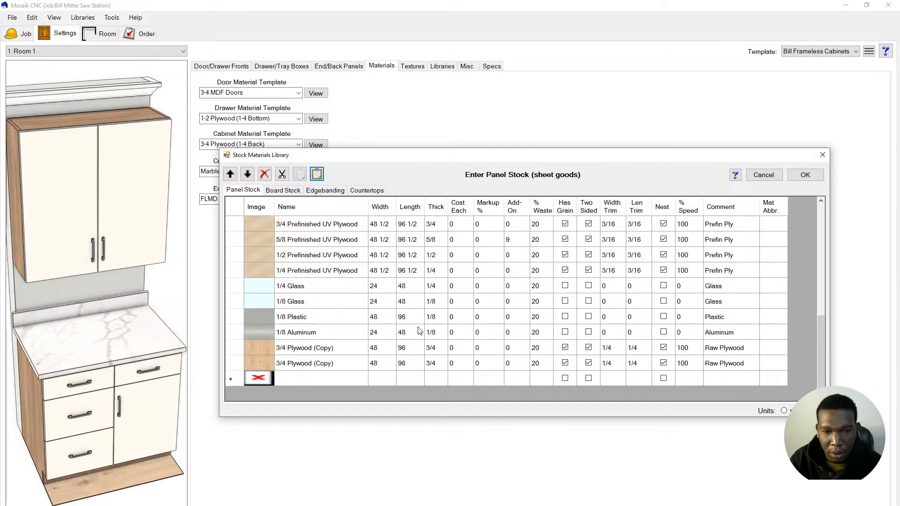
left_click(317, 175)
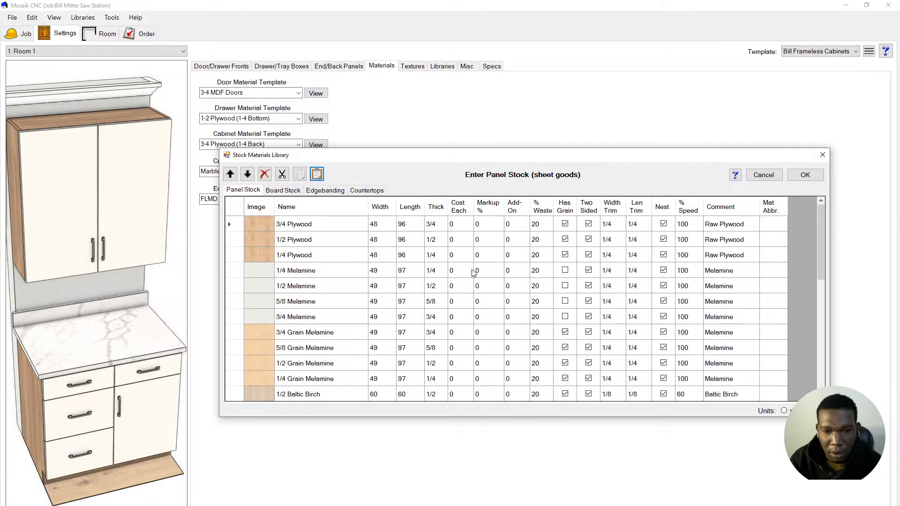
scroll(463, 262, "down", 15)
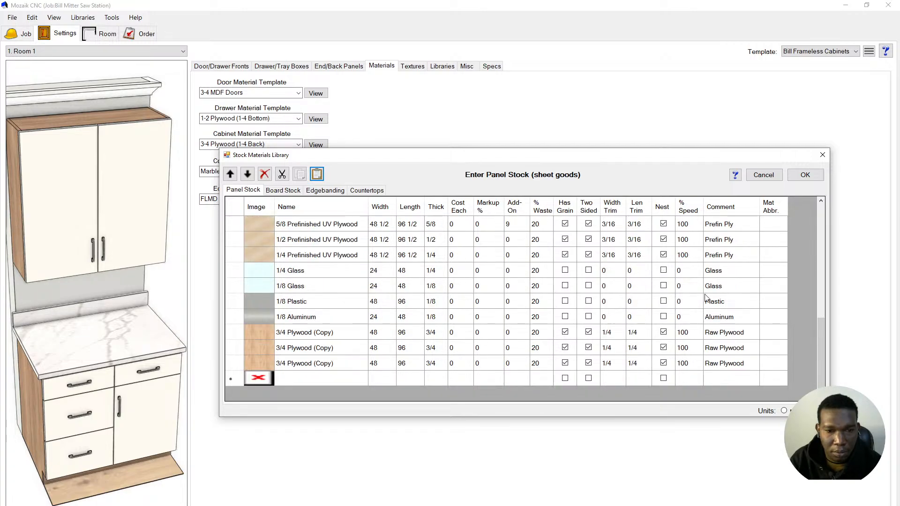
- Rename the first two copies to '3/4 Plywood Sigle' and '3/4 Plywood Double'
double_click(327, 332)
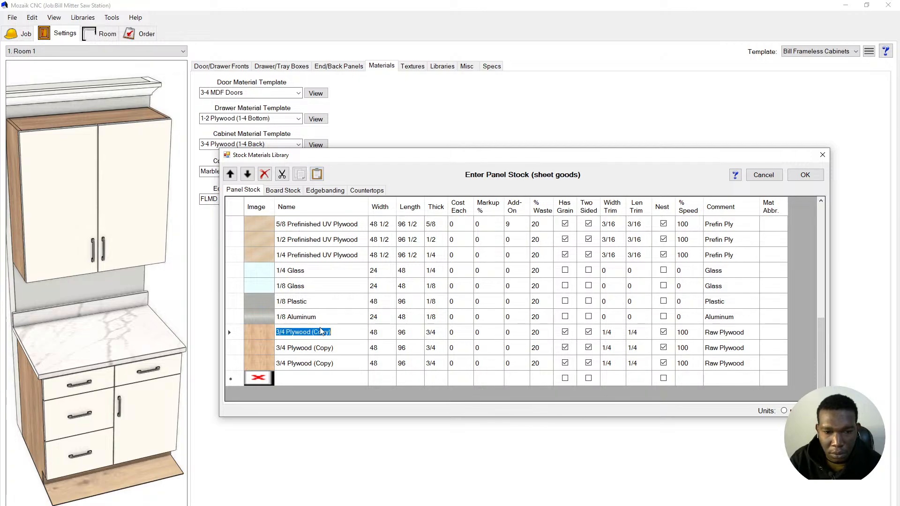
double_click(324, 331)
key("BackSpace")
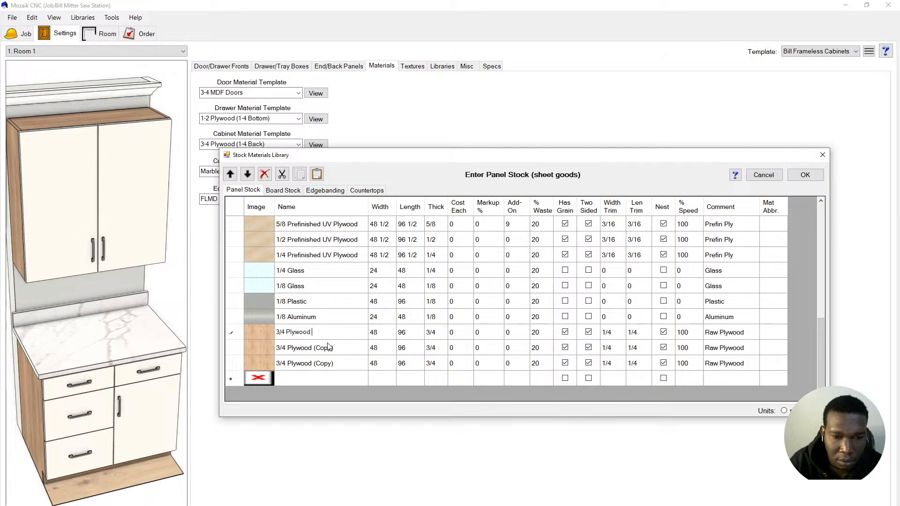
type("Sig")
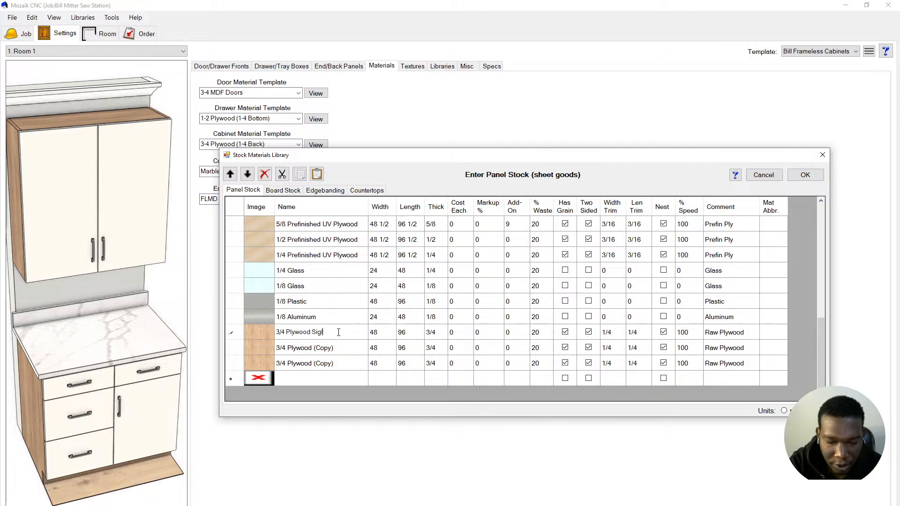
type("le")
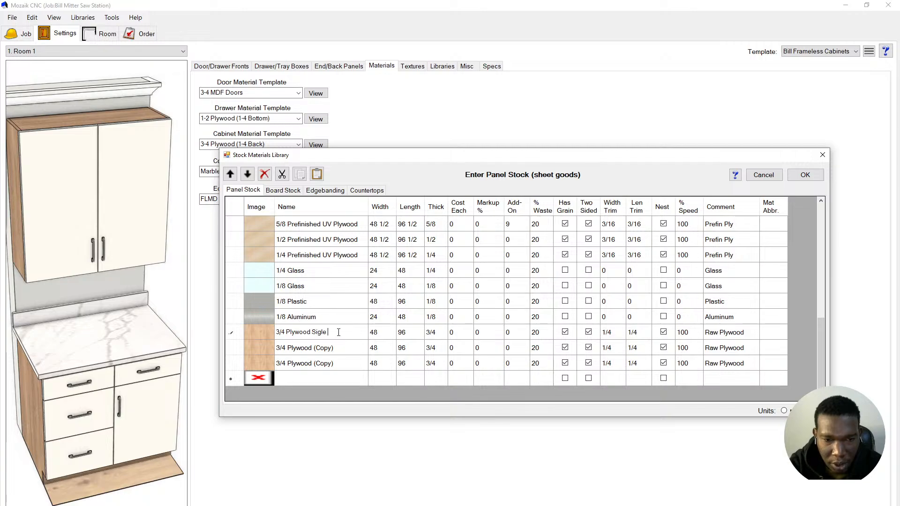
left_click(321, 347)
double_click(321, 348)
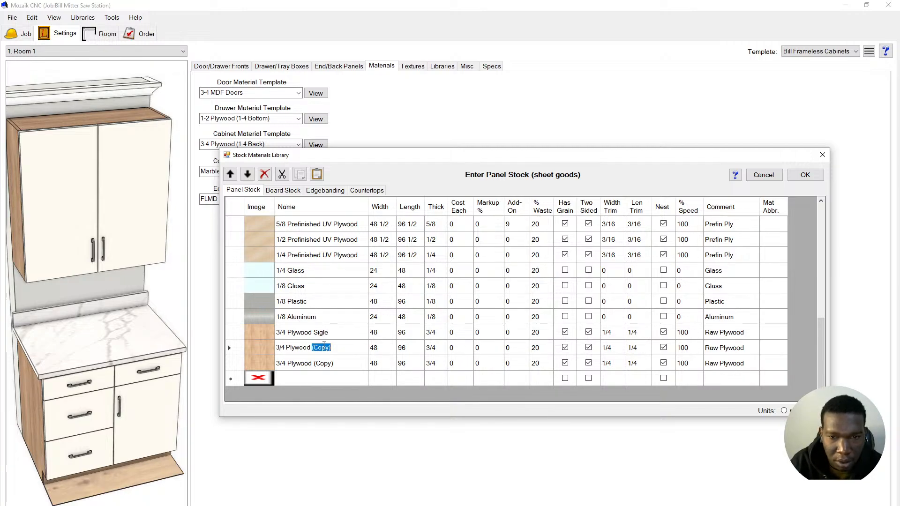
type("Doub")
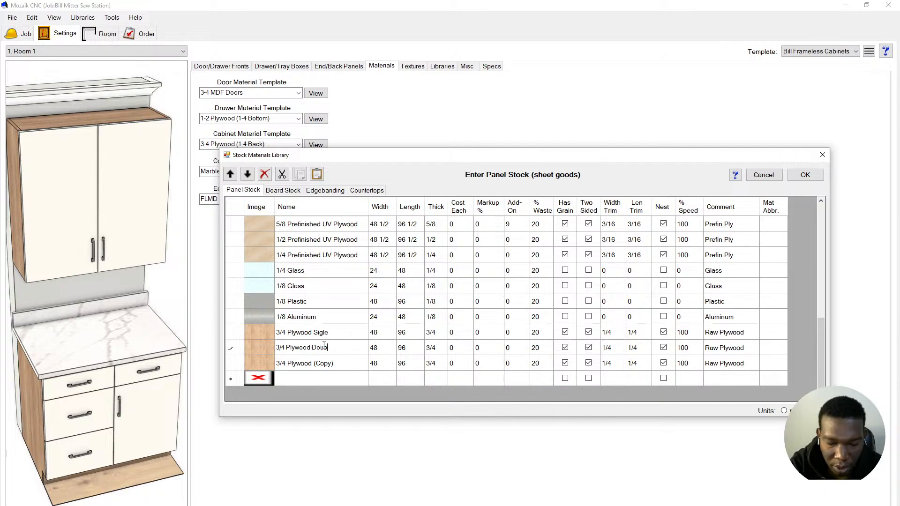
type("kle")
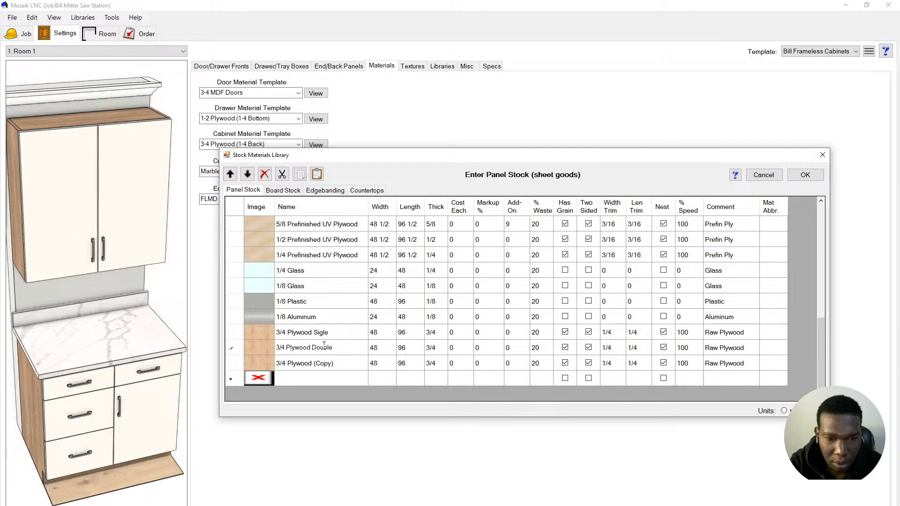
- Rename the third copy to '1/2 MDF Unfinshed'
left_click(328, 362)
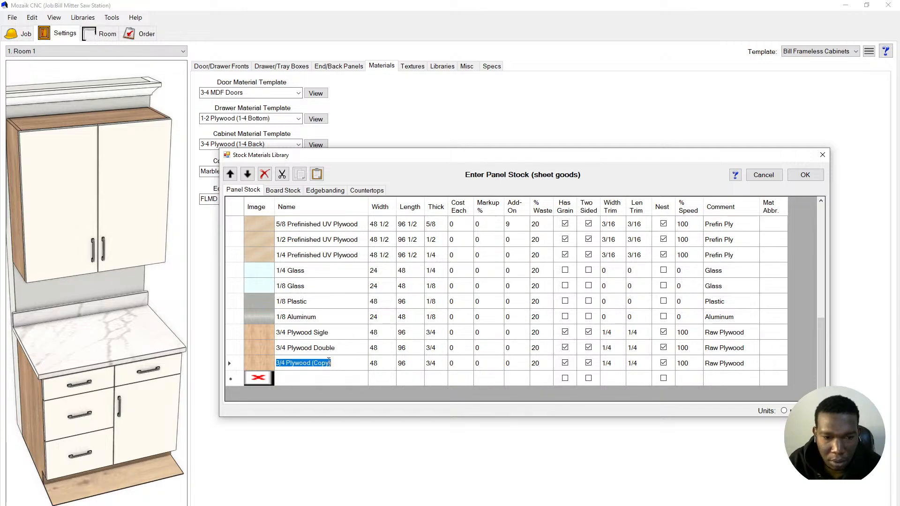
left_click(284, 363)
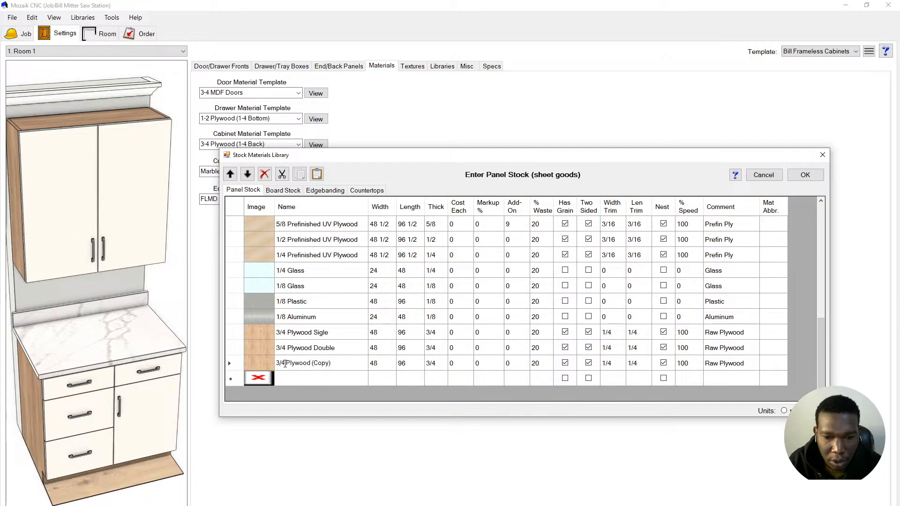
key("BackSpace")
key("BackSpace")
key("BackSpace")
type("1/2")
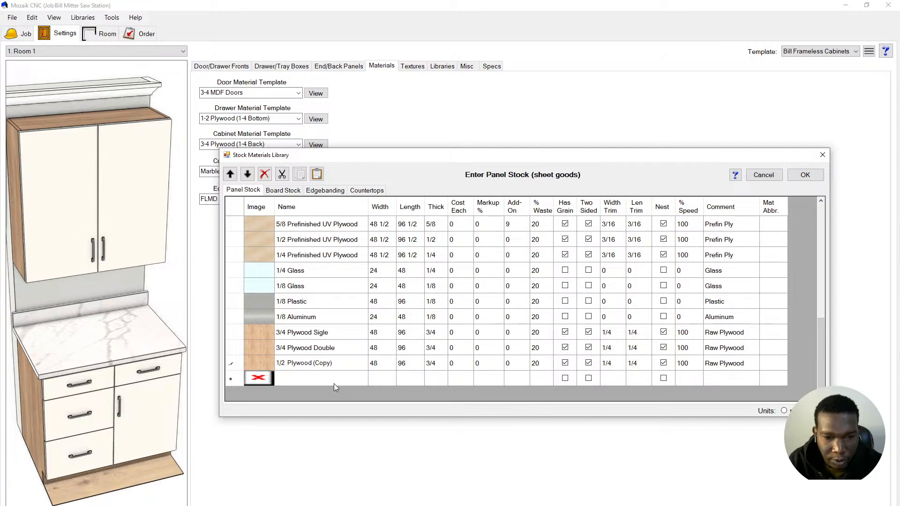
double_click(326, 364)
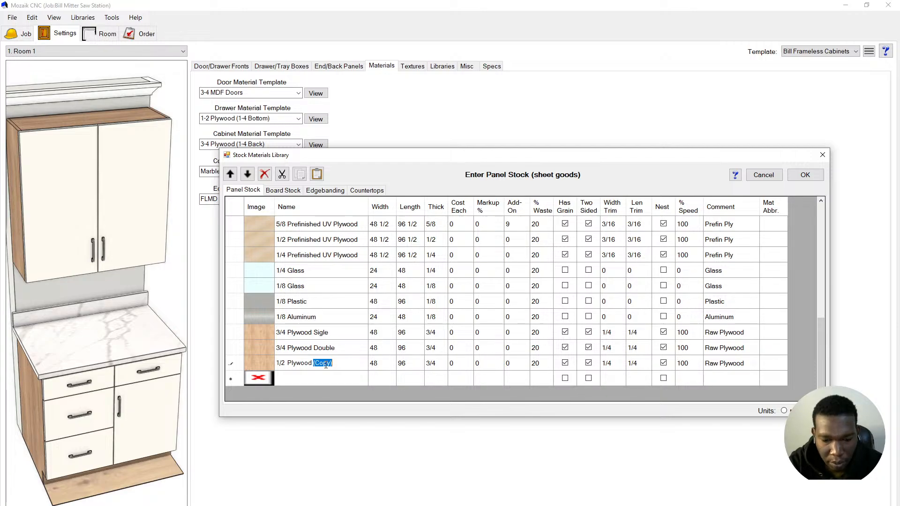
key("BackSpace")
key("BackSpace")
key("BackSpace")
key("BackSpace")
key("BackSpace")
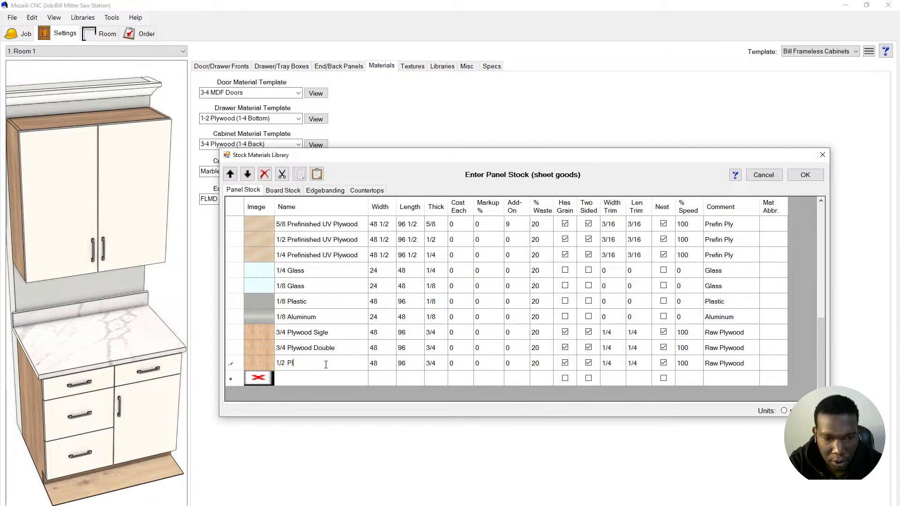
type("M")
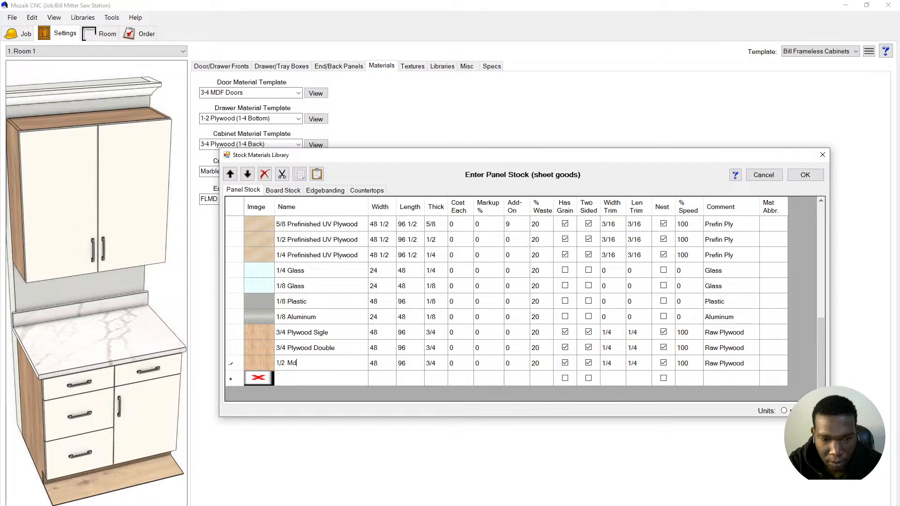
type("D")
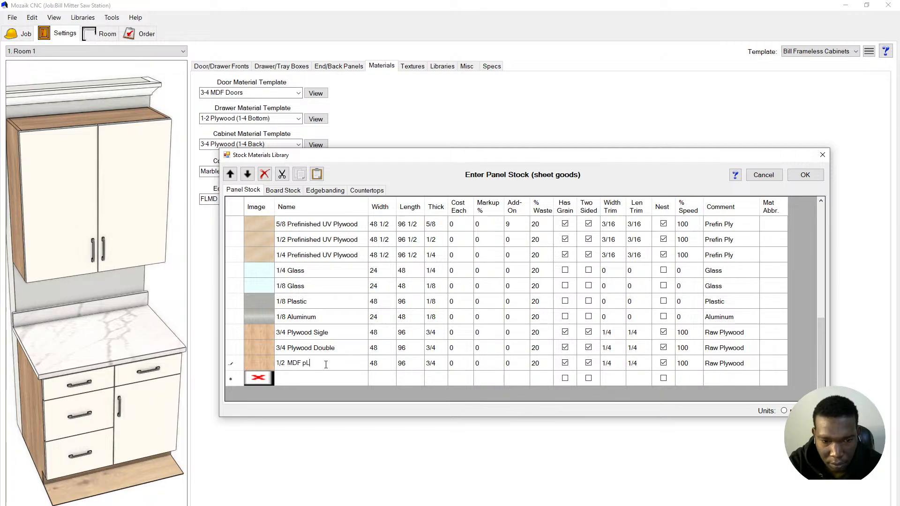
type("F P")
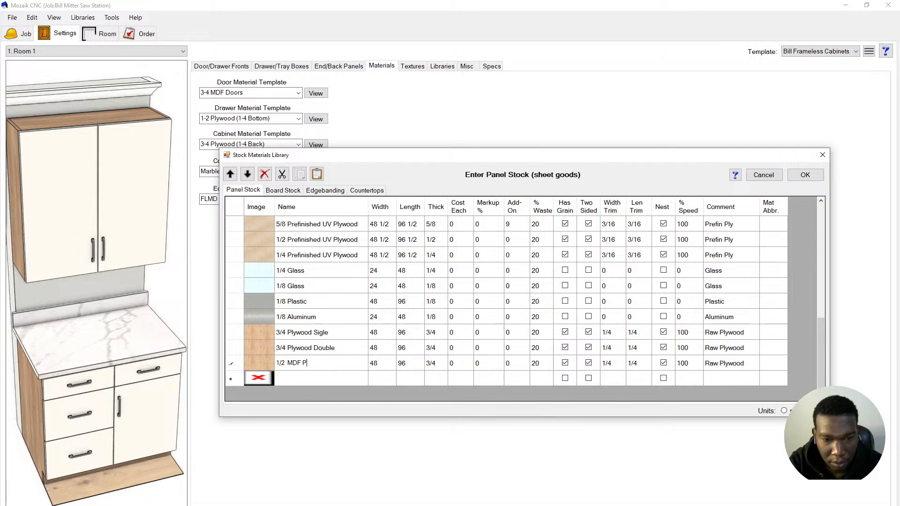
type("lywood")
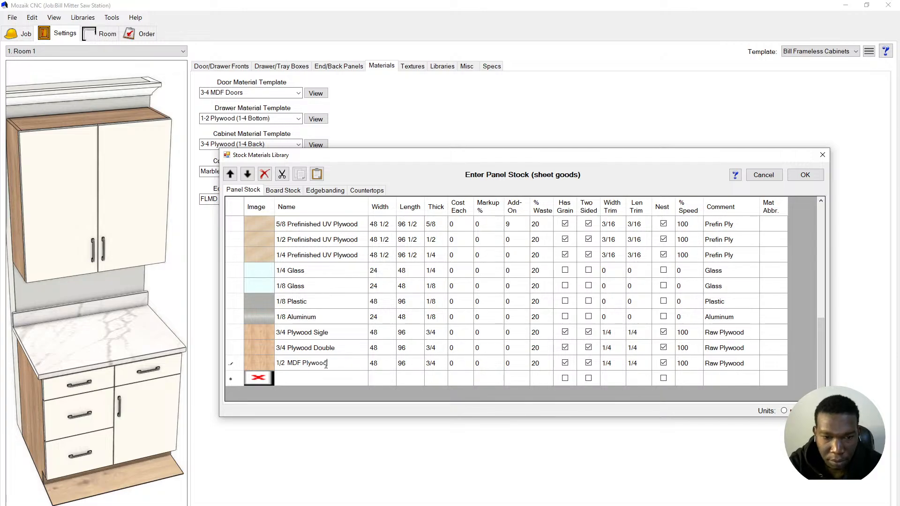
key("BackSpace")
key("BackSpace")
key("BackSpace")
key("BackSpace")
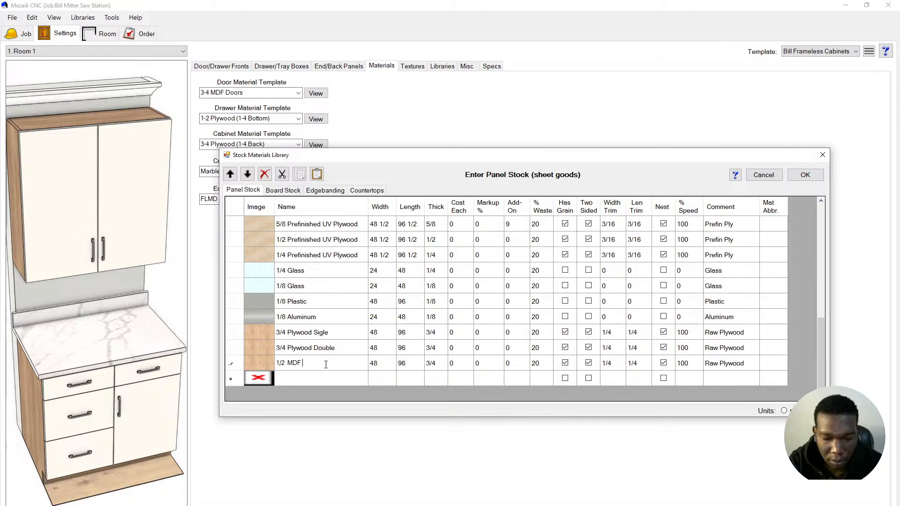
type("Unfinshed")
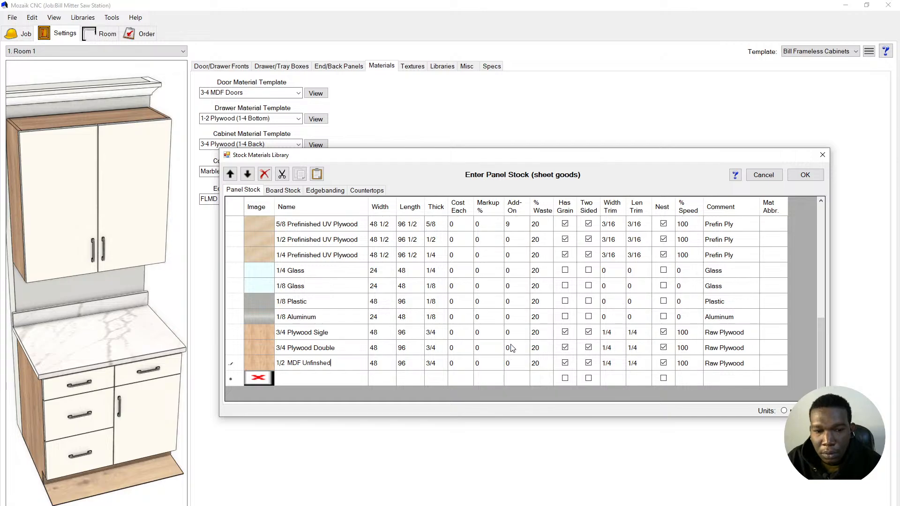
- Set the 1/2 MDF Unfinshed sheet's thickness to 1/2
left_click(430, 333)
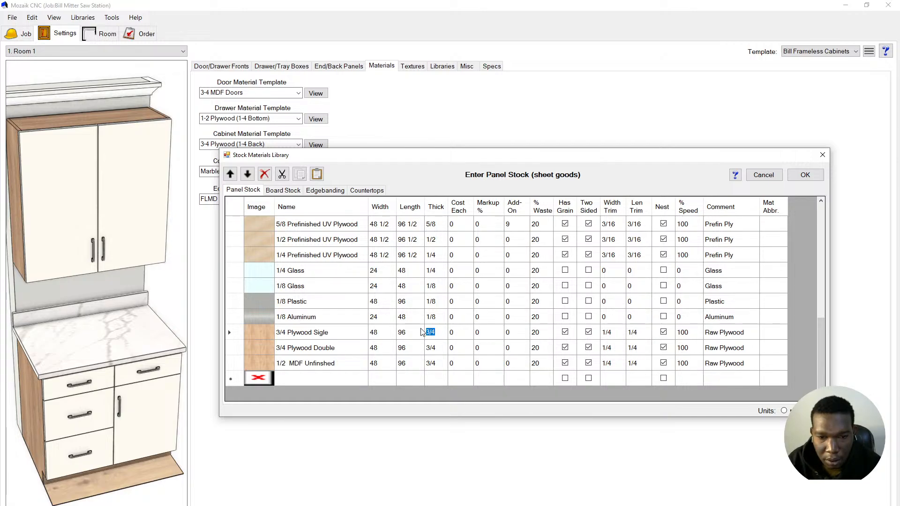
left_click(430, 347)
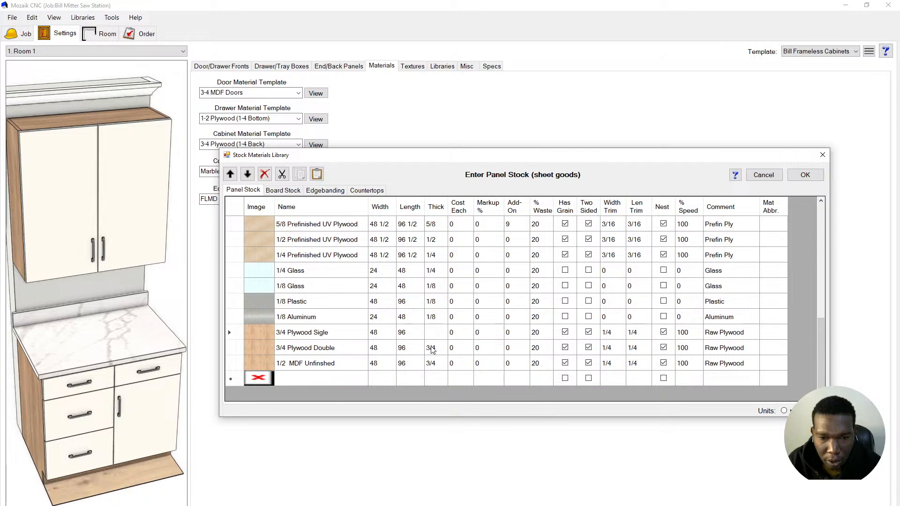
left_click(430, 363)
type("1/2")
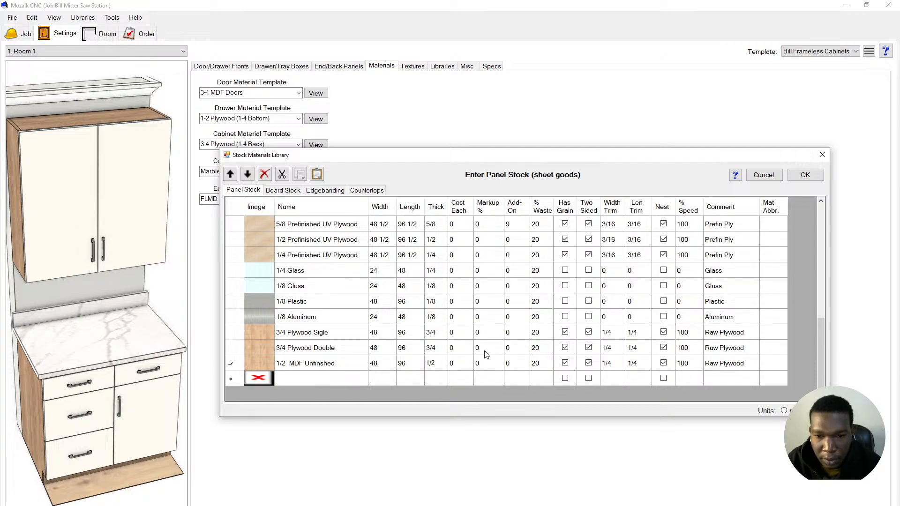
left_click(402, 348)
- Change the length of the Sigle, Double and MDF sheets from 96 to 108
left_click(402, 332)
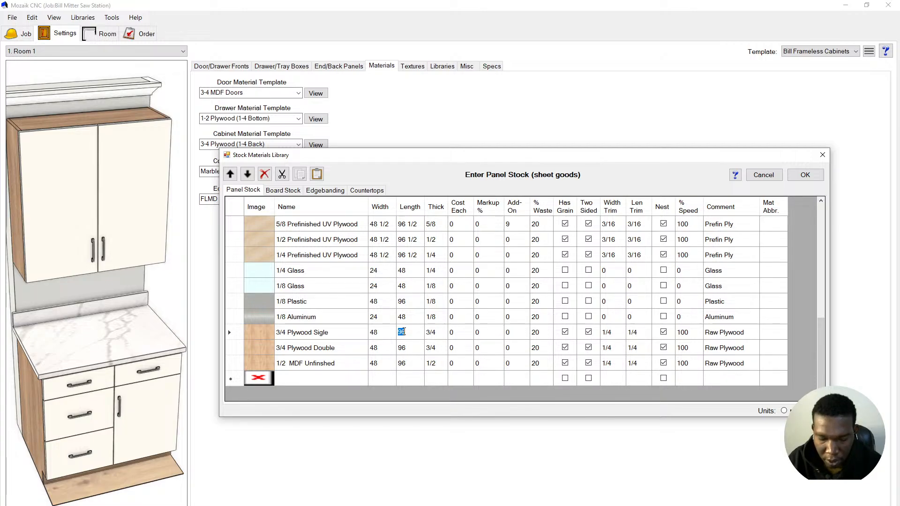
type("108")
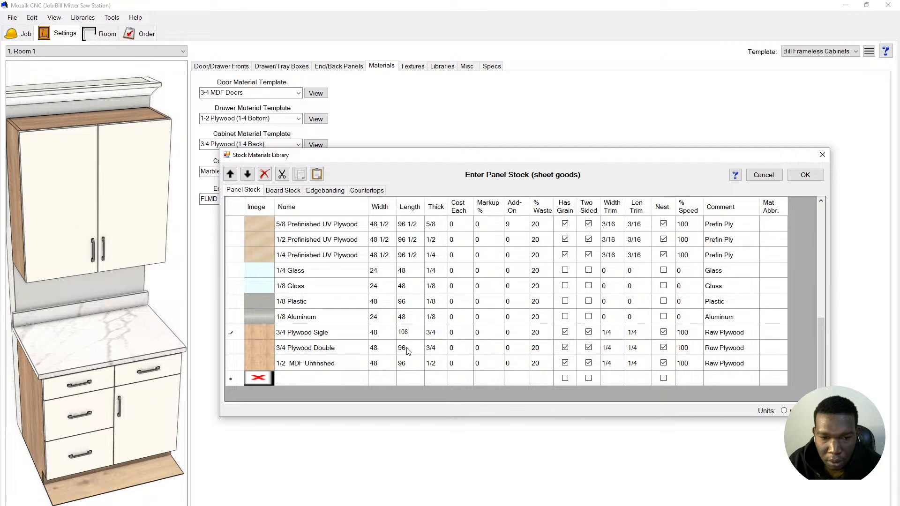
left_click(407, 349)
type("108")
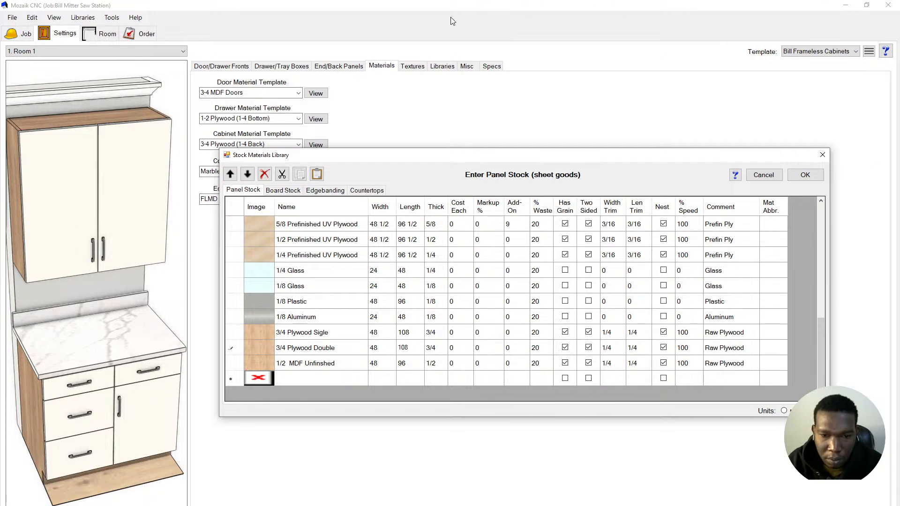
left_click(403, 364)
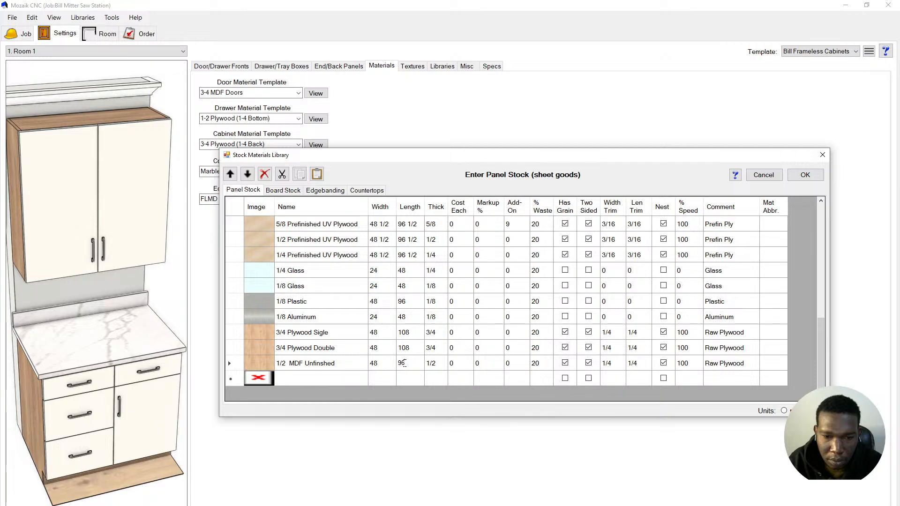
double_click(404, 363)
type("108")
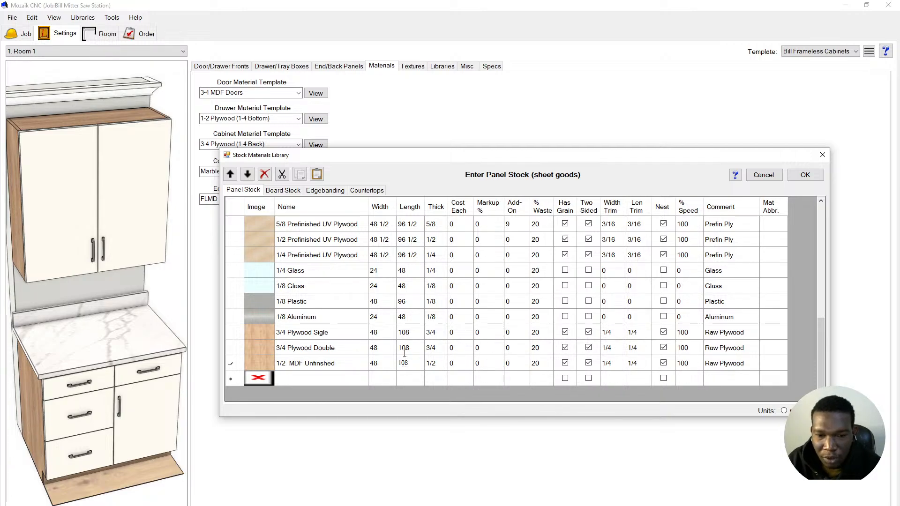
left_click(321, 334)
left_click(332, 349)
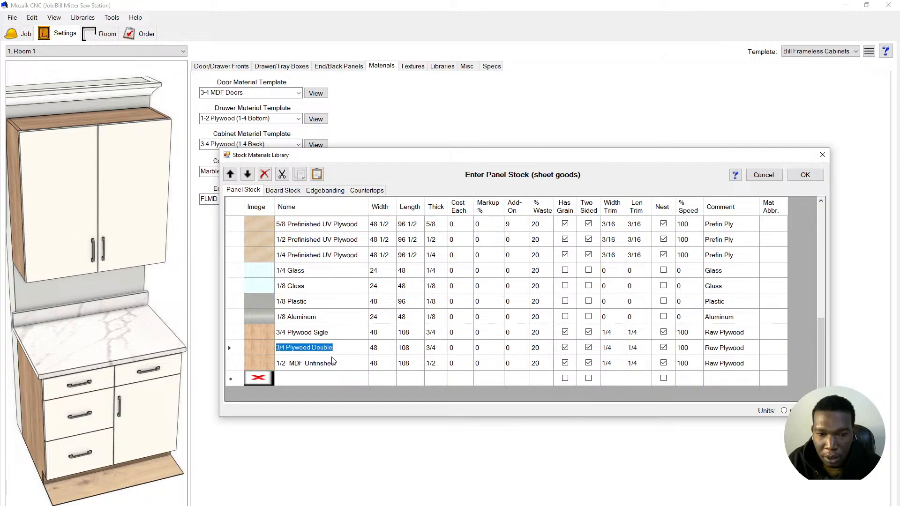
- Clear the Two Sided checkbox on the 3/4 Plywood Sigle row
left_click(331, 362)
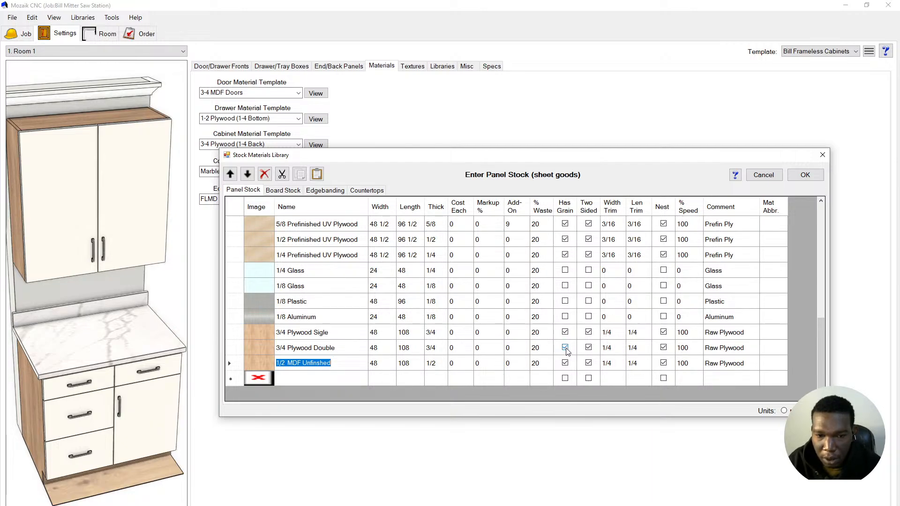
left_click(565, 363)
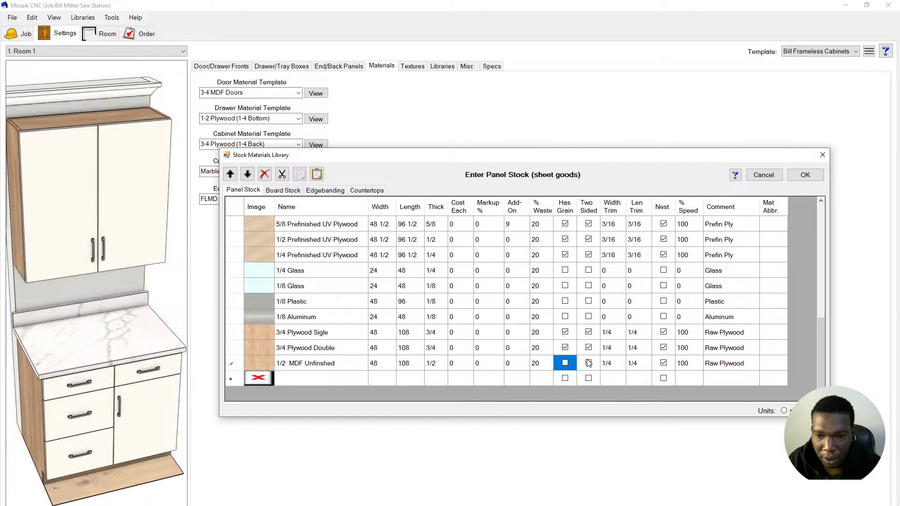
left_click(589, 334)
left_click(588, 333)
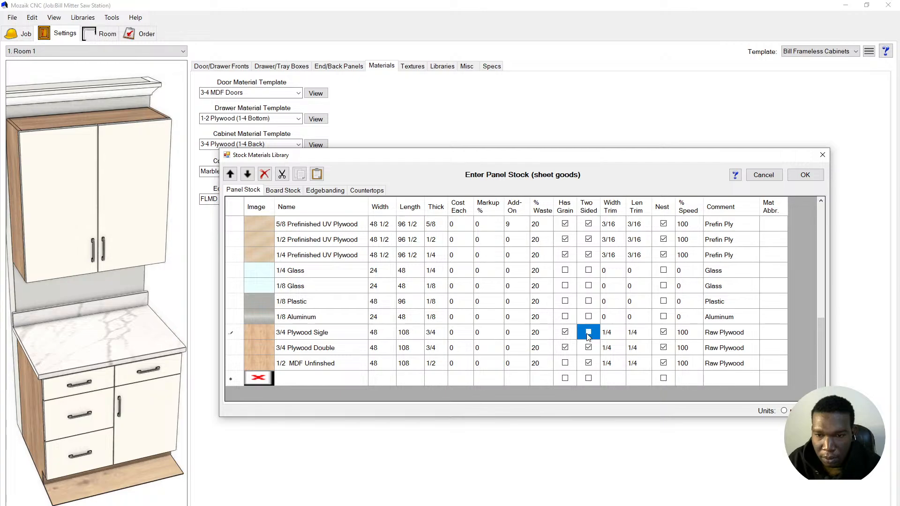
left_click(608, 333)
left_click(609, 334)
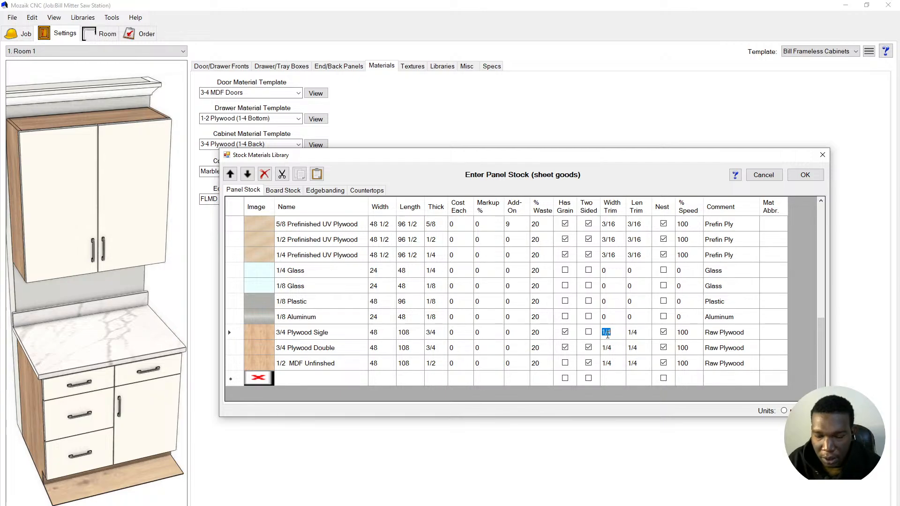
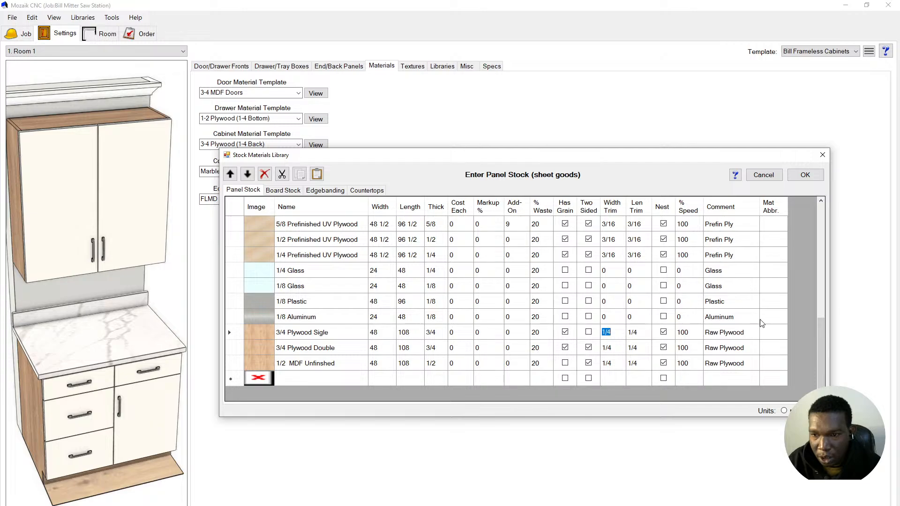
- Edit the Mat Abbr. cells for 3/4 Plywood Sigle and 1/2 MDF Unfinshed, then show Board Stock
left_click(769, 332)
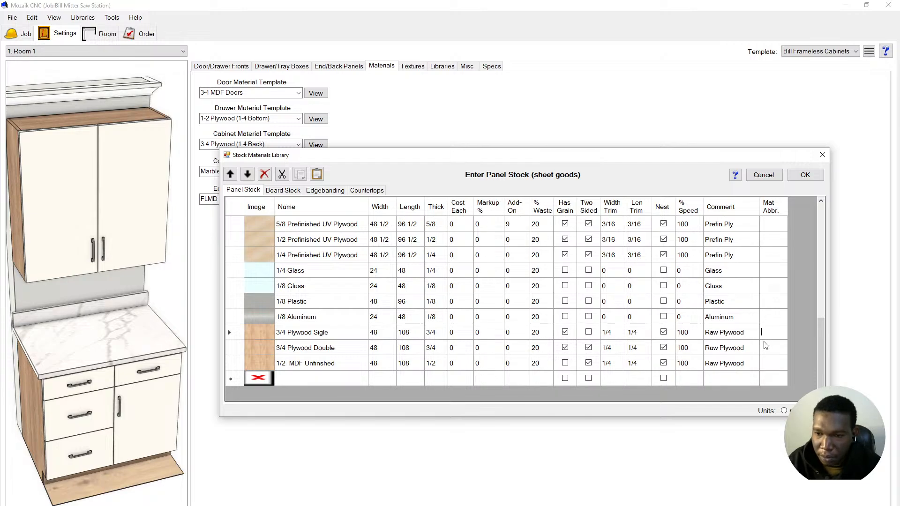
left_click(765, 361)
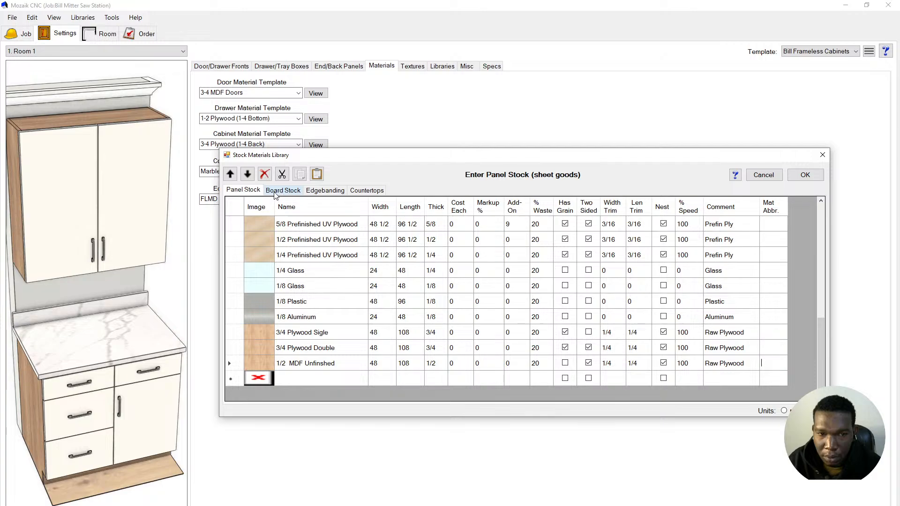
left_click(247, 193)
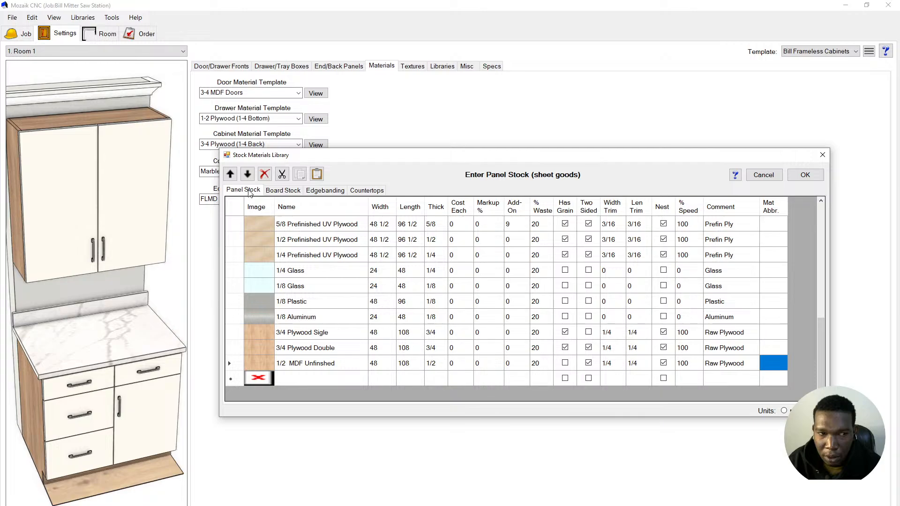
left_click(279, 191)
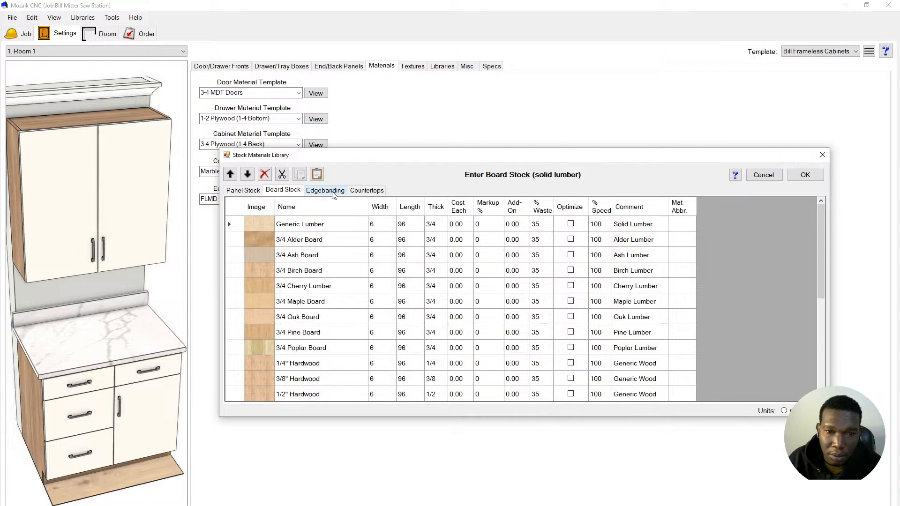
- Show the Edgebanding list and select the 1mm Veneer banding row
left_click(333, 193)
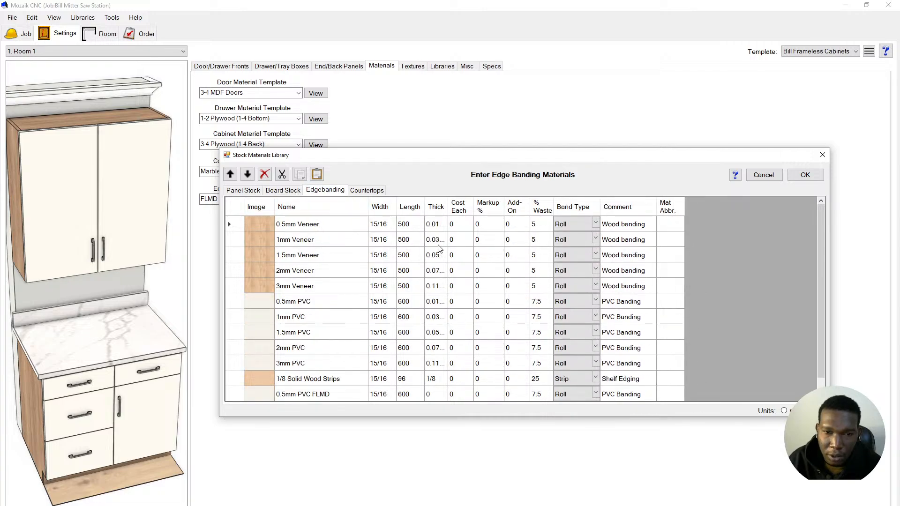
scroll(443, 254, "down", 1)
scroll(406, 276, "up", 1)
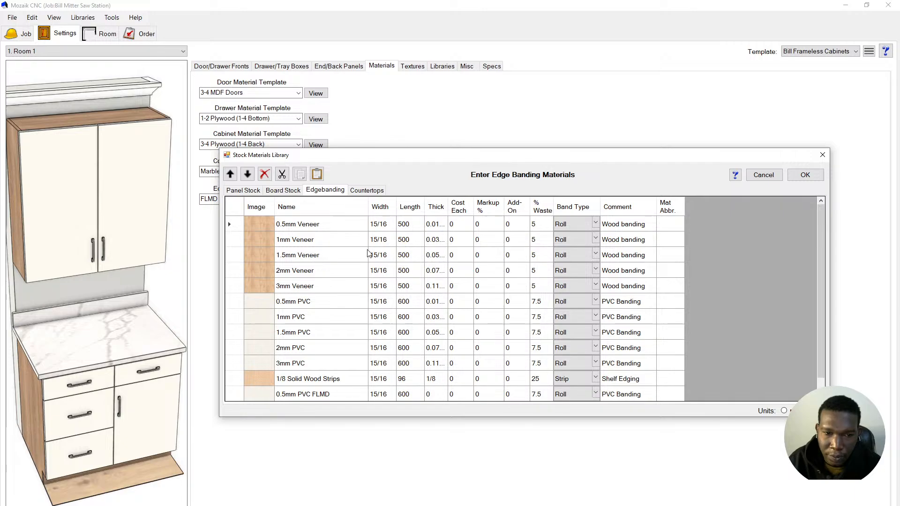
left_click(133, 240)
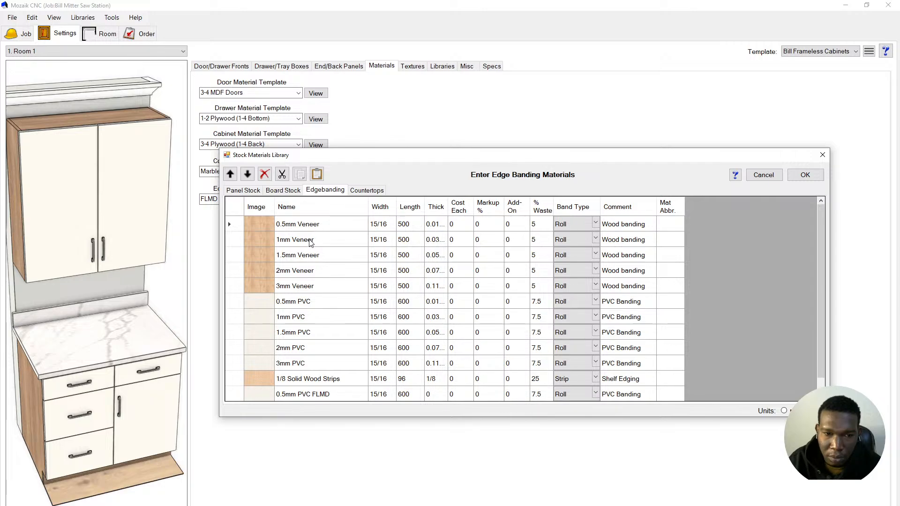
left_click(231, 240)
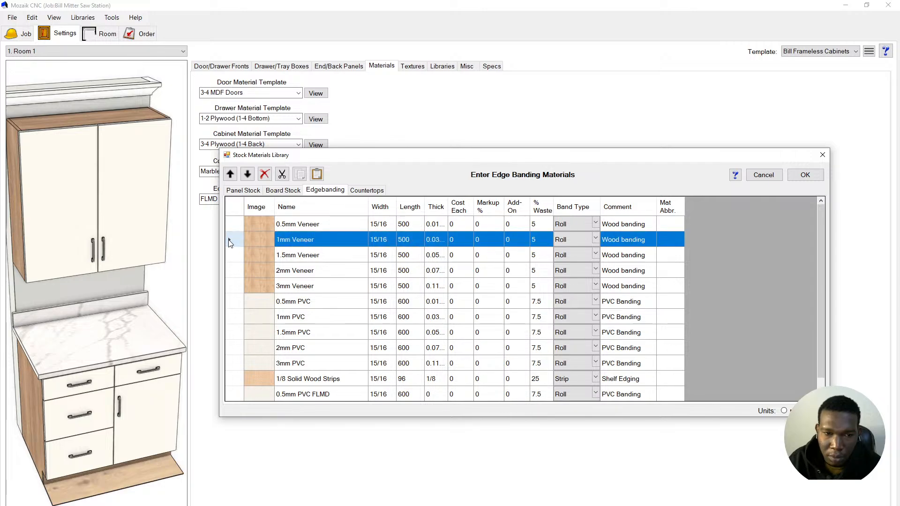
- Duplicate the 1mm Veneer row, deleting the extra copy so one remains
left_click(300, 176)
left_click(316, 175)
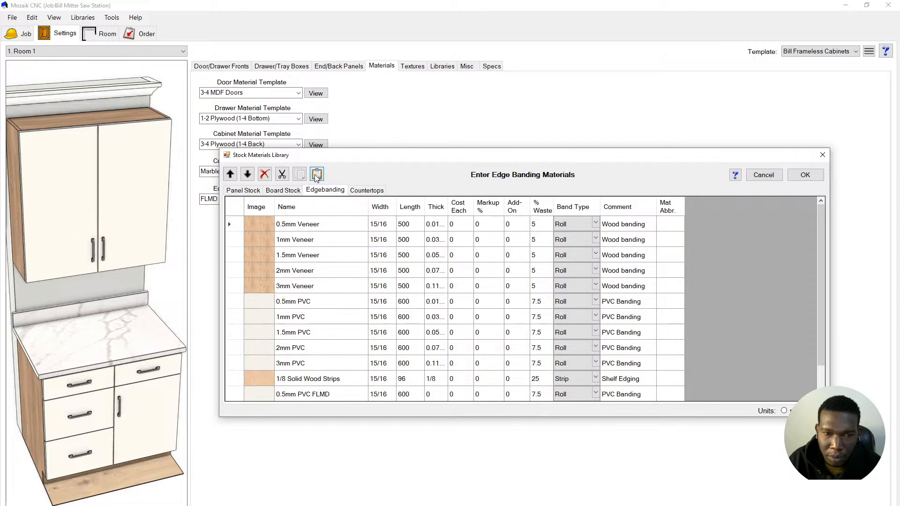
left_click(316, 174)
scroll(385, 297, "down", 2)
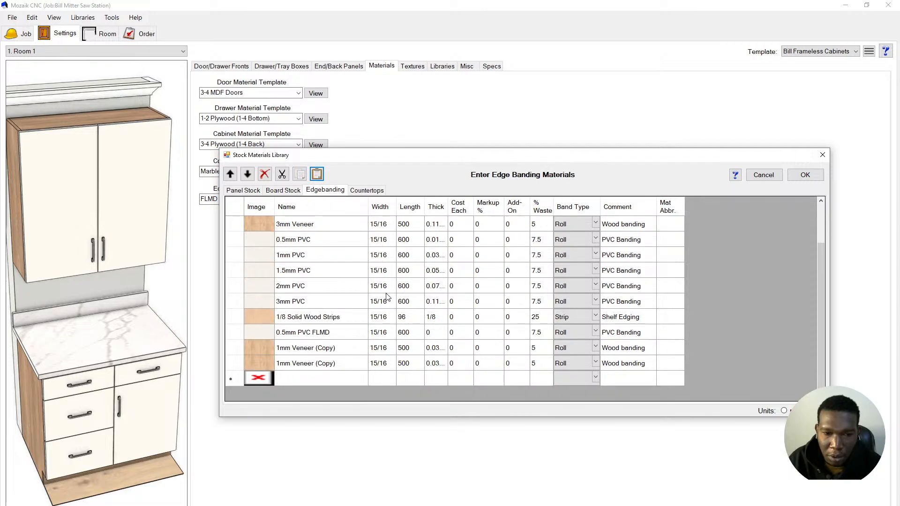
left_click(234, 363)
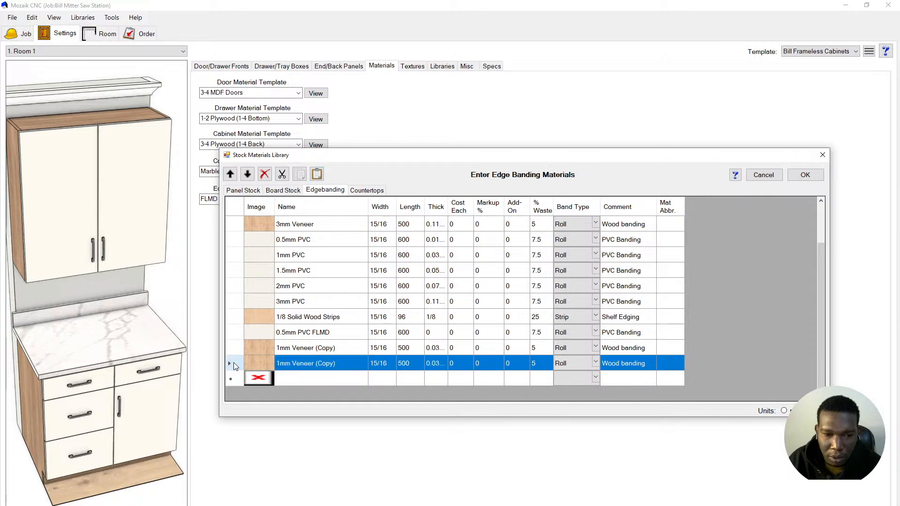
left_click(265, 174)
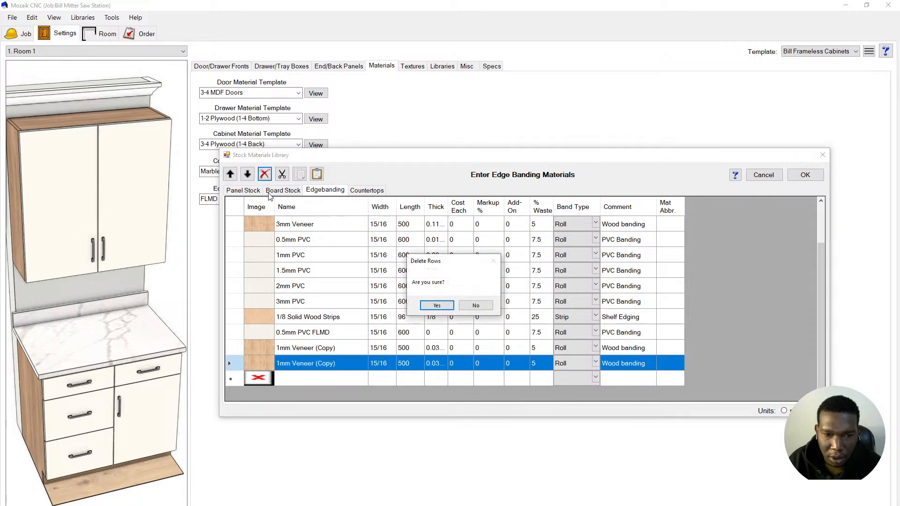
left_click(431, 305)
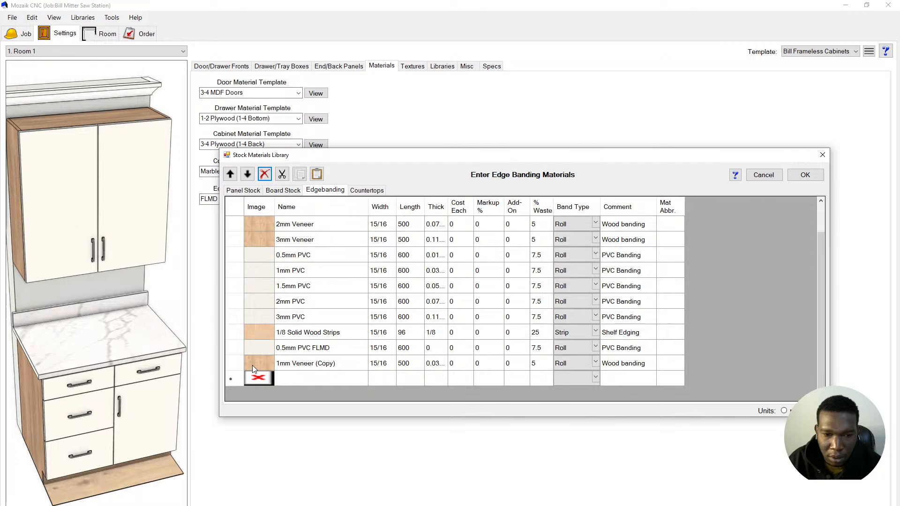
- Rename the 1mm Veneer (Copy) row to '1mm Veneer EDGE'
left_click(230, 364)
left_click(340, 365)
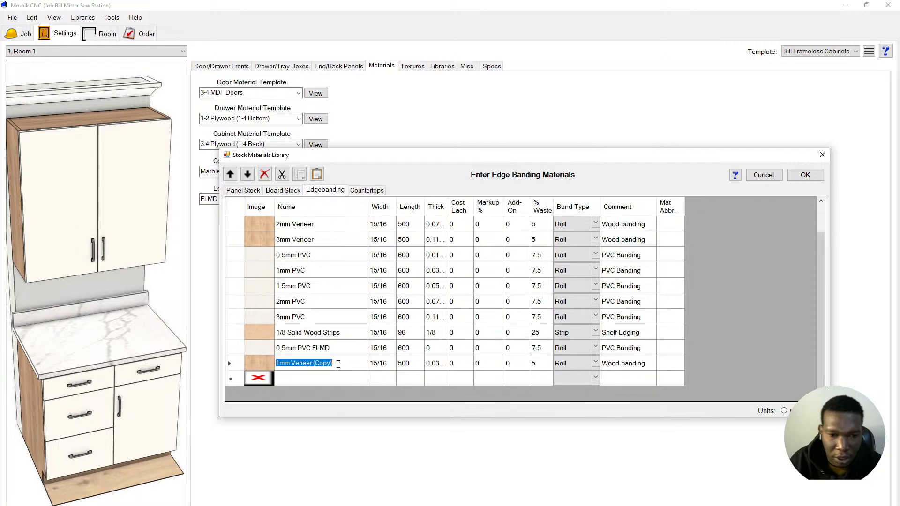
left_click(338, 364)
double_click(339, 364)
left_click(339, 364)
double_click(338, 364)
left_click_drag(338, 364, 282, 369)
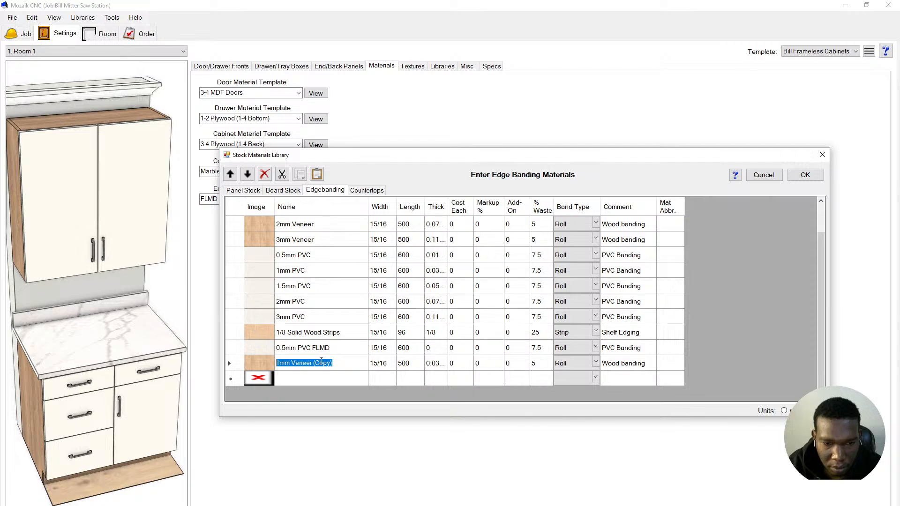
double_click(321, 363)
type("EDGE")
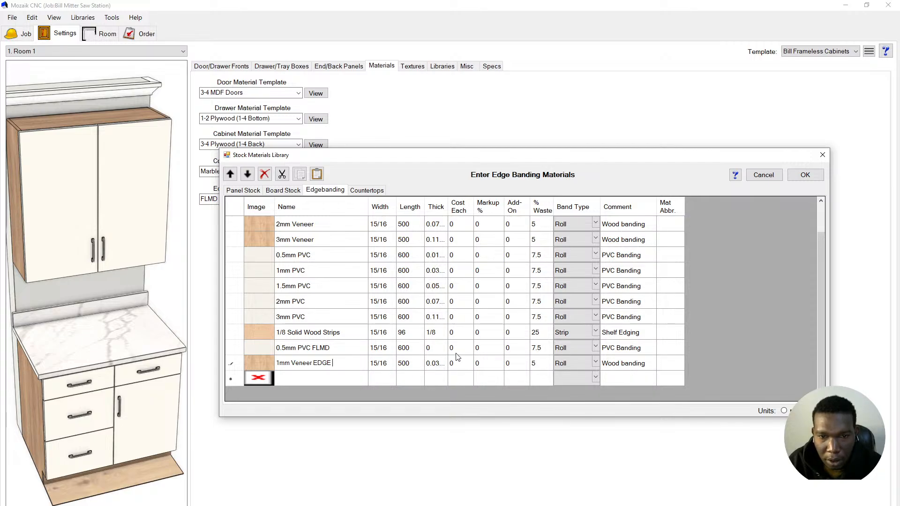
- Set the new banding's thickness to 0 and save the stock library
left_click(435, 363)
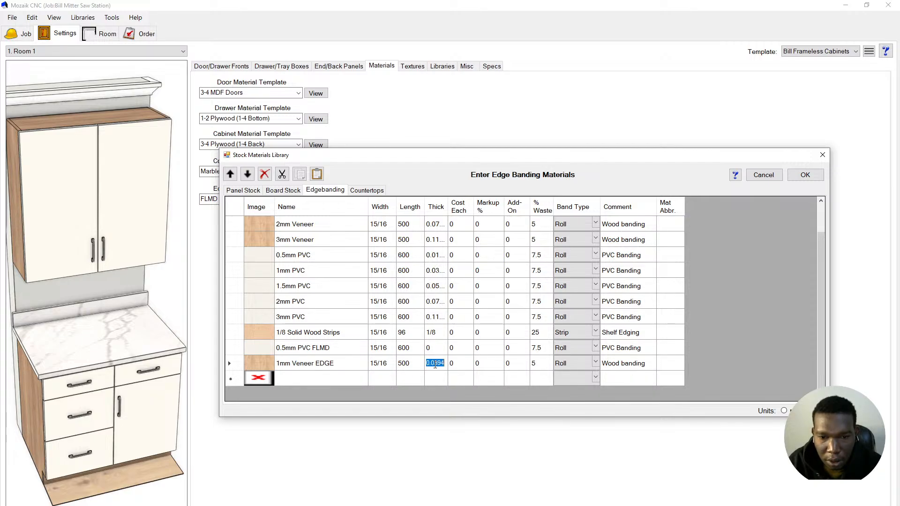
type("0")
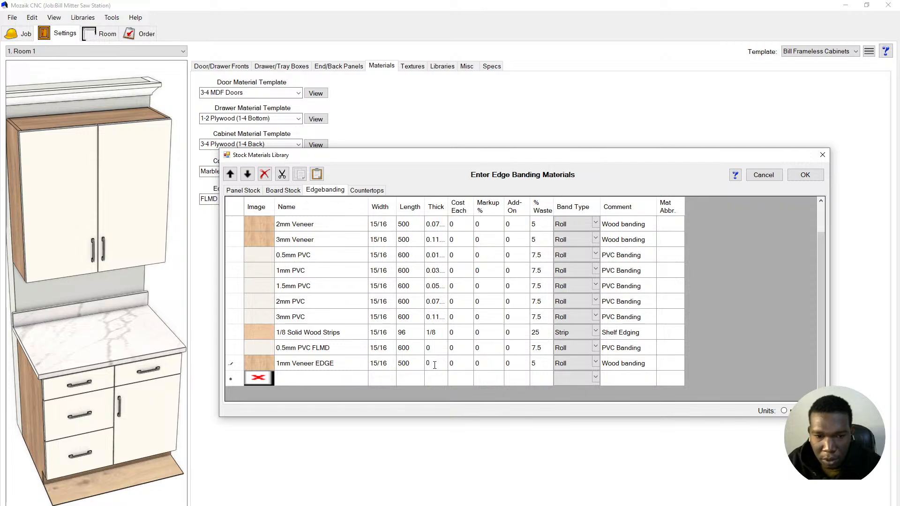
left_click(458, 364)
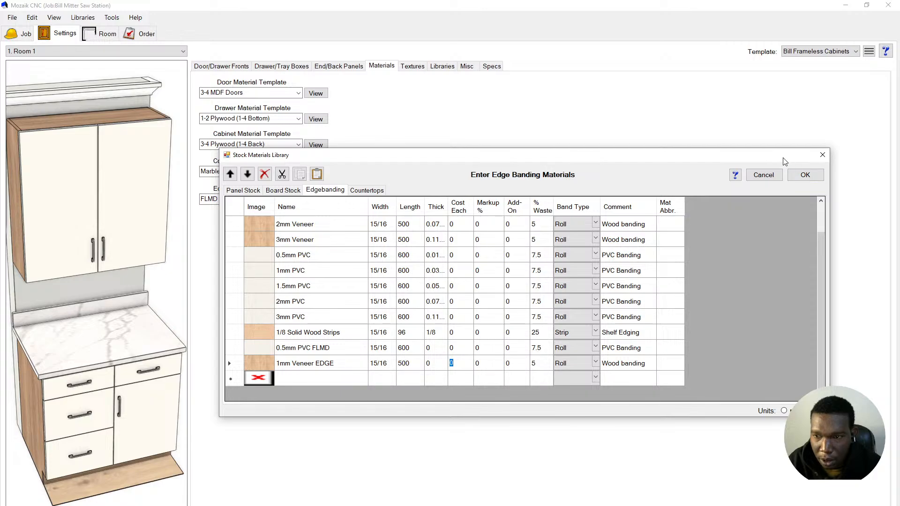
left_click(804, 177)
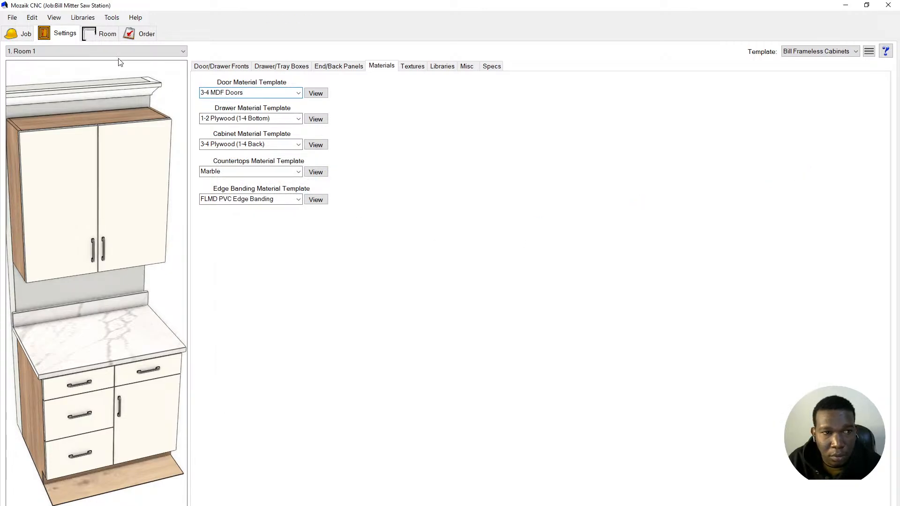
- Open the Material Templates library and review the door template list
left_click(74, 19)
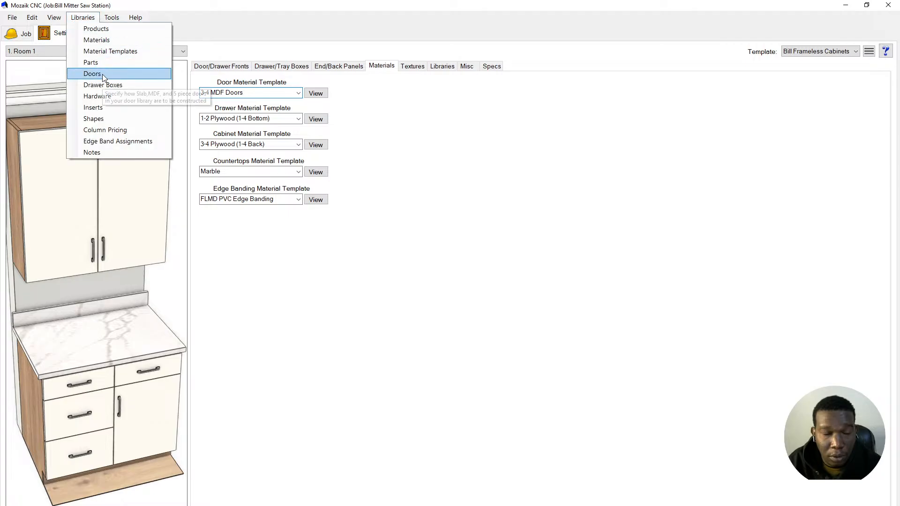
left_click(120, 52)
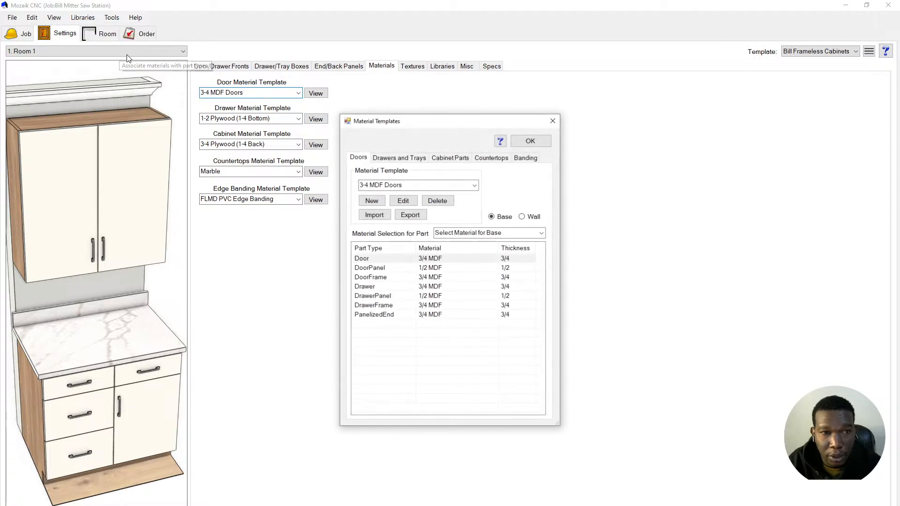
left_click(475, 186)
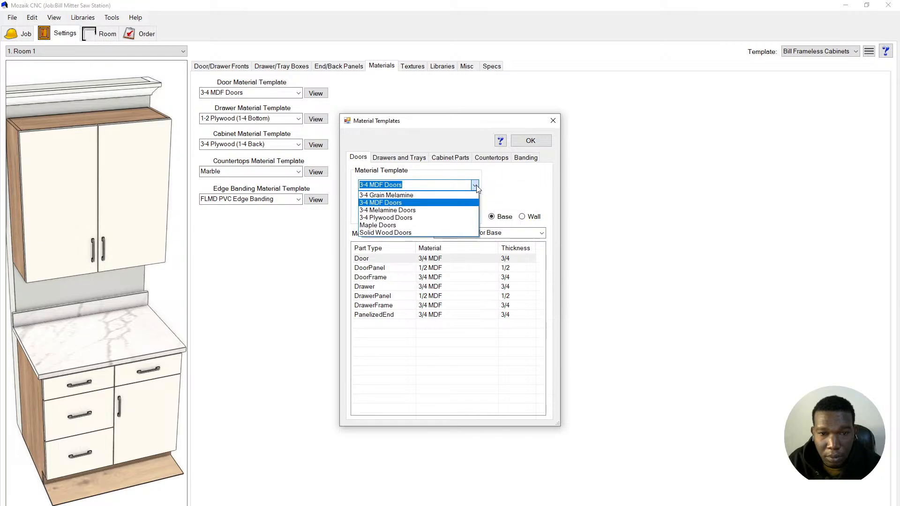
left_click(475, 186)
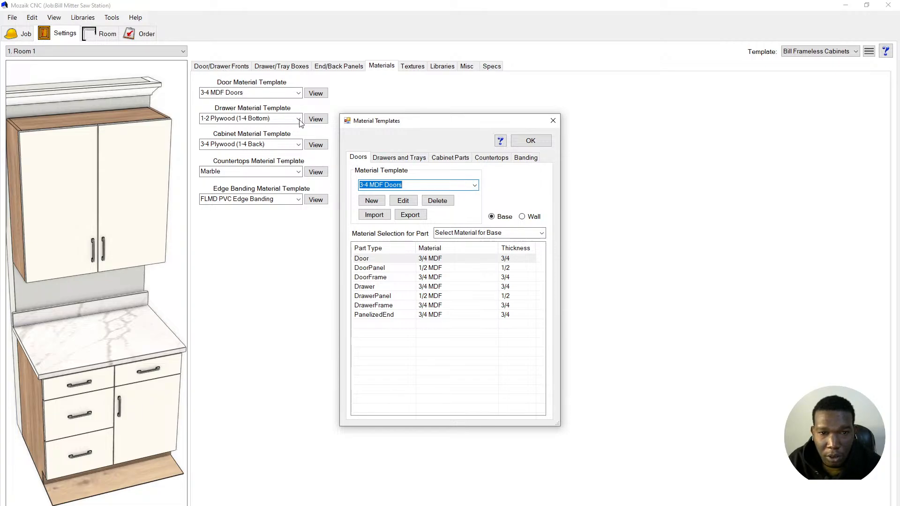
- Browse the Drawers and Trays, Cabinet Parts, Countertops and Banding templates, then return to Doors
left_click(388, 159)
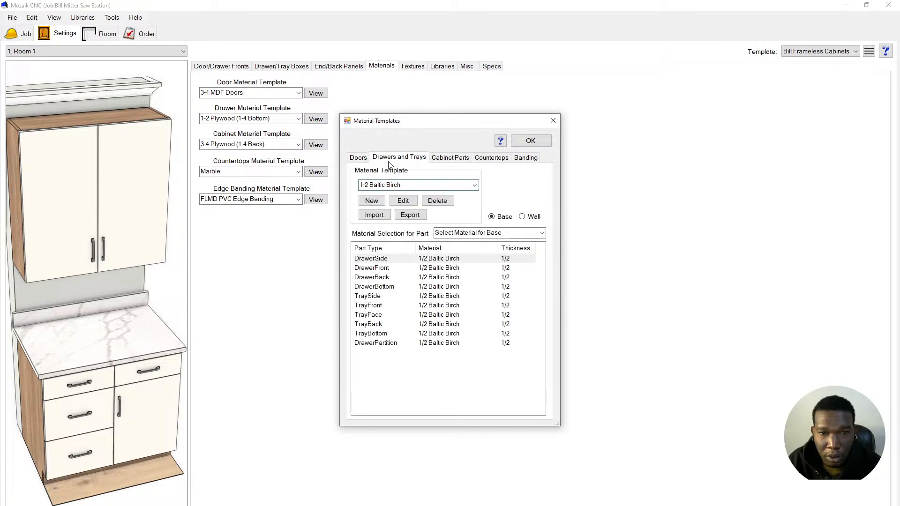
left_click(446, 158)
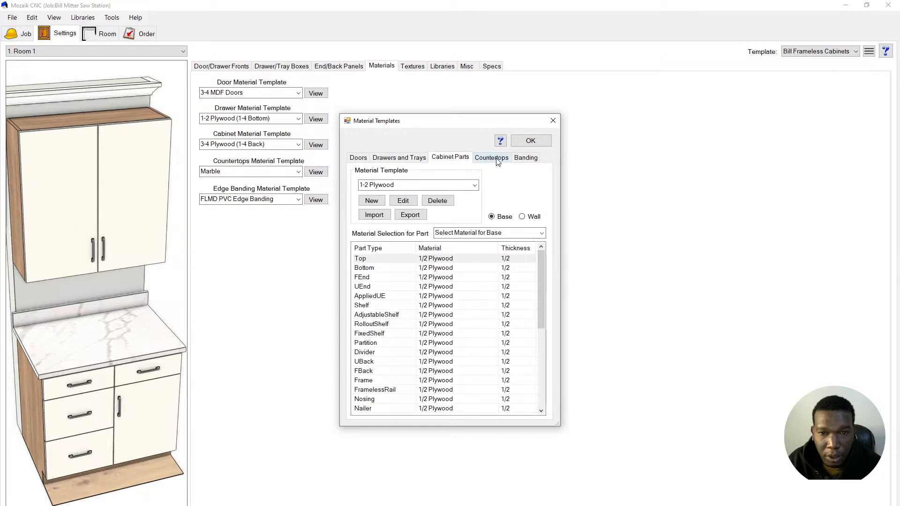
left_click(494, 159)
left_click(526, 159)
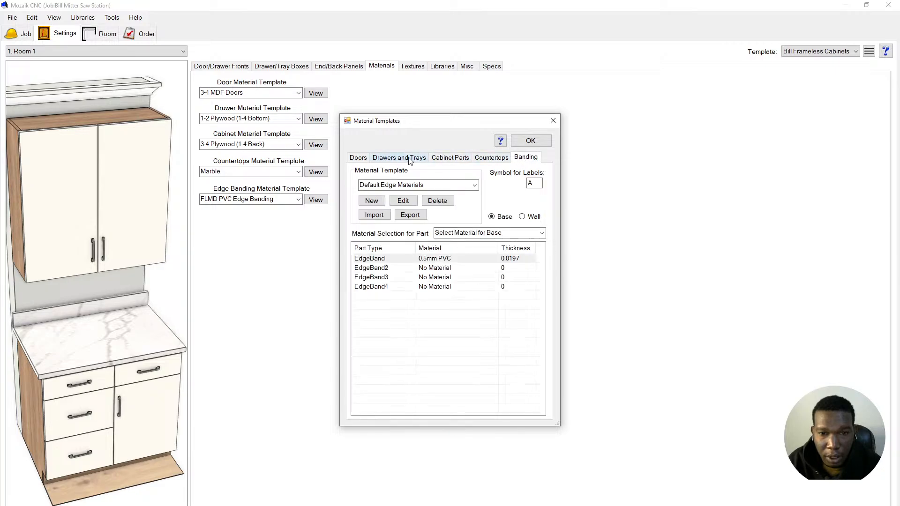
left_click(358, 157)
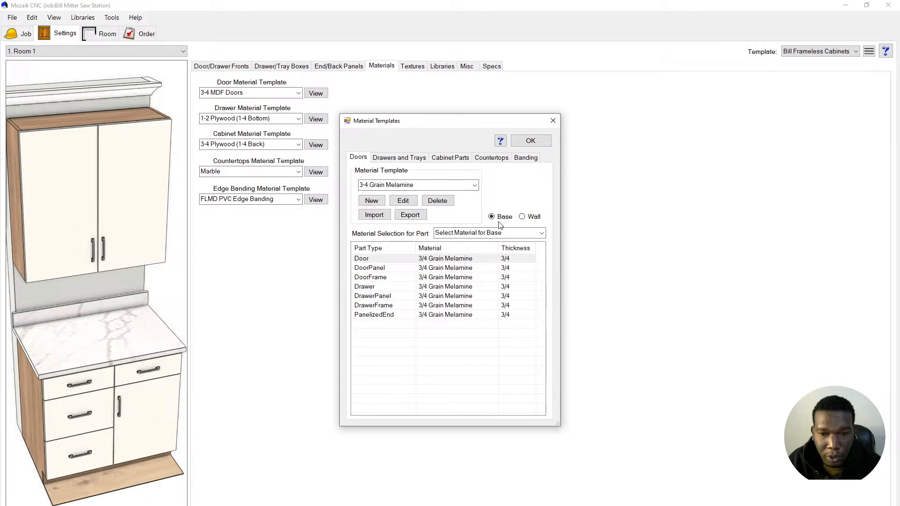
- Create a new door material template named 'Bill Doors Material'
left_click(372, 201)
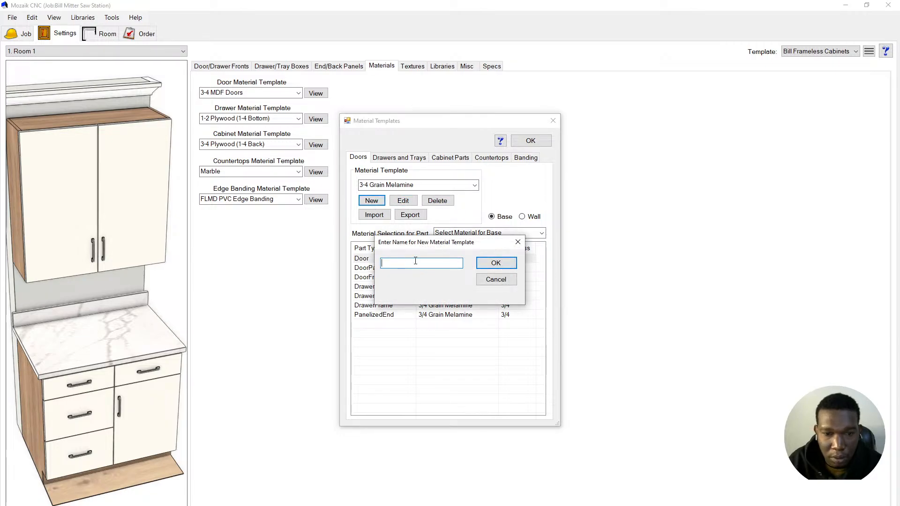
type("BIL")
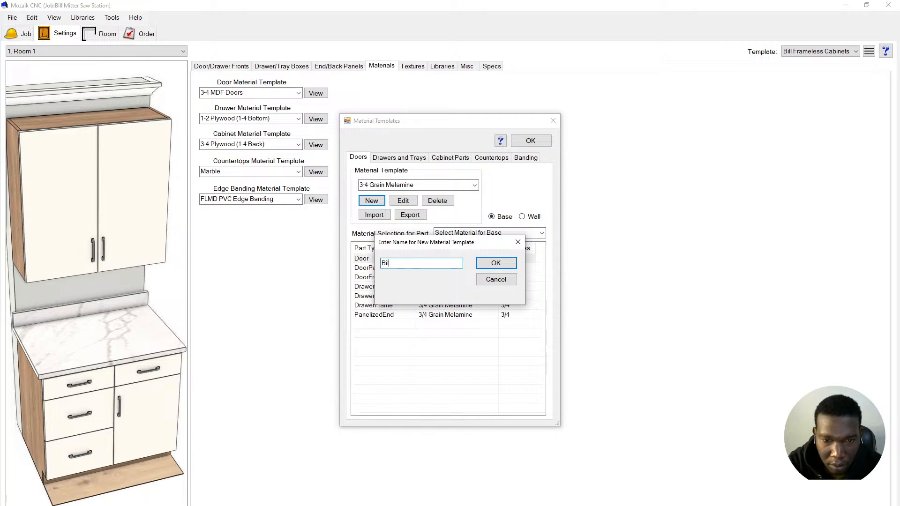
type("l Door")
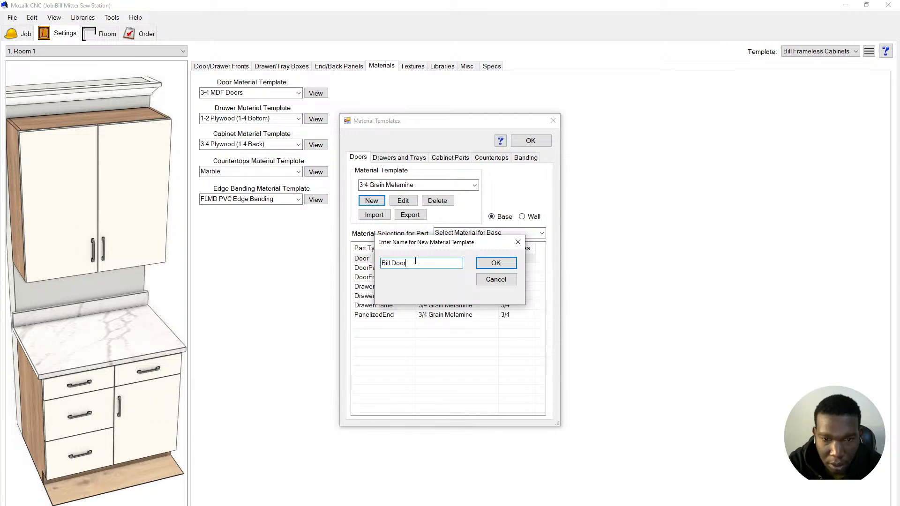
type("s")
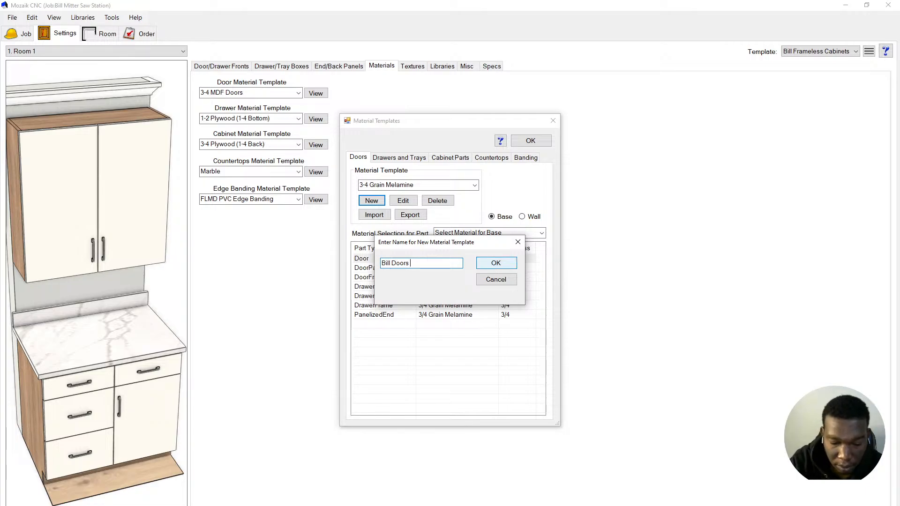
type(" Maete")
key("BackSpace")
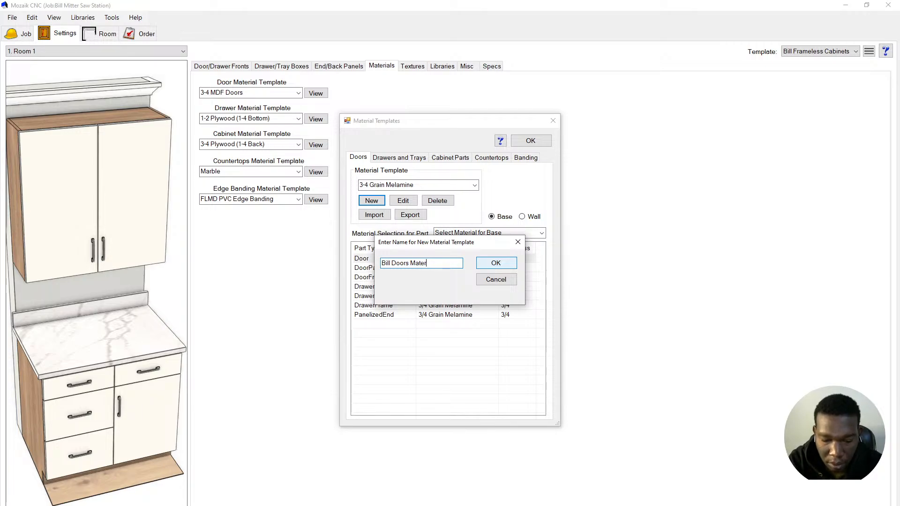
type("i")
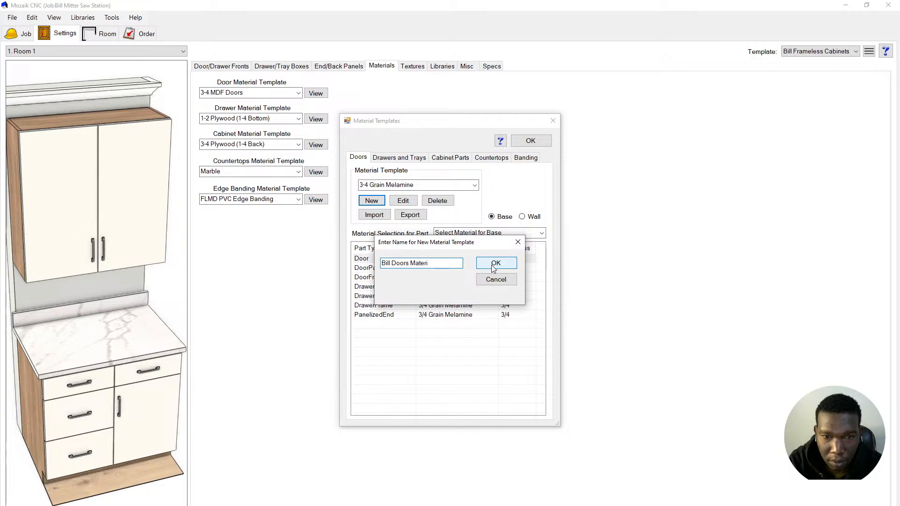
type("al")
left_click(494, 264)
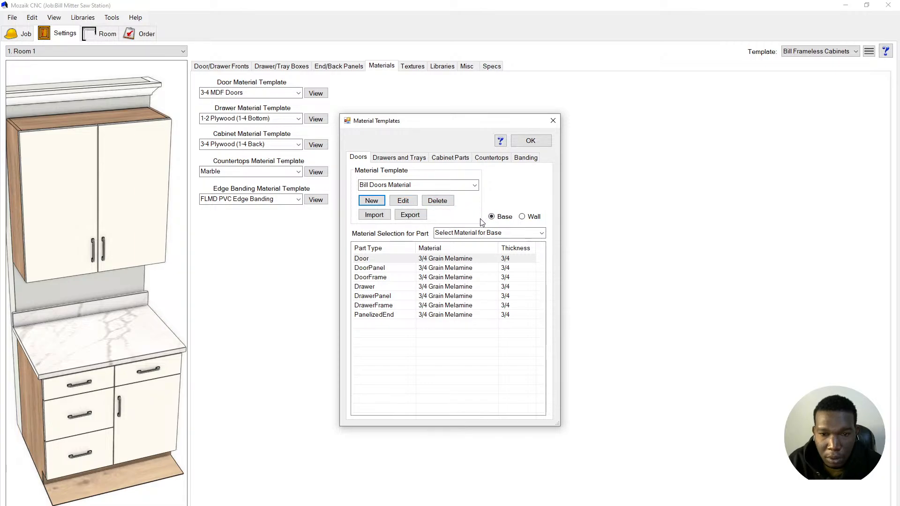
- Select all seven door part rows, Door through PanelizedEnd, and set them to 3/4 Plywood Double
left_click(392, 269)
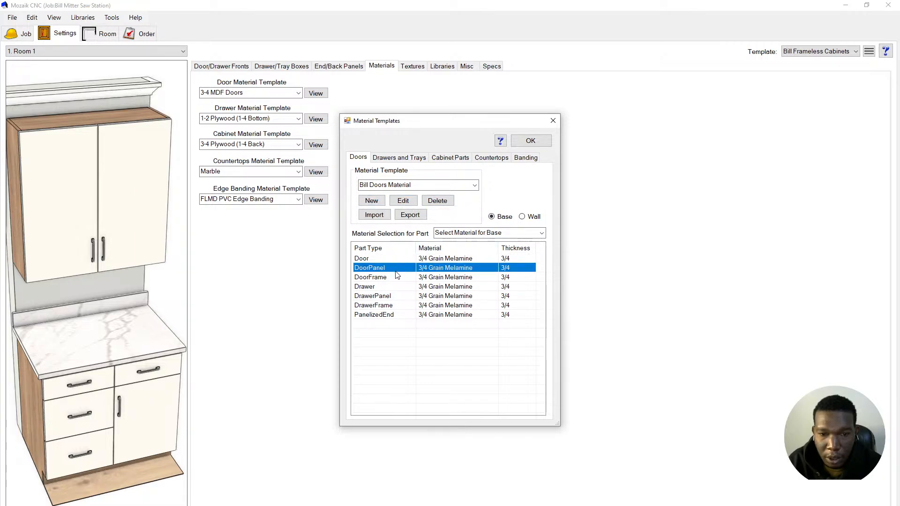
left_click(394, 277)
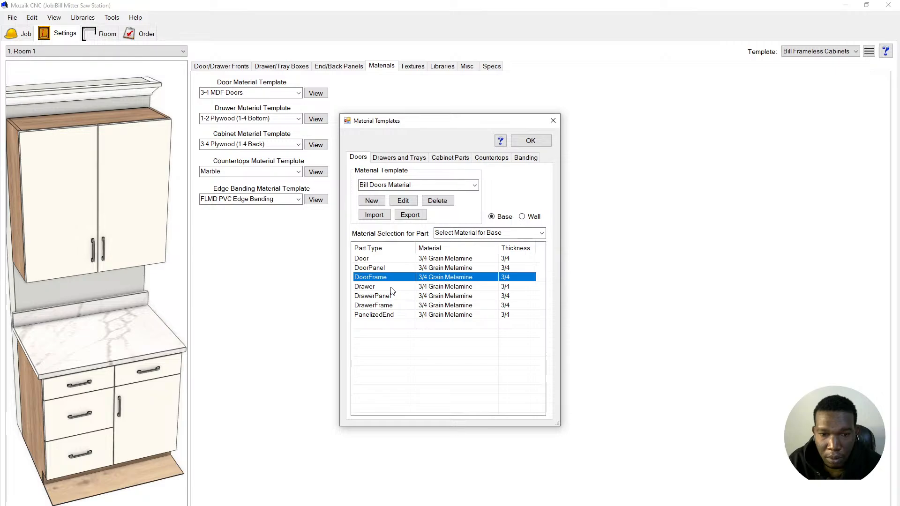
left_click(392, 287)
left_click(392, 297)
left_click(392, 306)
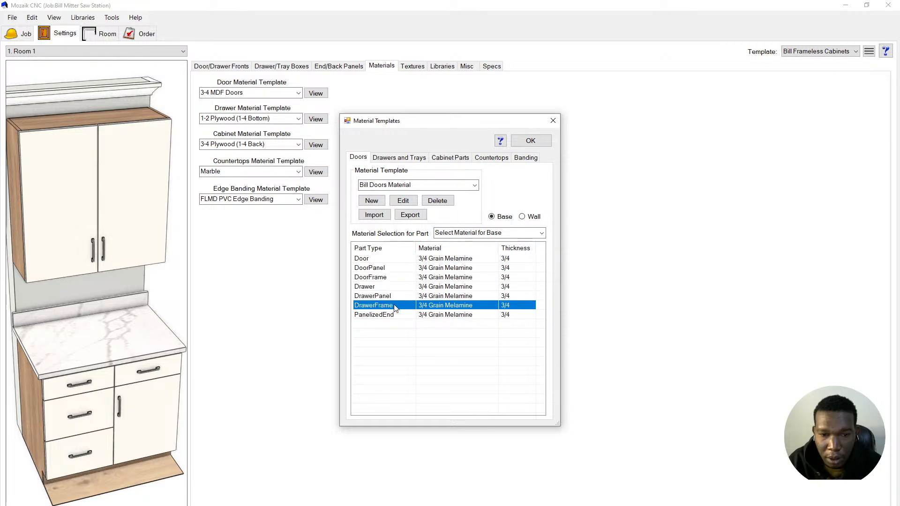
left_click(403, 315)
left_click(448, 258, "shift")
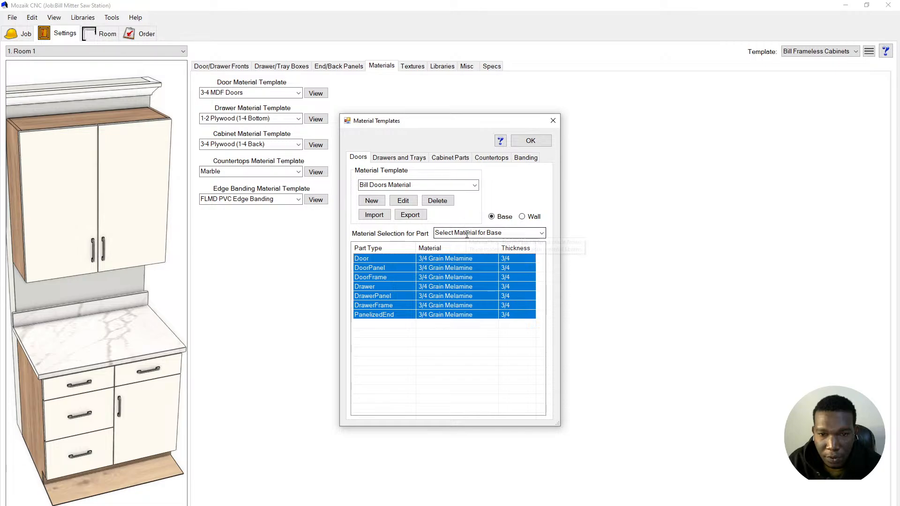
left_click(499, 232)
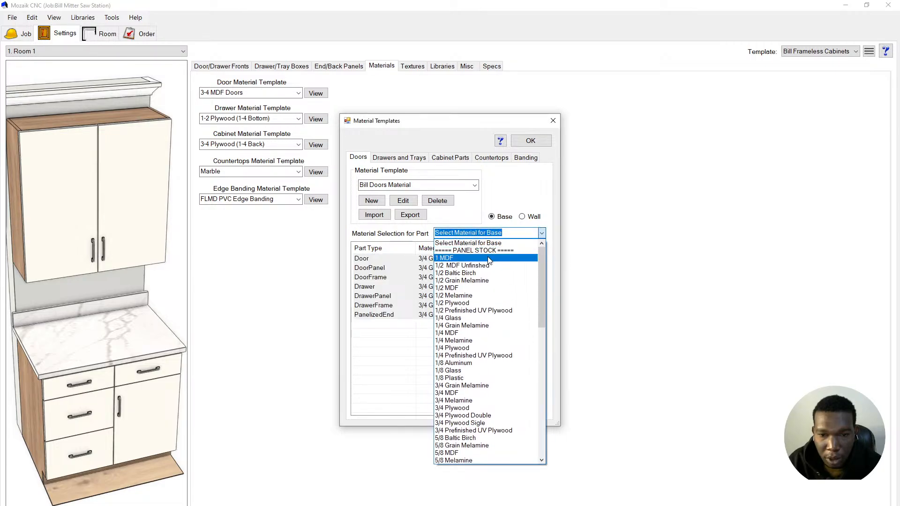
scroll(487, 264, "down", 2)
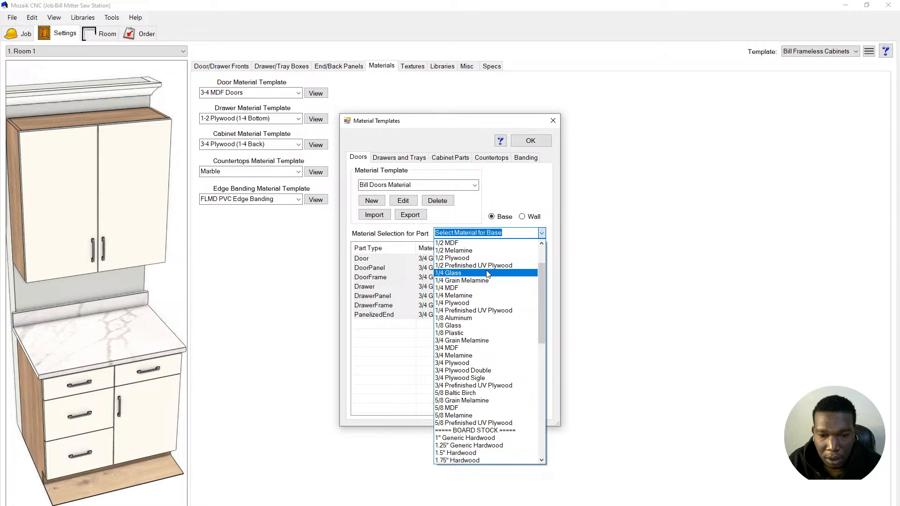
scroll(488, 274, "up", 2)
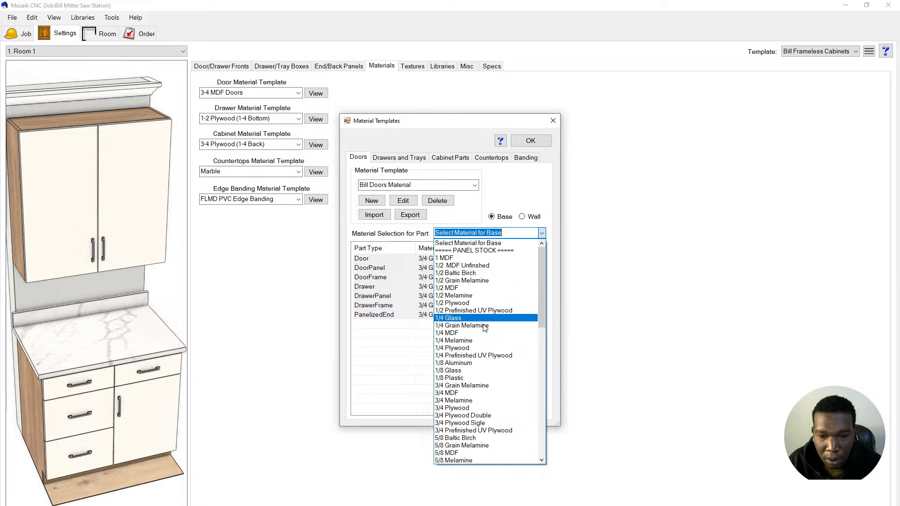
left_click(469, 418)
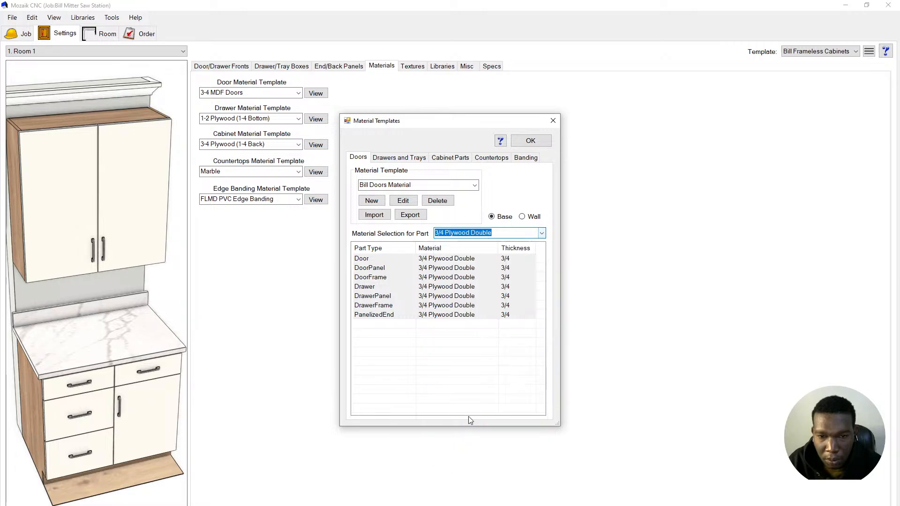
left_click(464, 381)
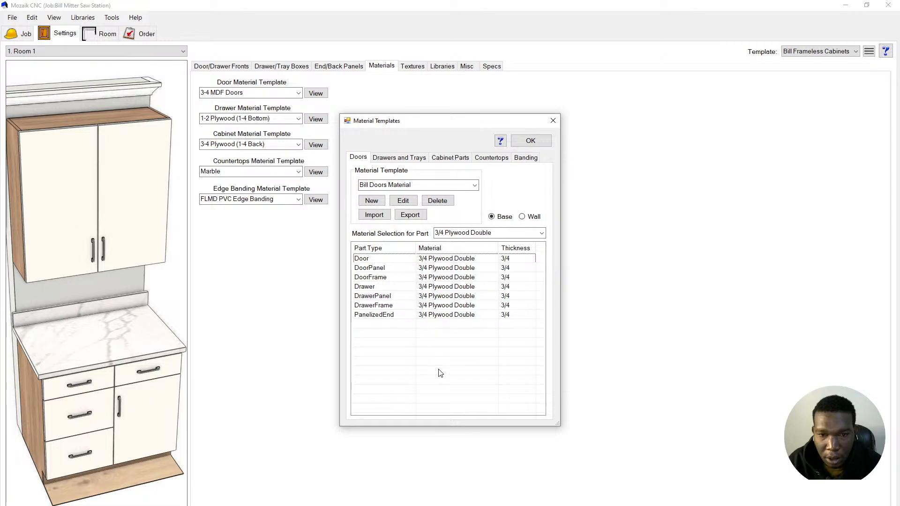
- Make Bill Doors Material the job's door material template, then reopen Material Templates
left_click(531, 146)
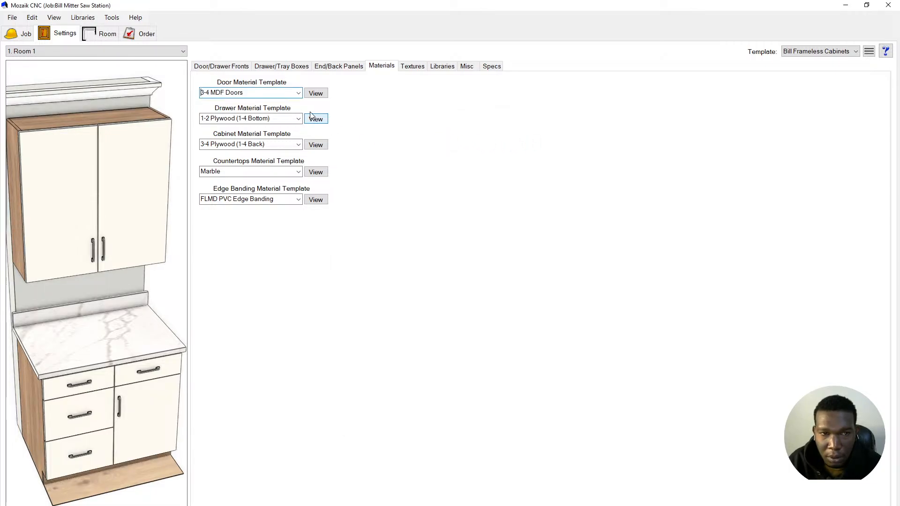
left_click(300, 95)
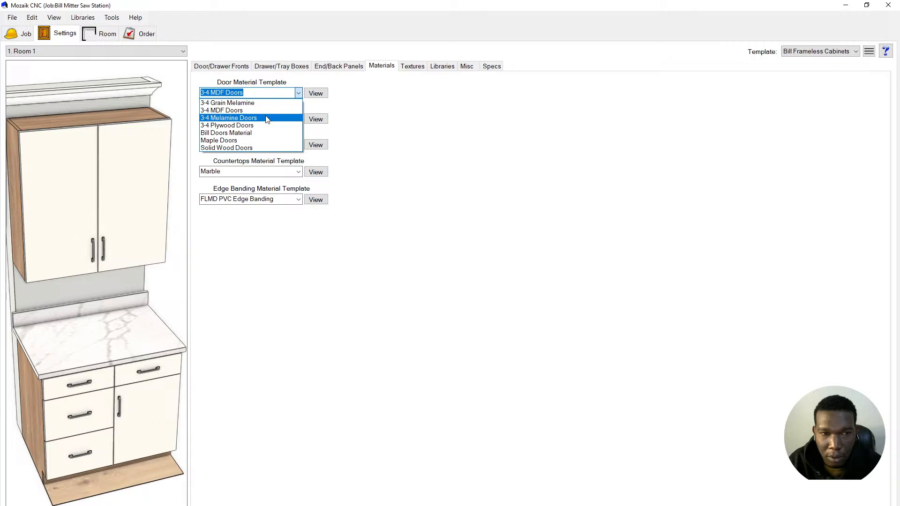
left_click(265, 133)
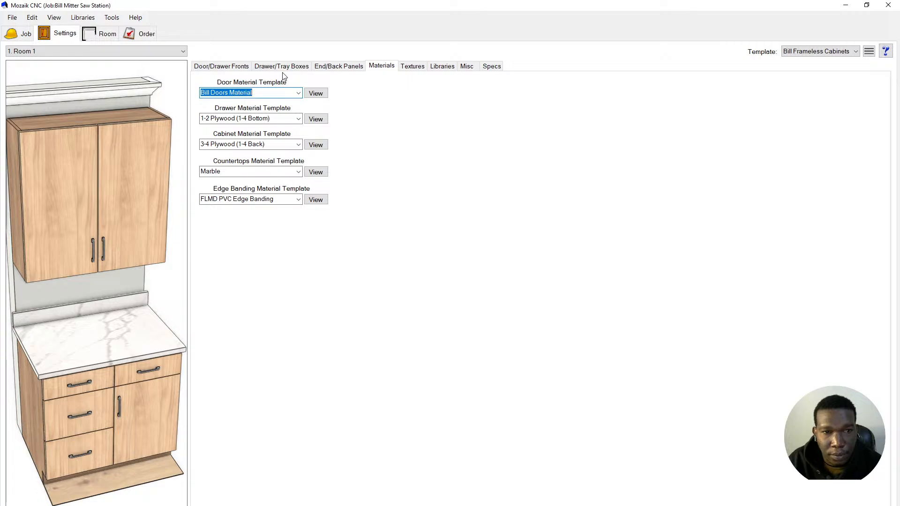
left_click(80, 17)
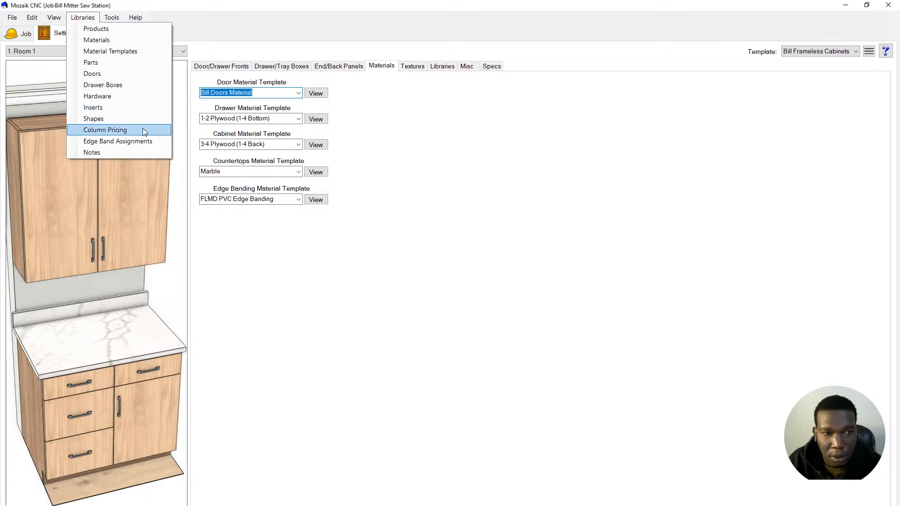
left_click(141, 53)
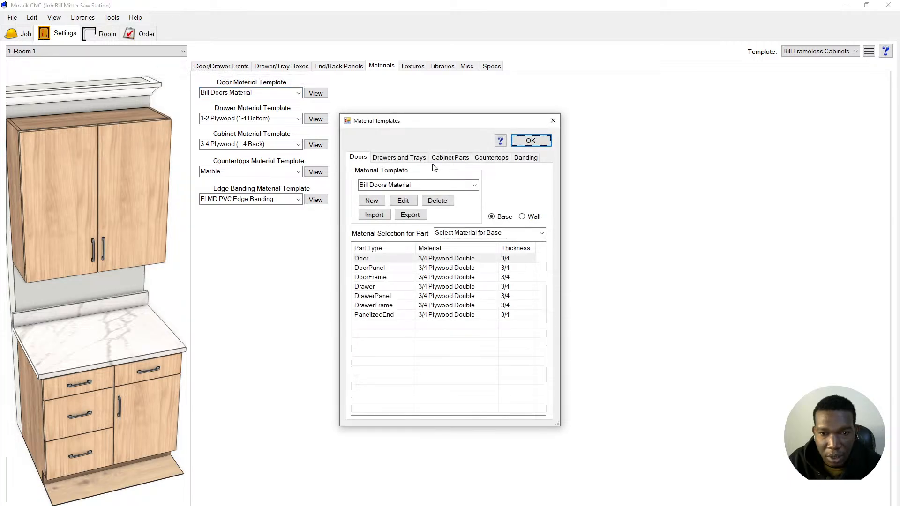
- Create a new drawers and trays template named 'Bill Drawers and trays Material'
left_click(405, 159)
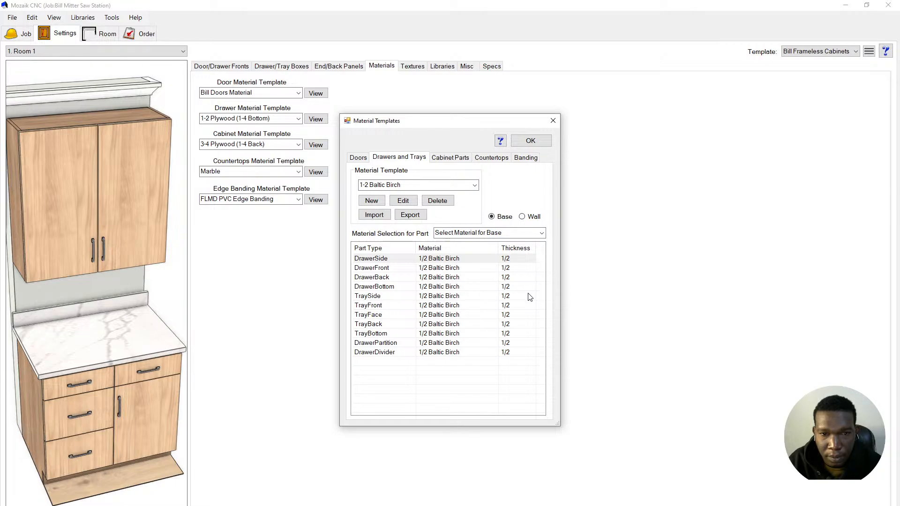
left_click(460, 355, "shift")
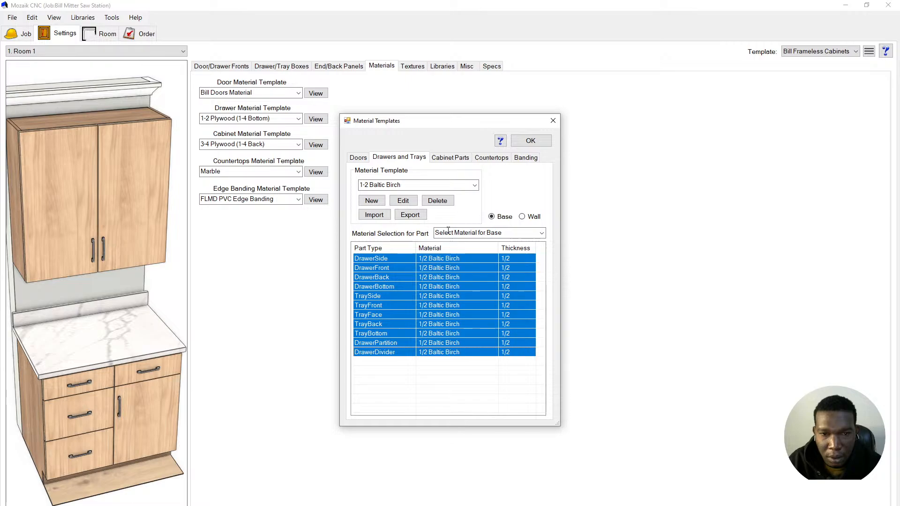
left_click(381, 200)
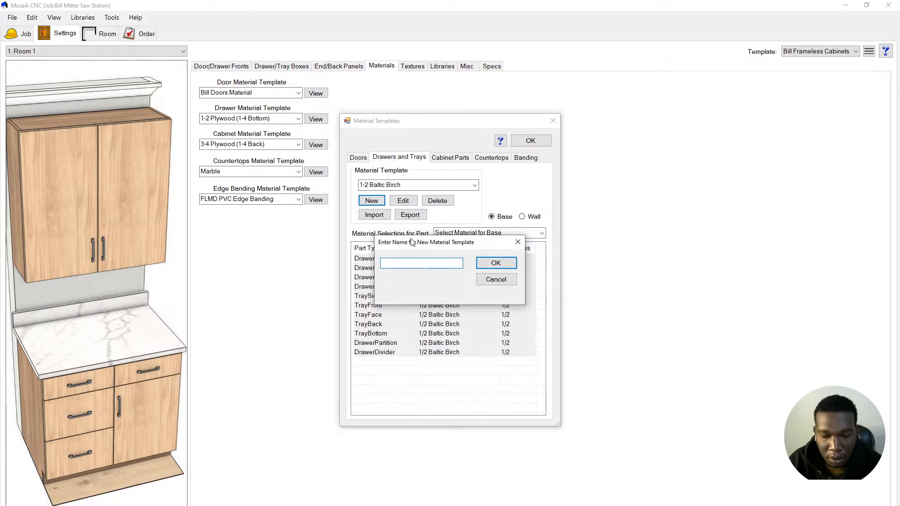
type("Bill Do")
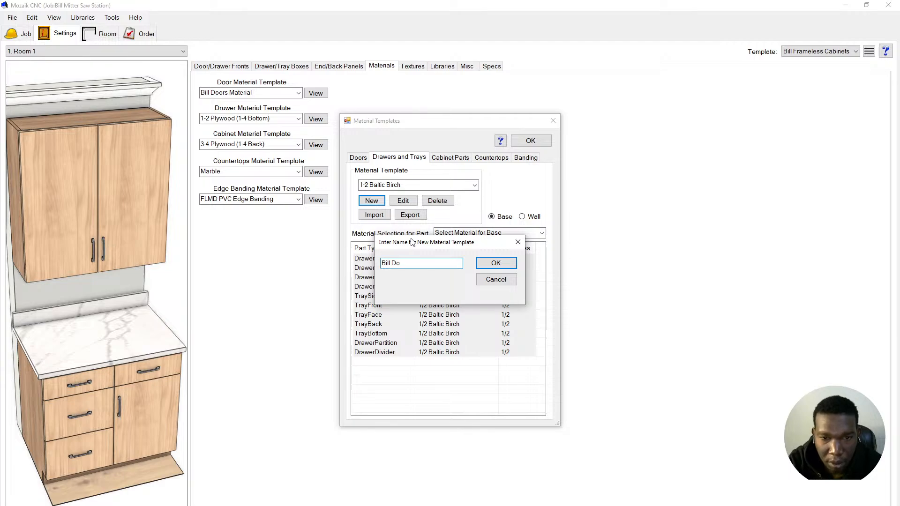
type("awers and tary")
key("BackSpace")
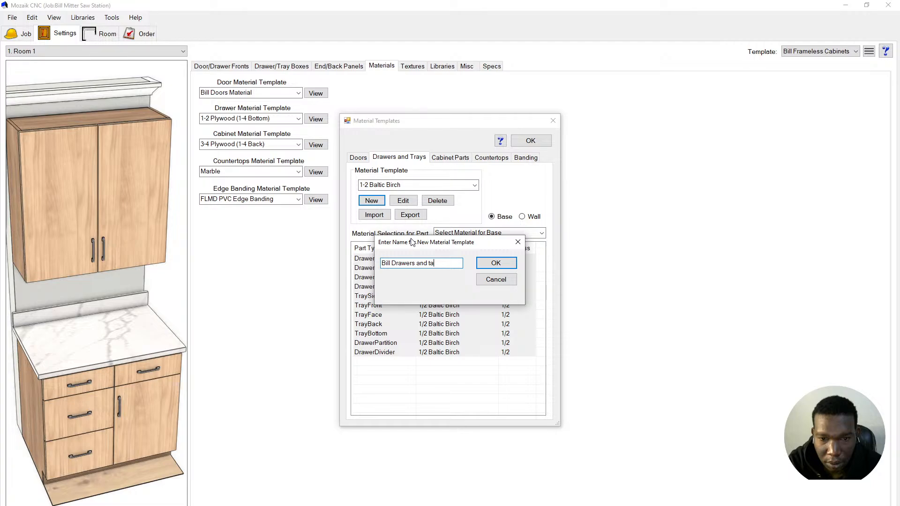
type("r")
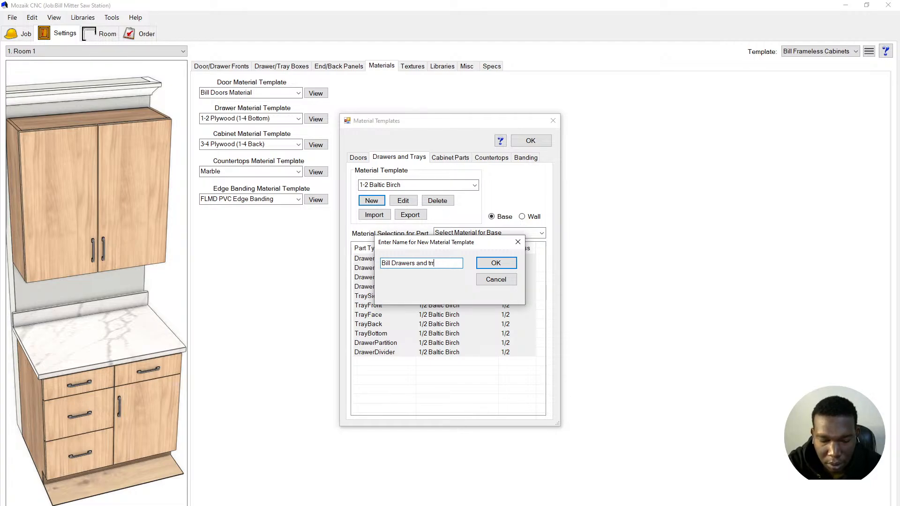
type("ysays")
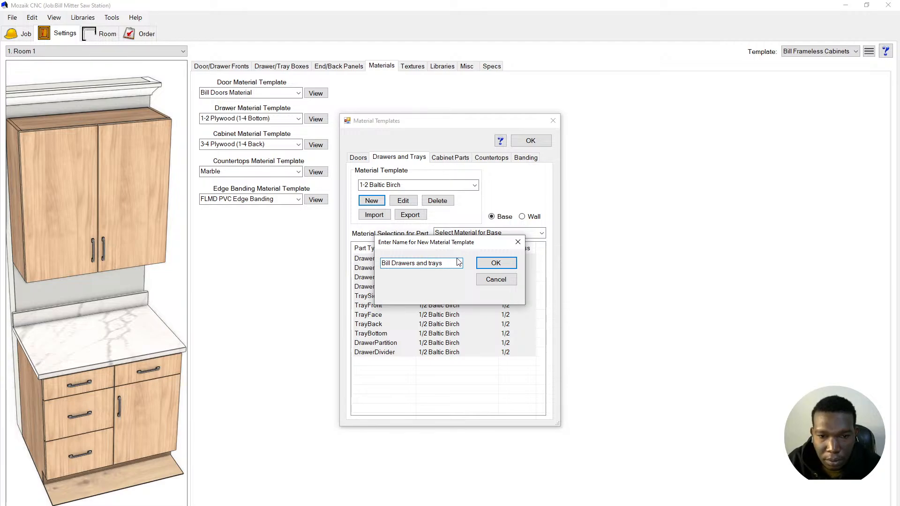
type(" Material")
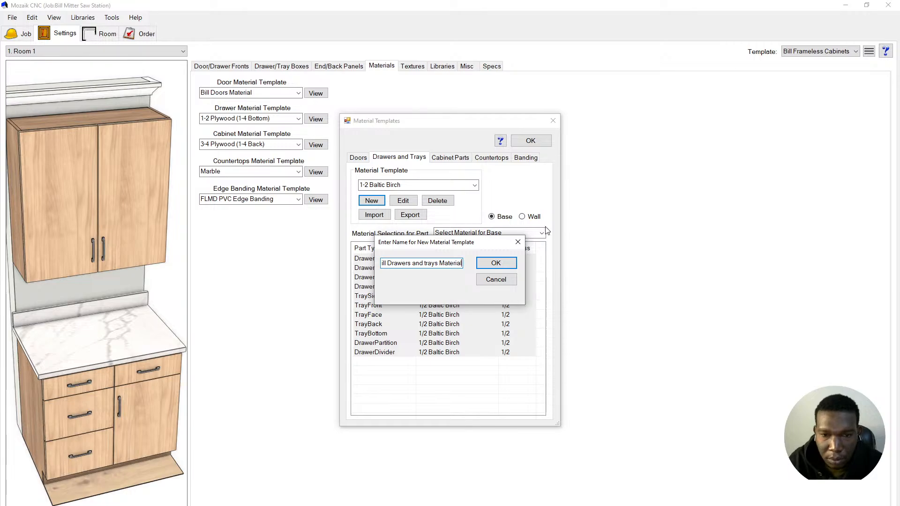
left_click(487, 264)
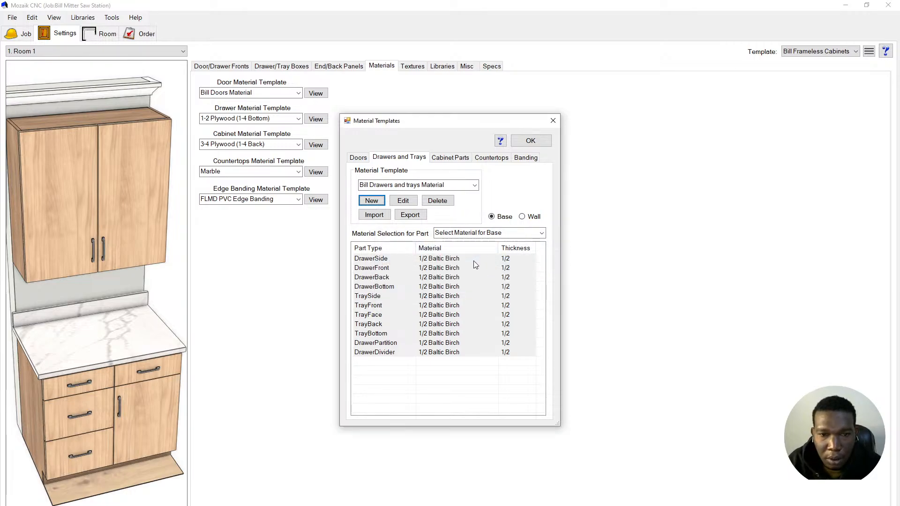
- Set all eleven drawer and tray parts to 3/4 Plywood Double
left_click(443, 260)
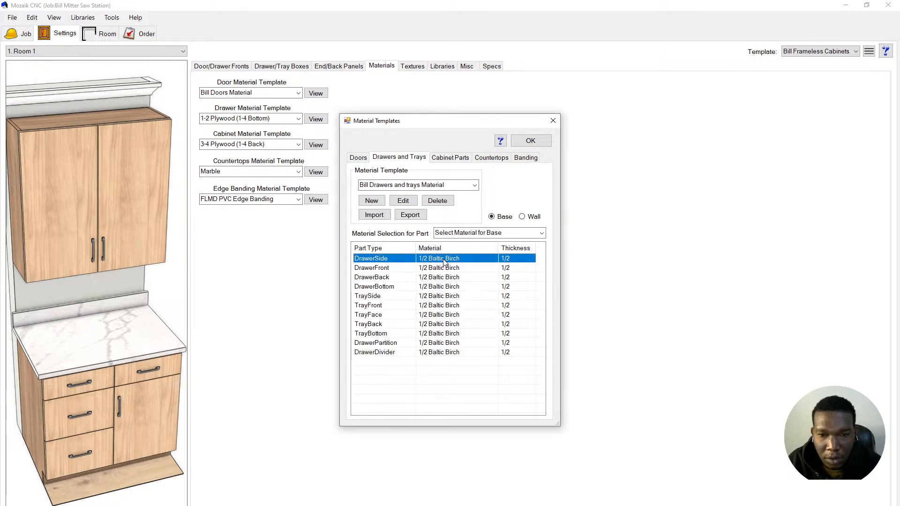
left_click(453, 355, "shift")
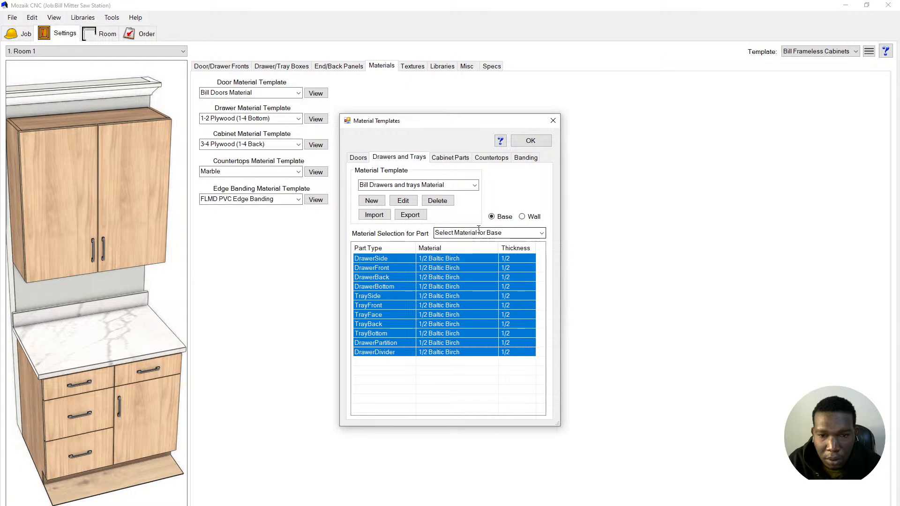
left_click(496, 233)
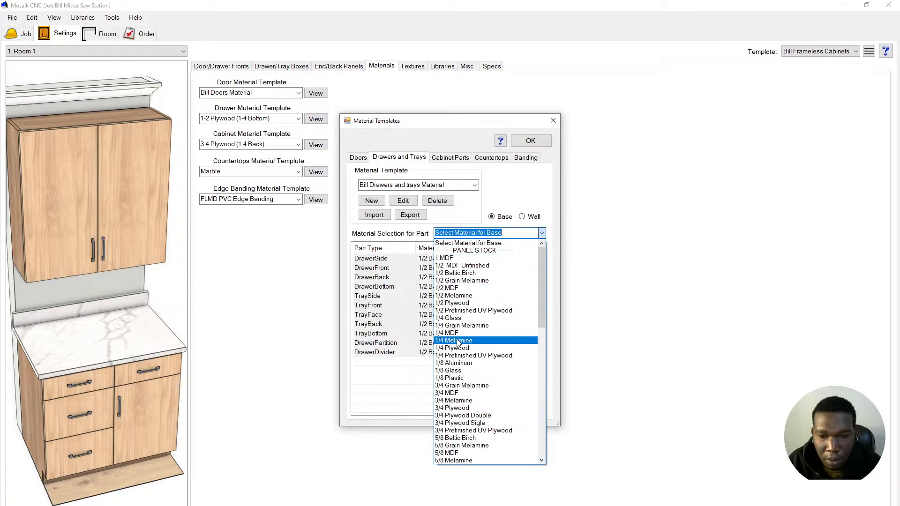
scroll(472, 407, "down", 3)
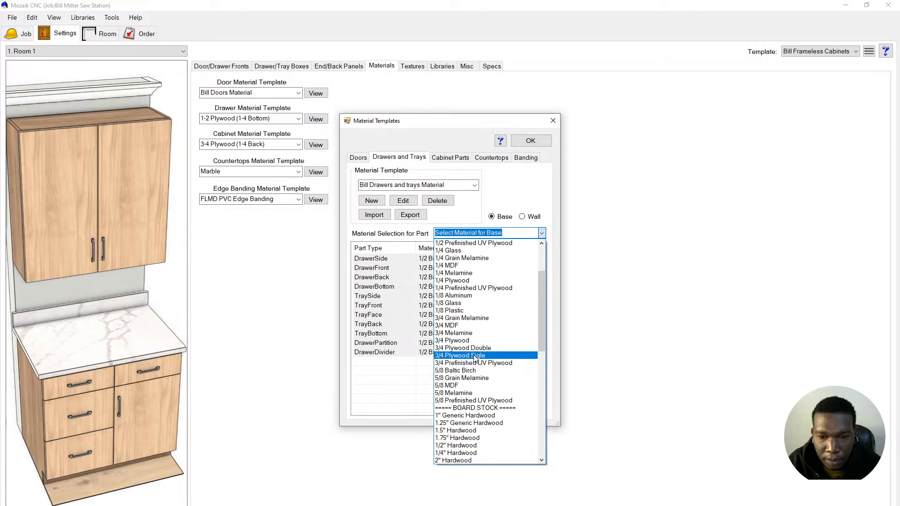
left_click(466, 348)
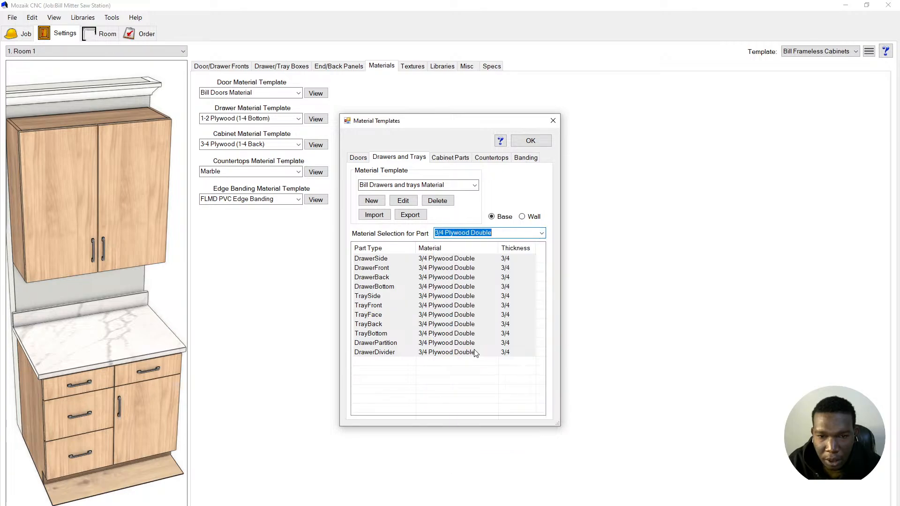
- Select TrayBottom, DrawerPartition, DrawerDivider and DrawerBottom and open their material choices
left_click(420, 336)
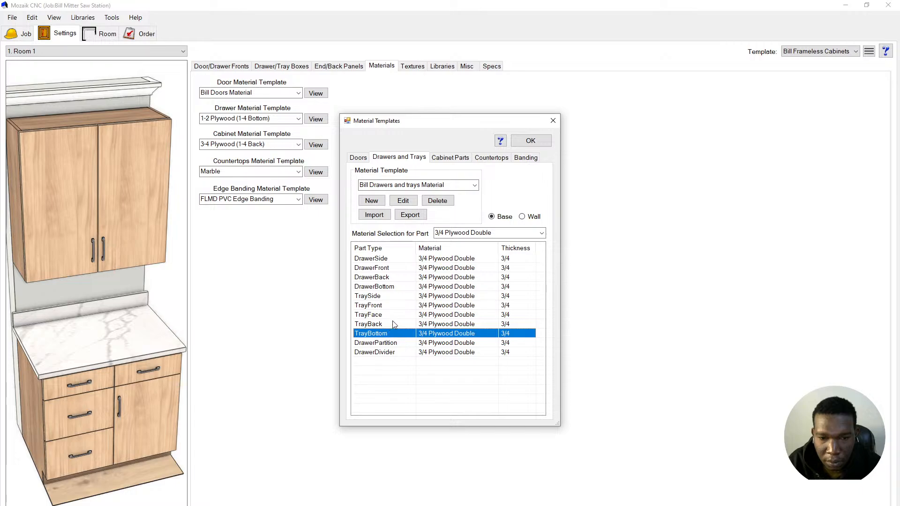
left_click(401, 344, "ctrl")
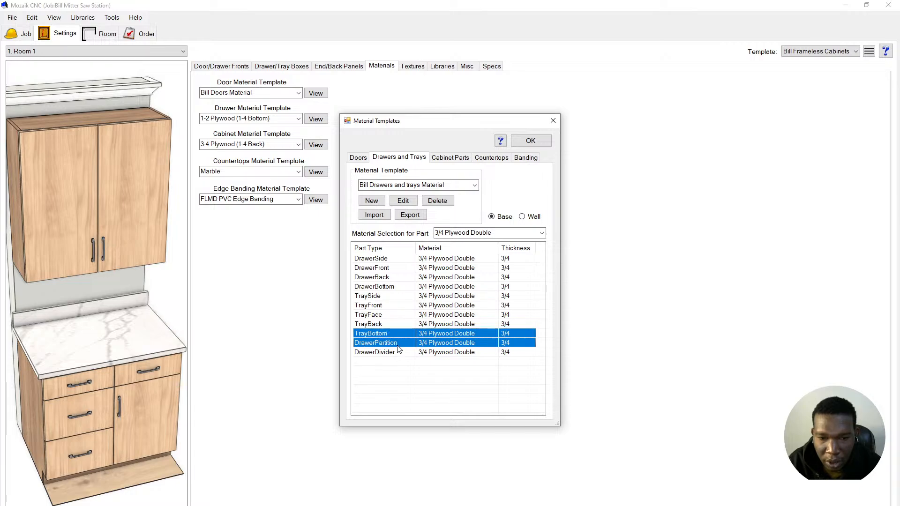
left_click(387, 355, "ctrl")
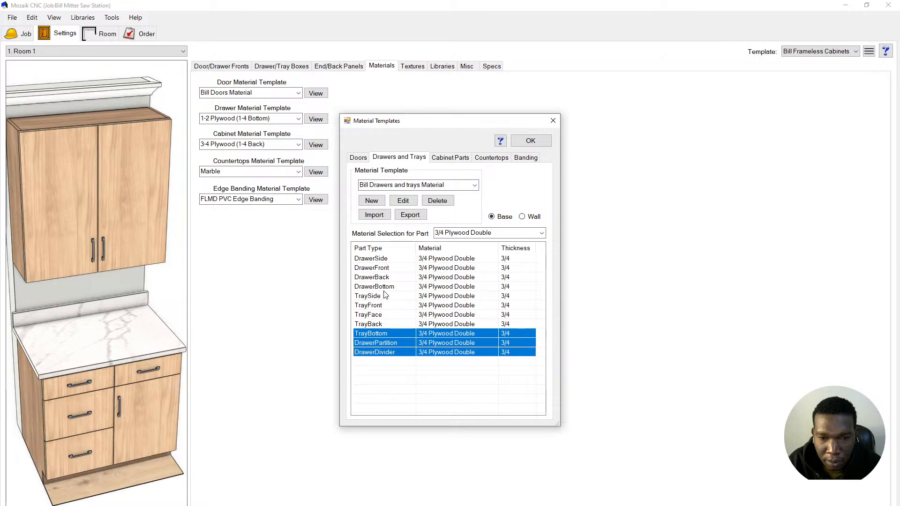
left_click(389, 287, "ctrl")
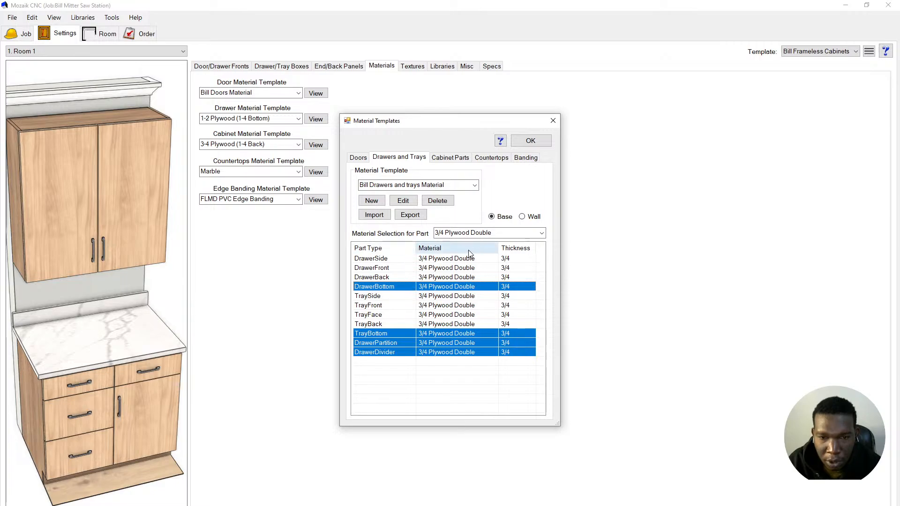
left_click(499, 235)
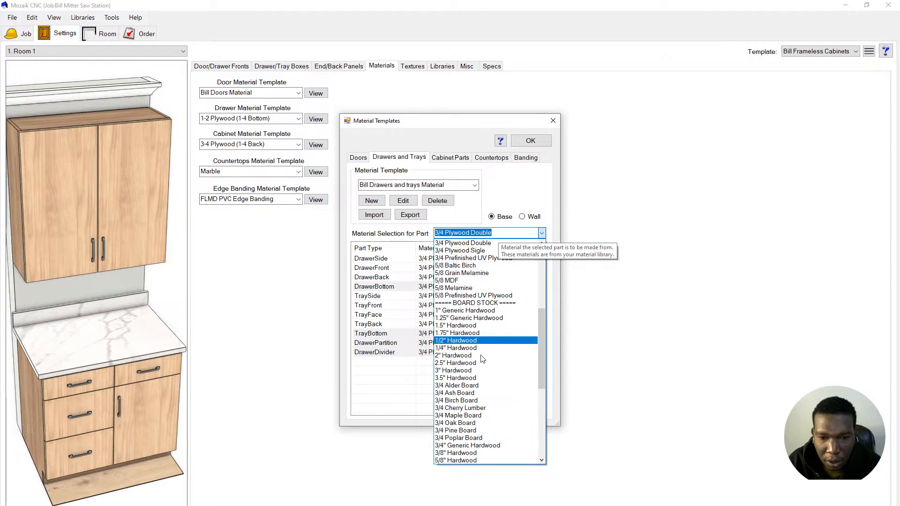
- Give the four selected parts 1/2 MDF Unfinshed and close Material Templates keeping changes
scroll(487, 384, "down", 3)
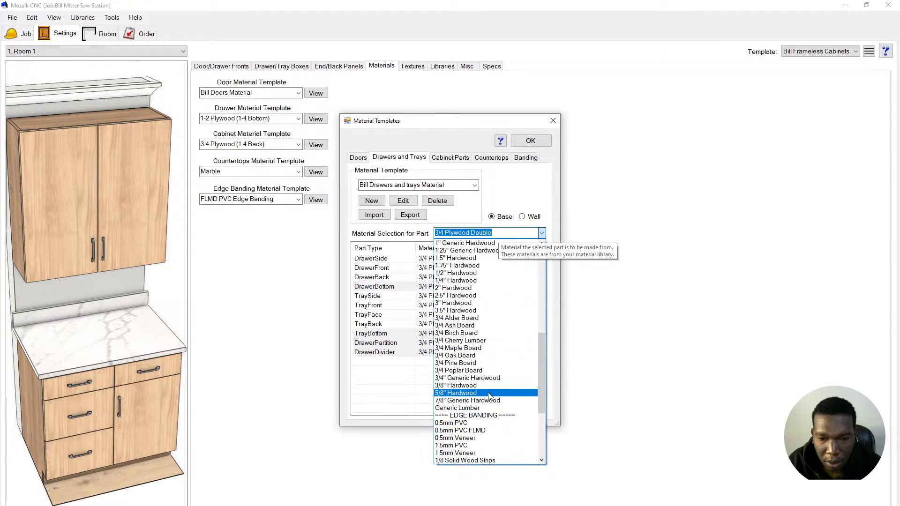
scroll(489, 398, "down", 1)
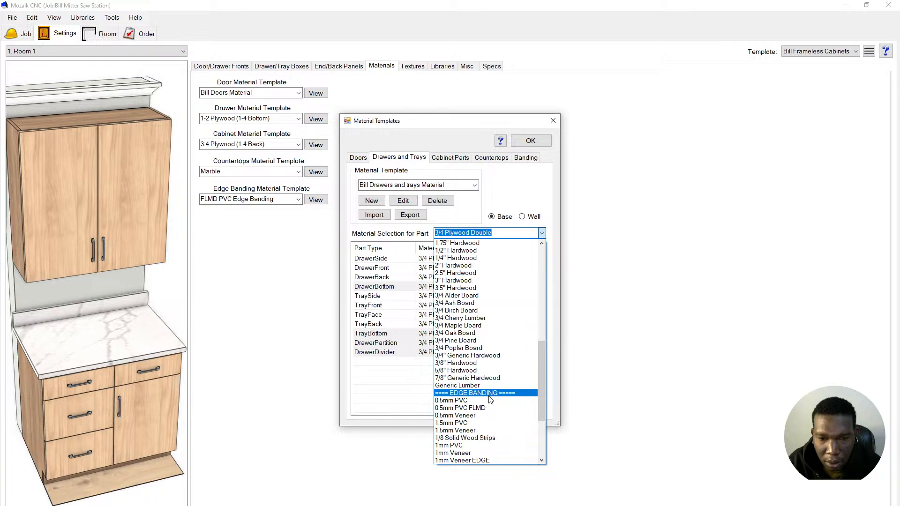
scroll(489, 398, "down", 4)
scroll(490, 398, "down", 1)
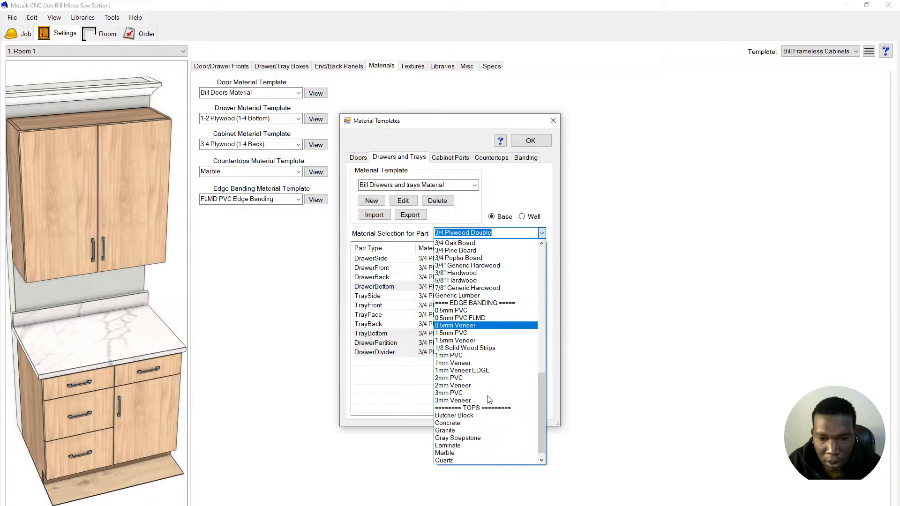
scroll(489, 398, "up", 3)
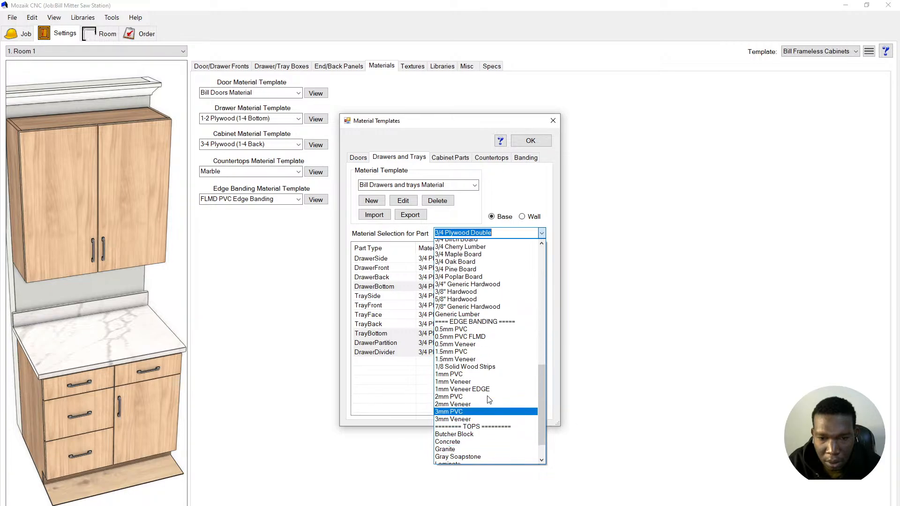
scroll(476, 357, "up", 1)
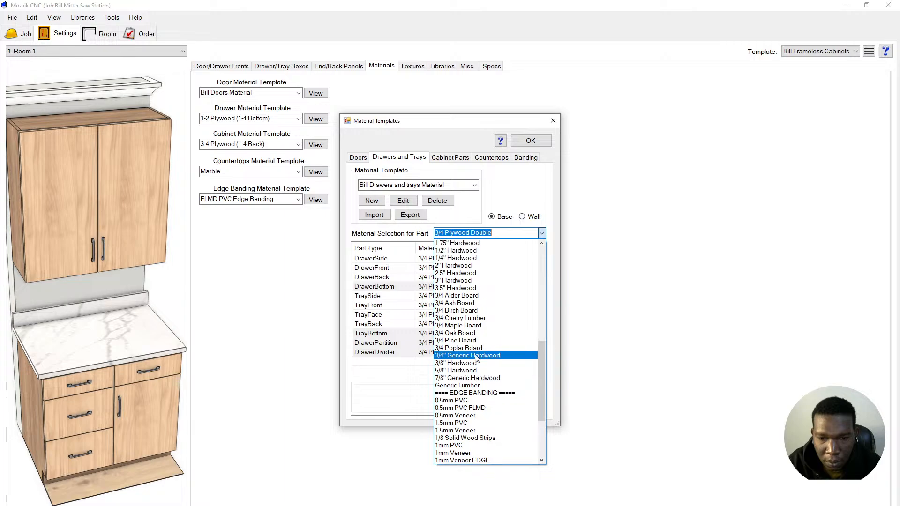
scroll(476, 358, "up", 2)
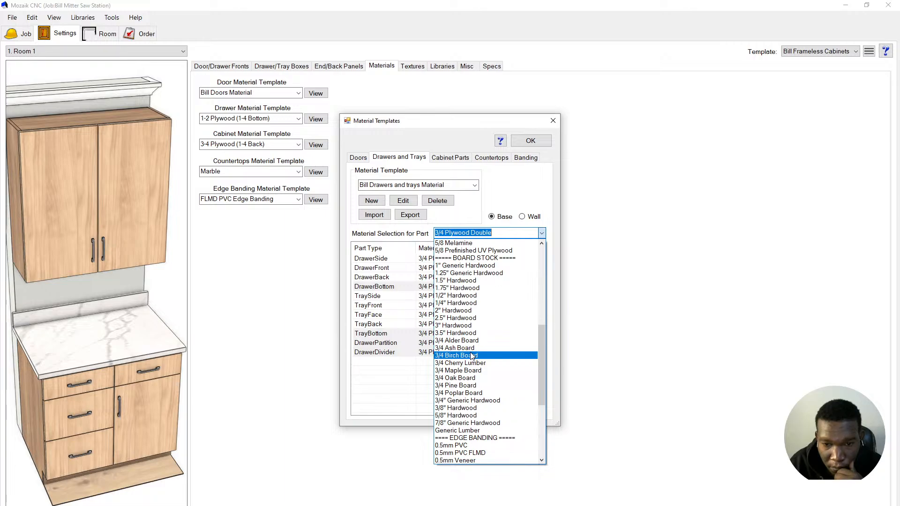
scroll(471, 356, "up", 3)
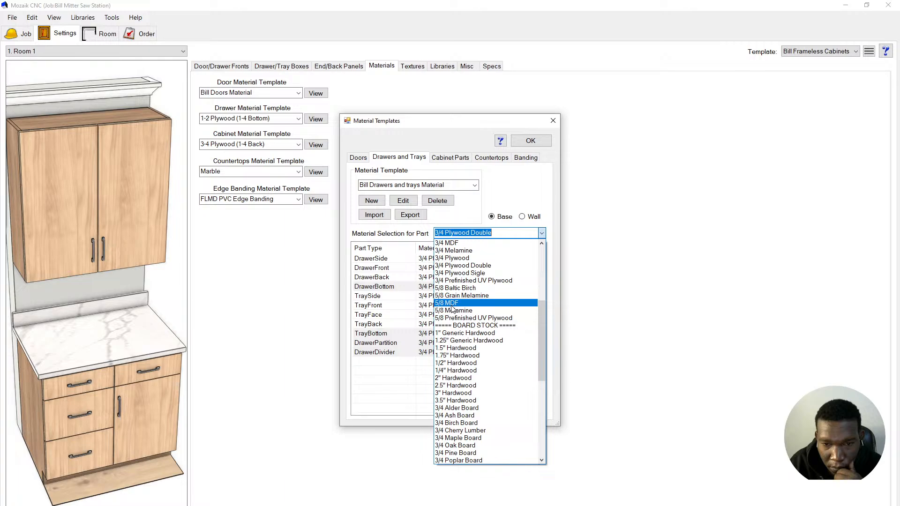
scroll(451, 310, "up", 2)
scroll(452, 308, "up", 1)
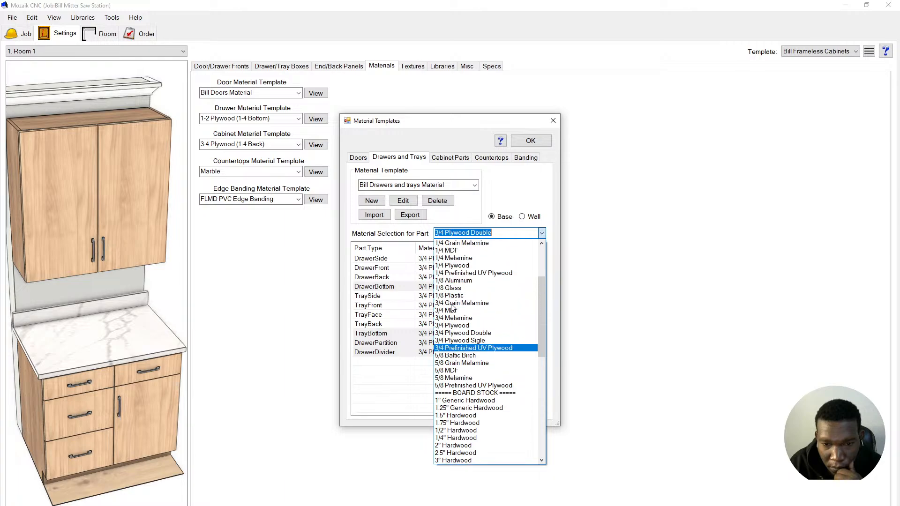
scroll(451, 308, "up", 3)
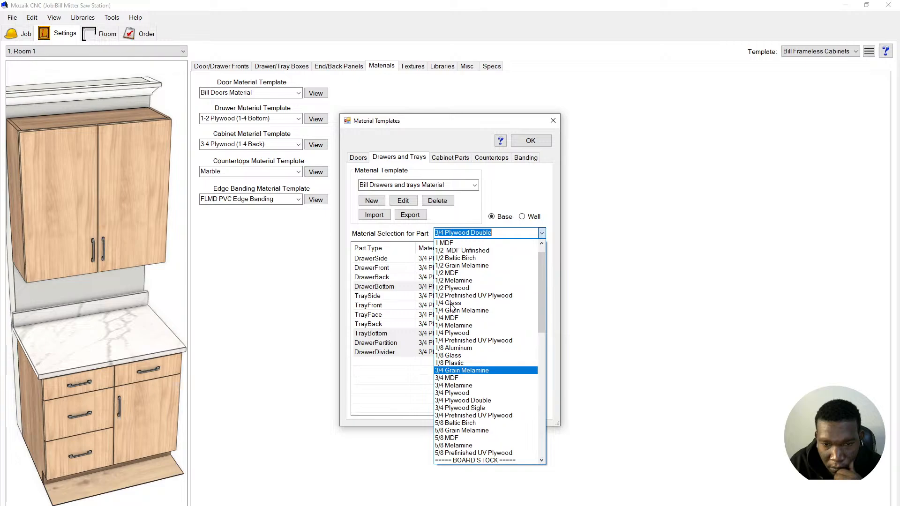
scroll(475, 317, "up", 1)
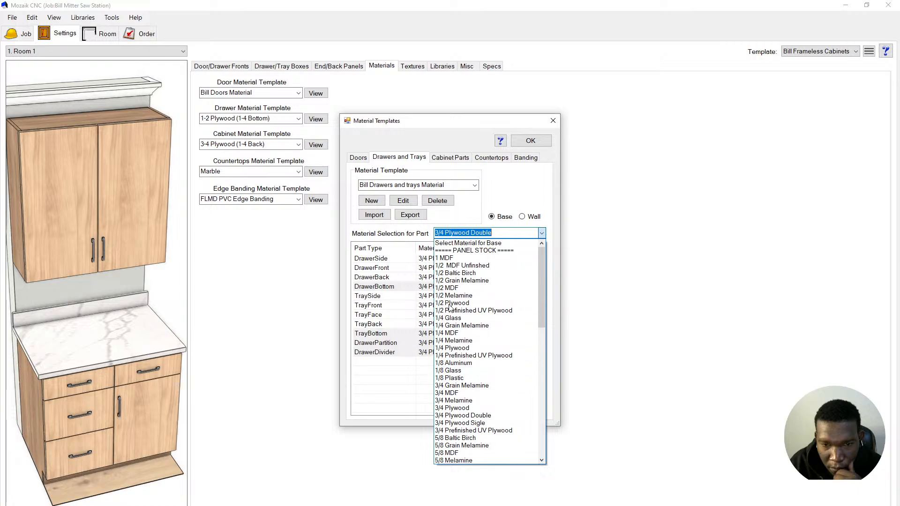
left_click(444, 266)
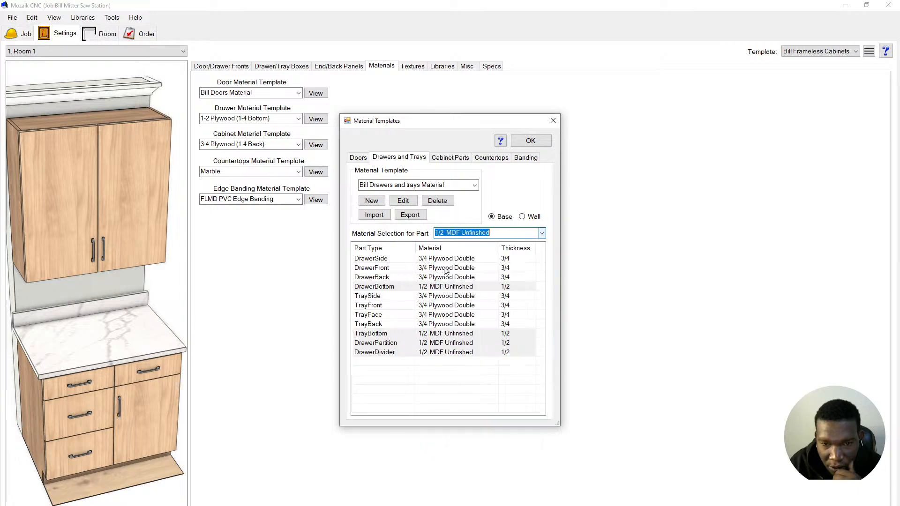
left_click(450, 378)
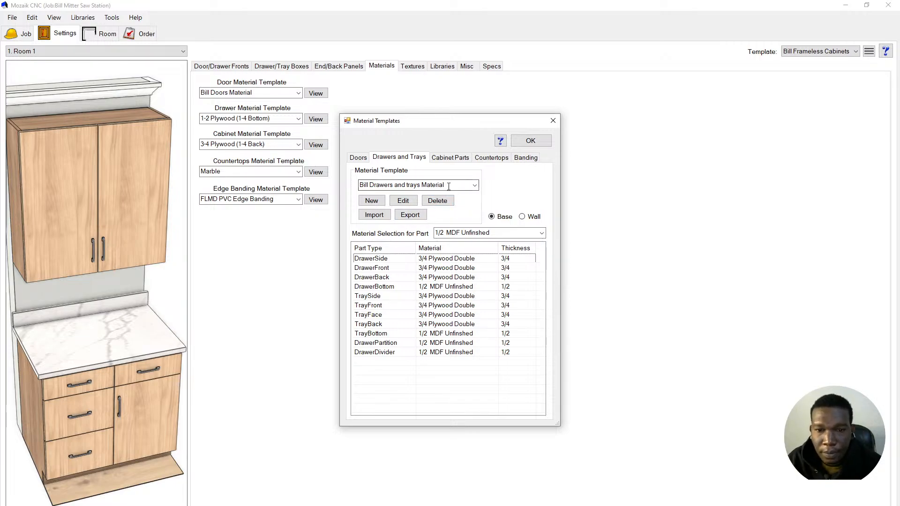
left_click(532, 141)
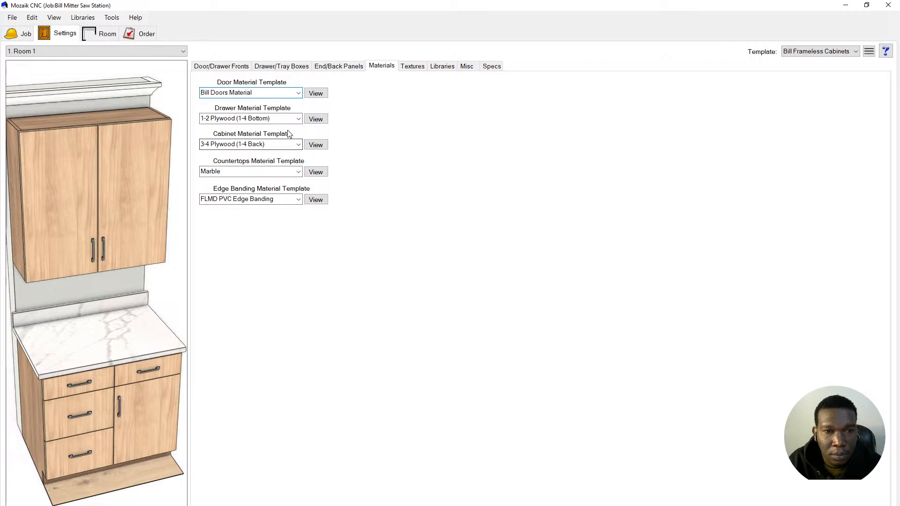
- Change the Drawer Material Template from 1-2 Plywood (1-4 Bottom) to Bill Drawers and trays Material
left_click(298, 119)
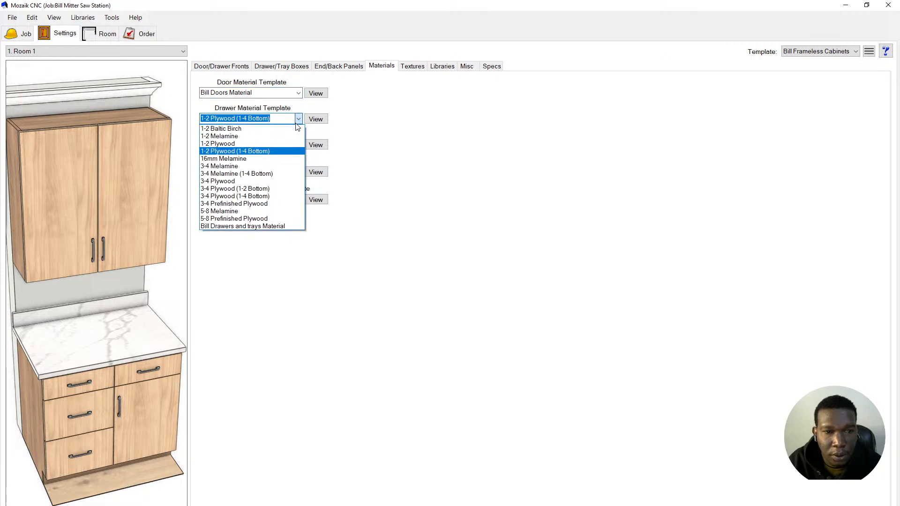
left_click(283, 227)
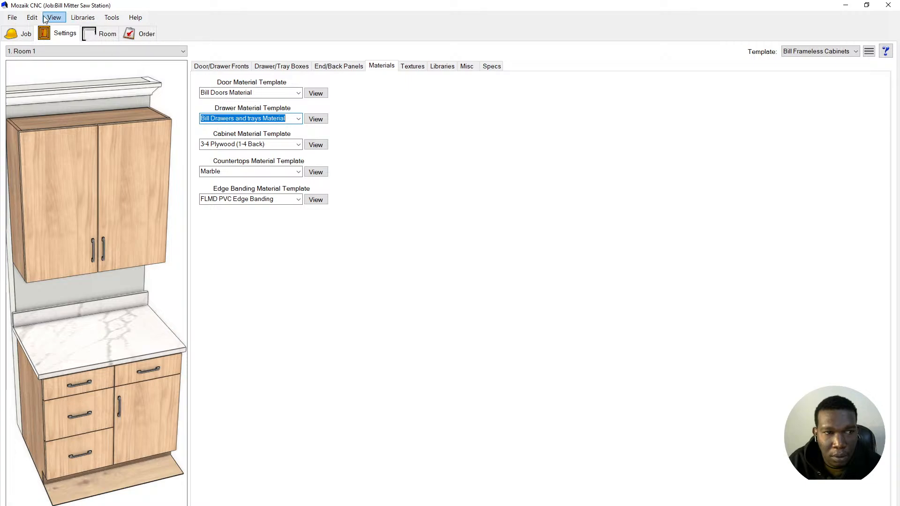
left_click(83, 18)
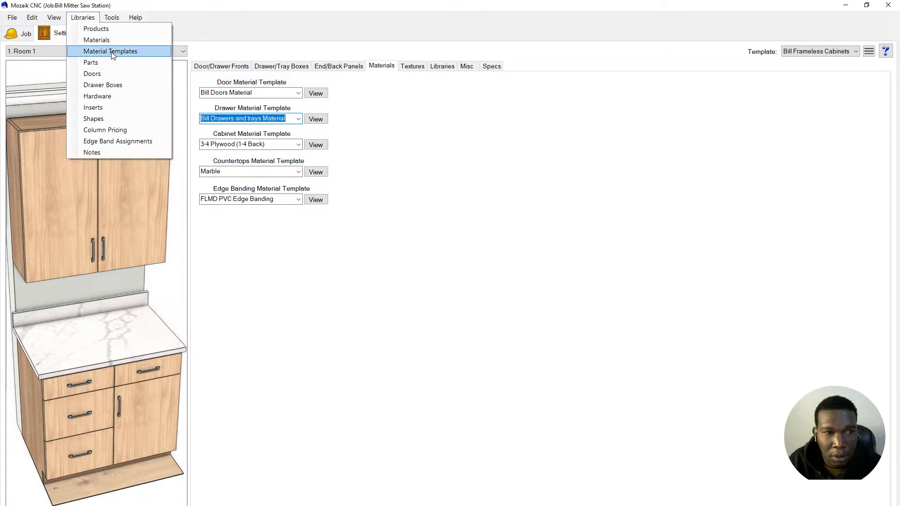
- Create a new Cabinet Parts material template named 'Bill Cabinets Material'
left_click(96, 40)
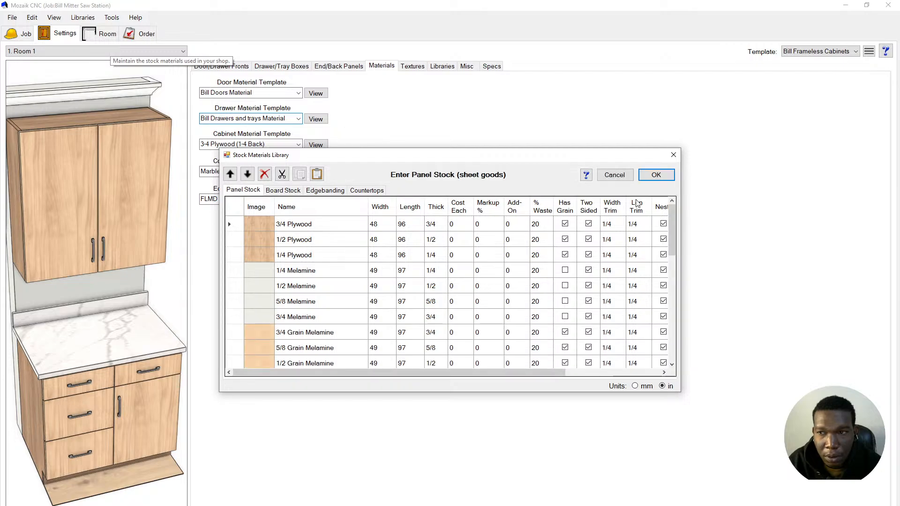
left_click(656, 175)
left_click(82, 17)
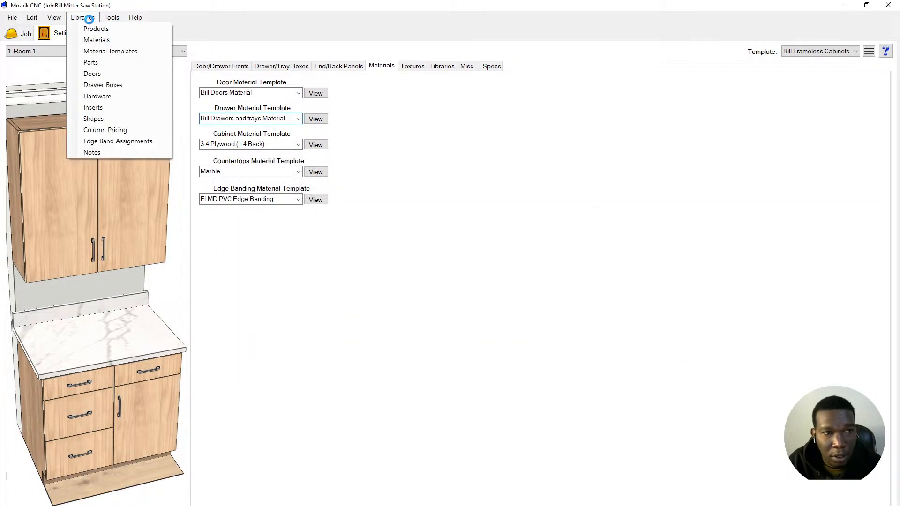
left_click(108, 52)
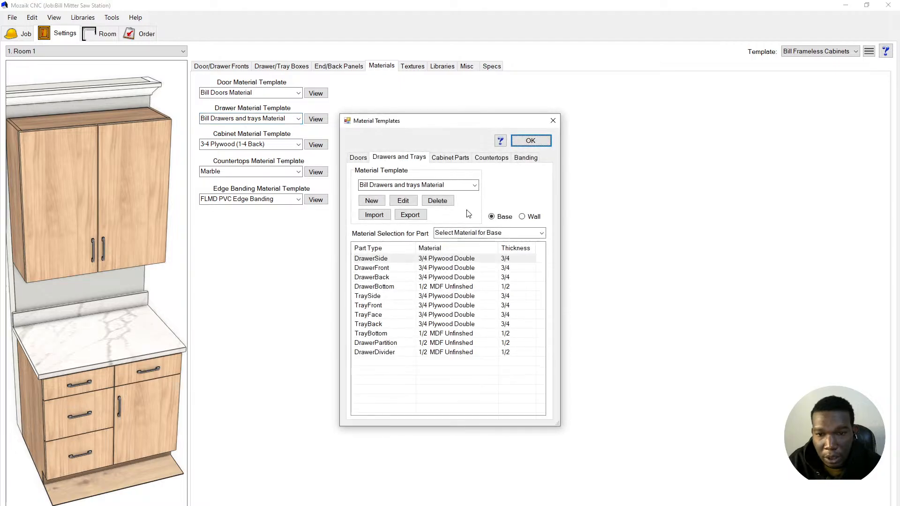
left_click(452, 162)
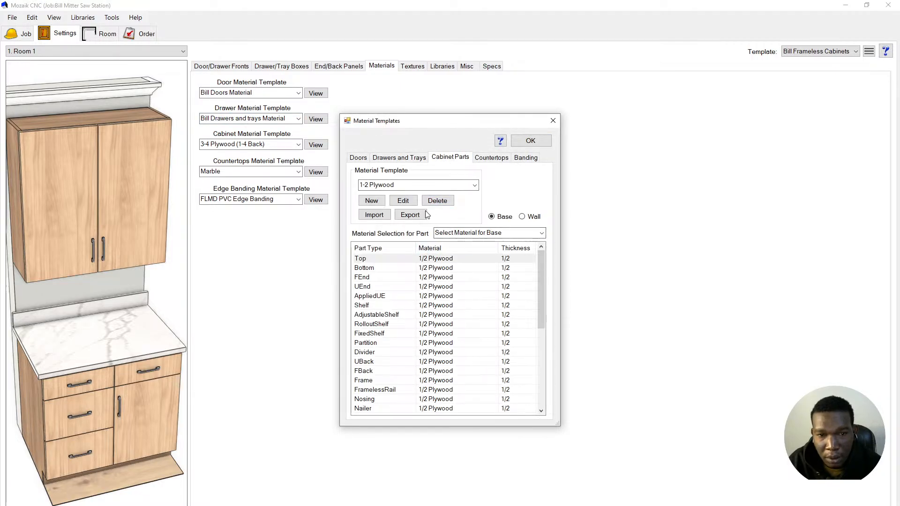
left_click(381, 206)
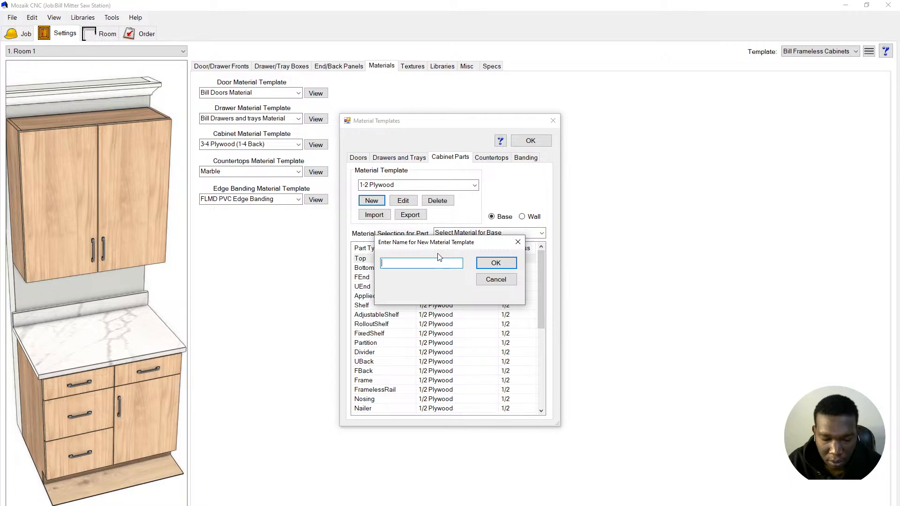
type("Bill Cabinet")
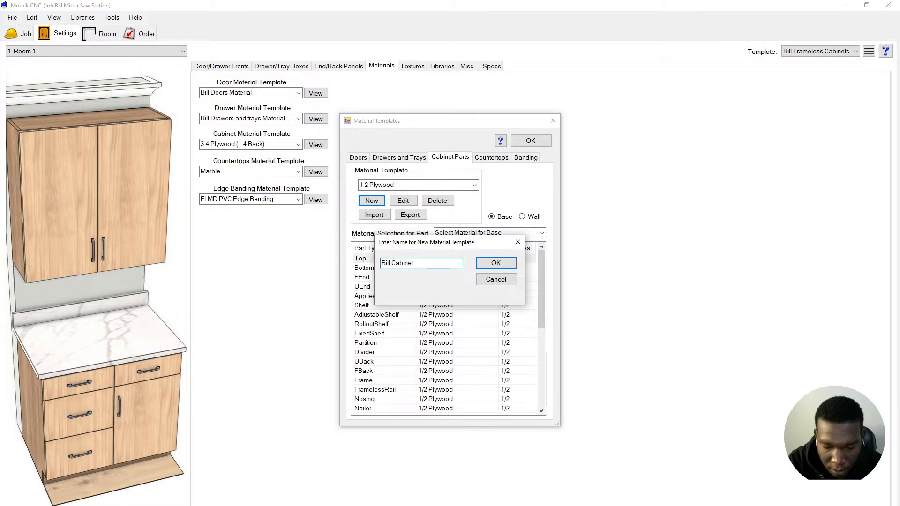
type("s Materi")
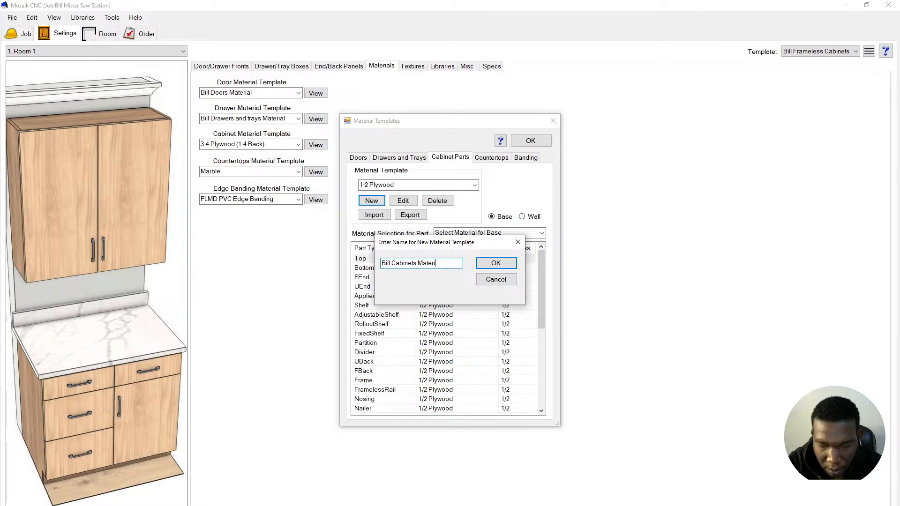
type("al")
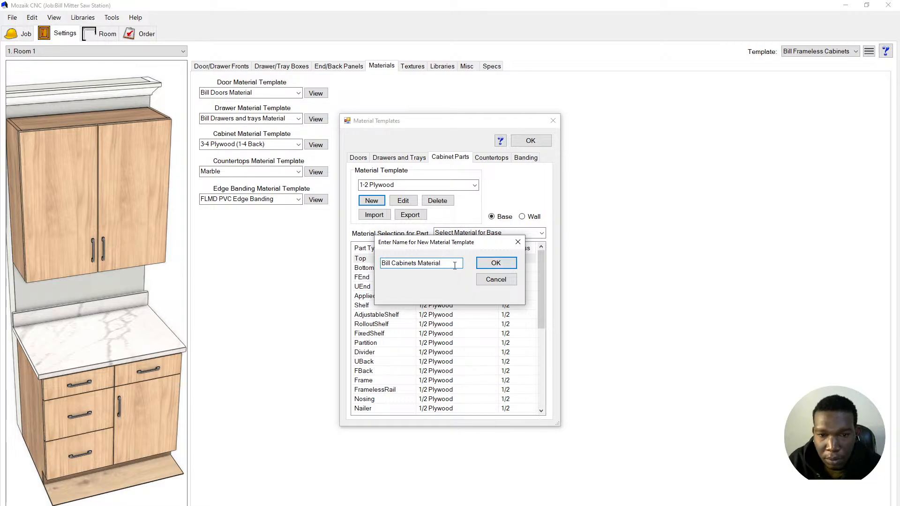
left_click(490, 265)
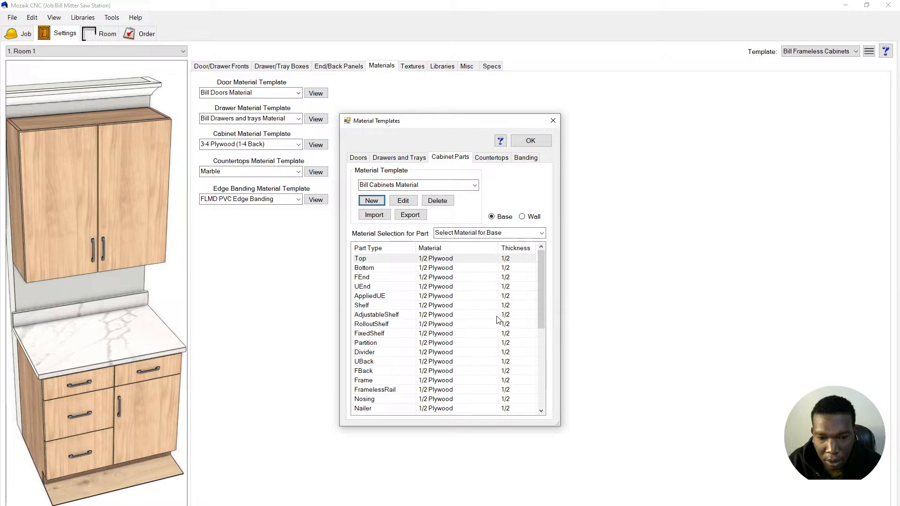
- Set every part in Bill Cabinets Material to 3/4 Plywood Double
scroll(498, 326, "down", 8)
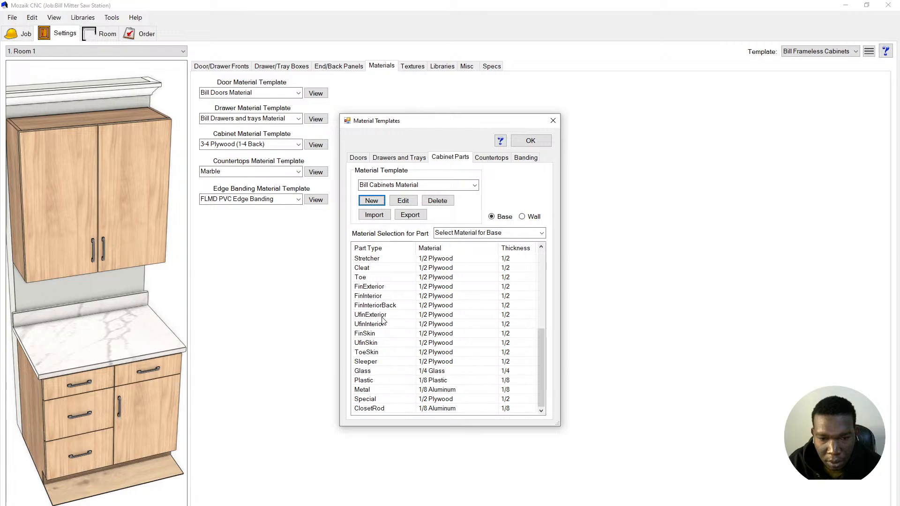
left_click(425, 372)
left_click(432, 364)
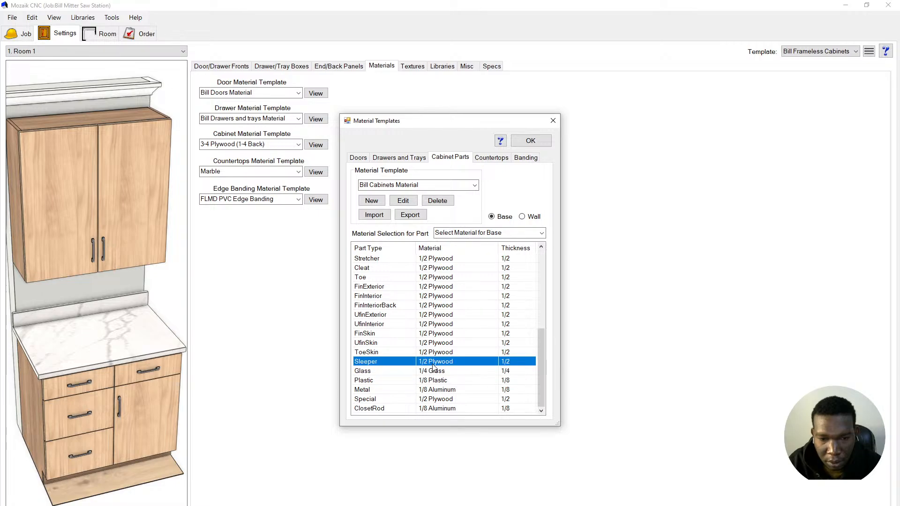
scroll(431, 366, "up", 6)
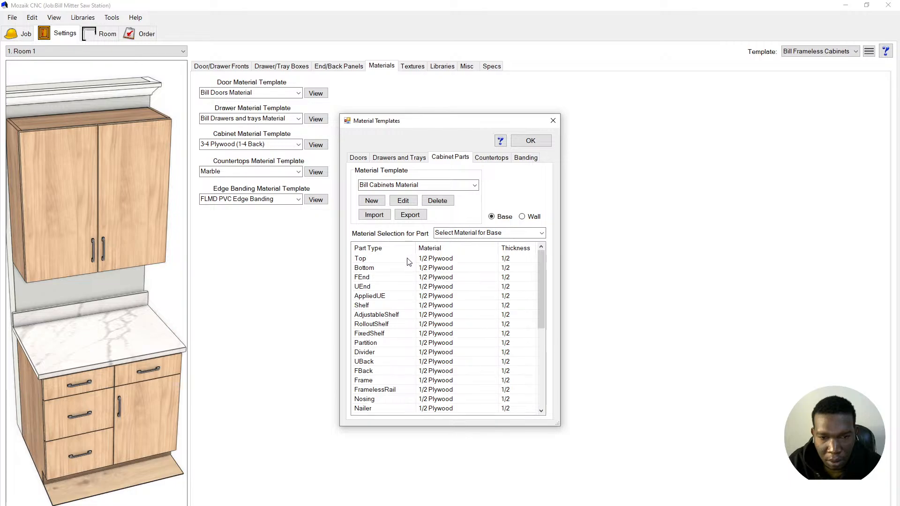
key("ctrl+a")
left_click(485, 233)
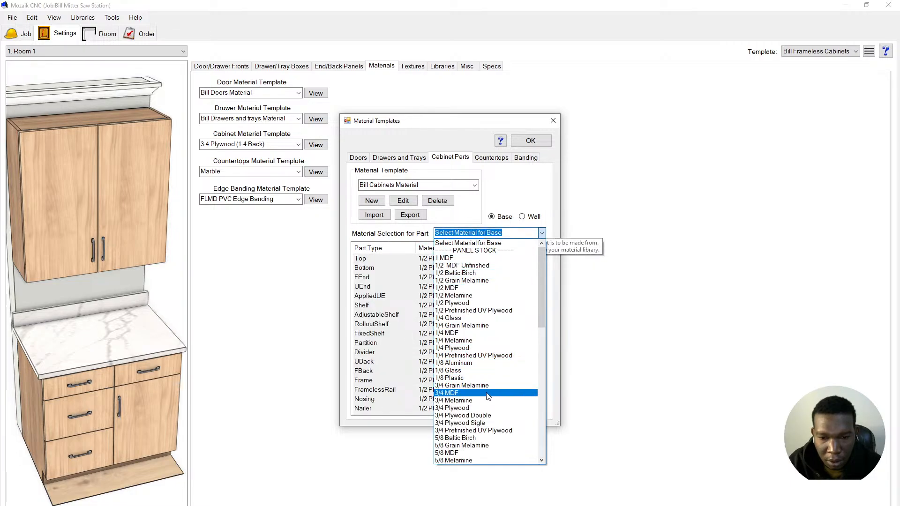
left_click(485, 417)
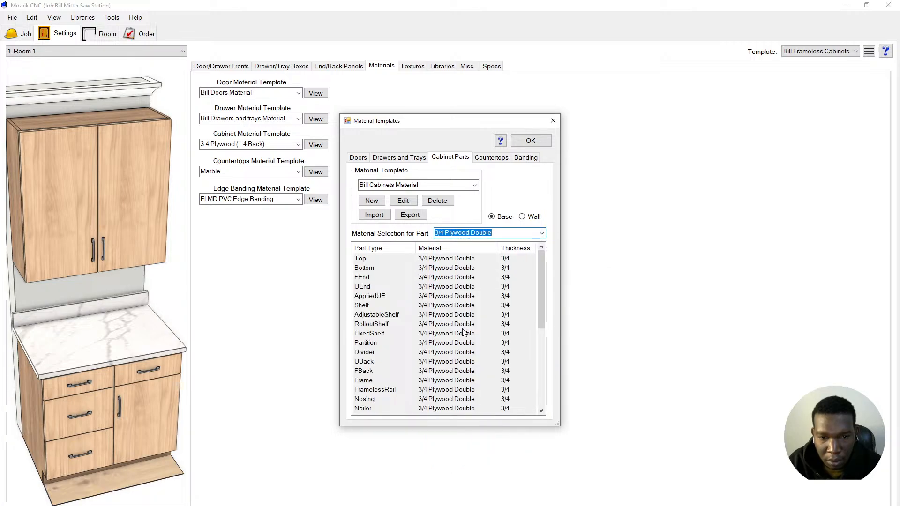
- Change the UBack and FBack parts to 1/2 MDF Unfinshed and save the templates
left_click(439, 327)
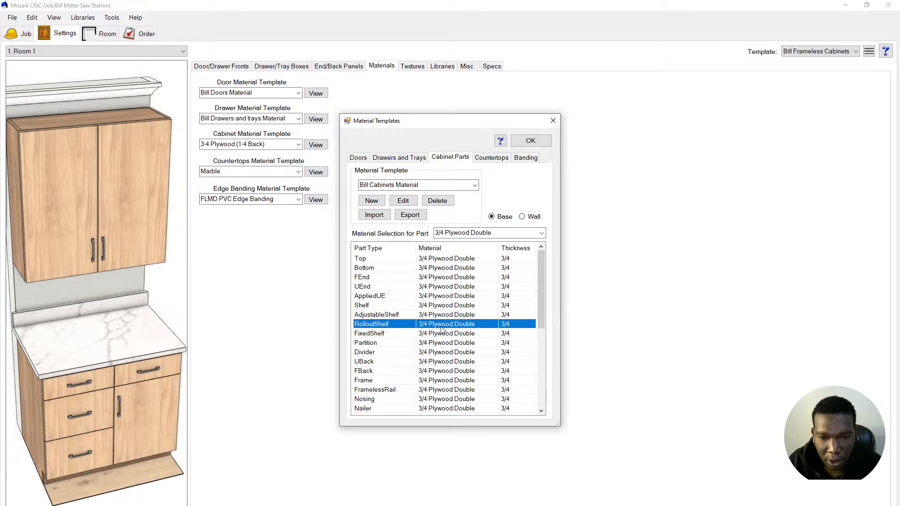
scroll(443, 331, "down", 2)
scroll(444, 337, "down", 1)
scroll(444, 337, "up", 1)
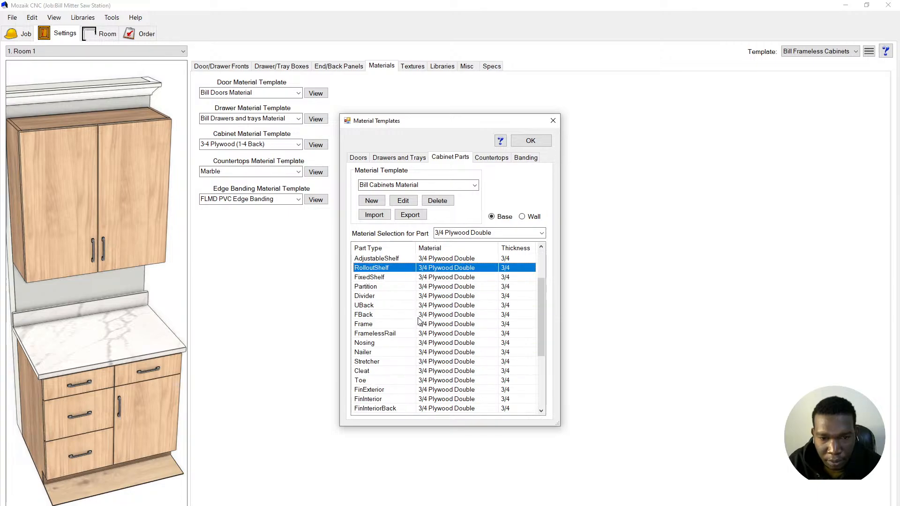
left_click(441, 306)
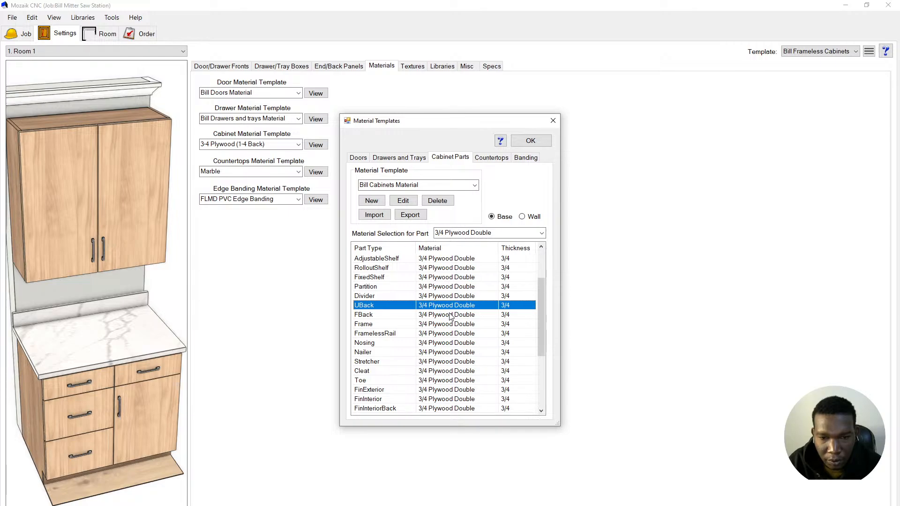
left_click(449, 315, "shift")
scroll(453, 321, "down", 1)
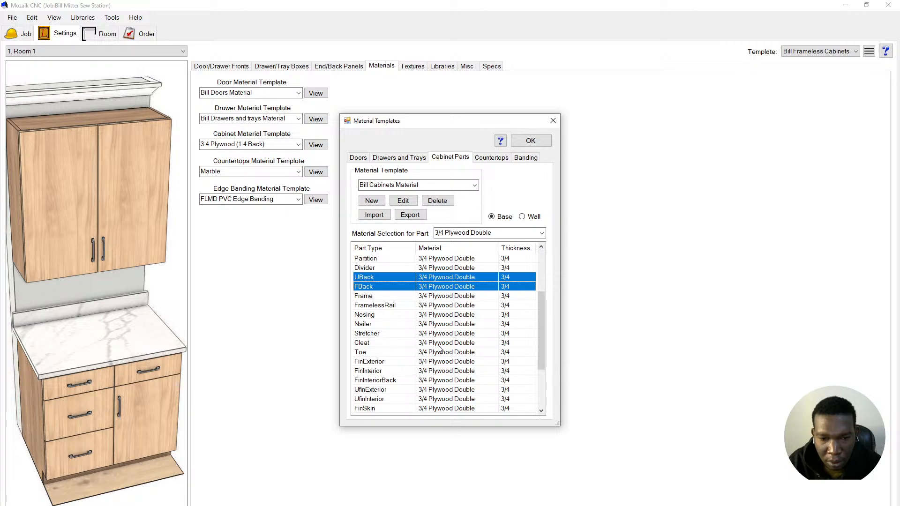
scroll(439, 352, "down", 2)
scroll(439, 355, "up", 3)
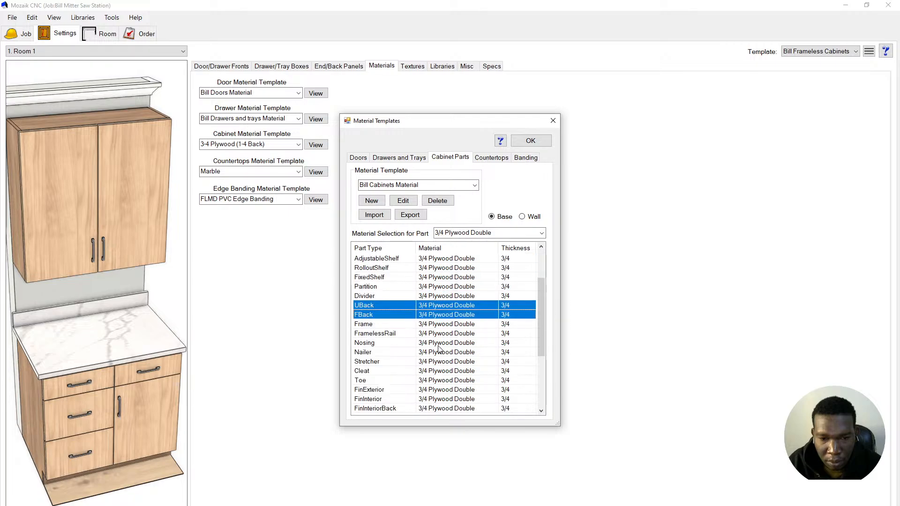
scroll(439, 348, "up", 2)
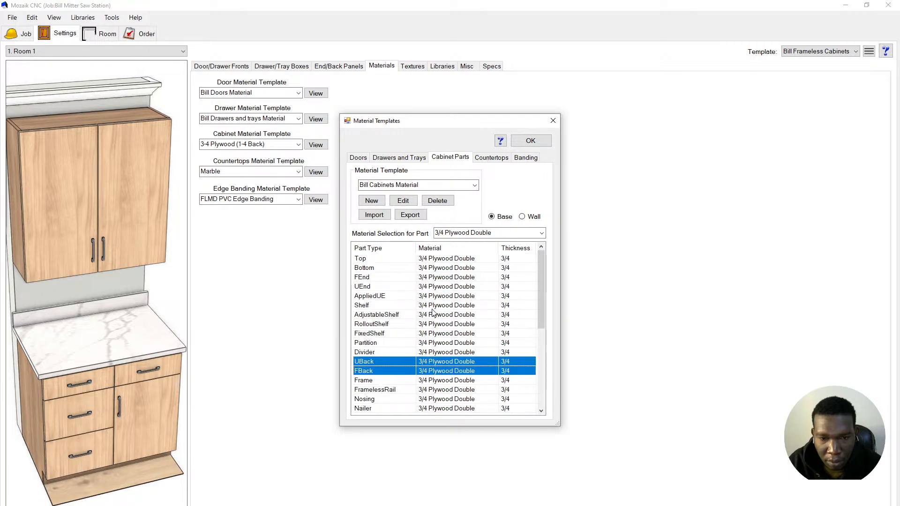
left_click(513, 235)
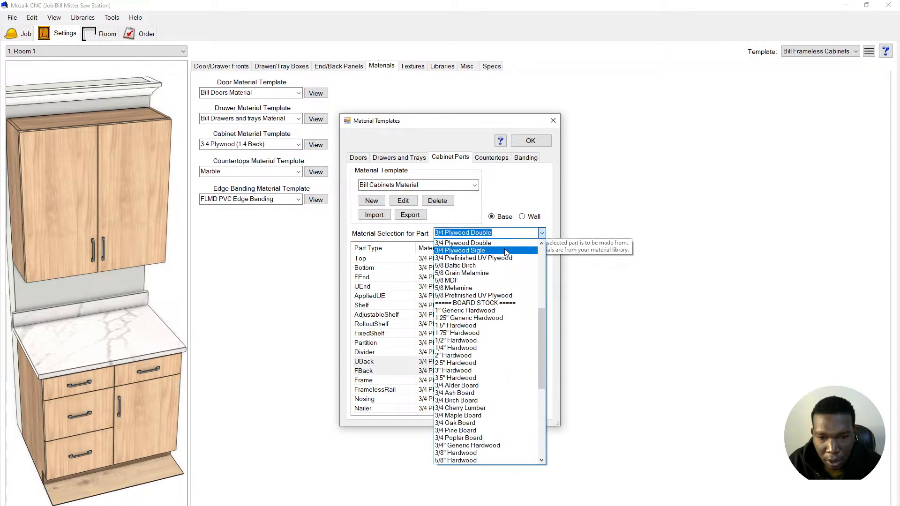
scroll(483, 309, "up", 4)
scroll(483, 298, "up", 4)
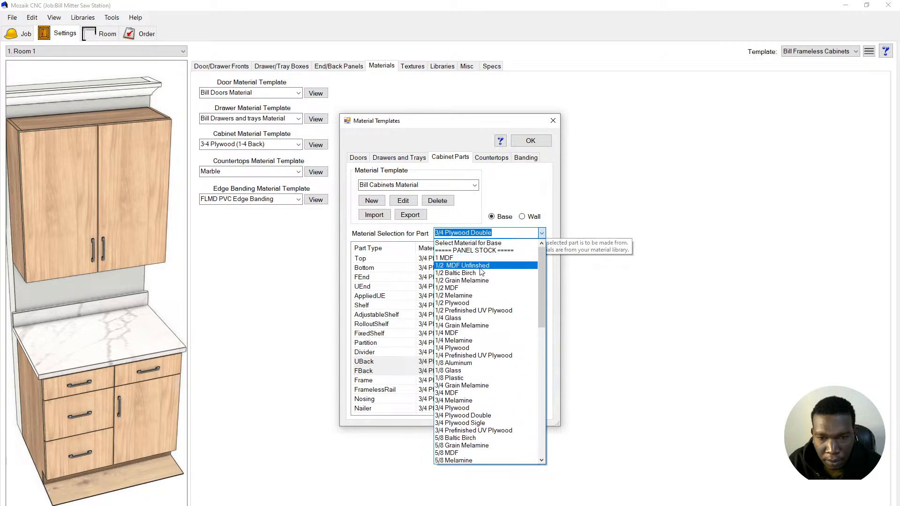
left_click(478, 266)
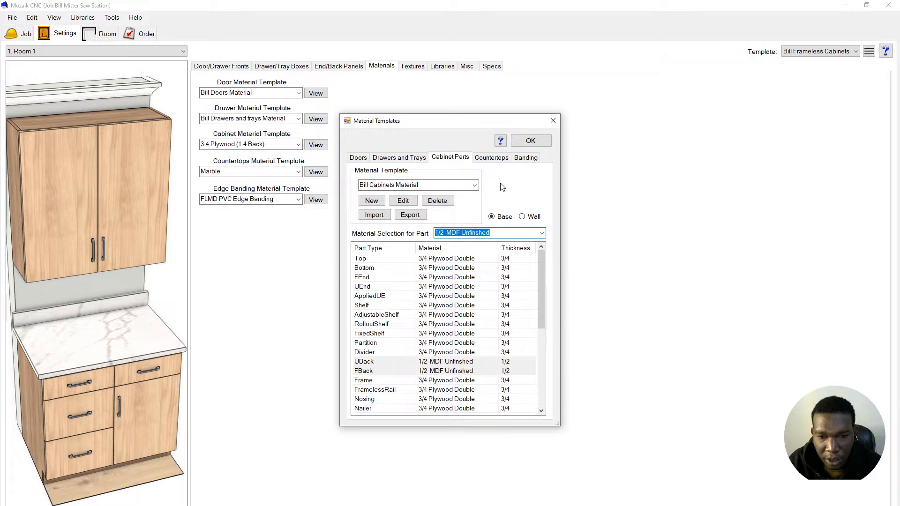
left_click(531, 143)
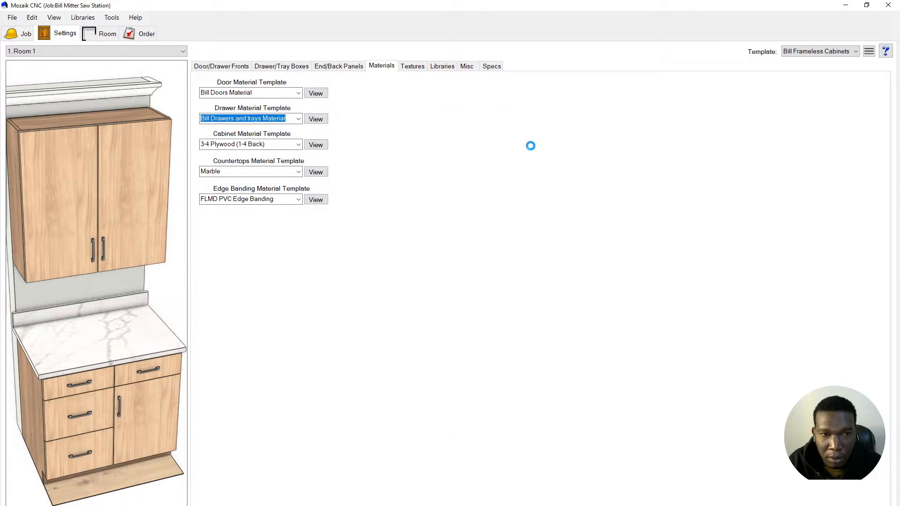
- Use Bill Cabinets Material for cabinets and Quartz for countertops, then reopen Material Templates
left_click(299, 145)
left_click(271, 222)
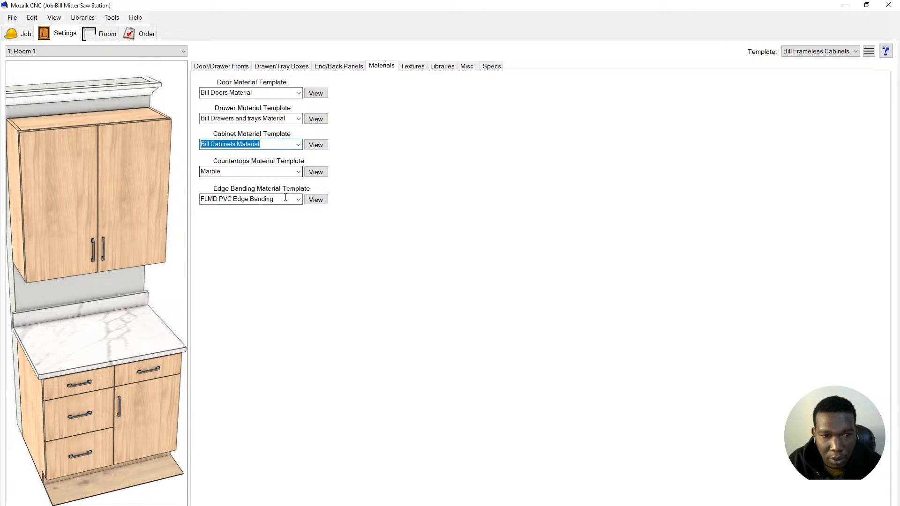
left_click(296, 173)
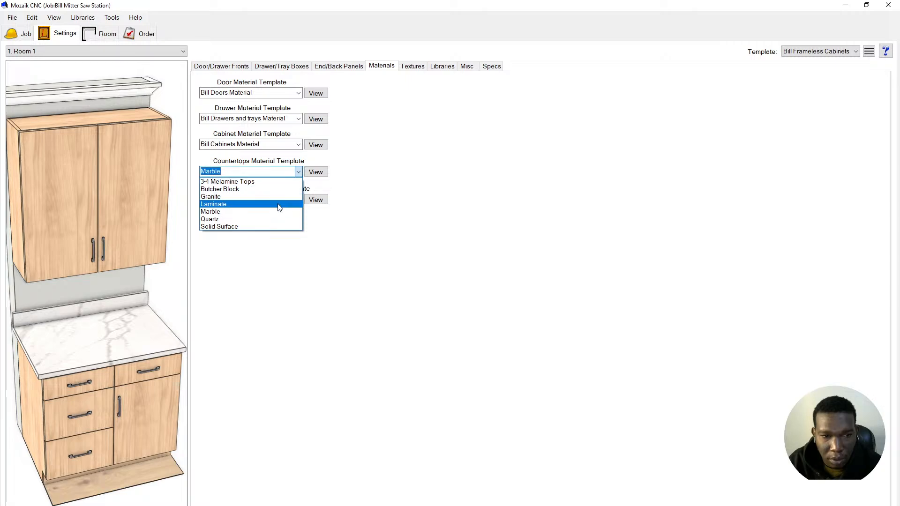
left_click(277, 219)
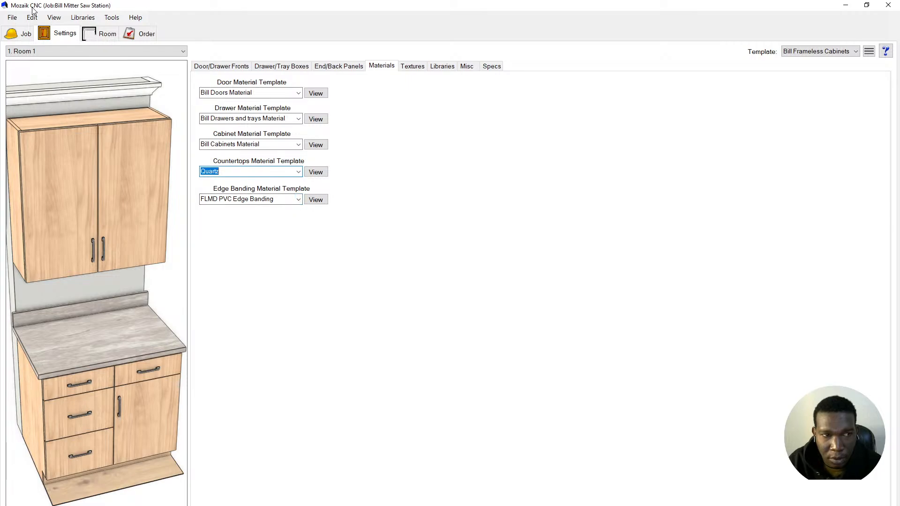
left_click(77, 20)
left_click(111, 51)
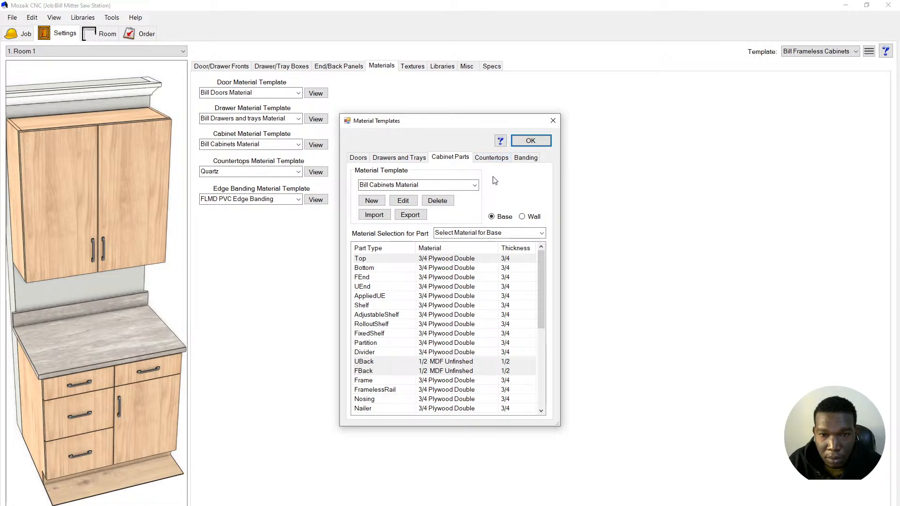
- Create a new Banding material template named 'Bill Edge Banding Material'
left_click(525, 157)
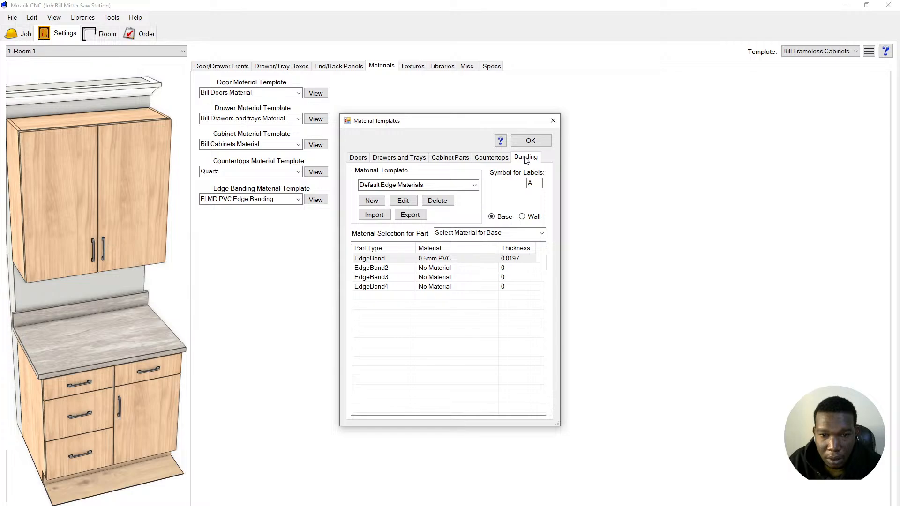
left_click(372, 202)
type("Bill ")
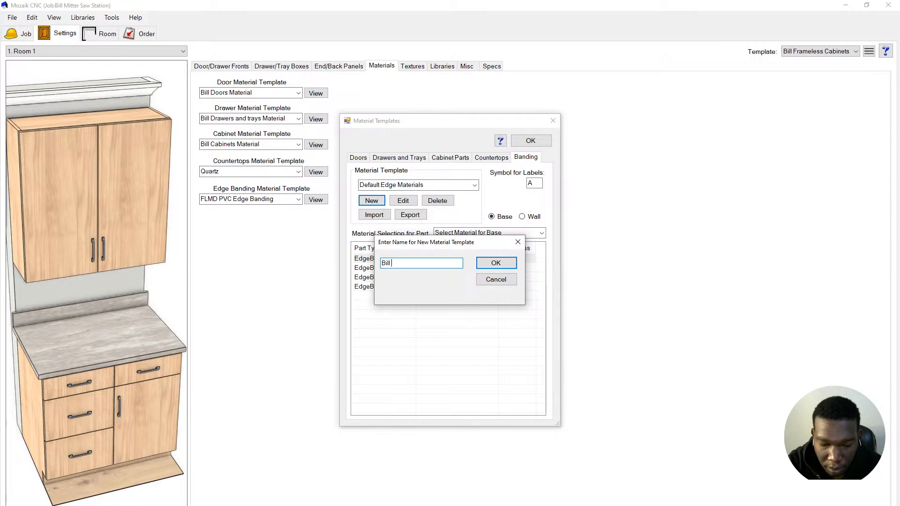
type("EDgeD")
key("BackSpace")
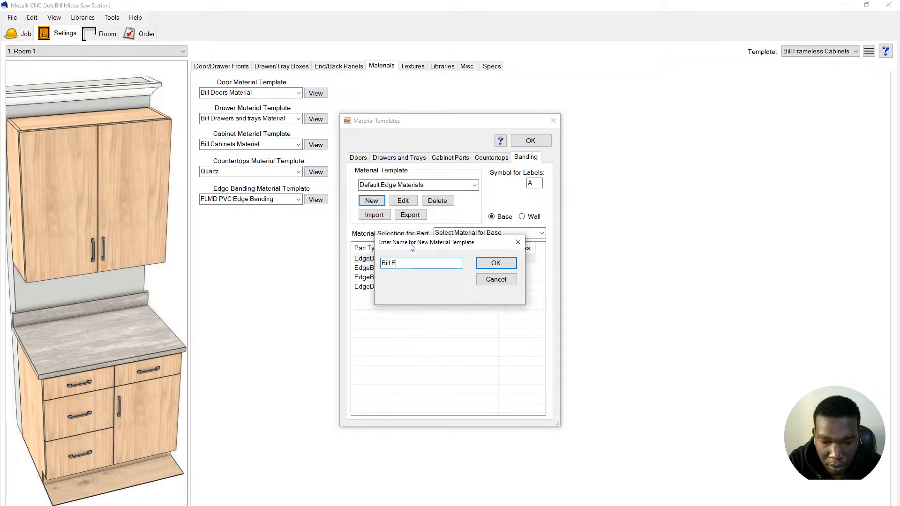
type("dge Ba")
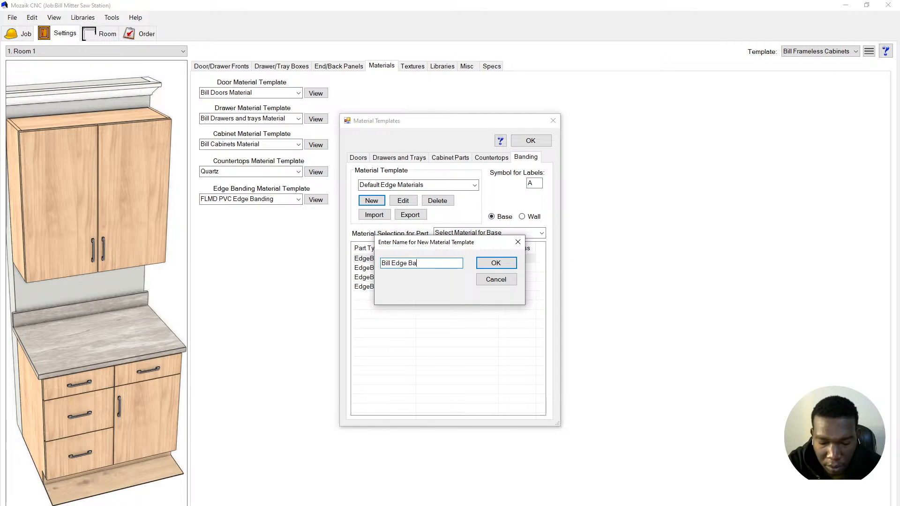
type("nding Materai")
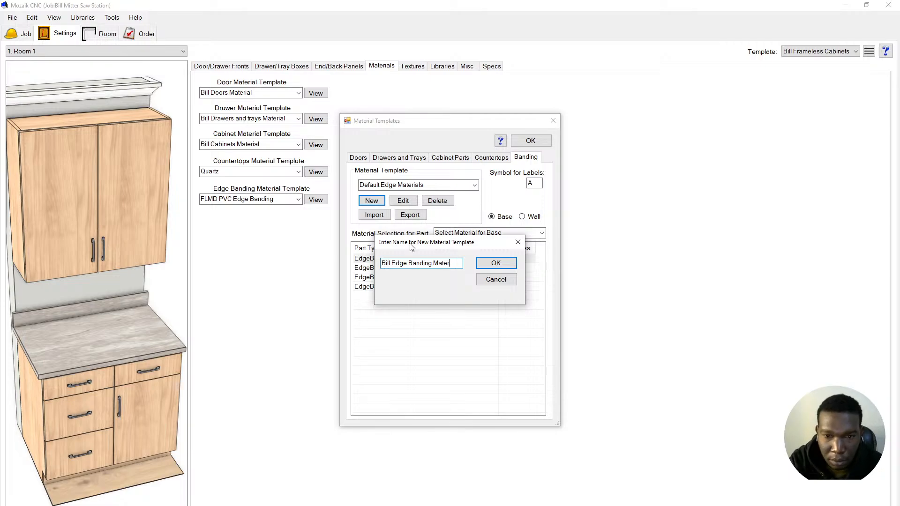
type("ial")
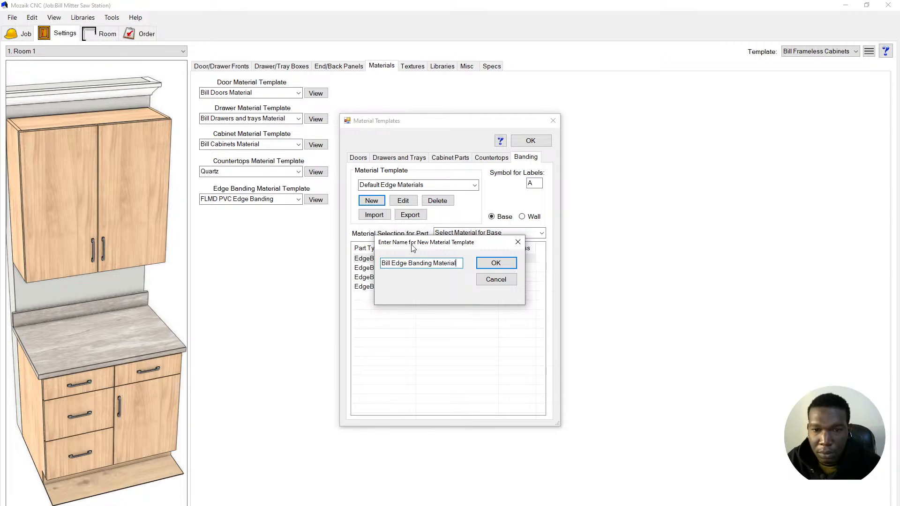
left_click(491, 263)
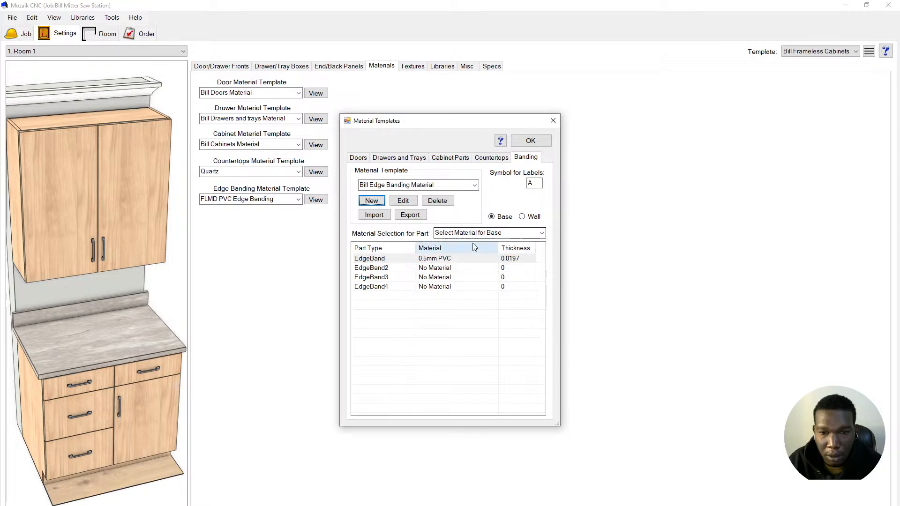
- Set all four EdgeBand parts to 1mm Veneer EDGE and save the templates
left_click(450, 295)
left_click(446, 285, "shift")
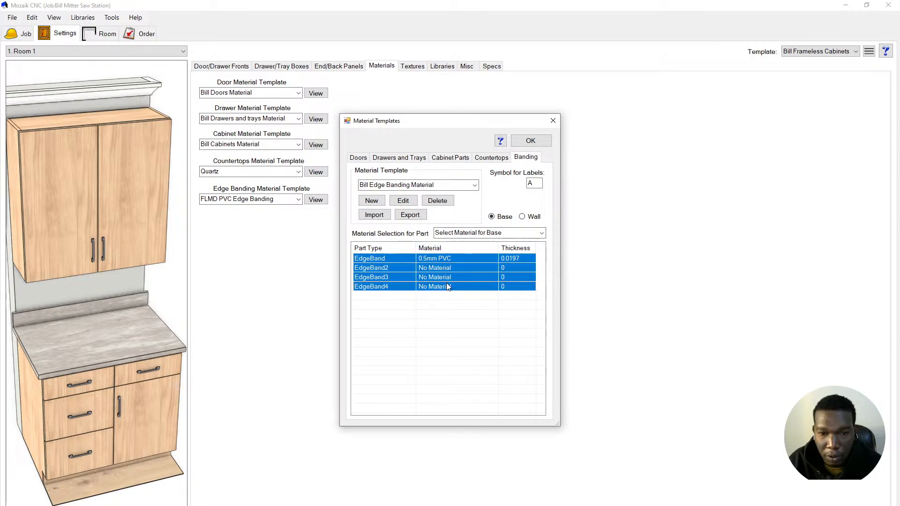
left_click(471, 233)
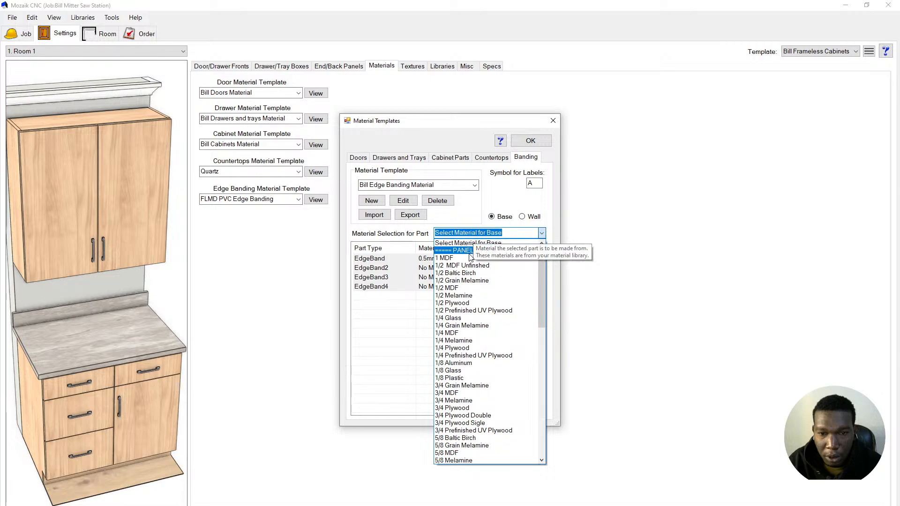
scroll(497, 393, "down", 8)
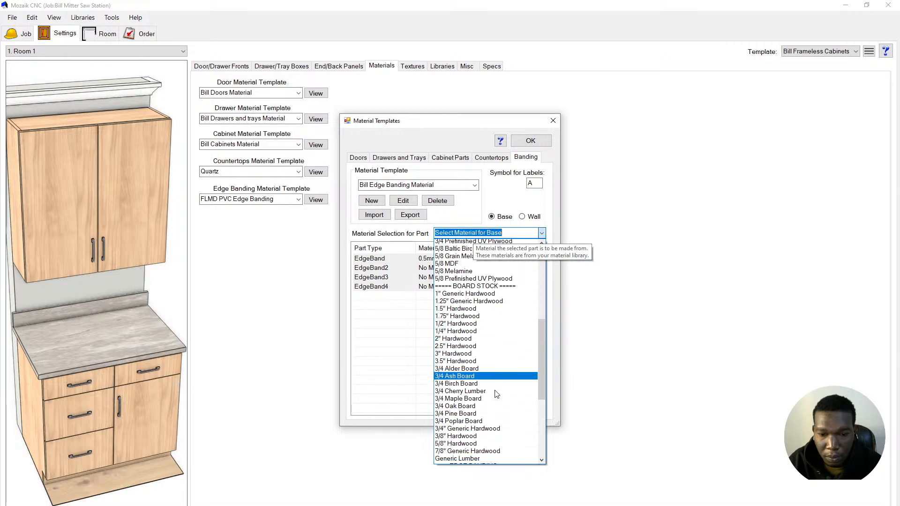
scroll(497, 393, "down", 8)
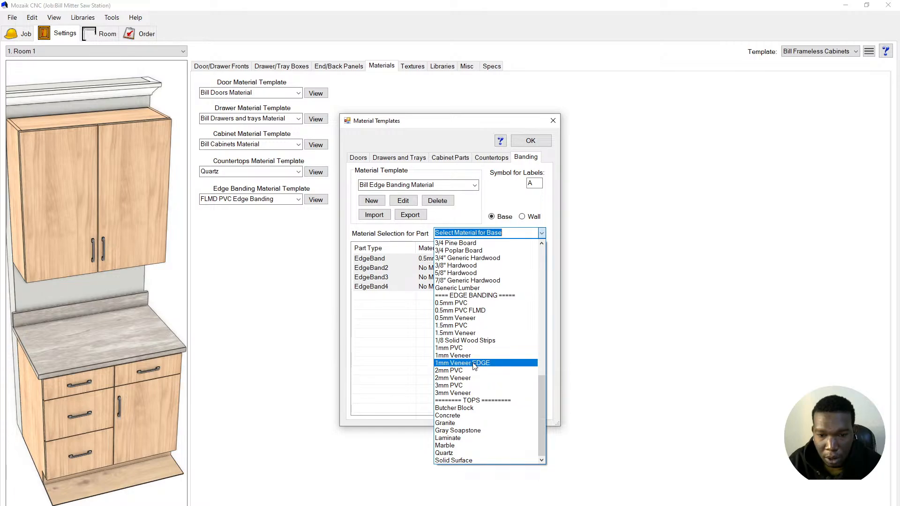
left_click(474, 363)
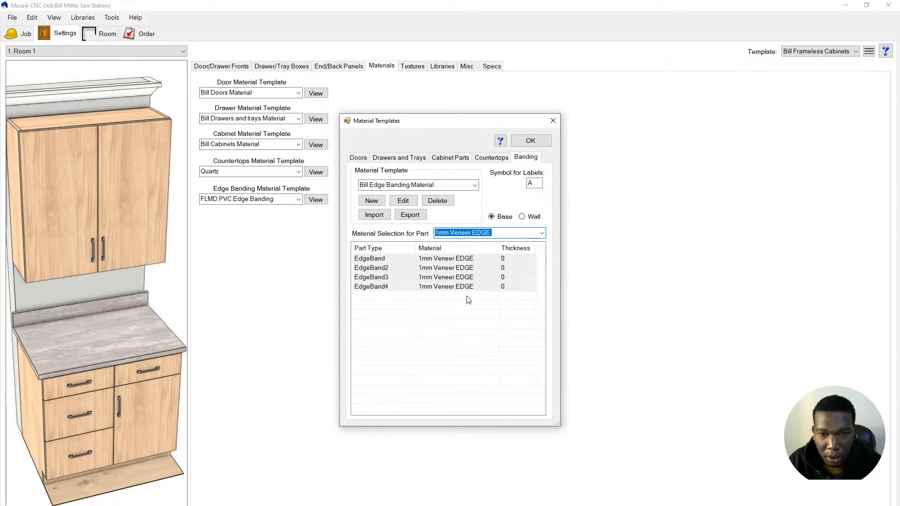
left_click(531, 141)
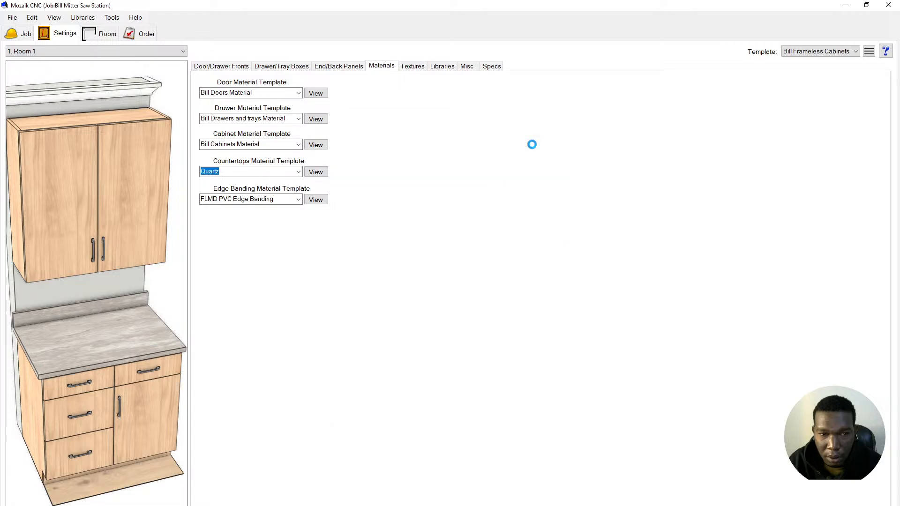
- Set the Edge Banding Material Template to Bill Edge Banding Material, then show the Room page
left_click(298, 199)
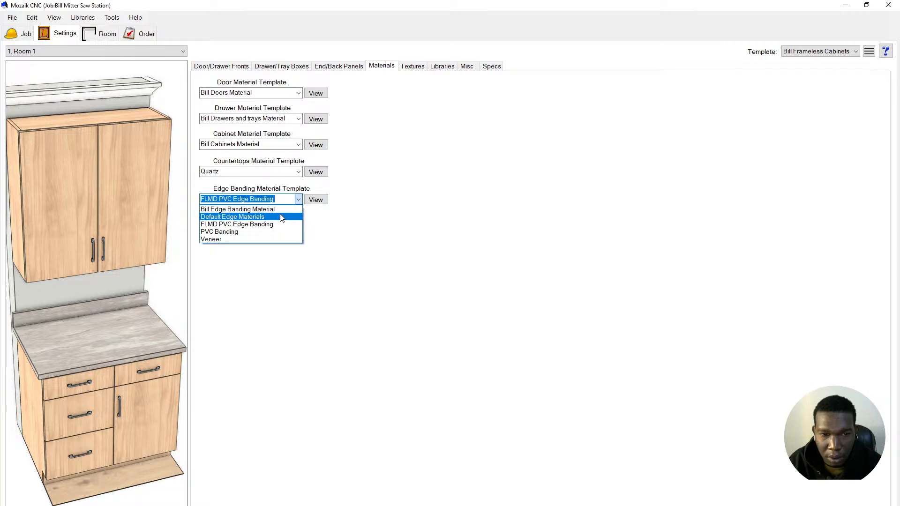
left_click(281, 209)
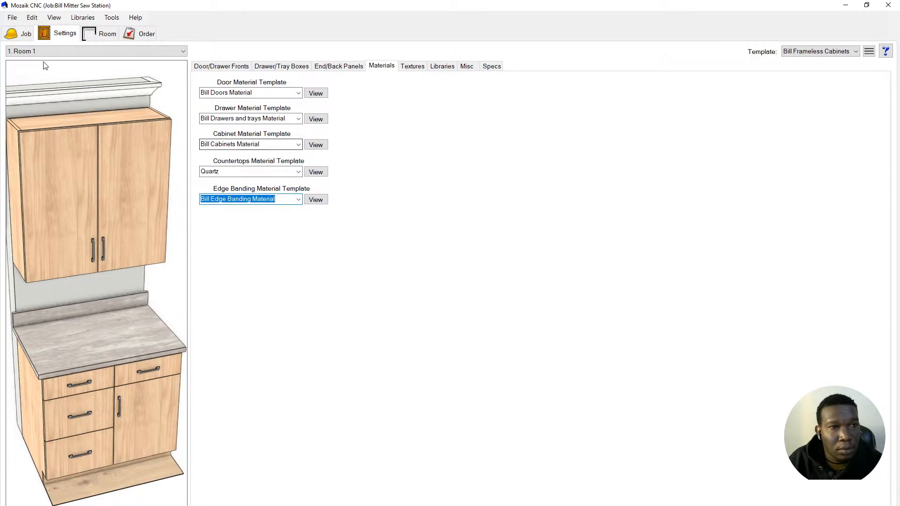
left_click(113, 38)
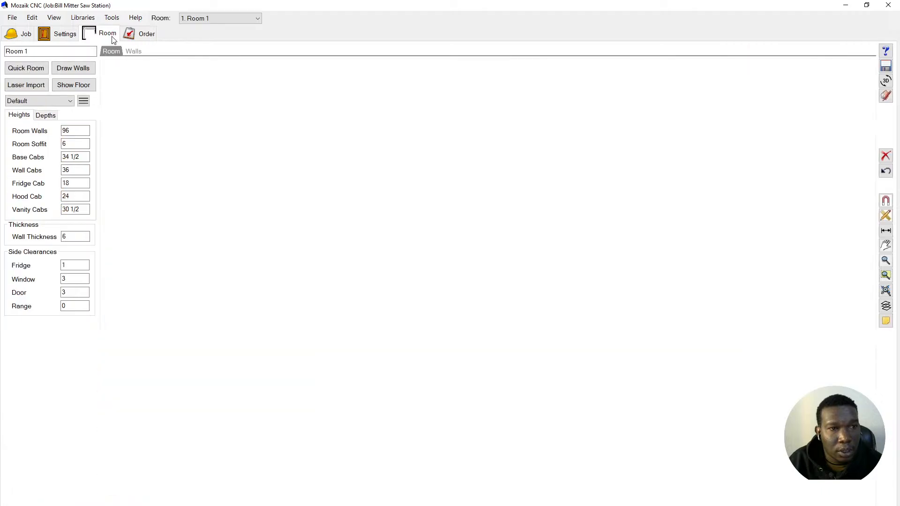
- Check the BandTemp job parameter under Other, leave it as No Banding, and return to Settings
left_click(35, 19)
left_click(70, 89)
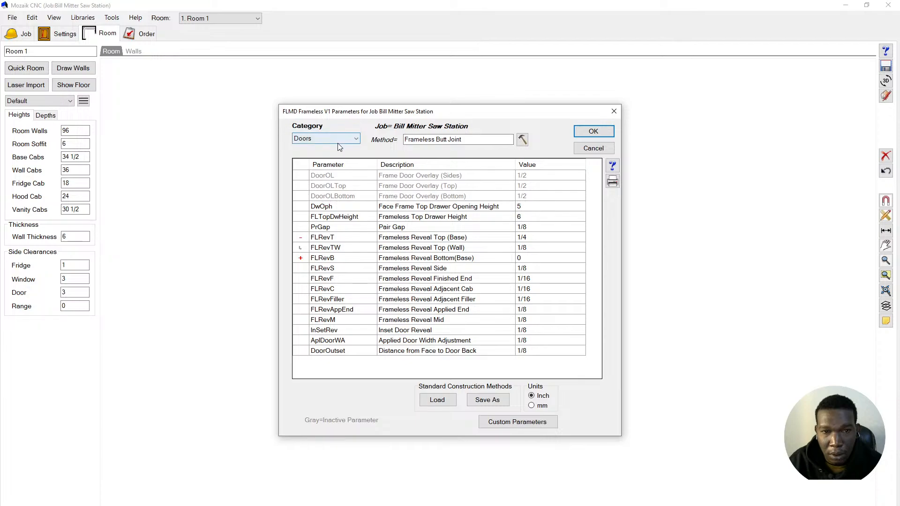
left_click(336, 139)
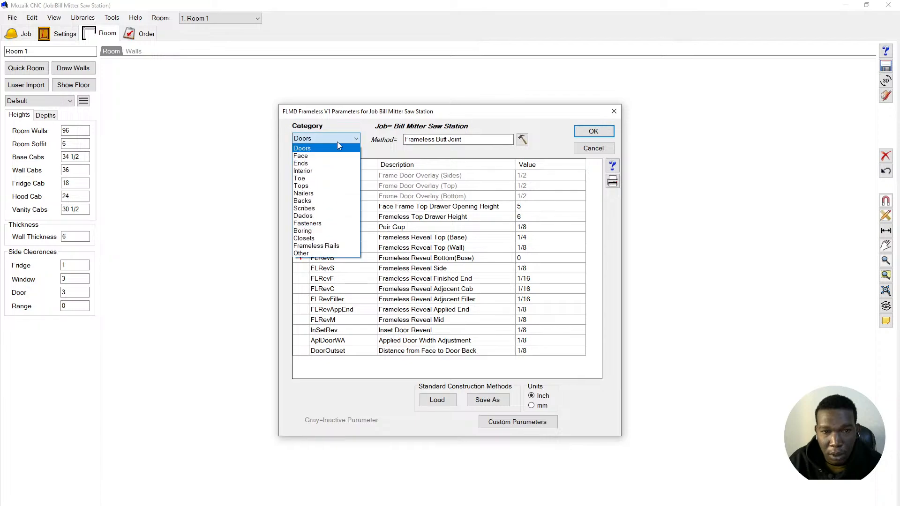
left_click(323, 253)
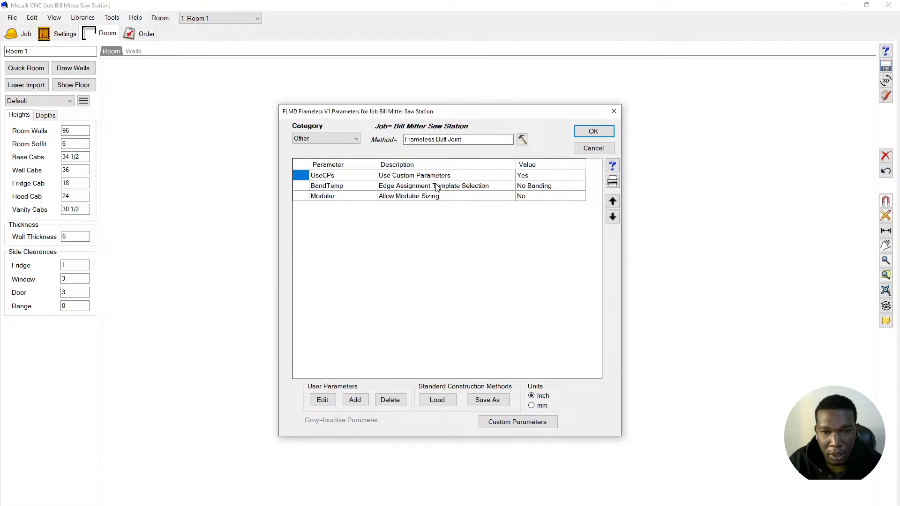
double_click(538, 188)
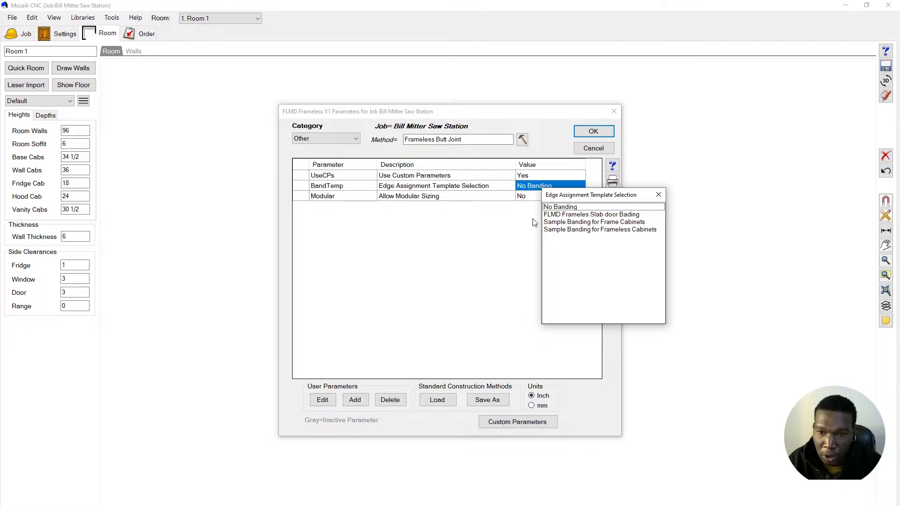
left_click(658, 195)
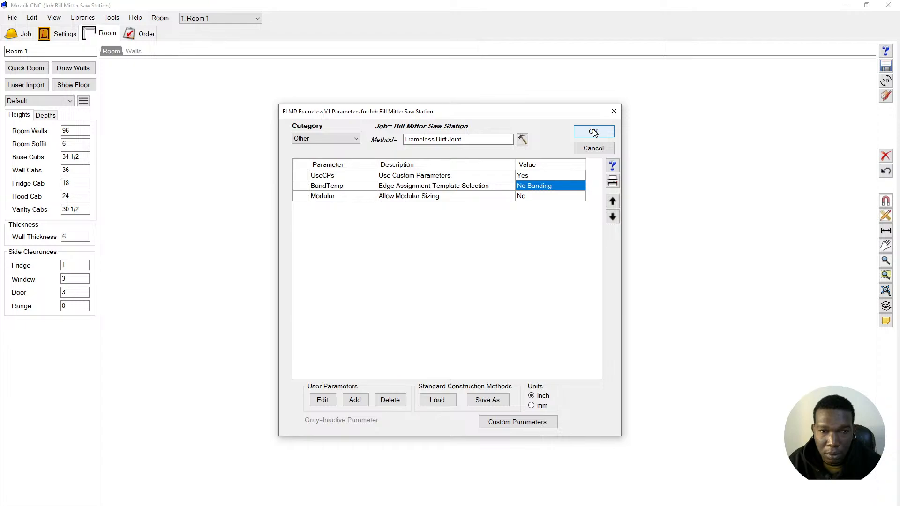
left_click(351, 140)
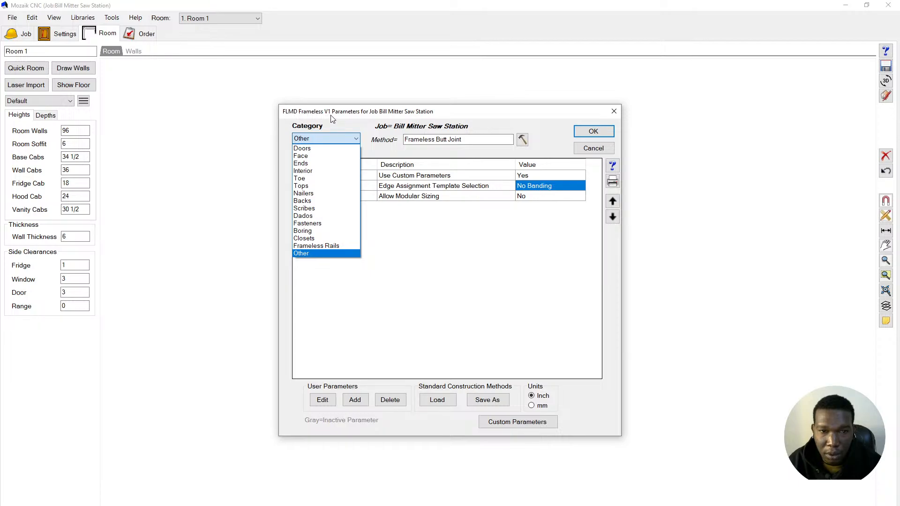
left_click(601, 134)
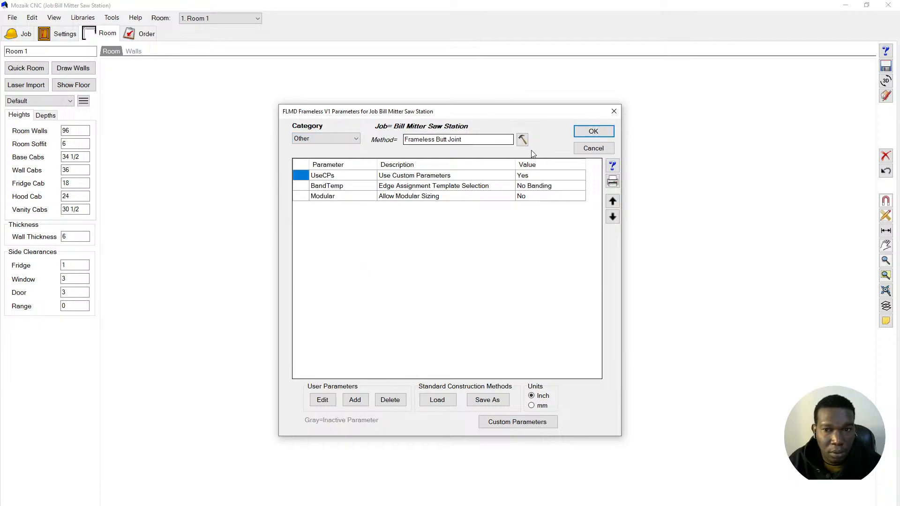
left_click(593, 148)
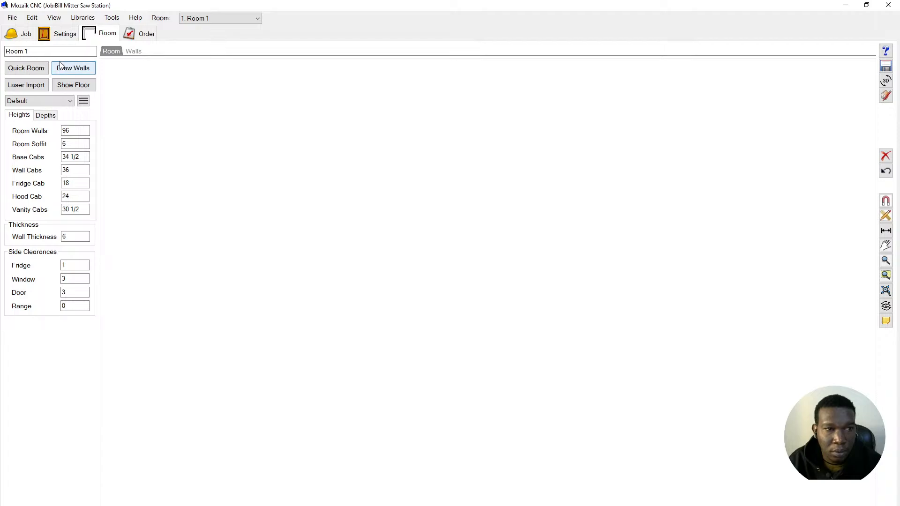
left_click(65, 34)
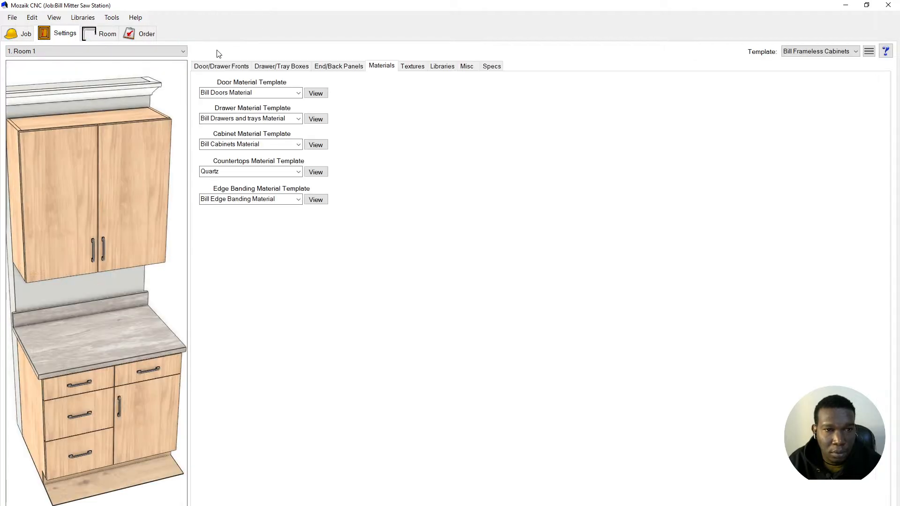
- Make Bill shop Frameless V12 the default autofill library with Frameless Butt Joint, declining parameter overwrite
left_click(415, 71)
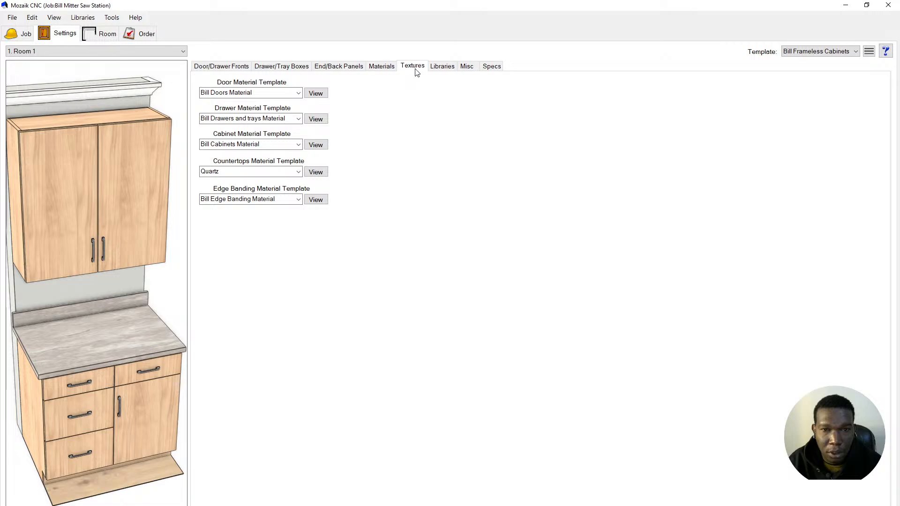
left_click(441, 67)
left_click(269, 95)
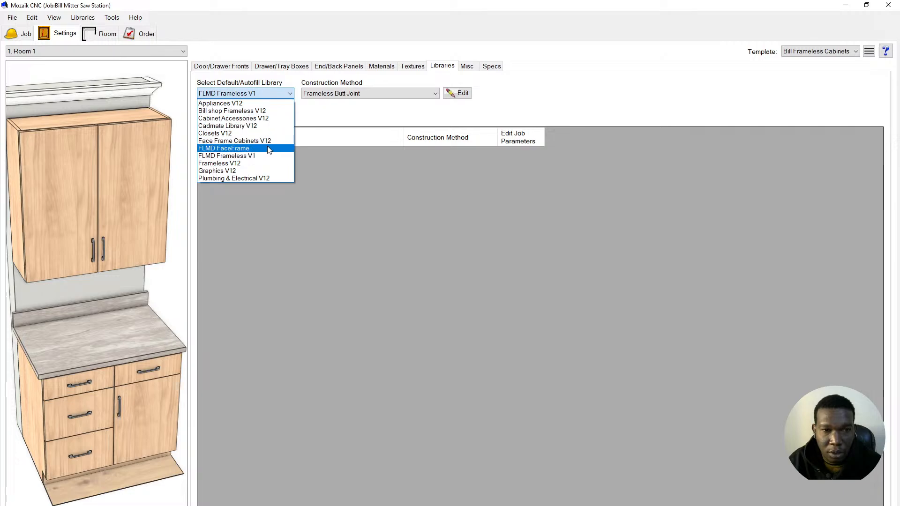
left_click(241, 111)
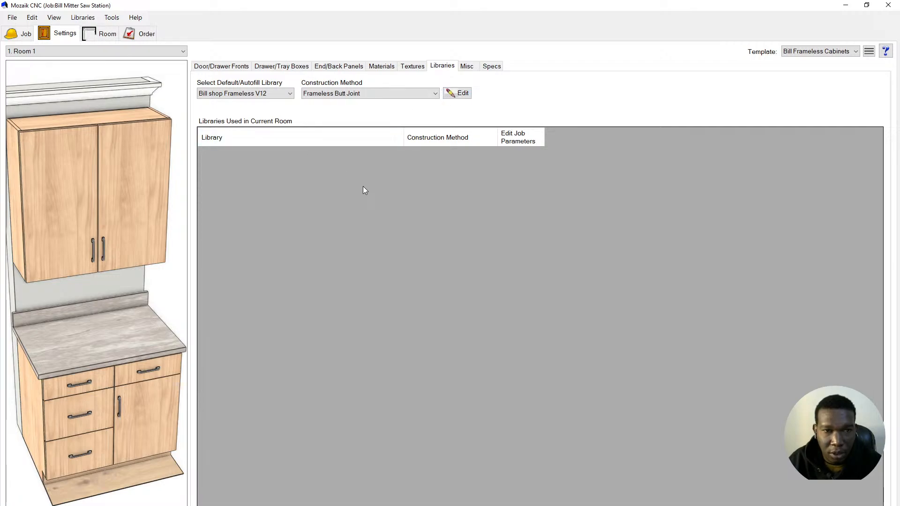
left_click(416, 97)
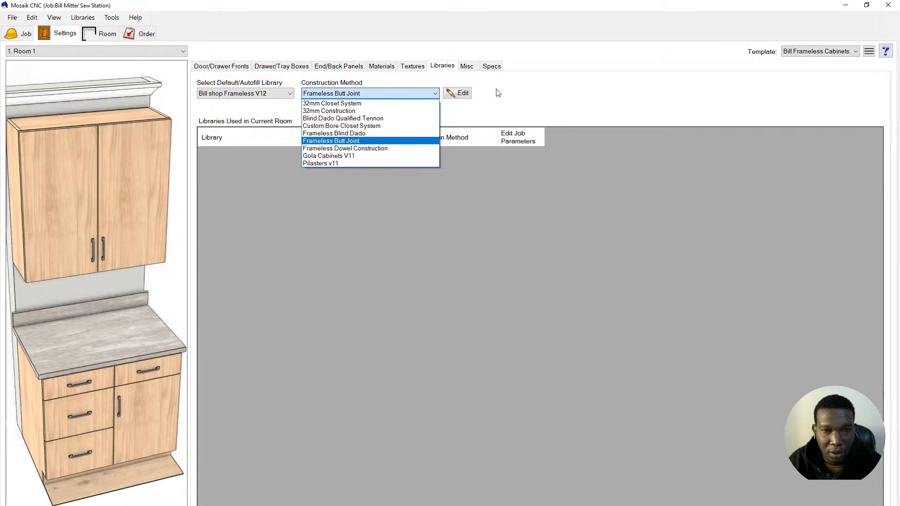
left_click(517, 97)
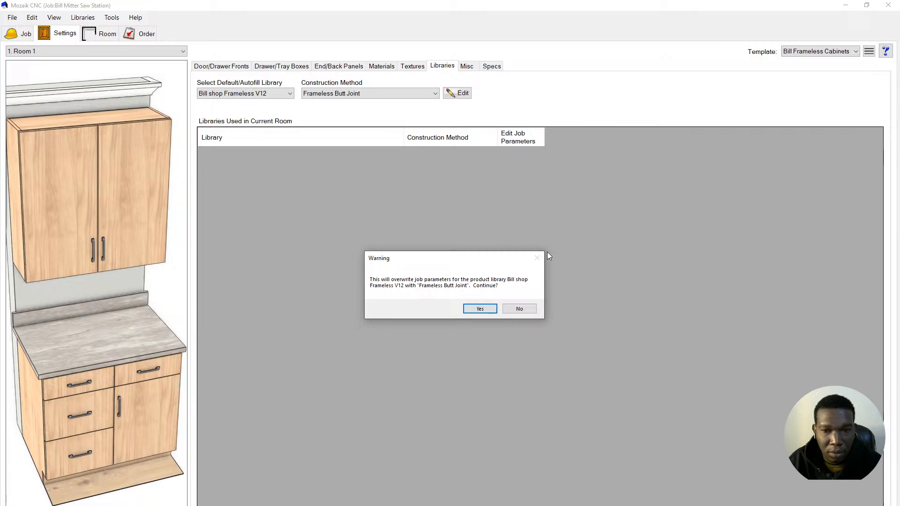
left_click(525, 308)
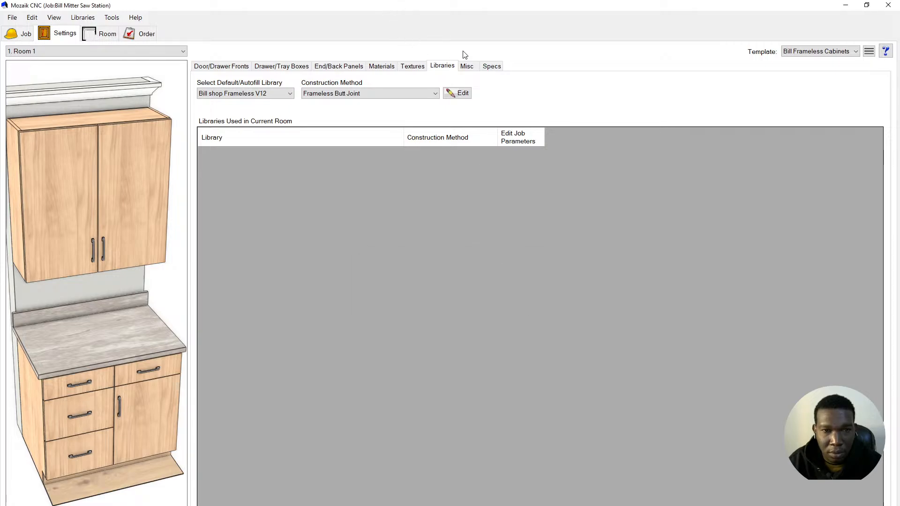
- Inspect the library's BandTemp parameter without changes, then view the Drawer/Tray Boxes settings
left_click(463, 93)
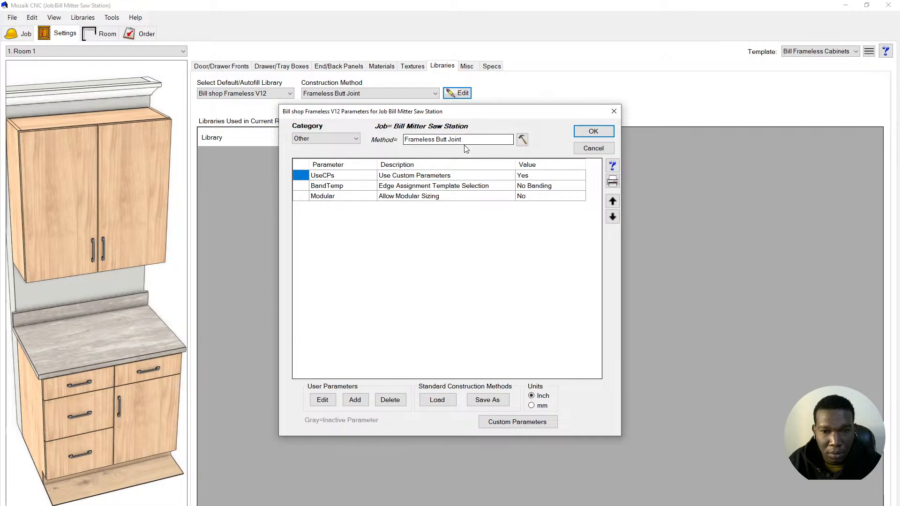
left_click(547, 186)
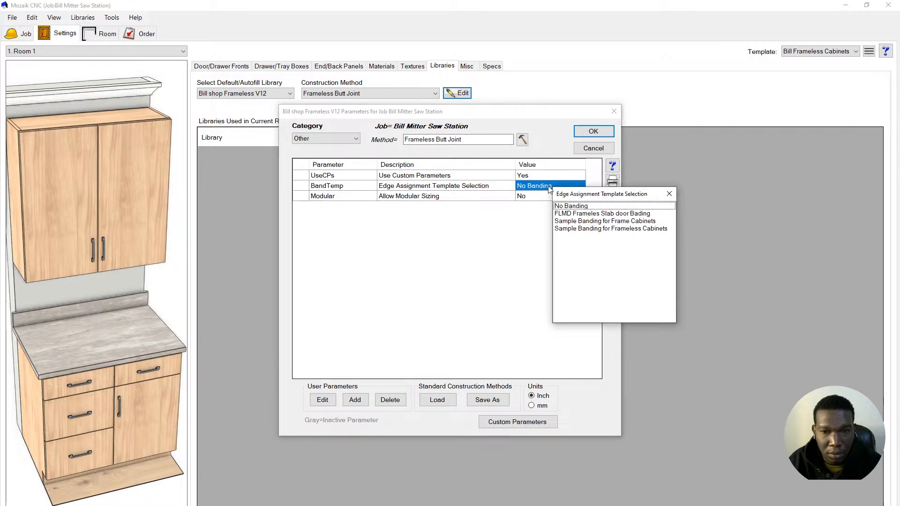
left_click(669, 194)
left_click(590, 132)
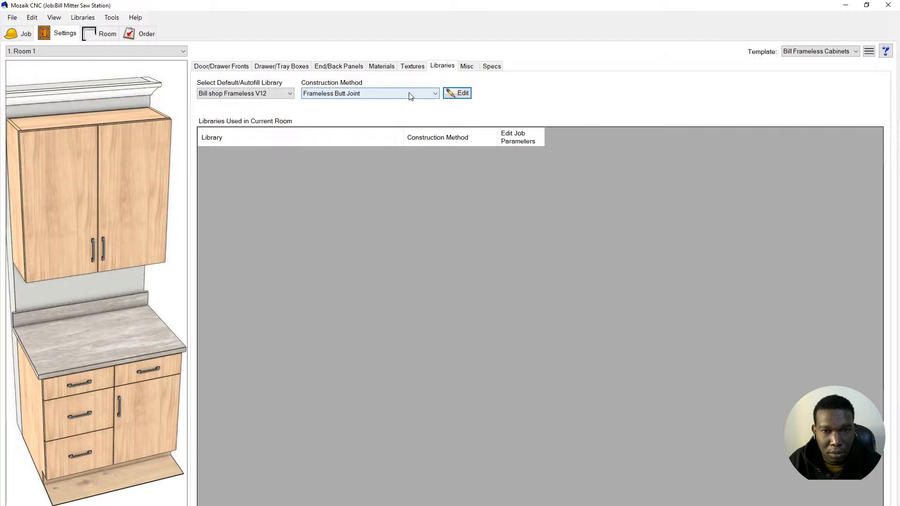
left_click(277, 66)
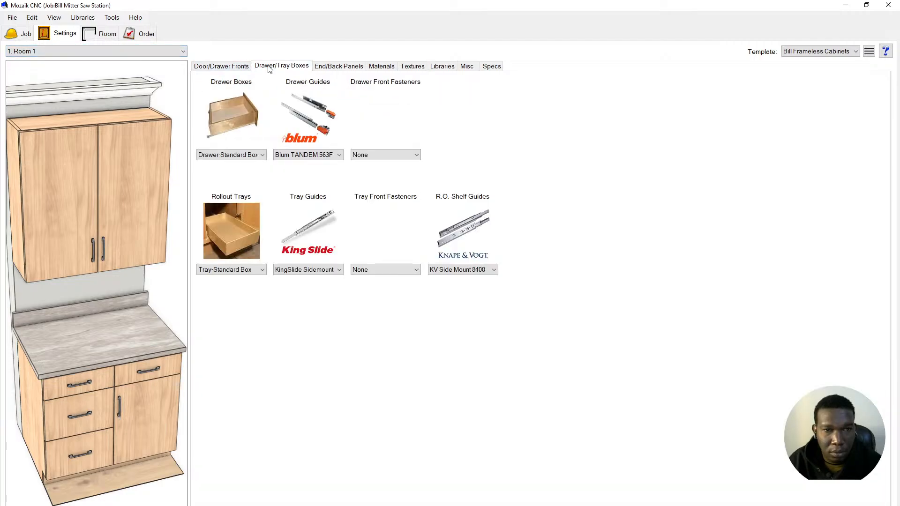
- Reopen the Material Templates editor from the Libraries menu
left_click(222, 66)
left_click(32, 17)
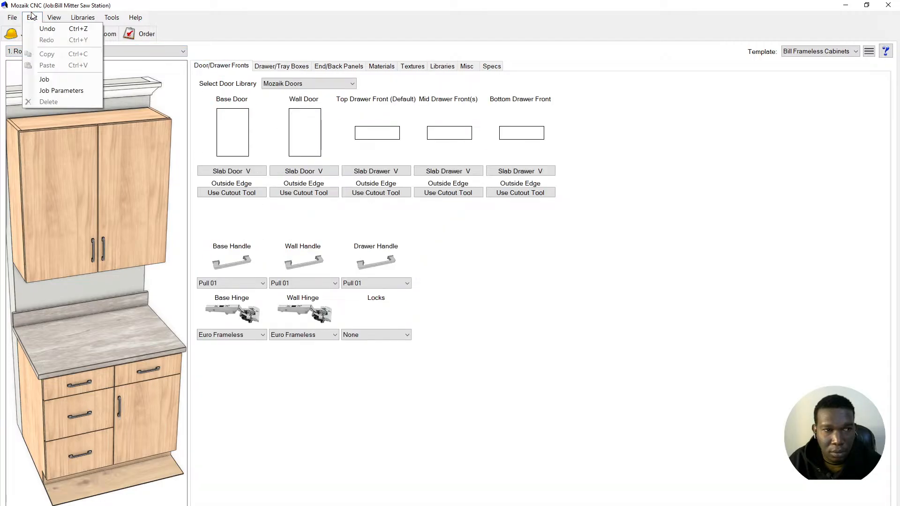
mouse_move(55, 18)
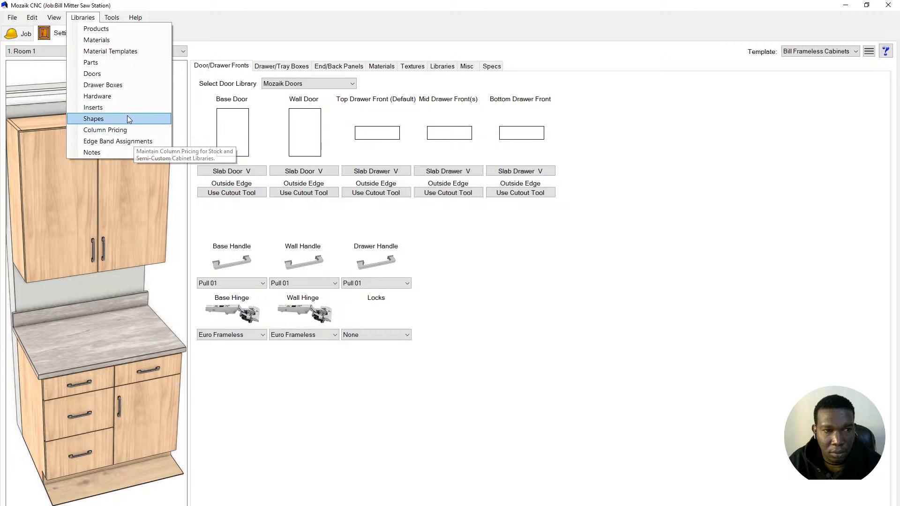
left_click(109, 52)
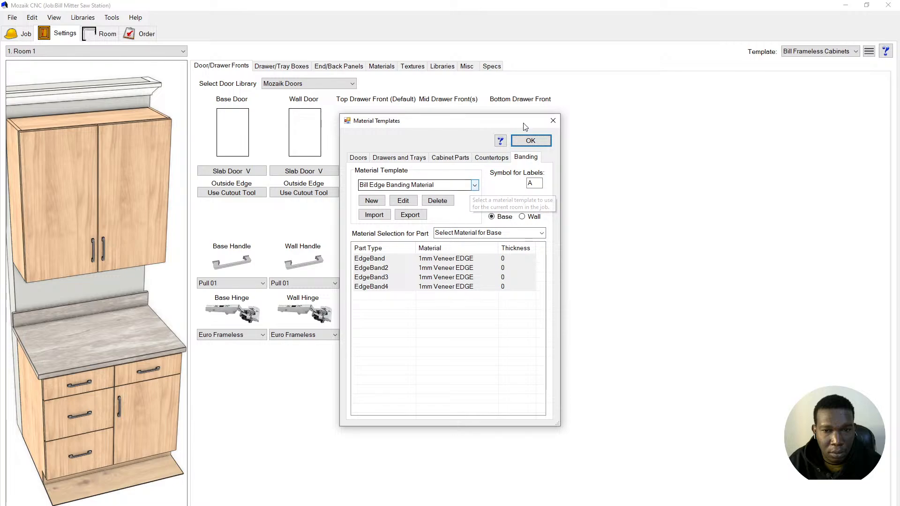
- Accept the material templates and open the Edge Band Assignments library
left_click(529, 140)
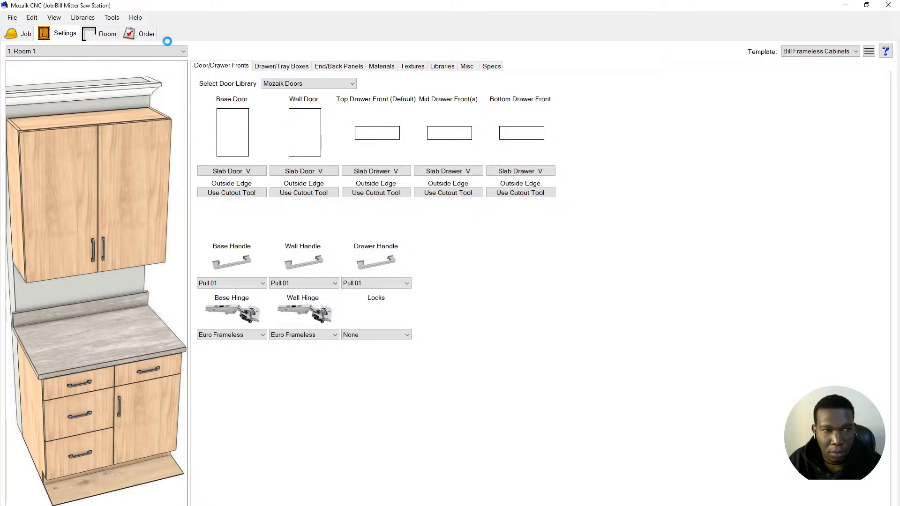
left_click(80, 18)
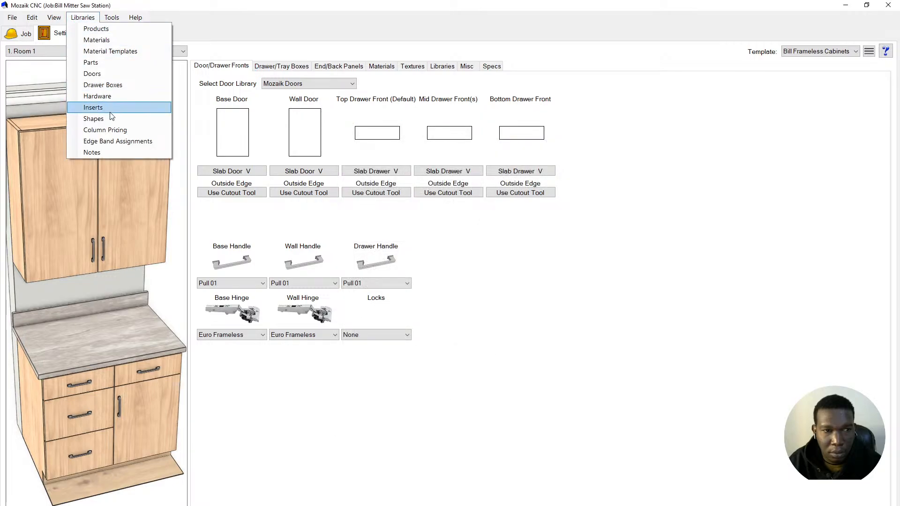
left_click(138, 142)
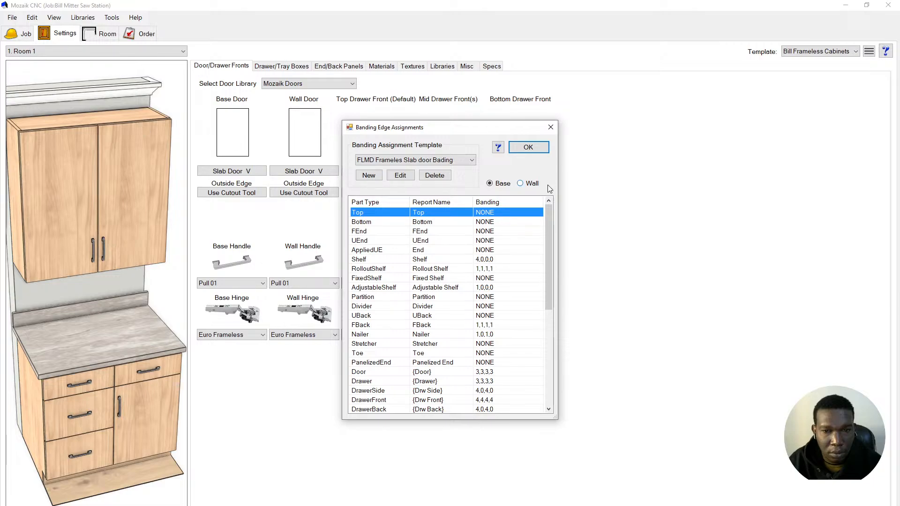
- Create a new banding assignment template named 'Bill Frameless Cabinets EDGE'
left_click(434, 160)
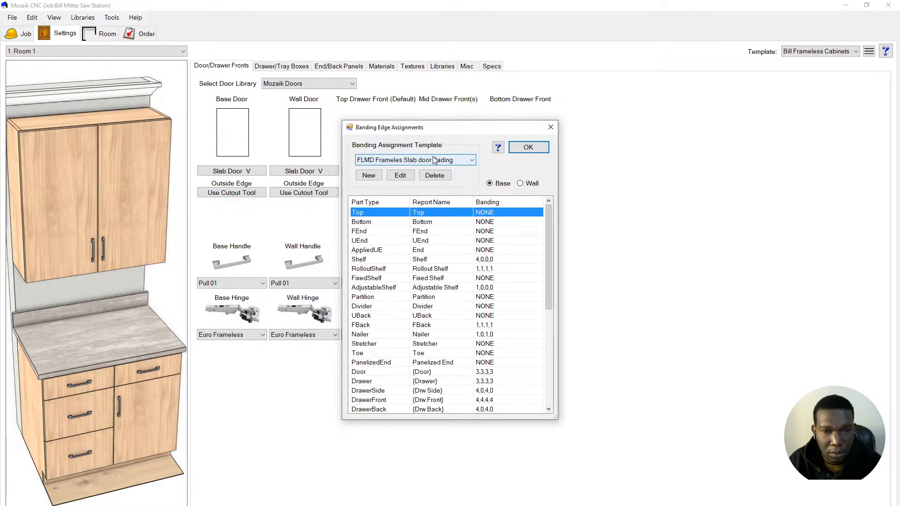
left_click(433, 160)
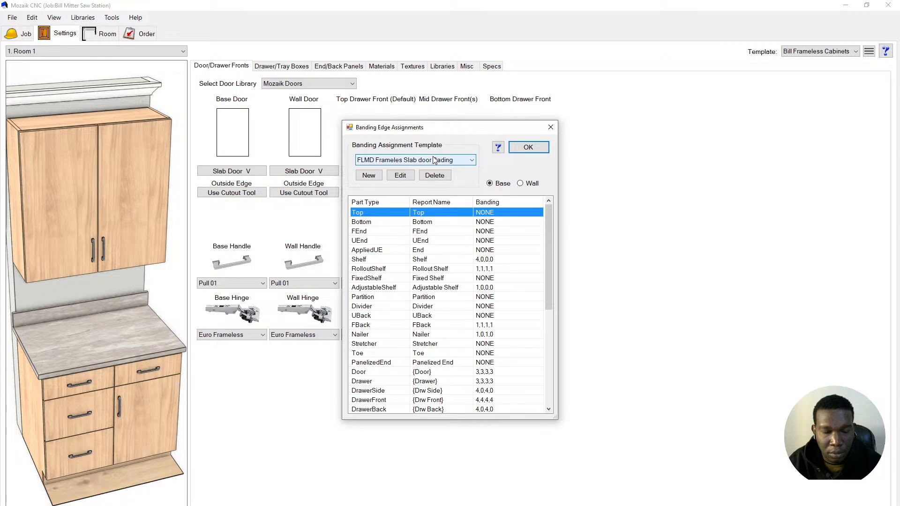
scroll(463, 303, "down", 7)
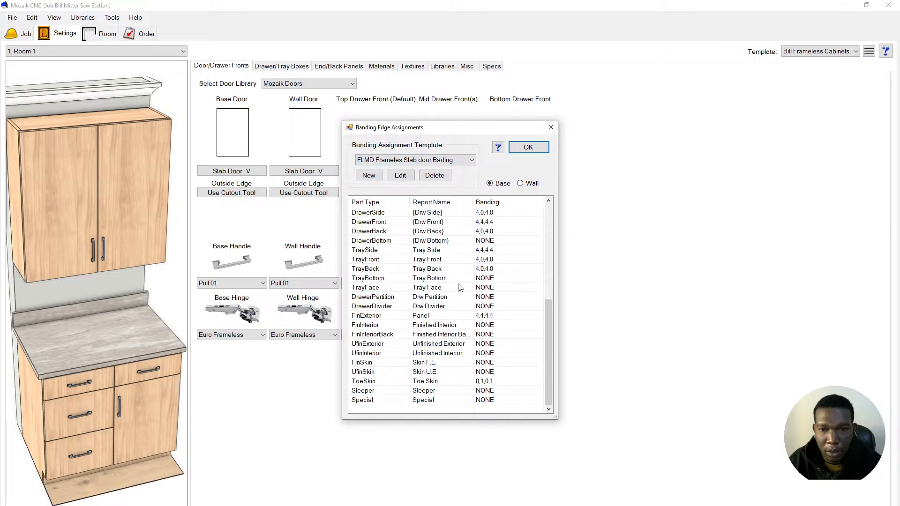
scroll(460, 284, "up", 7)
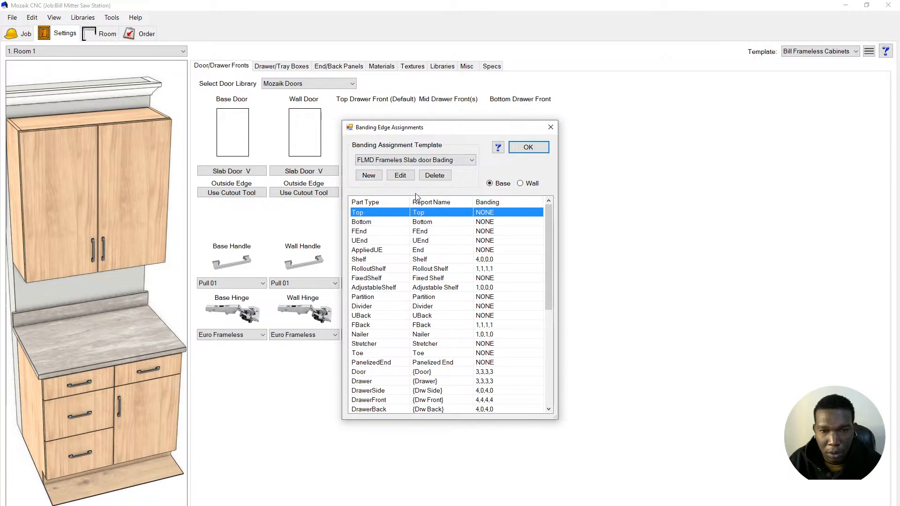
left_click(367, 178)
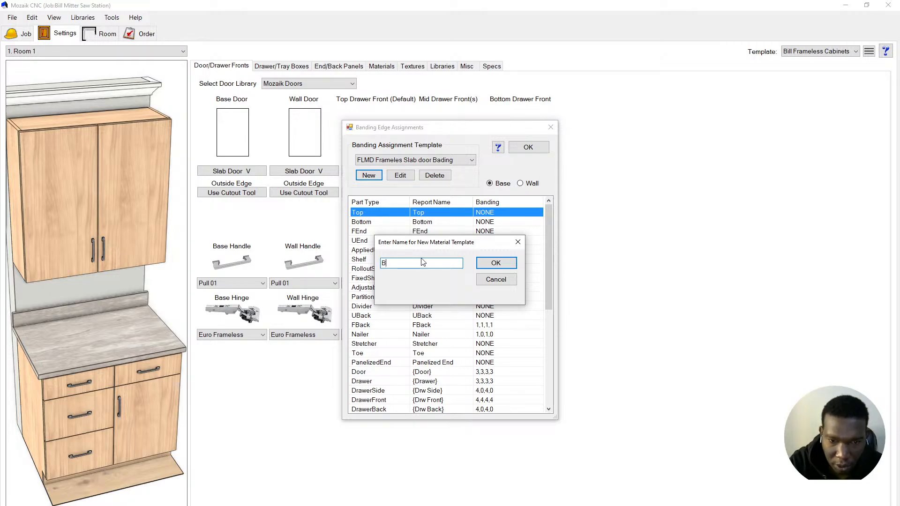
type("Bill ")
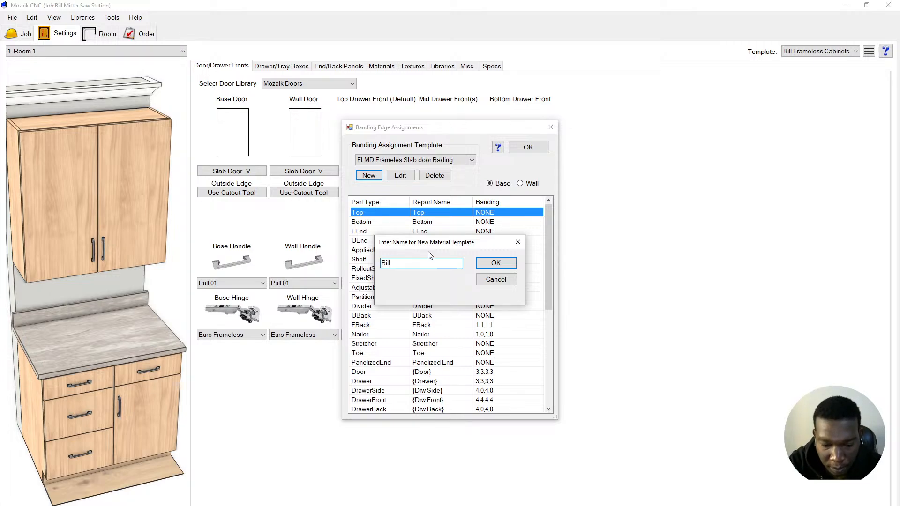
type("F")
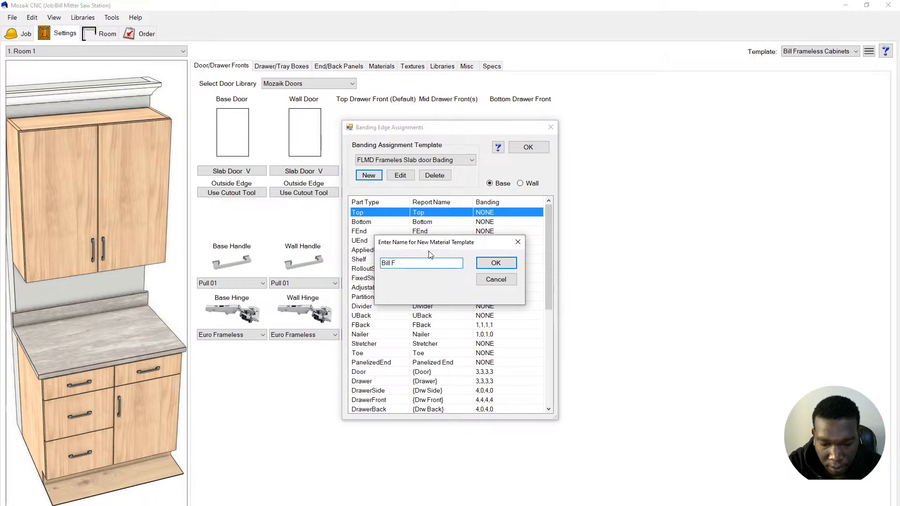
type("rameless Ca")
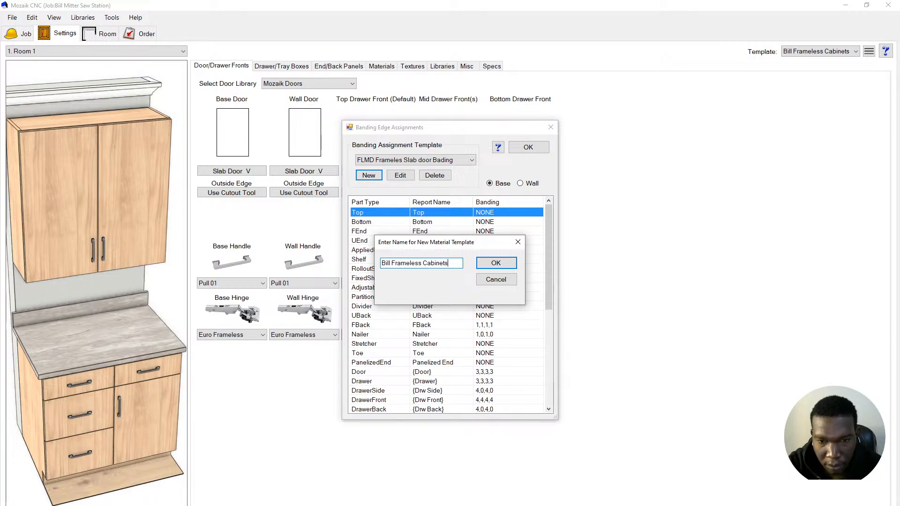
type("binets EDGE")
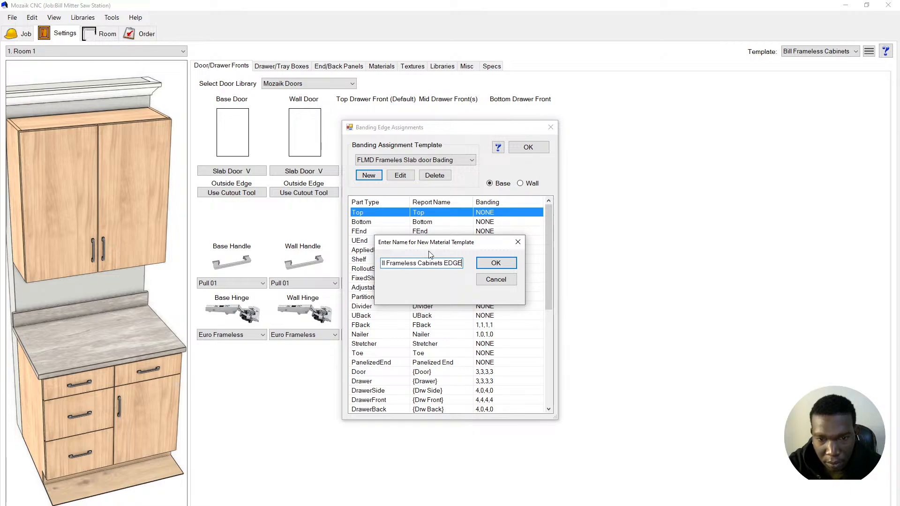
left_click(490, 265)
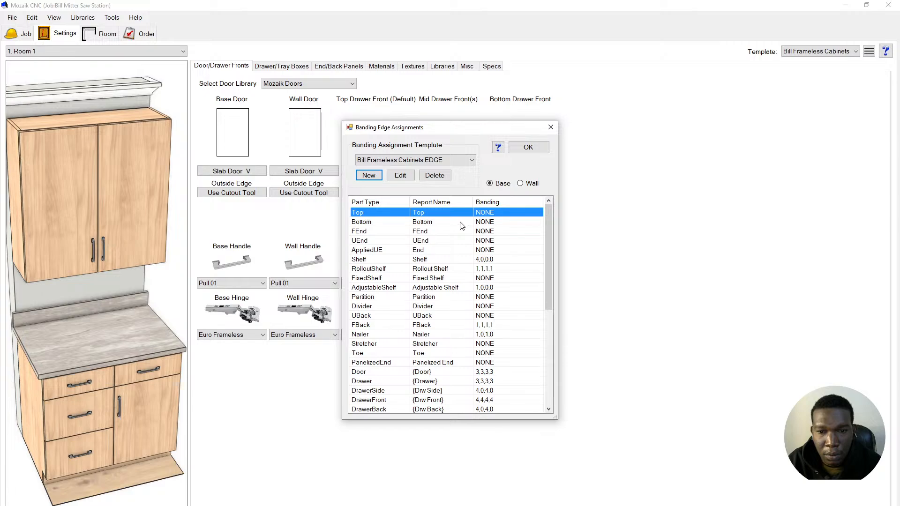
scroll(473, 323, "down", 2)
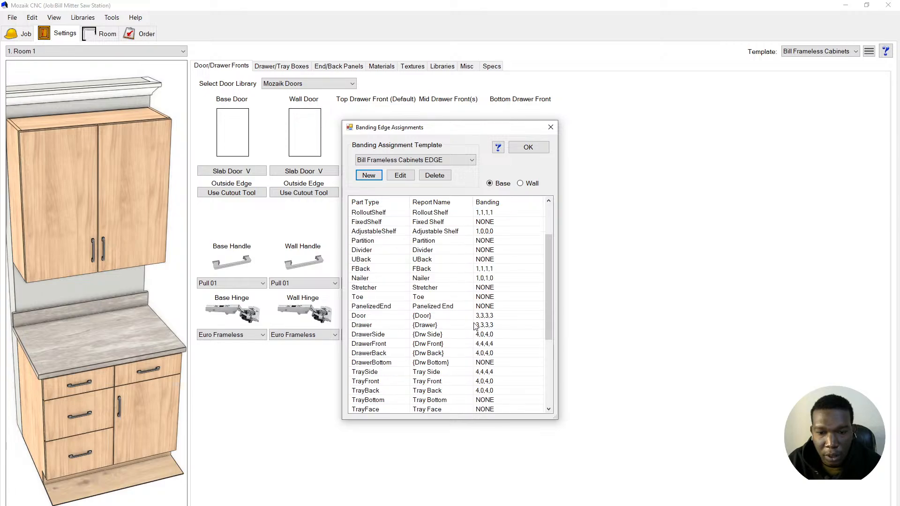
- Open the Door part's edge banding in the Part Editor and trial-select its top and left edges
double_click(483, 316)
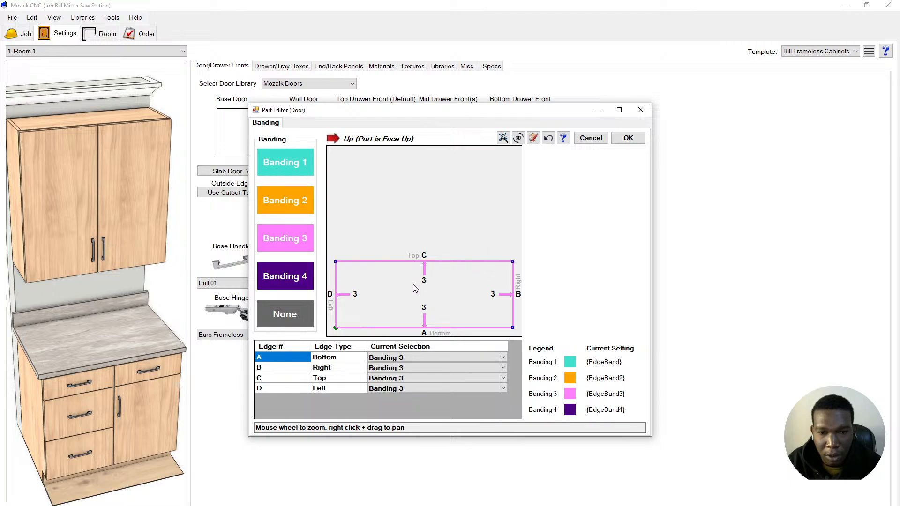
left_click(379, 262)
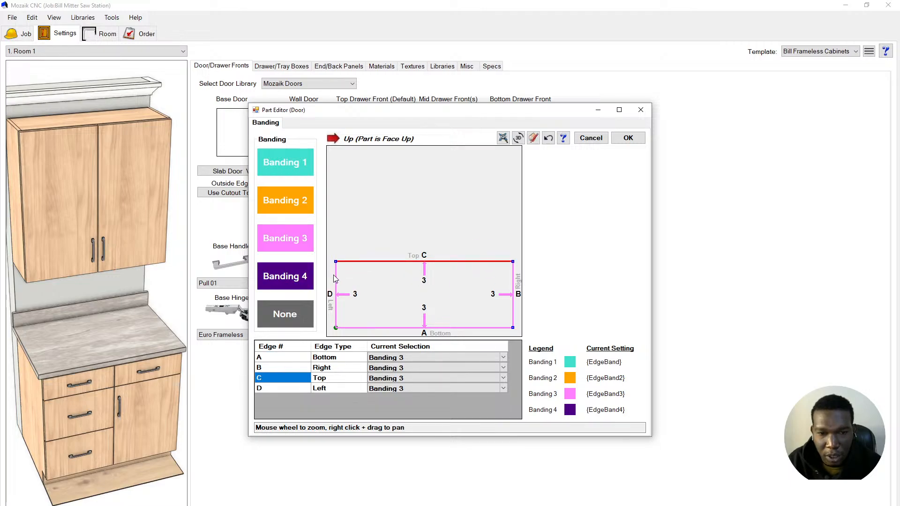
left_click(333, 274)
left_click(334, 273)
left_click(364, 259)
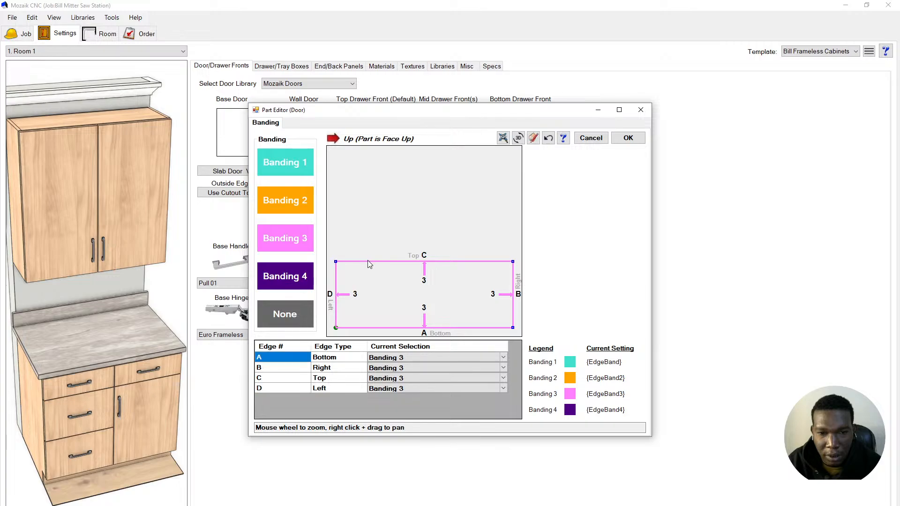
left_click(368, 262)
left_click(359, 214)
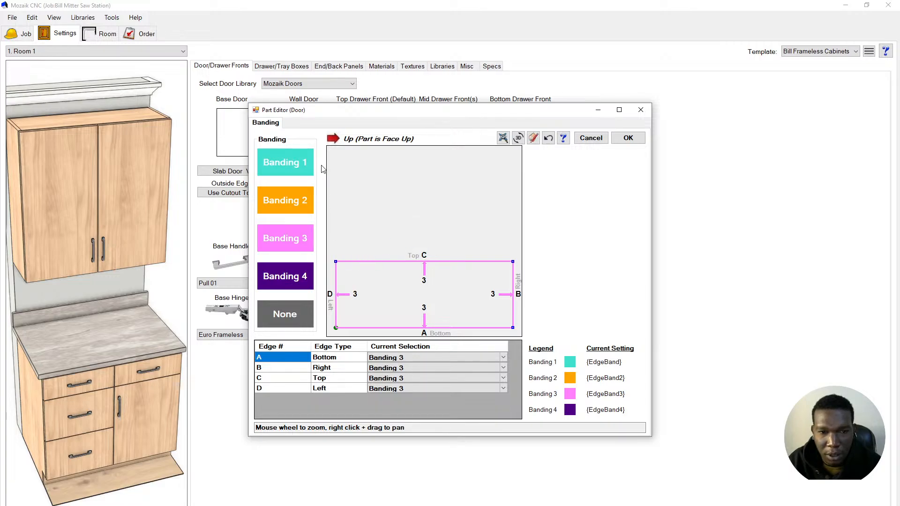
- Apply Banding 1 to Door edges C and D, then try Banding 4 on them
left_click(293, 165)
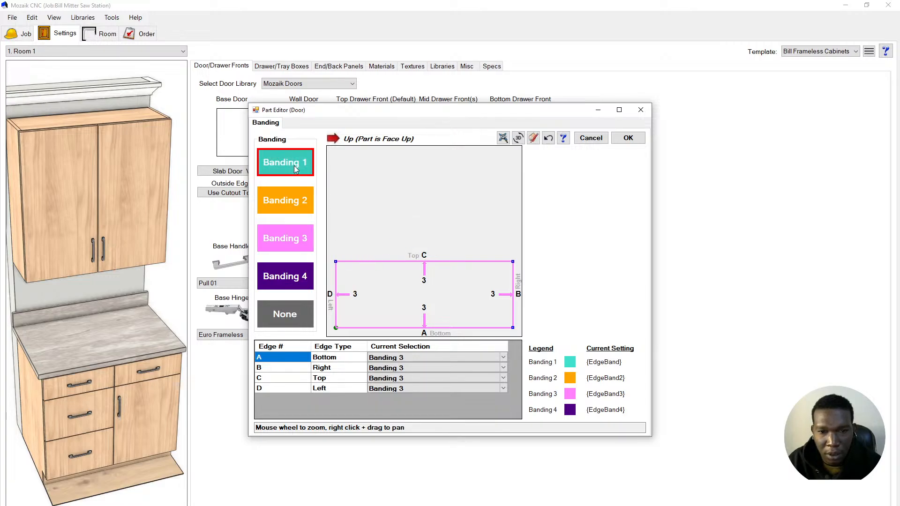
left_click(384, 263)
left_click(347, 208)
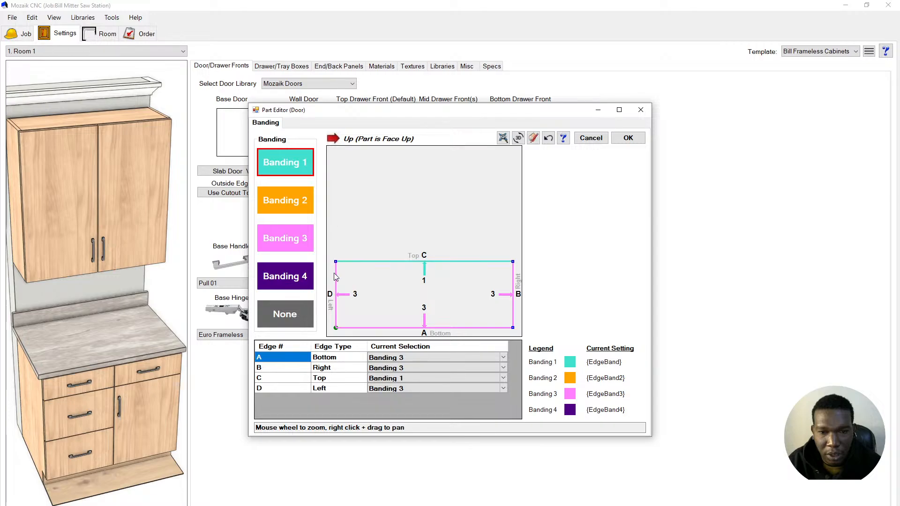
left_click(336, 292)
left_click(303, 277)
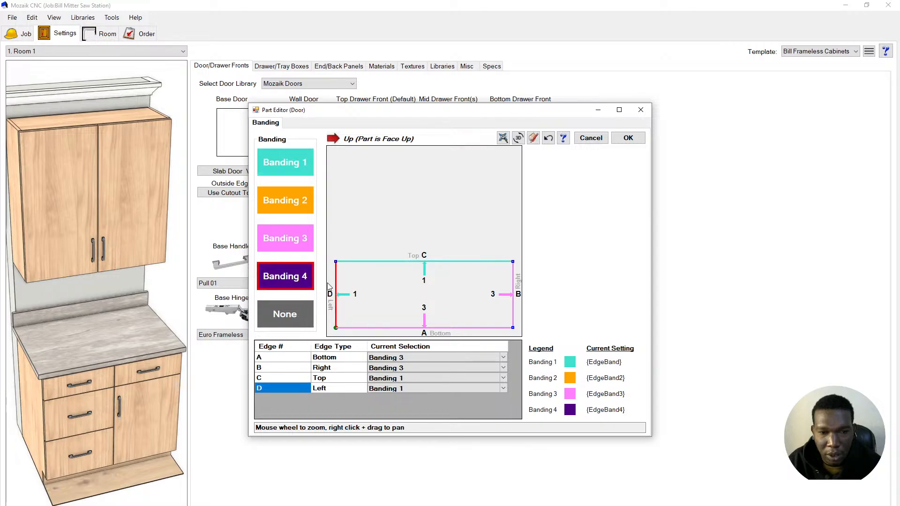
left_click(336, 285)
left_click(338, 228)
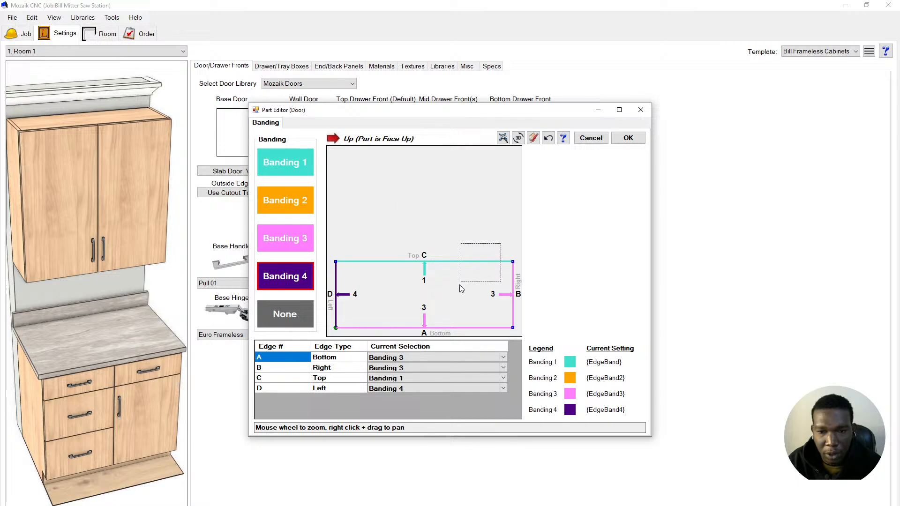
left_click(379, 261)
- Set all four Door edges C, D, A and B to Banding 1 and confirm
left_click(293, 165)
left_click(375, 262)
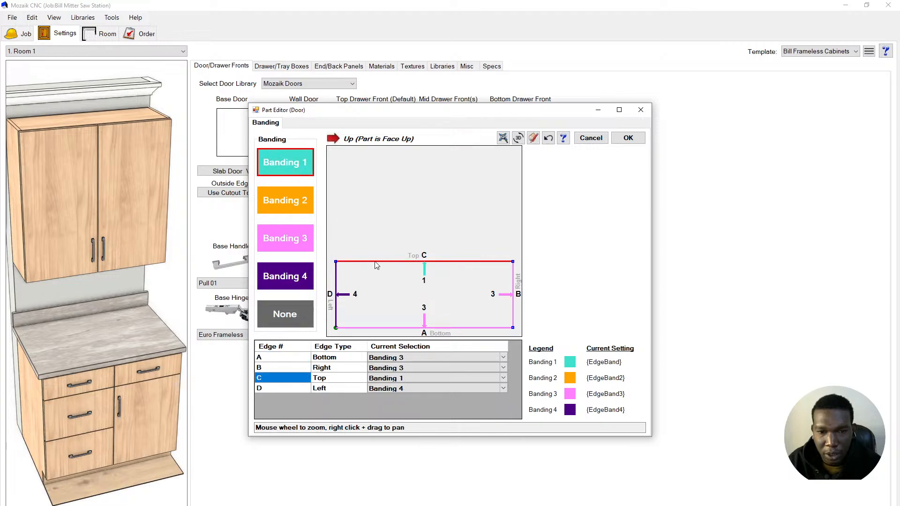
left_click(336, 280)
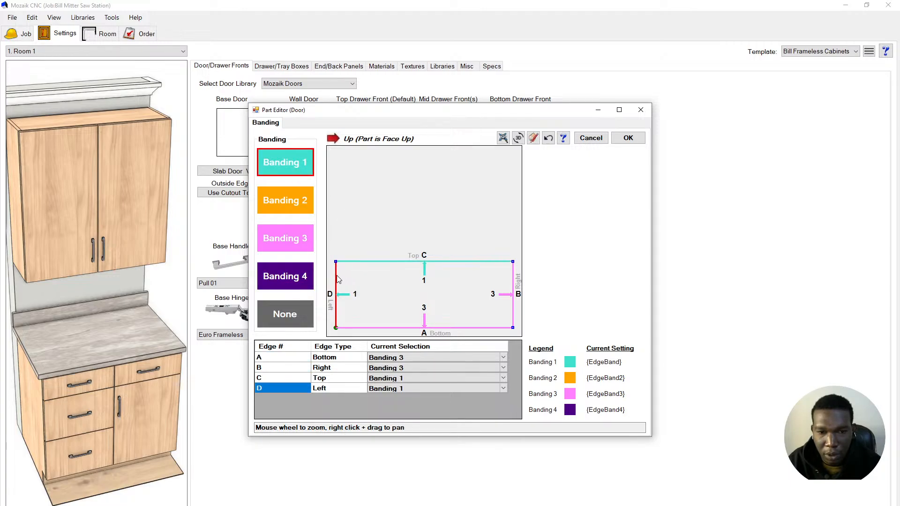
left_click(459, 328)
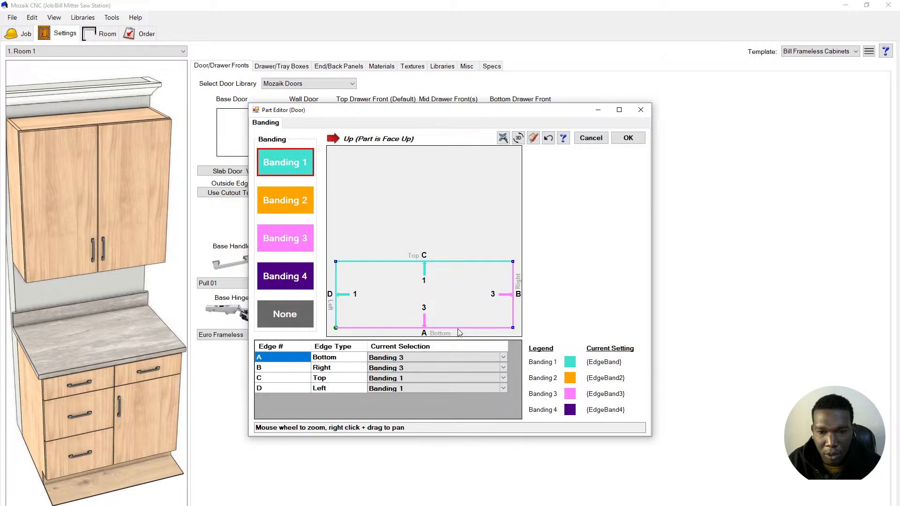
left_click(511, 299)
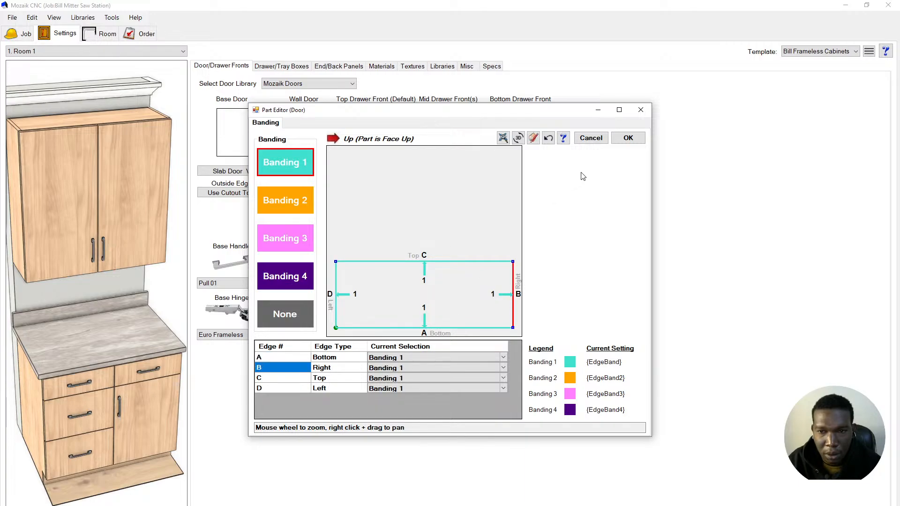
left_click(627, 140)
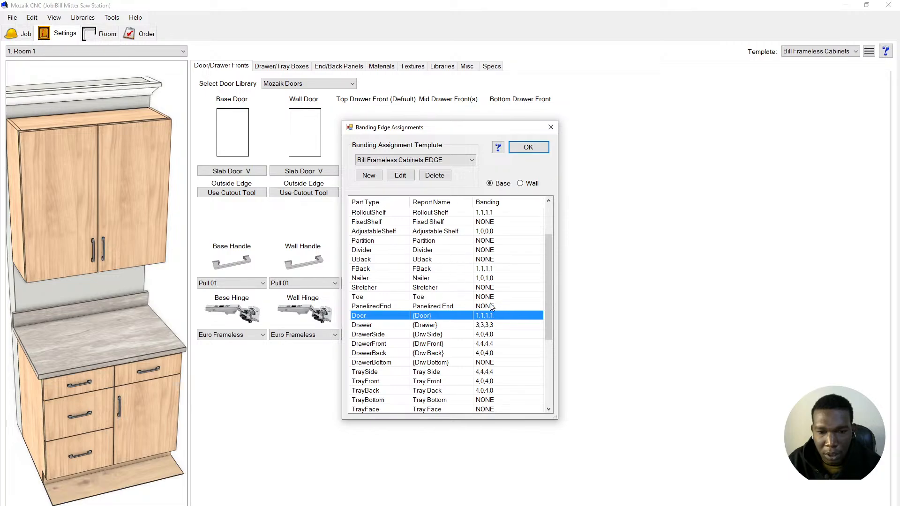
- Confirm the banding edge assignments, then check the base door styles without changing them from Slab Door V
scroll(490, 304, "down", 3)
scroll(491, 306, "up", 5)
left_click(521, 149)
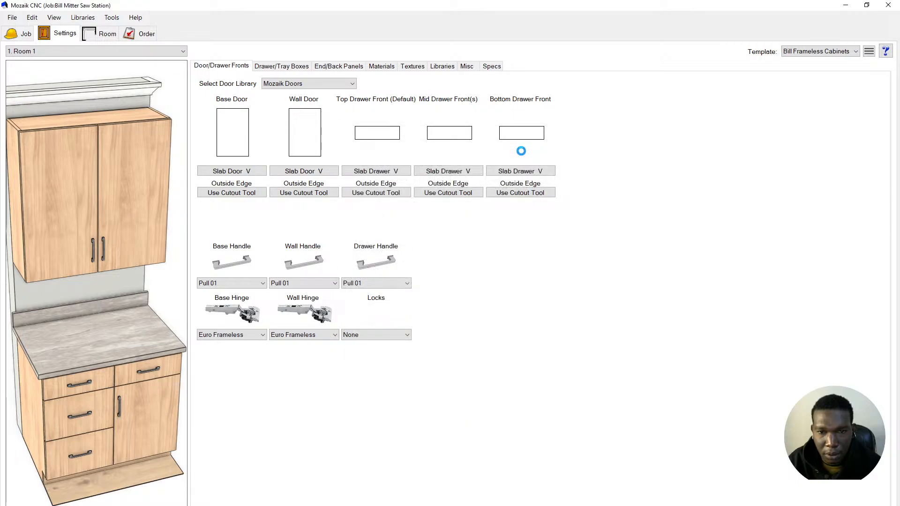
left_click(237, 145)
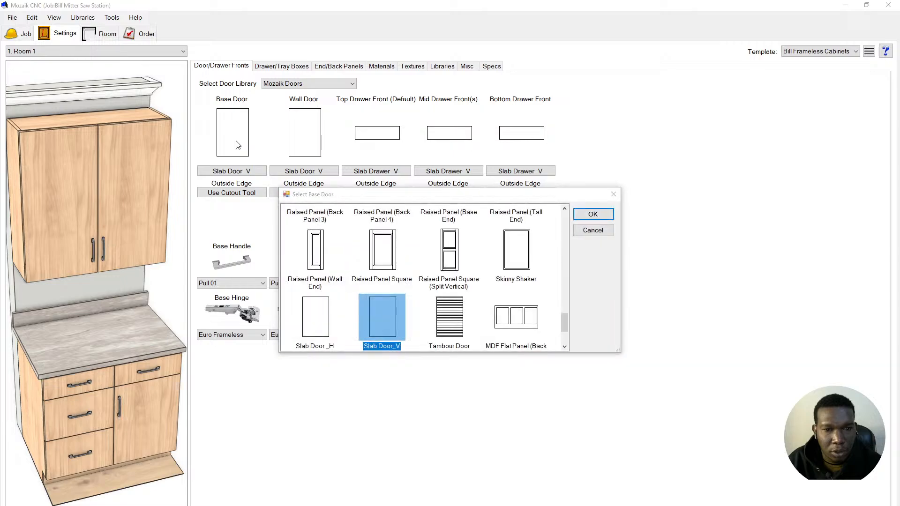
left_click(601, 230)
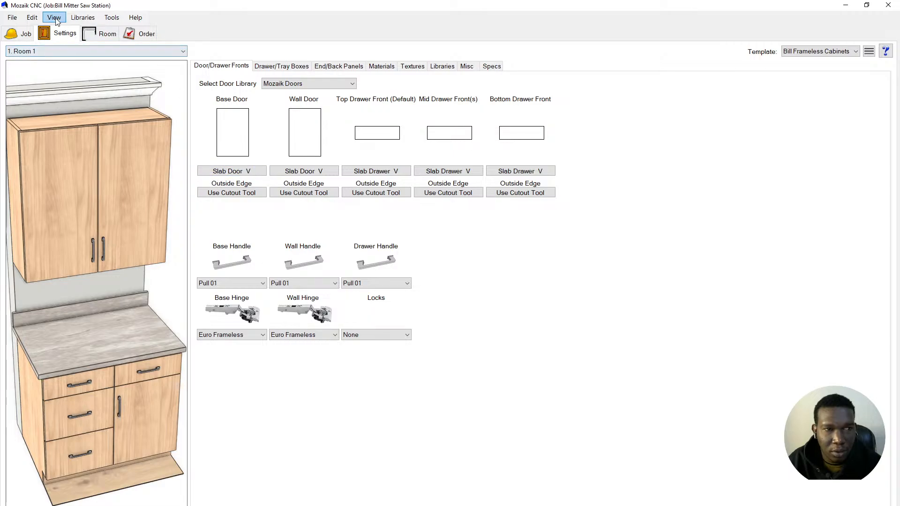
- In the Doors library, uncheck Apply Banding on the Slab Door_V style
left_click(78, 20)
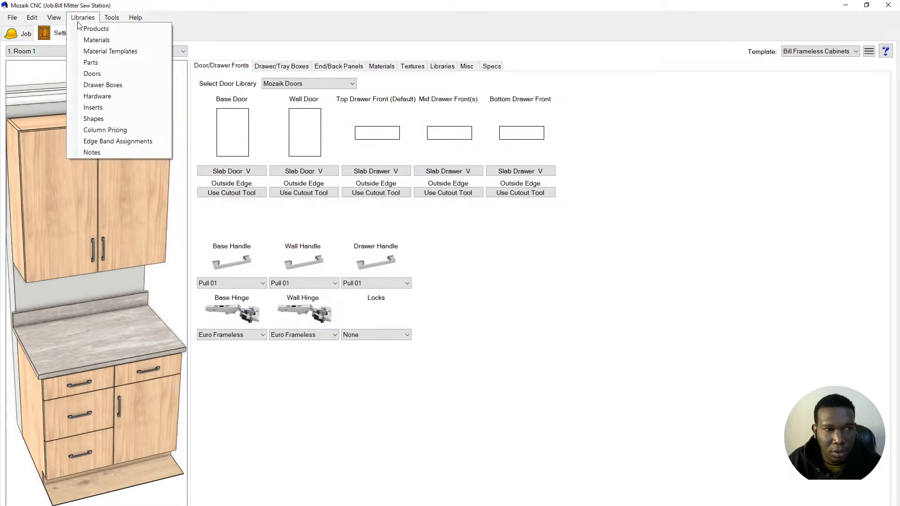
left_click(93, 73)
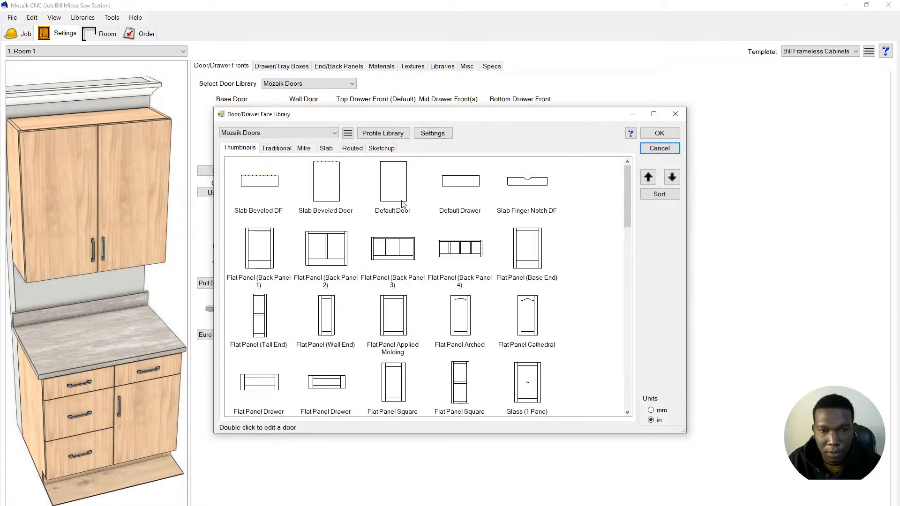
scroll(398, 259, "down", 10)
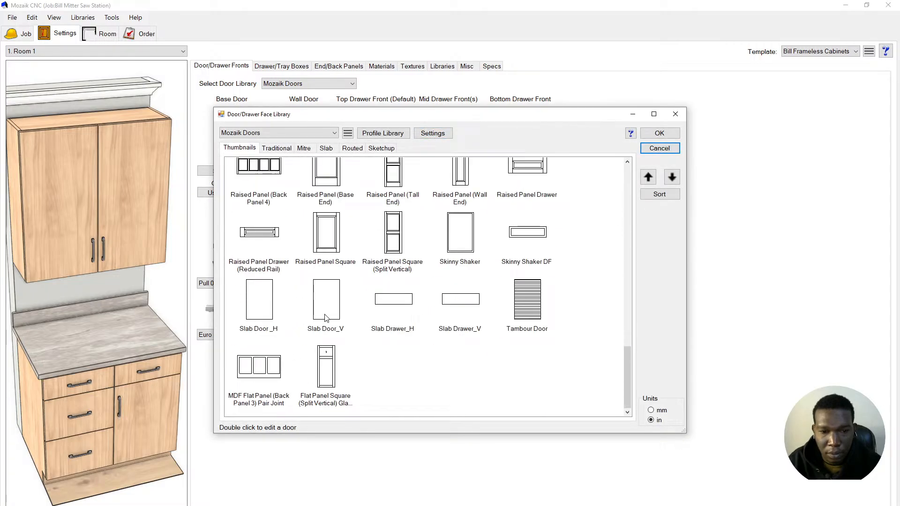
double_click(322, 314)
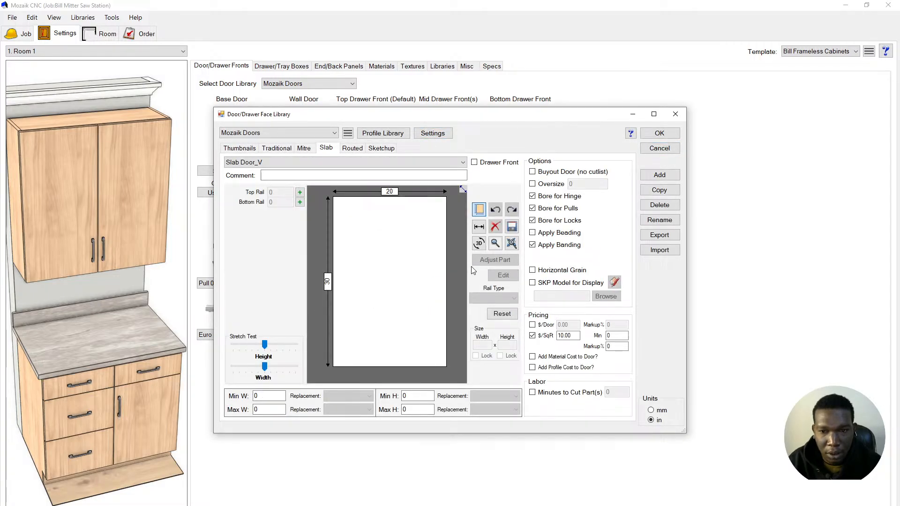
left_click(533, 245)
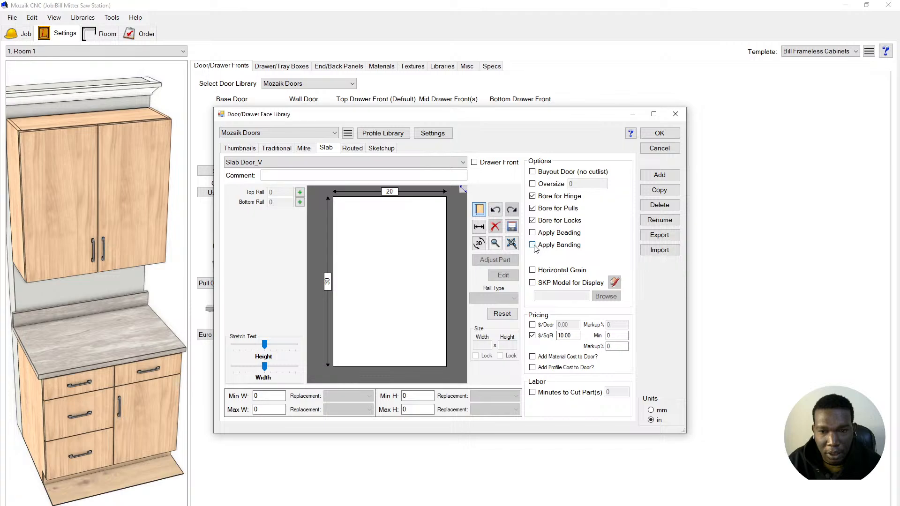
left_click(661, 134)
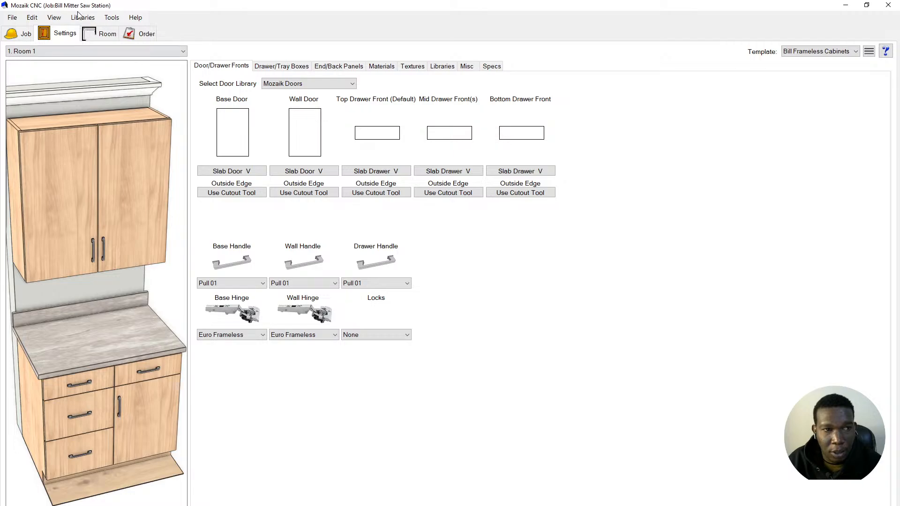
- Set the Bill shop Frameless V12 library's BandTemp to the Bill Frameless Cabinets EDGE template
left_click(442, 67)
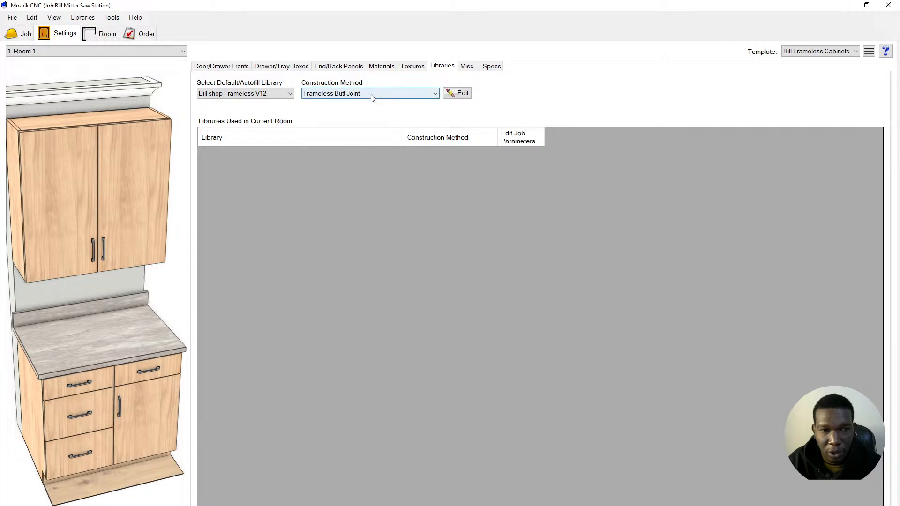
left_click(456, 93)
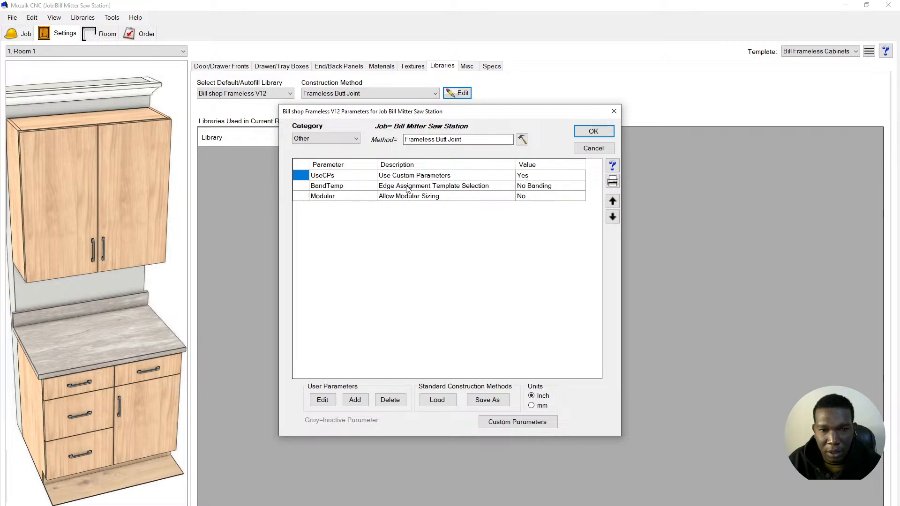
double_click(529, 185)
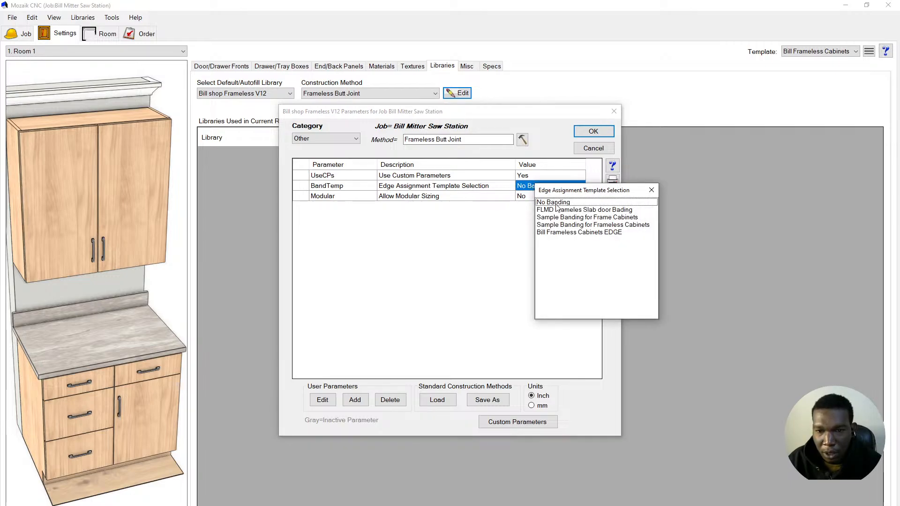
double_click(576, 231)
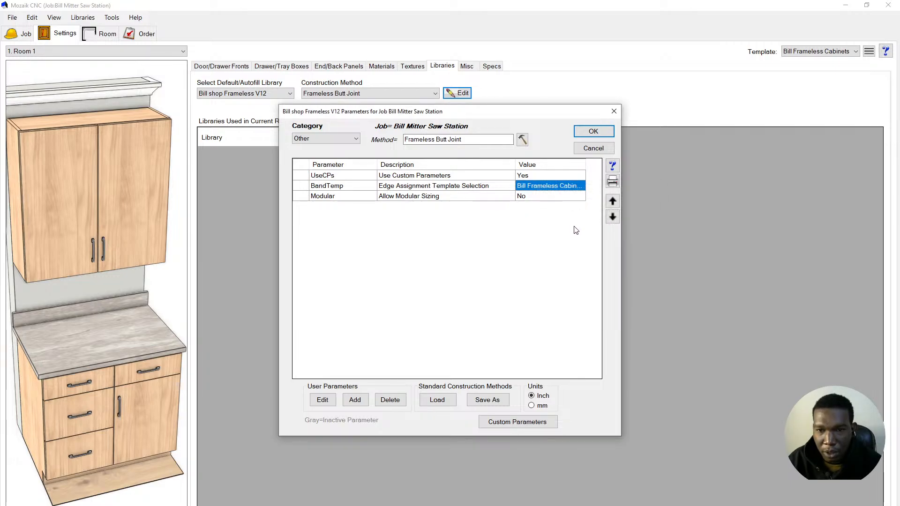
left_click(594, 133)
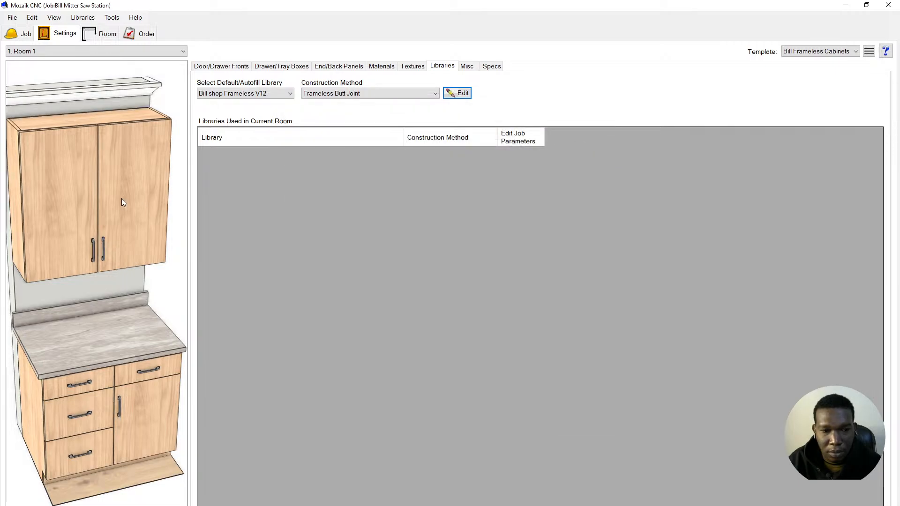
mouse_move(49, 216)
left_mouse_down()
mouse_move(66, 214)
mouse_move(74, 224)
mouse_move(74, 182)
mouse_move(101, 184)
mouse_move(57, 231)
left_mouse_up()
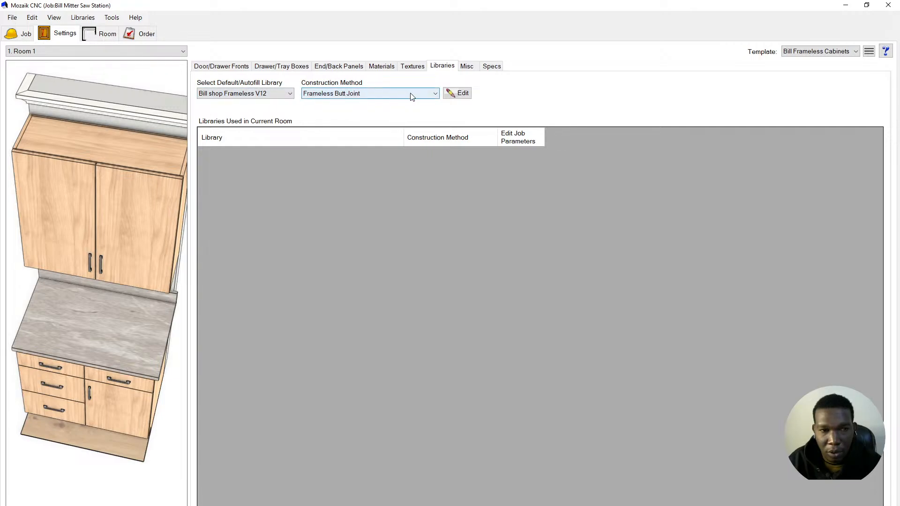
left_click_drag(87, 177, 47, 192)
scroll(11, 170, "up", 8)
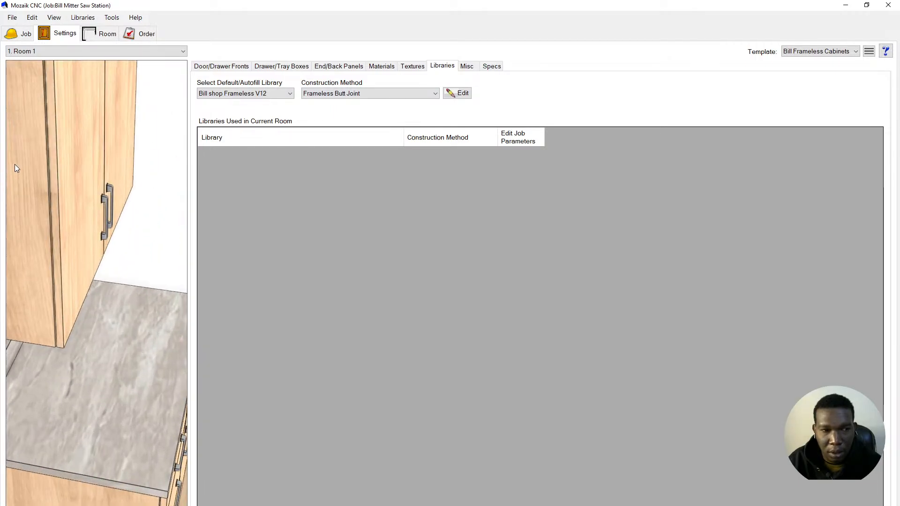
left_click_drag(46, 183, 35, 192)
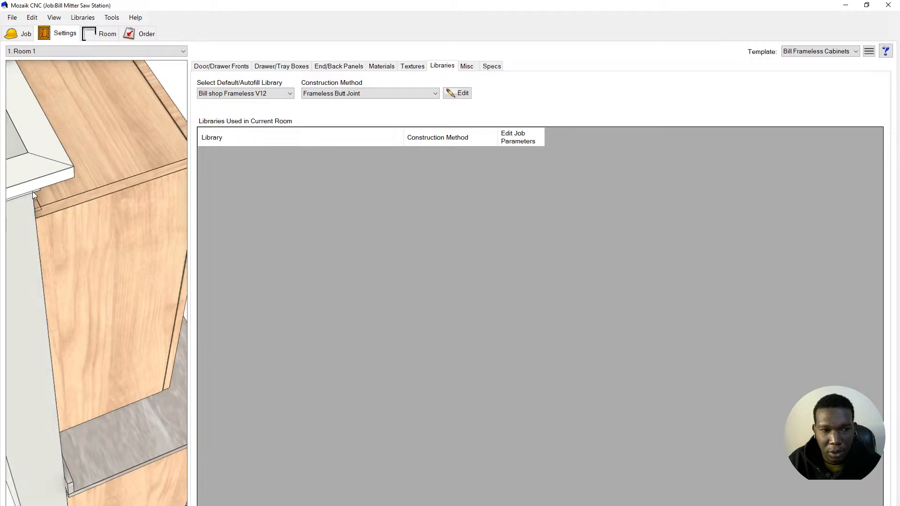
scroll(86, 174, "down", 5)
left_click_drag(126, 283, 103, 242)
scroll(174, 361, "down", 5)
left_click_drag(134, 348, 102, 359)
scroll(99, 322, "up", 5)
left_click_drag(100, 317, 126, 326)
scroll(143, 300, "down", 5)
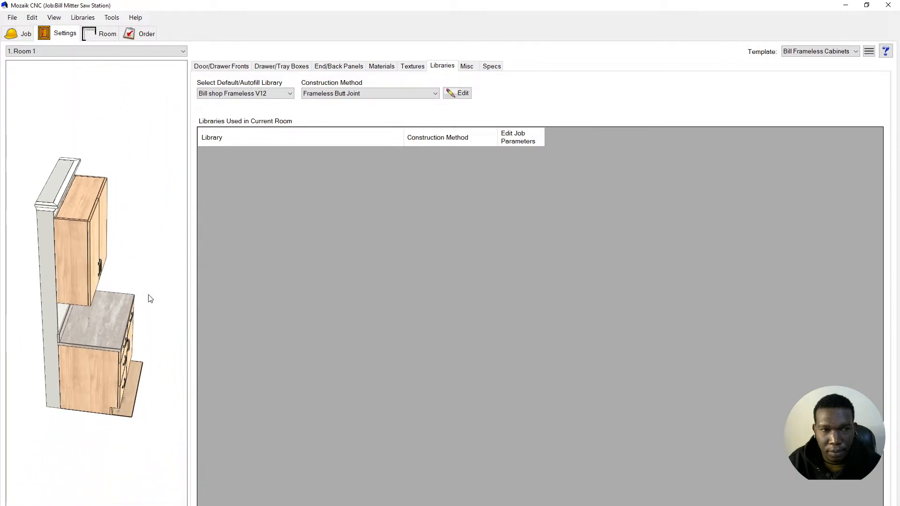
- Save the job and overwrite the Bill Frameless Cabinets template with the current room settings
left_click(12, 18)
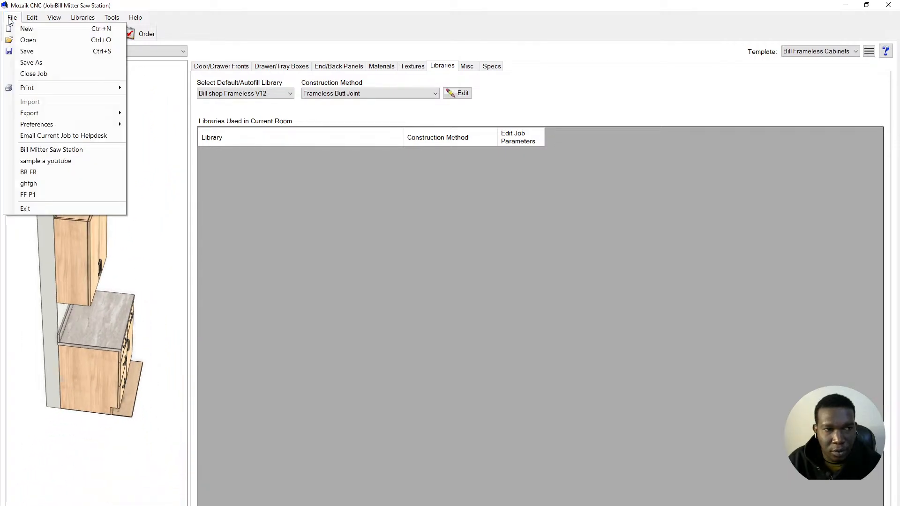
left_click(35, 54)
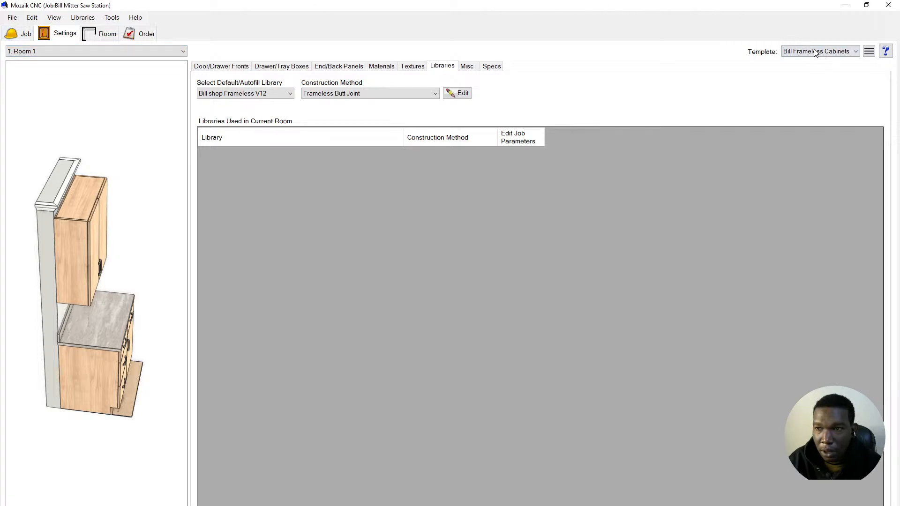
left_click(869, 52)
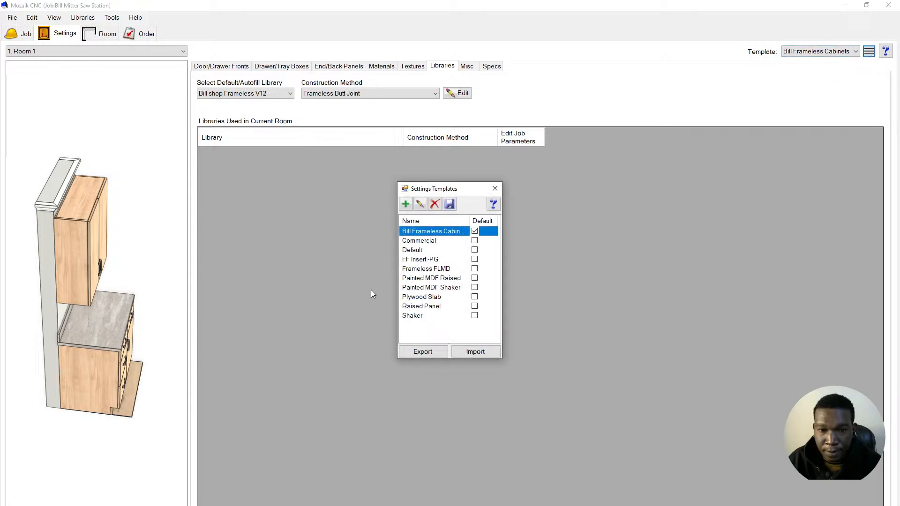
left_click(449, 205)
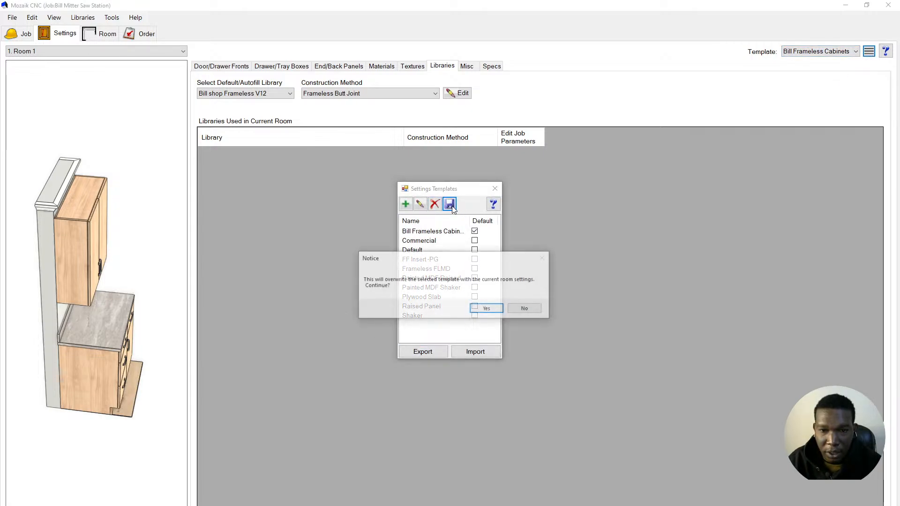
left_click(486, 309)
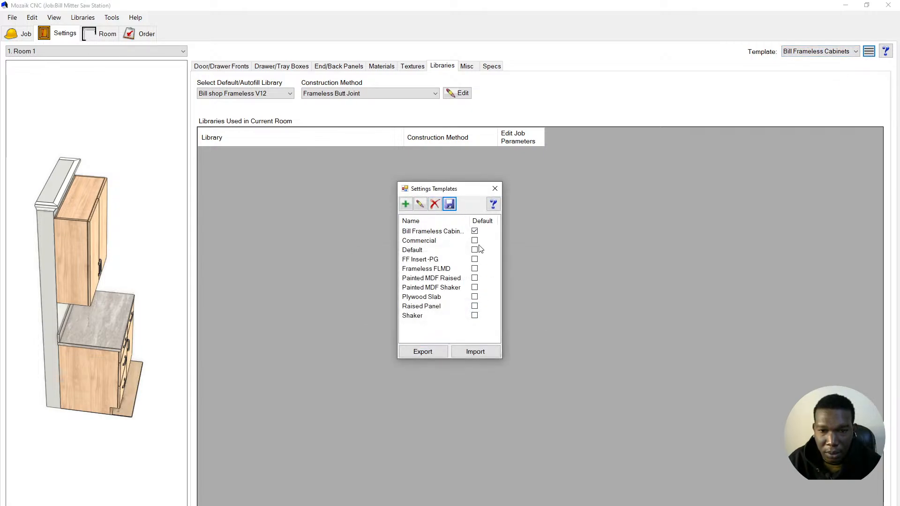
left_click(494, 190)
left_click(440, 306)
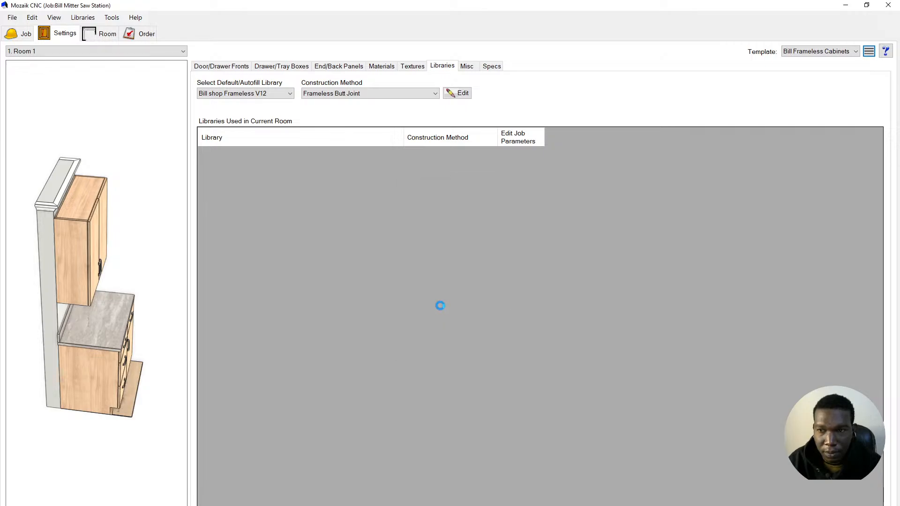
- Reopen the construction parameters on the Doors category and choose to save as a standard construction method
left_click(457, 94)
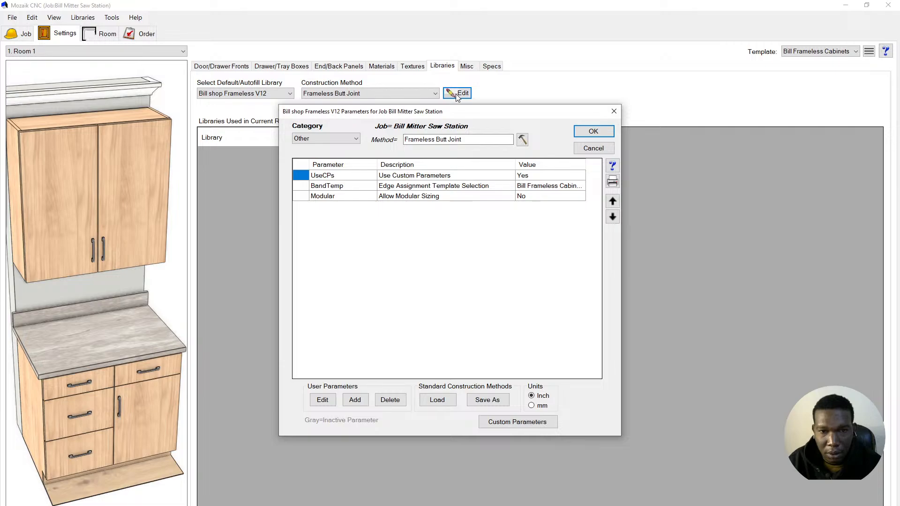
left_click(339, 139)
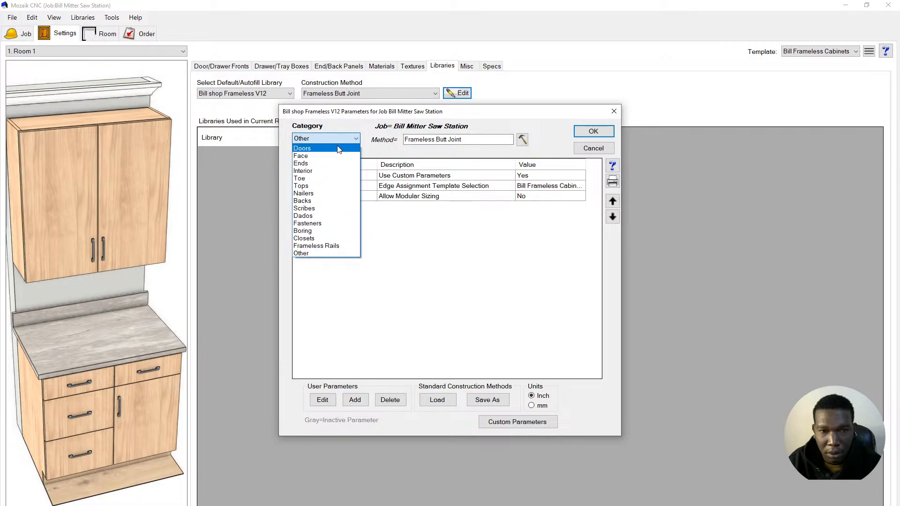
left_click(339, 145)
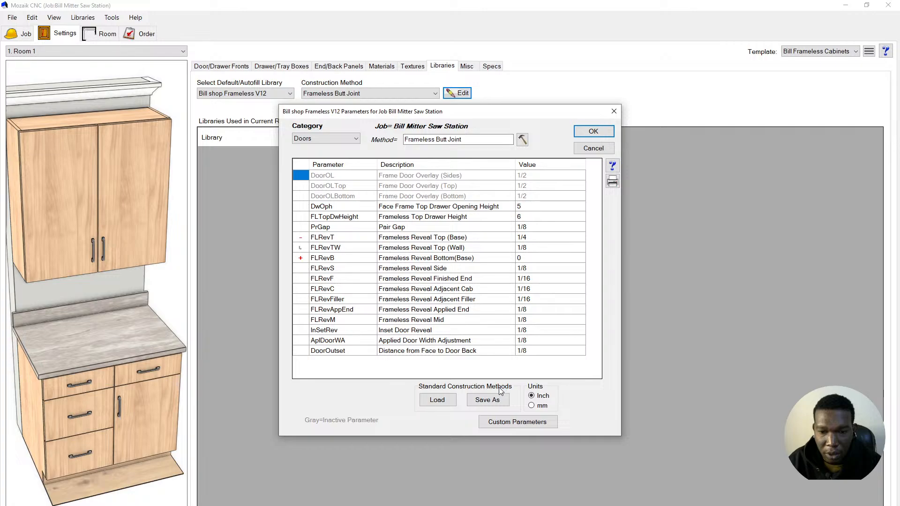
left_click(488, 401)
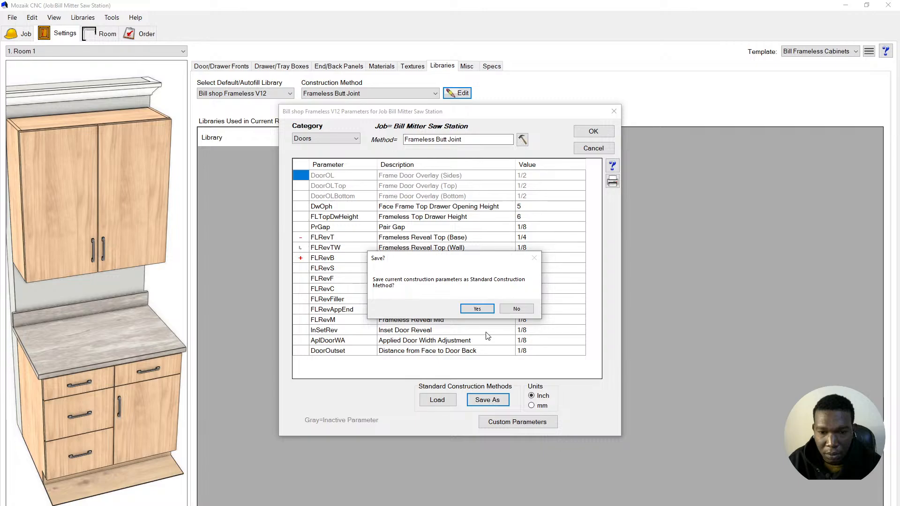
left_click(483, 312)
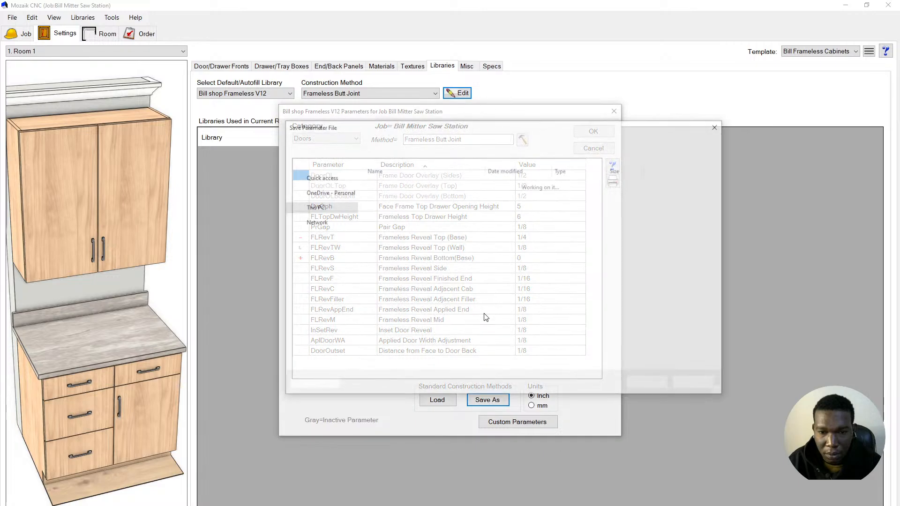
- Name the method file 'Bill Franeless Cabinets Butt', save it, and close the parameters window
left_click(369, 351)
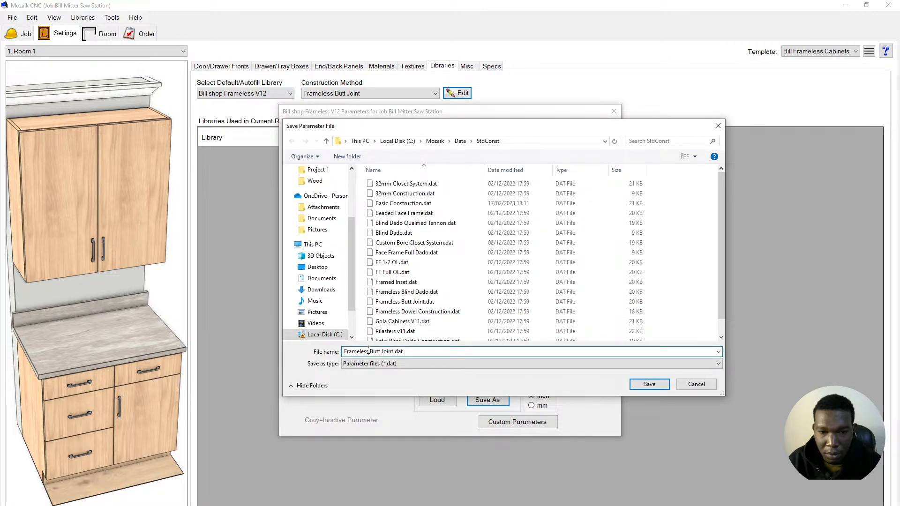
left_click_drag(393, 352, 320, 365)
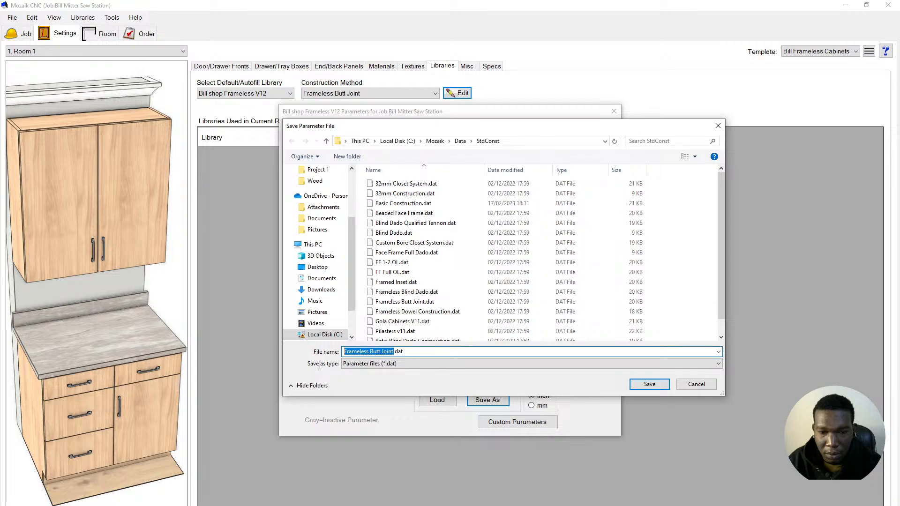
type("bill")
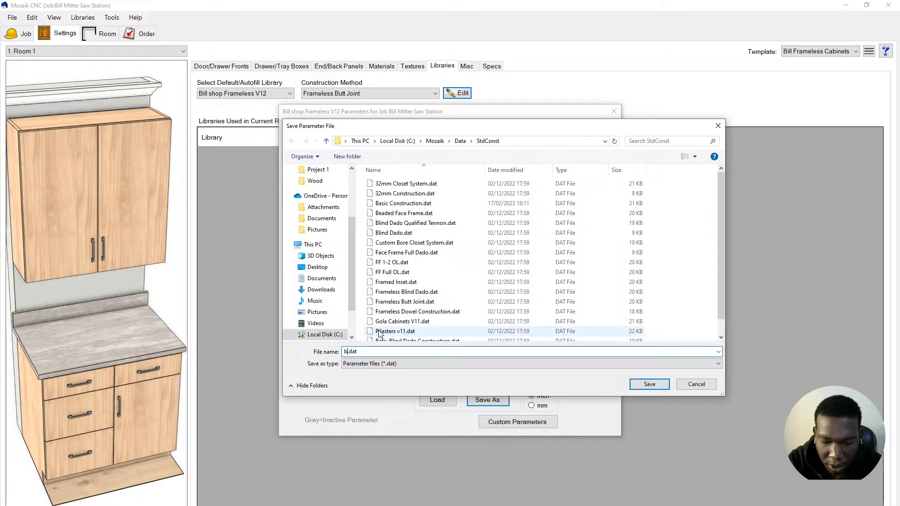
key("BackSpace")
key("BackSpace")
key("BackSpace")
key("BackSpace")
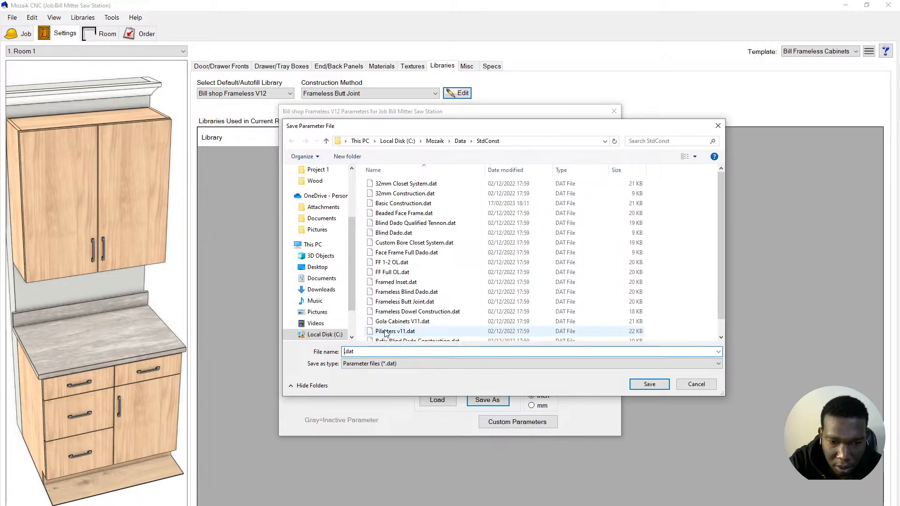
key("BackSpace")
type("Bill")
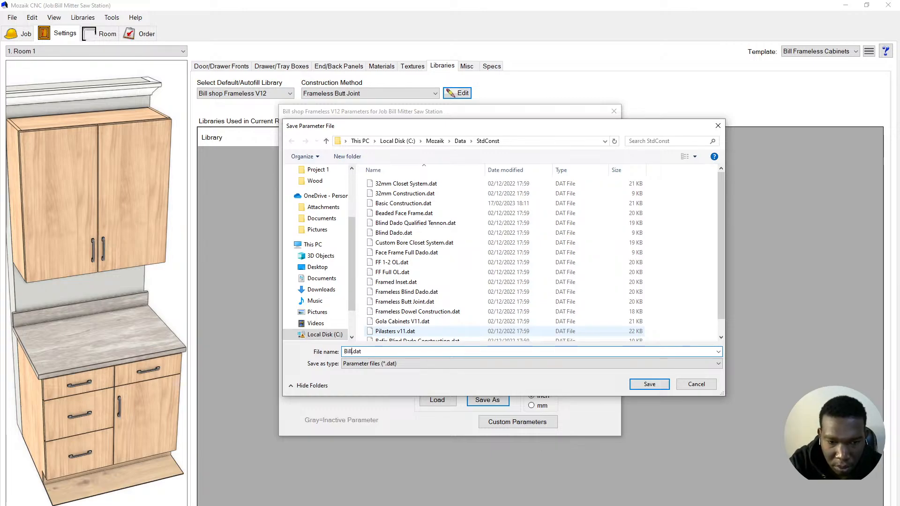
type(" Franele")
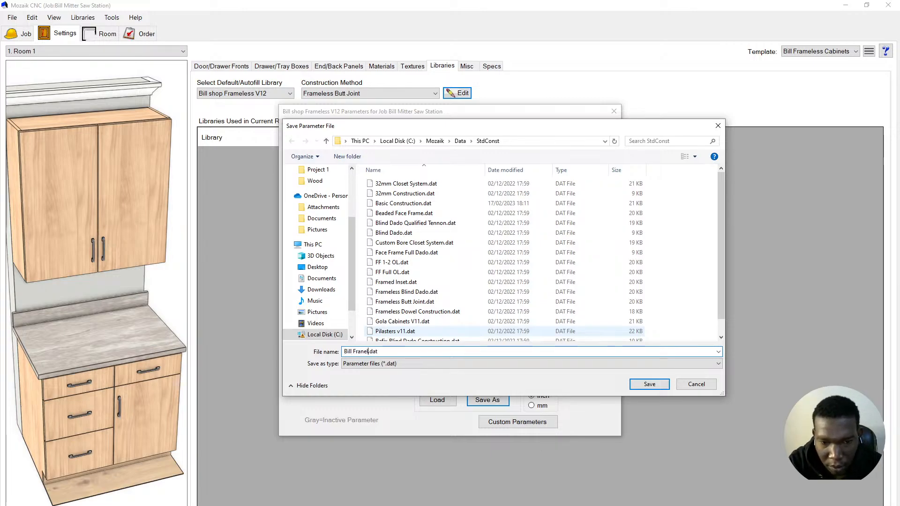
type("ss Cabinets")
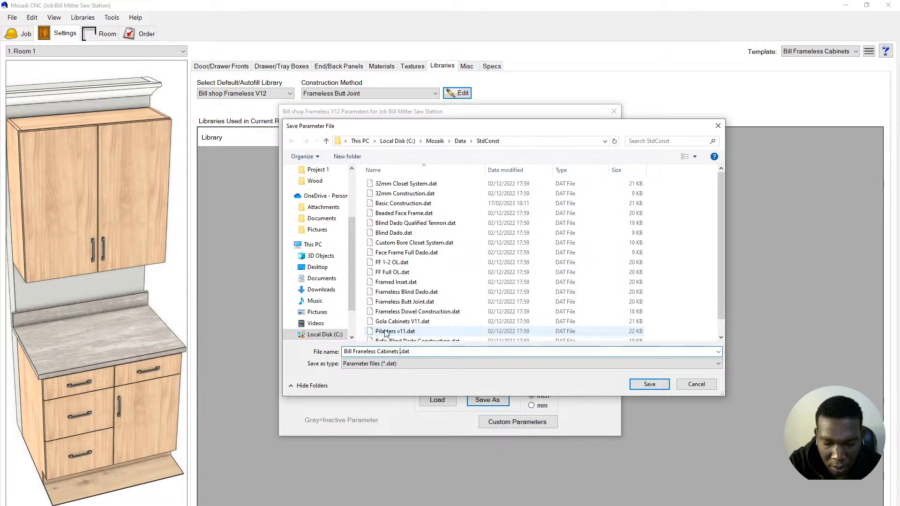
type("Butt")
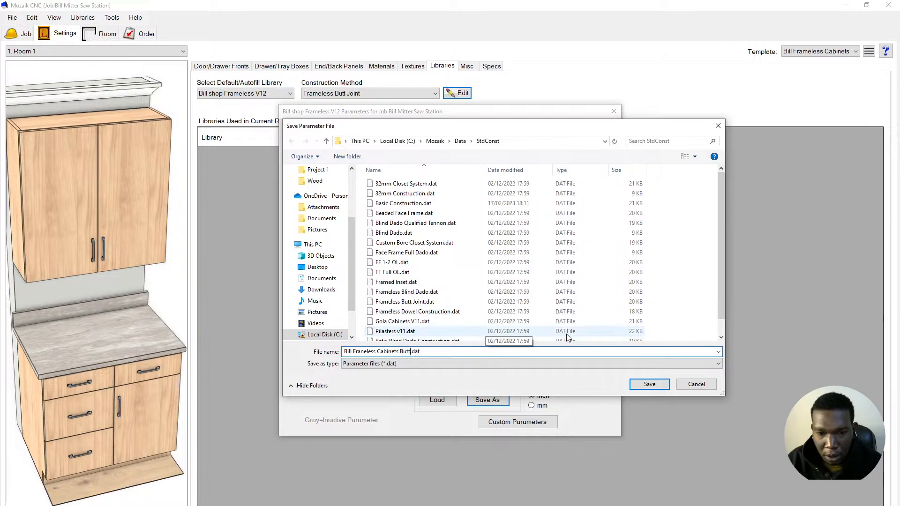
left_click(649, 384)
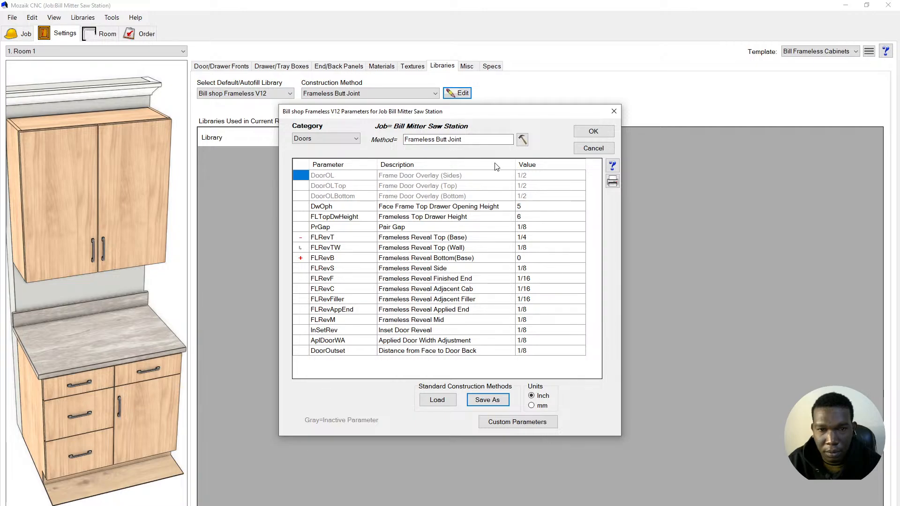
left_click(591, 133)
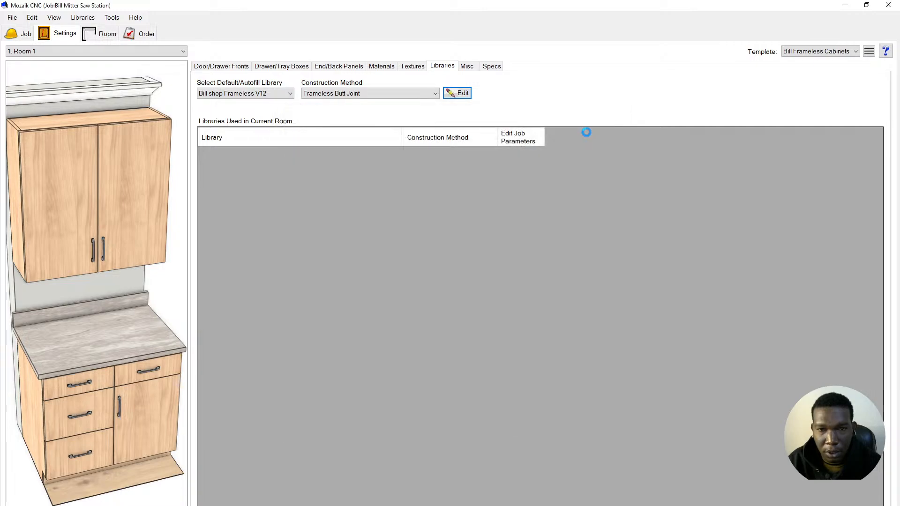
- Switch the job's construction method to Bill Franeless Cabinets Butt, overwriting the job parameters
left_click(431, 94)
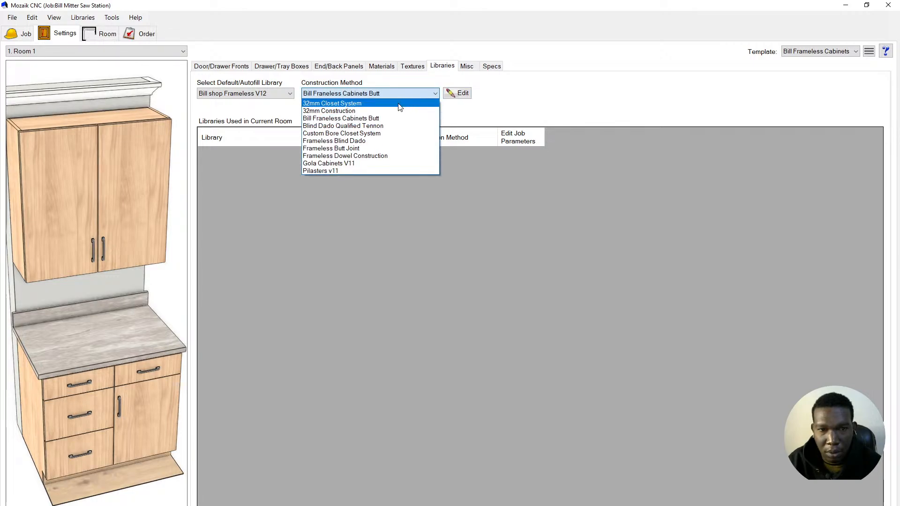
left_click(312, 119)
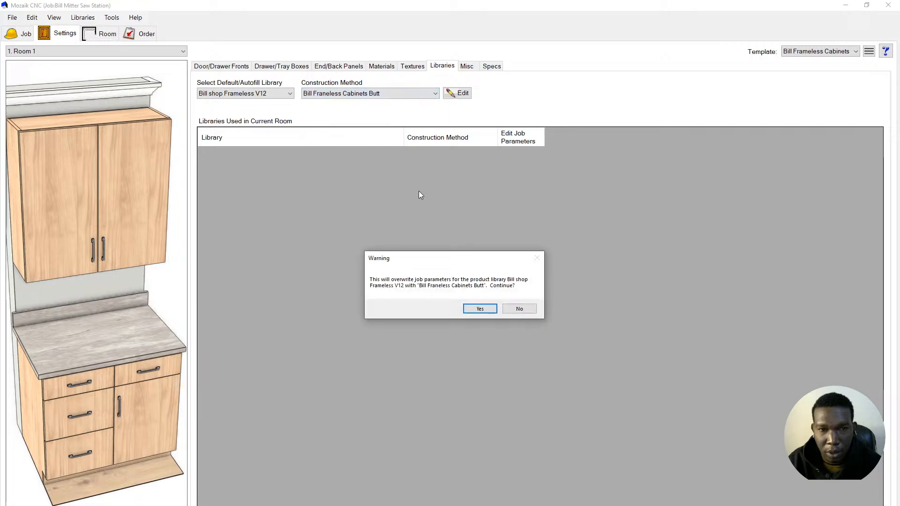
left_click(479, 309)
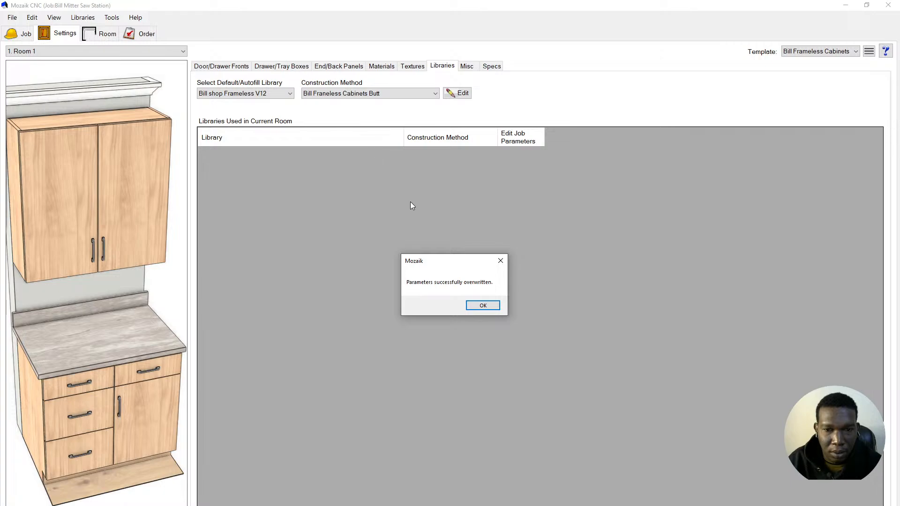
left_click(489, 310)
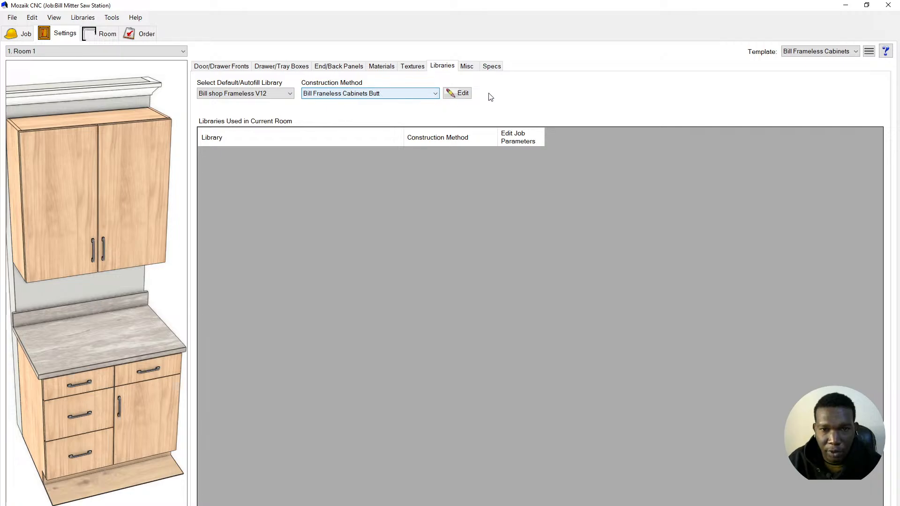
left_click(456, 94)
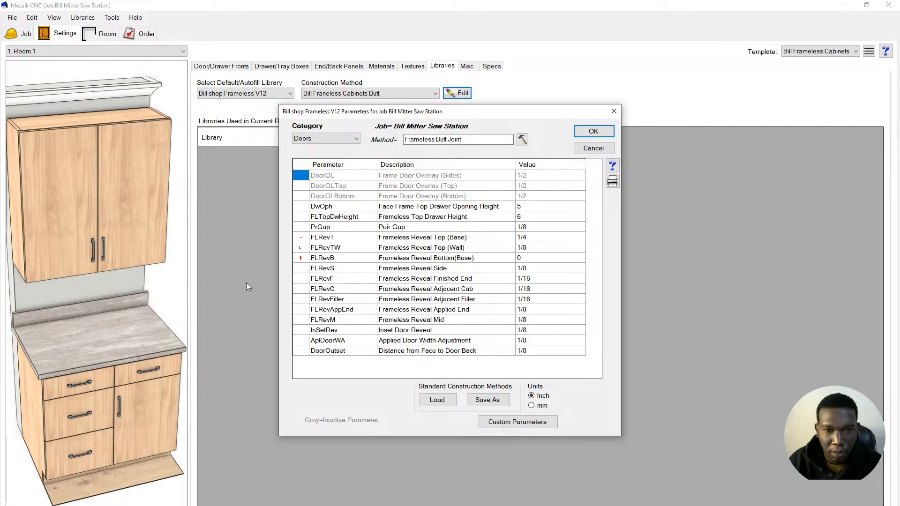
- Show the Interior parameters and review the ShNosing options, leaving shelf nosing at None
left_click(340, 141)
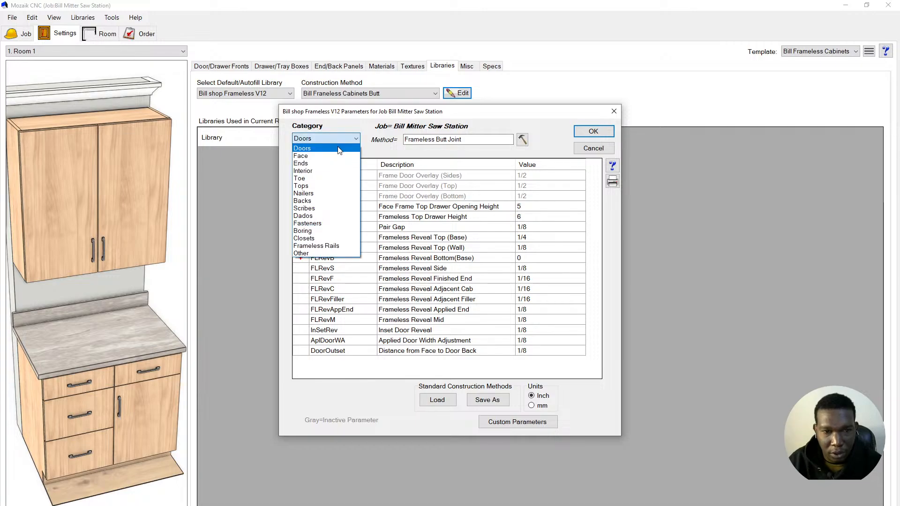
left_click(335, 172)
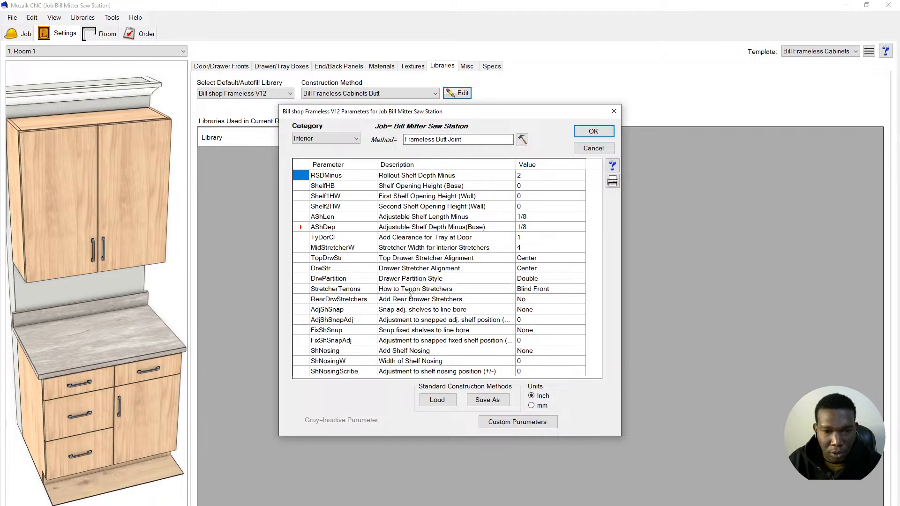
left_click(417, 351)
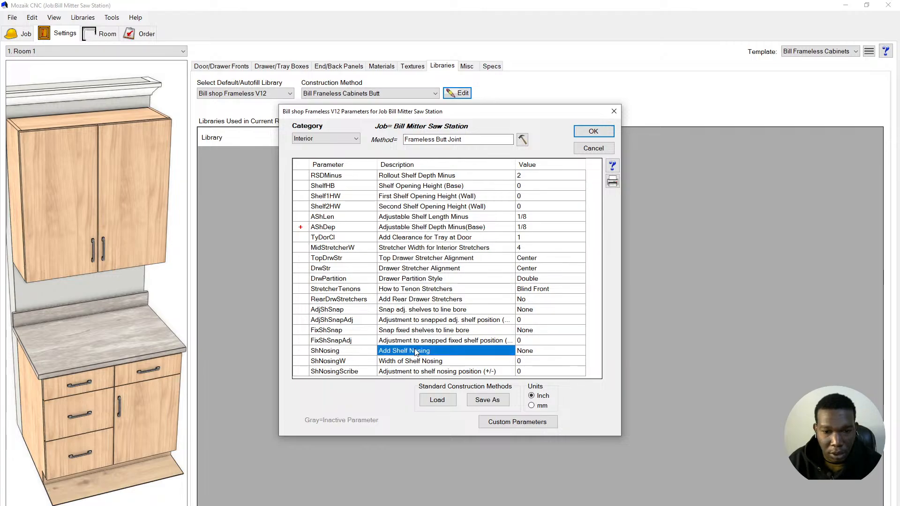
left_click(612, 166)
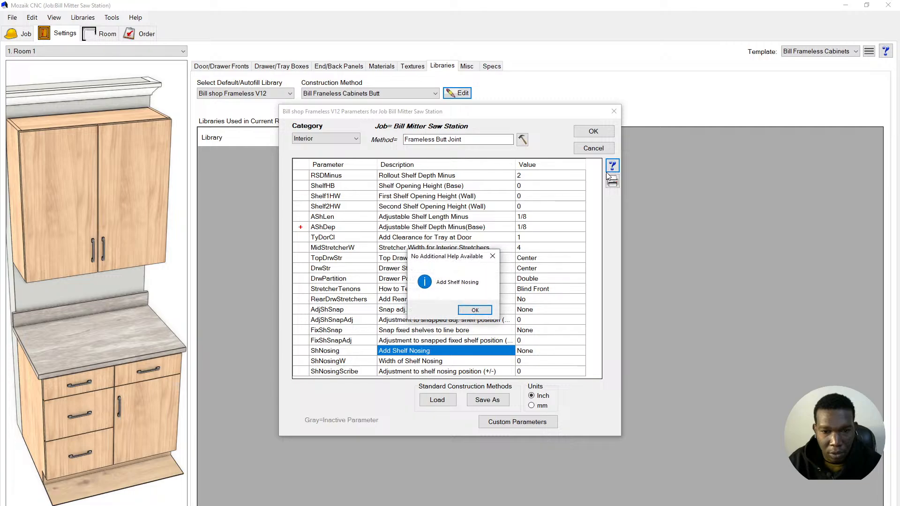
left_click(475, 310)
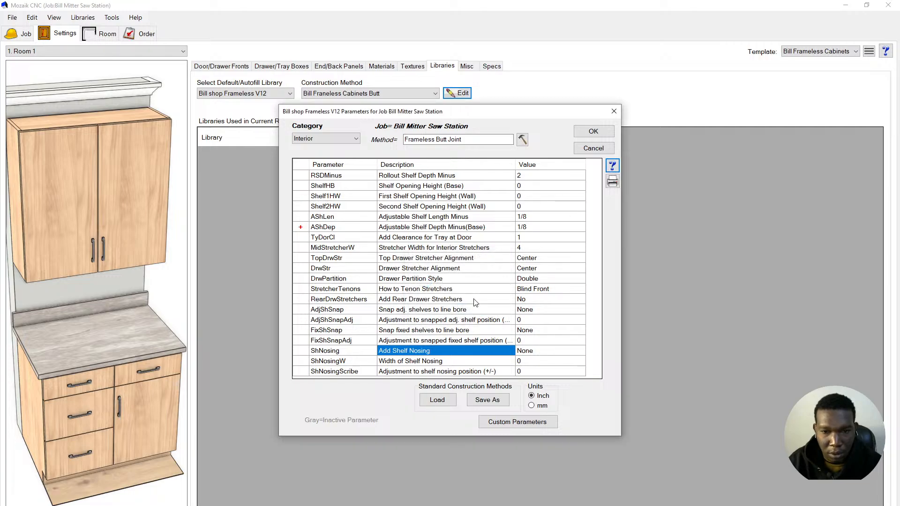
left_click(524, 350)
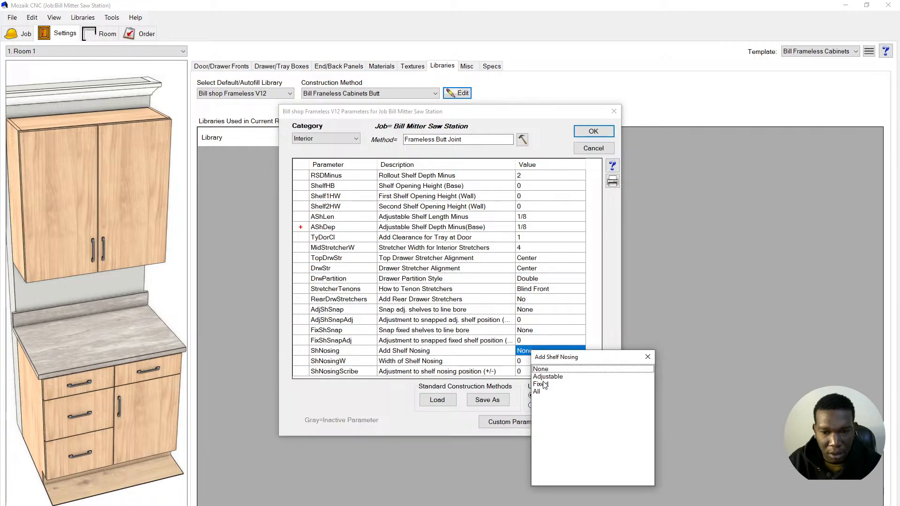
left_click(648, 356)
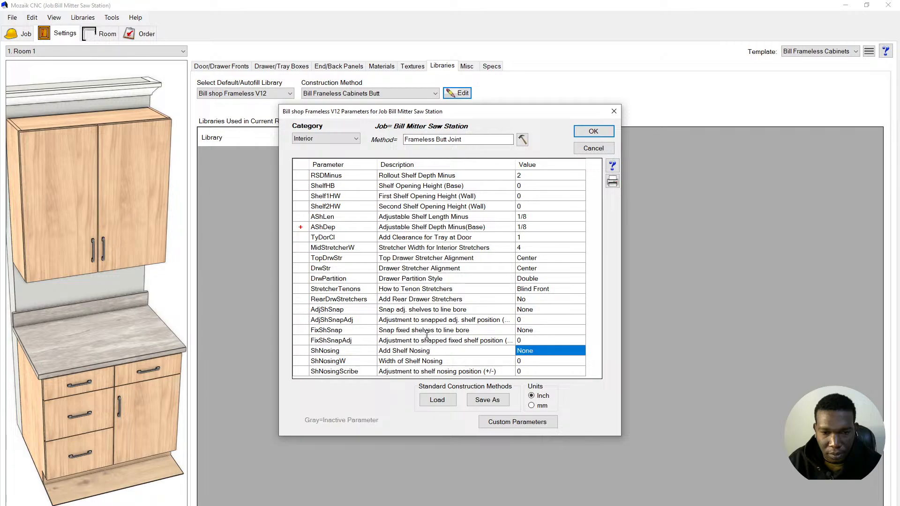
- Read the help for TyDorCl (Add Clearance for Tray at Door), left at 1
left_click(414, 238)
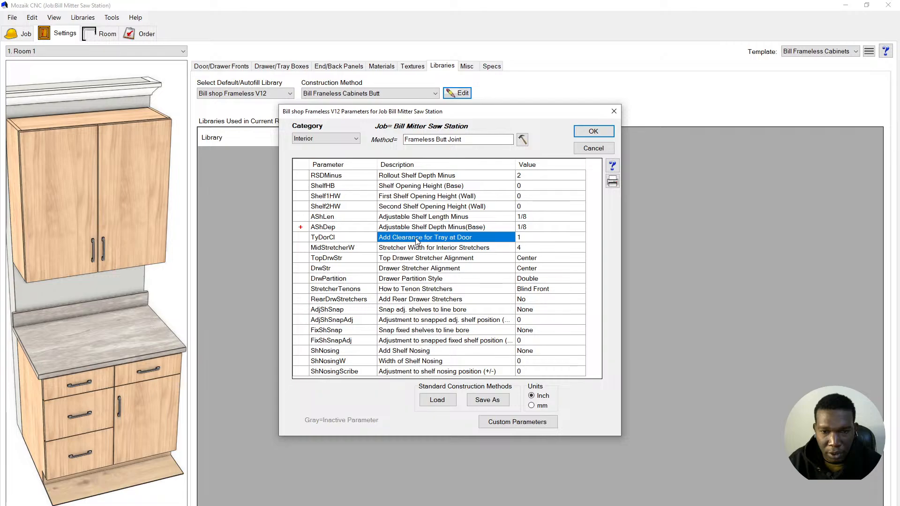
left_click(613, 168)
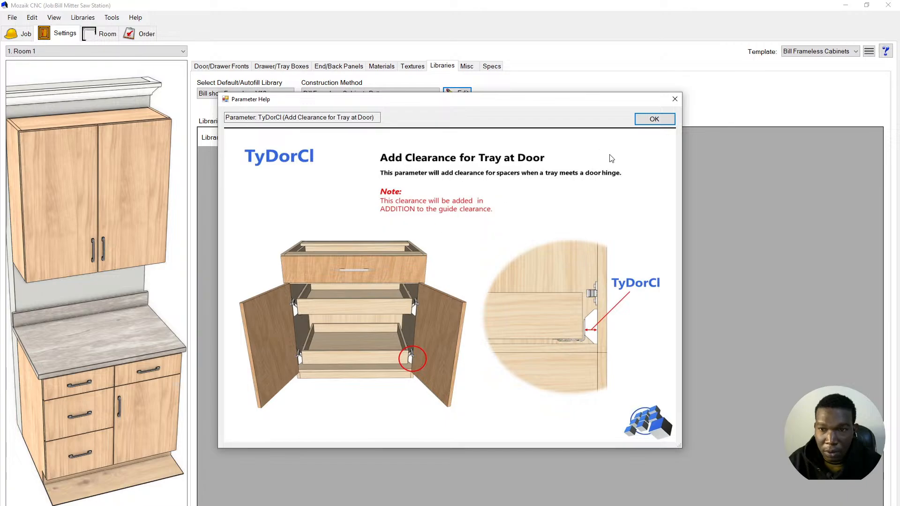
left_click(653, 119)
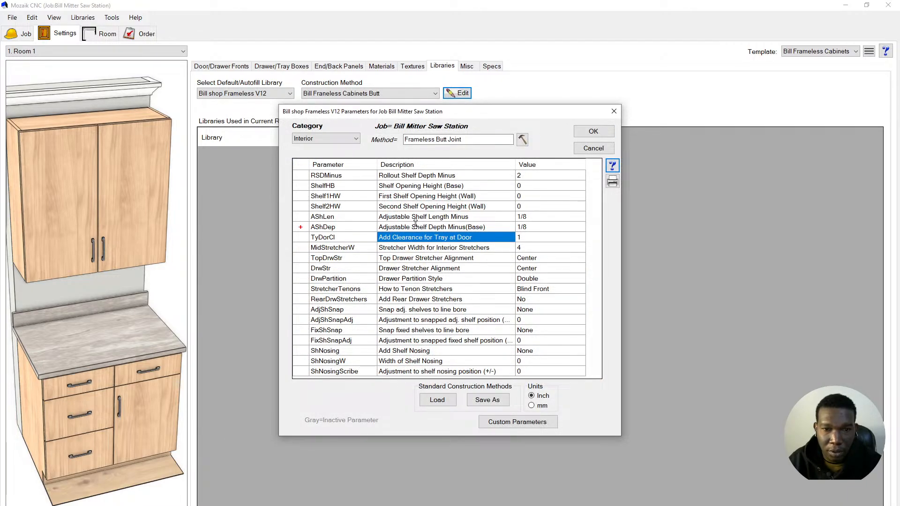
left_click(310, 139)
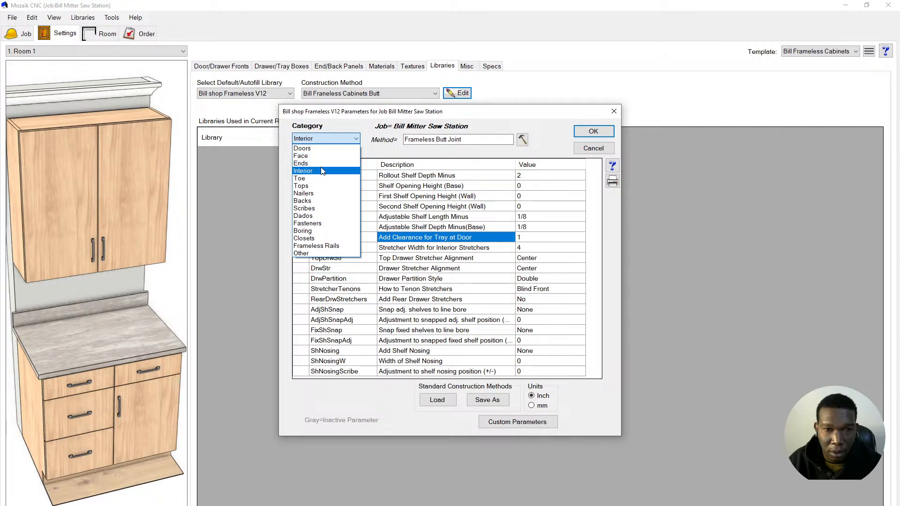
- Show the Tops parameters, read the BTop help, and compare with the saw station reference photo
left_click(322, 186)
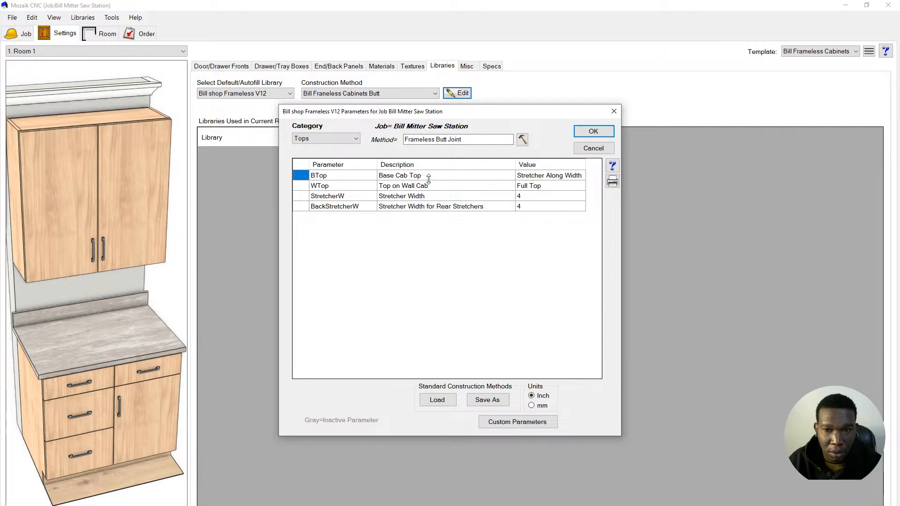
left_click(396, 178)
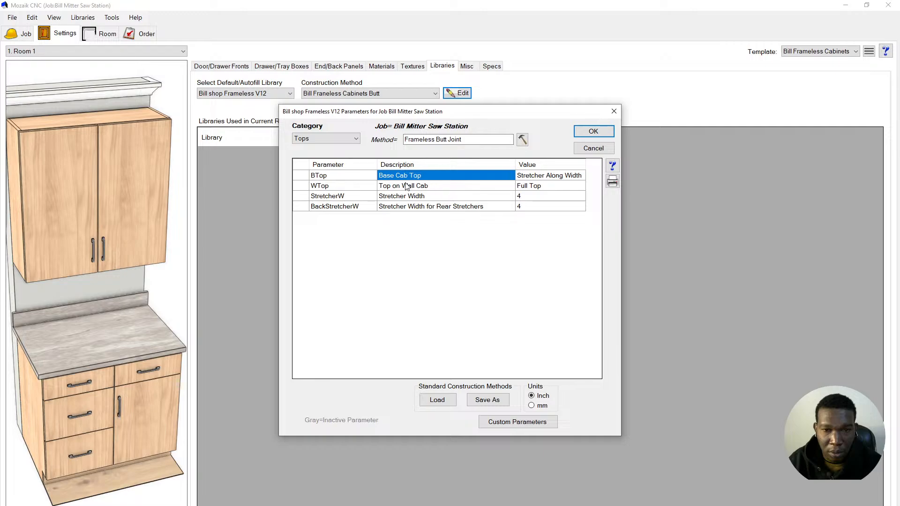
left_click(611, 166)
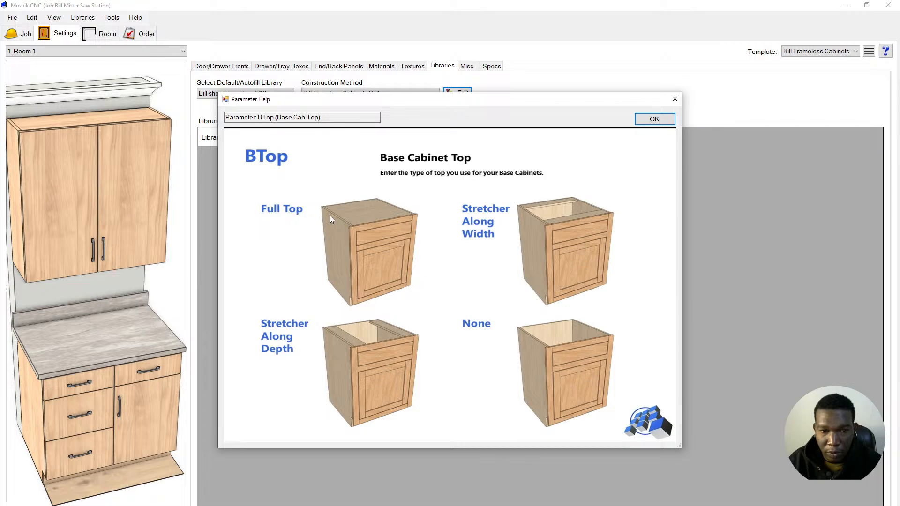
left_click(654, 119)
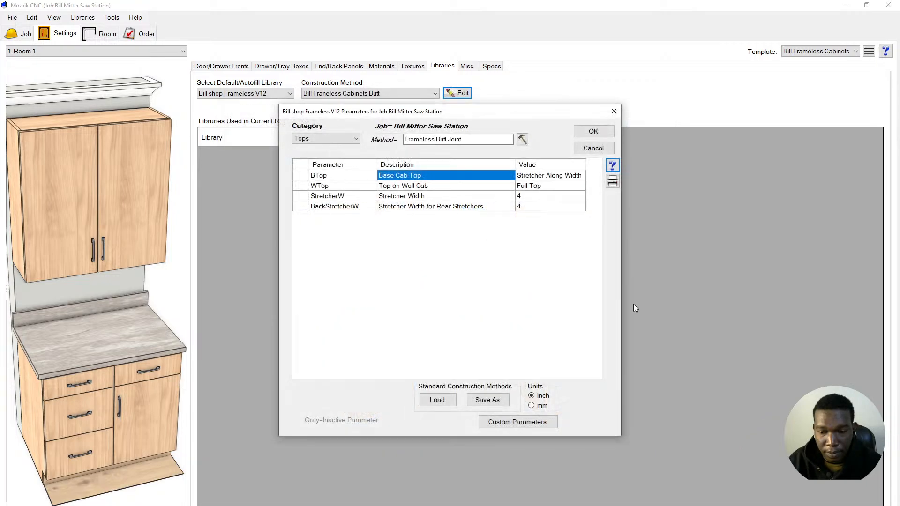
key("alt+Tab")
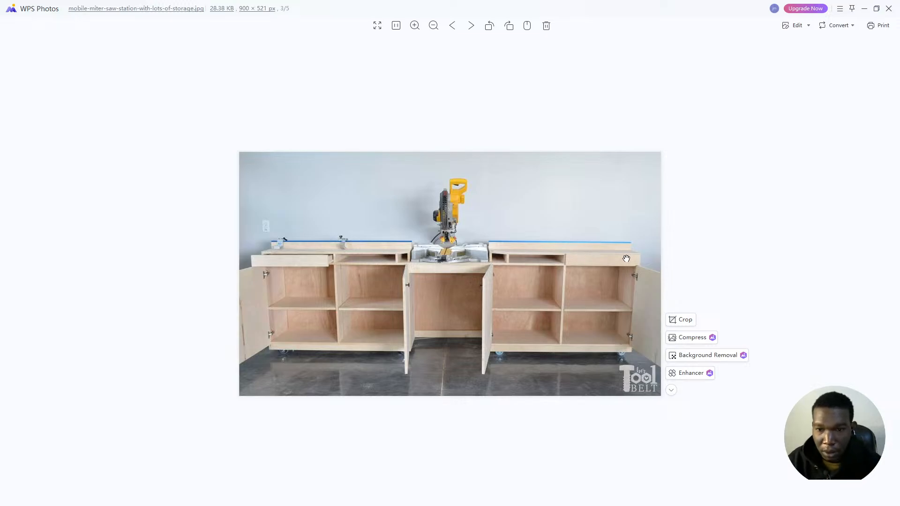
left_click(864, 9)
left_click(534, 176)
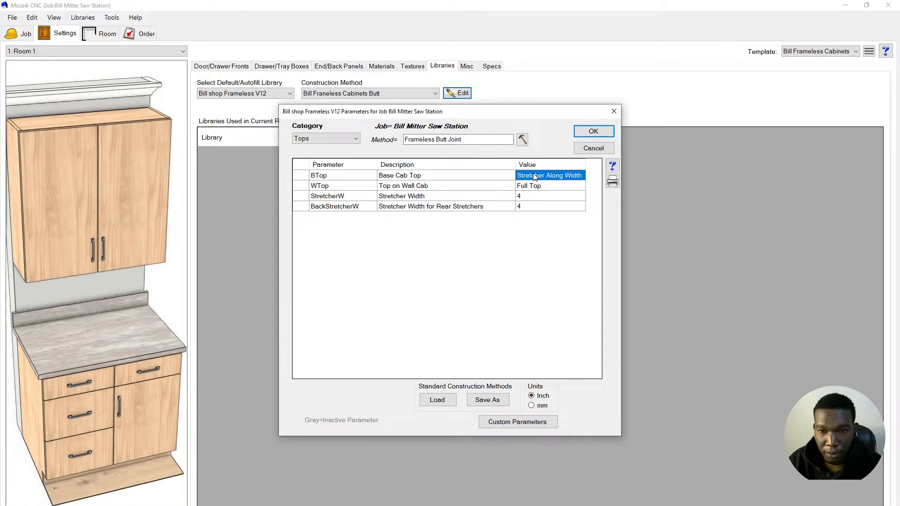
- Change BTop (Base Cab Top) from Stretcher Along Width to Full Top
left_click(534, 176)
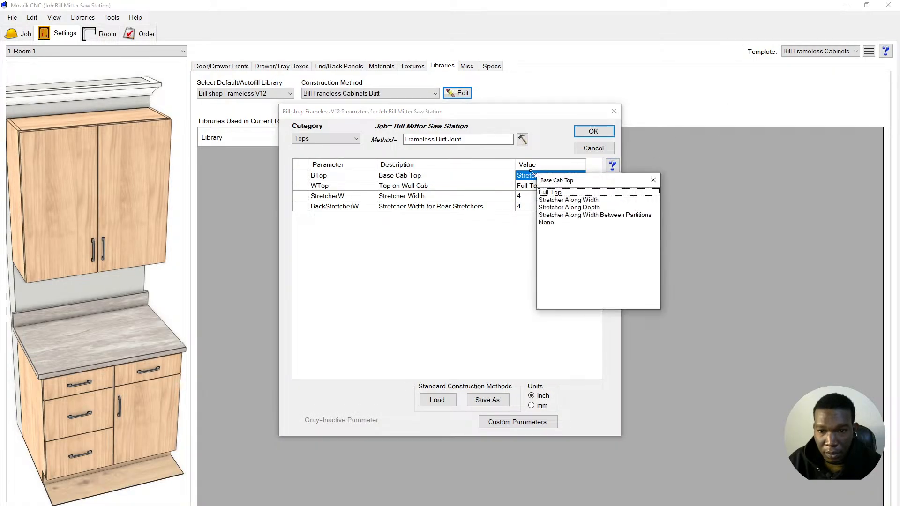
double_click(560, 192)
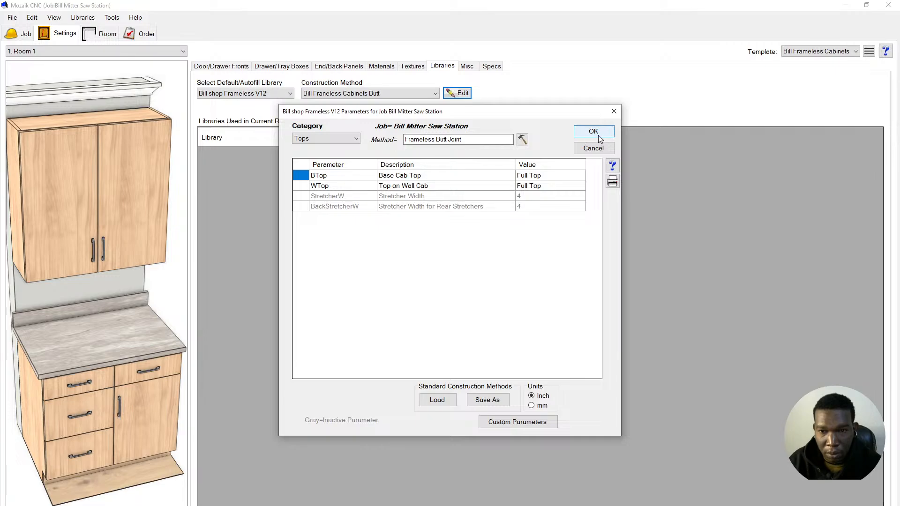
- Save the current parameters as the standard method Frameless Butt Joint.dat, replacing the existing file
left_click(491, 406)
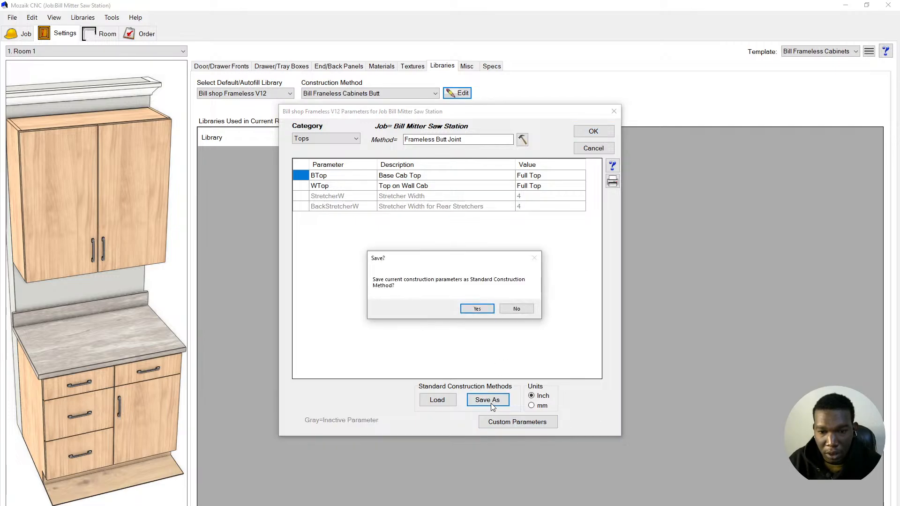
left_click(476, 307)
left_click(641, 383)
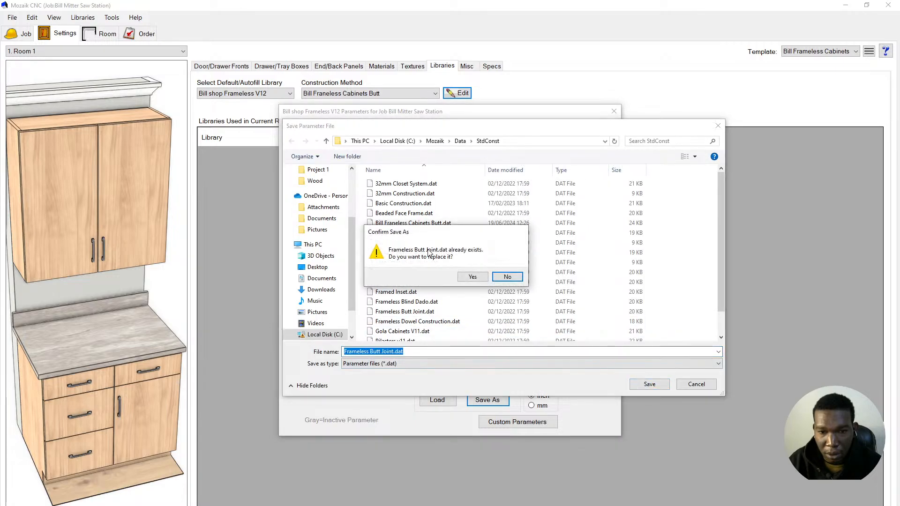
left_click(471, 277)
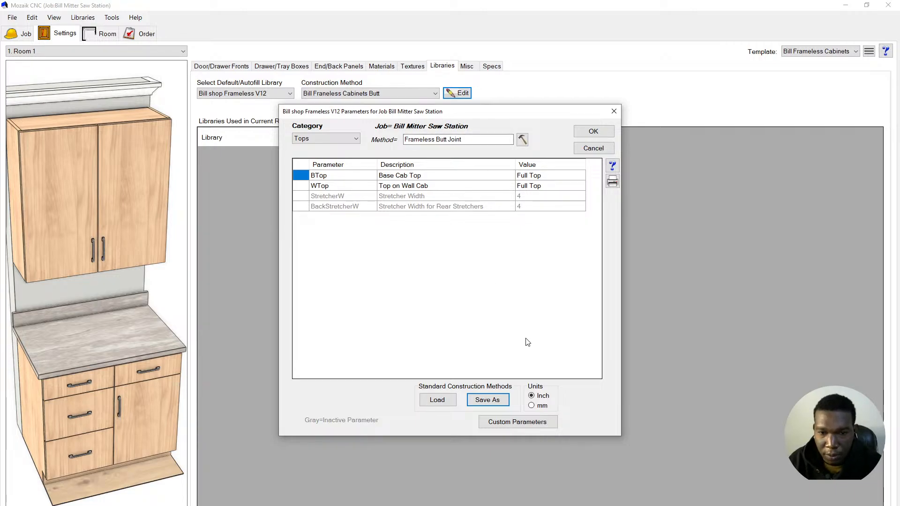
- Review the Backs category parameters, then accept and close the Parameters dialog
left_click(331, 138)
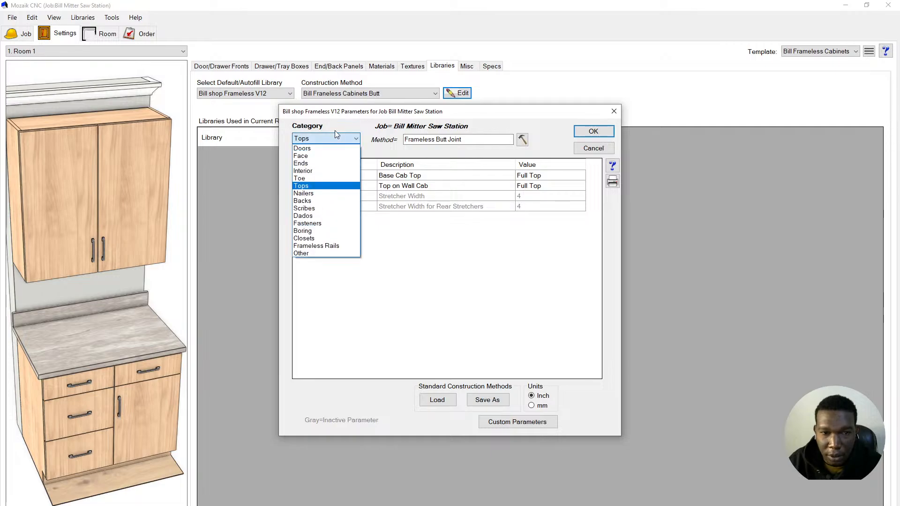
left_click(326, 202)
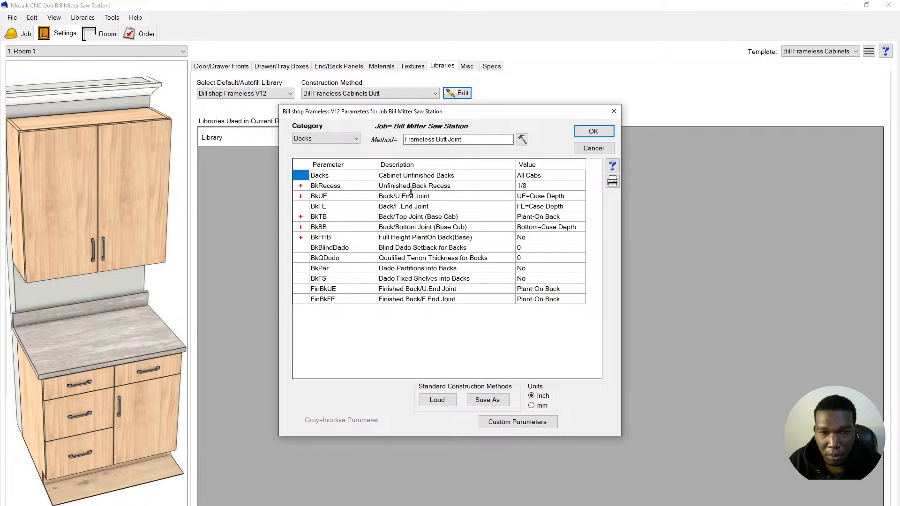
left_click(414, 177)
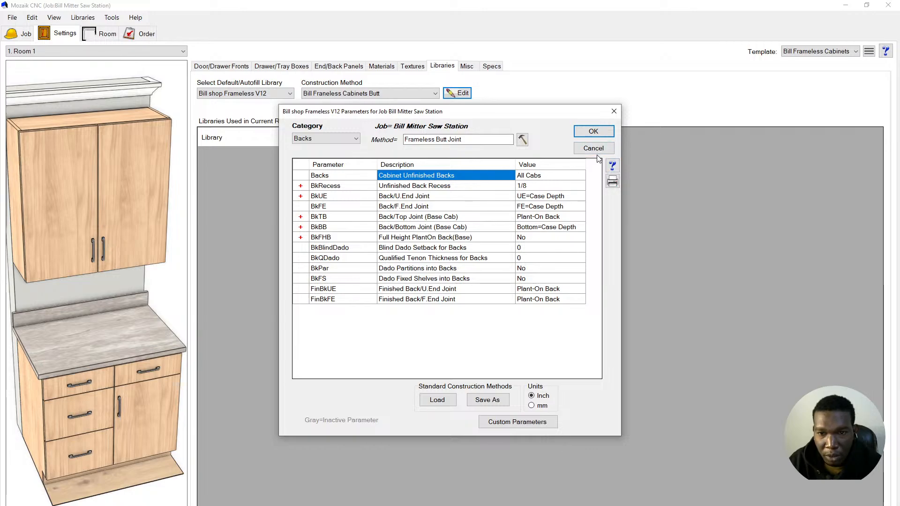
left_click(595, 132)
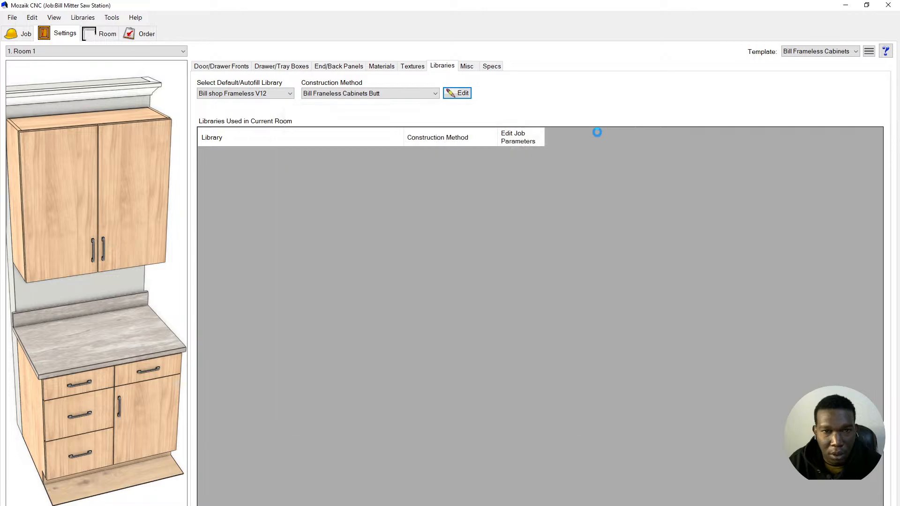
left_click(340, 70)
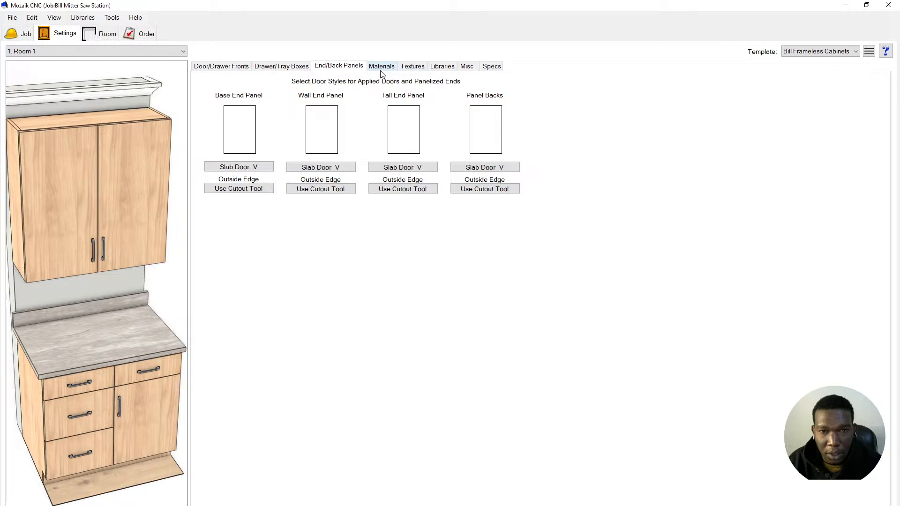
left_click(434, 69)
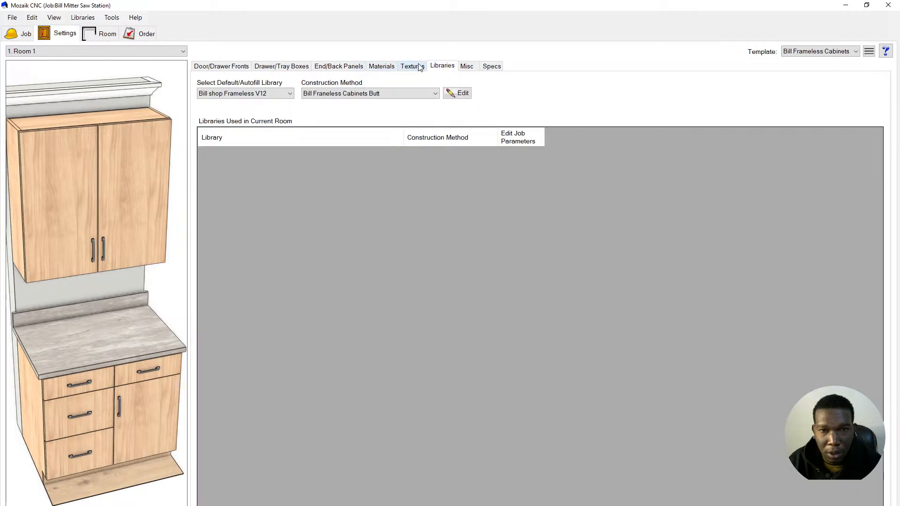
left_click(392, 92)
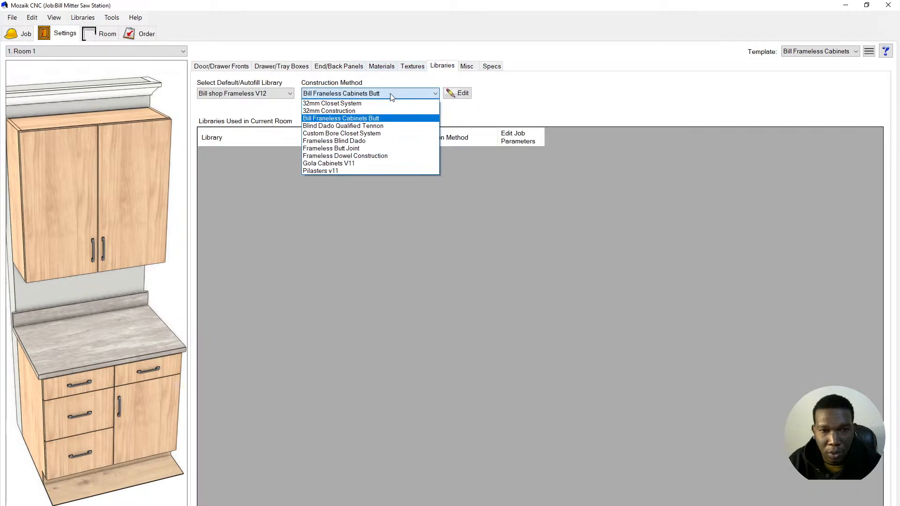
left_click(391, 95)
left_click(519, 308)
- Open the job's construction parameters and inspect the Unfinished Backs choices, leaving All Cabs
left_click(459, 93)
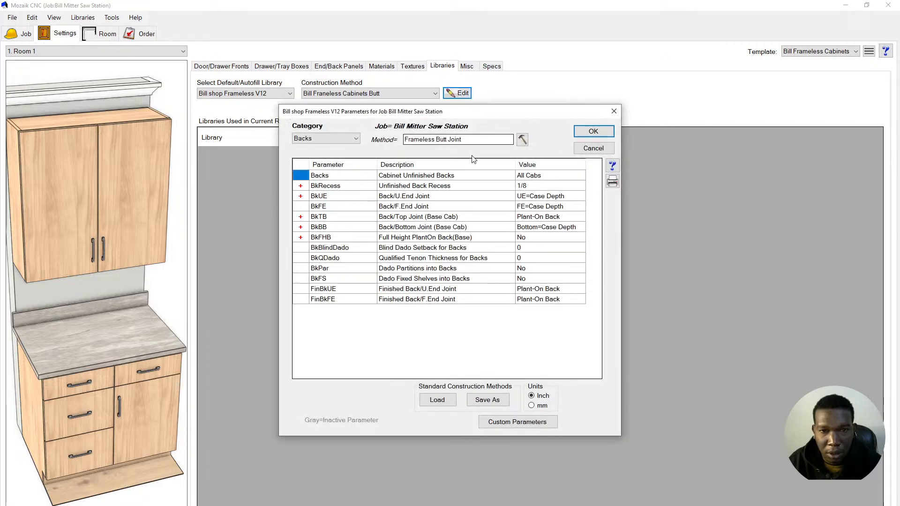
left_click(450, 177)
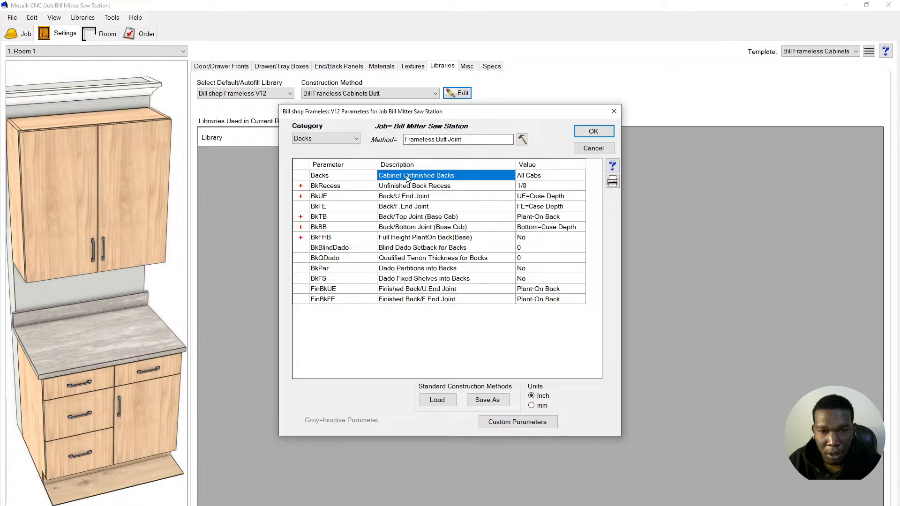
double_click(523, 179)
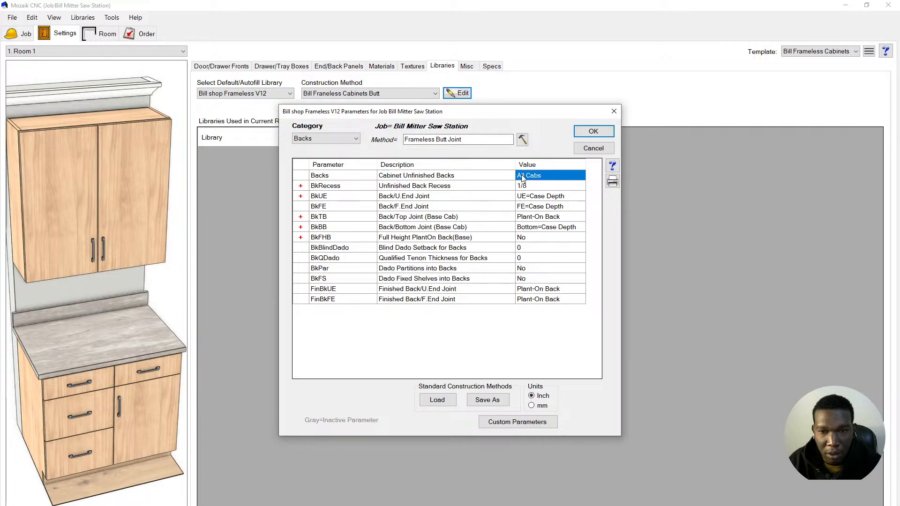
left_click(641, 181)
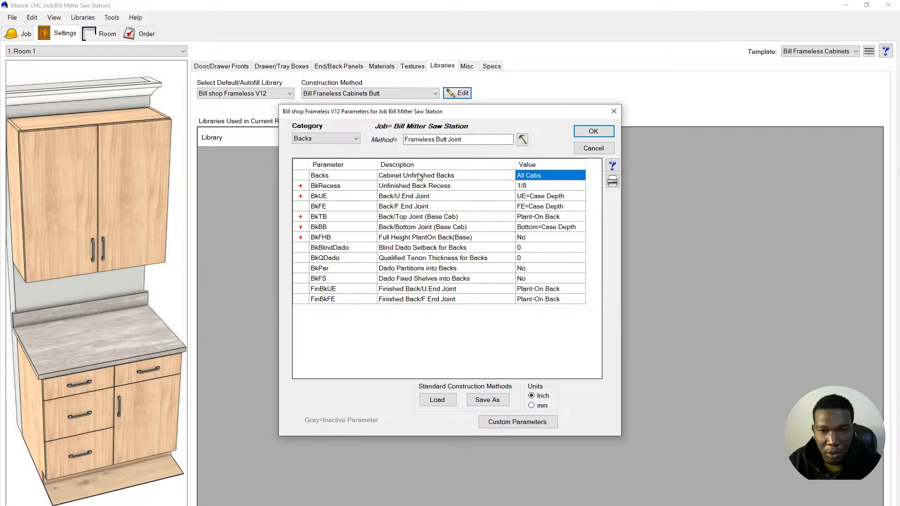
left_click(422, 180)
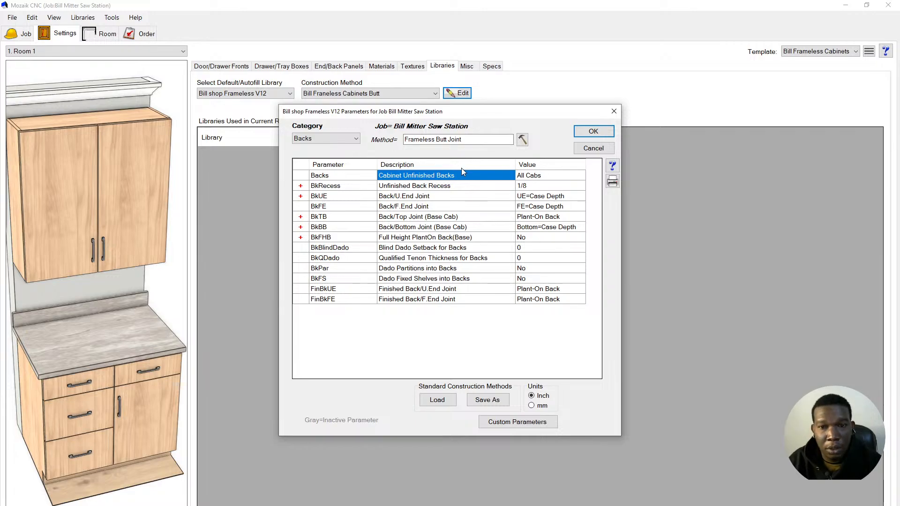
left_click(528, 175)
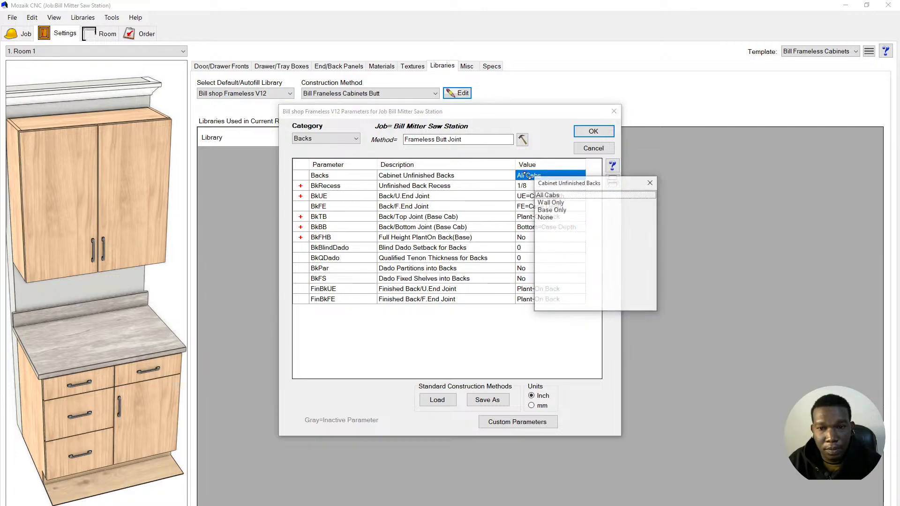
left_click(649, 183)
- View the help for Cabinet Unfinished Backs, then select the BkRecess parameter
left_click(414, 177)
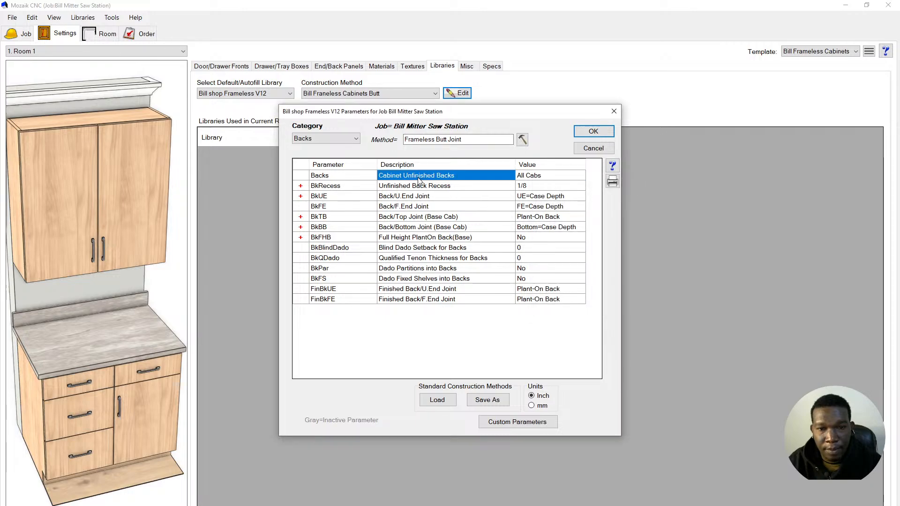
left_click(612, 165)
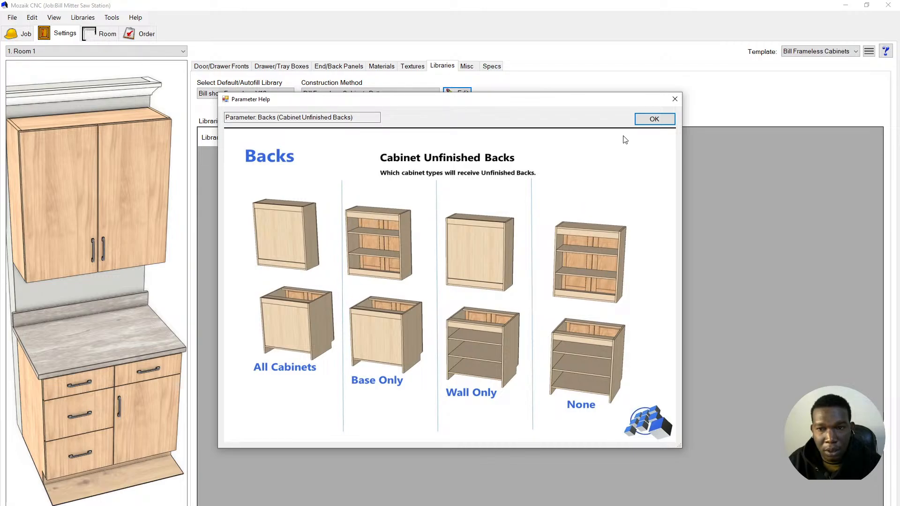
left_click(653, 119)
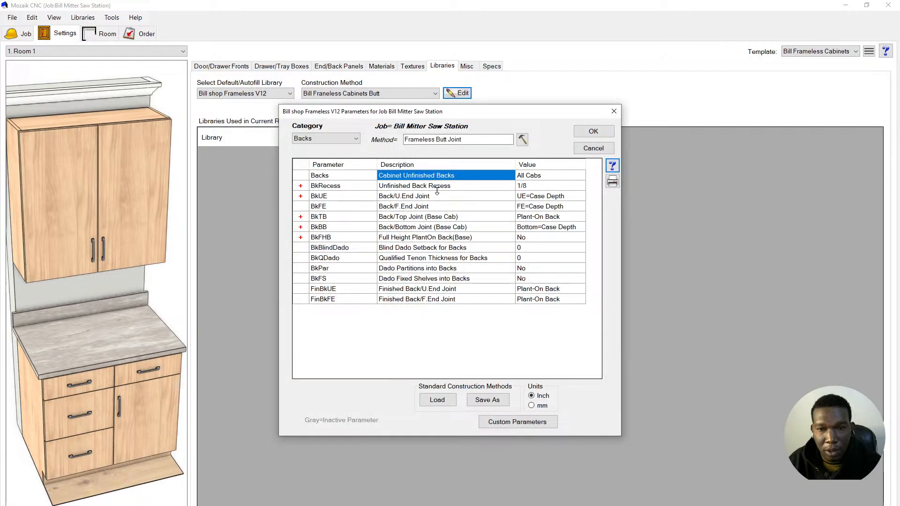
left_click(402, 188)
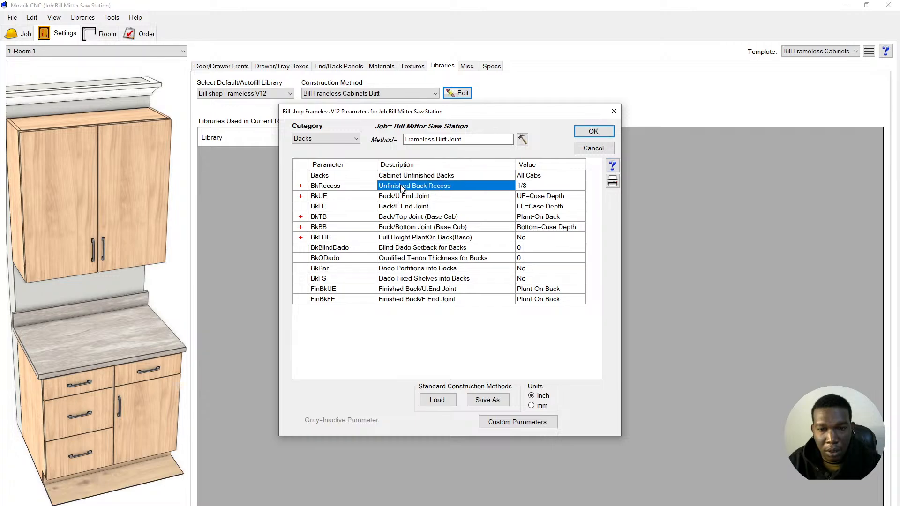
- Change the unfinished back recess (BkRecess) from 1/8 to 1/2 and show the BkUE end joint help
left_click(611, 166)
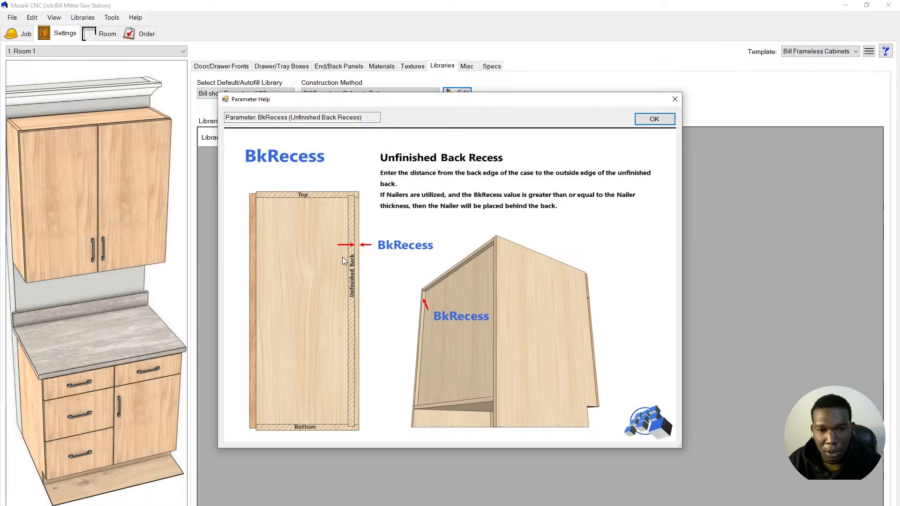
left_click(661, 118)
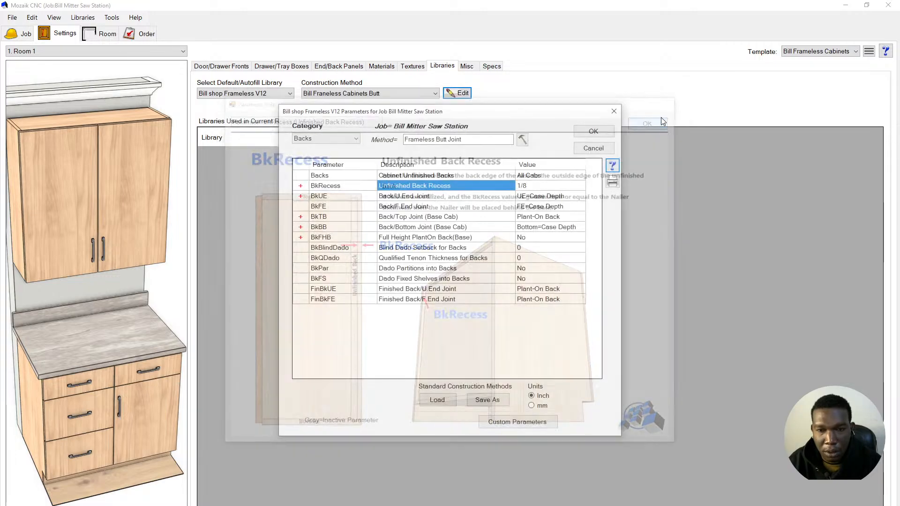
left_click(524, 187)
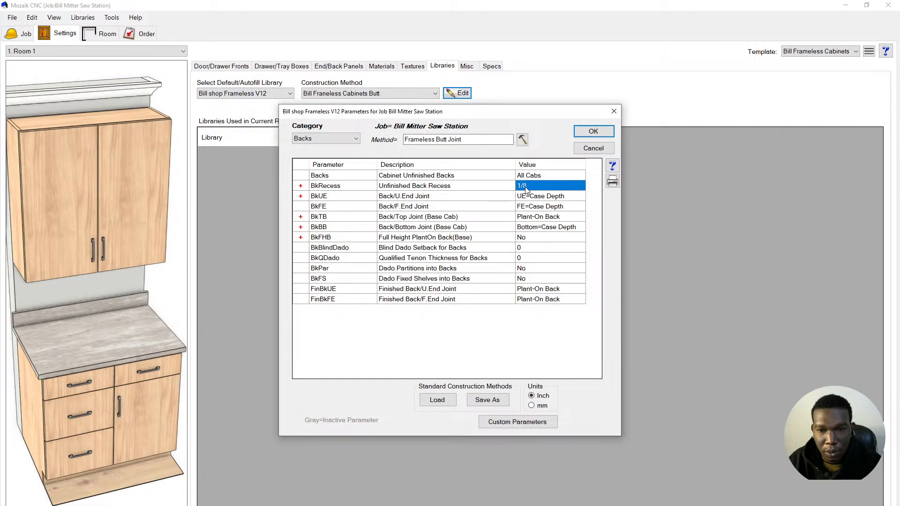
left_click(525, 187)
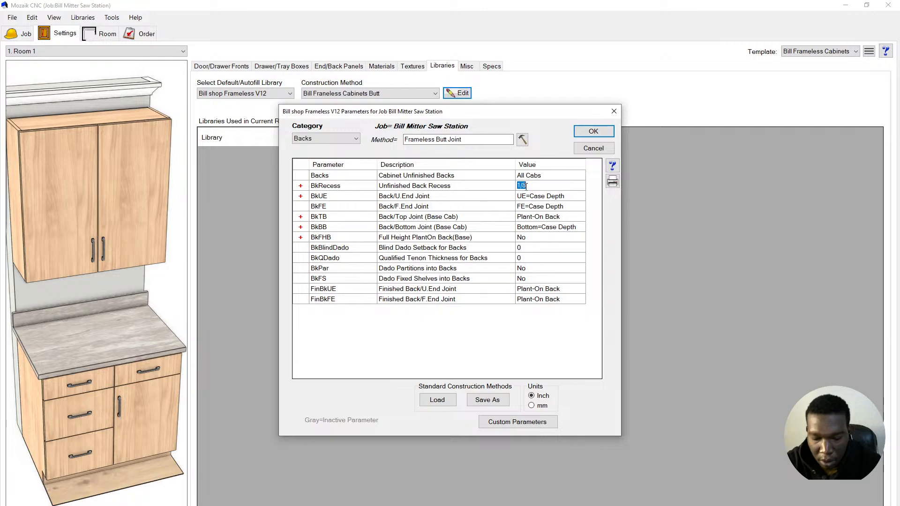
type("1/2")
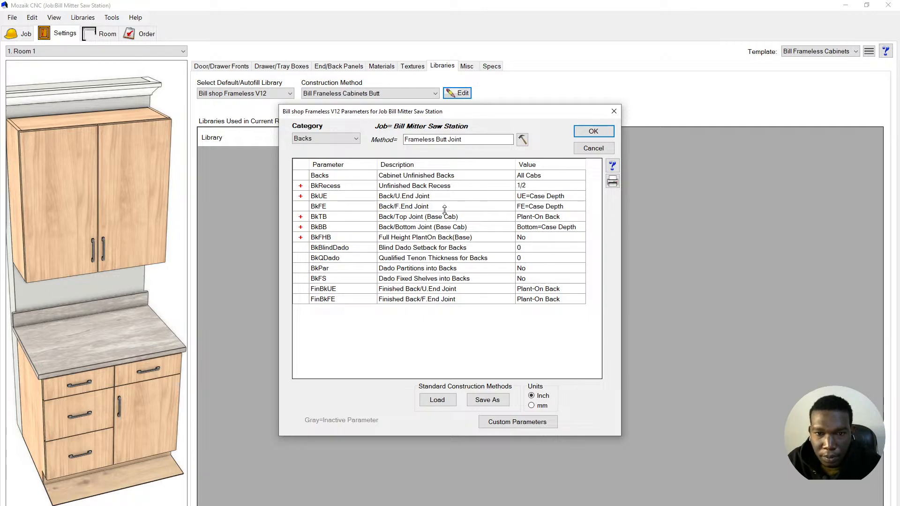
left_click(439, 197)
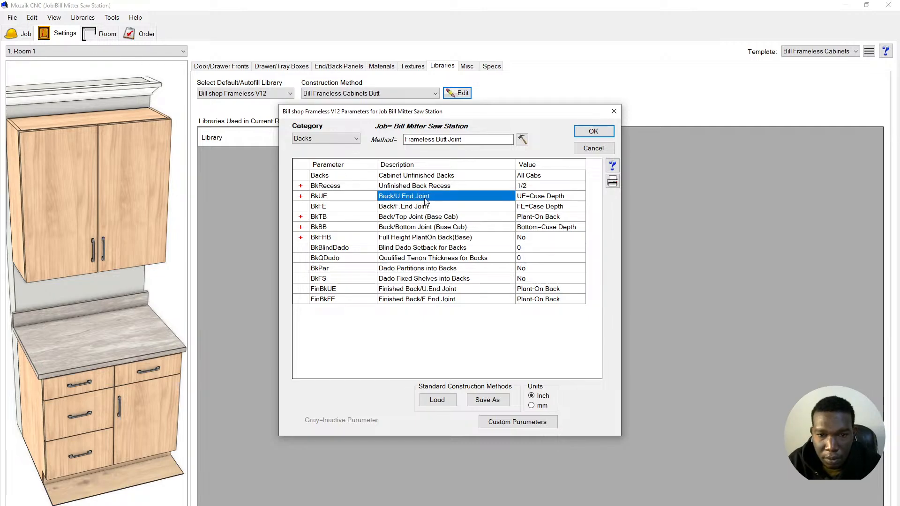
left_click(612, 166)
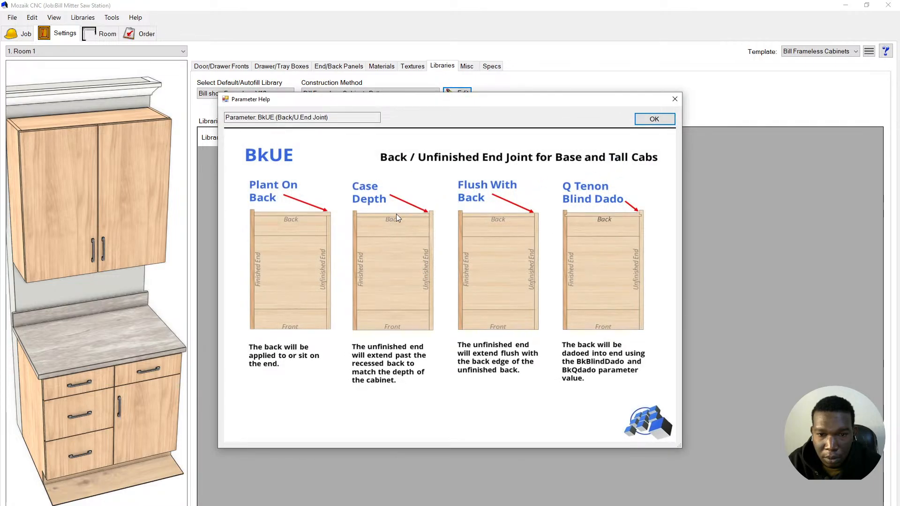
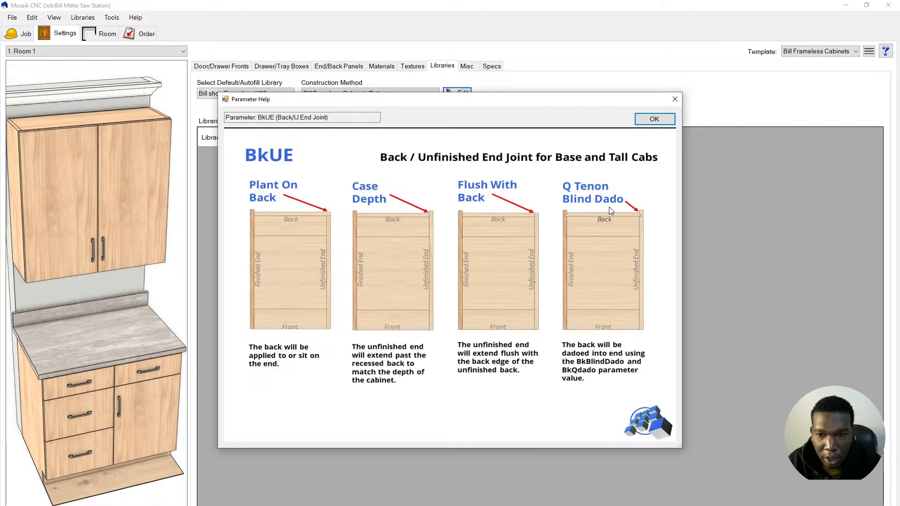
- Set the BkUE back/unfinished end joint to Qualified Tenon Blind Dado
left_click(656, 119)
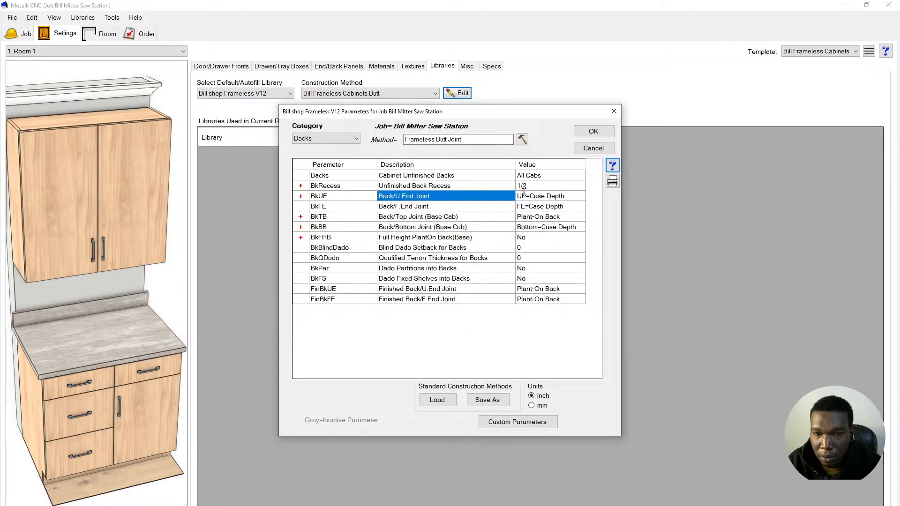
left_click(535, 195)
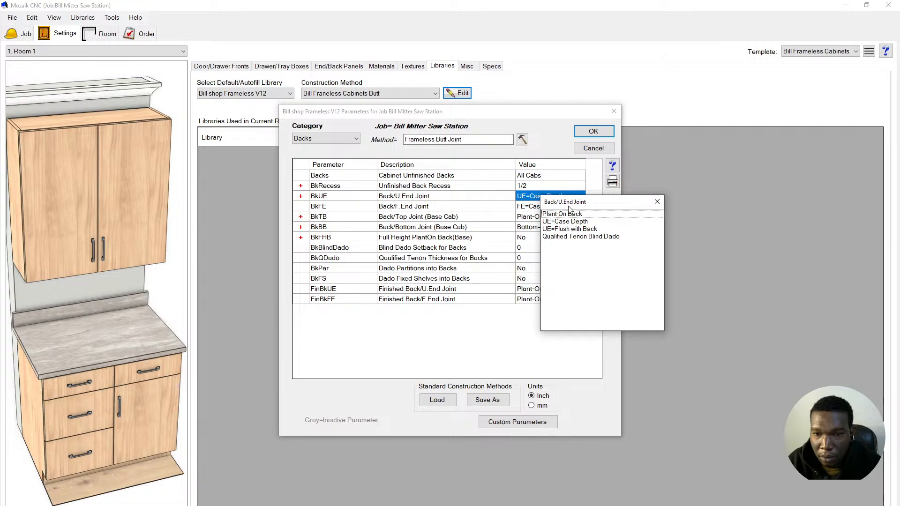
left_click(577, 236)
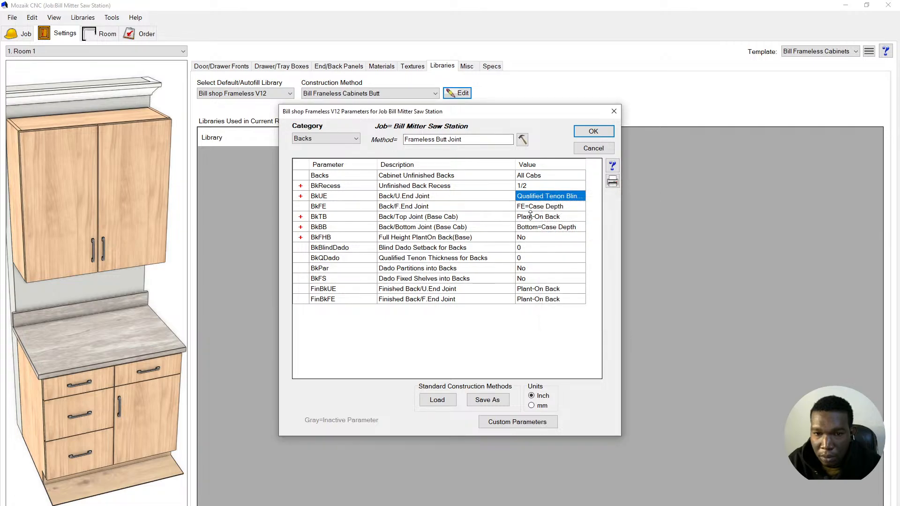
left_click(449, 210)
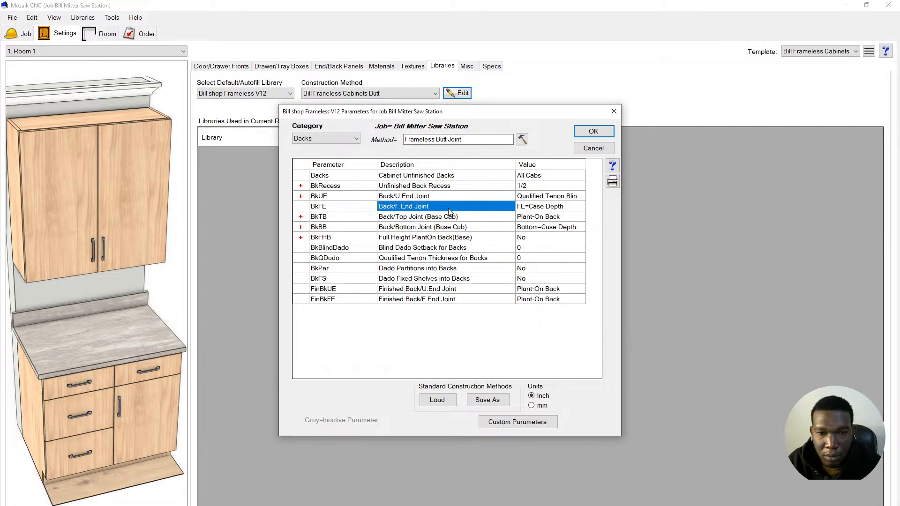
- Show the BkUEW wall row, review BkFE help, and set BkFE to Qualified Tenon Blind Dado
left_click(301, 197)
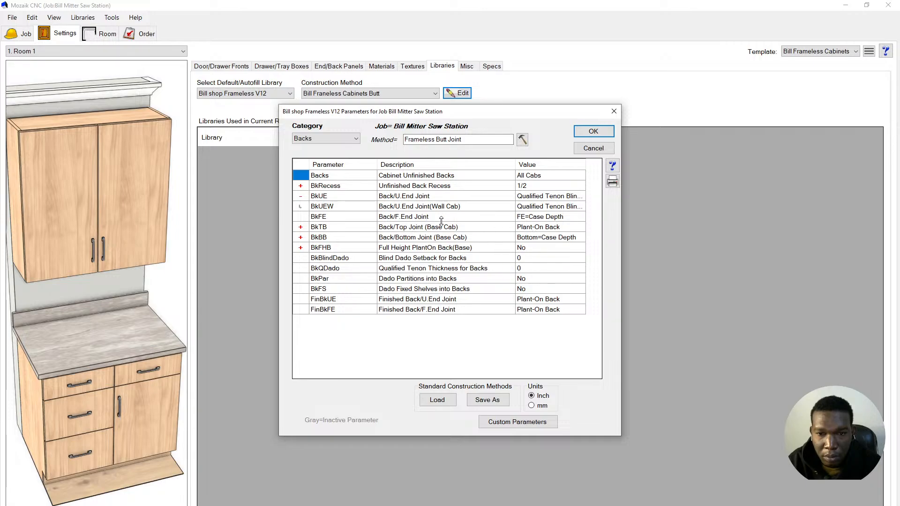
left_click(403, 218)
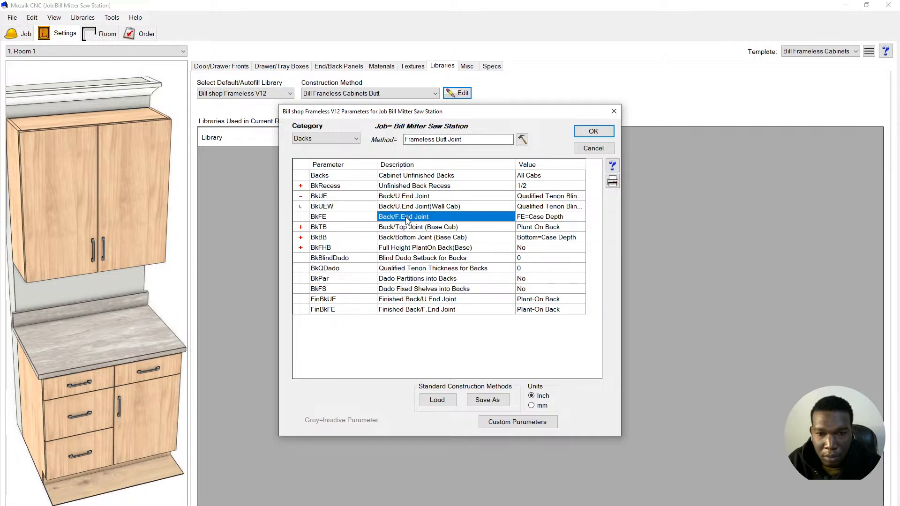
left_click(612, 167)
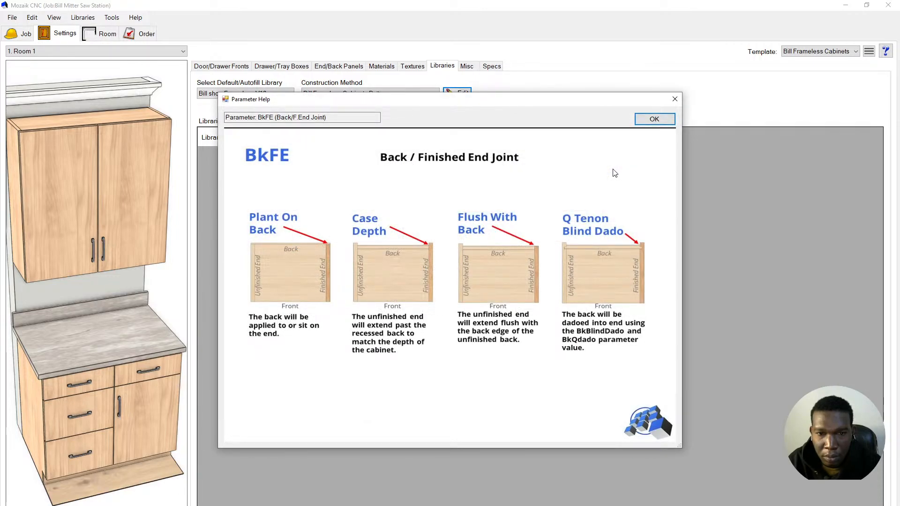
left_click(653, 121)
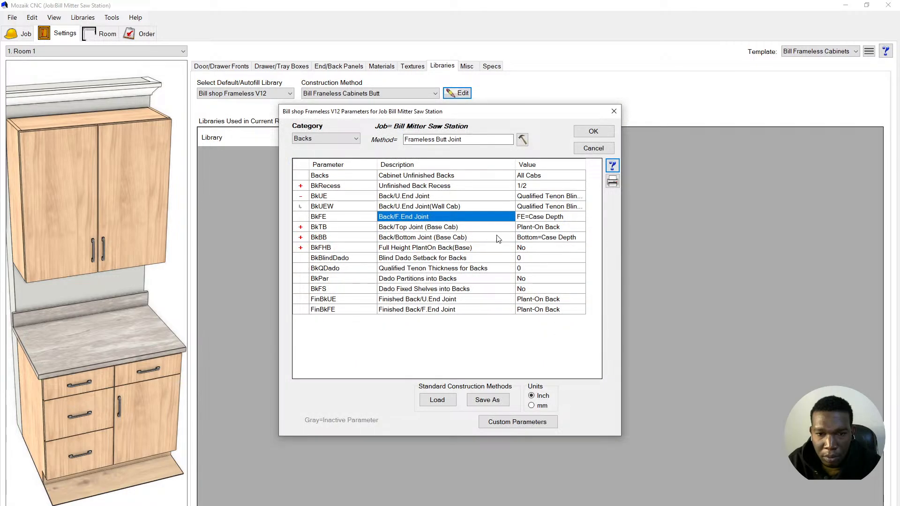
double_click(535, 217)
double_click(558, 260)
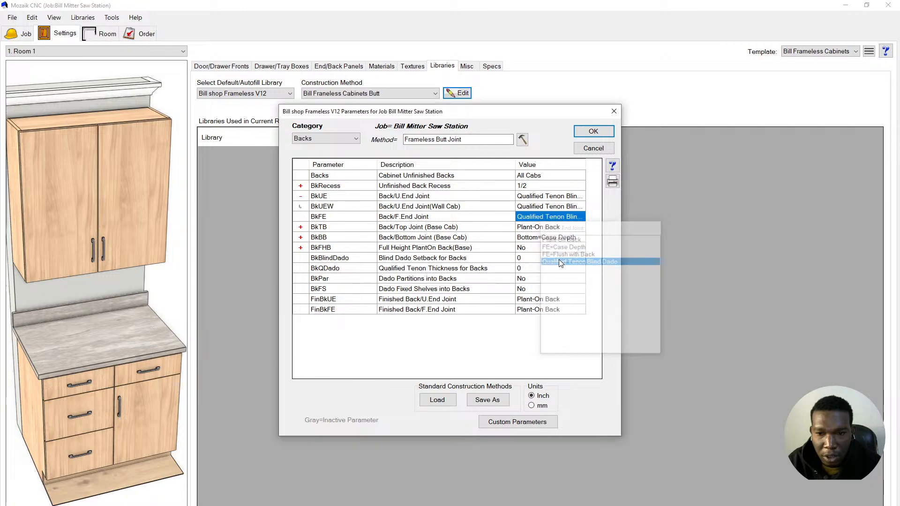
left_click(445, 228)
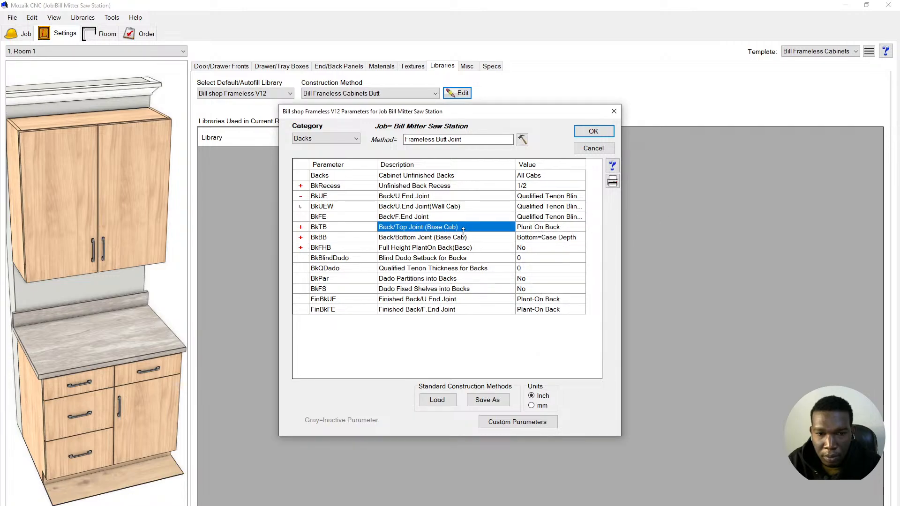
- Review the BkTB back/top joint help and try Dado Top Into Back for it
left_click(612, 166)
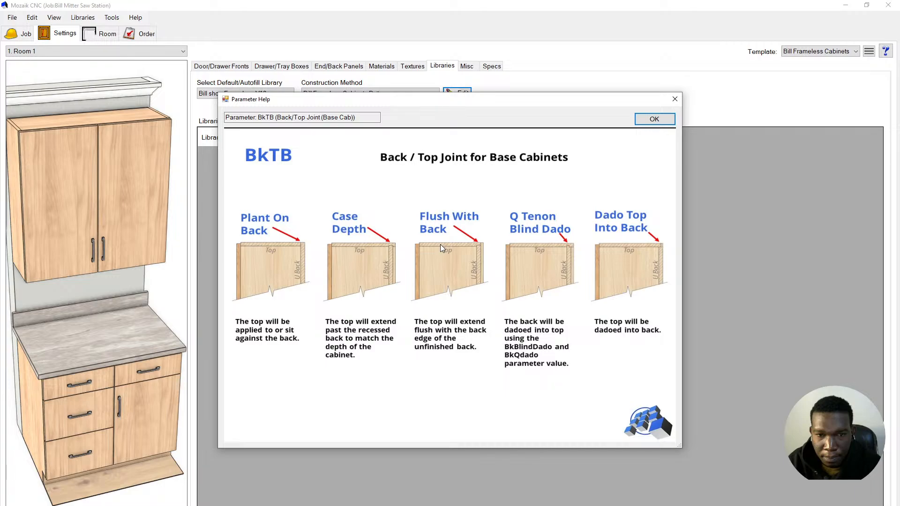
left_click(653, 119)
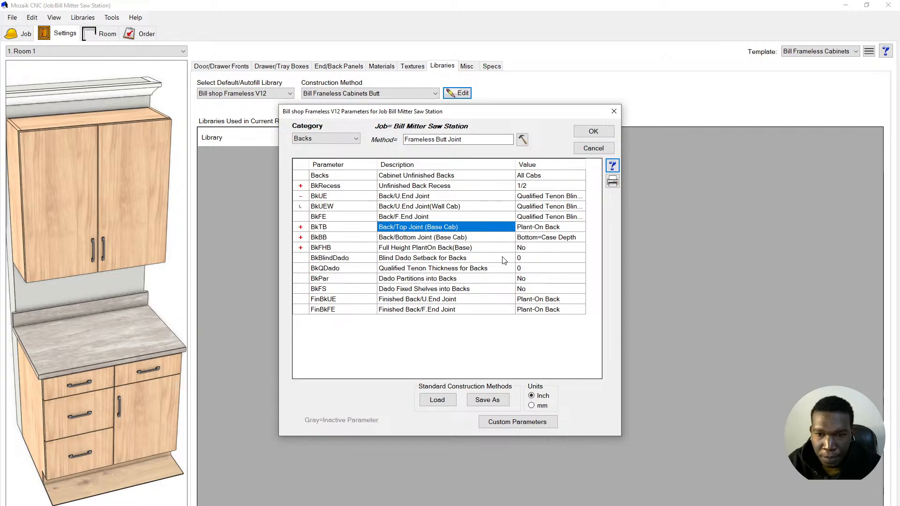
double_click(535, 226)
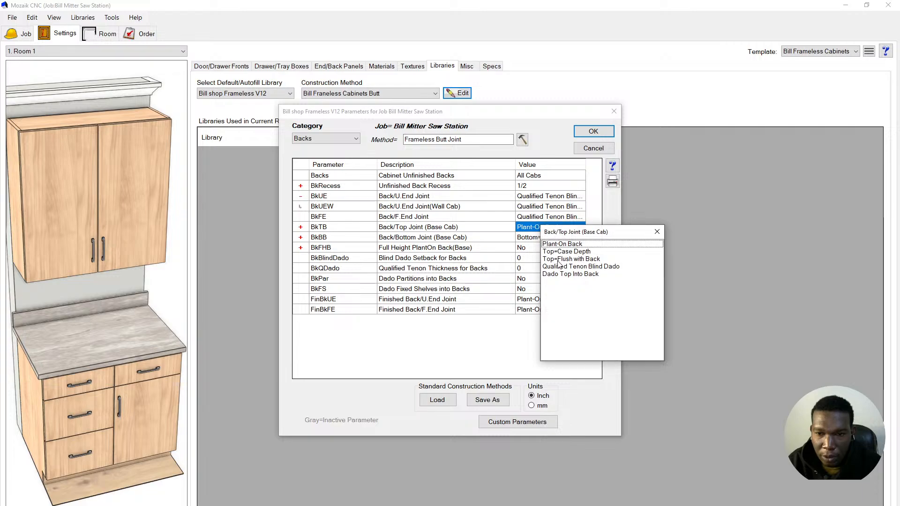
double_click(569, 274)
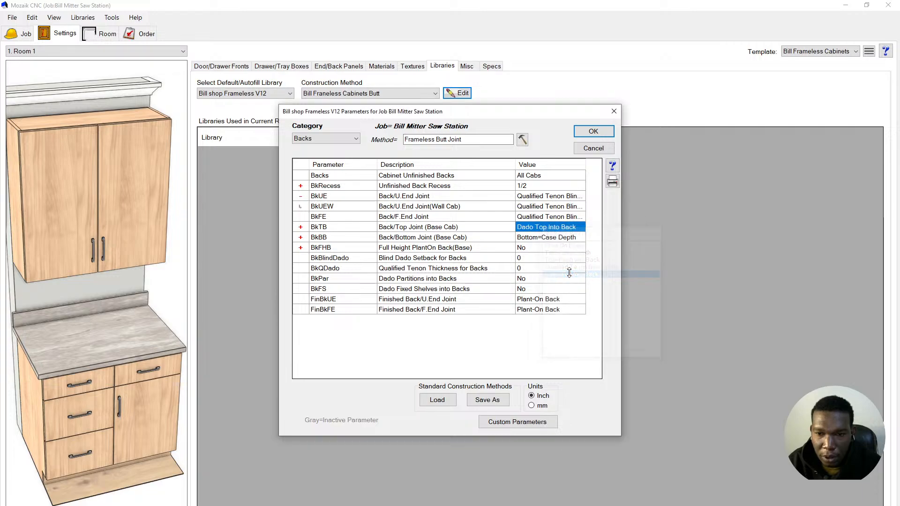
left_click(436, 238)
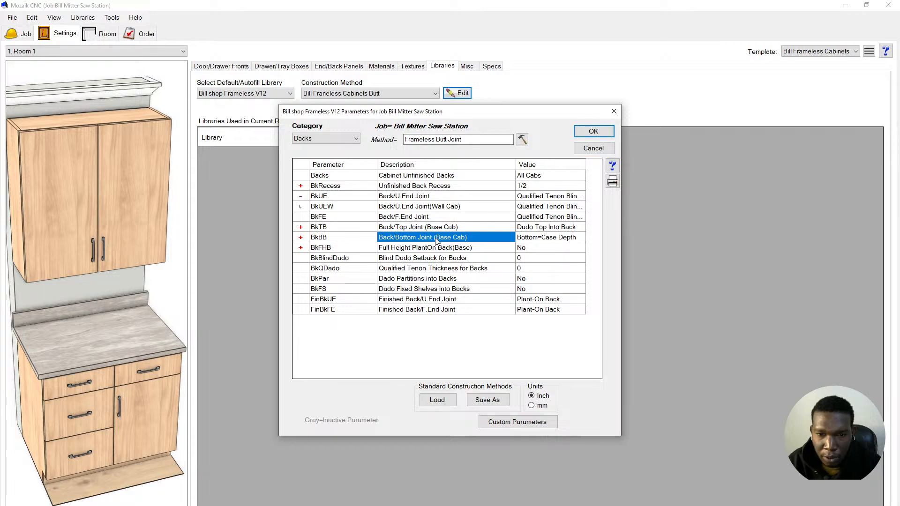
- Revert BkTB to Plant-On Back, set BkBB to Dado Bottom Into Back, and reveal BkBW
left_click(612, 165)
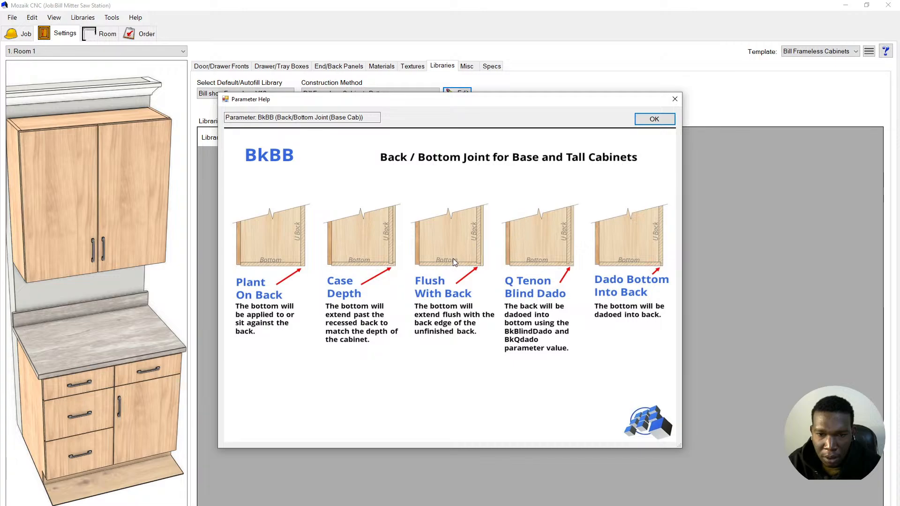
left_click(654, 119)
left_click(545, 228)
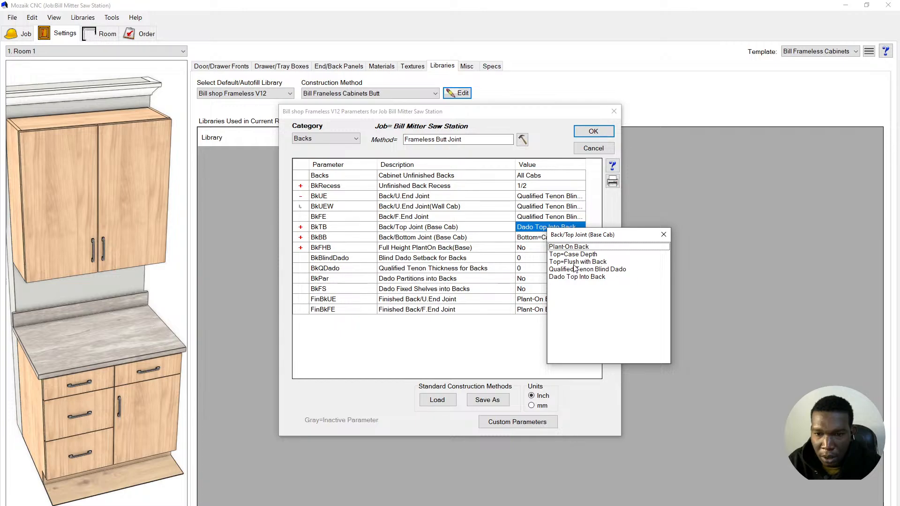
left_click(578, 248)
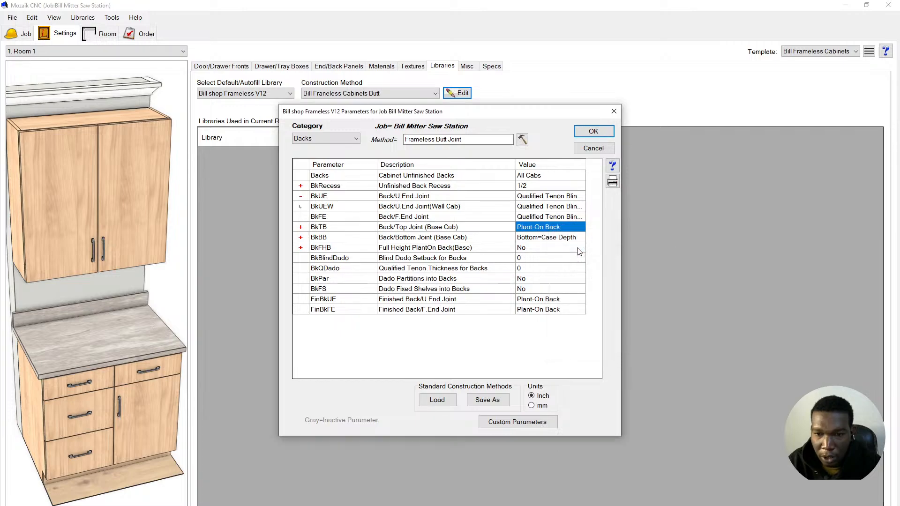
left_click(547, 238)
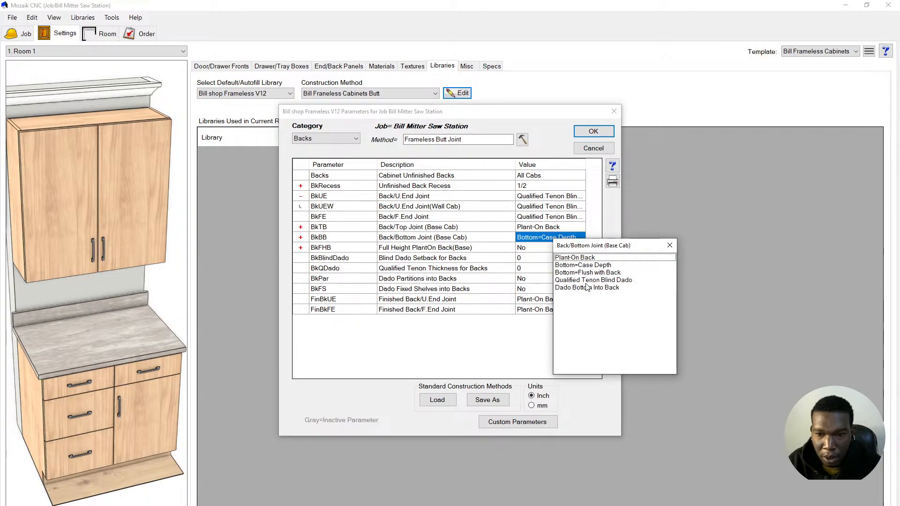
left_click(589, 287)
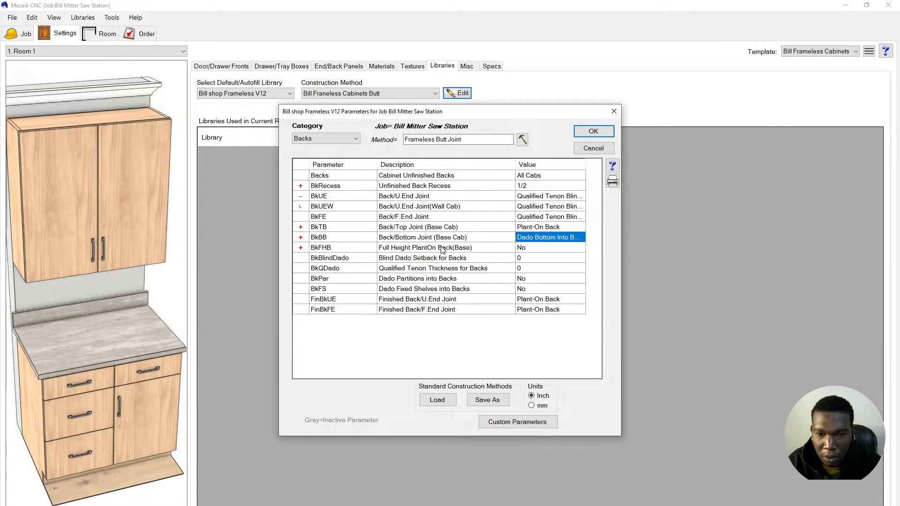
left_click(301, 237)
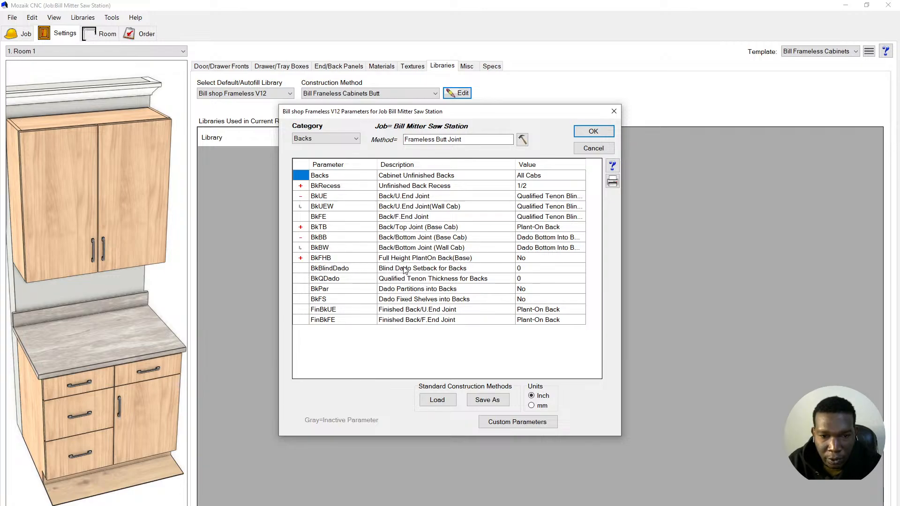
left_click(454, 261)
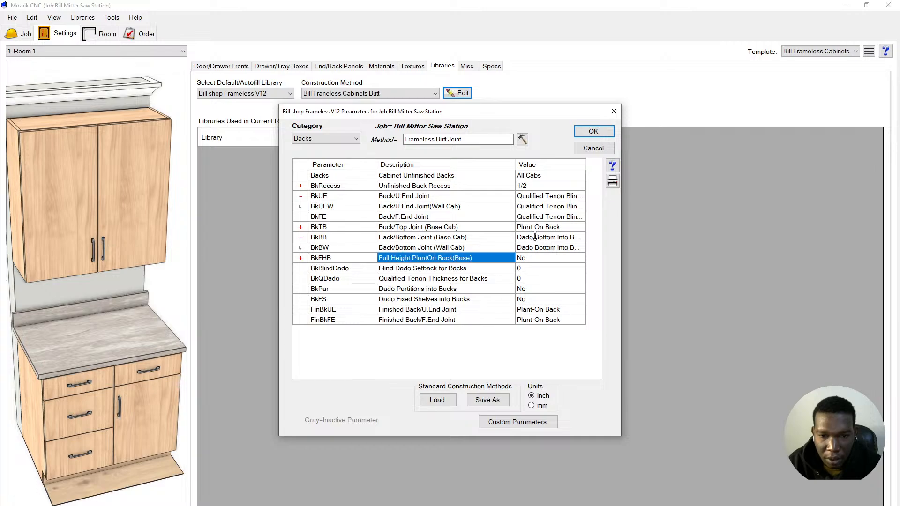
left_click(612, 166)
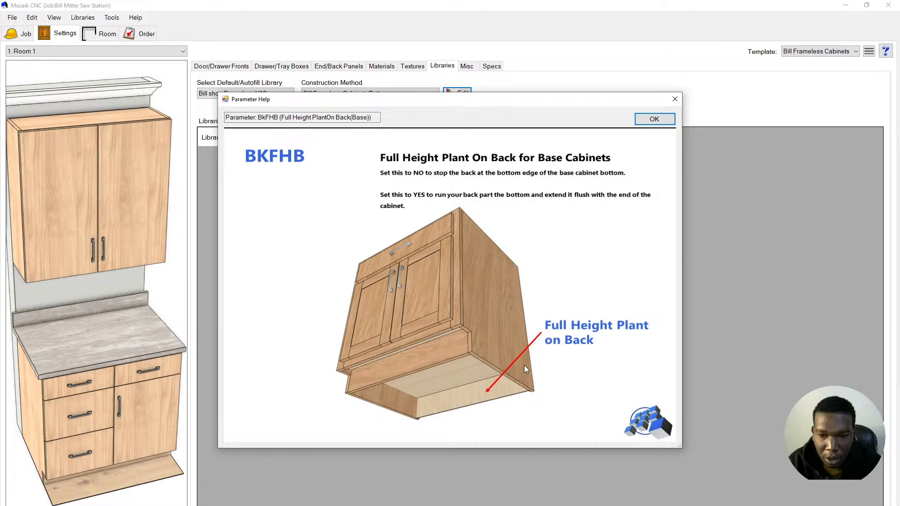
left_click(651, 118)
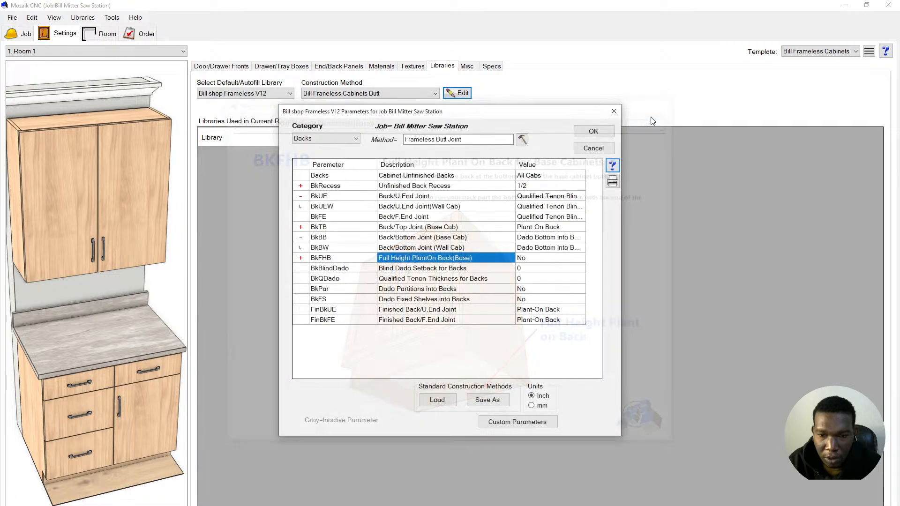
left_click(397, 269)
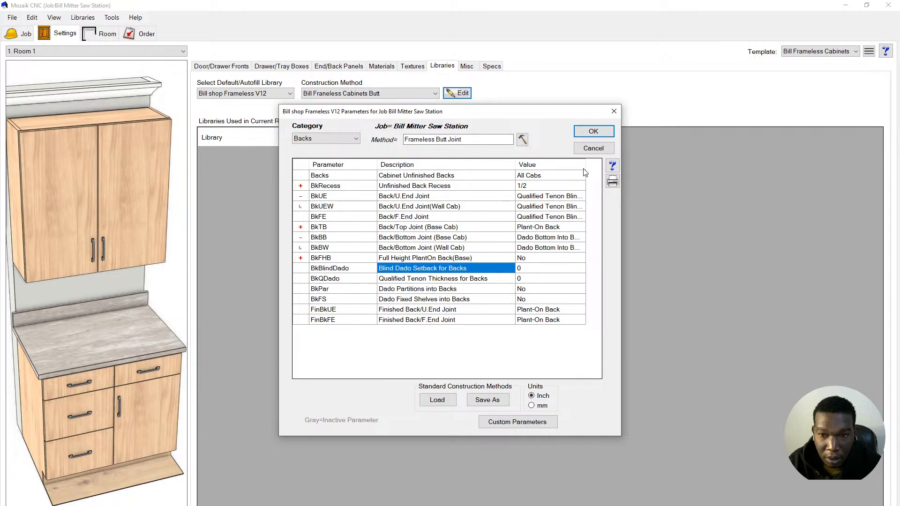
left_click(612, 167)
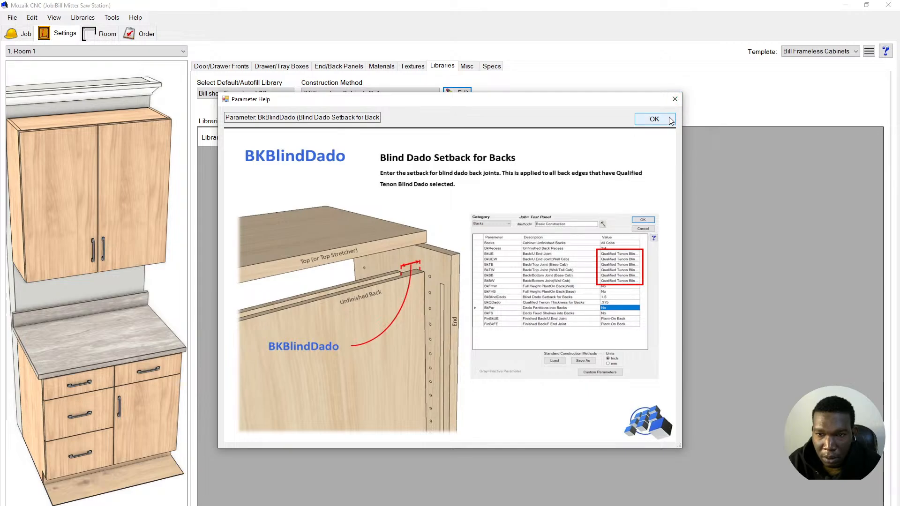
left_click(653, 119)
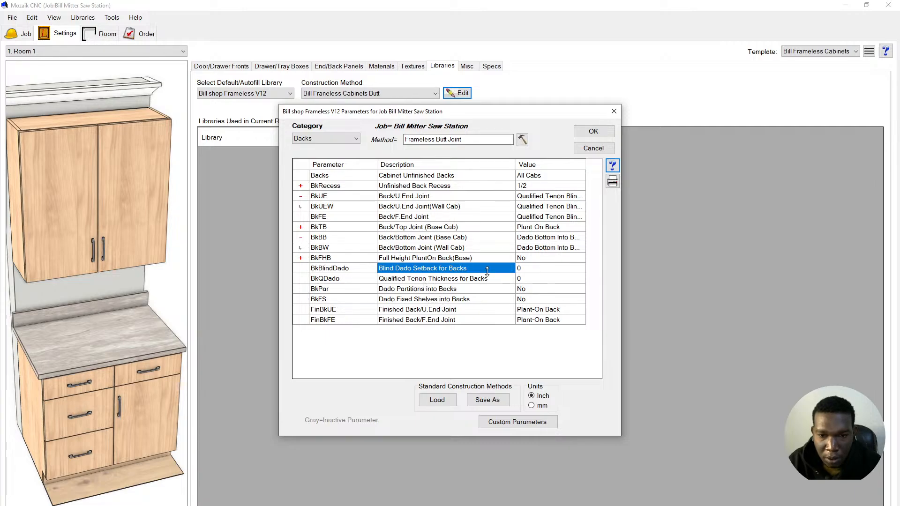
left_click(392, 281)
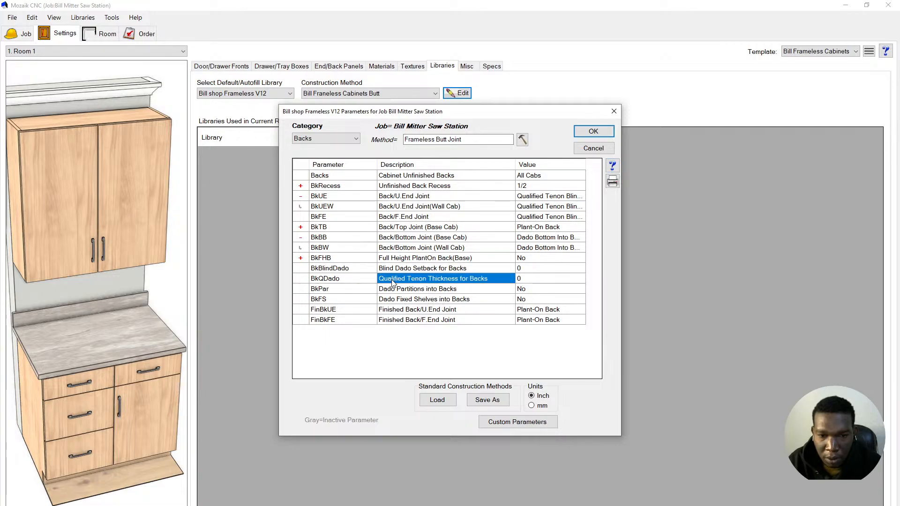
left_click(612, 167)
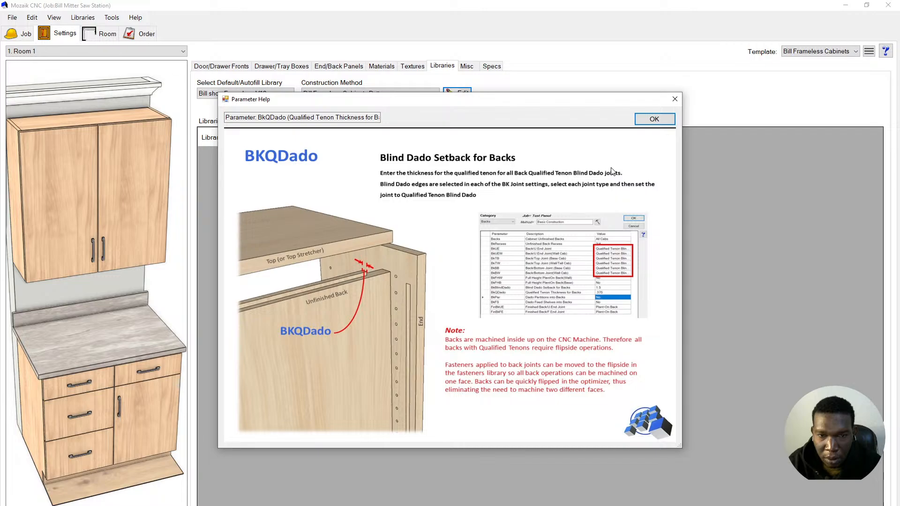
left_click(654, 120)
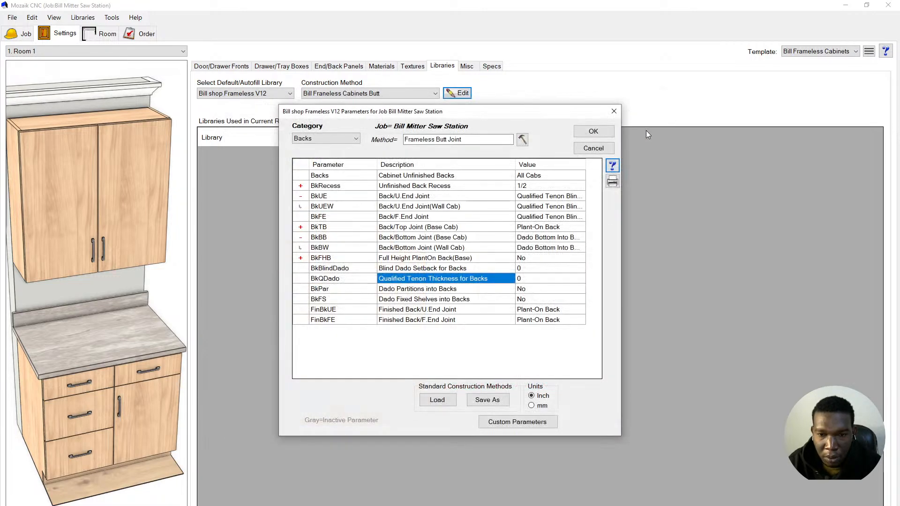
left_click(430, 291)
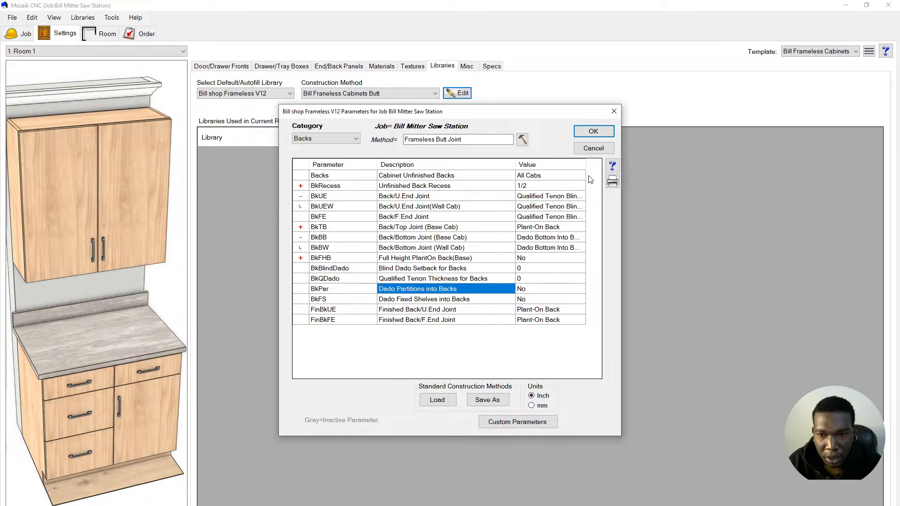
- Review the BkPar partition dado help, leaving it at No, and move to the finished back joints
left_click(612, 166)
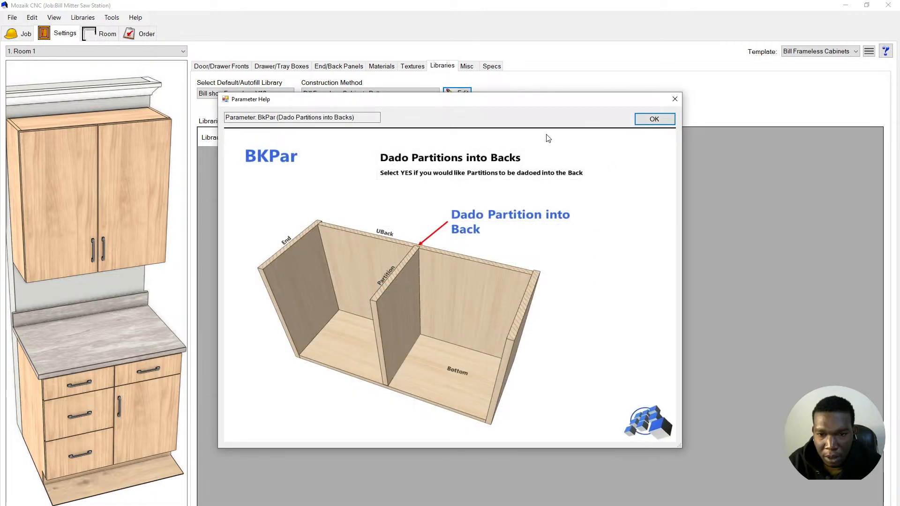
left_click(654, 119)
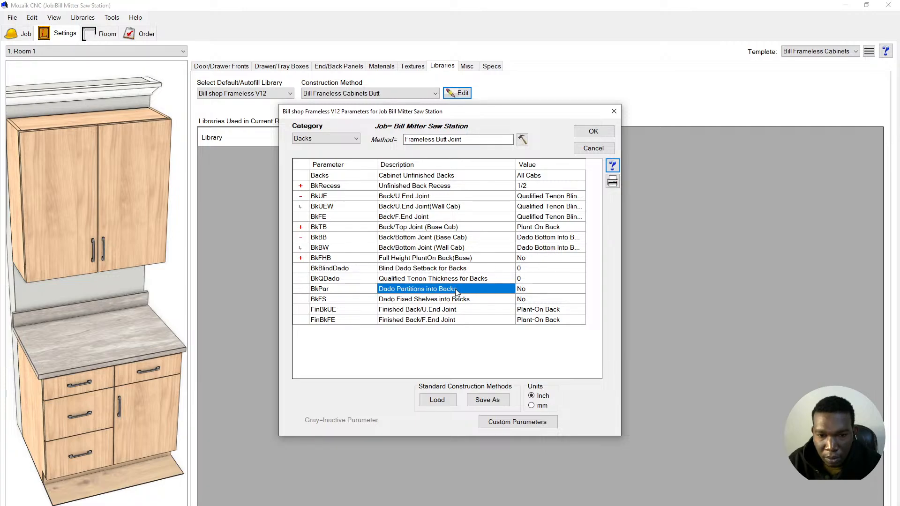
left_click(521, 290)
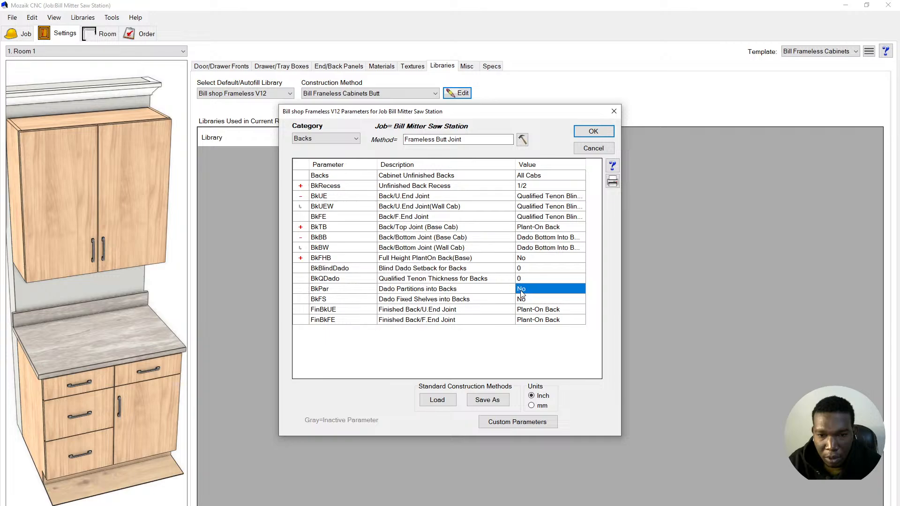
left_click(415, 300)
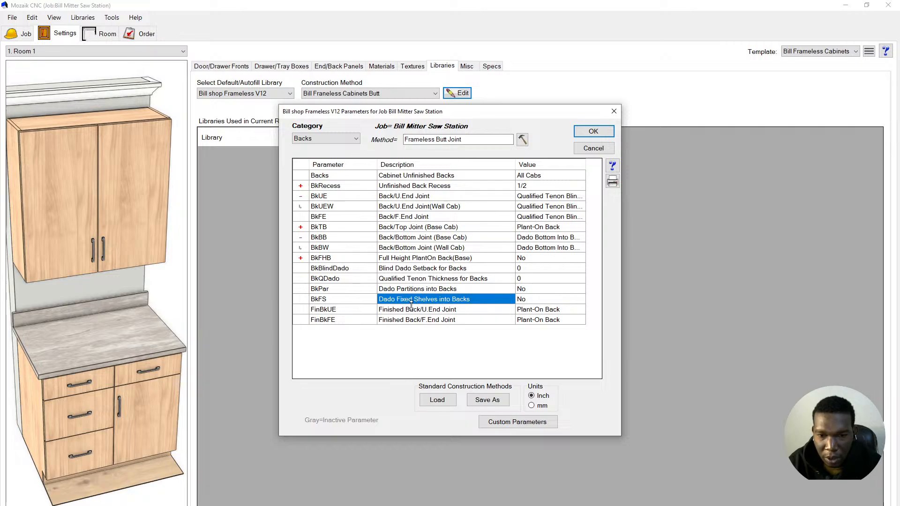
left_click(395, 311)
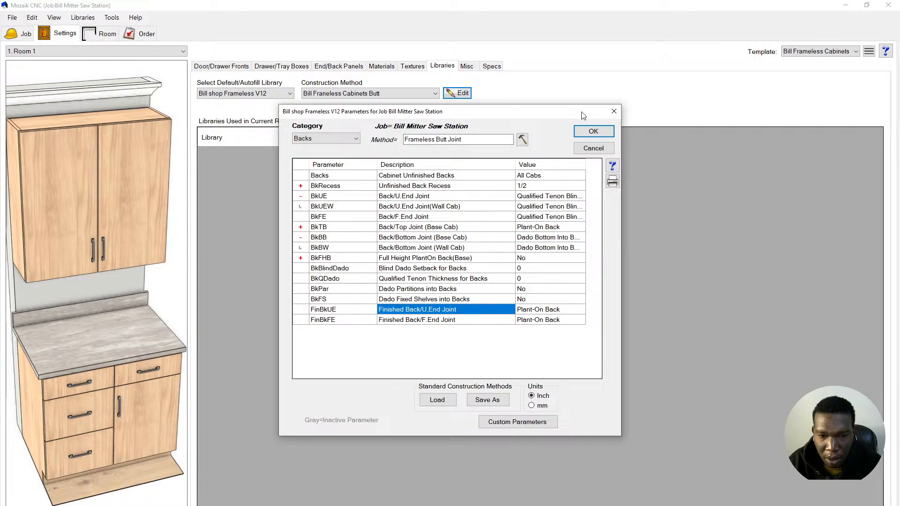
- Review the finished back joint options, keep Plant-On Back, and choose Save As for a standard method
left_click(612, 166)
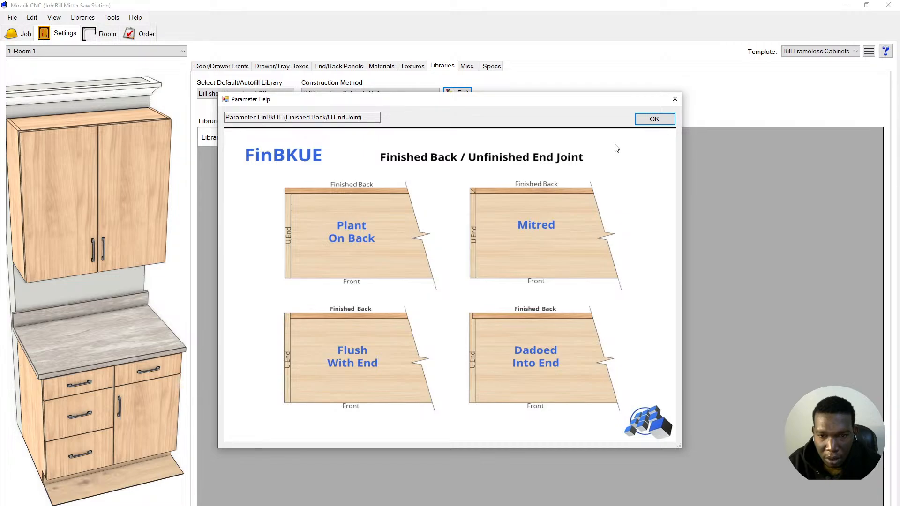
left_click(654, 120)
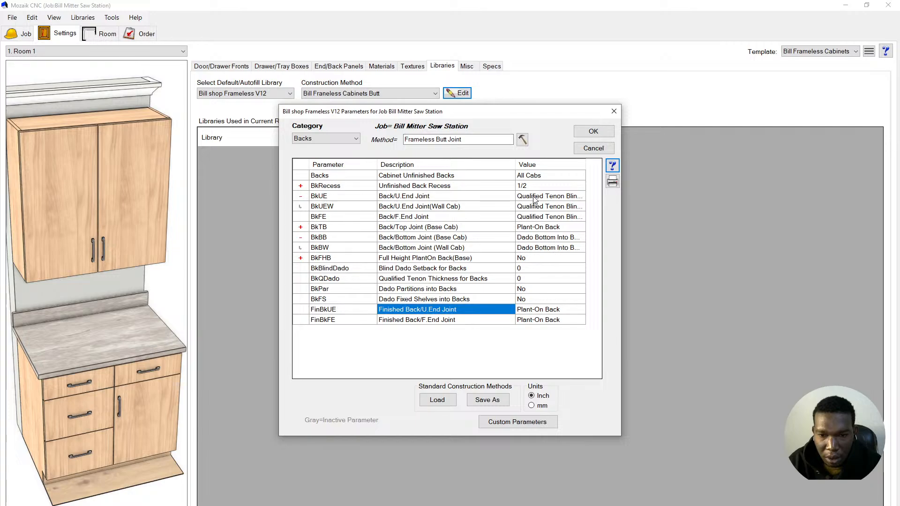
left_click(535, 310)
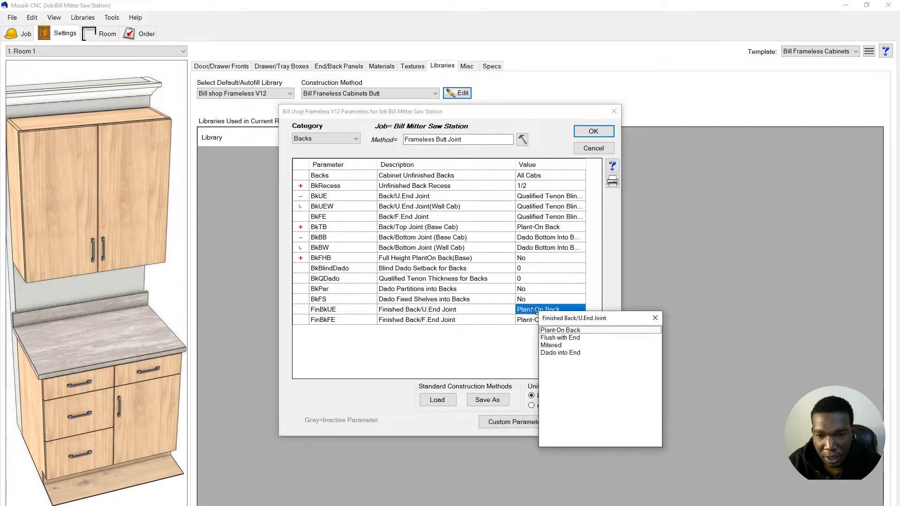
left_click(654, 318)
left_click(457, 312)
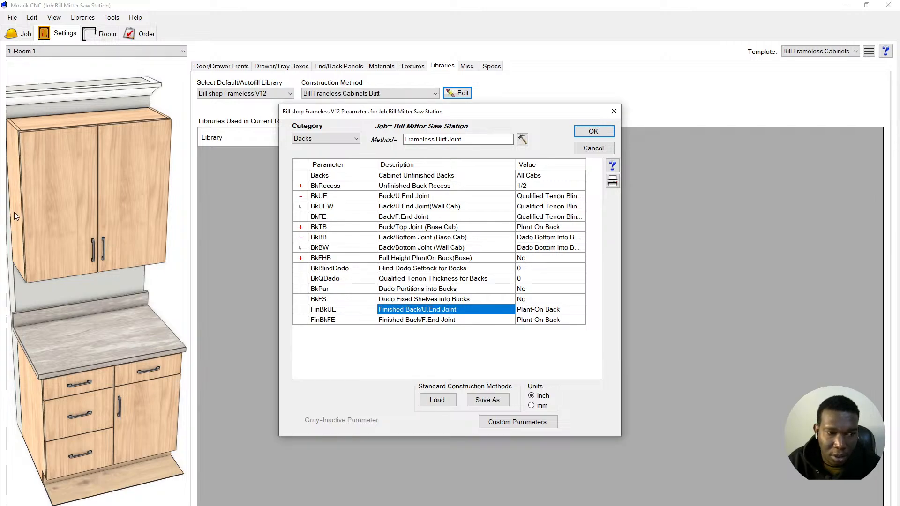
left_click(430, 321)
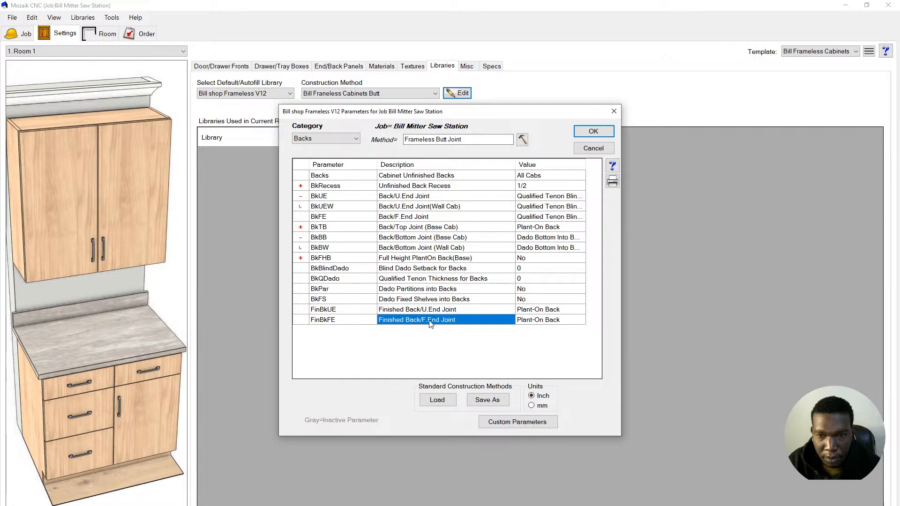
left_click(496, 401)
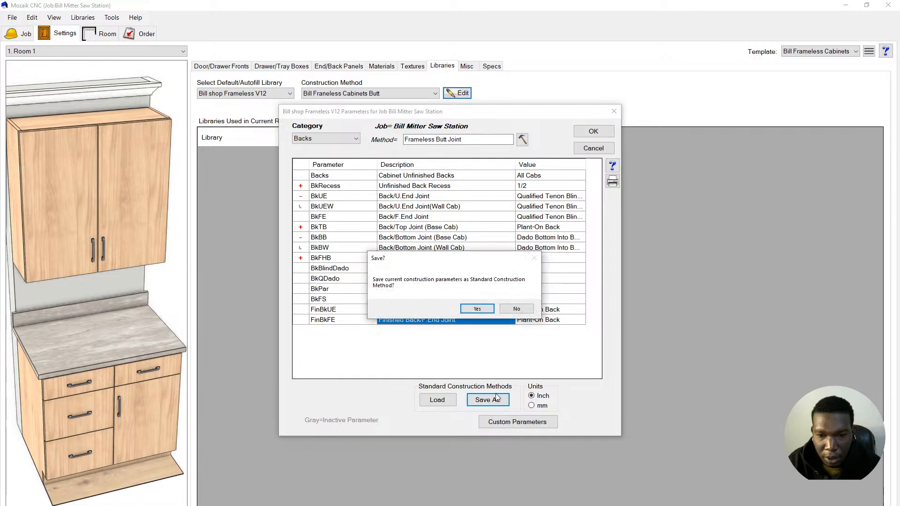
- Save the parameters as a standard construction method, replacing the existing file
left_click(481, 308)
left_click(641, 381)
left_click(467, 278)
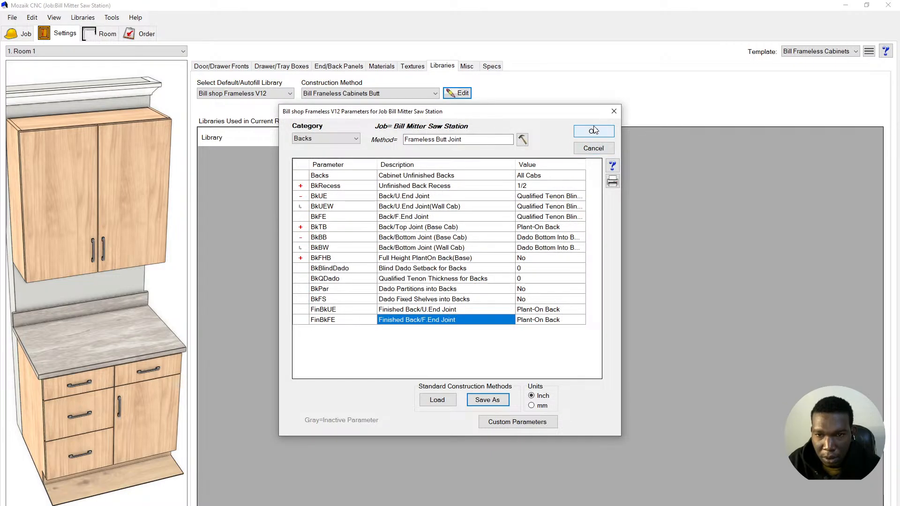
- Switch to the Nailers category and view help for Case Nailer Width (Base)
left_click(353, 139)
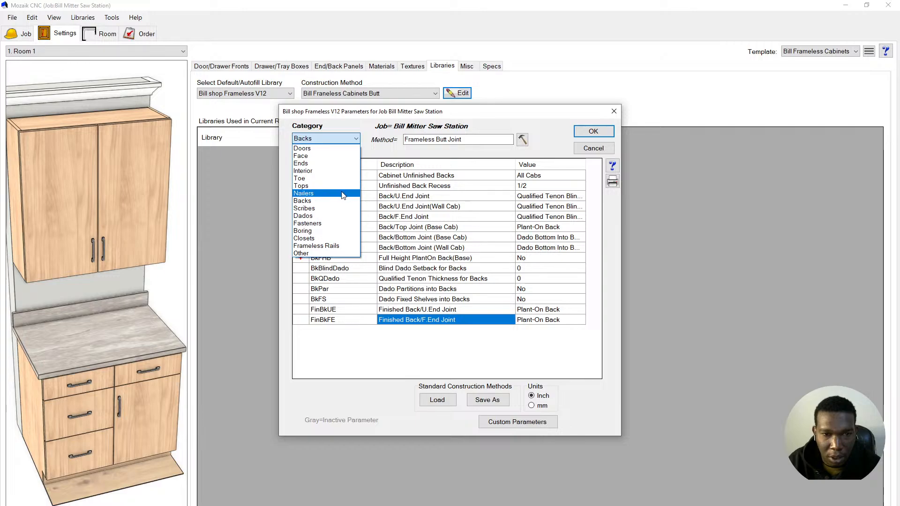
left_click(340, 193)
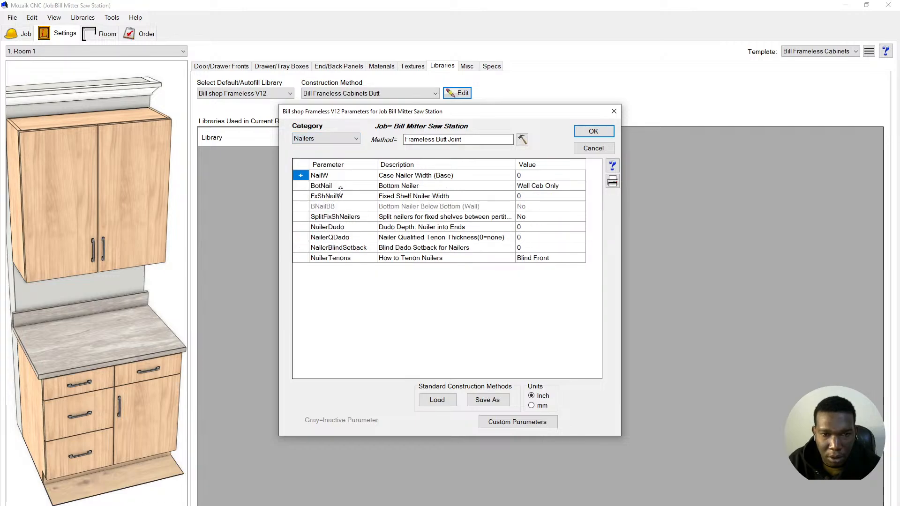
left_click(419, 178)
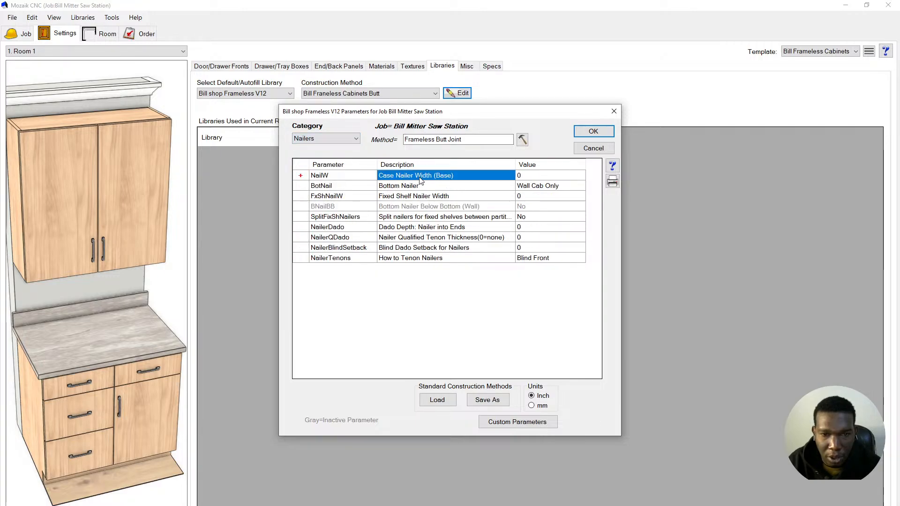
left_click(612, 166)
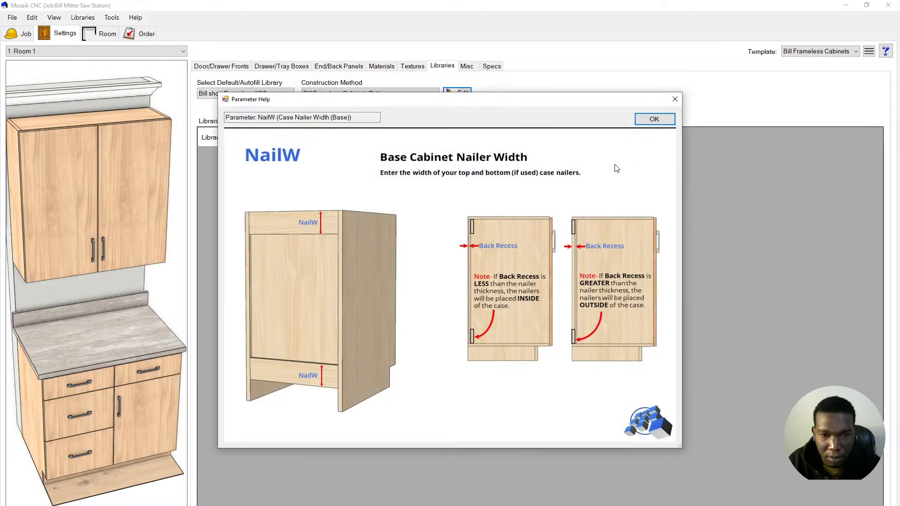
- Set the base case nailer width (NailW) to 3, confirming wall and tall widths are also 3
left_click(654, 119)
left_click(519, 177)
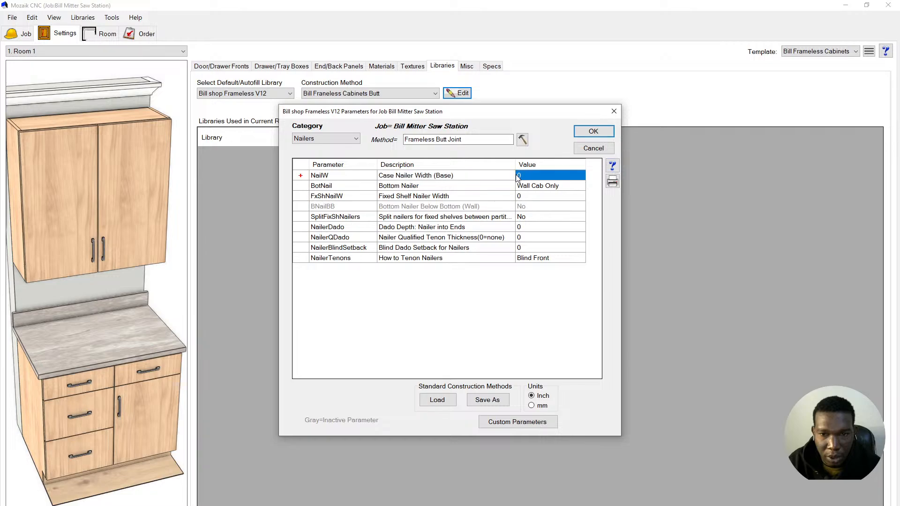
left_click(518, 176)
type("4")
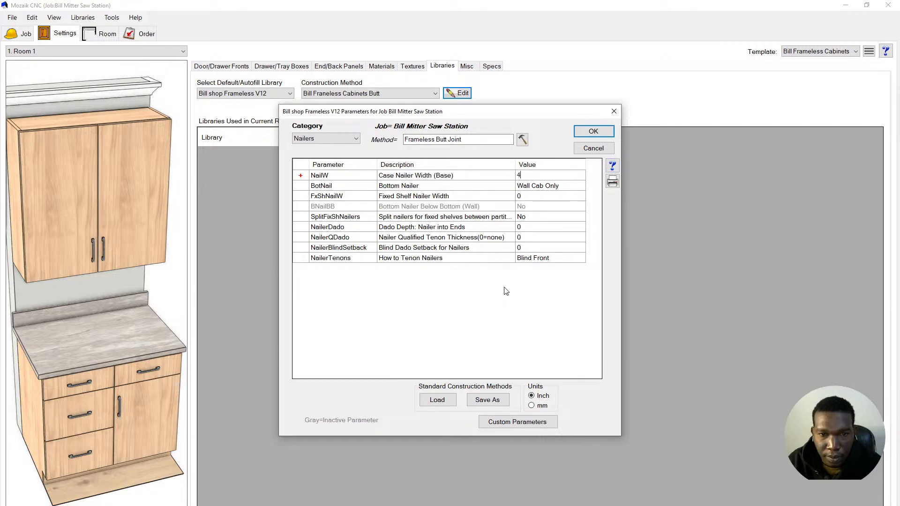
key("BackSpace")
type("3")
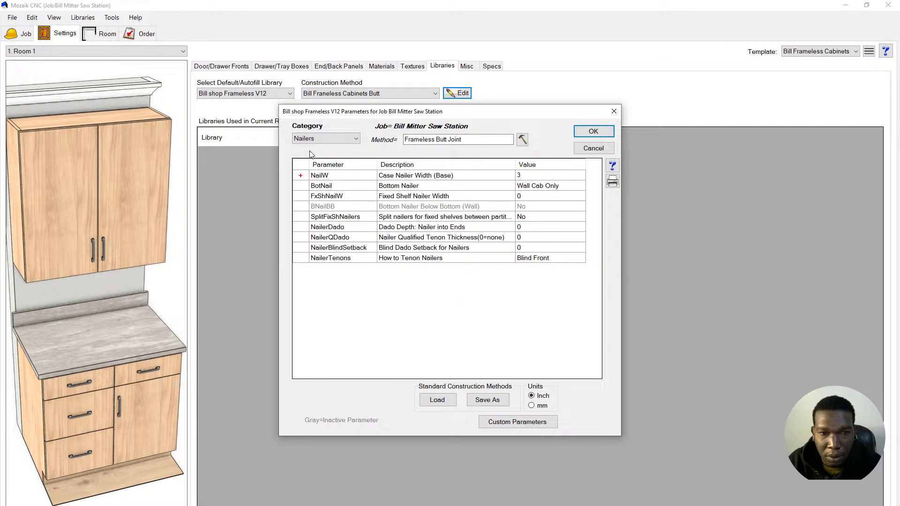
left_click(301, 176)
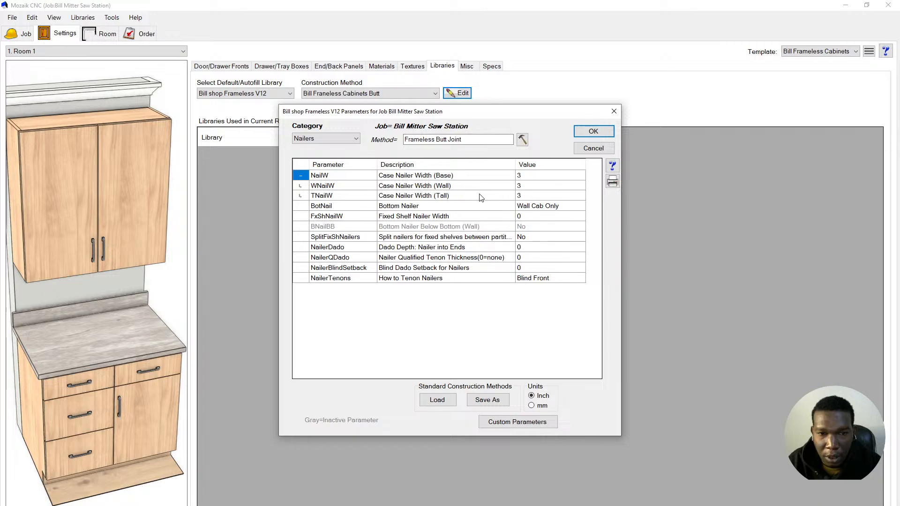
left_click(300, 177)
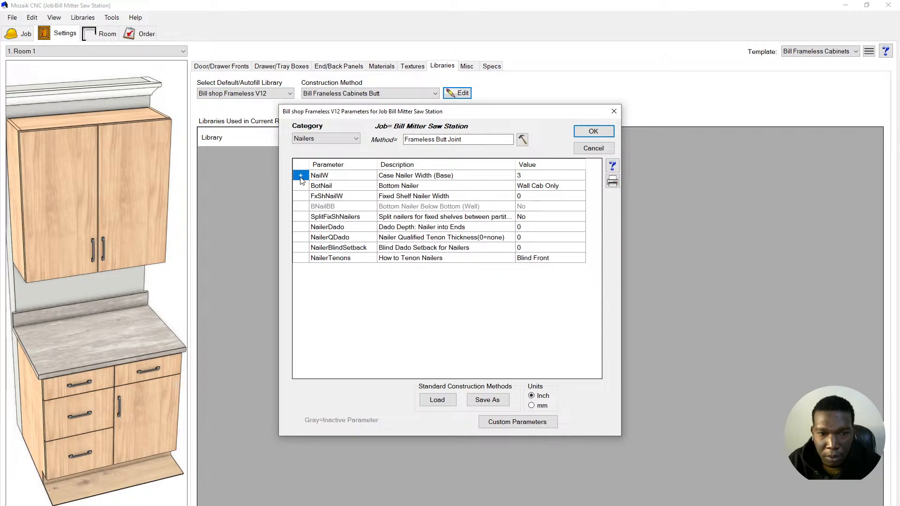
- Set Bottom Nailer to All Cabs and open the Fixed Shelf Nailer Width help
left_click(414, 188)
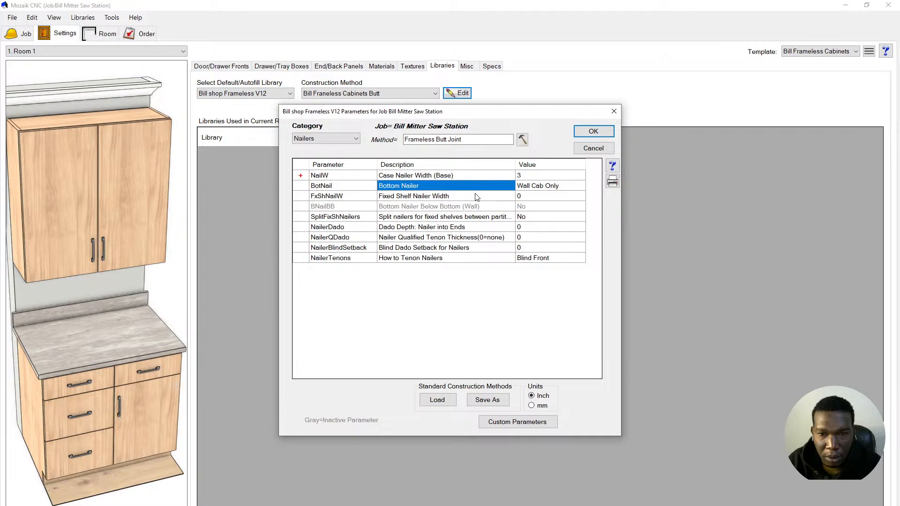
left_click(550, 186)
left_click(569, 219)
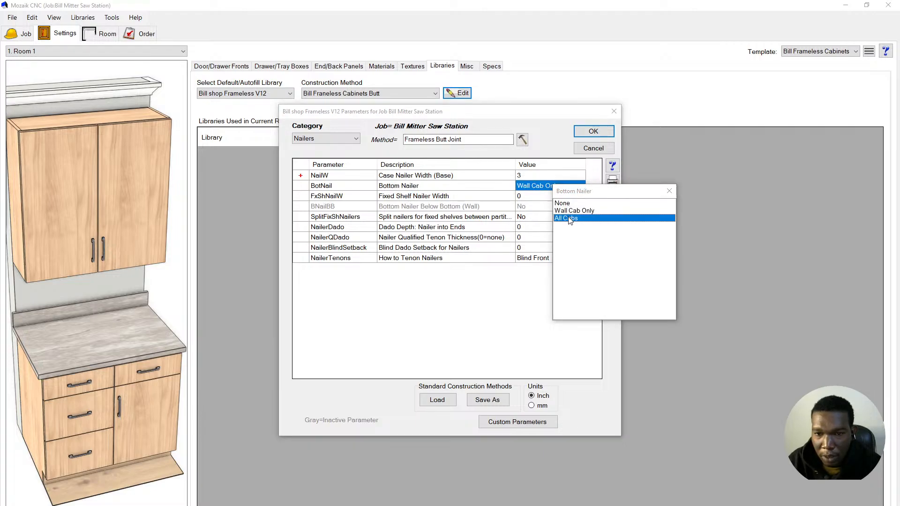
left_click(332, 199)
left_click(394, 198)
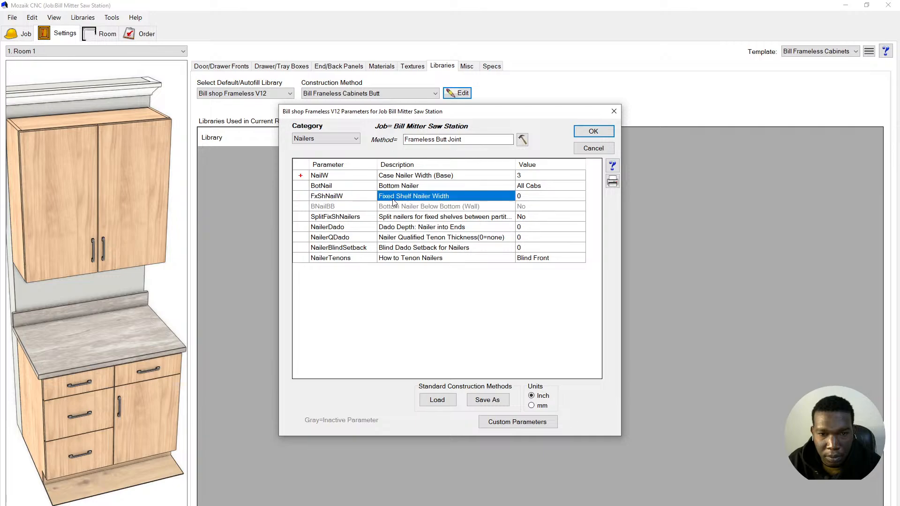
left_click(612, 167)
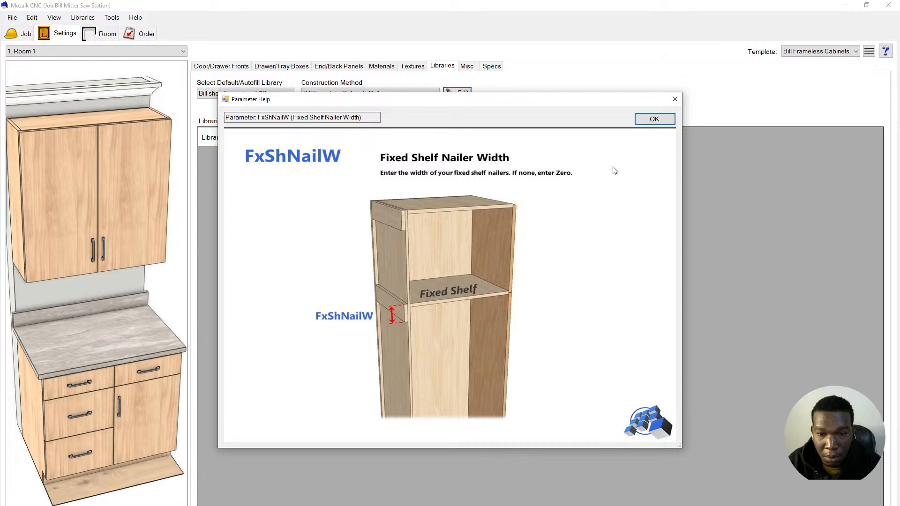
left_click(645, 123)
left_click(533, 199)
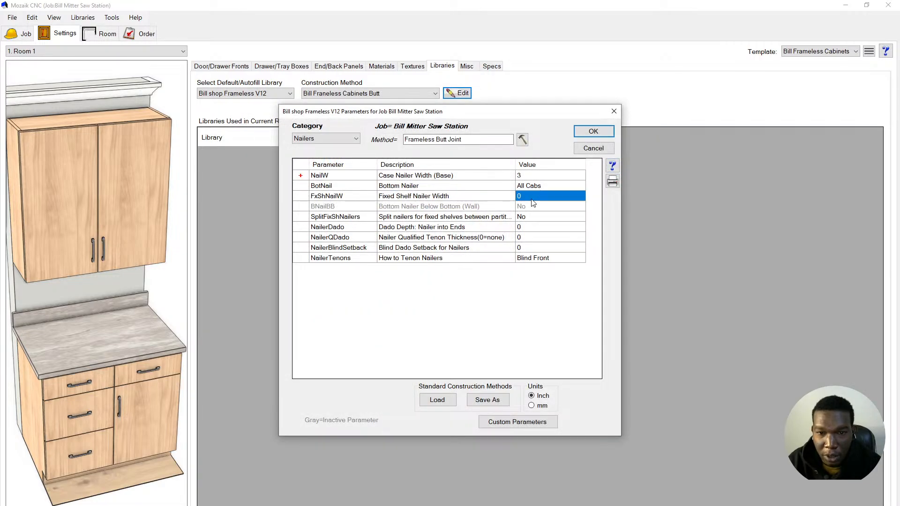
left_click(532, 199)
double_click(532, 199)
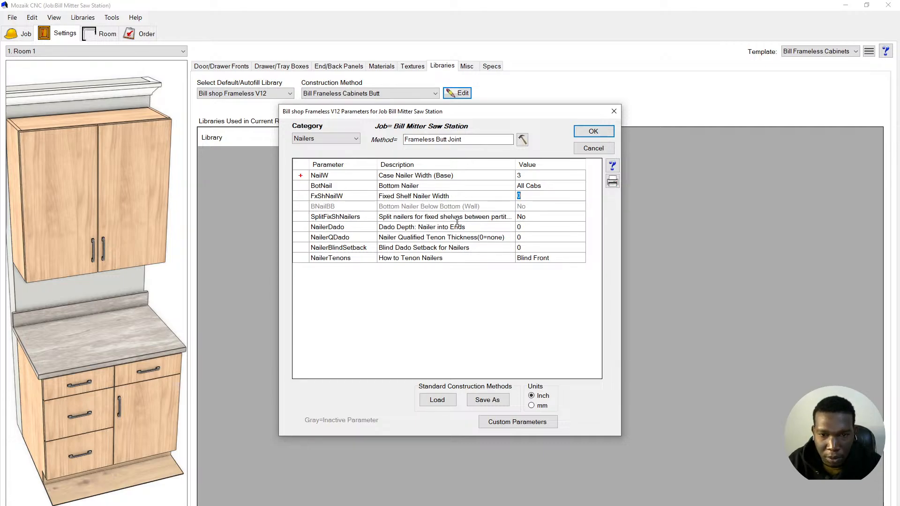
left_click(409, 220)
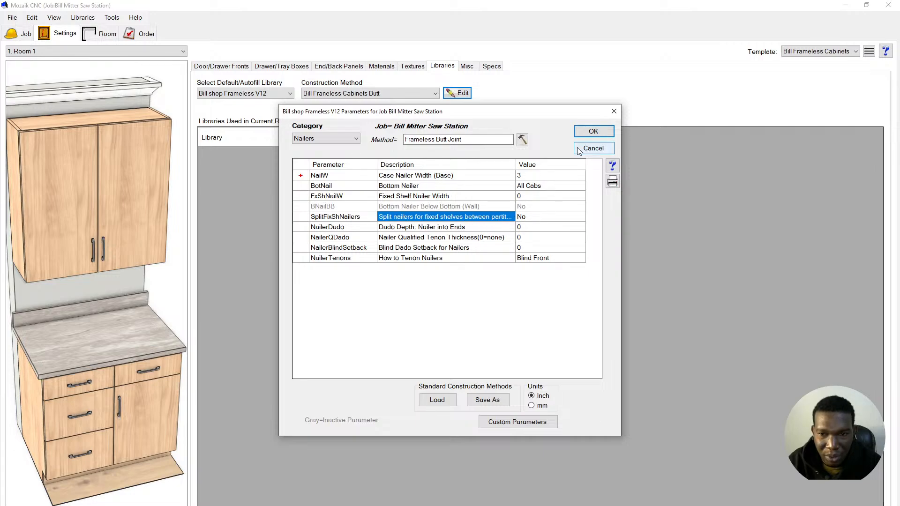
left_click(611, 165)
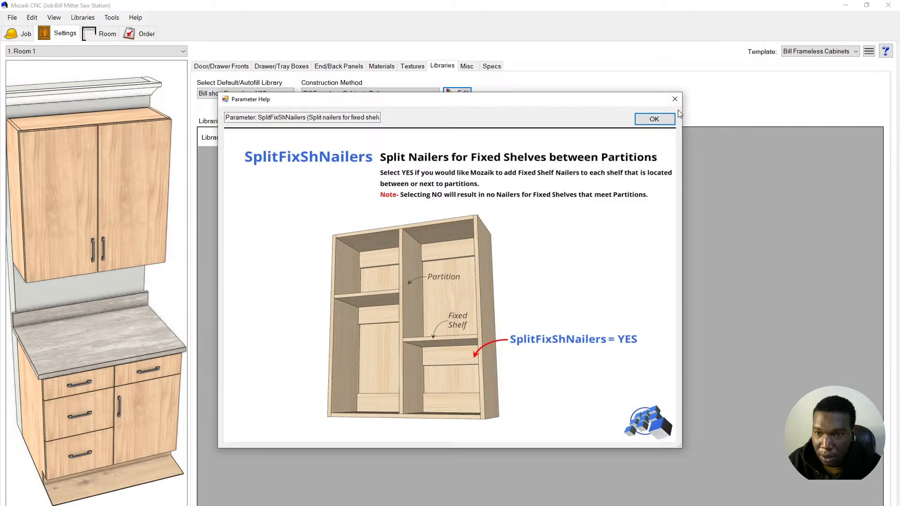
left_click(654, 119)
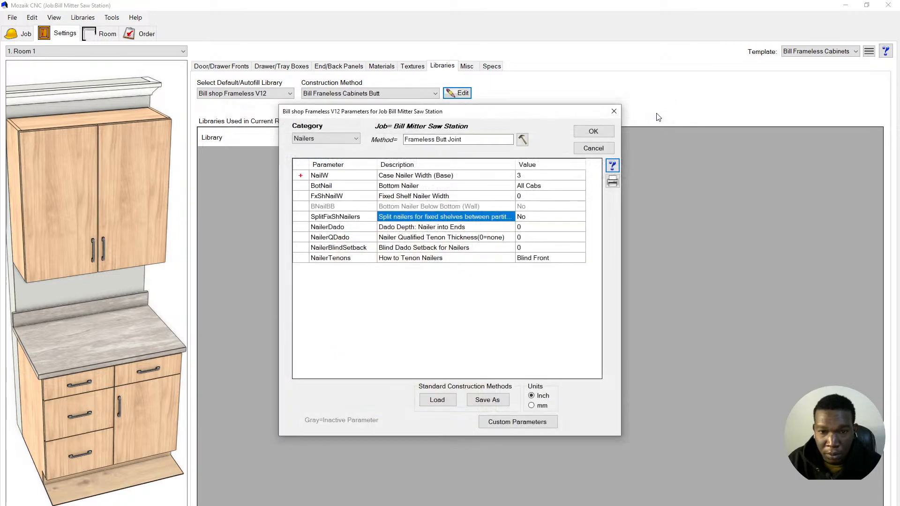
left_click(425, 248)
left_click(426, 258)
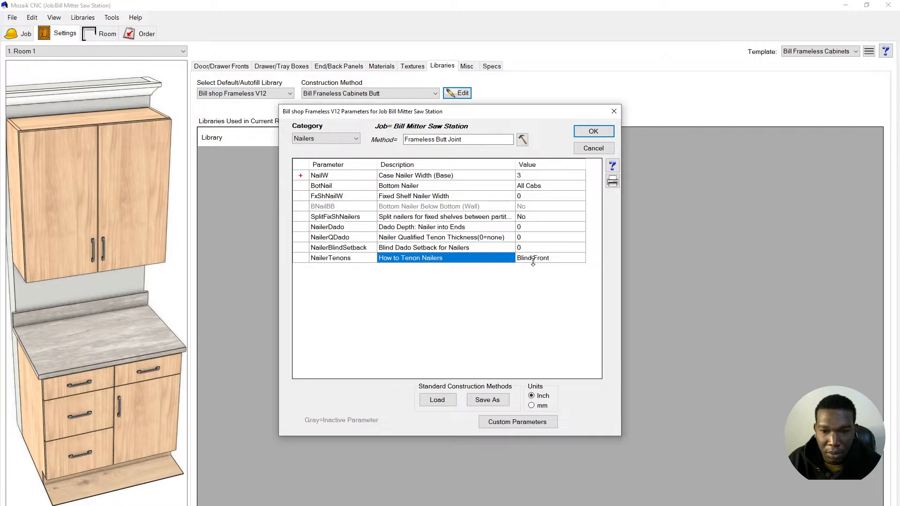
left_click(613, 167)
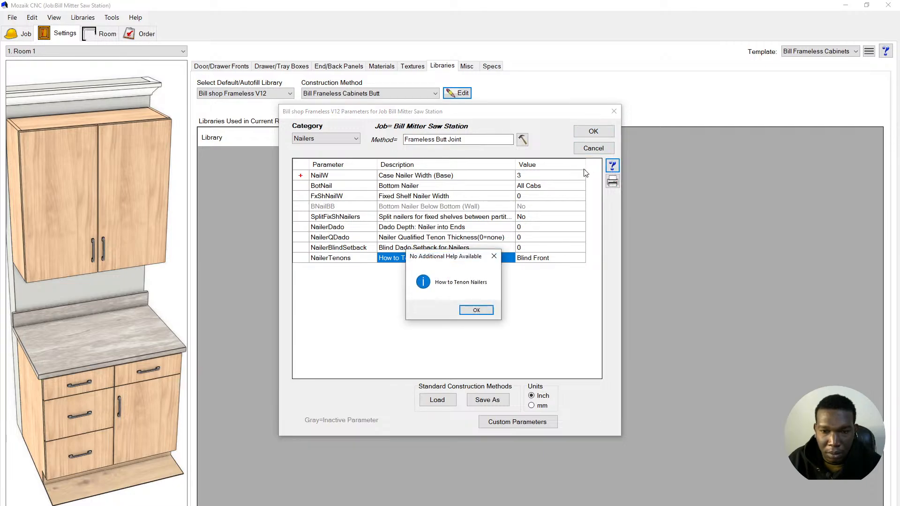
left_click(494, 255)
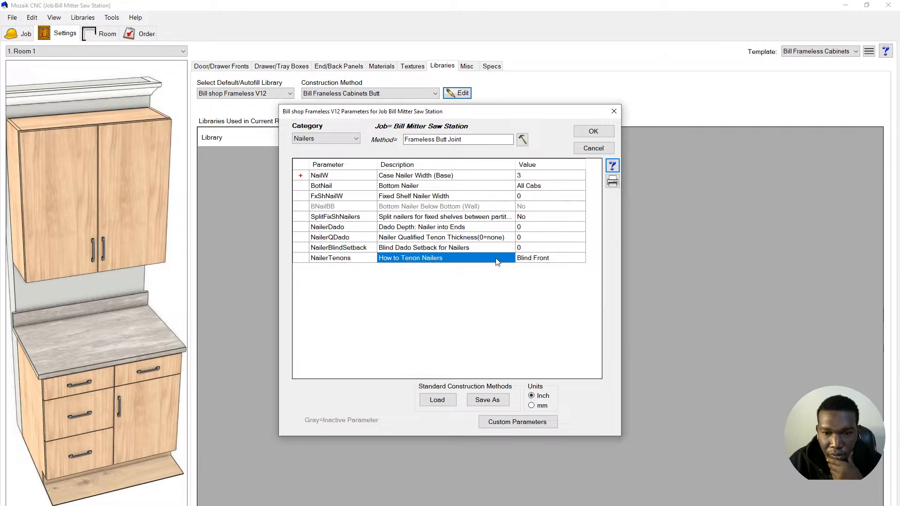
left_click(424, 247)
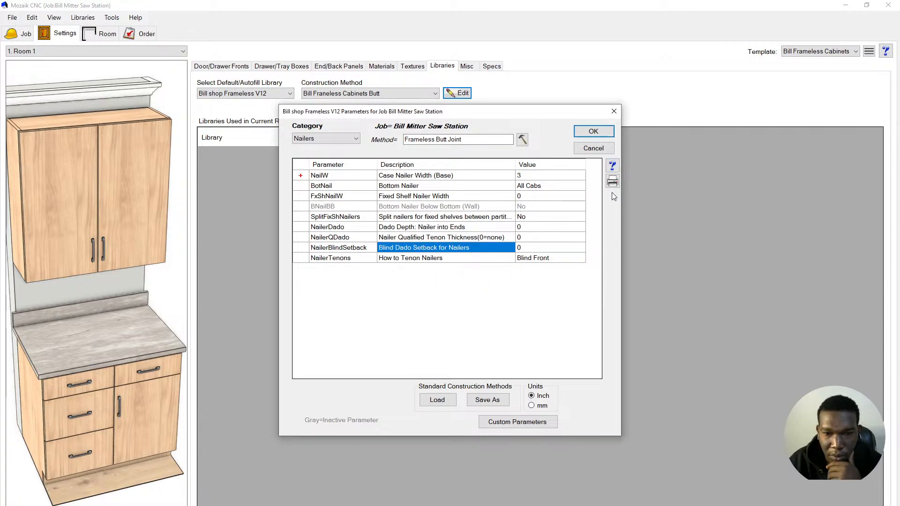
left_click(612, 166)
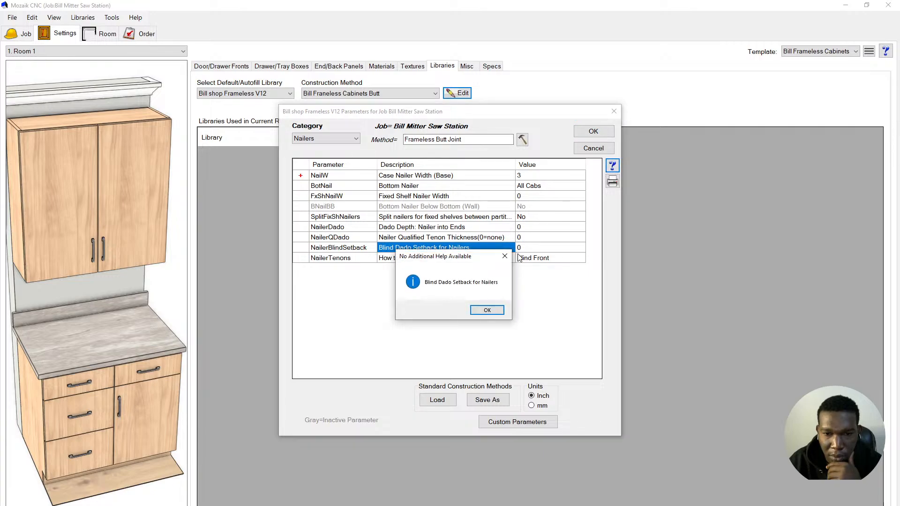
left_click(505, 256)
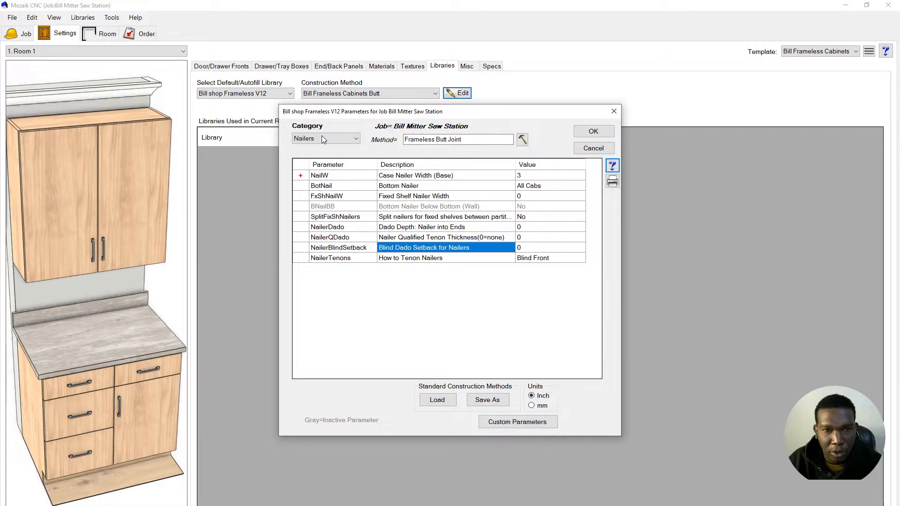
- Save the construction parameters over Frameless Butt Joint.dat as a standard method
left_click(489, 402)
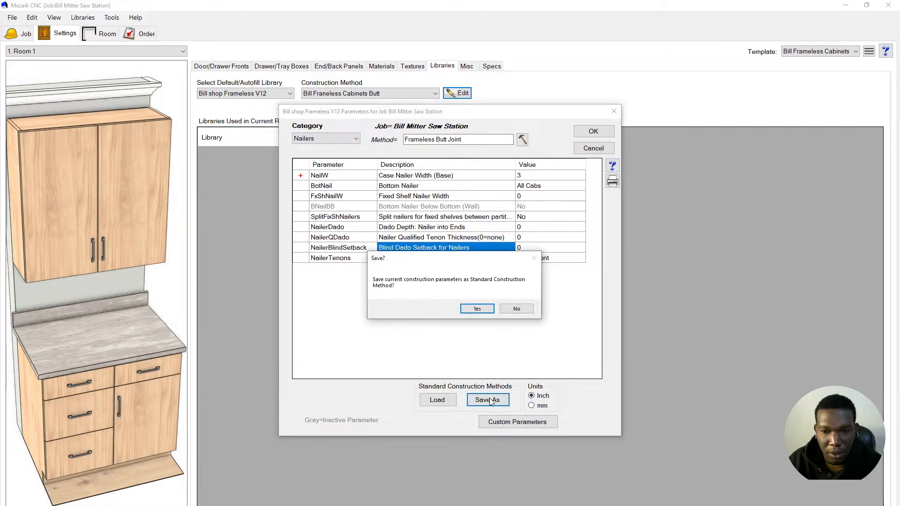
left_click(478, 309)
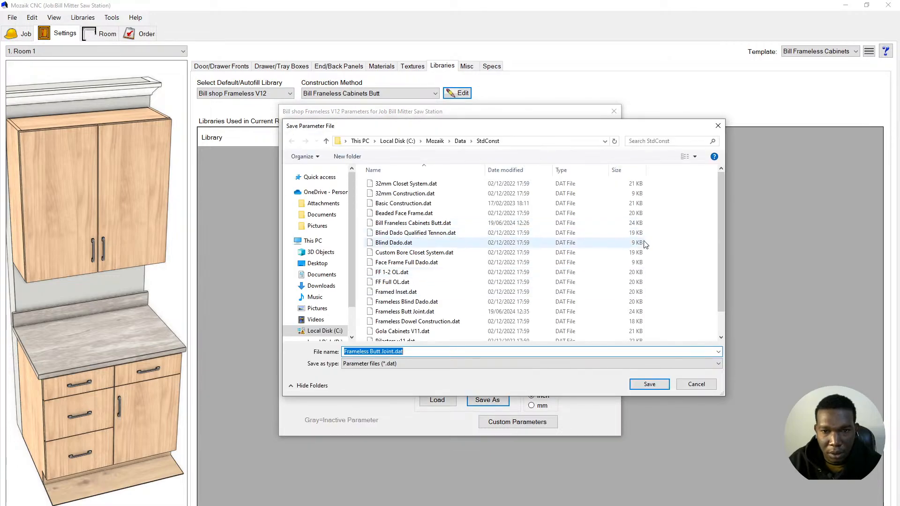
left_click(649, 384)
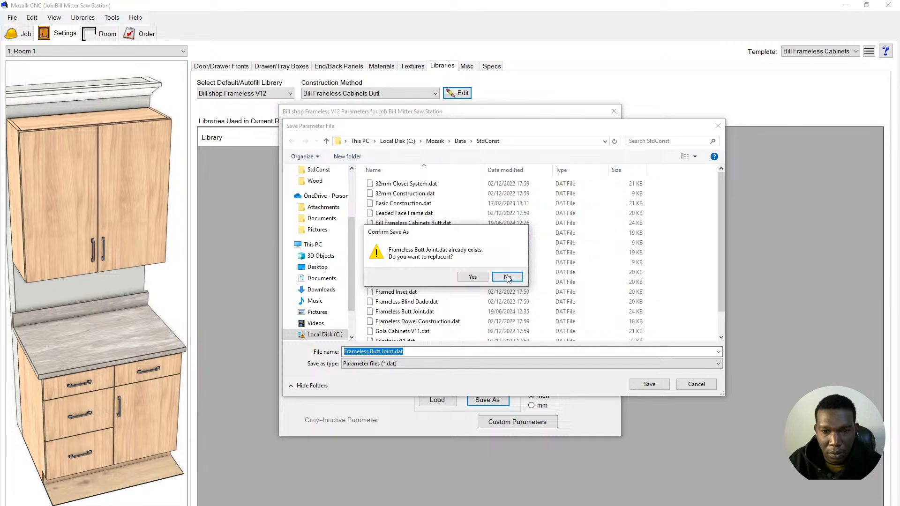
left_click(482, 277)
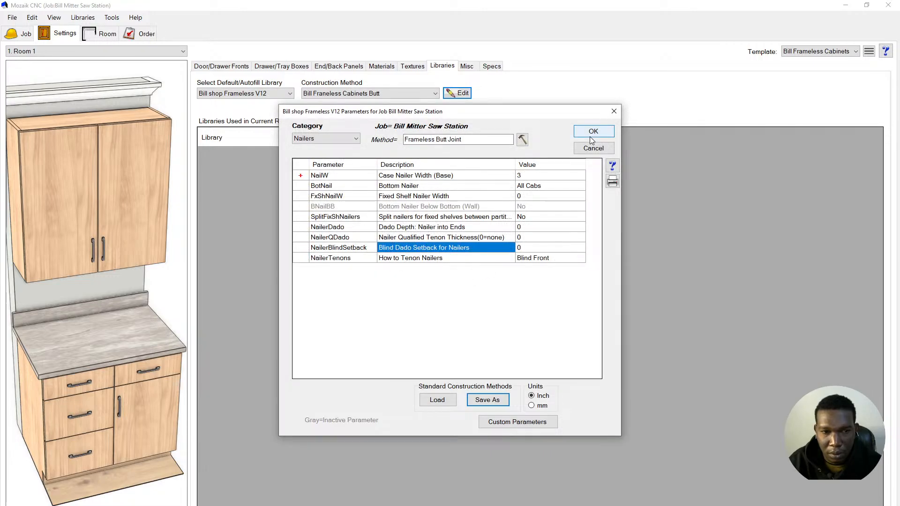
- View the Tops parameters, leaving Full Top, and accept the dialog with OK
left_click(329, 138)
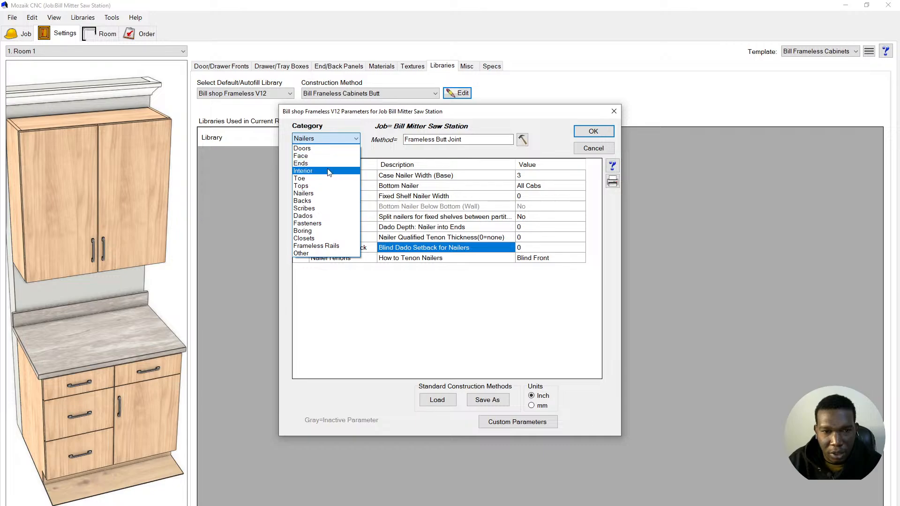
left_click(329, 186)
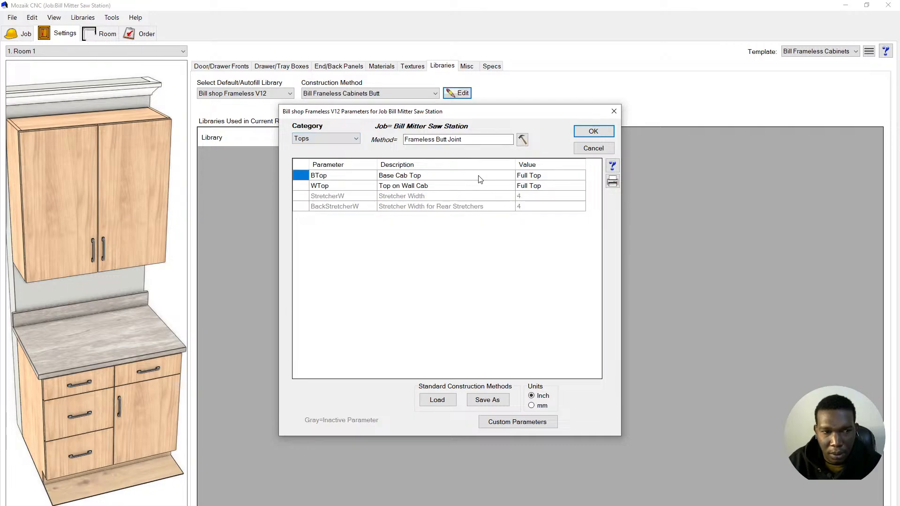
left_click(591, 133)
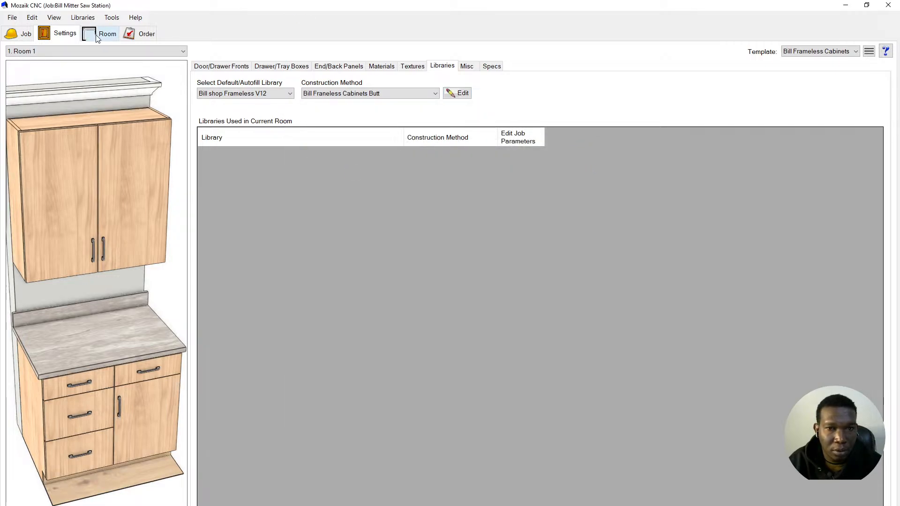
- Overwrite the Bill Frameless Cabinets template with the current room settings
left_click(869, 53)
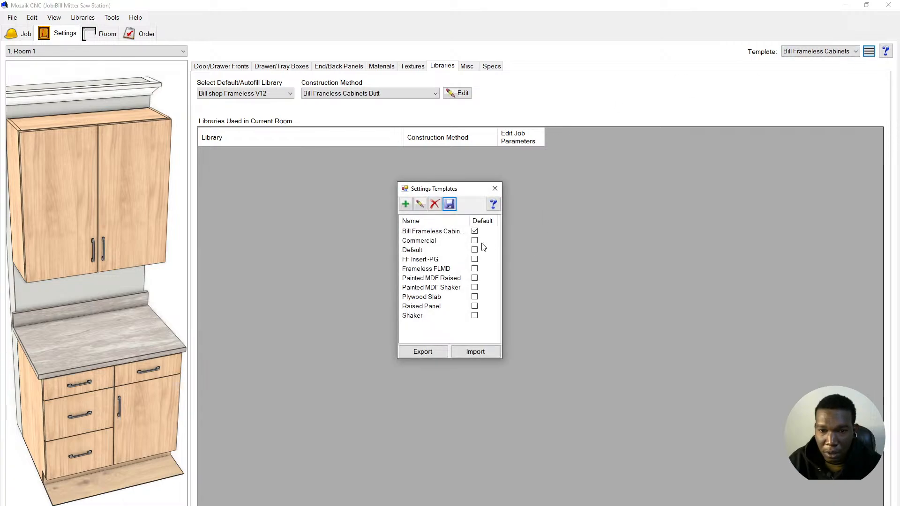
left_click(422, 231)
left_click(448, 204)
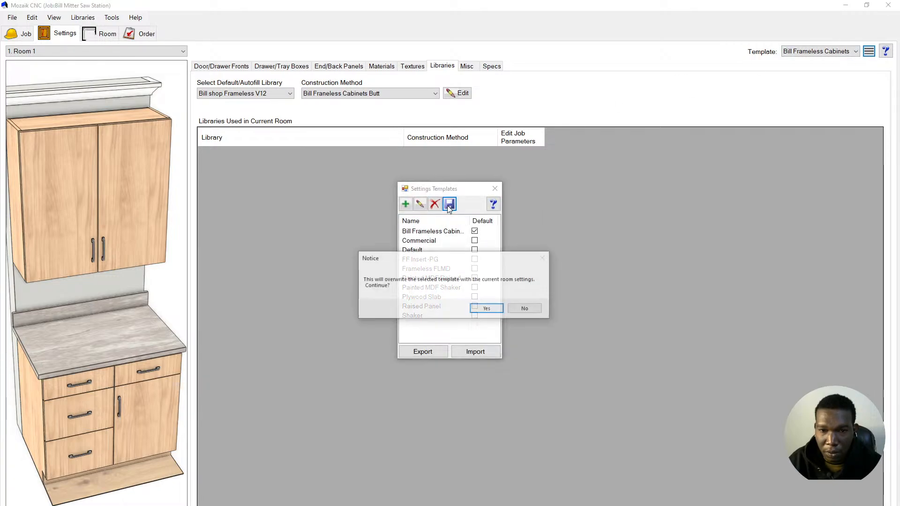
left_click(487, 308)
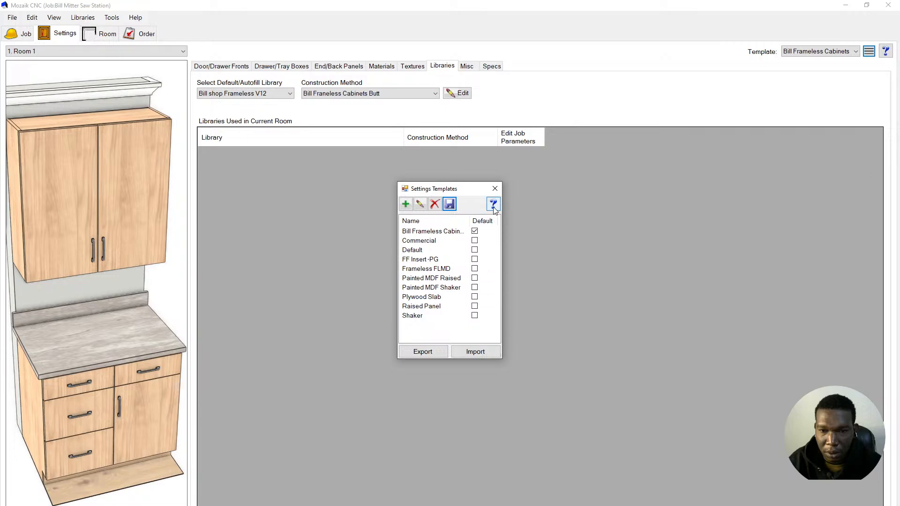
left_click(495, 190)
left_click(427, 308)
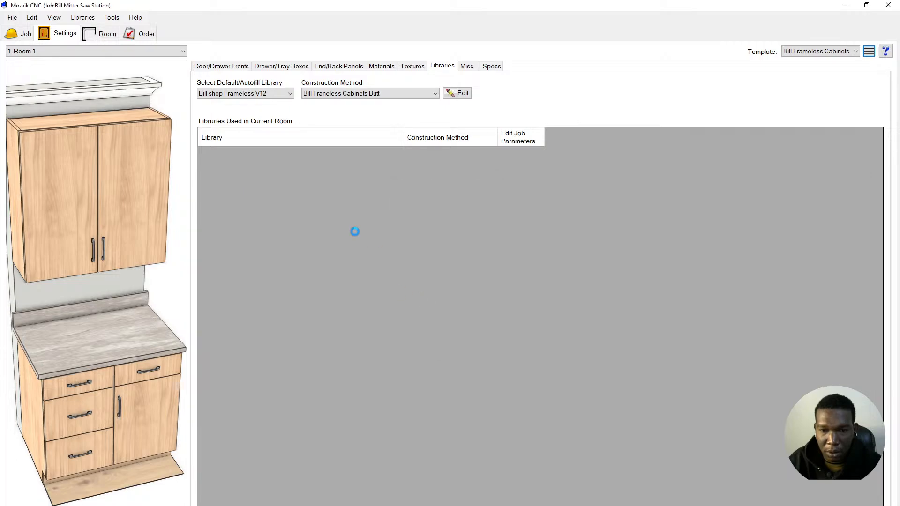
- Start drawing walls in Room 1, then switch to the PDF cabinet plans
left_click(112, 41)
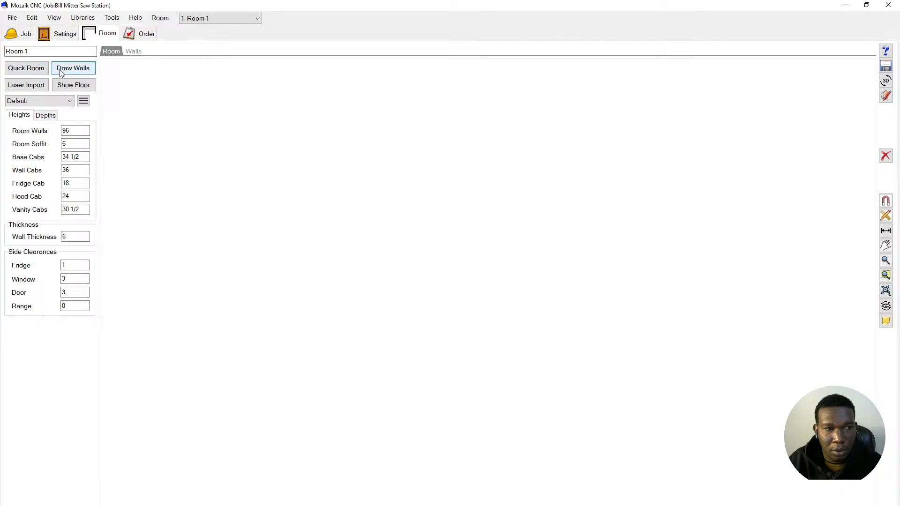
left_click(60, 71)
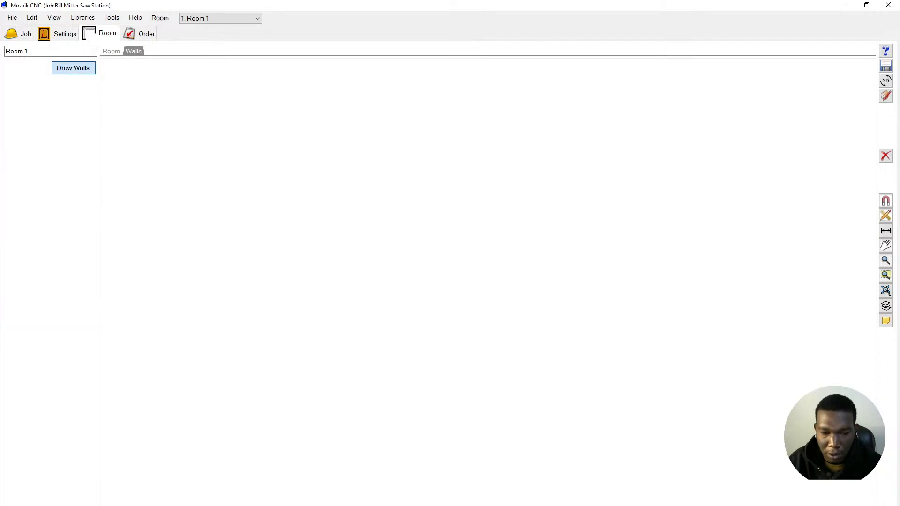
key("alt+Tab")
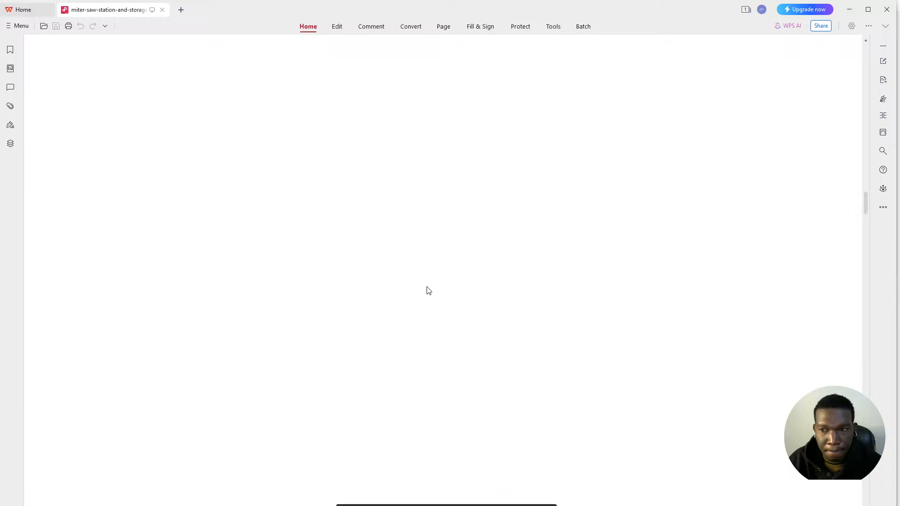
- Scroll to page 1's overview of the 122-inch miter saw station, then return to Mozaik
scroll(428, 290, "up", 10)
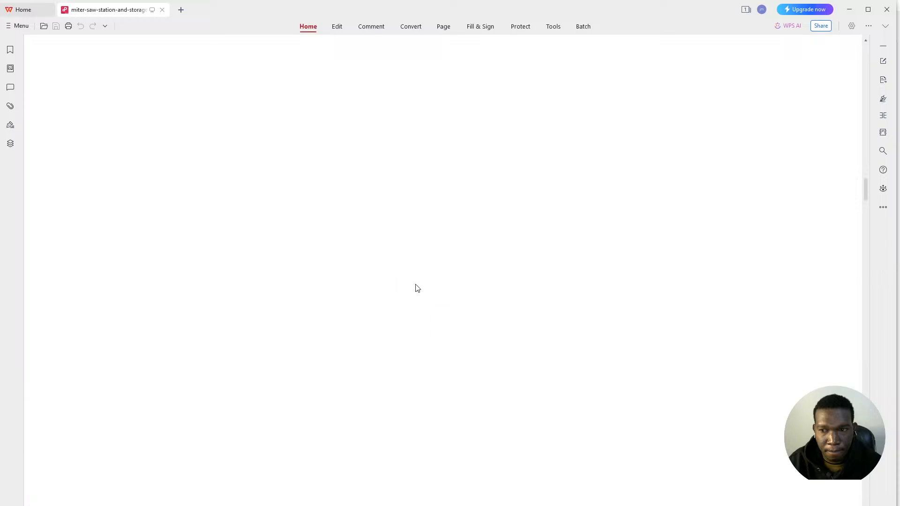
left_click_drag(866, 194, 851, 123)
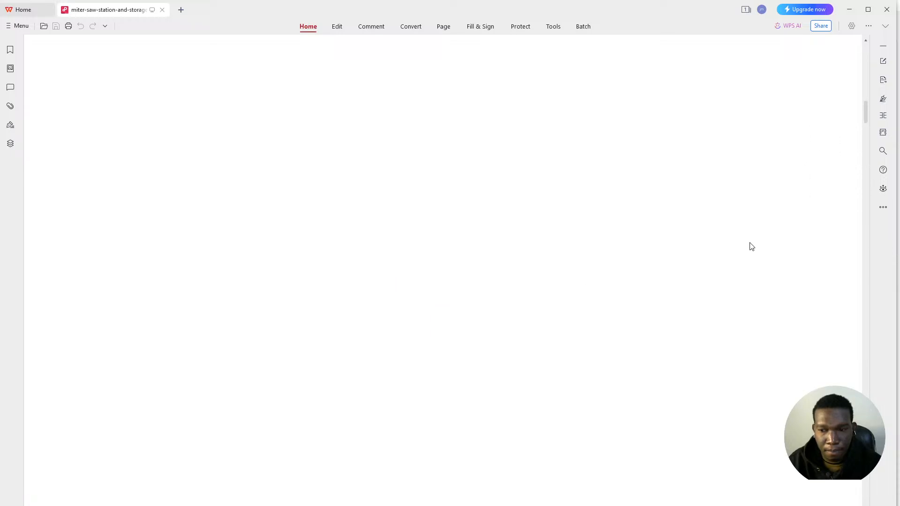
scroll(753, 242, "down", 10, "ctrl")
scroll(754, 246, "up", 4, "ctrl")
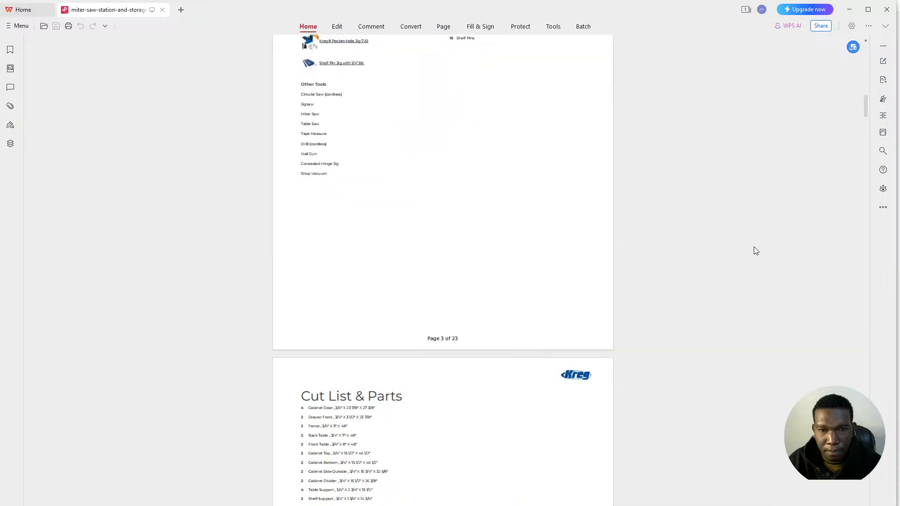
scroll(602, 251, "up", 15)
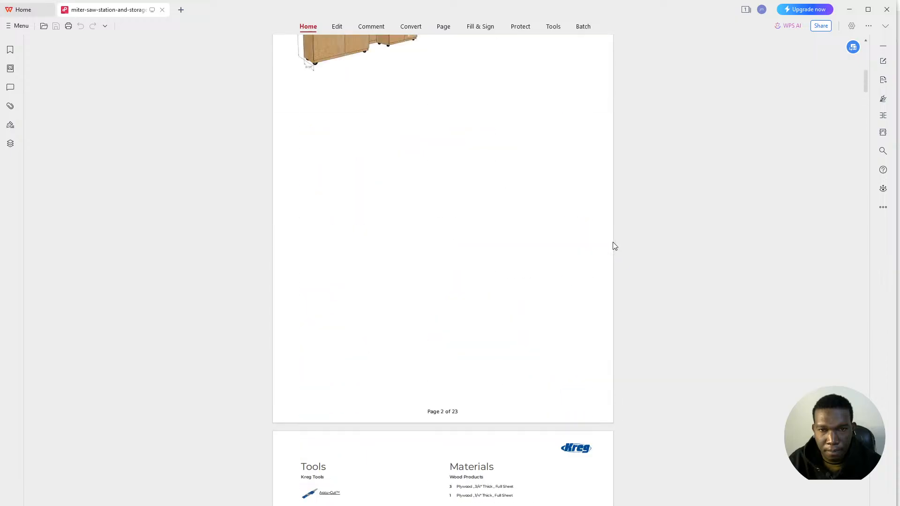
scroll(614, 242, "up", 3)
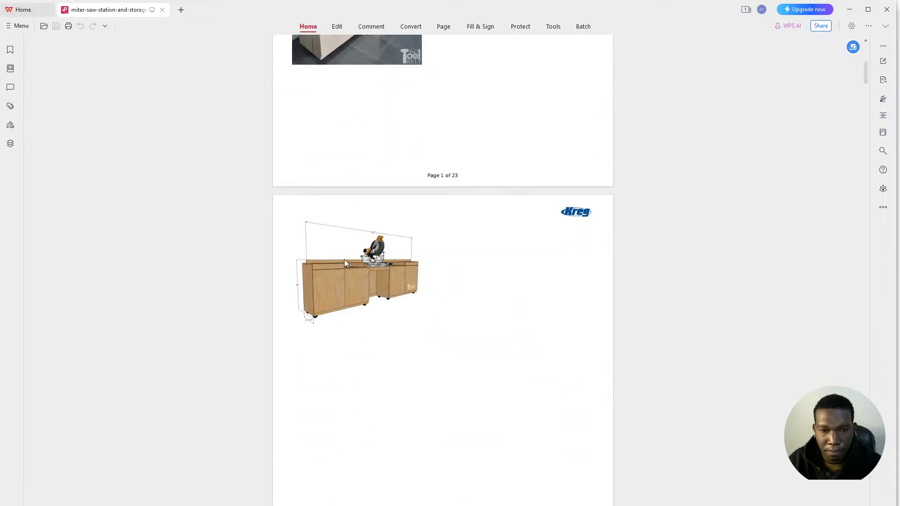
scroll(344, 260, "up", 5, "ctrl")
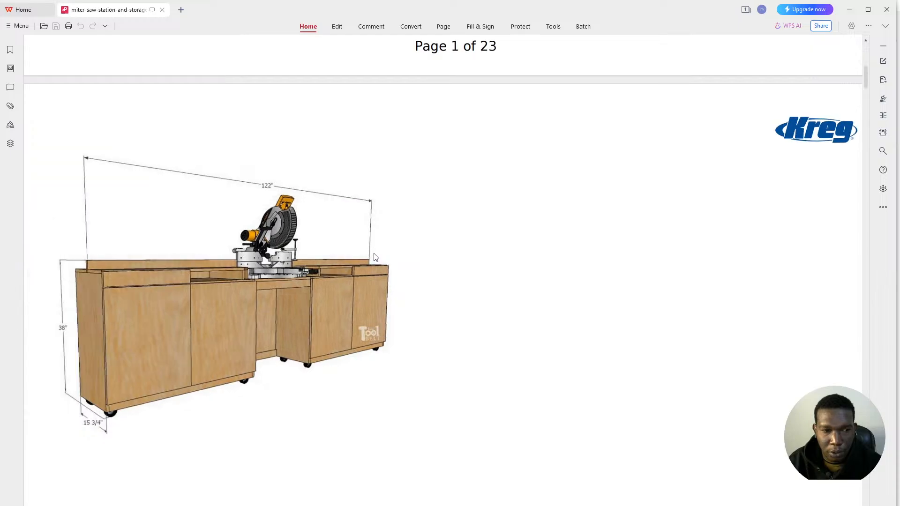
scroll(375, 257, "down", 1, "ctrl")
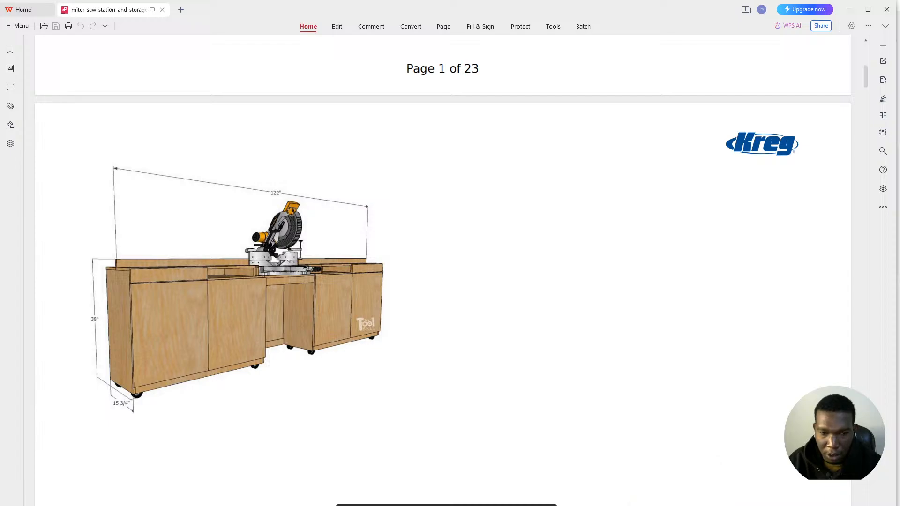
mouse_move(606, 505)
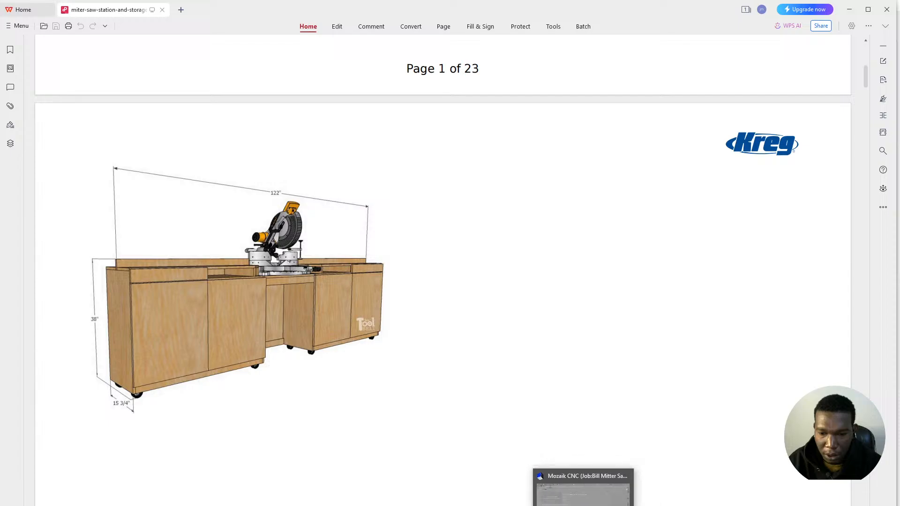
left_click(589, 490)
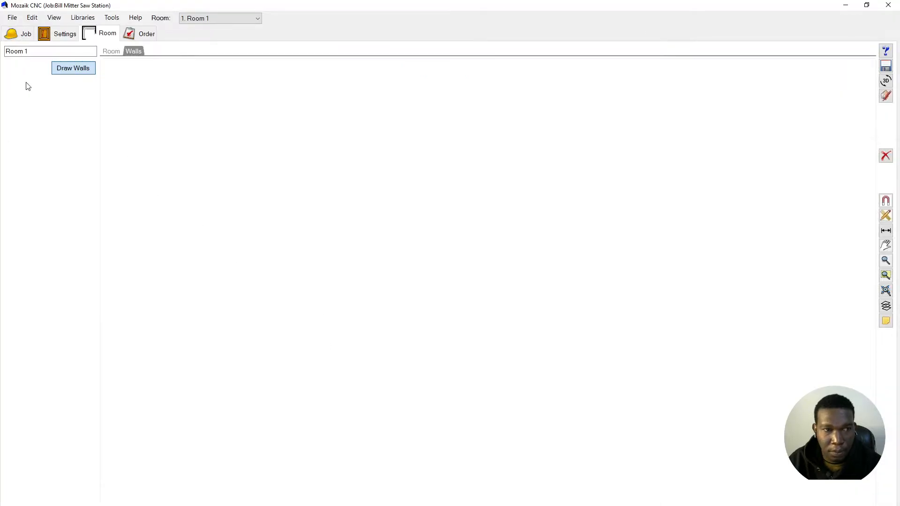
- Look through the room height settings and job settings, then return to the room layout
left_click(111, 53)
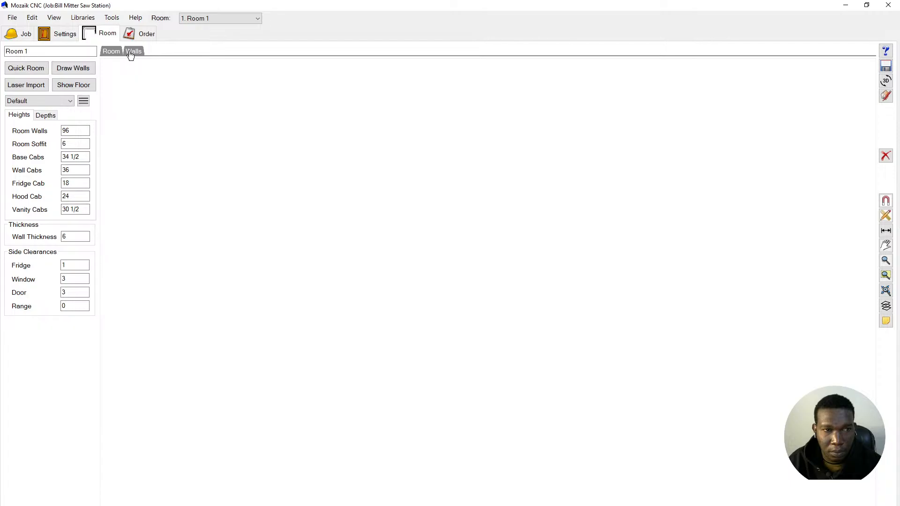
left_click(131, 52)
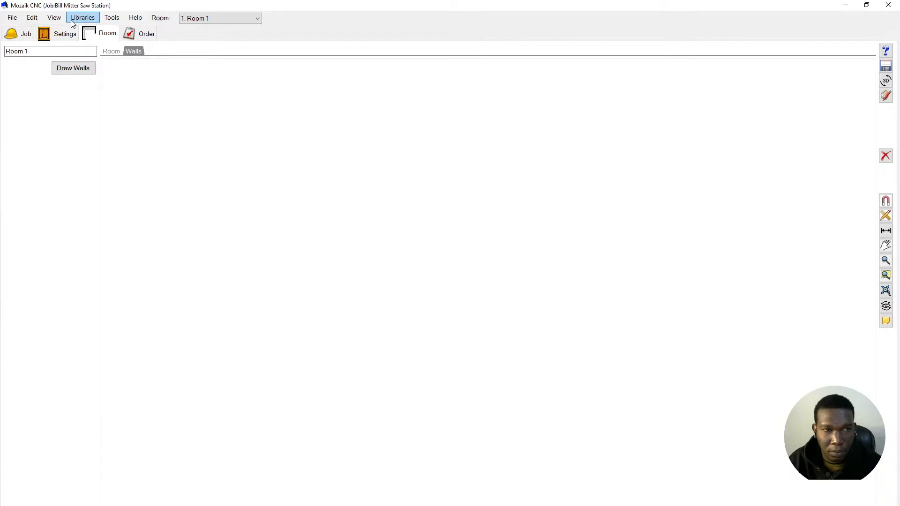
left_click(49, 33)
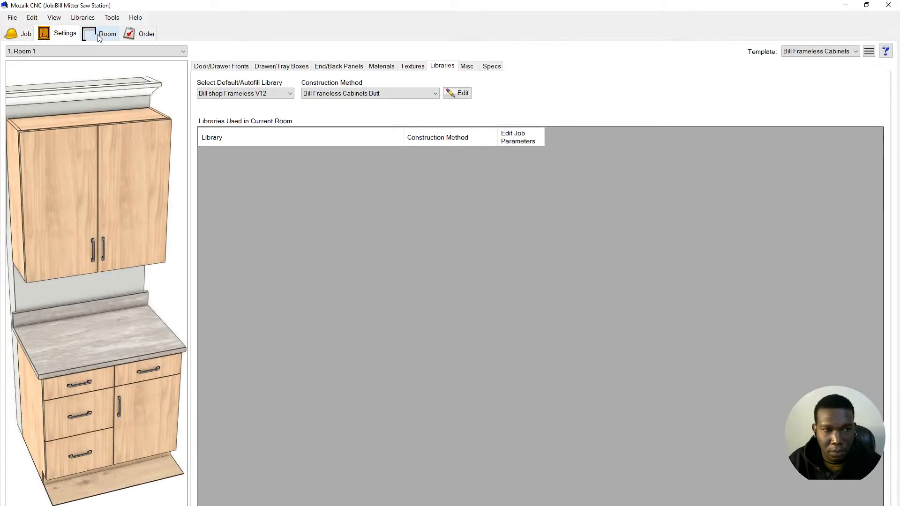
left_click(99, 34)
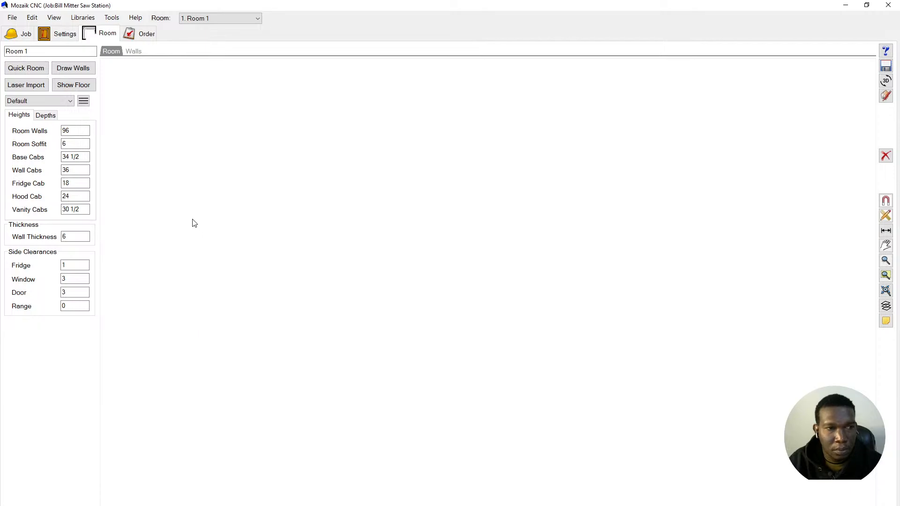
left_click_drag(239, 235, 458, 227)
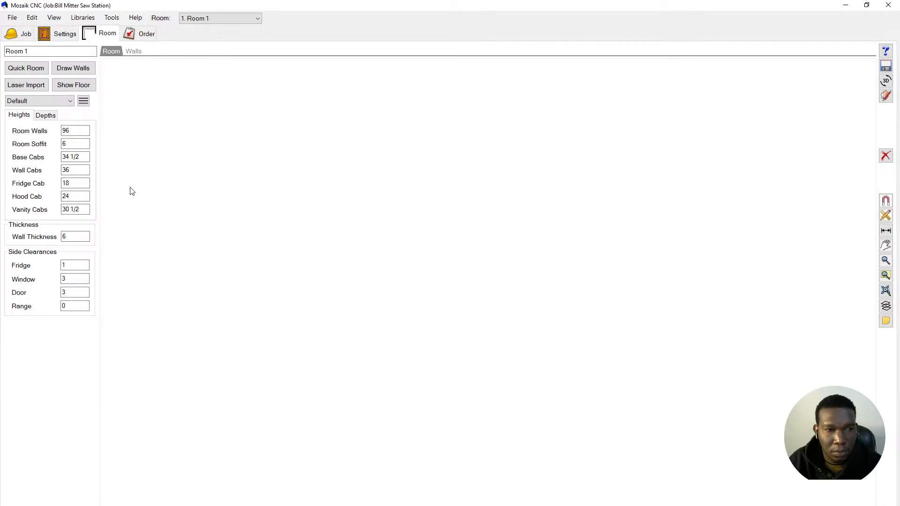
- Draw a 128-inch wall in Room 1 and finish wall drawing
left_click(77, 73)
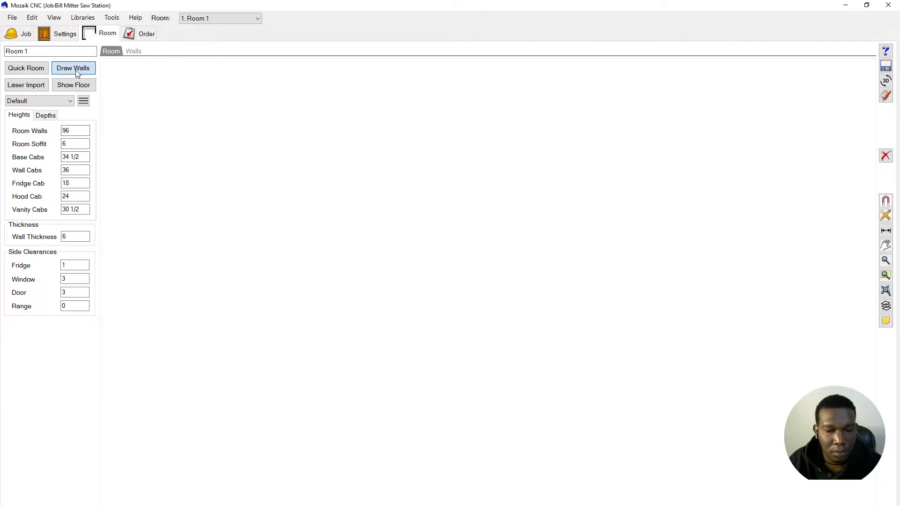
left_click(312, 383)
type("12")
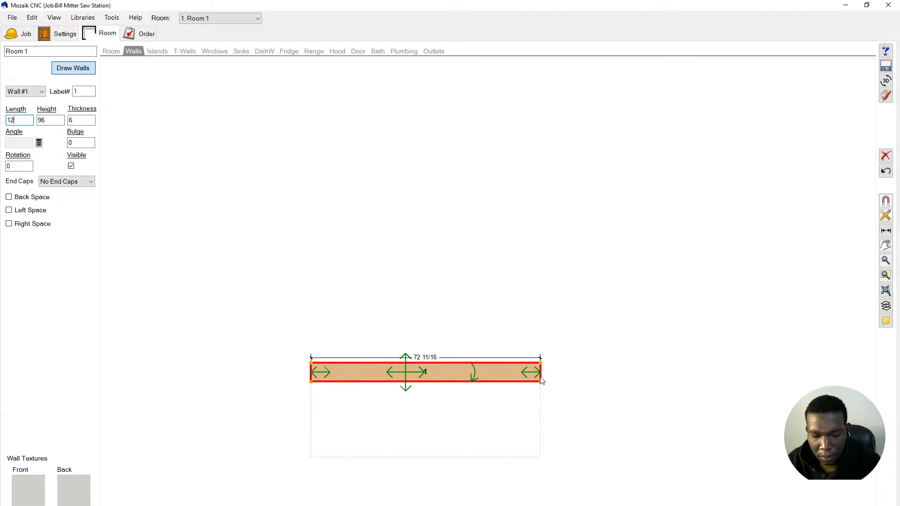
type("8")
key("Return")
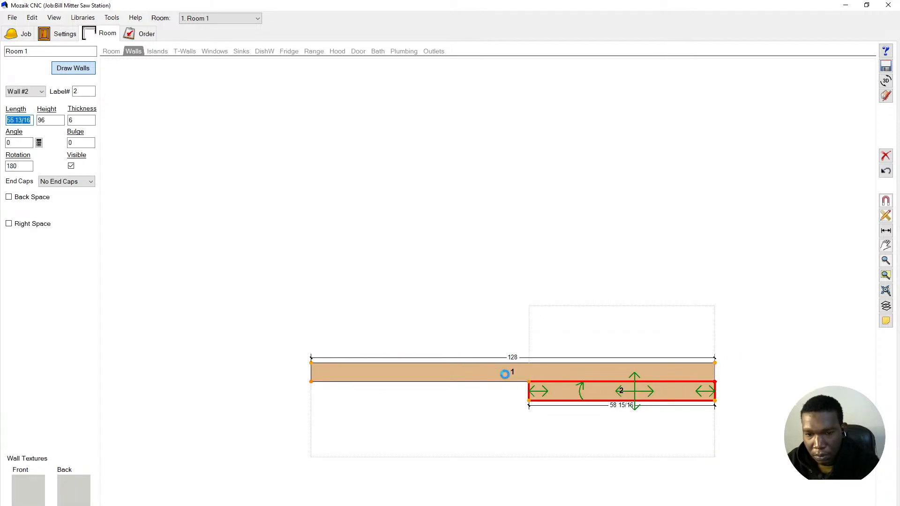
right_click(543, 391)
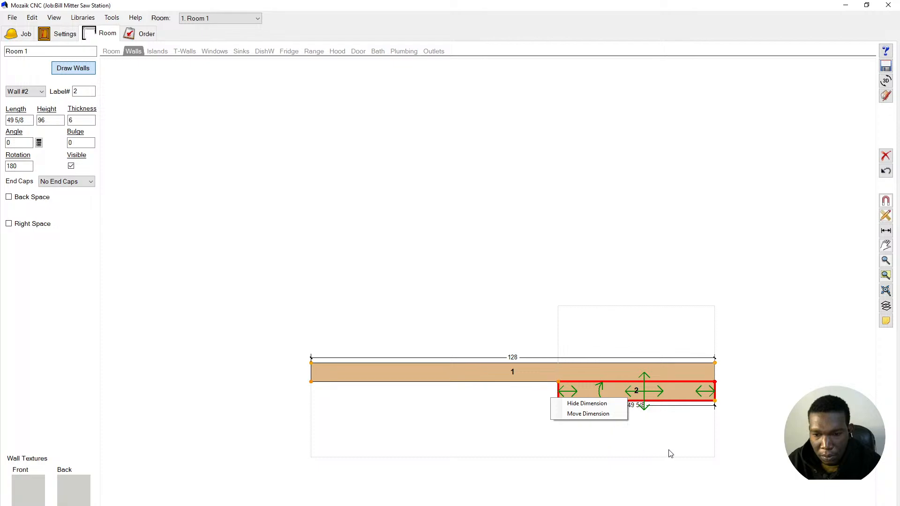
scroll(455, 316, "down", 1)
left_click(698, 444)
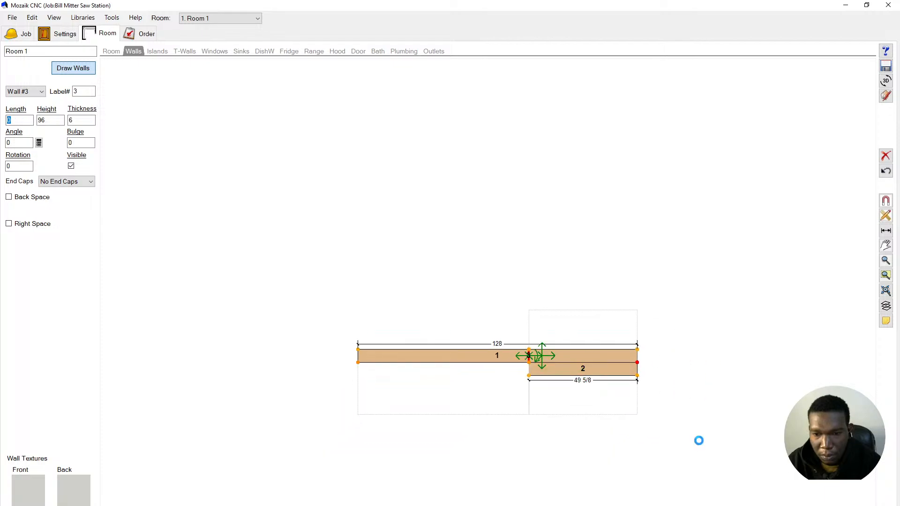
right_click(696, 443)
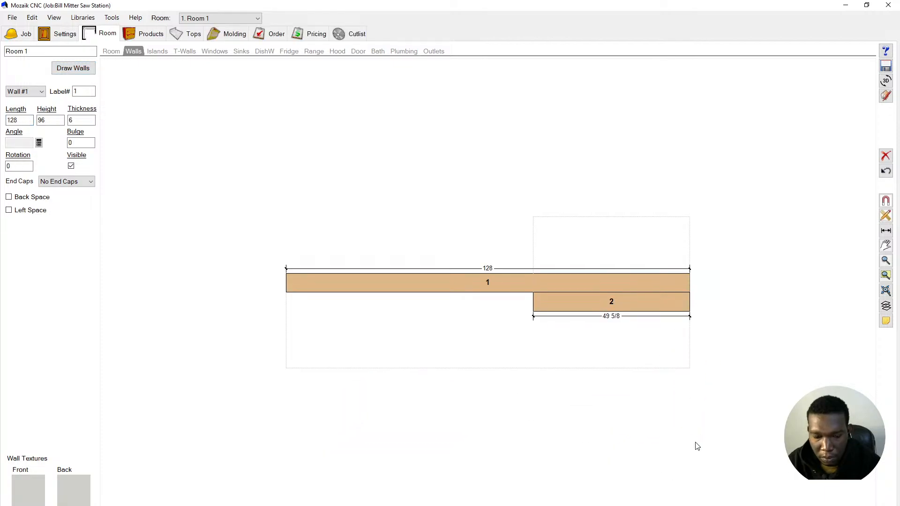
- Delete the extra Wall #2, select Wall #1, and switch back to the miter saw plans
left_click(669, 305)
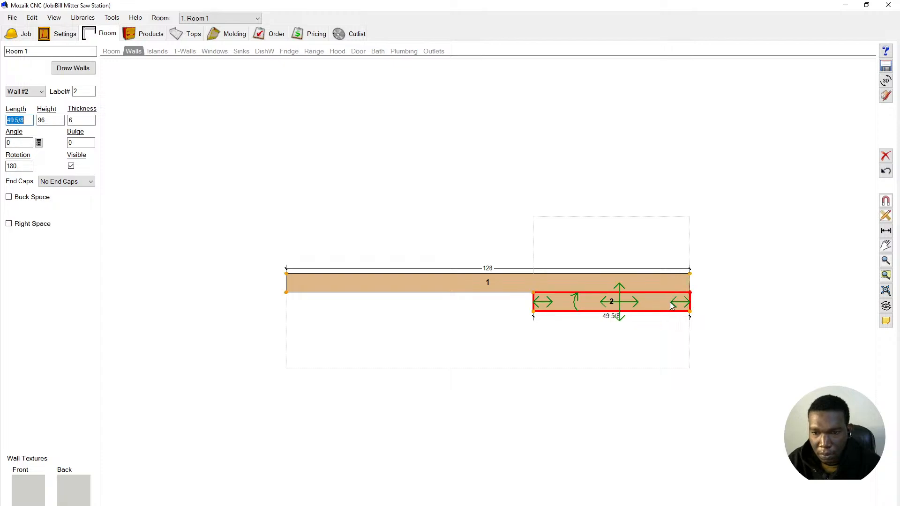
left_click(886, 155)
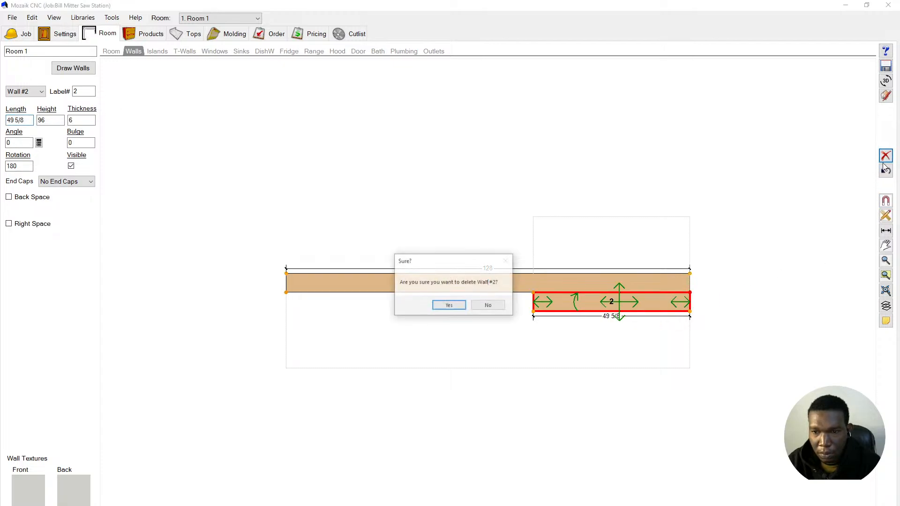
left_click(449, 305)
left_click(461, 276)
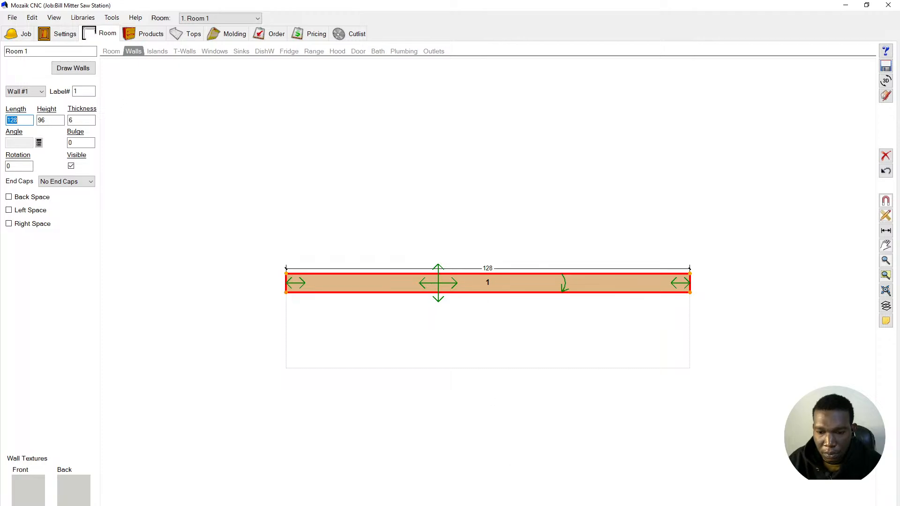
key("alt+Tab")
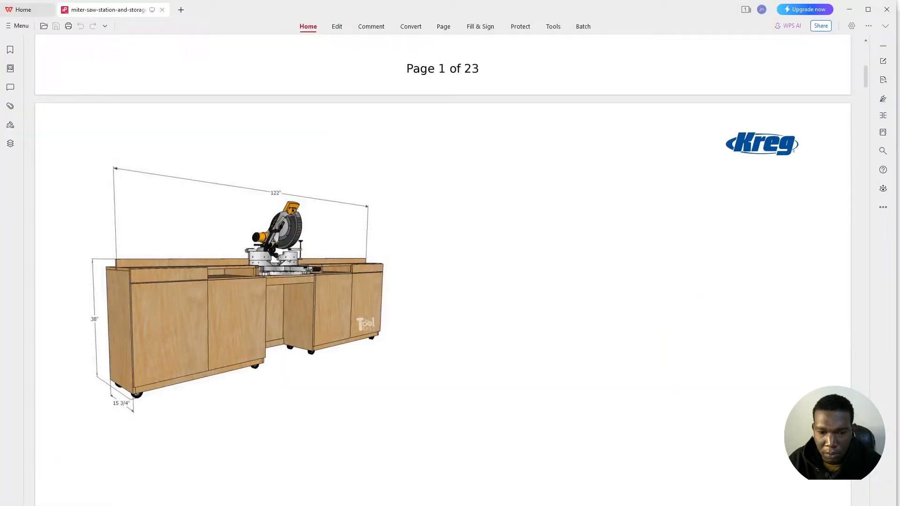
- Set Wall #1's length to 122 inches, stretching it equally from both ends
key("alt+Tab")
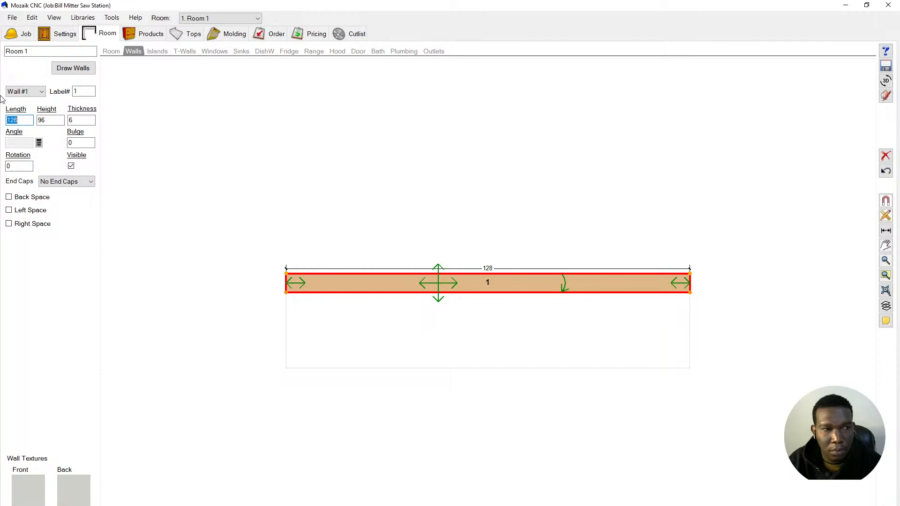
type("12")
key("Return")
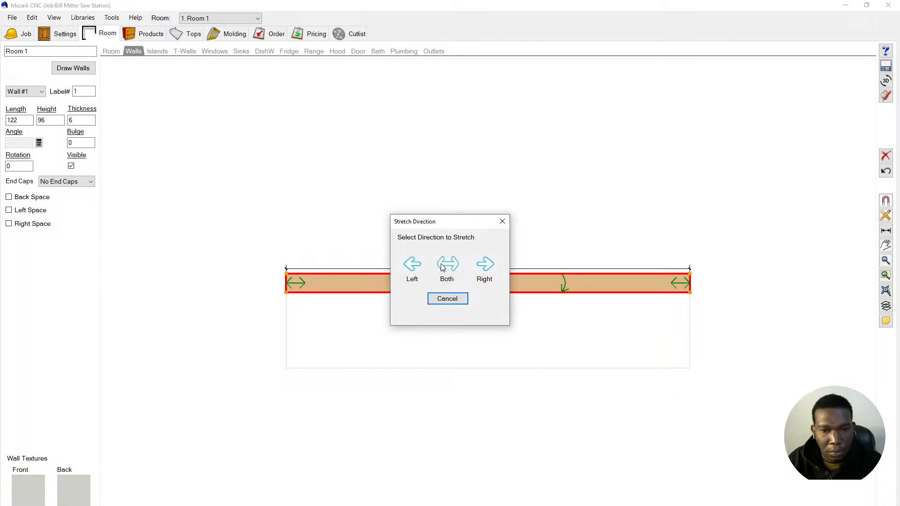
left_click(442, 267)
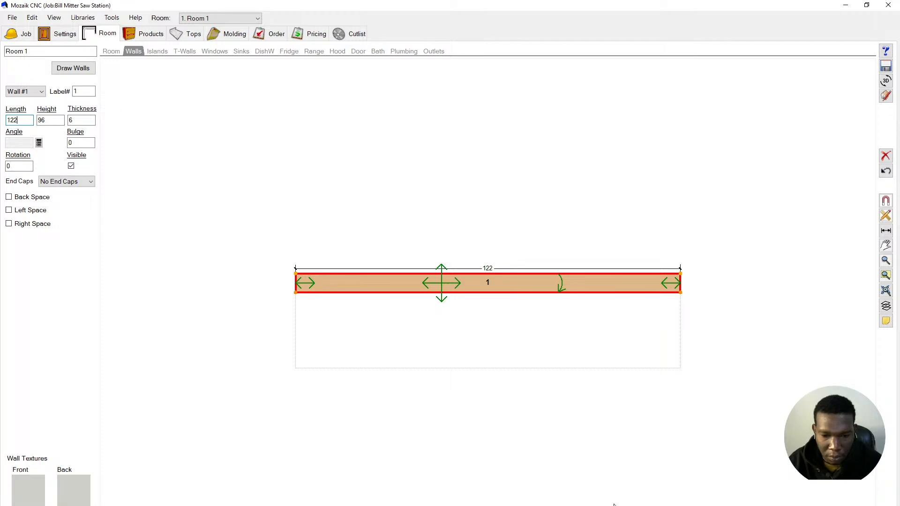
mouse_move(560, 505)
key("alt+Tab")
key("alt+Tab")
key("alt+Tab")
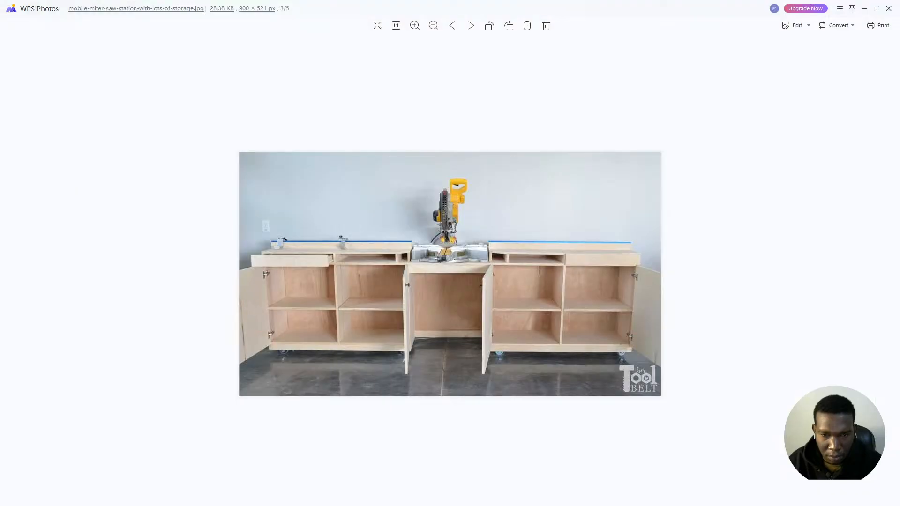
key("alt+Tab")
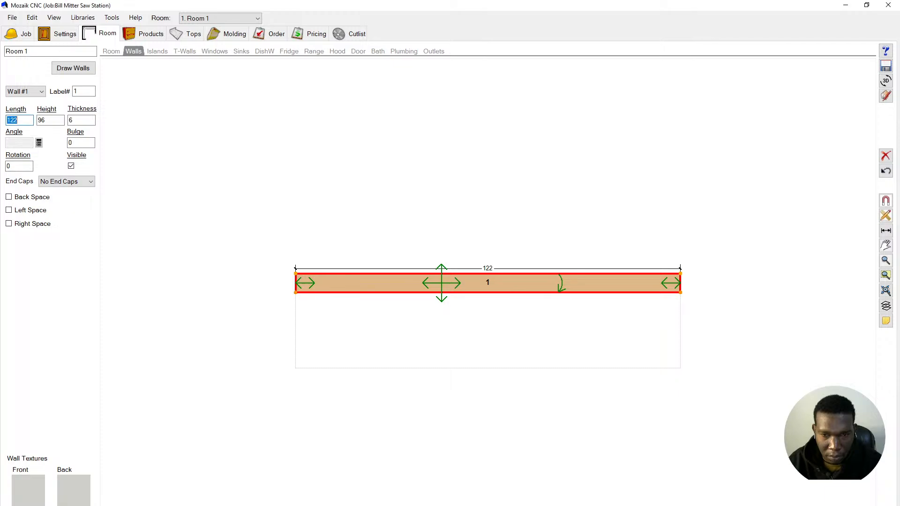
left_click(256, 332)
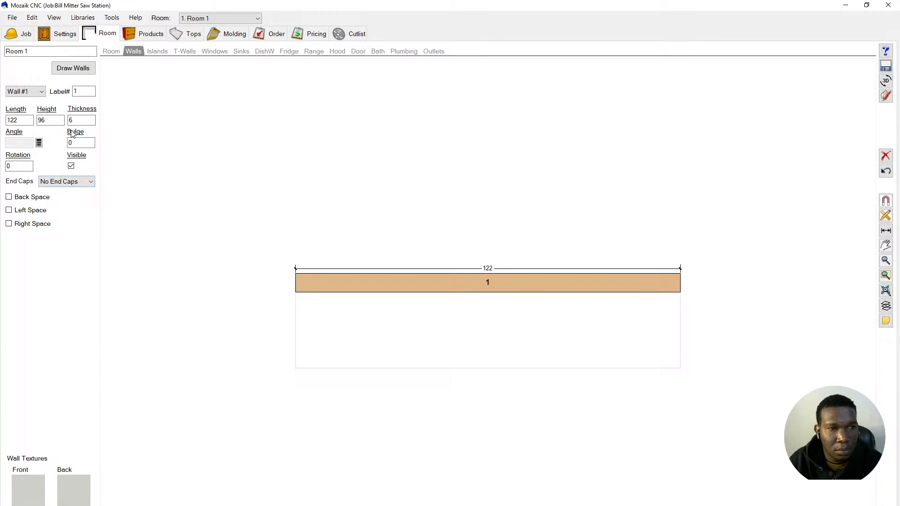
- Set the room's base cabinet height to 36
left_click(107, 53)
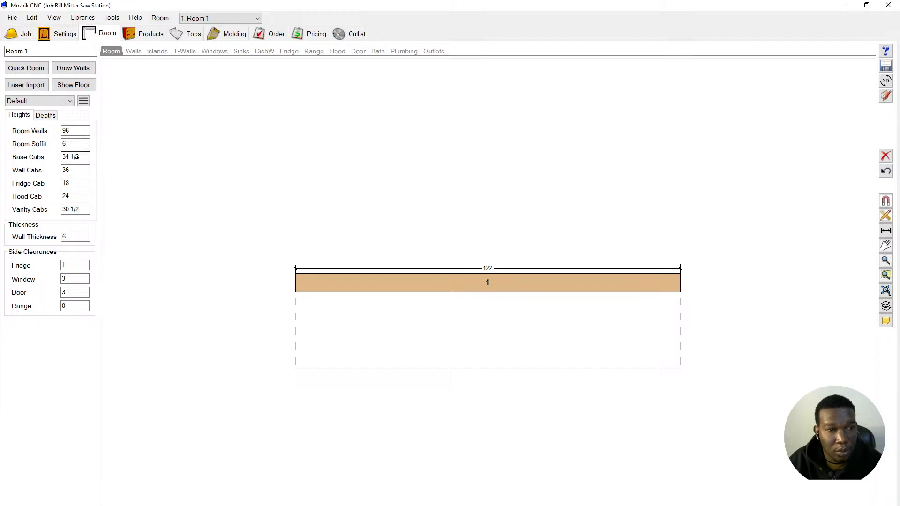
left_click_drag(81, 159, 51, 165)
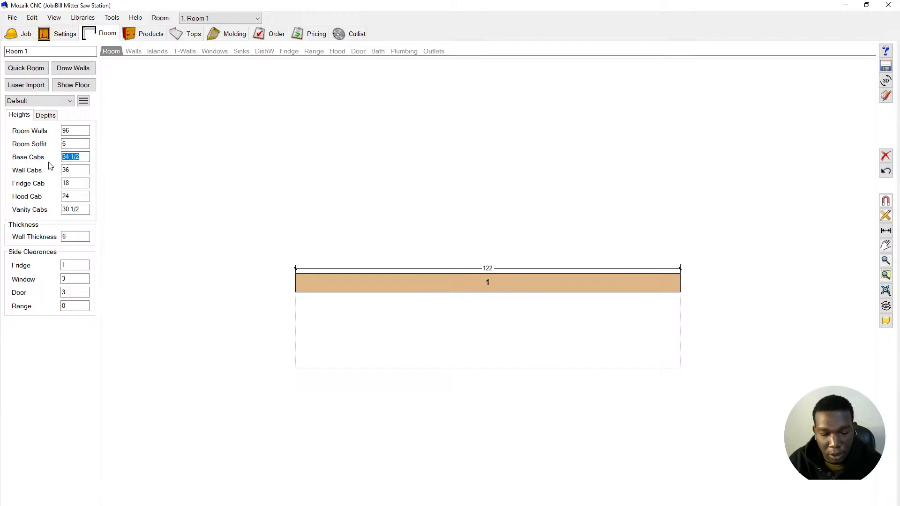
type("36")
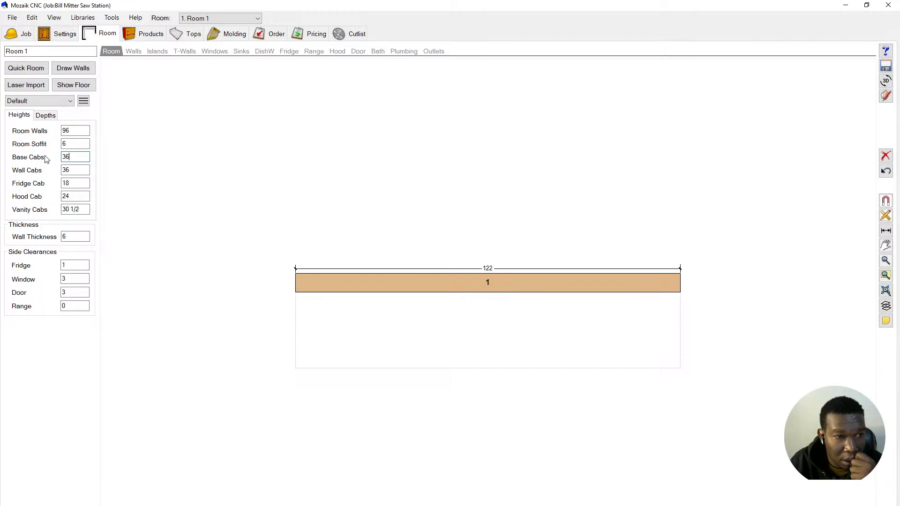
- Change the room's default base cabinet depth from 24 to 15
left_click(45, 117)
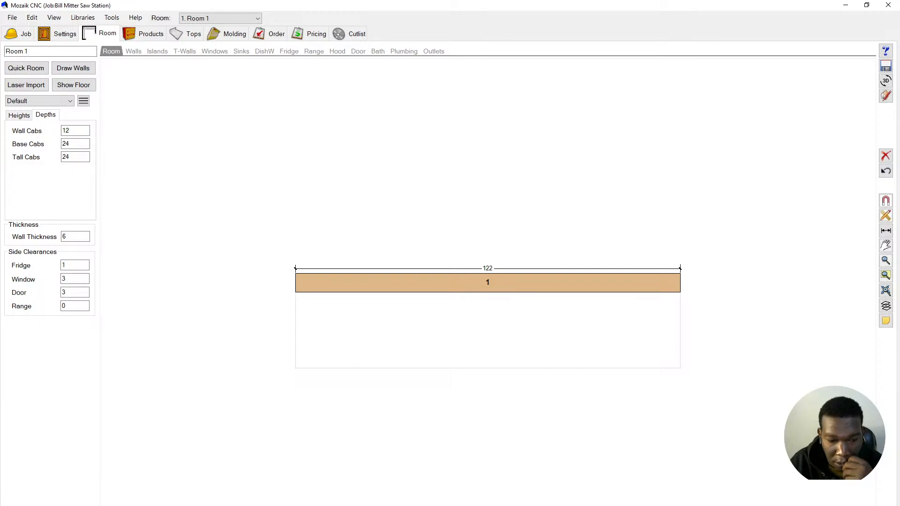
mouse_move(261, 505)
key("alt+Tab")
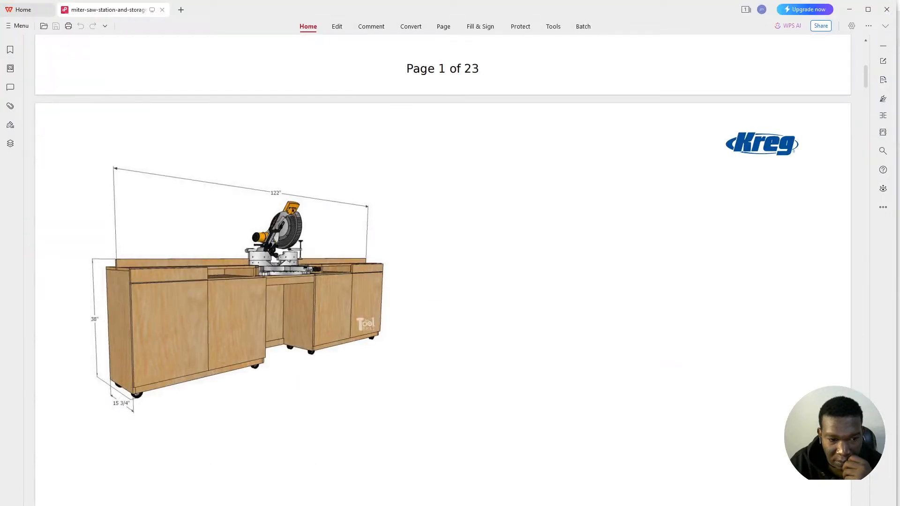
key("alt+Tab")
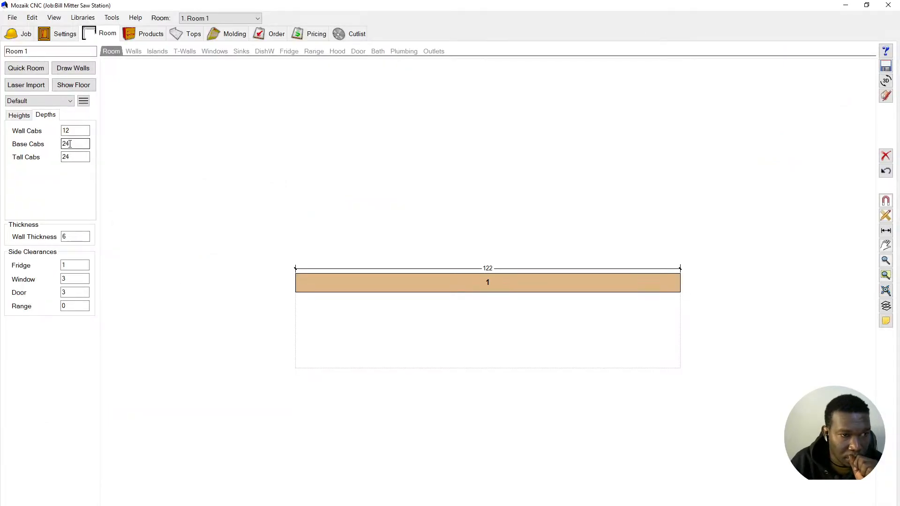
left_click(70, 144)
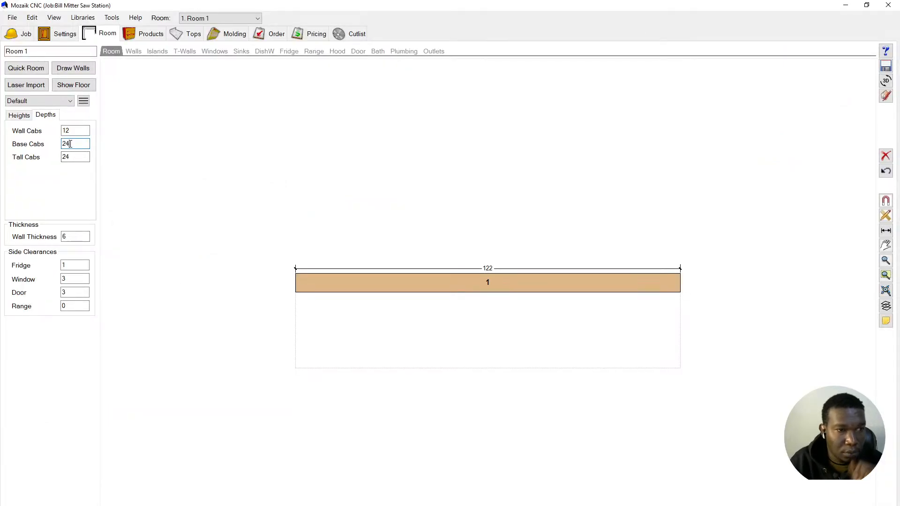
left_click_drag(70, 144, 58, 150)
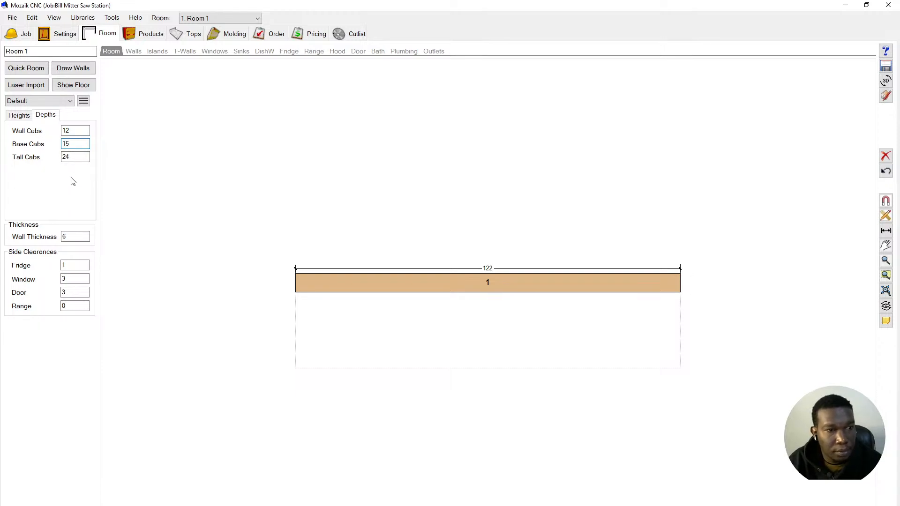
left_click(161, 187)
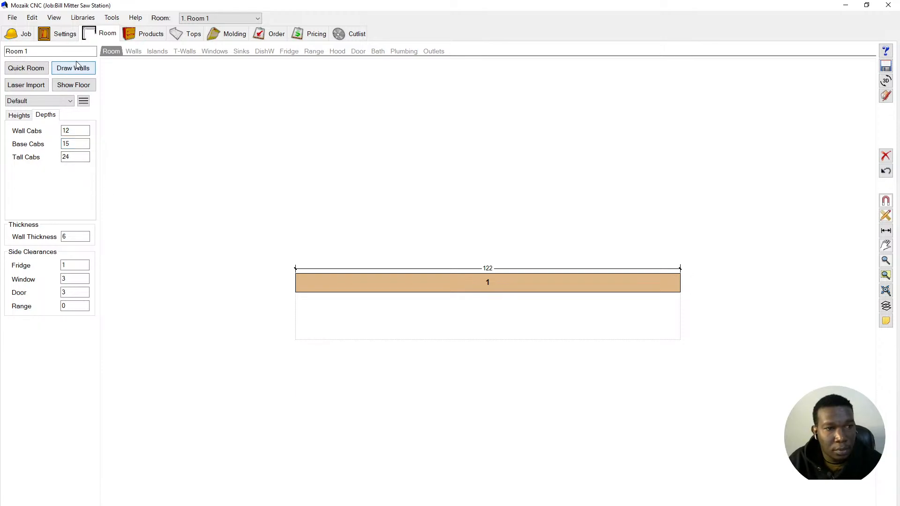
- Place two 36-inch 2 Door base cabinets on Wall #1 from the Products library
left_click(148, 41)
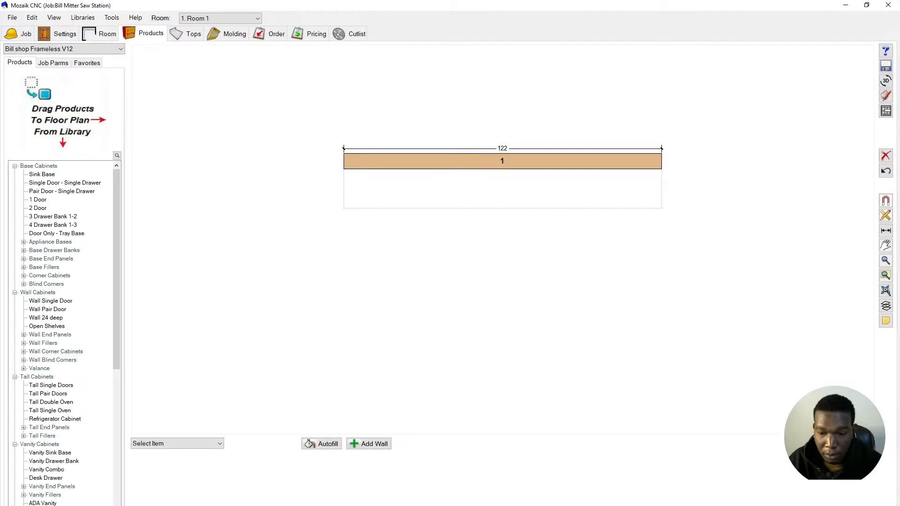
key("alt+Tab")
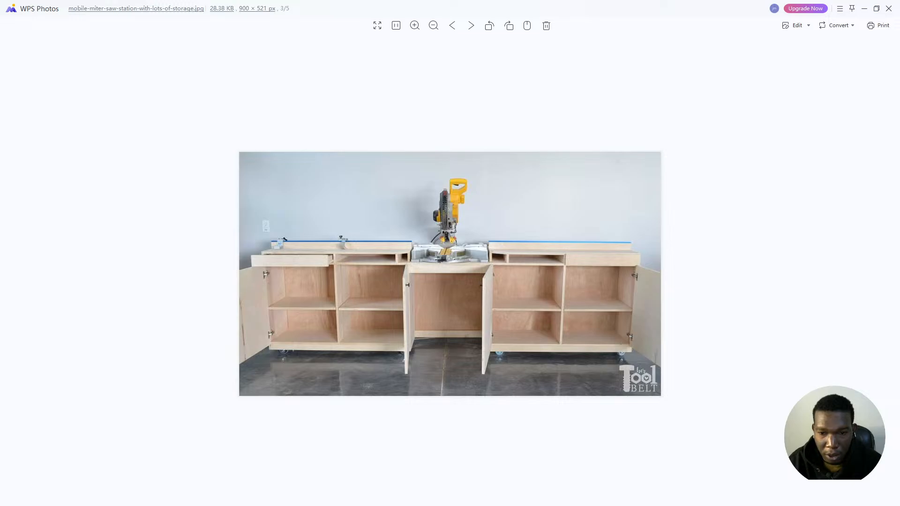
key("alt+Tab")
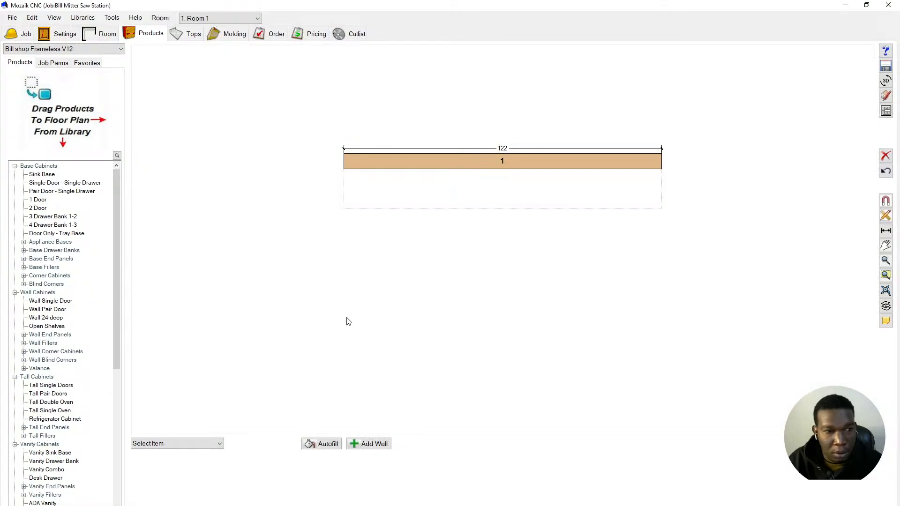
left_click(38, 208)
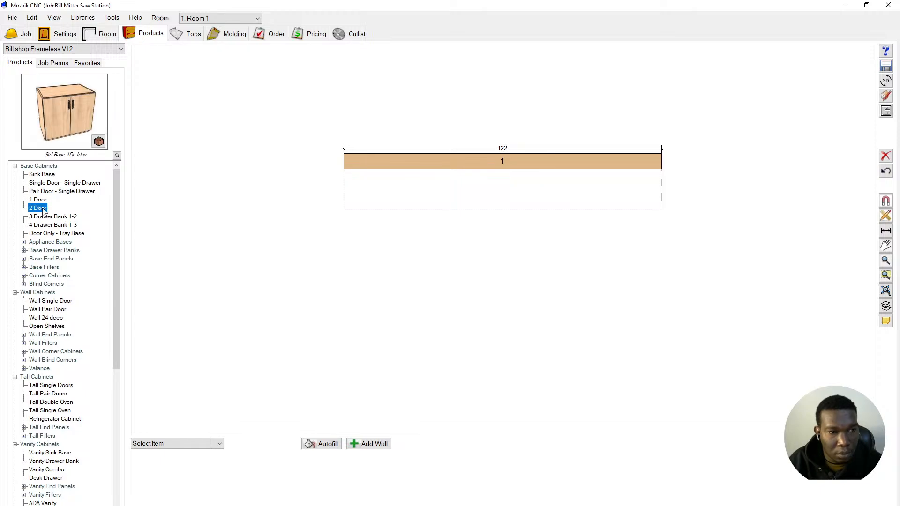
left_click_drag(43, 211, 371, 193)
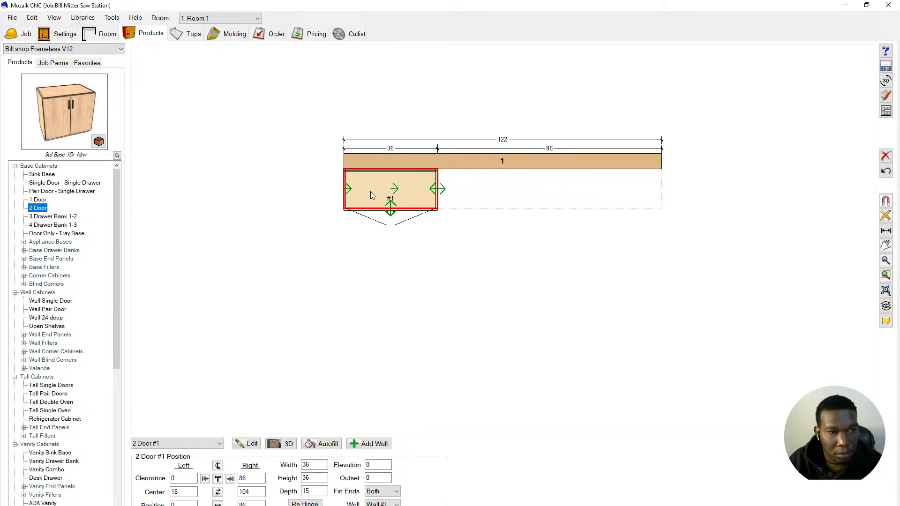
left_click_drag(33, 212, 543, 182)
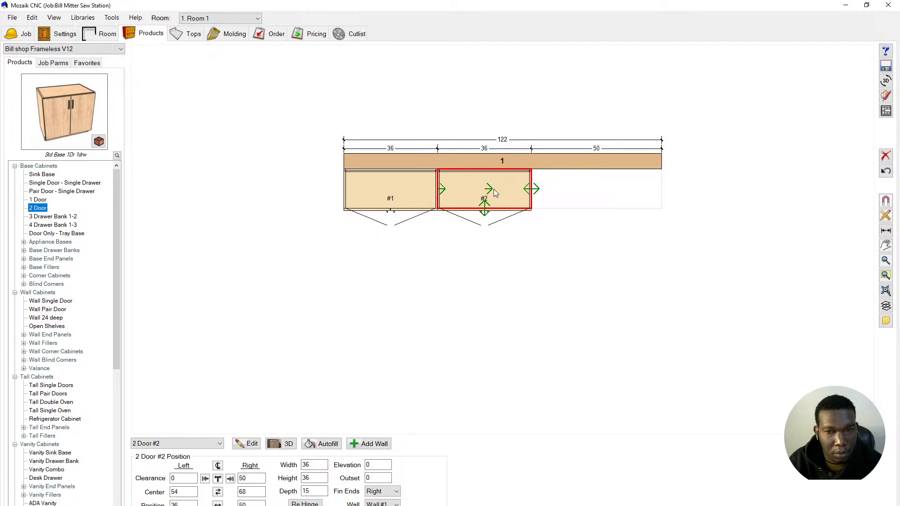
- Right-justify cabinet #2 to the wall's right end, leaving a 50-inch gap
left_click(358, 293)
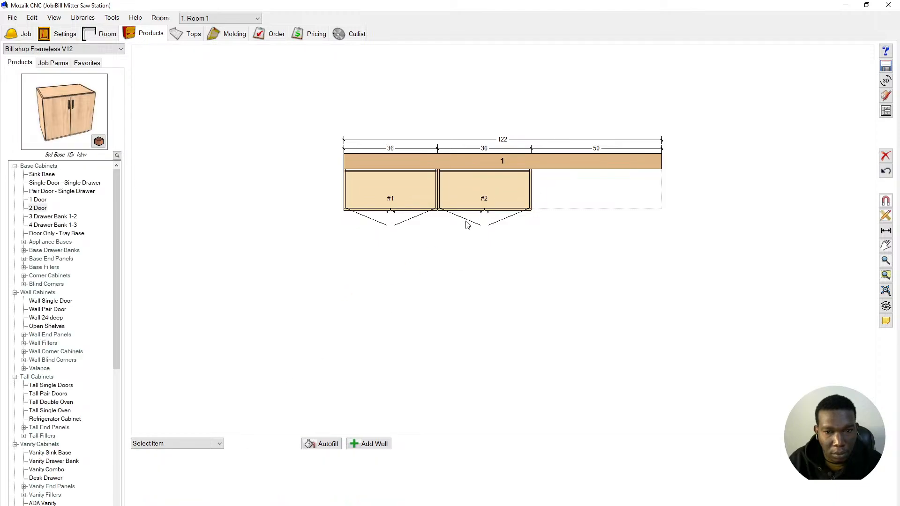
left_click(458, 191)
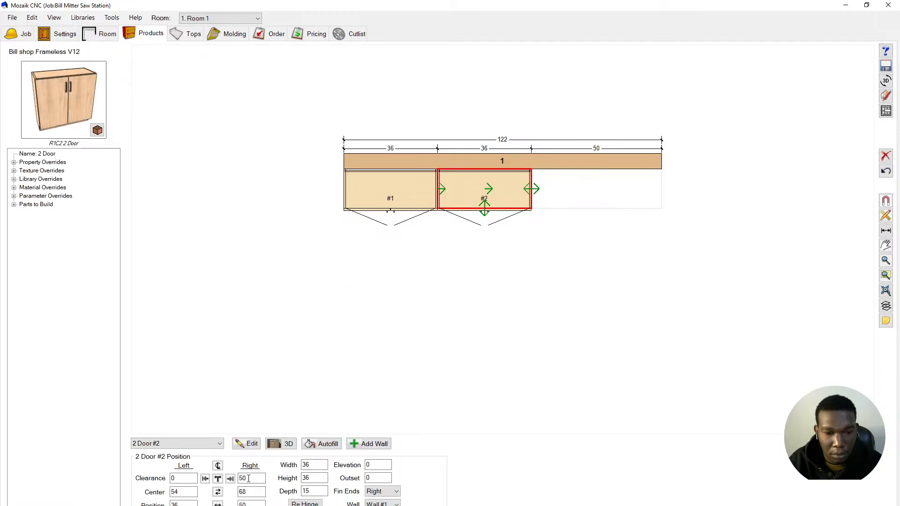
left_click(230, 478)
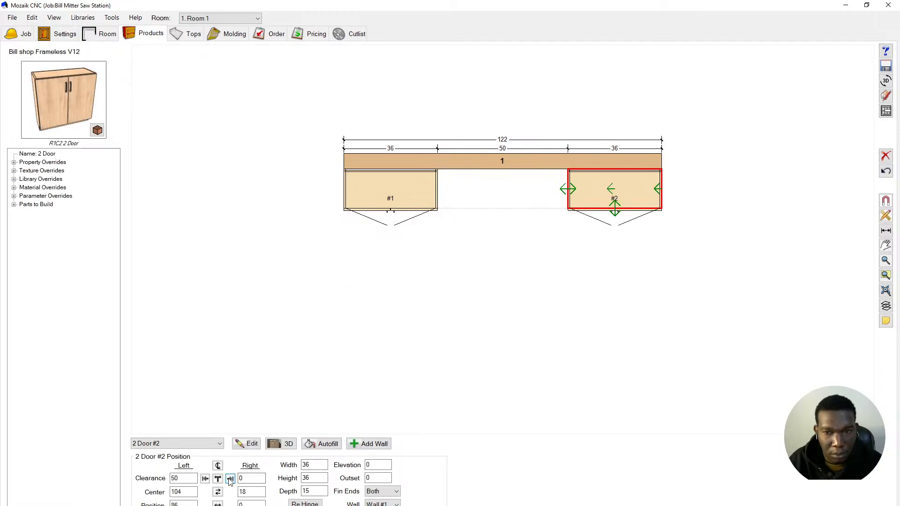
left_click(544, 275)
scroll(382, 187, "up", 3)
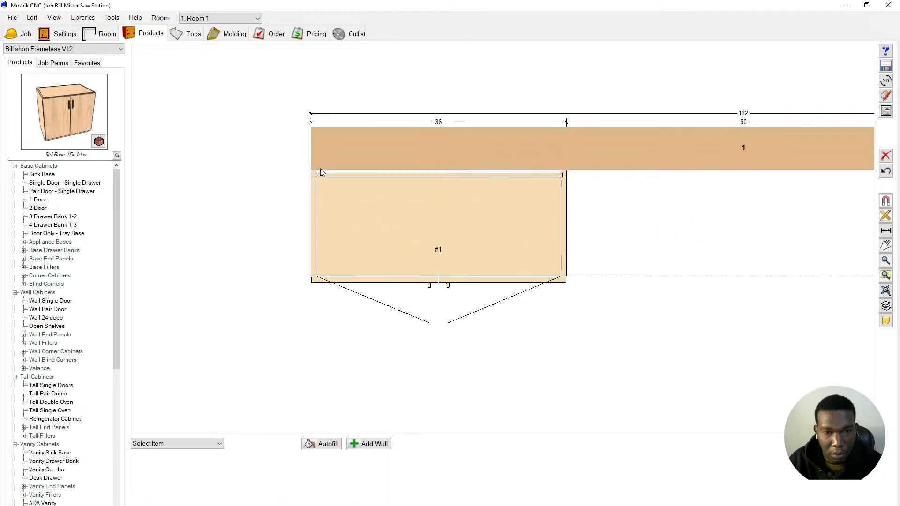
scroll(244, 165, "down", 3)
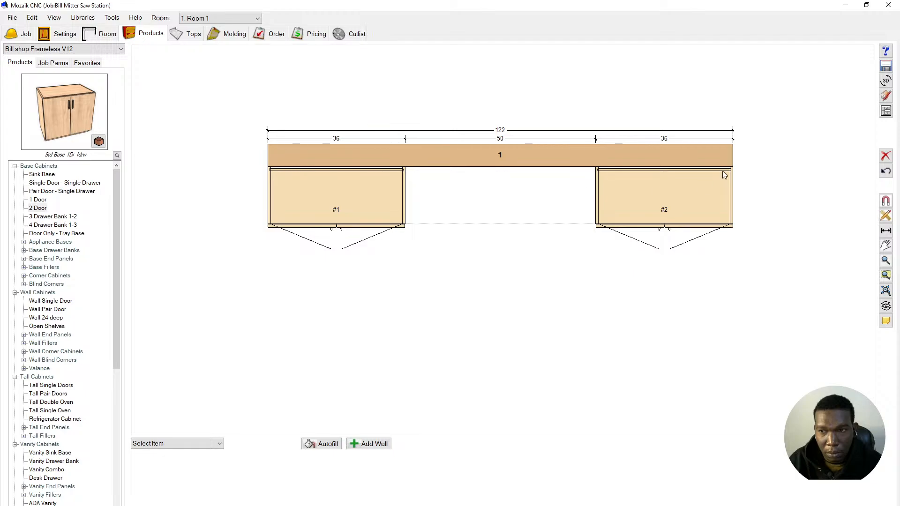
- Show the Wall #1 elevation and open its side cross section, zoomed in
left_click(885, 111)
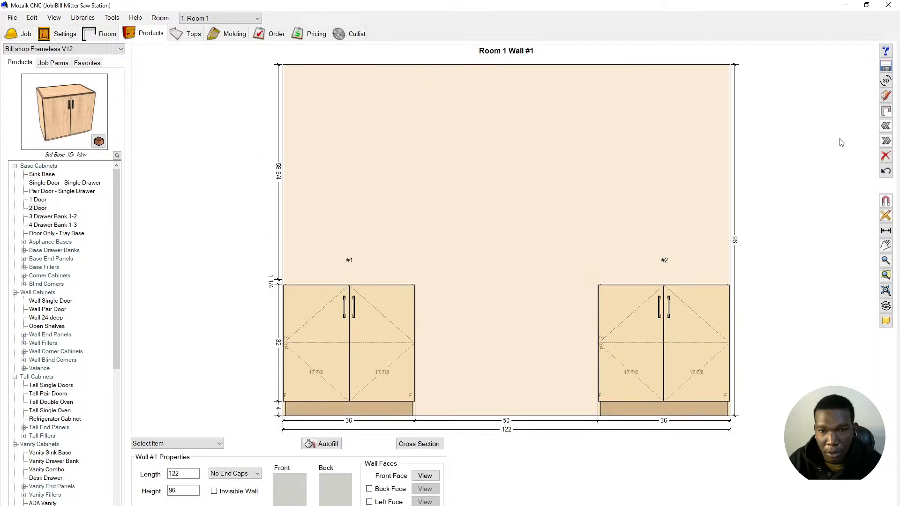
scroll(499, 349, "down", 2)
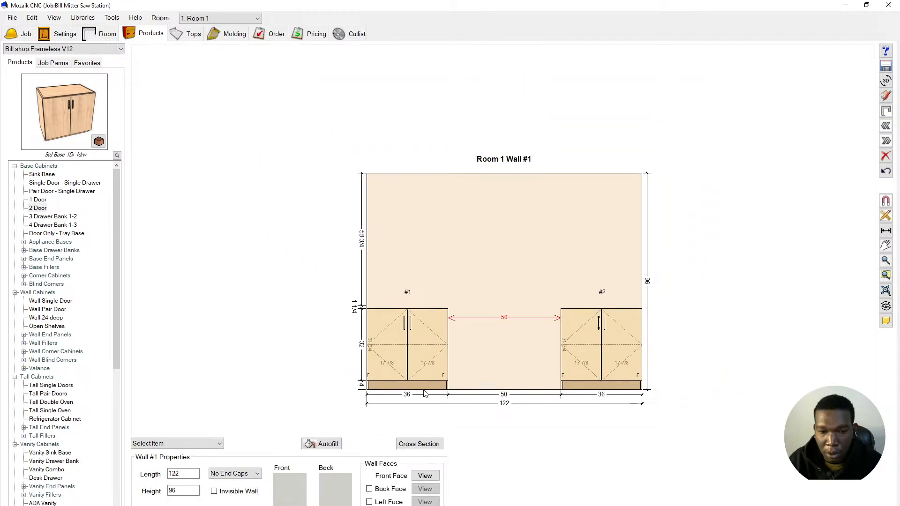
left_click(415, 444)
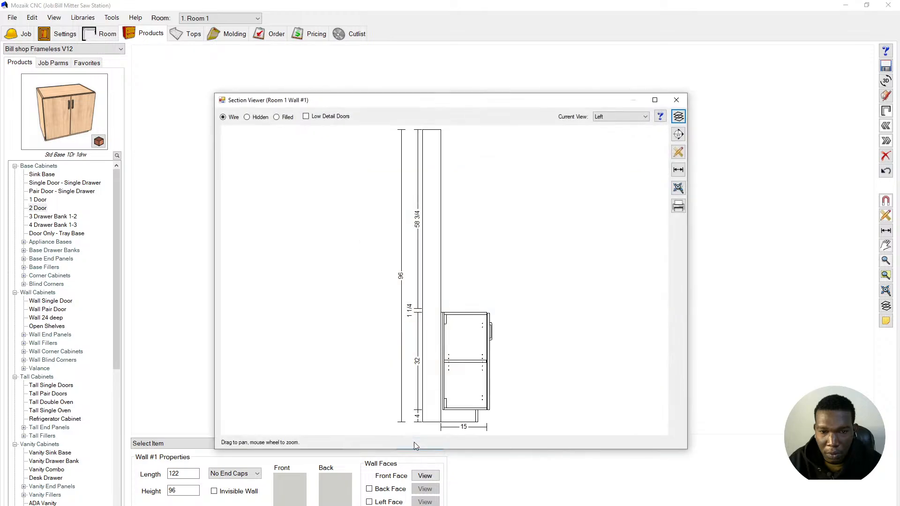
scroll(453, 411, "up", 4)
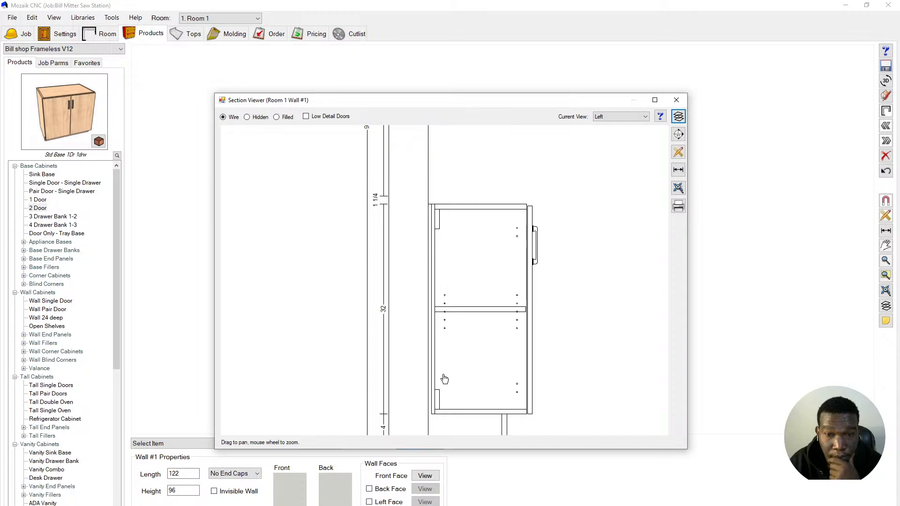
scroll(445, 386, "up", 1)
scroll(464, 323, "up", 1)
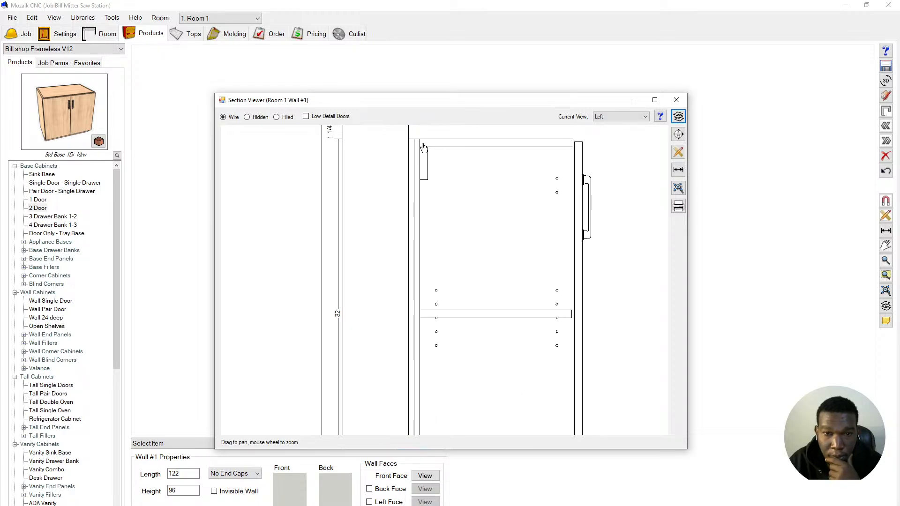
scroll(423, 147, "up", 2)
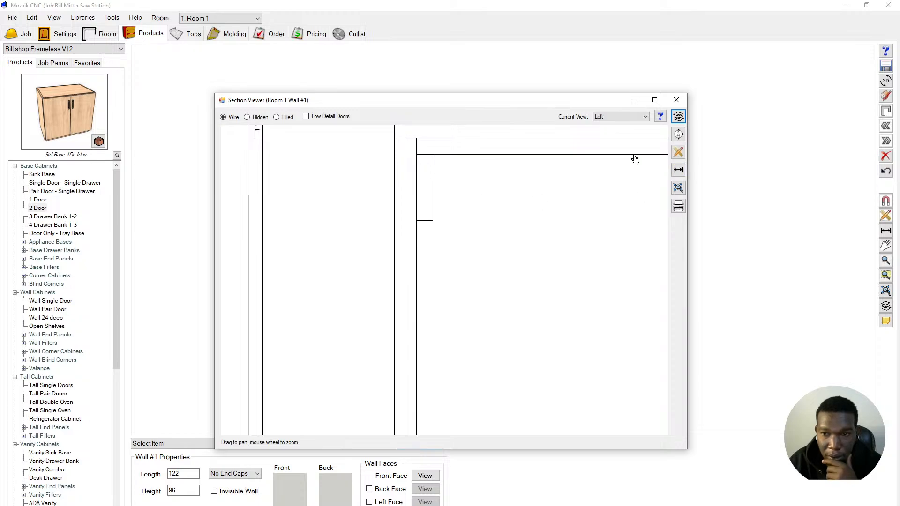
- Add test dimensions for the 3/4 part thickness and the 1/2 back gap
left_click(677, 169)
left_click(415, 219)
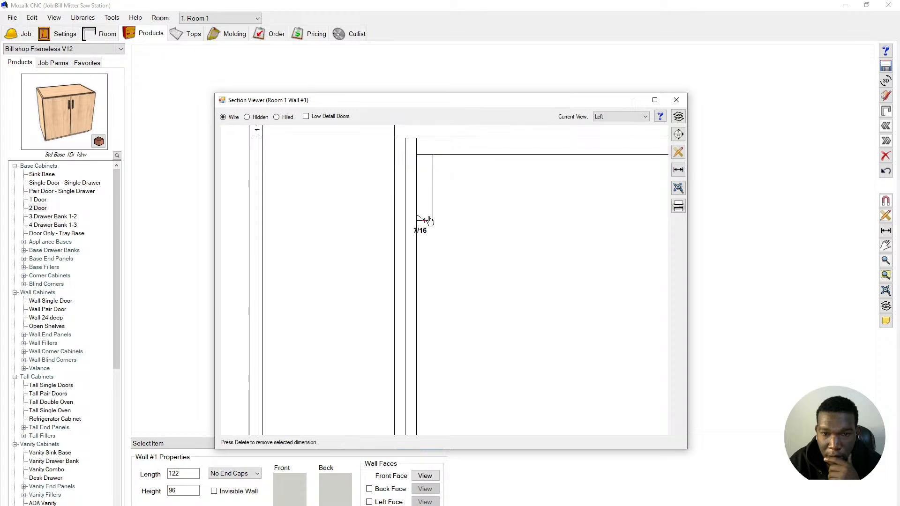
left_click(430, 253)
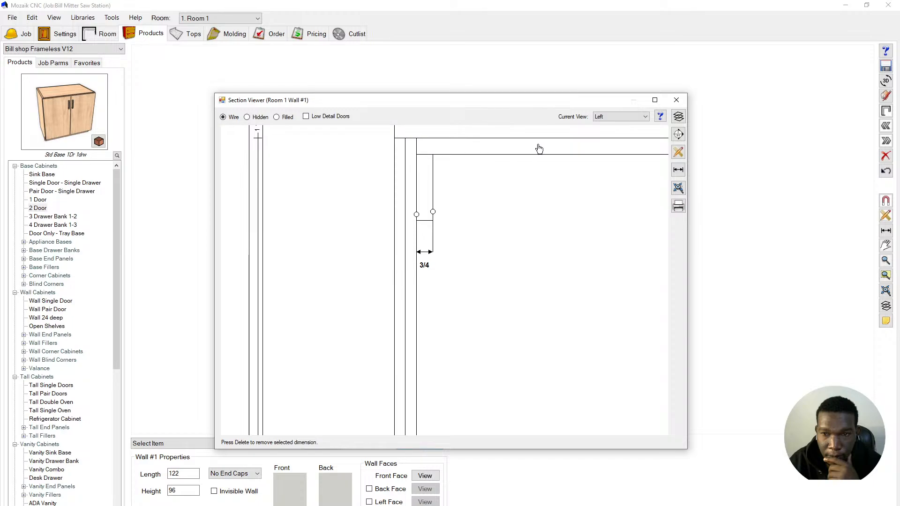
left_click(675, 176)
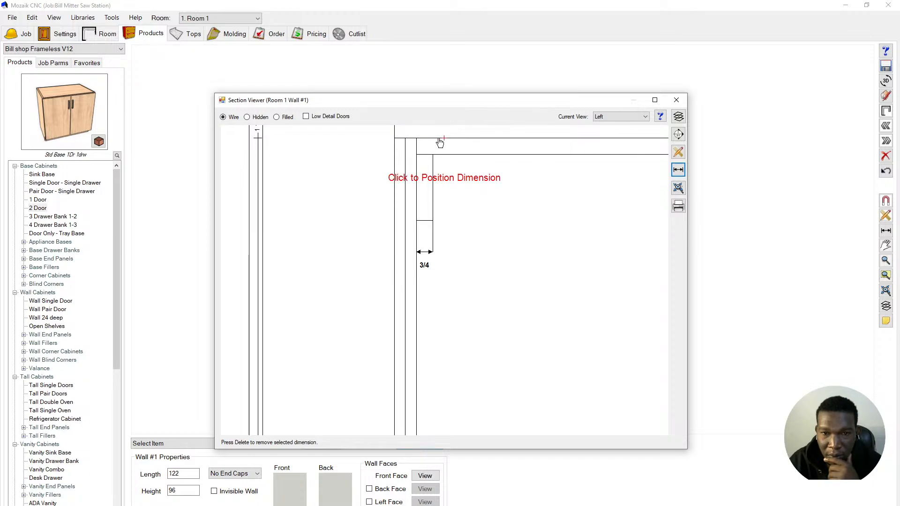
scroll(402, 154, "up", 1)
scroll(402, 155, "up", 1)
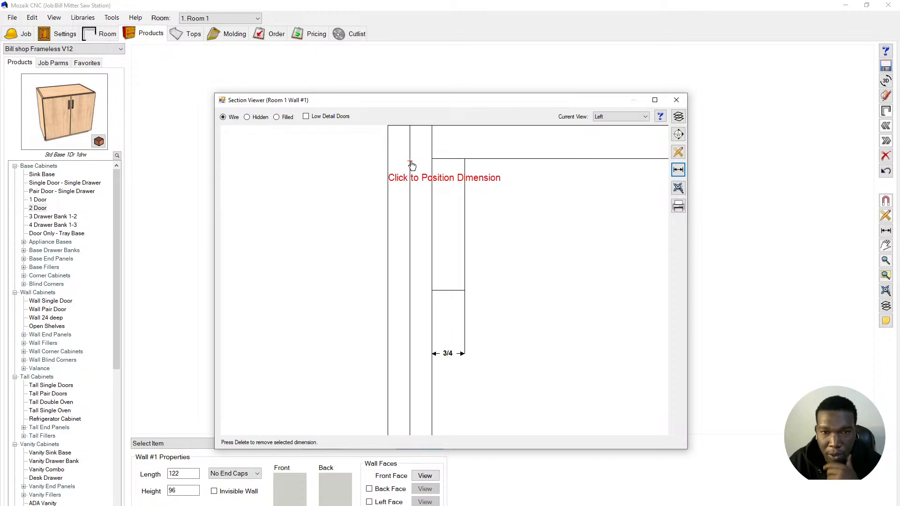
left_click(411, 165)
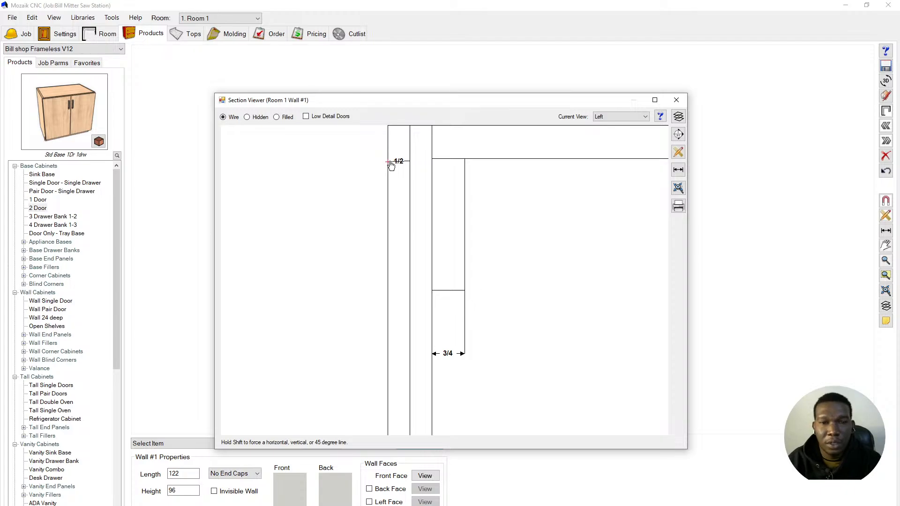
left_click(392, 177)
scroll(392, 176, "down", 4)
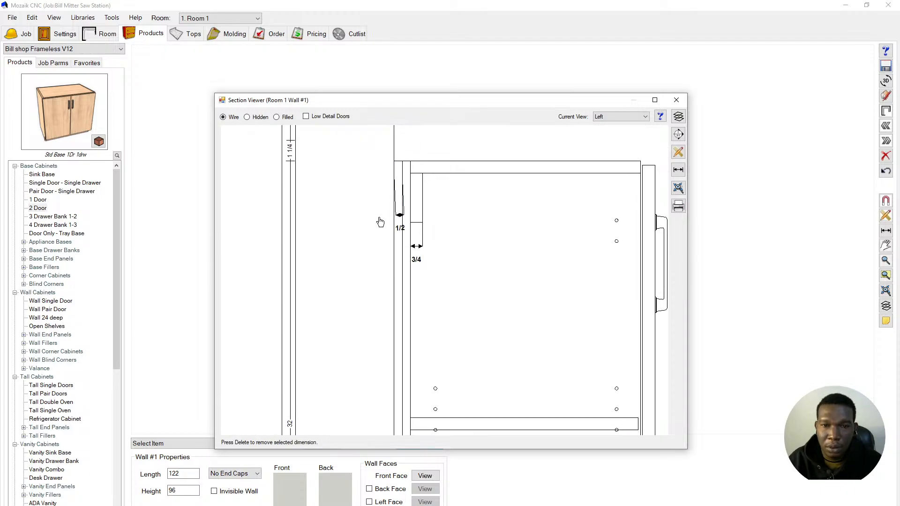
left_click_drag(356, 214, 369, 233)
- Delete the 1/2 and 3/4 test dimensions and close the Section Viewer
scroll(388, 217, "up", 4)
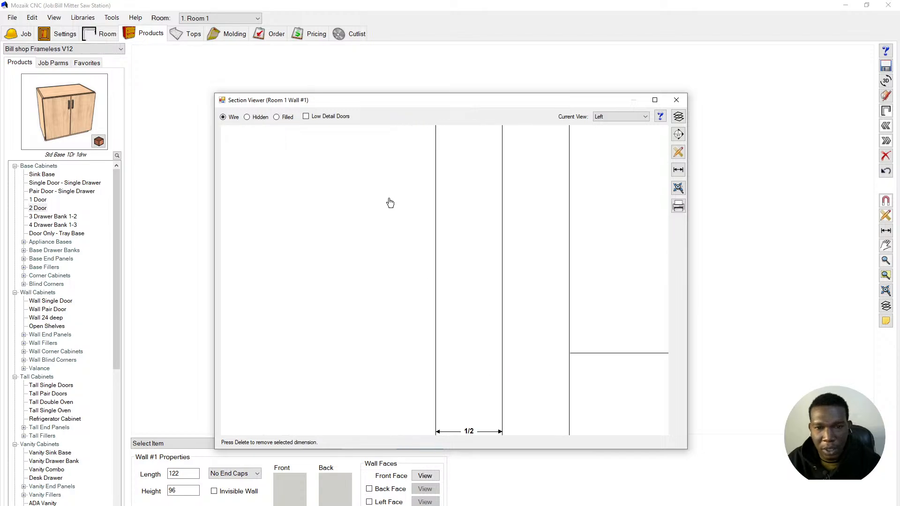
scroll(402, 221, "down", 3)
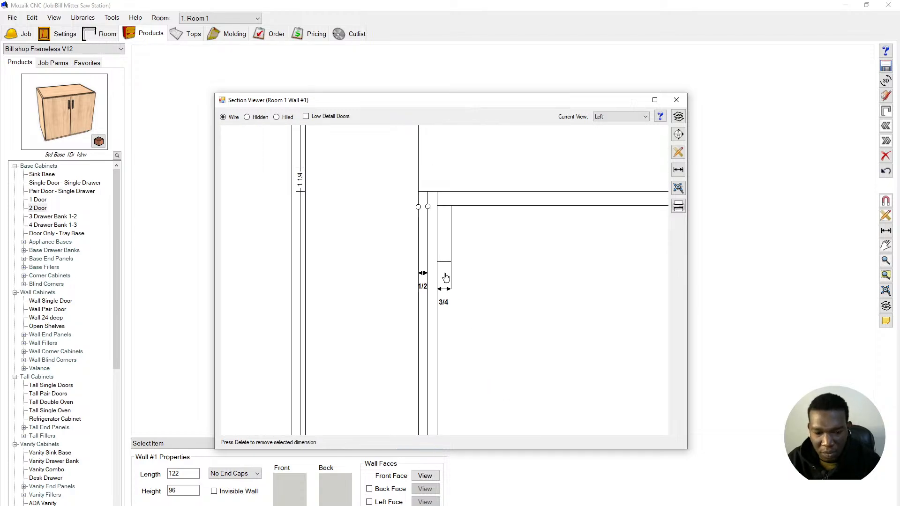
key("Delete")
left_click(444, 290)
key("Delete")
scroll(448, 233, "down", 4)
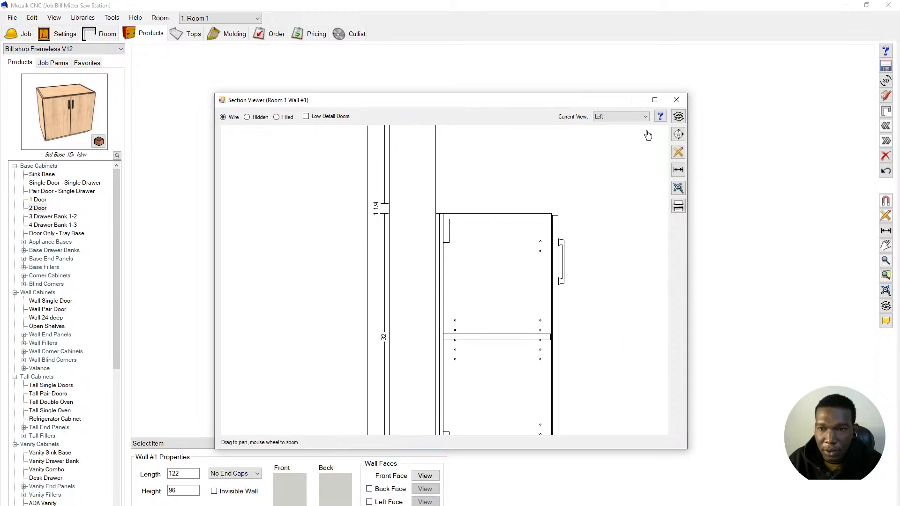
left_click(675, 101)
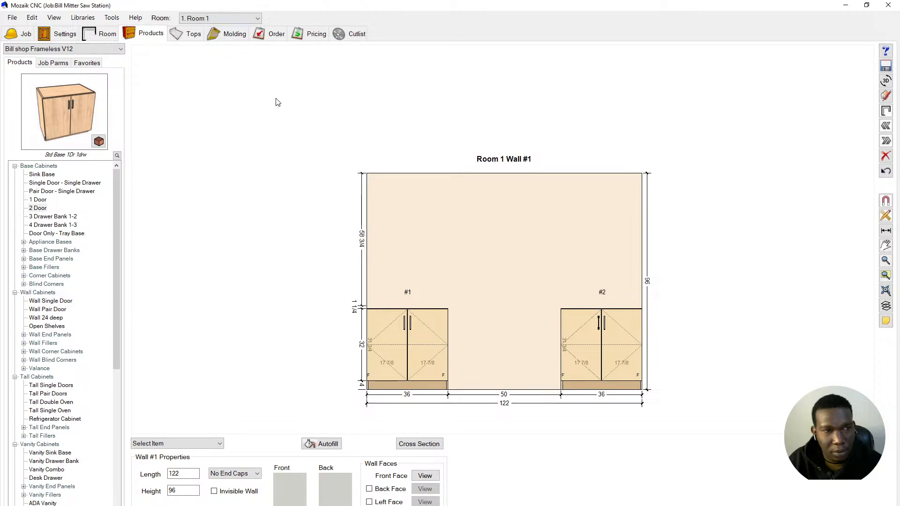
- Open Libraries > Material Templates from the job's Materials settings page
scroll(294, 101, "down", 1)
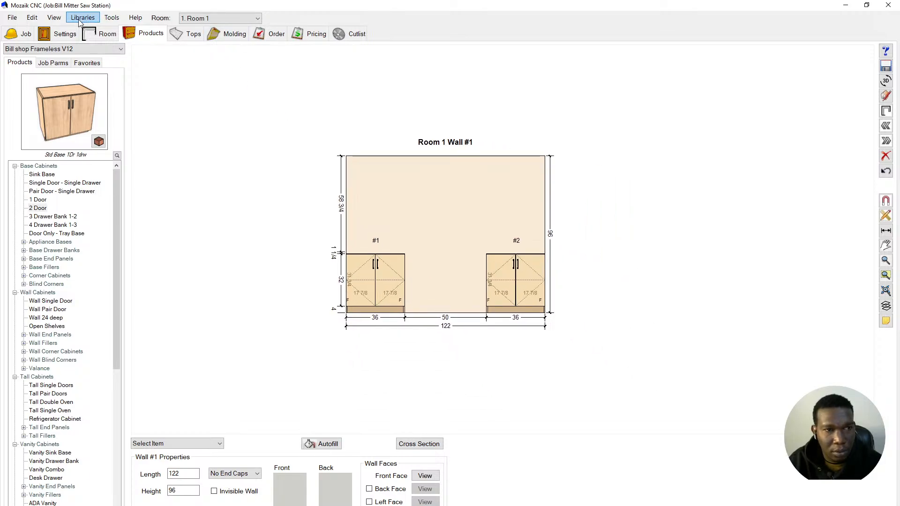
left_click(54, 32)
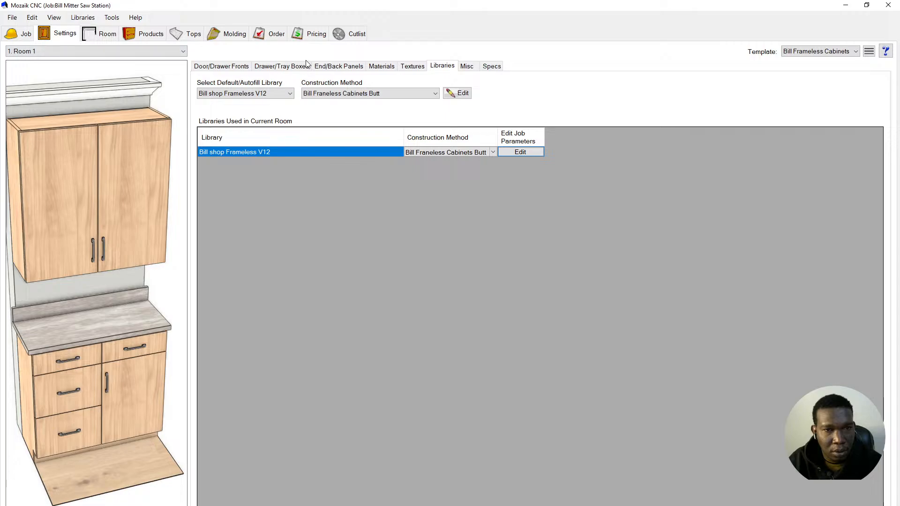
left_click(381, 66)
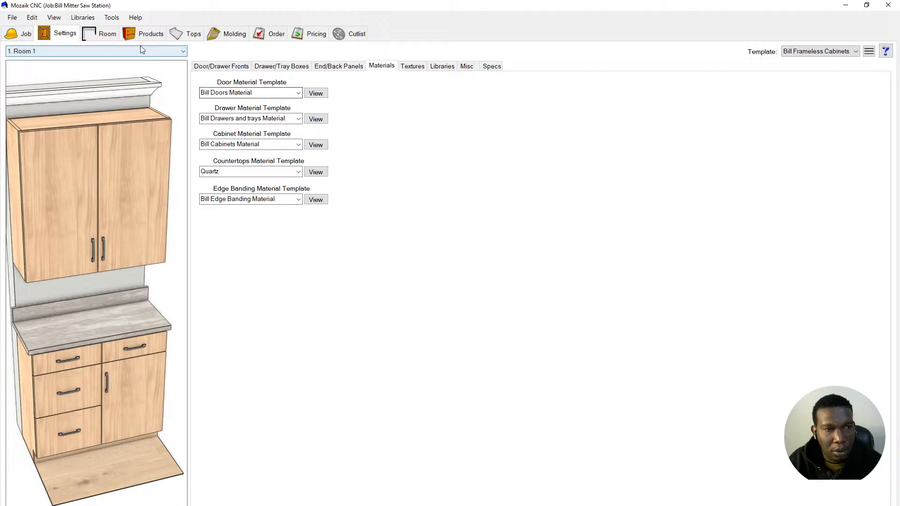
left_click(81, 18)
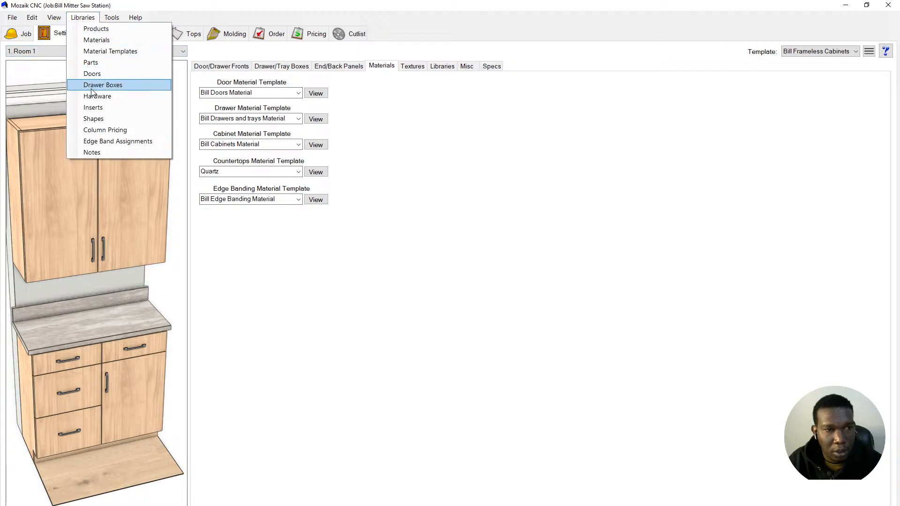
left_click(111, 52)
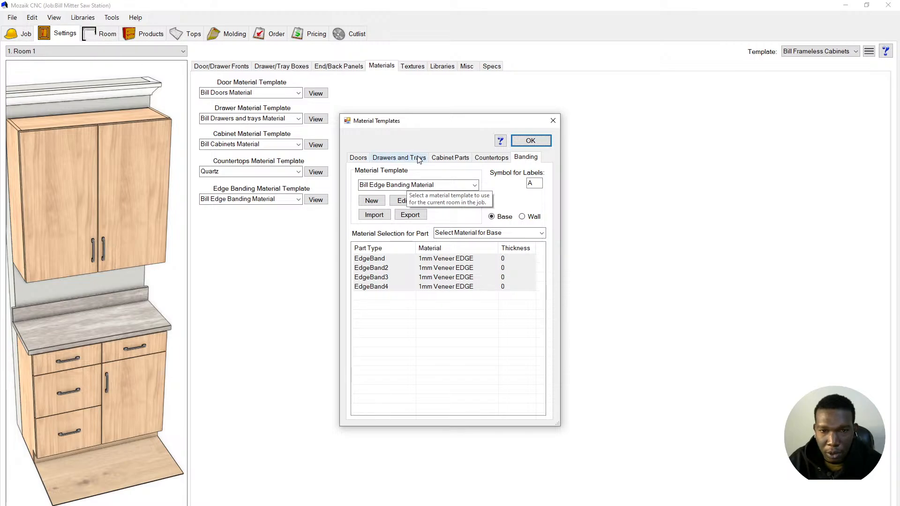
- Set Nailer parts in the Bill Cabinets Material template to 1/2 MDF Unfinshed and confirm
left_click(449, 157)
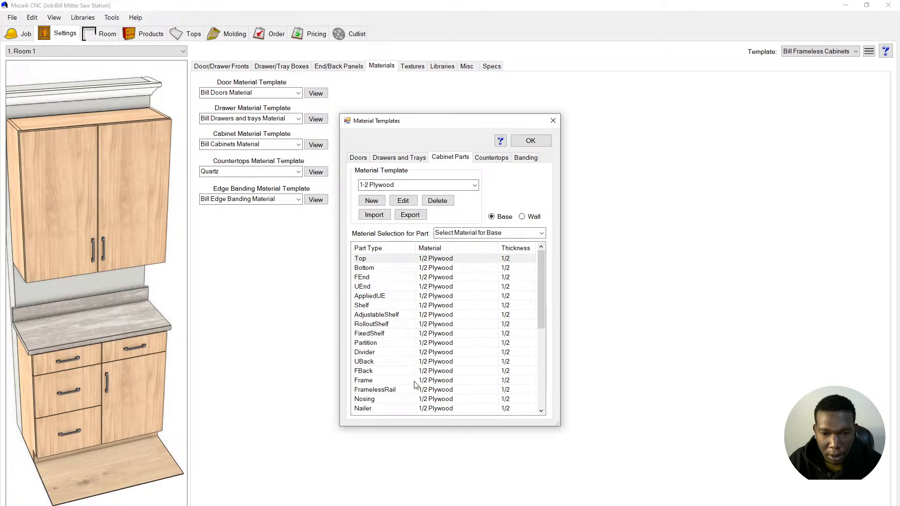
scroll(418, 378, "down", 1)
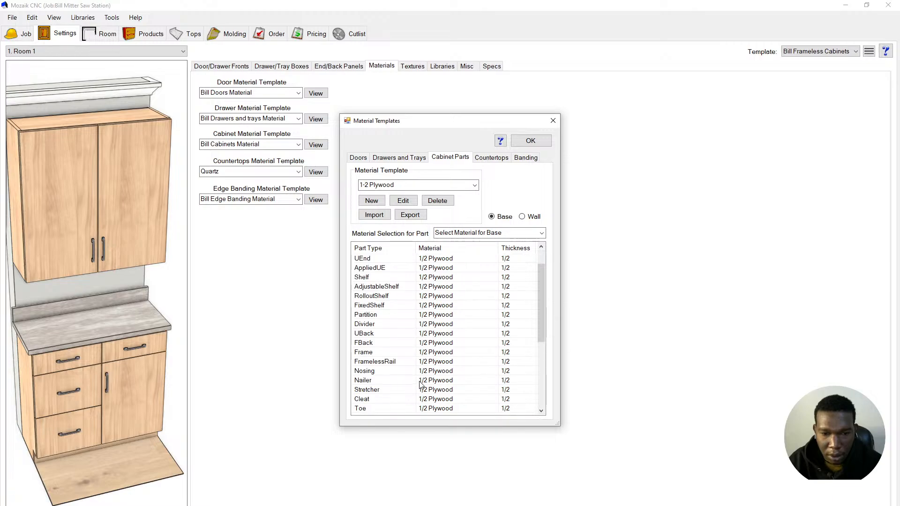
left_click(464, 185)
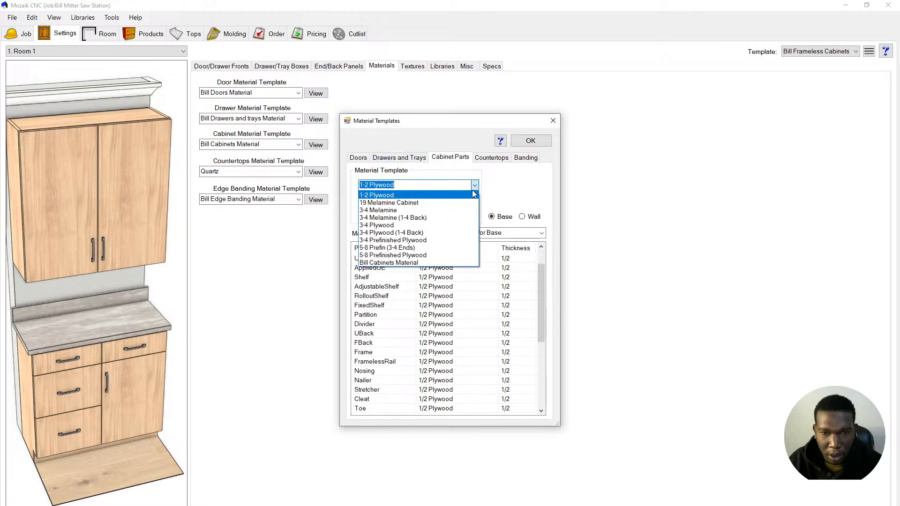
left_click(433, 263)
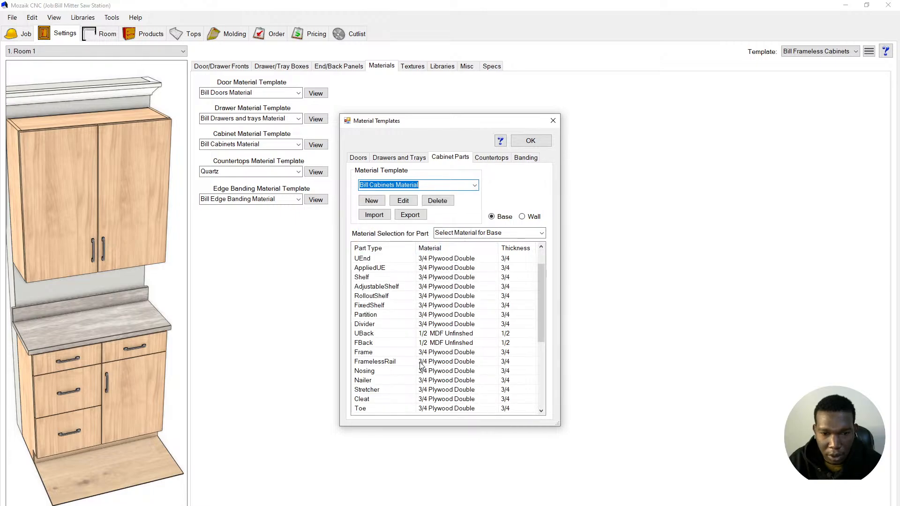
left_click(456, 380)
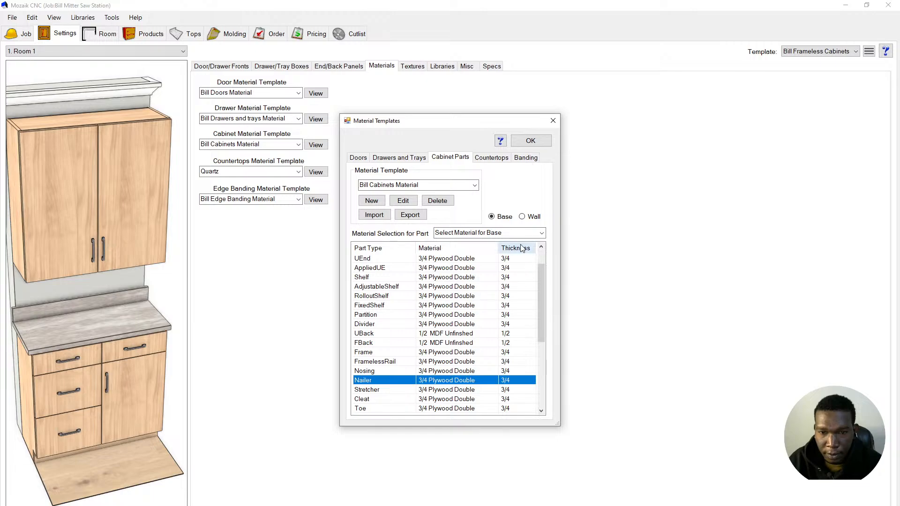
left_click(542, 233)
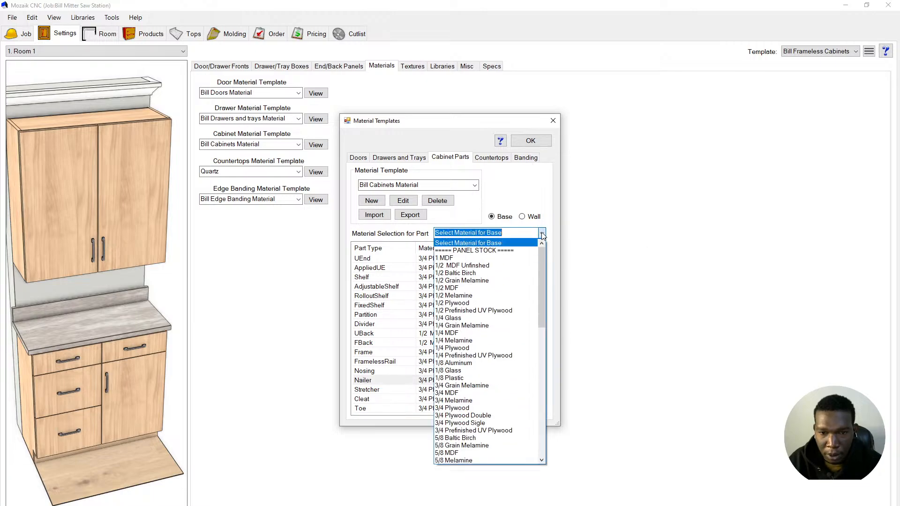
left_click(493, 266)
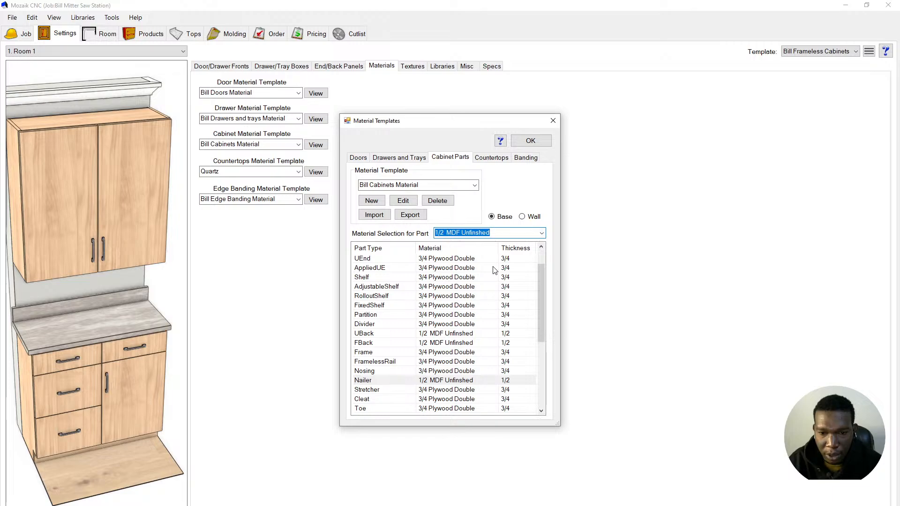
left_click(525, 141)
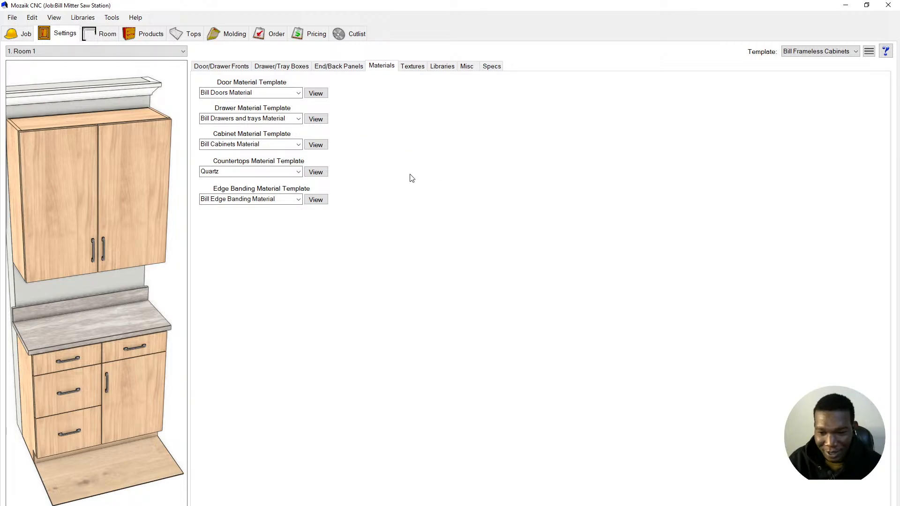
left_click(114, 39)
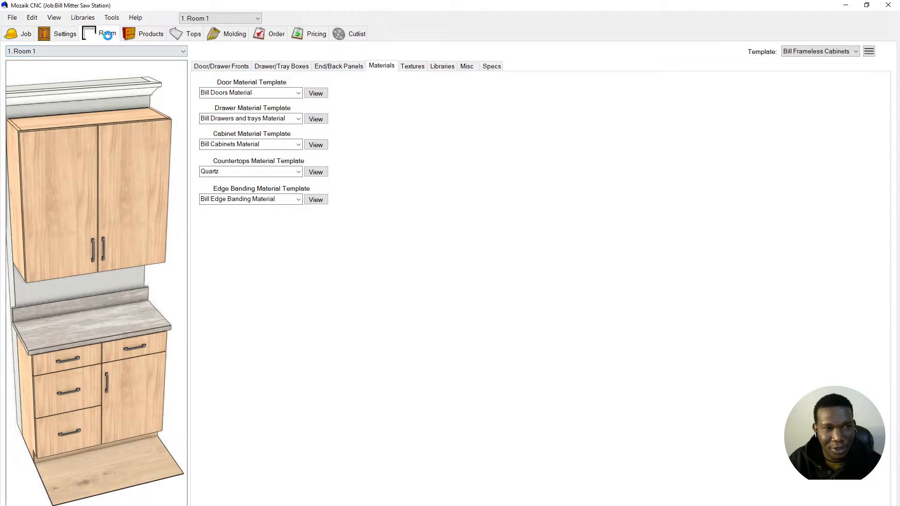
- Return to Products on the Wall #1 elevation and briefly inspect its cross section
left_click(144, 37)
left_click(105, 35)
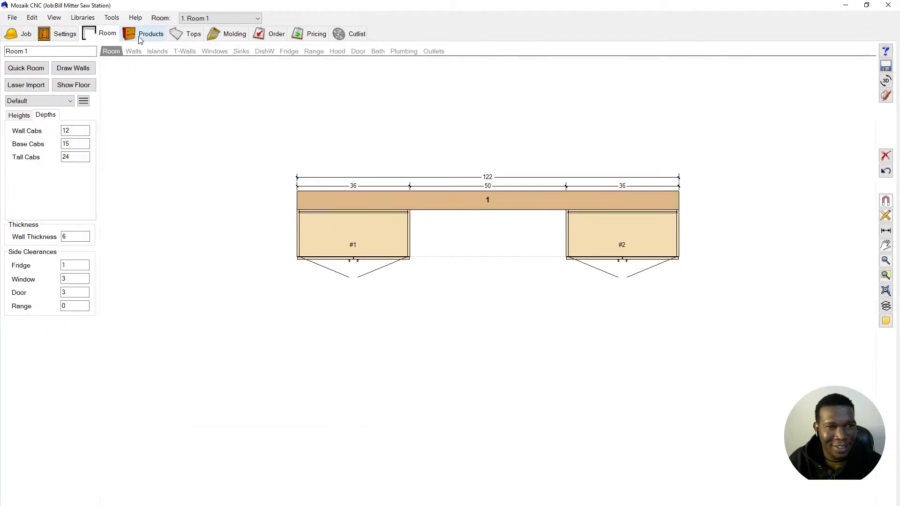
left_click(140, 38)
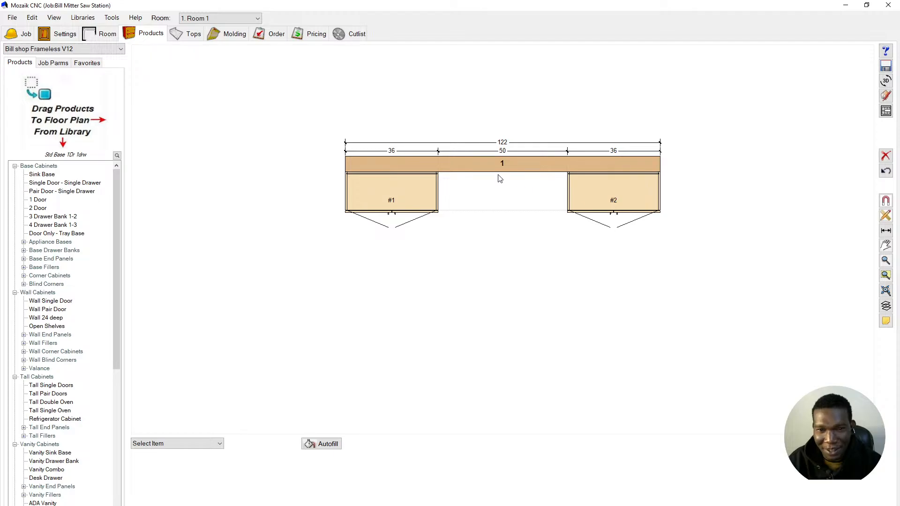
scroll(358, 177, "up", 2)
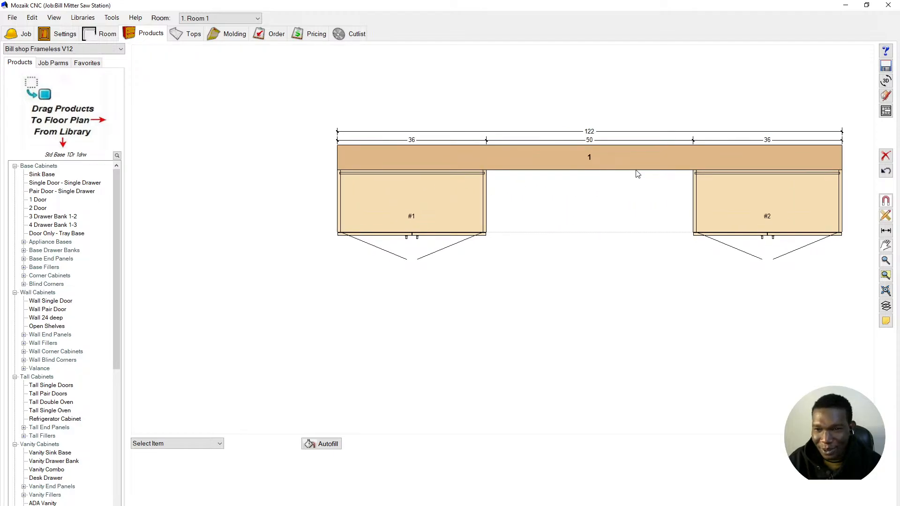
left_click(886, 111)
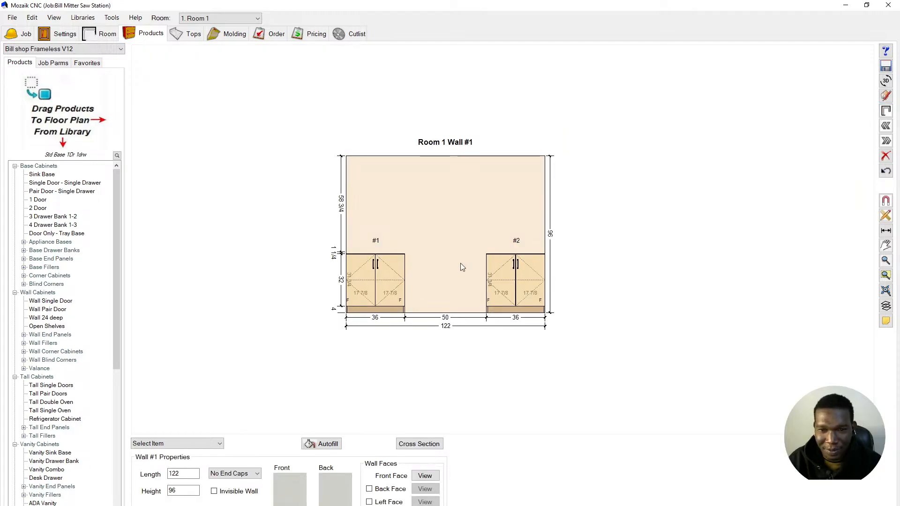
left_click(411, 443)
scroll(457, 291, "up", 3)
scroll(459, 307, "up", 3)
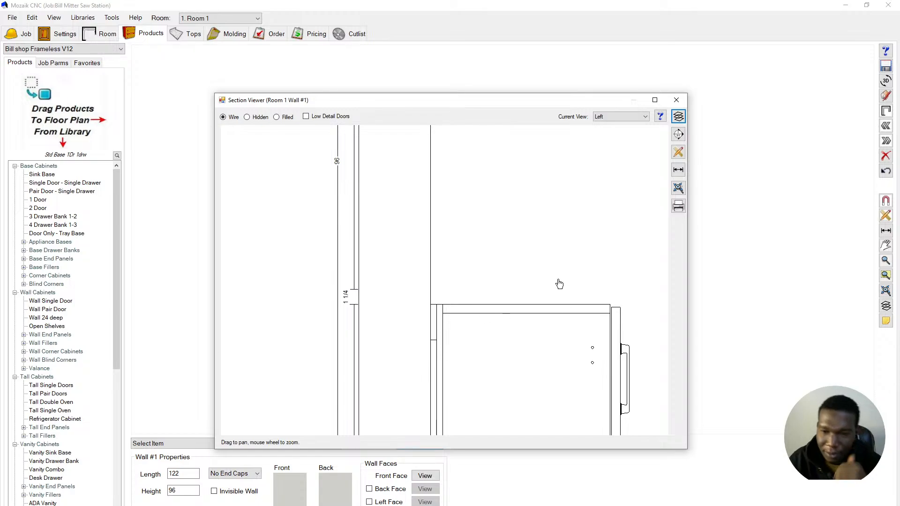
left_click(676, 100)
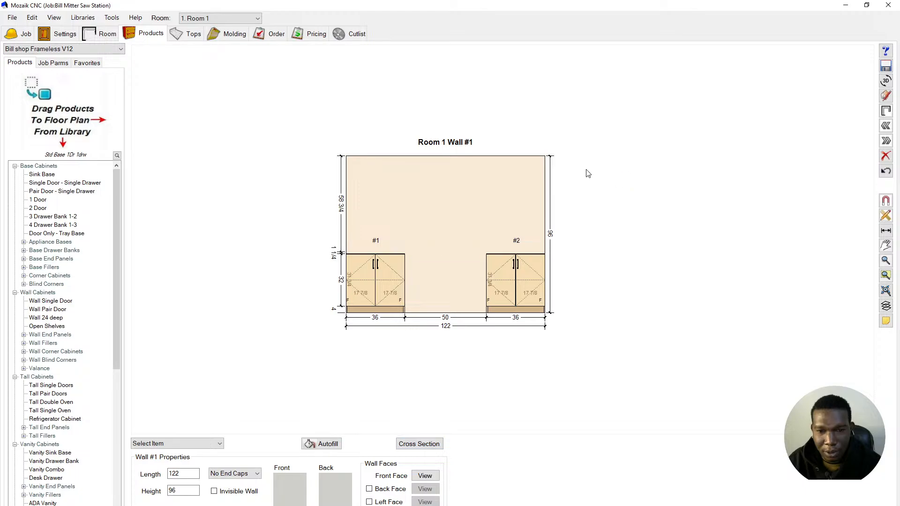
- Delete cabinet #2 from Wall #1
scroll(442, 296, "up", 2)
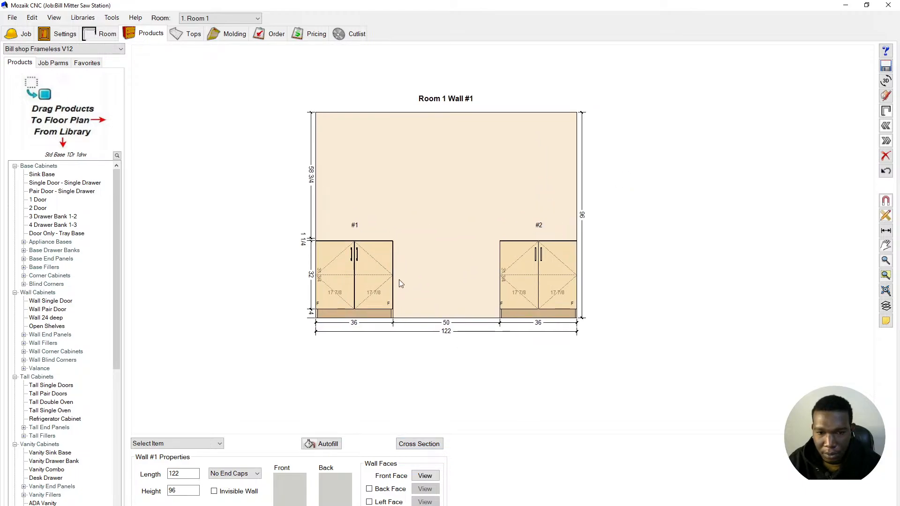
left_click(384, 283)
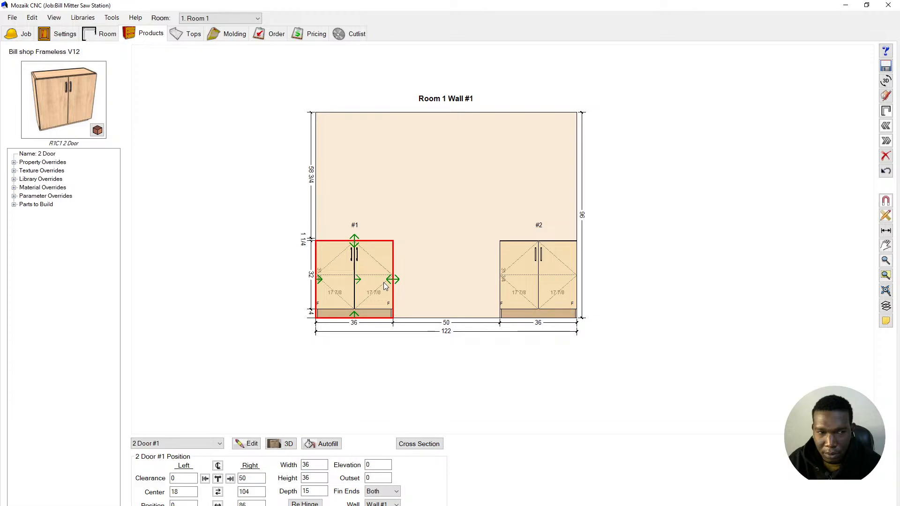
left_click(515, 260)
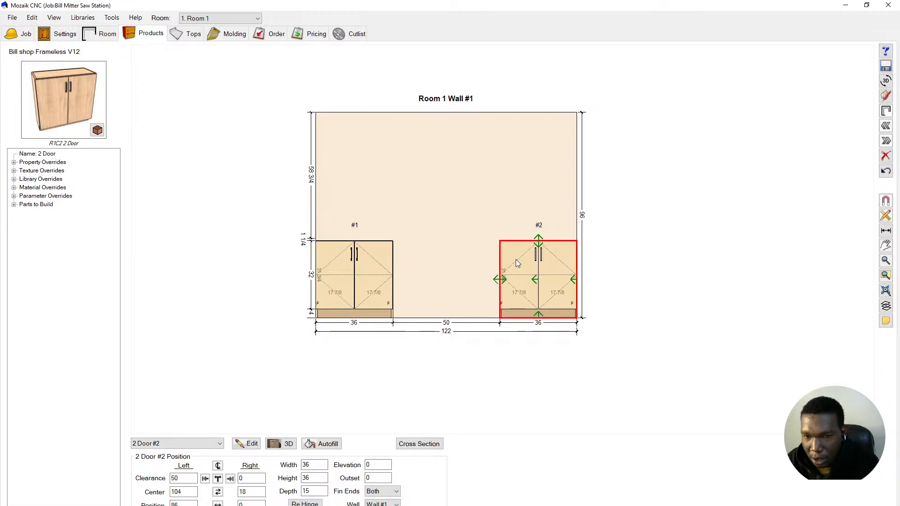
key("Delete")
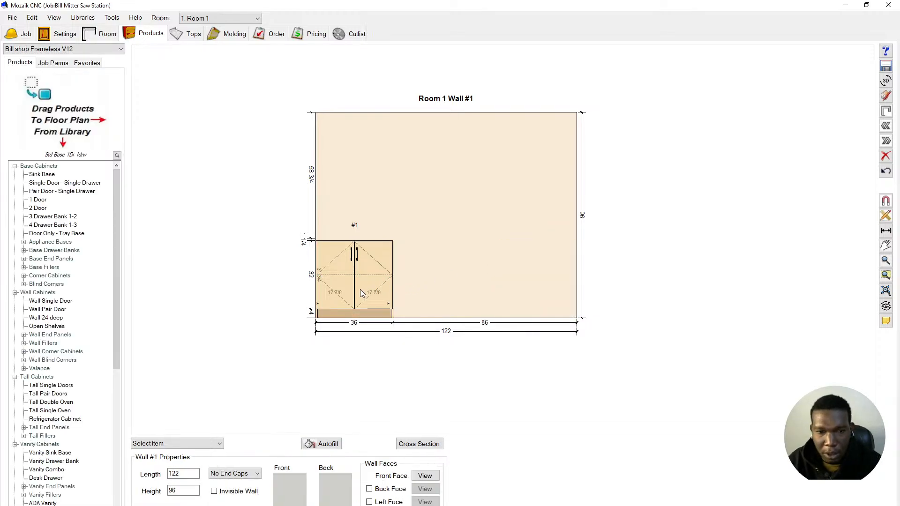
- Review cabinet #1's Face and Interior layouts against the reference photo, then cancel
double_click(359, 288)
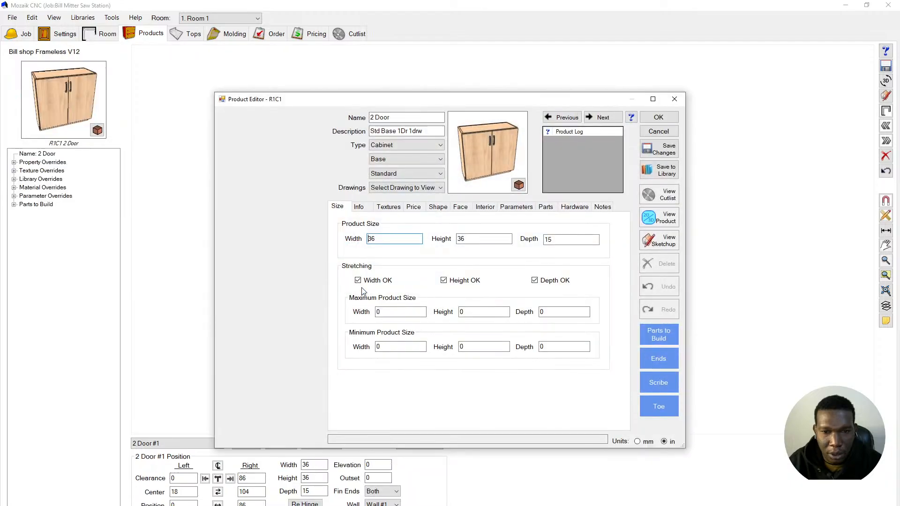
left_click(469, 210)
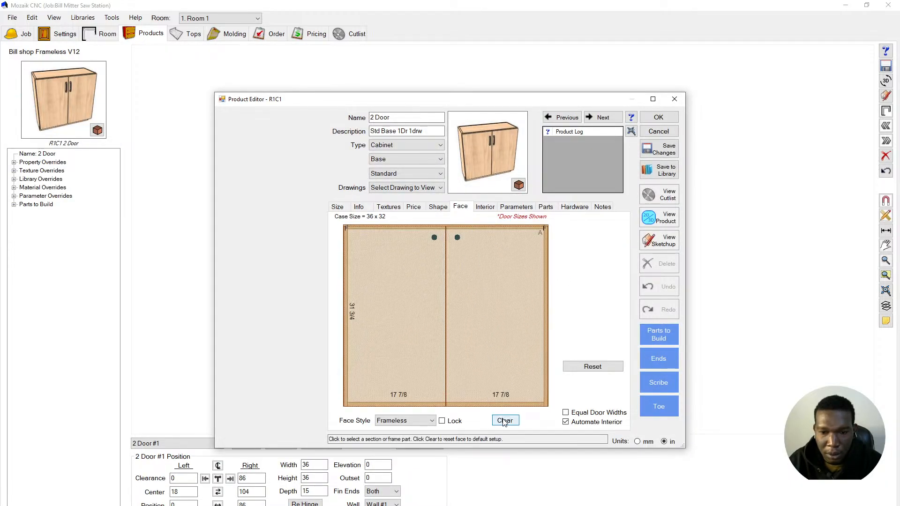
left_click(487, 207)
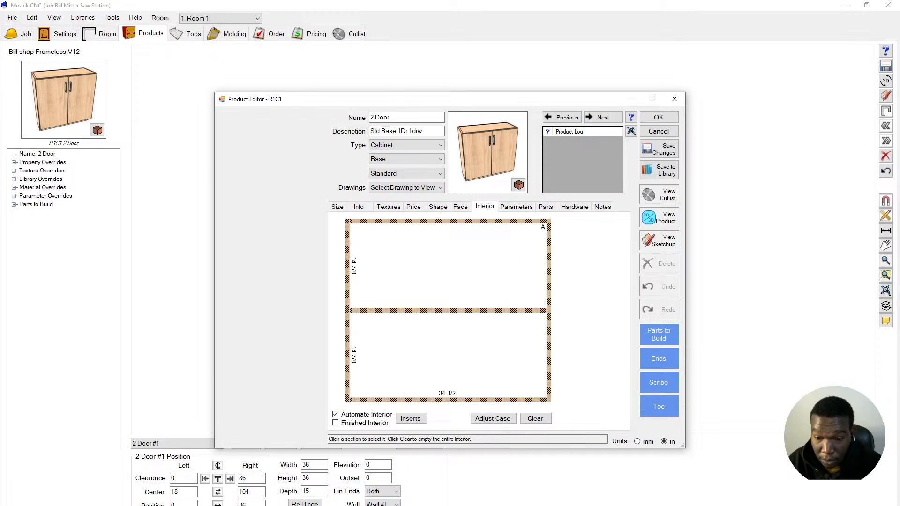
left_click(648, 495)
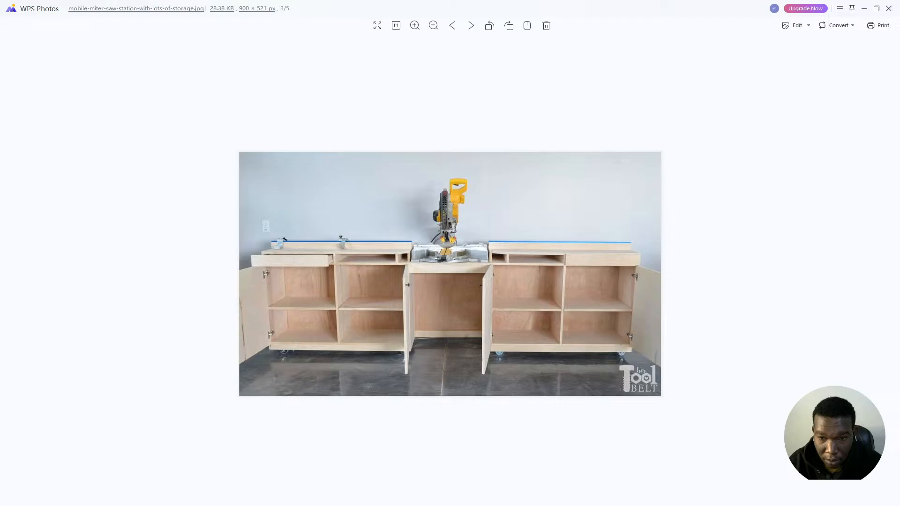
key("alt+Tab")
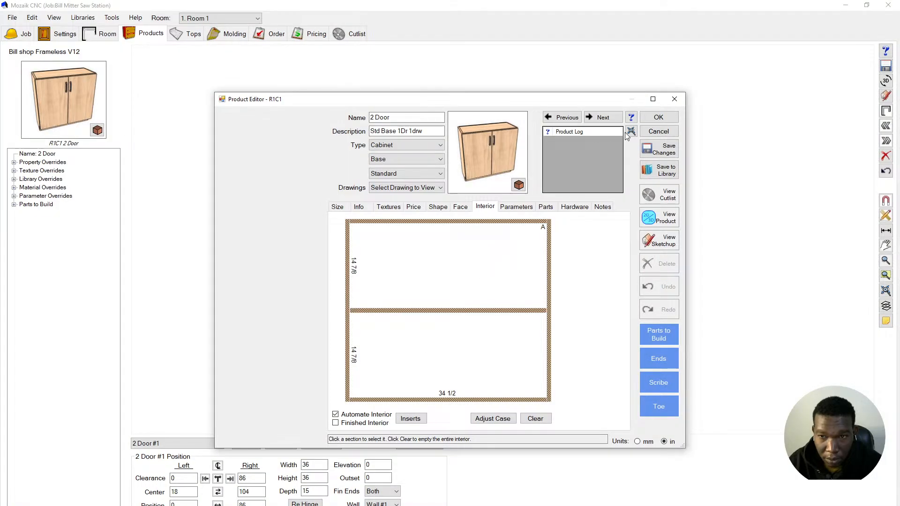
left_click(658, 133)
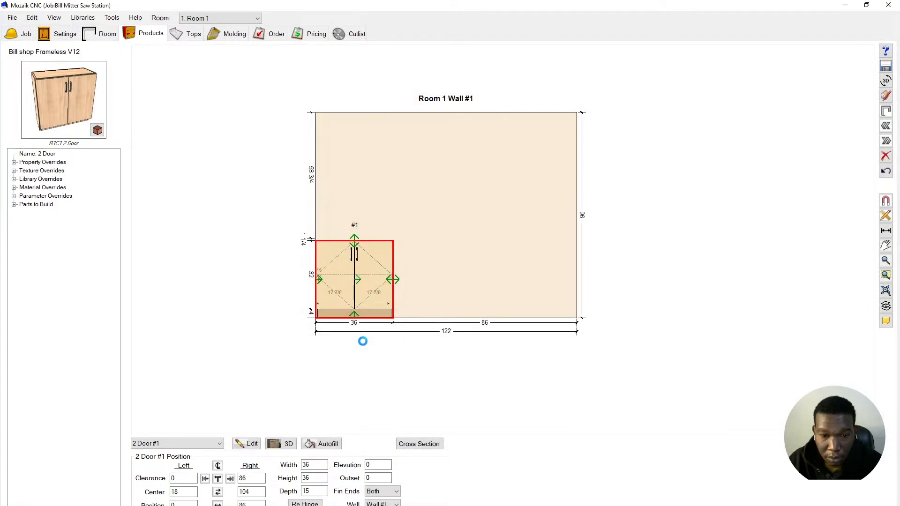
- Change cabinet #1's width to 48 inches
double_click(304, 465)
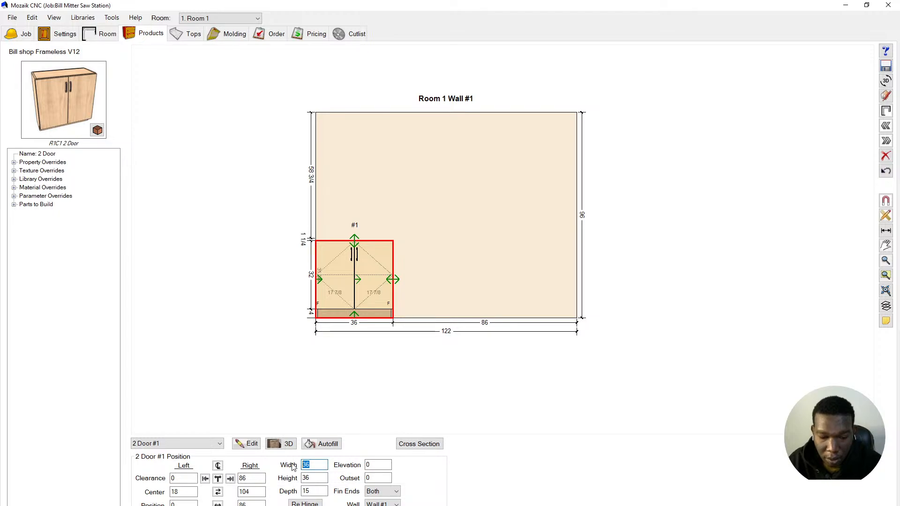
type("4")
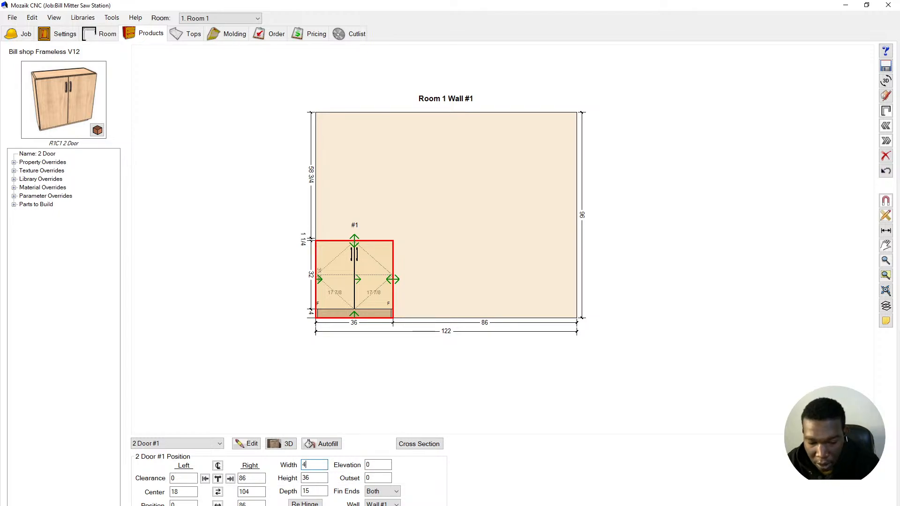
type("8")
key("Return")
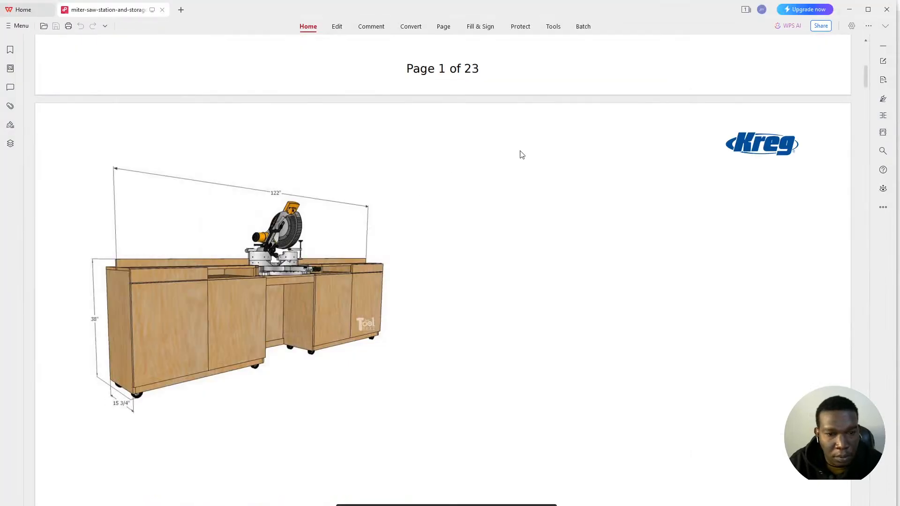
- Scroll through the 23-page miter saw station plans and back up to page 1's cabinet photos
scroll(516, 164, "down", 5)
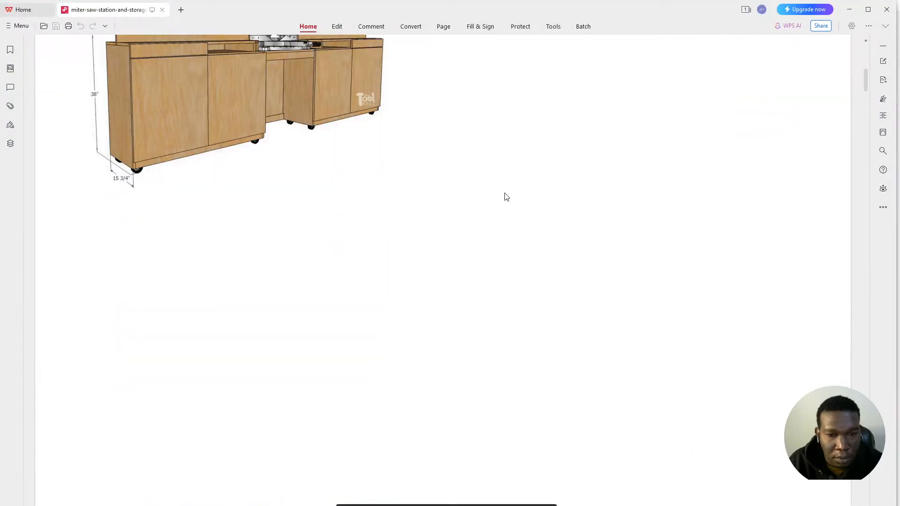
scroll(506, 197, "down", 3, "ctrl")
scroll(505, 207, "up", 2)
scroll(466, 201, "up", 3)
scroll(467, 205, "down", 2)
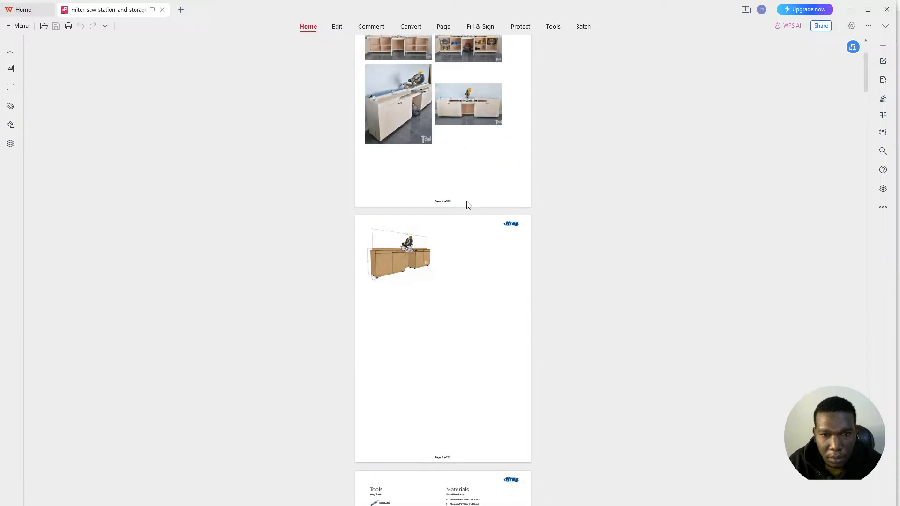
scroll(394, 106, "up", 3, "ctrl")
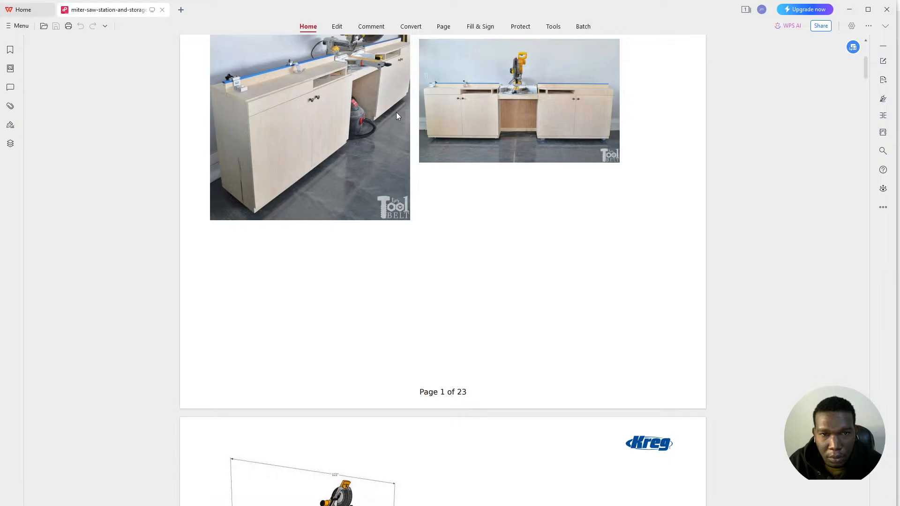
scroll(398, 126, "down", 10)
scroll(411, 148, "down", 20)
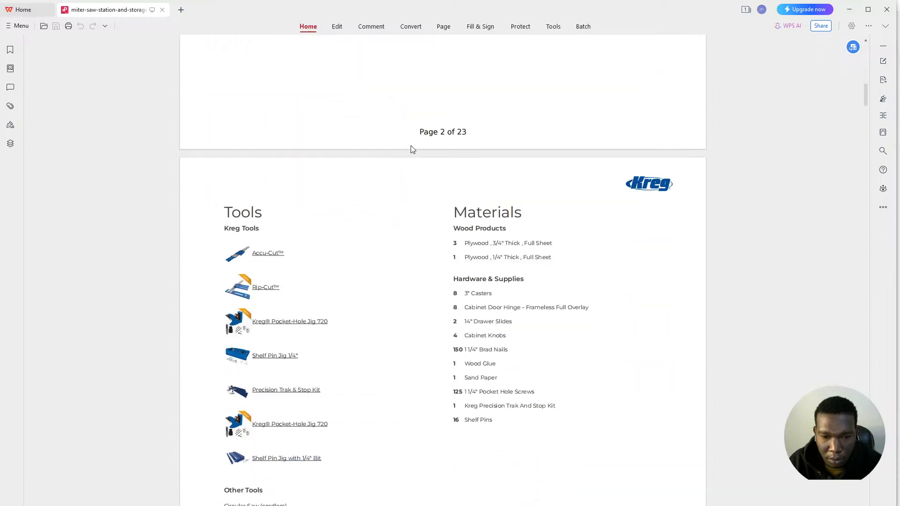
scroll(425, 167, "down", 6)
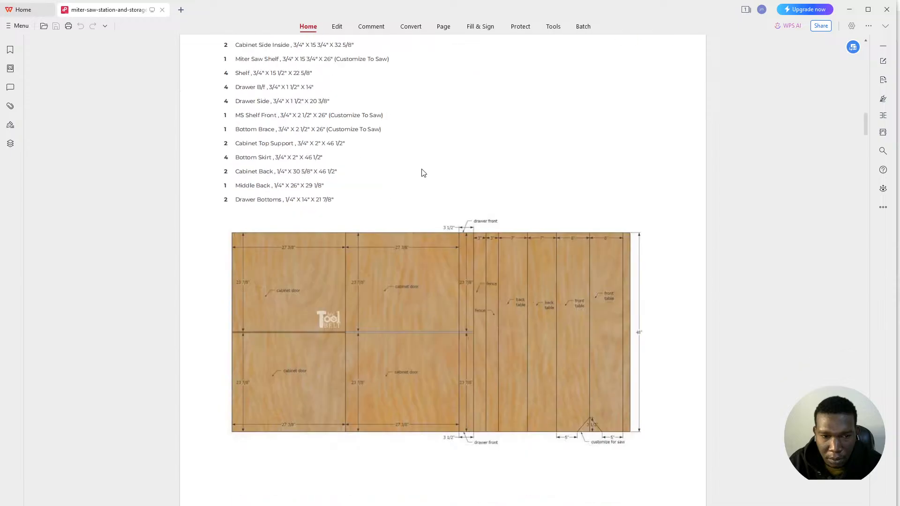
scroll(421, 170, "down", 20)
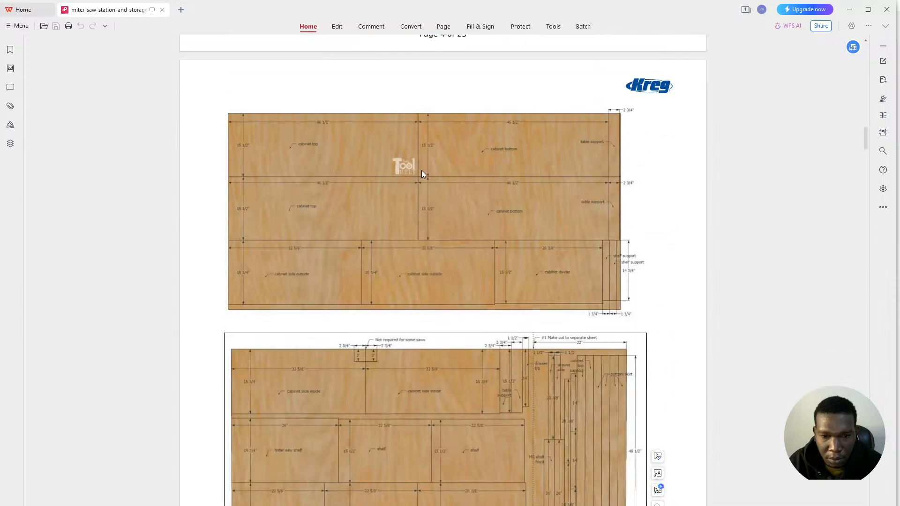
scroll(428, 171, "down", 15)
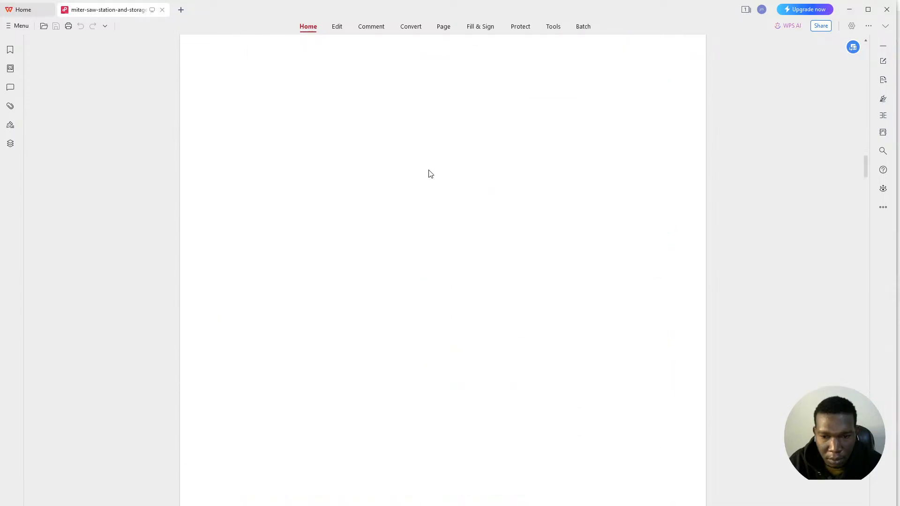
scroll(431, 176, "down", 3, "ctrl")
scroll(430, 178, "down", 20)
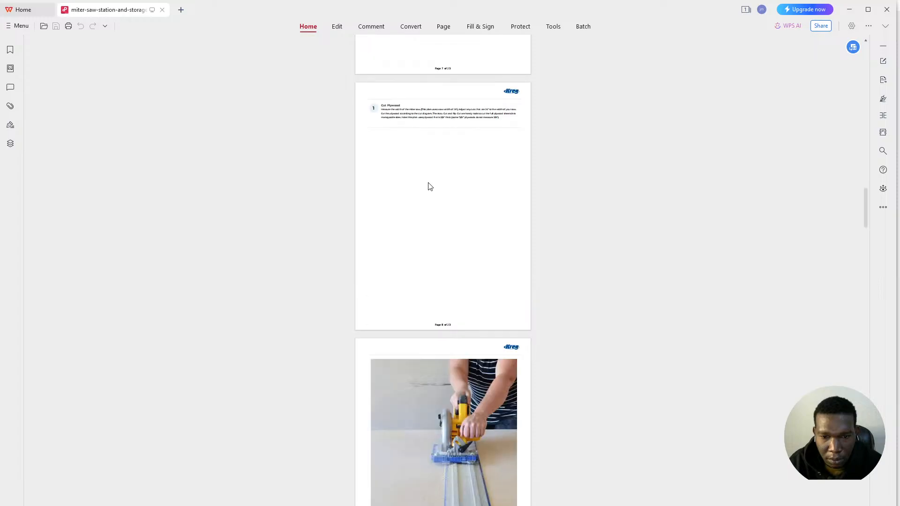
scroll(428, 185, "down", 20)
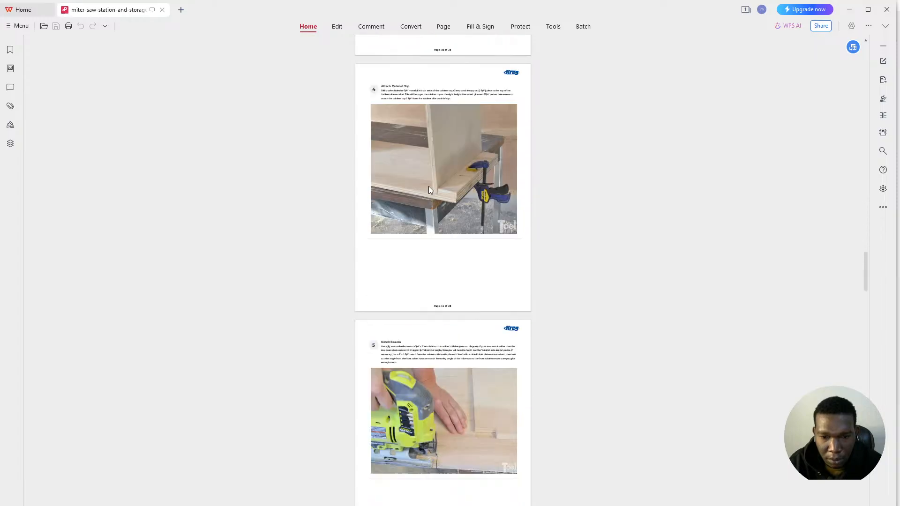
scroll(430, 187, "down", 20)
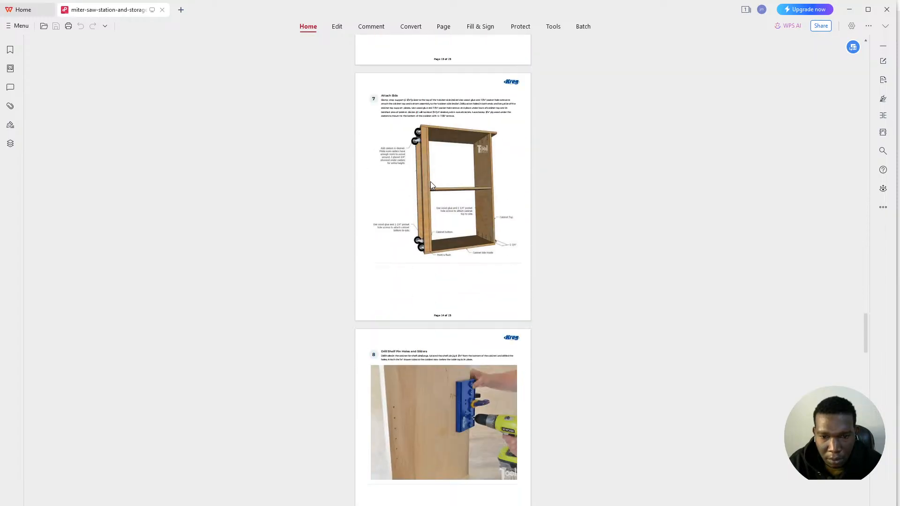
scroll(430, 187, "down", 20)
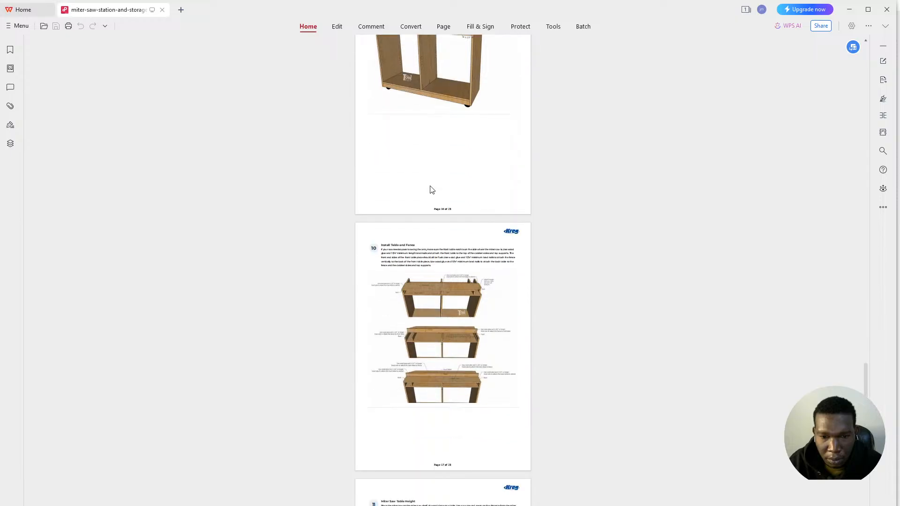
scroll(430, 187, "down", 15)
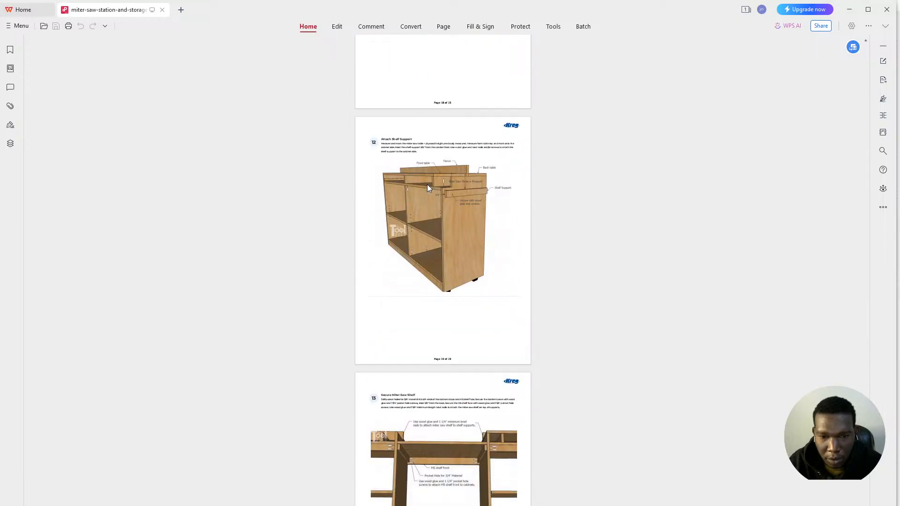
scroll(432, 188, "down", 10)
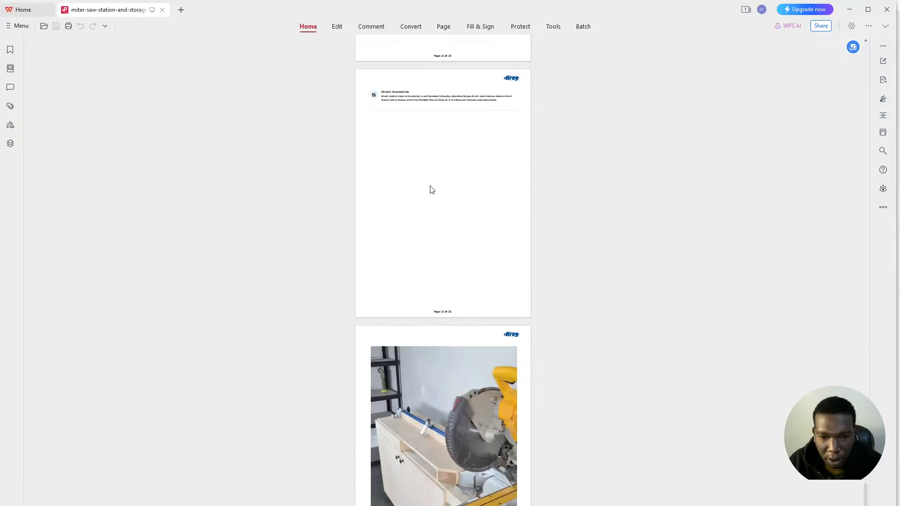
scroll(421, 197, "up", 15)
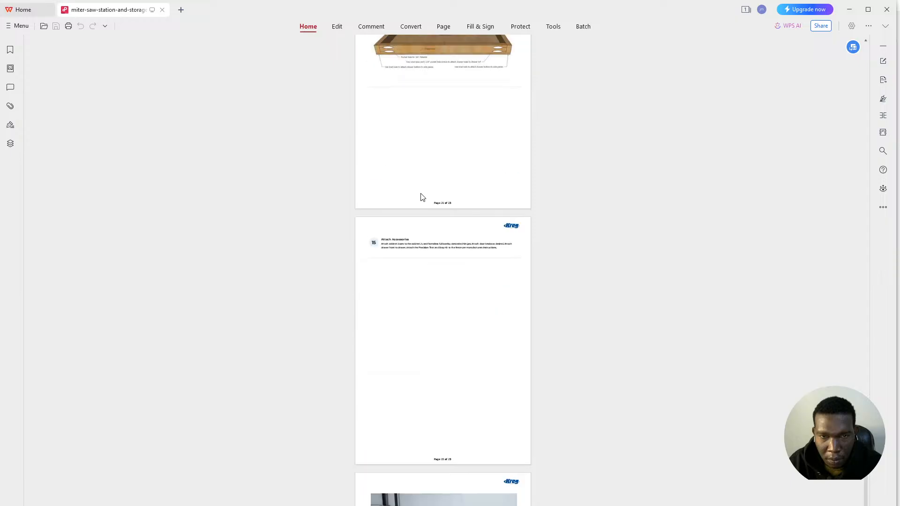
scroll(419, 194, "up", 20)
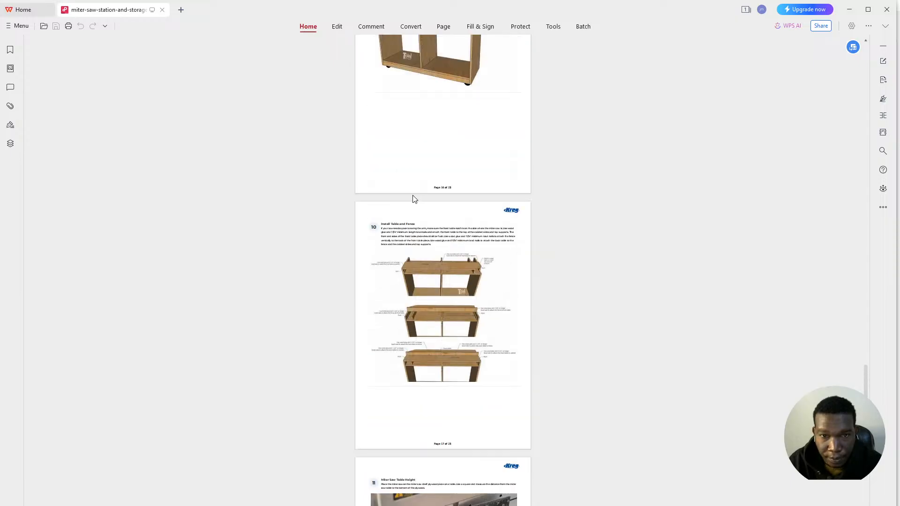
scroll(418, 192, "up", 15)
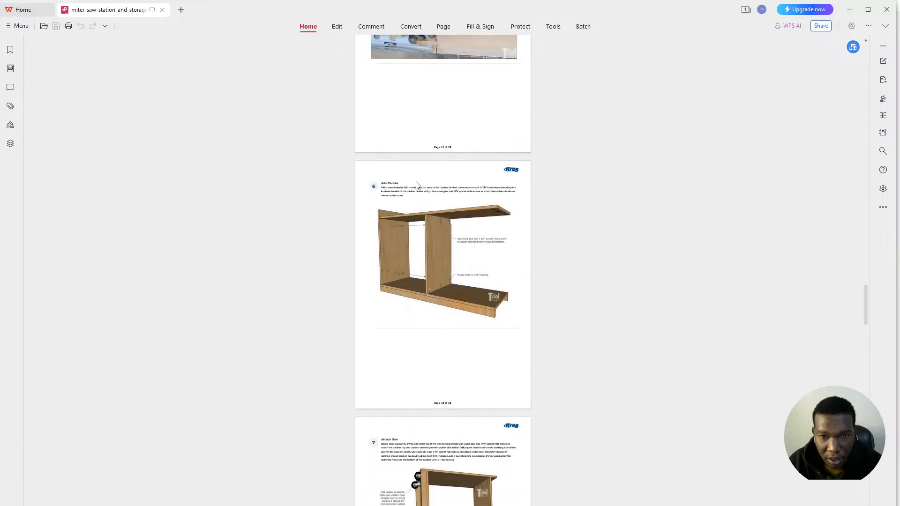
scroll(417, 183, "up", 15)
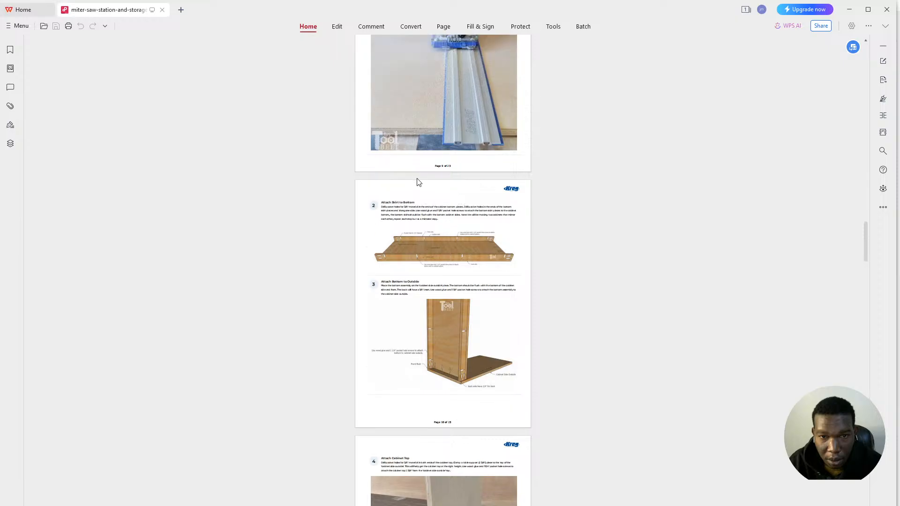
scroll(420, 189, "up", 15)
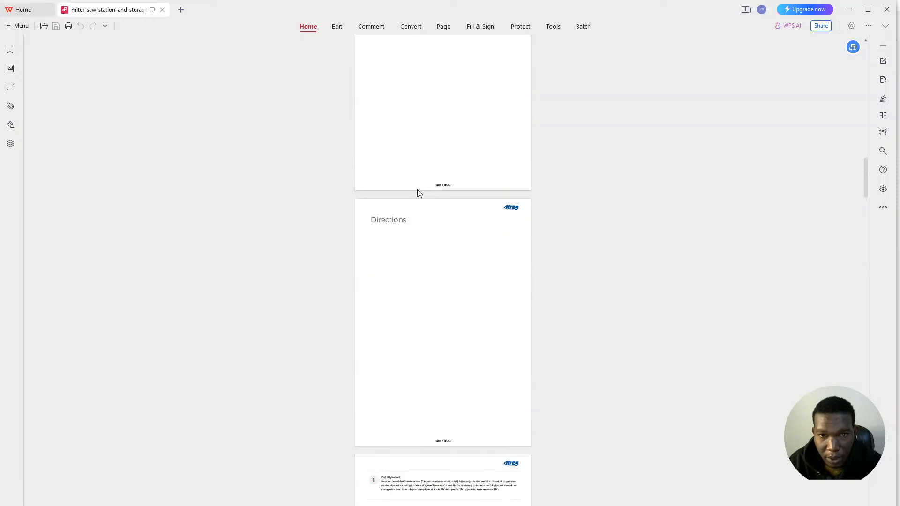
scroll(419, 187, "up", 8)
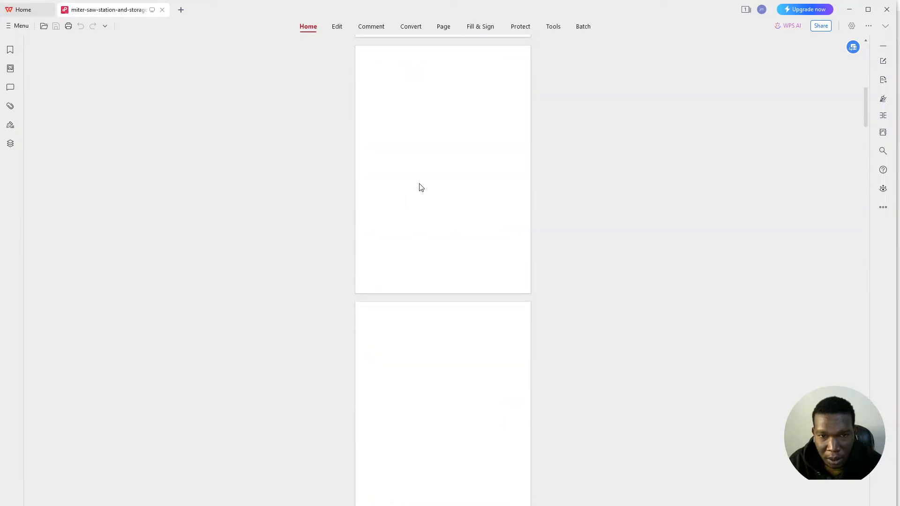
scroll(420, 186, "down", 5)
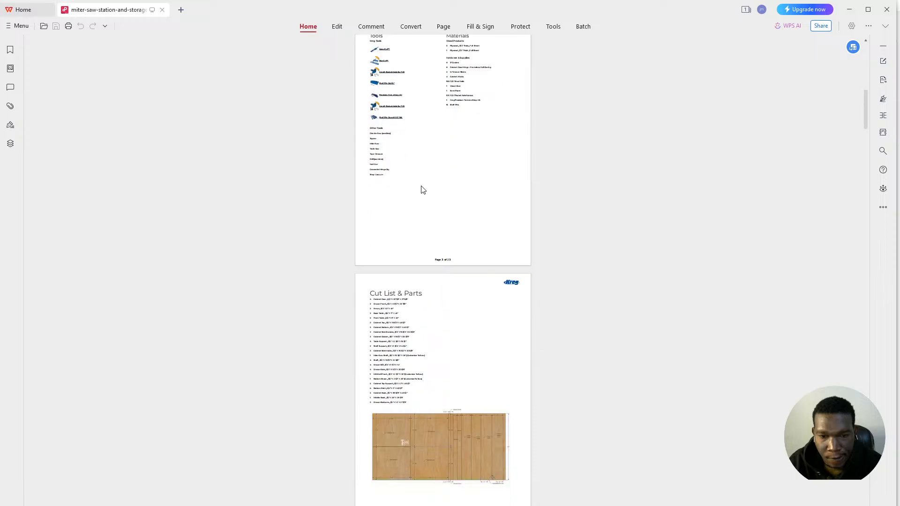
scroll(422, 190, "up", 11)
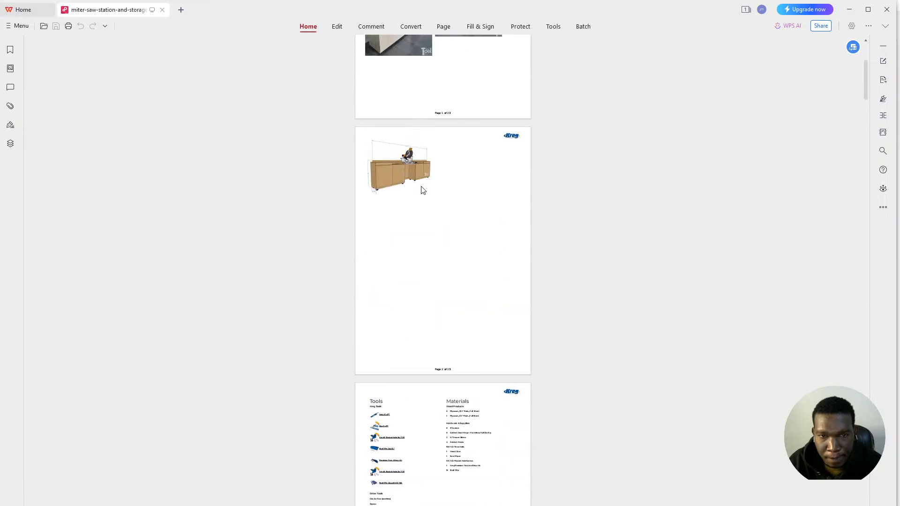
scroll(422, 189, "up", 2)
scroll(420, 189, "up", 5, "ctrl")
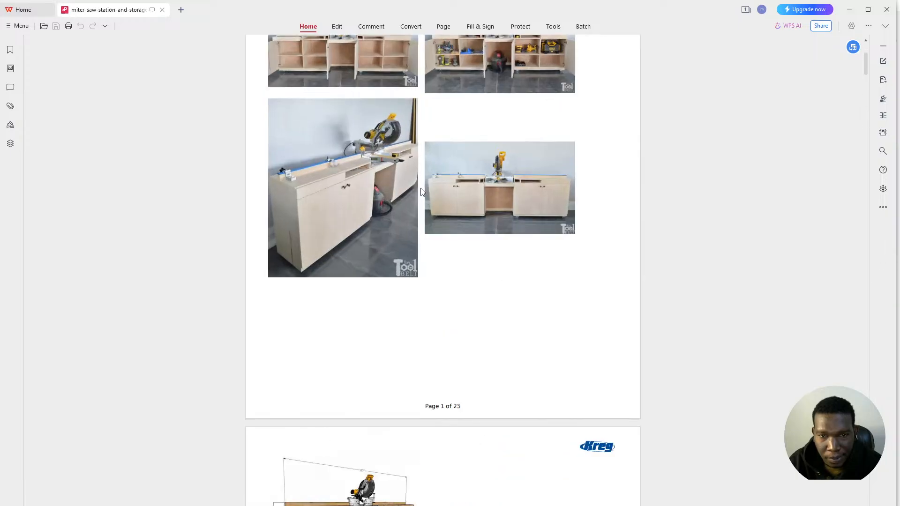
scroll(421, 190, "up", 3, "ctrl")
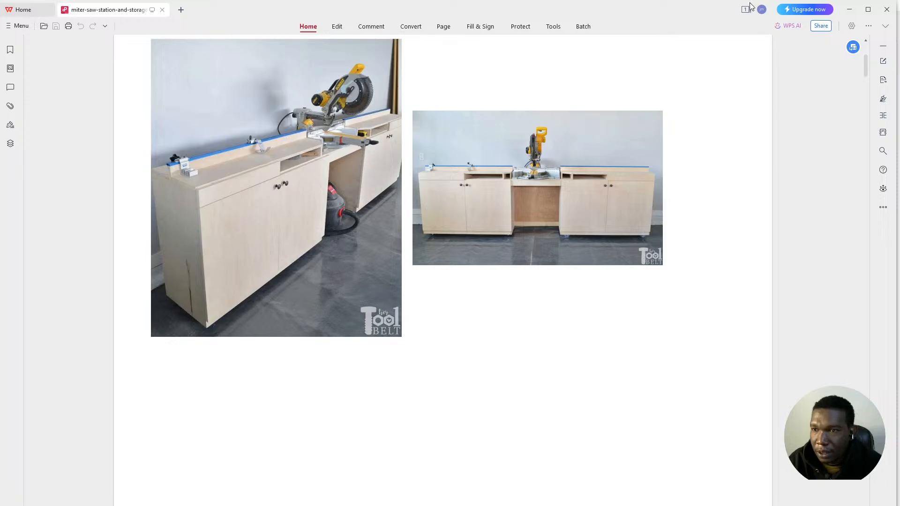
- Back in the cabinet editor, reset the face to a single open section
left_click(851, 9)
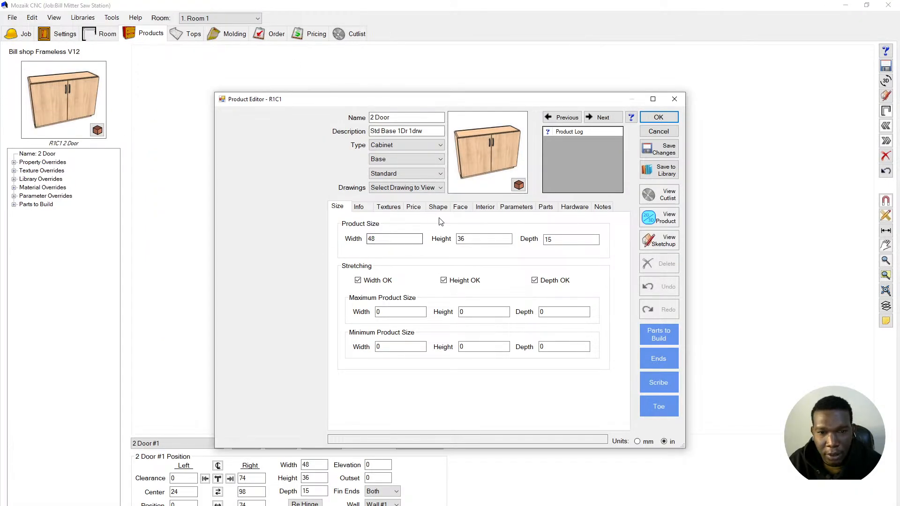
left_click(467, 208)
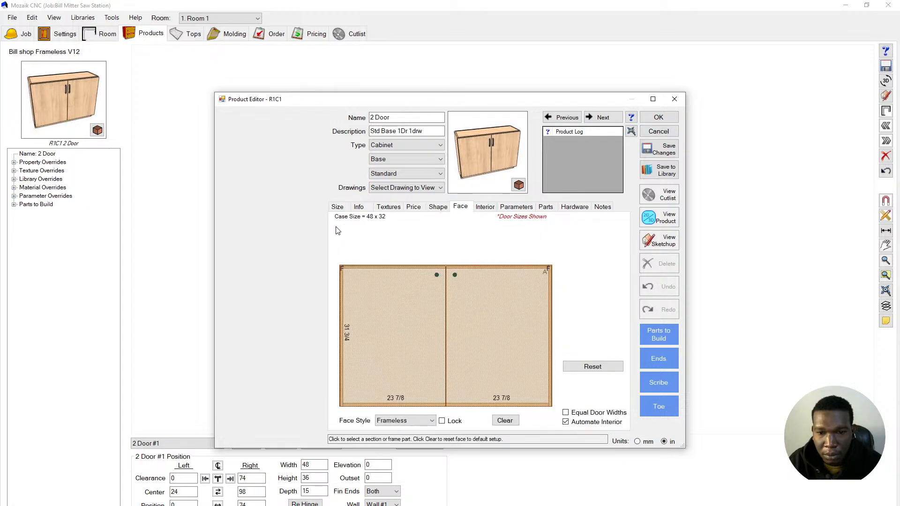
left_click(501, 421)
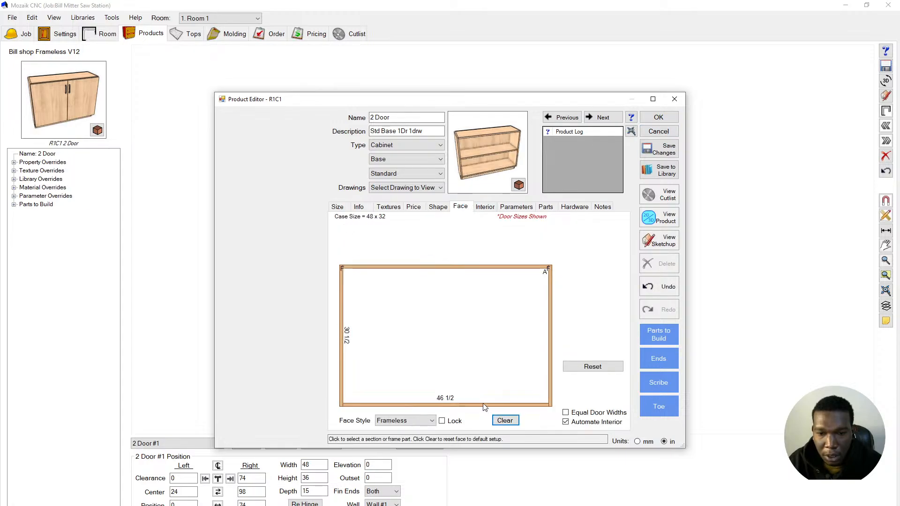
left_click(420, 367)
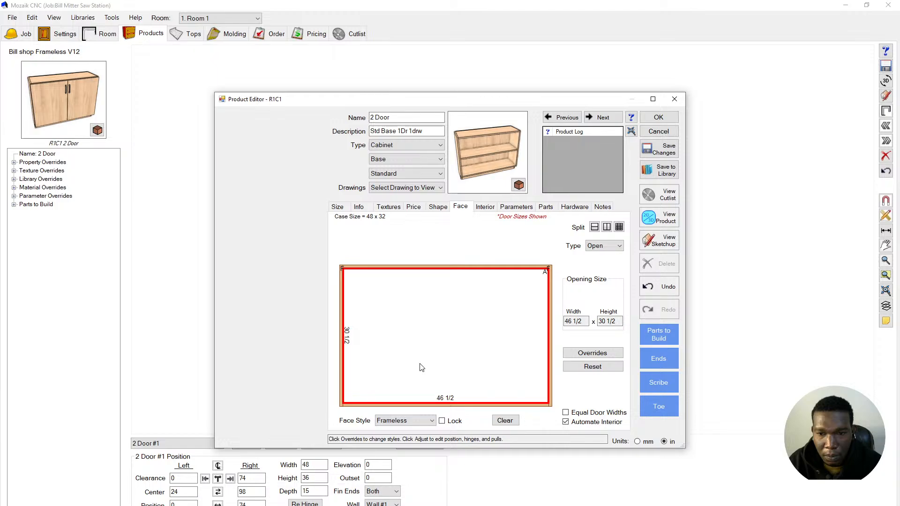
- Split off a full-width 47 7/8 by 6 top drawer above the 25 5/8 section
left_click(594, 228)
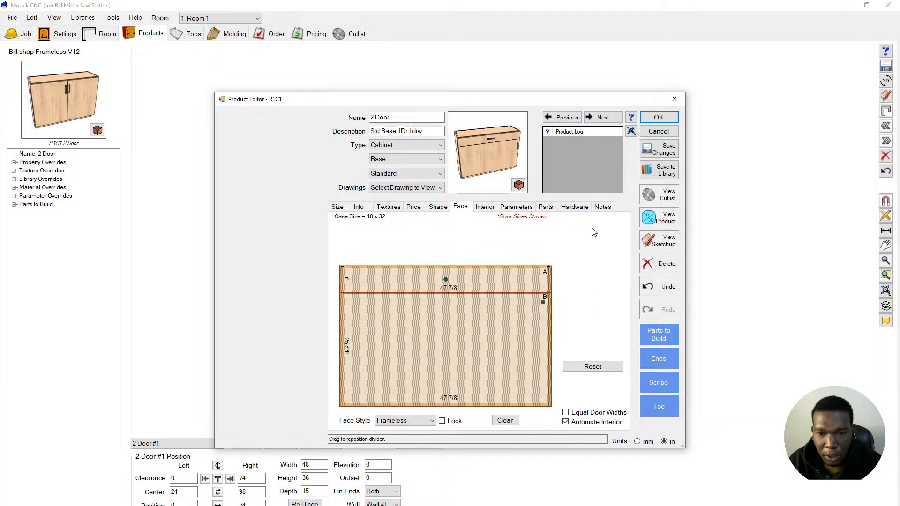
left_click(525, 280)
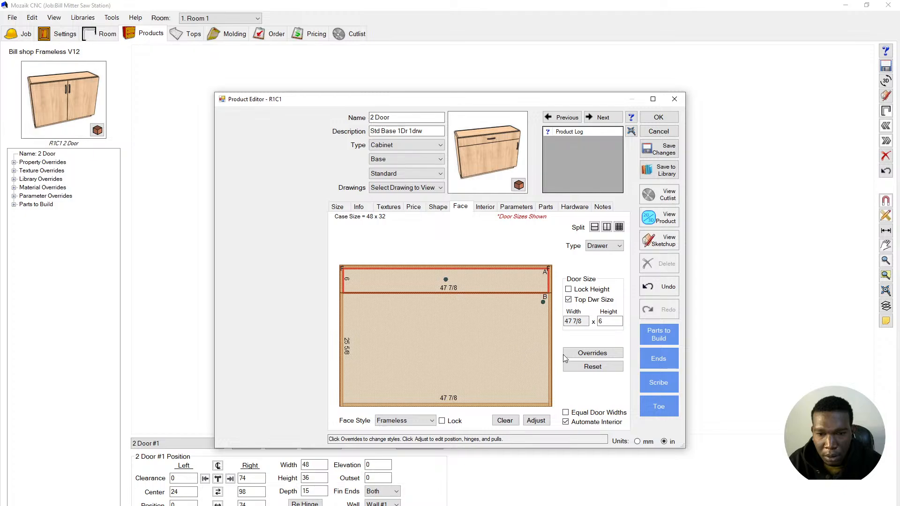
left_click(600, 247)
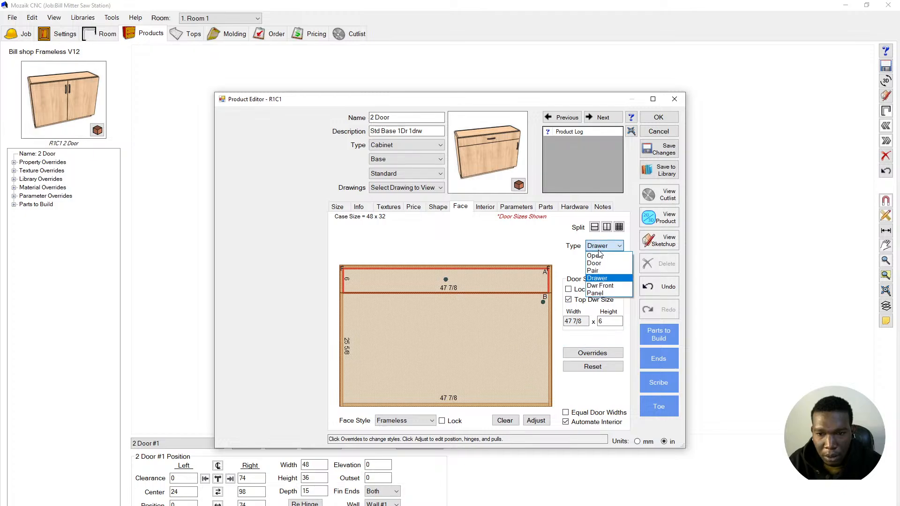
left_click(595, 248)
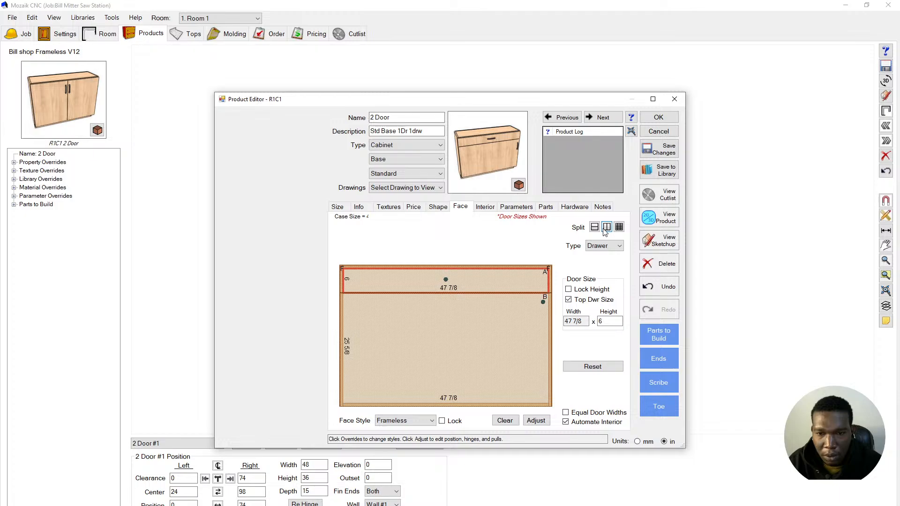
- Split the top drawer into two side-by-side sections and set the left width to 32
left_click(604, 229)
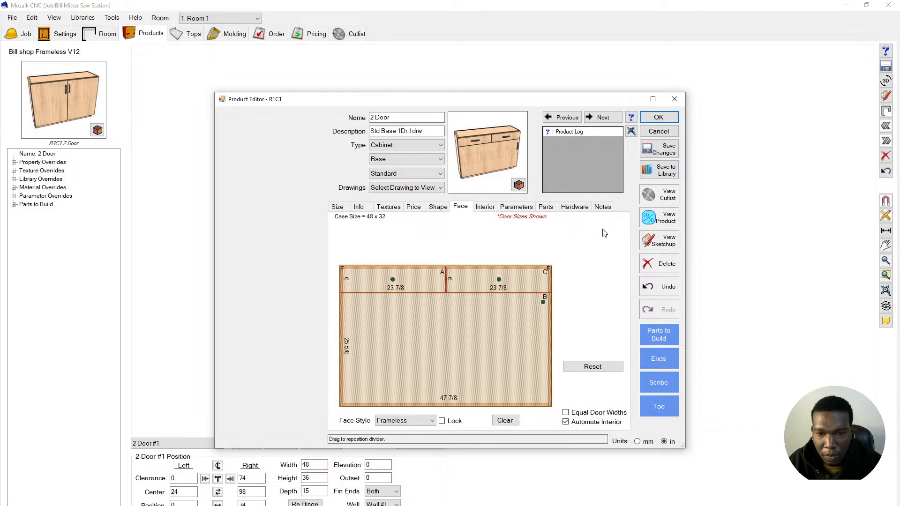
left_click(445, 286)
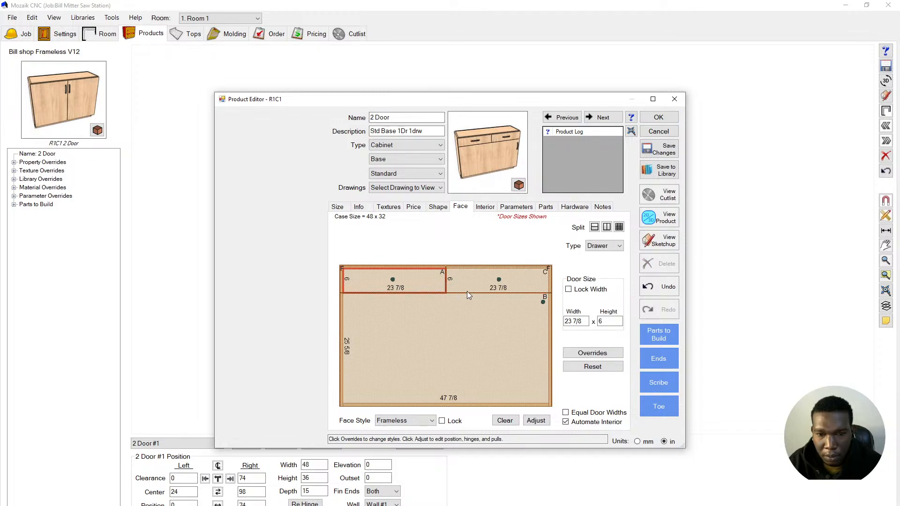
triple_click(582, 323)
type("3")
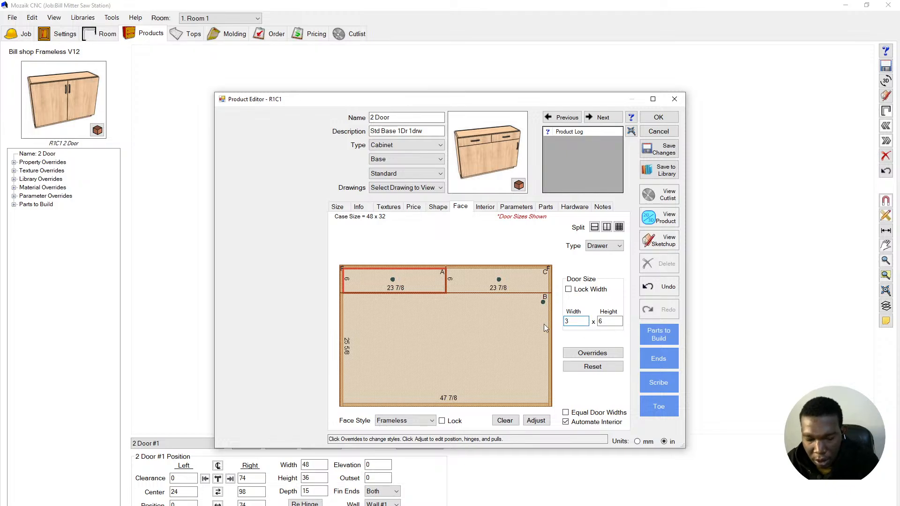
type("2")
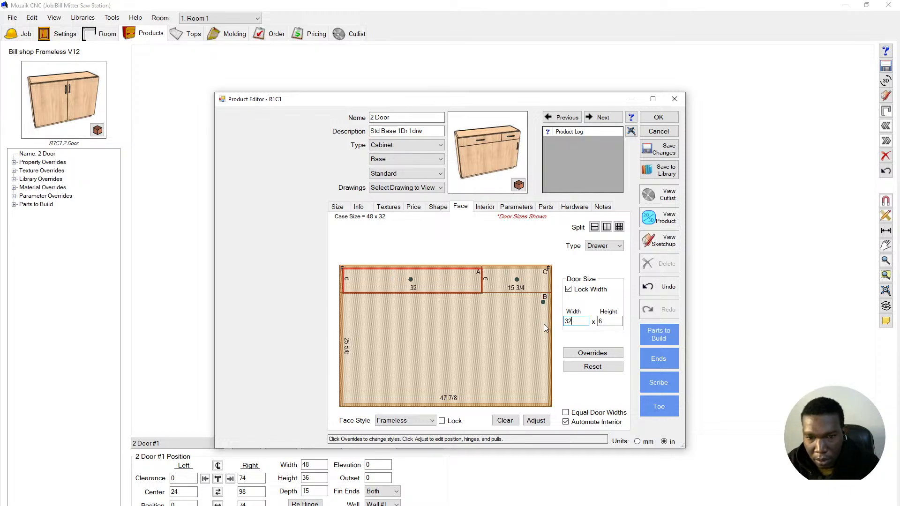
left_click(512, 333)
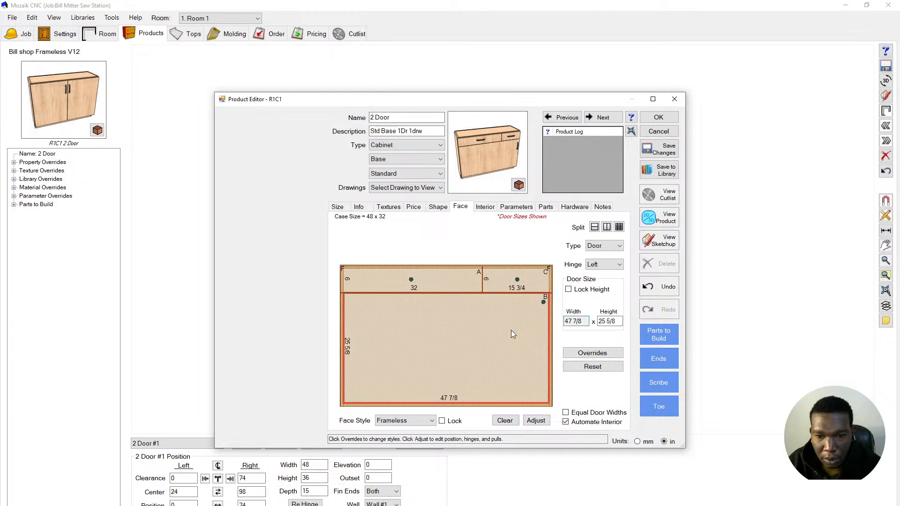
- Make the upper-right 15 1/8 section an open cubby
left_click(518, 283)
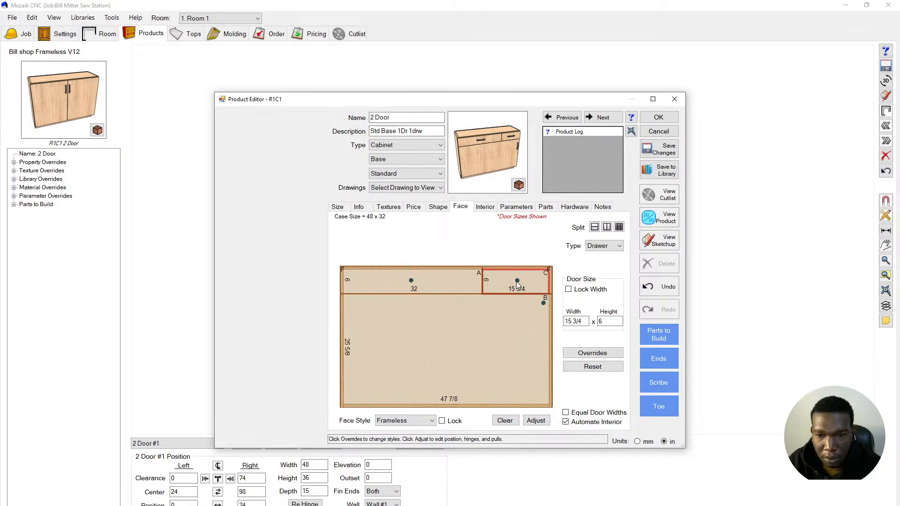
left_click(614, 246)
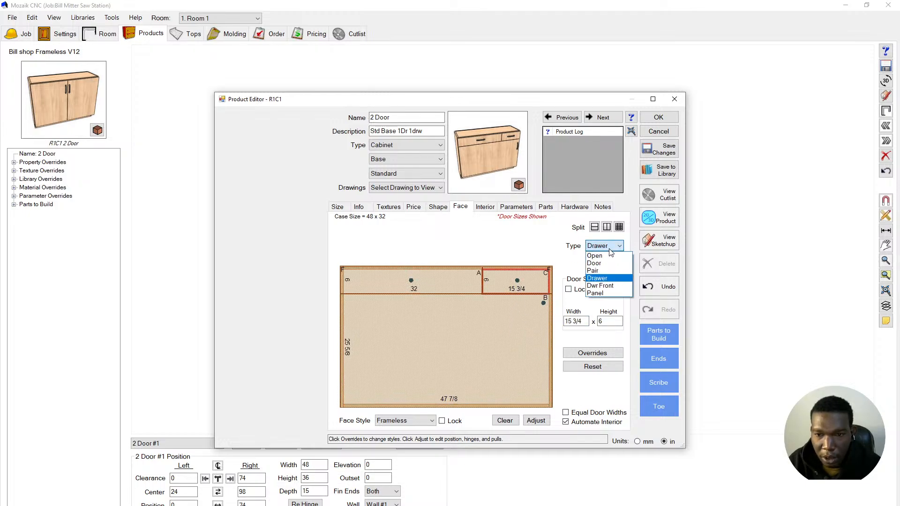
left_click(605, 257)
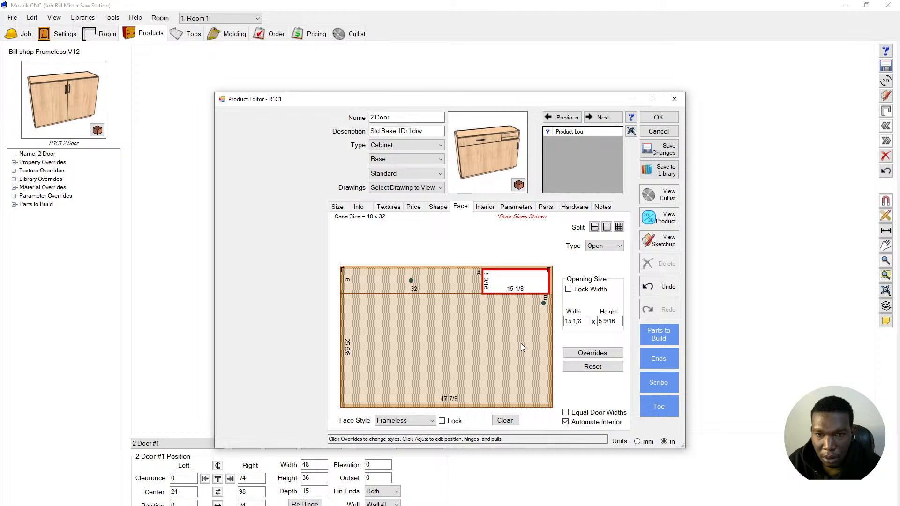
- Split the lower door section into a pair of 23 7/8 doors
left_click(491, 344)
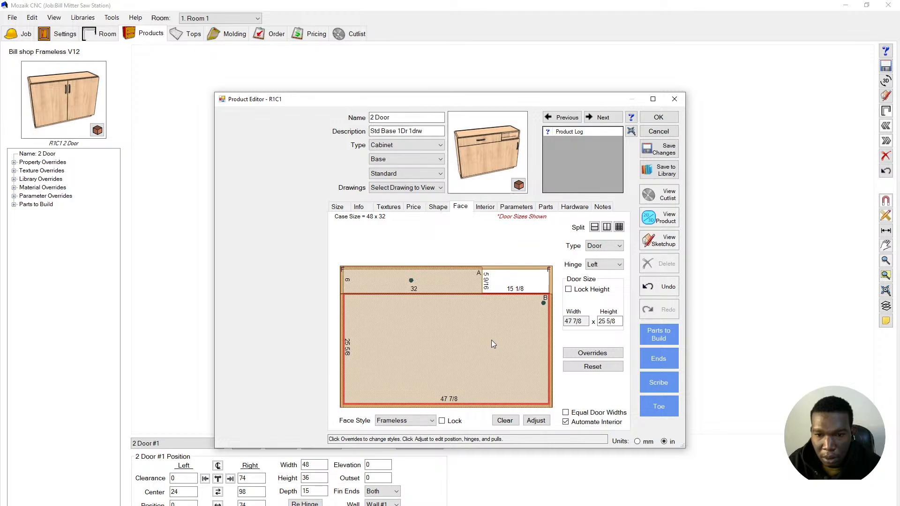
left_click(605, 228)
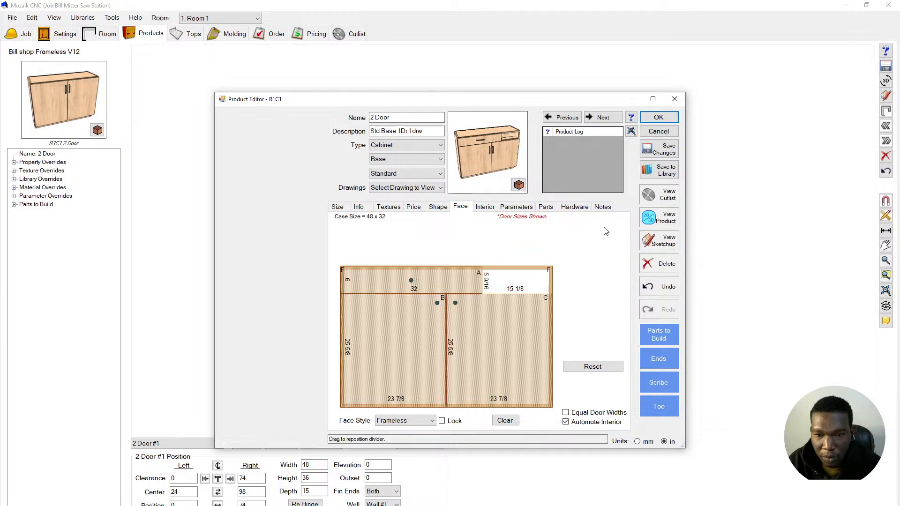
left_click(507, 352)
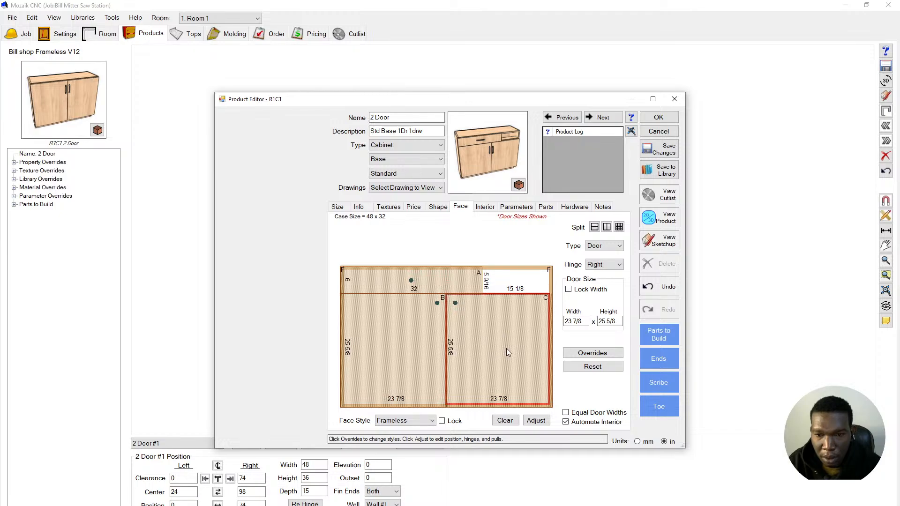
left_click(515, 281)
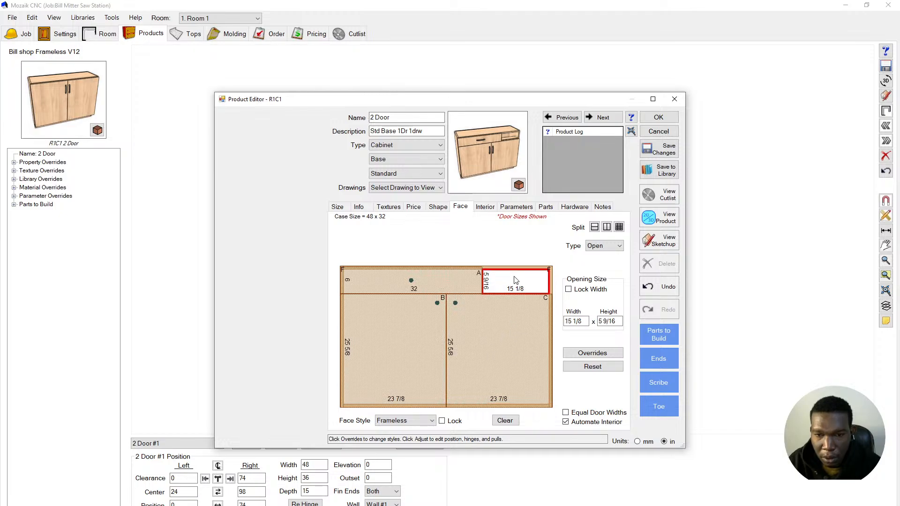
- In the cabinet interior, change the vertical part between the bays to a full Divider
left_click(483, 208)
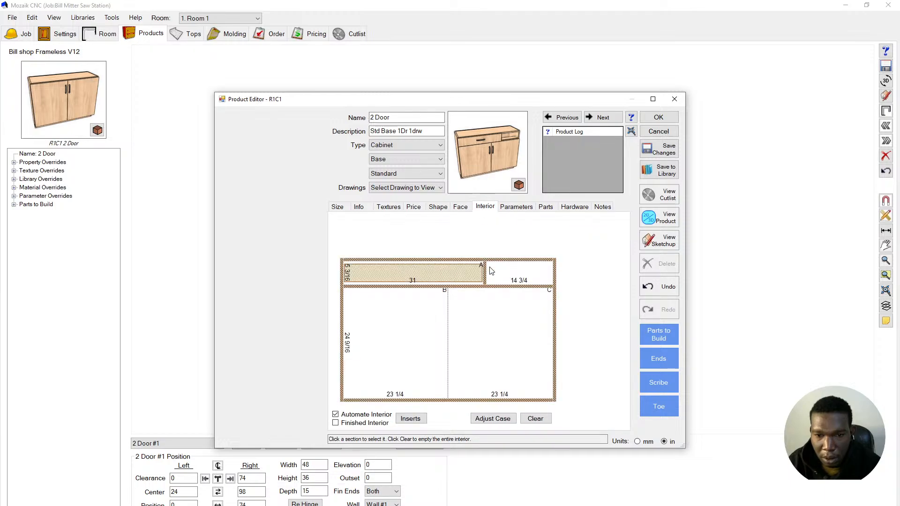
left_click(447, 329)
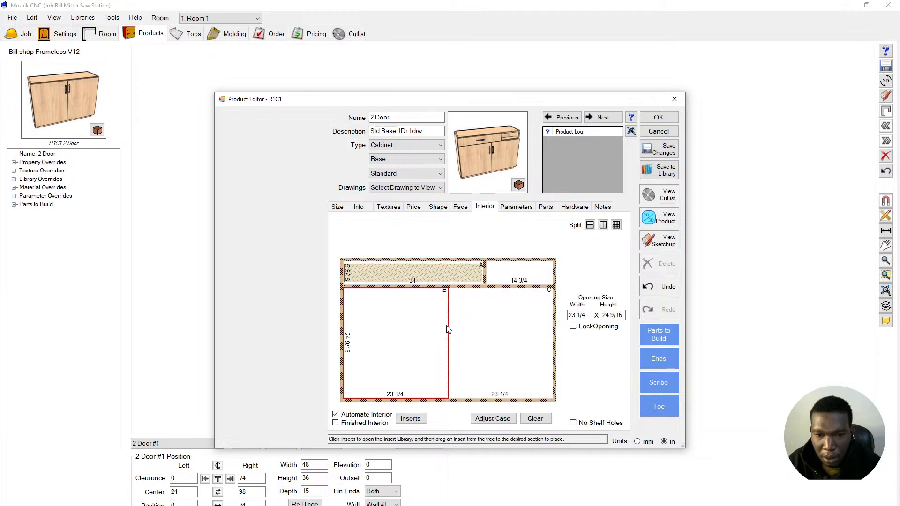
left_click(448, 329)
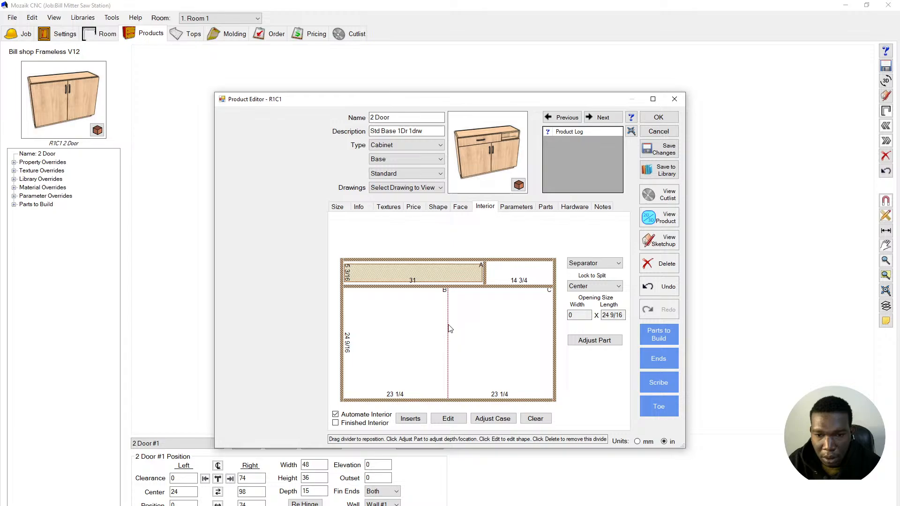
left_click(596, 265)
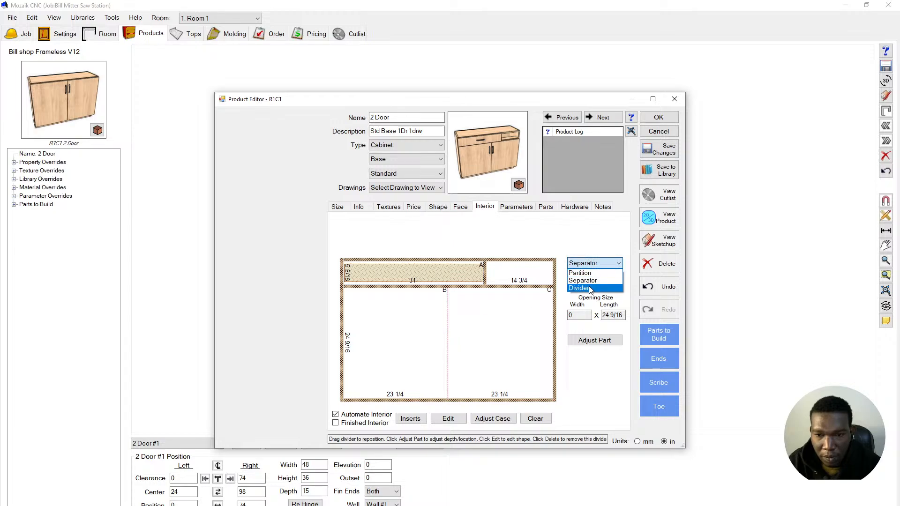
left_click(589, 288)
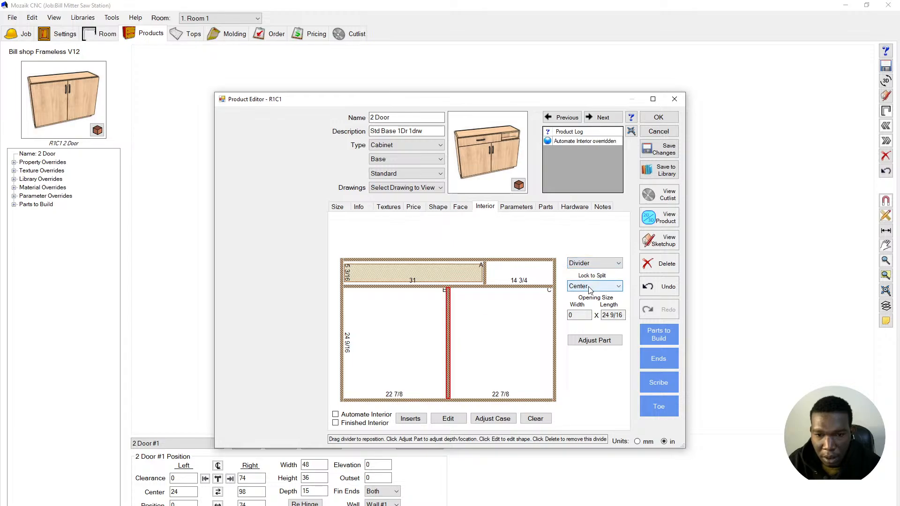
- Add a shelf to each lower bay, then bring up the saw-station reference photo
left_click(505, 315)
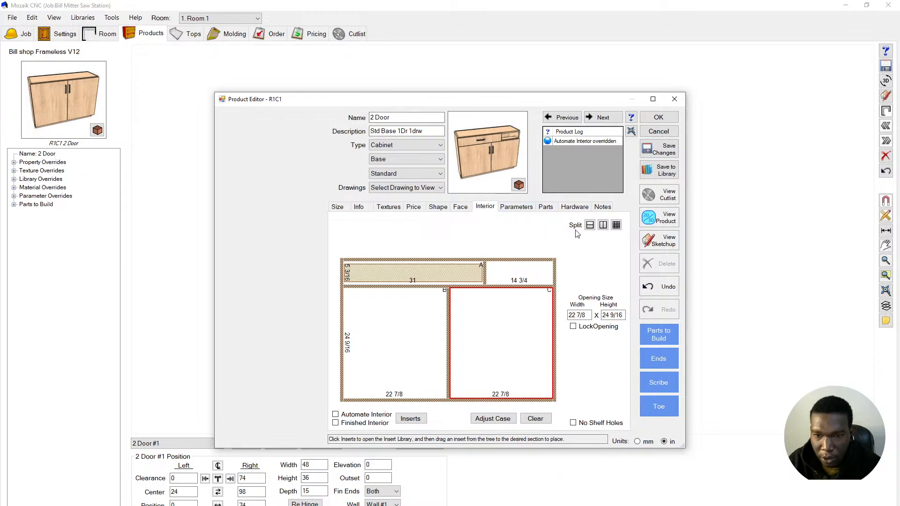
left_click(589, 227)
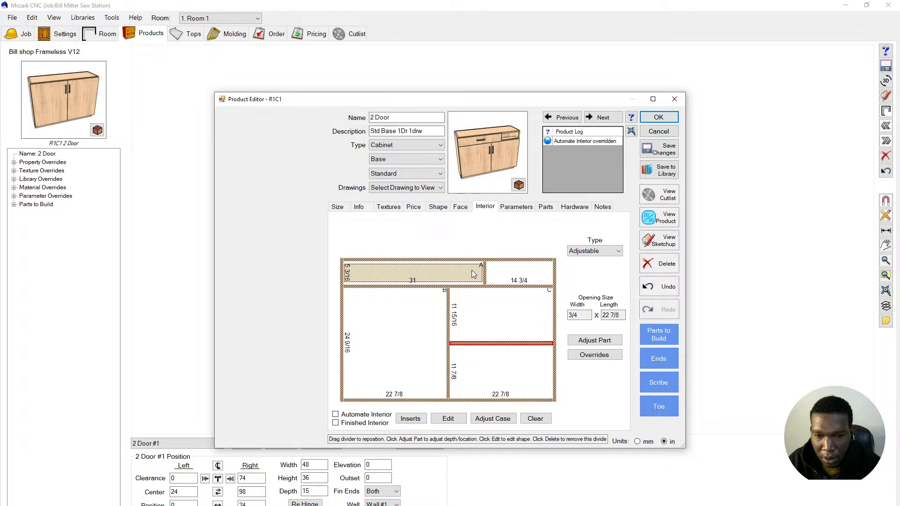
left_click(415, 331)
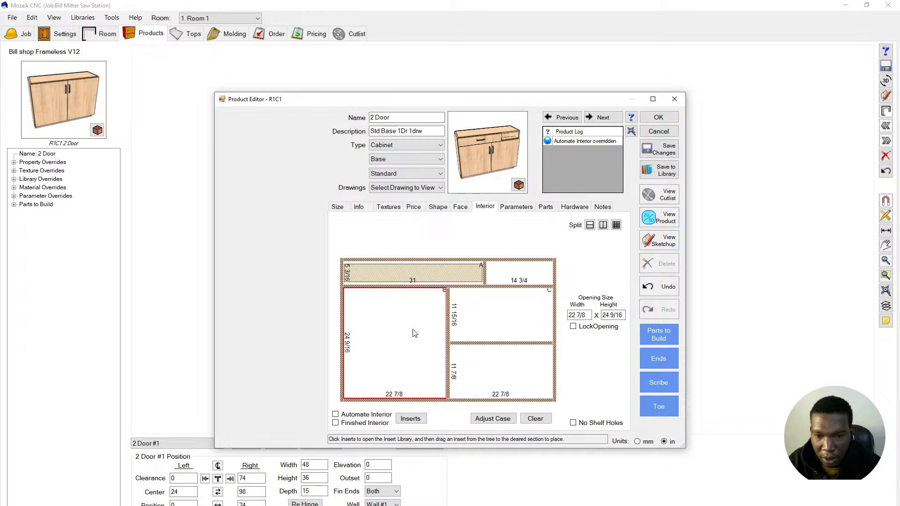
left_click(589, 231)
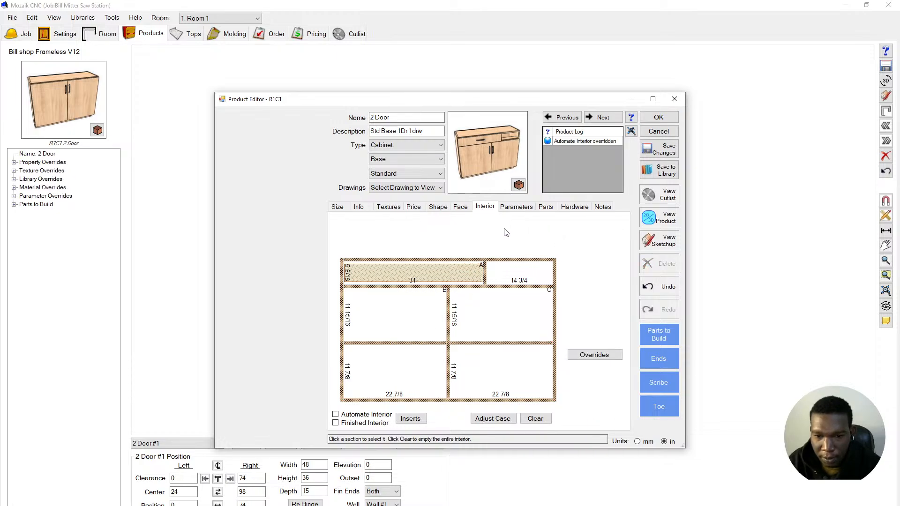
key("alt+Tab")
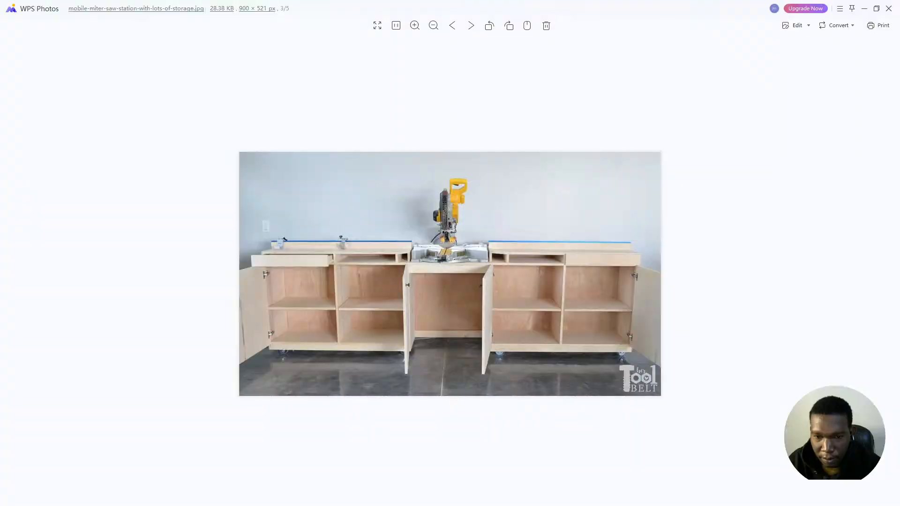
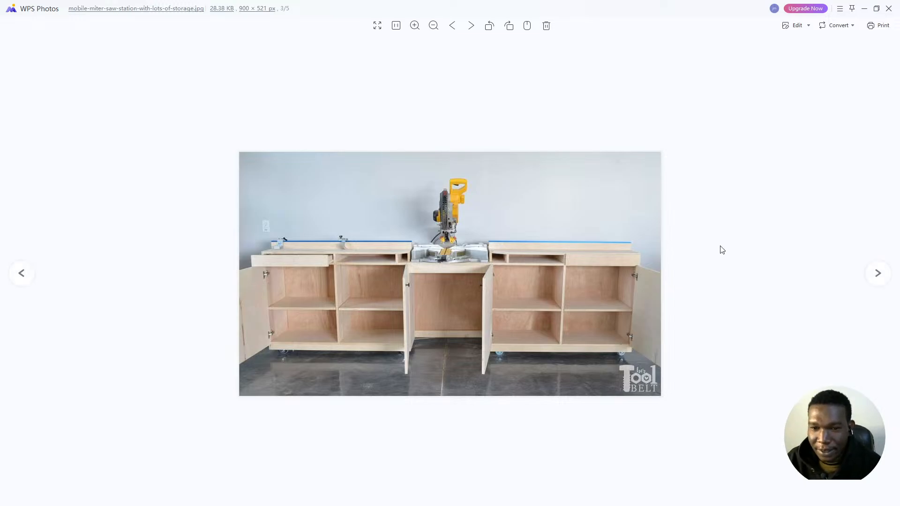
- Zoom in and out on the miter saw station reference photo, then close the photo viewer
mouse_move(579, 187)
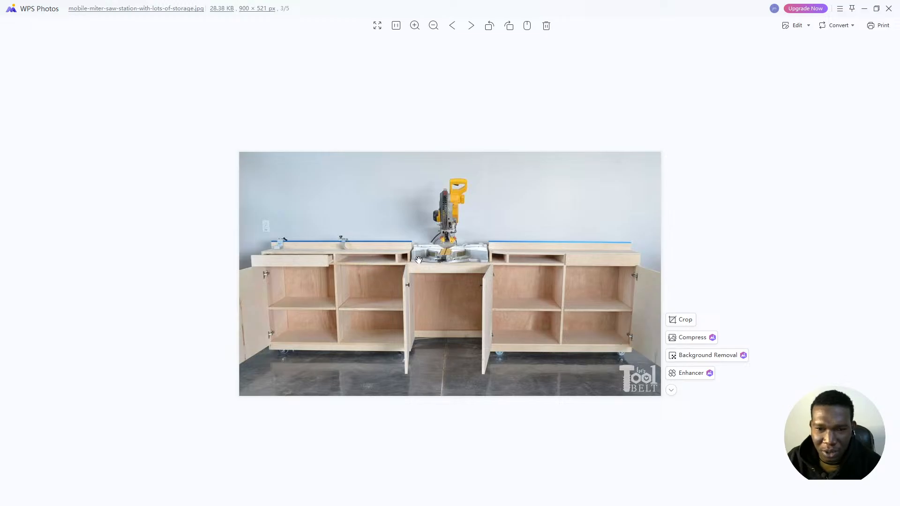
scroll(418, 259, "up", 3)
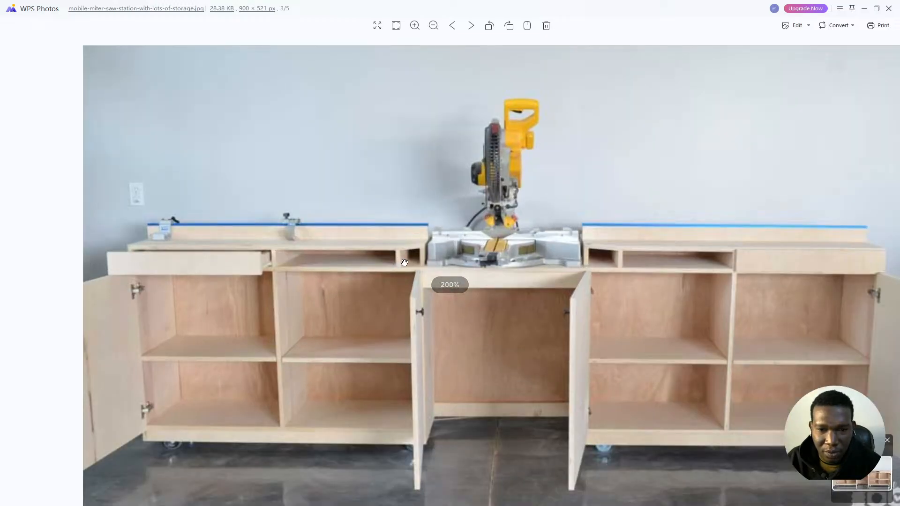
scroll(405, 262, "up", 2)
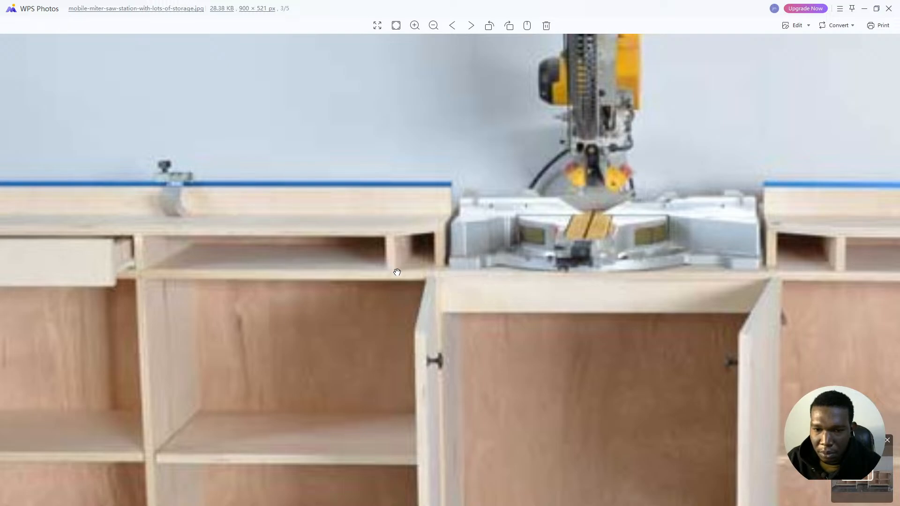
scroll(394, 267, "down", 4)
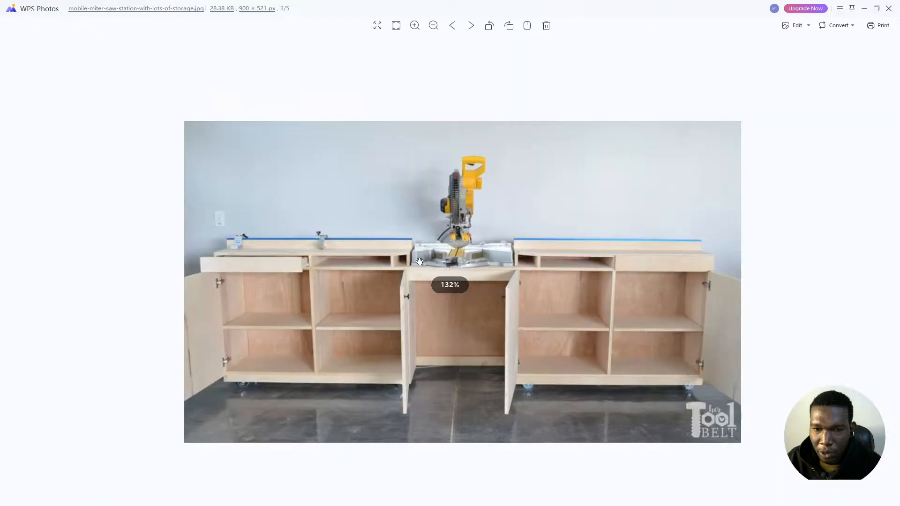
scroll(420, 261, "up", 3)
scroll(413, 267, "down", 3)
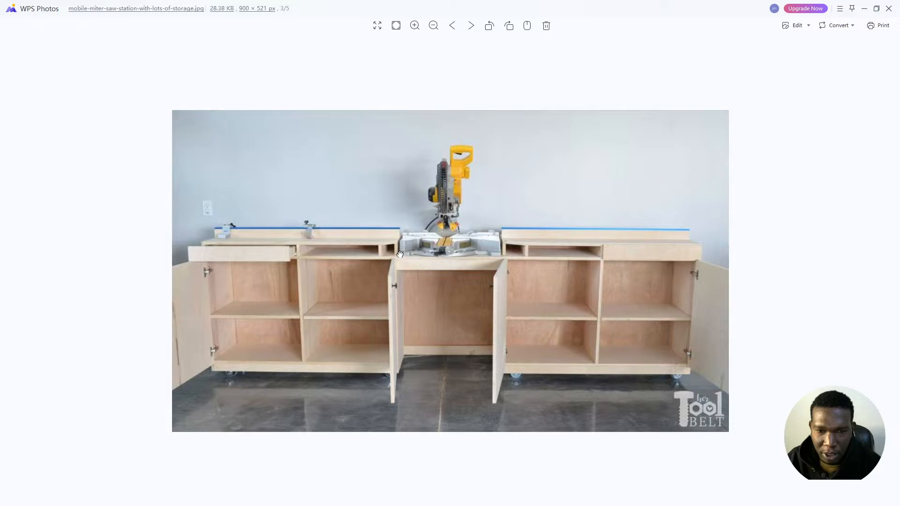
scroll(469, 248, "up", 5)
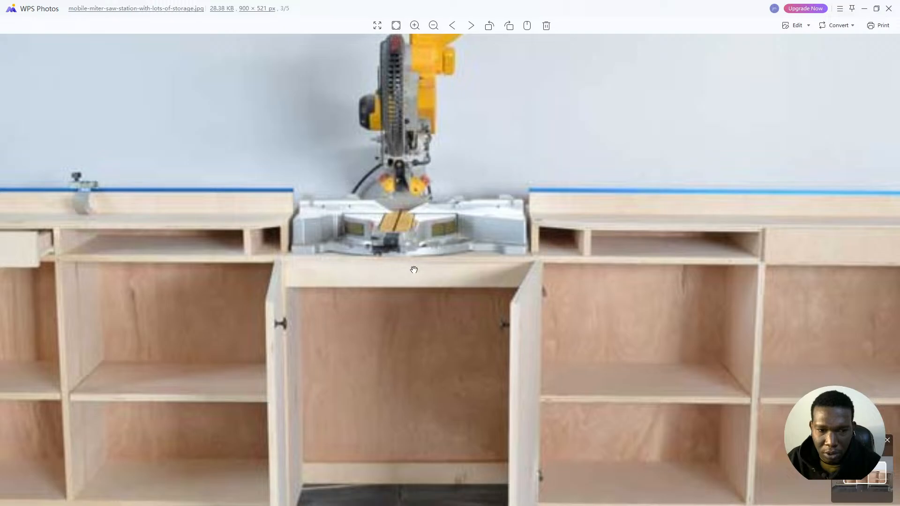
scroll(414, 271, "down", 2)
scroll(414, 272, "down", 2)
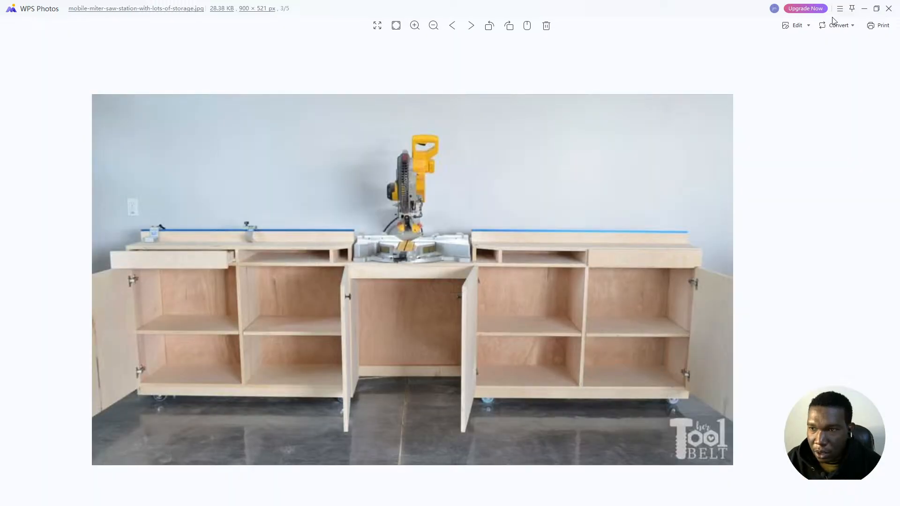
left_click(887, 9)
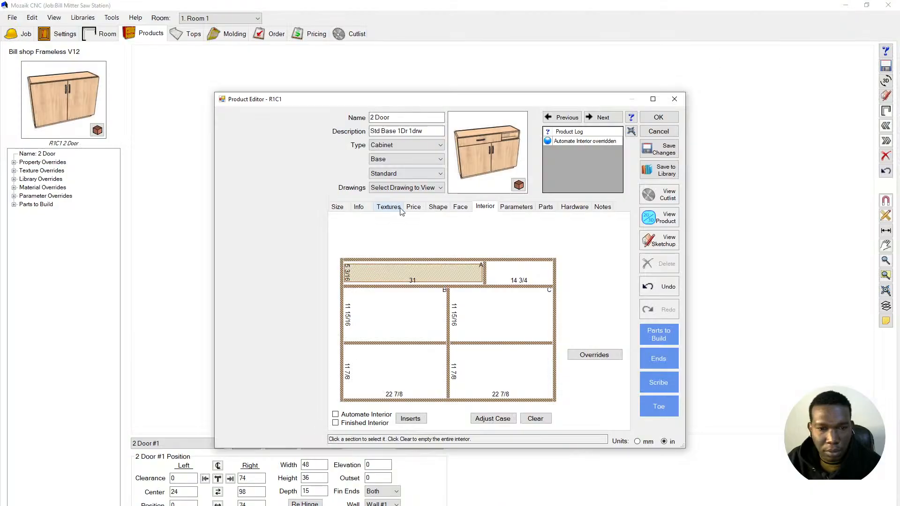
- Inspect the 2 Door cabinet's top shape without changes, ending on its face layout
left_click(461, 206)
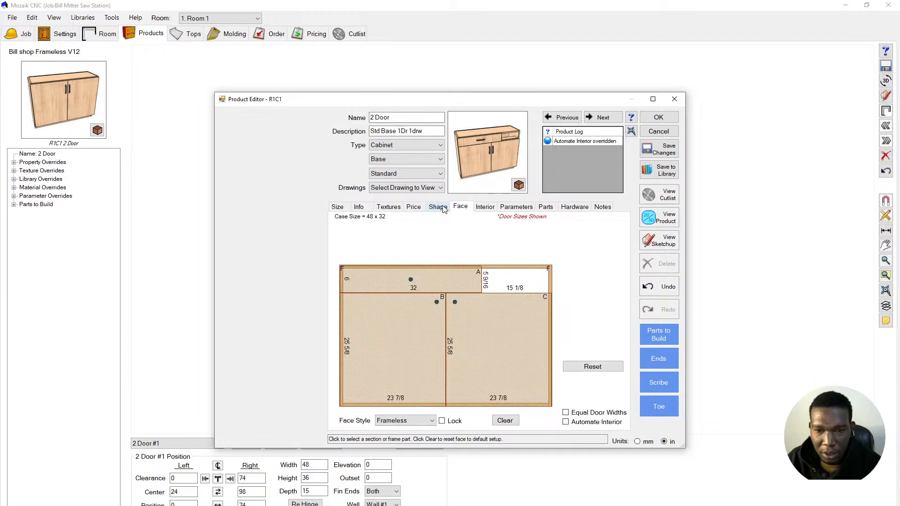
left_click(438, 206)
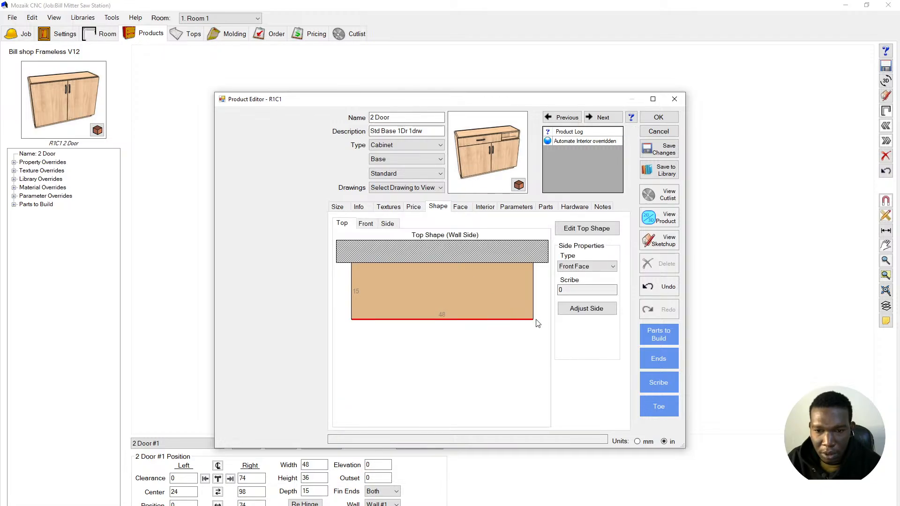
left_click(534, 320)
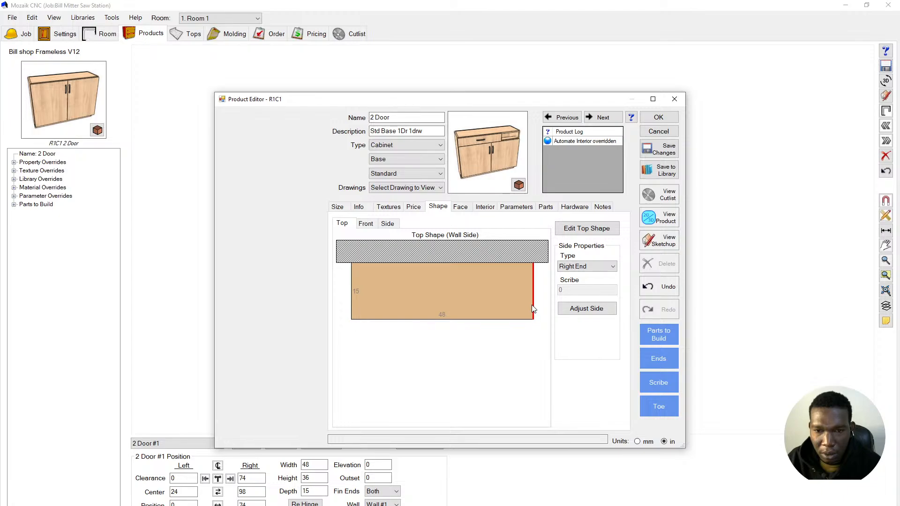
left_click(502, 297)
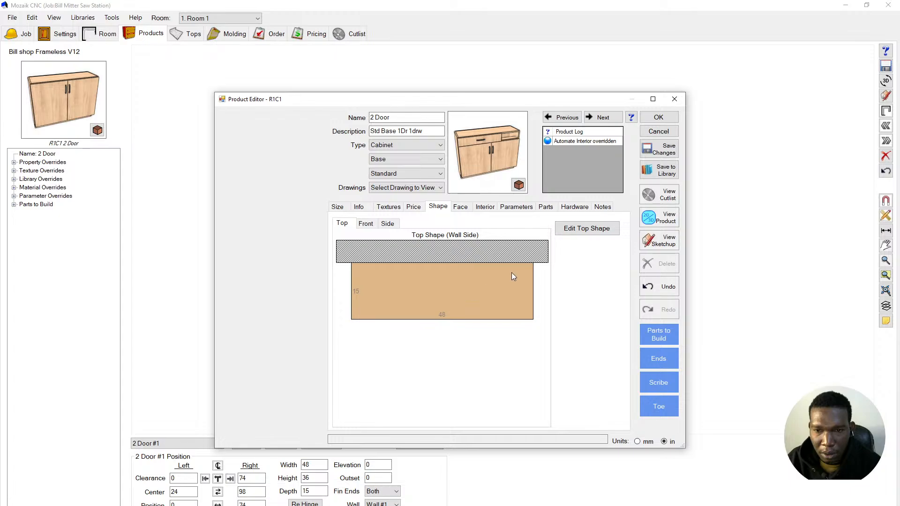
left_click(586, 229)
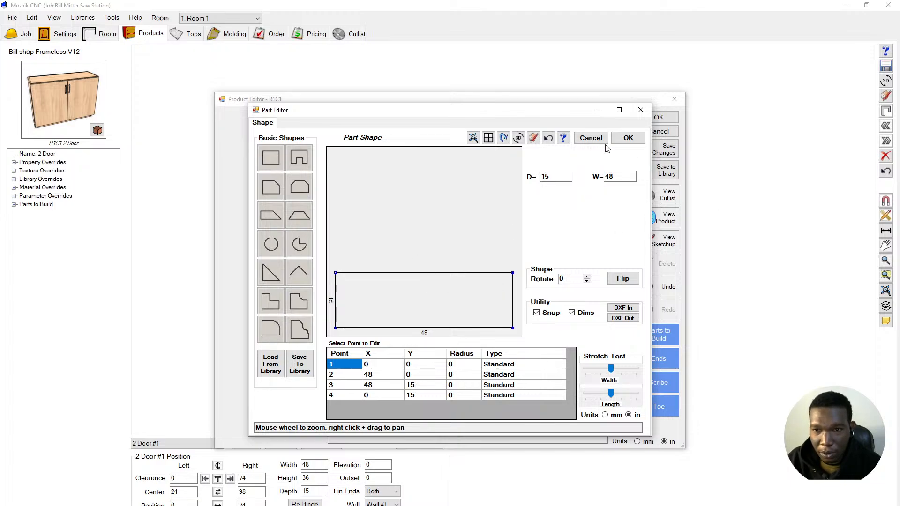
left_click(591, 138)
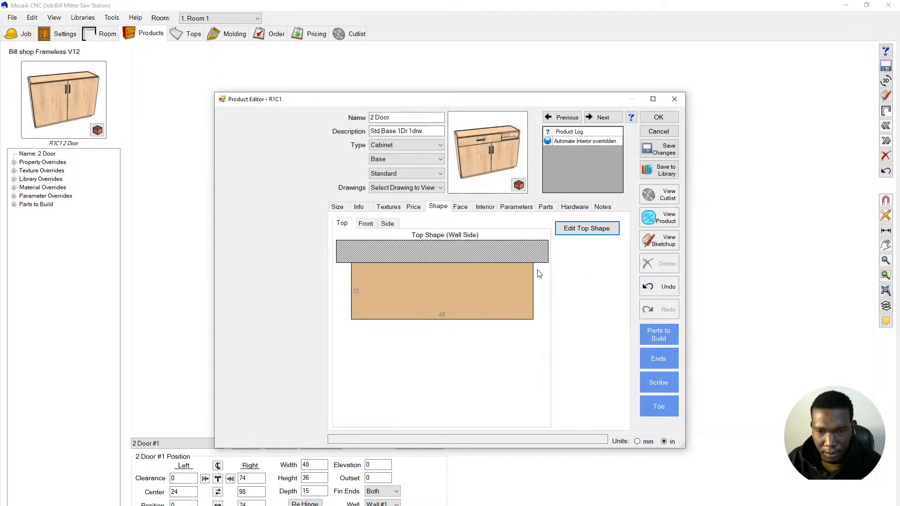
left_click(461, 211)
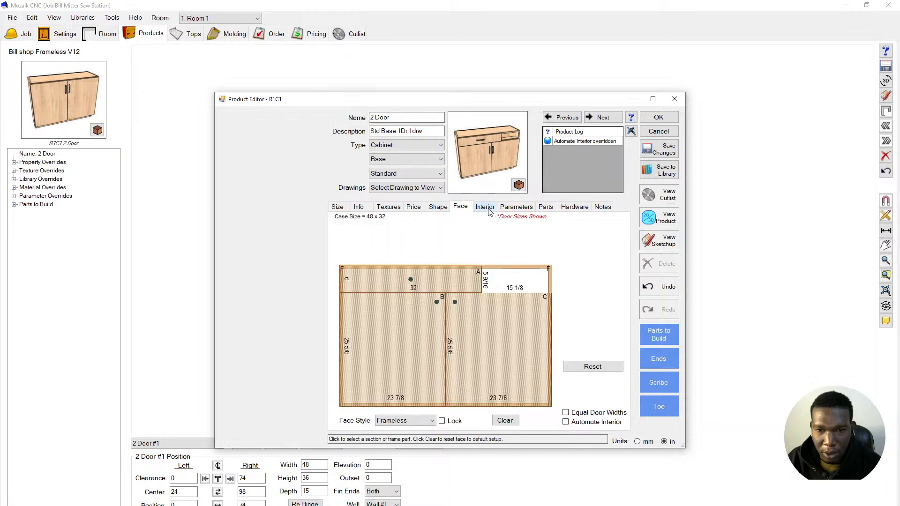
- Make the interior divider below the top openings a Fixed Separator and accept the cabinet
left_click(485, 207)
left_click(508, 284)
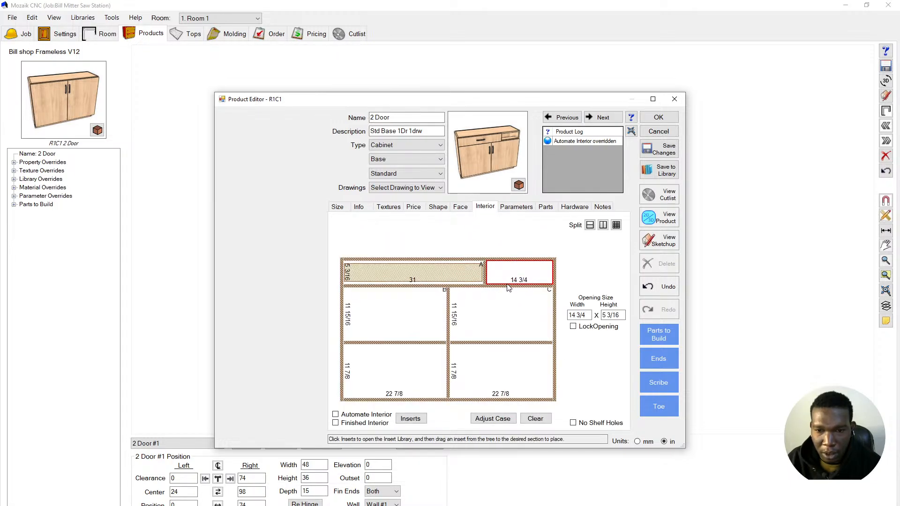
left_click(498, 286)
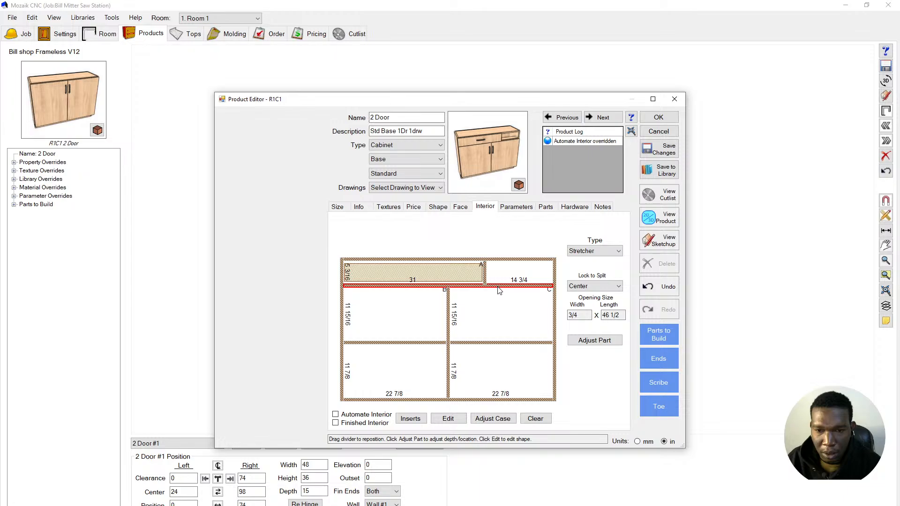
left_click(593, 251)
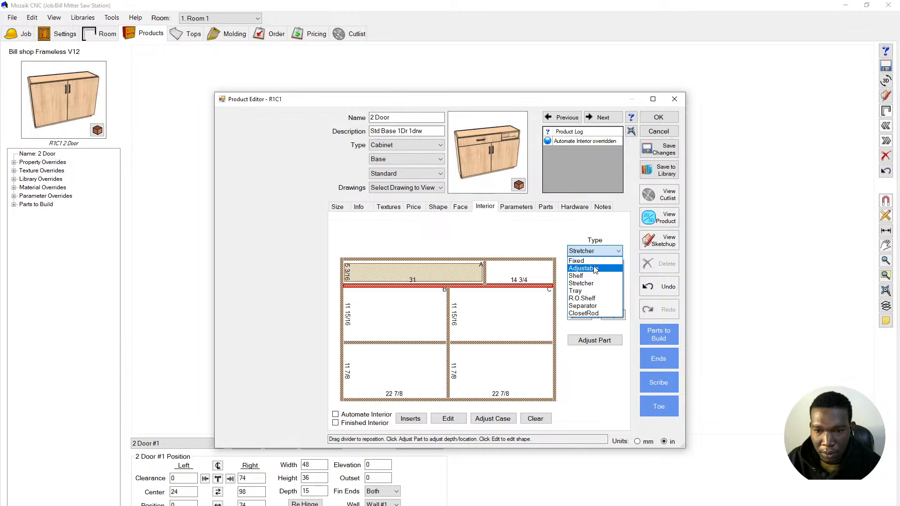
left_click(595, 306)
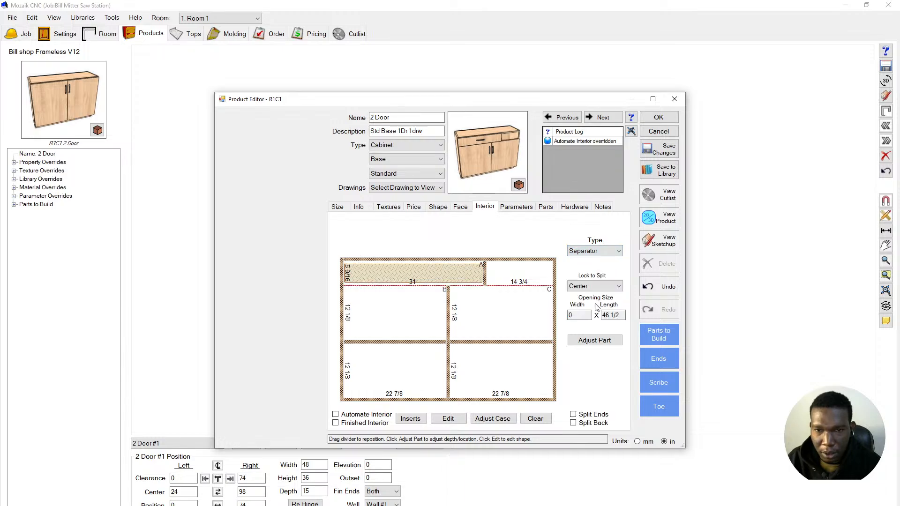
left_click(595, 253)
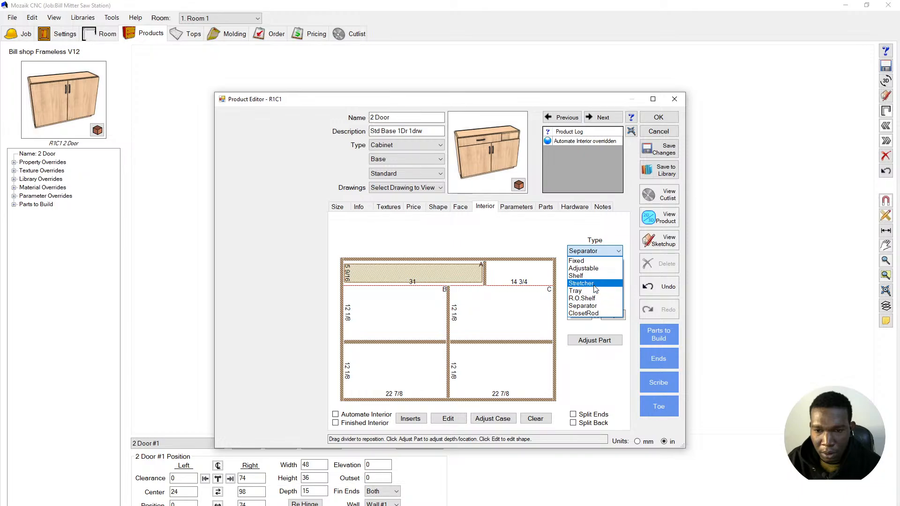
left_click(591, 261)
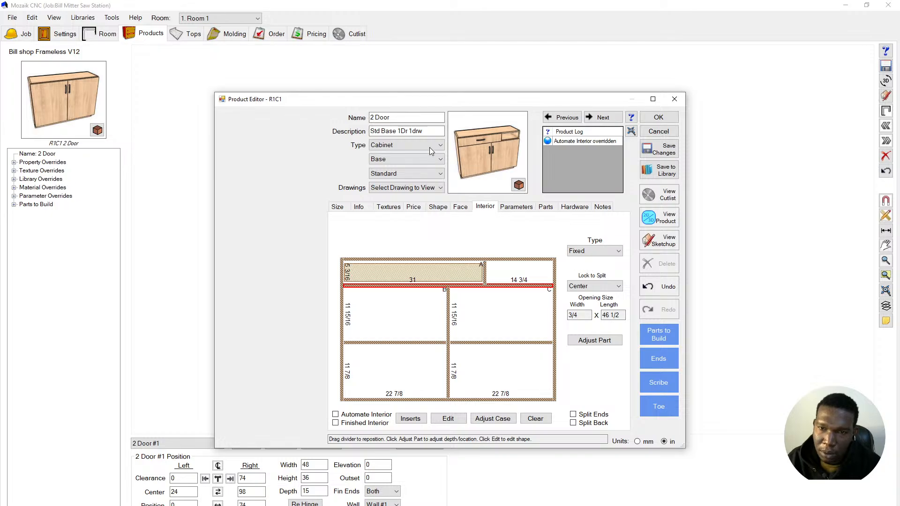
left_click(505, 235)
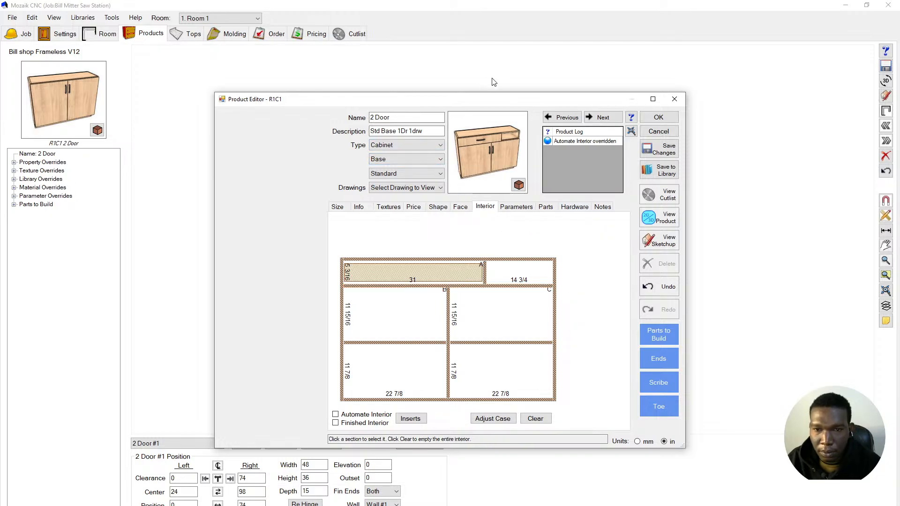
left_click(658, 117)
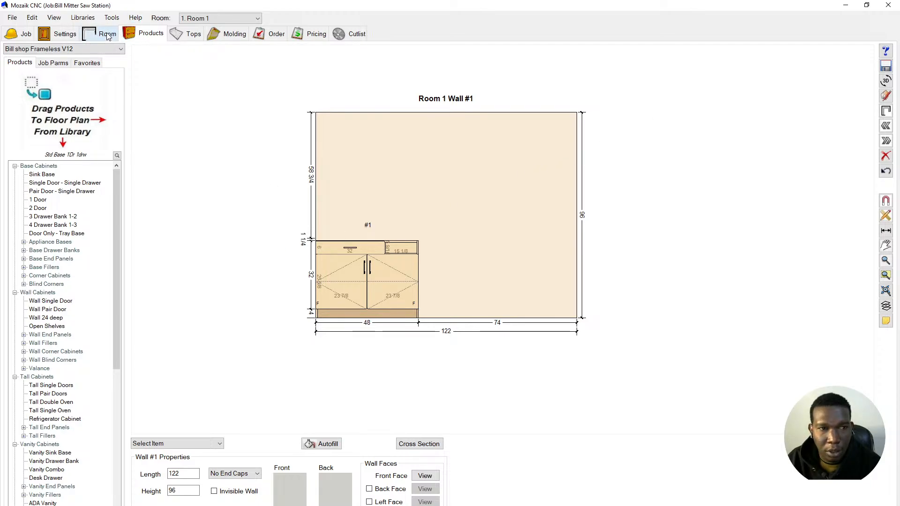
- Review the Drawer/Tray Boxes and Door/Drawer Fronts job settings, including base handle choices
left_click(71, 36)
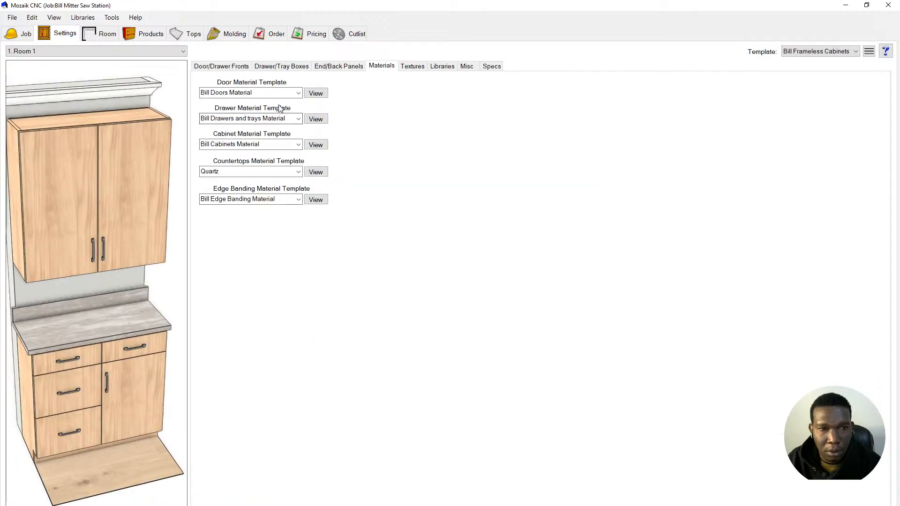
left_click(292, 69)
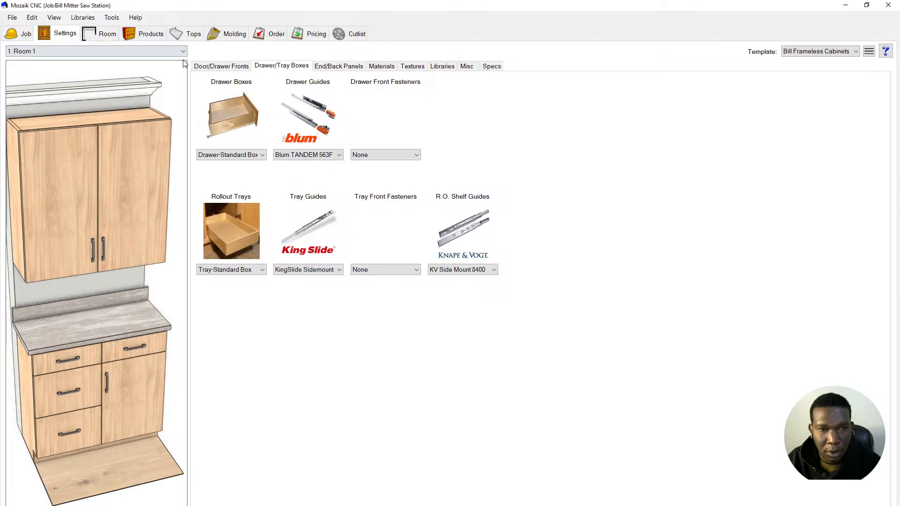
left_click(198, 69)
left_click(228, 285)
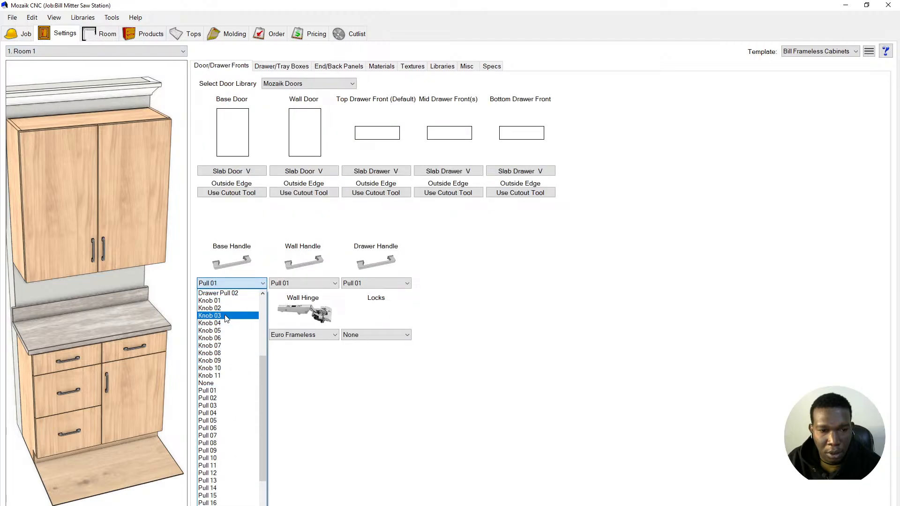
- Set base, wall and drawer handles to Knob 01, then view the Drawer/Tray Boxes settings
left_click(222, 296)
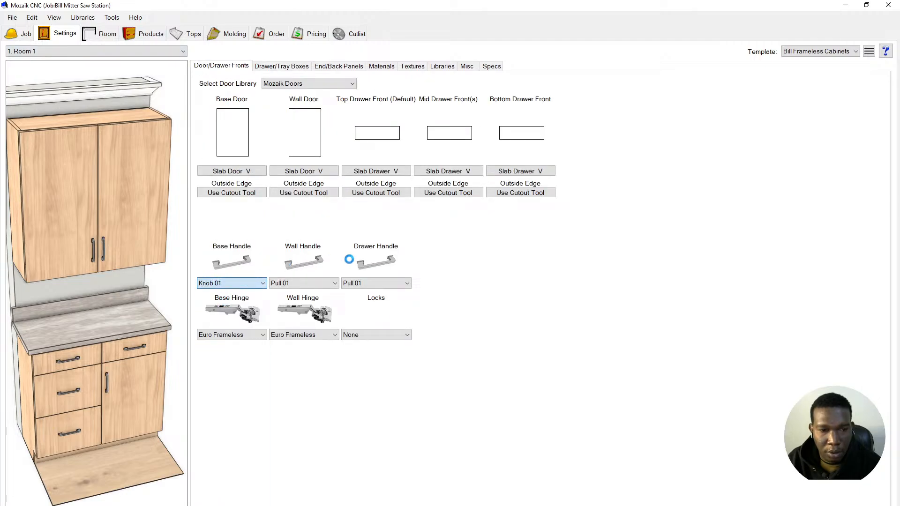
left_click(331, 283)
scroll(311, 311, "up", 3)
left_click(308, 320)
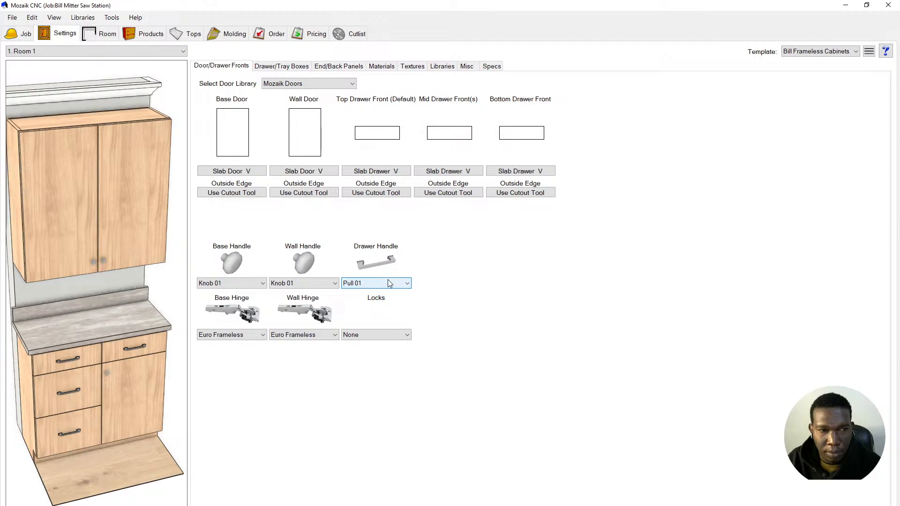
left_click(387, 282)
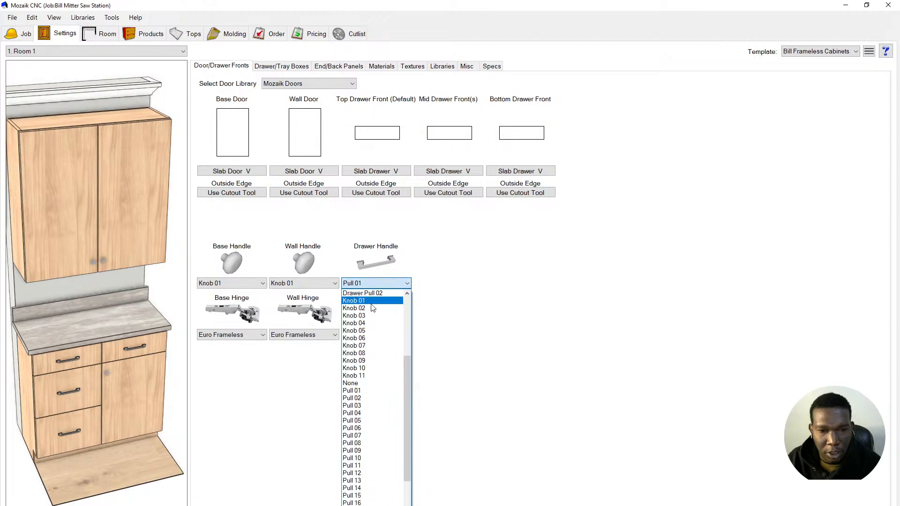
left_click(370, 300)
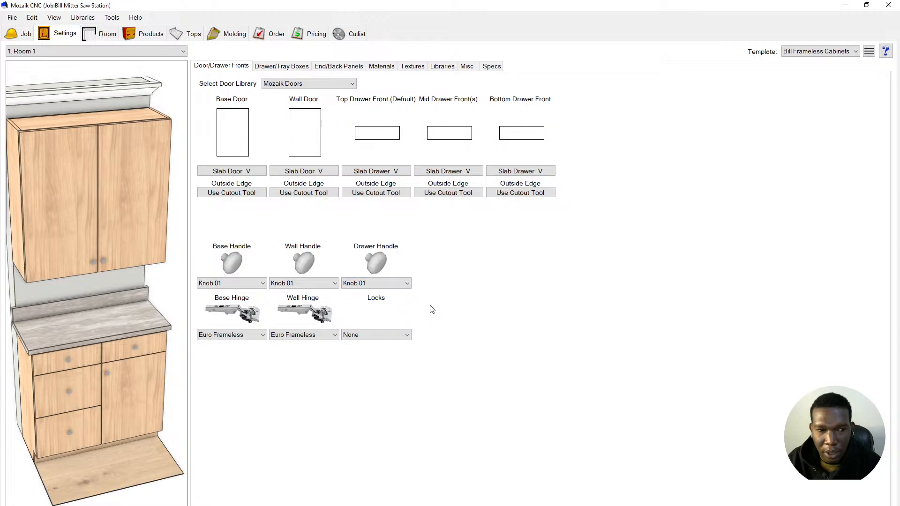
left_click(300, 66)
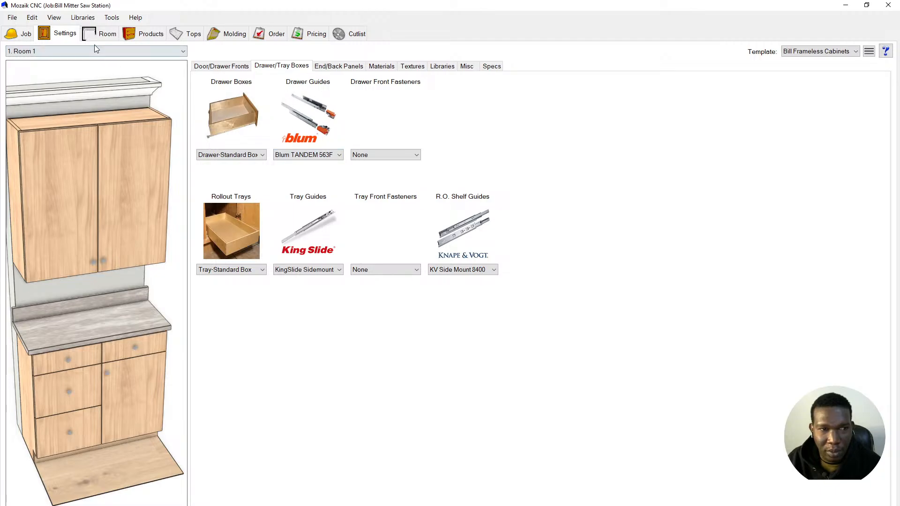
- Inspect the Drawer Boxes library and close it
left_click(82, 17)
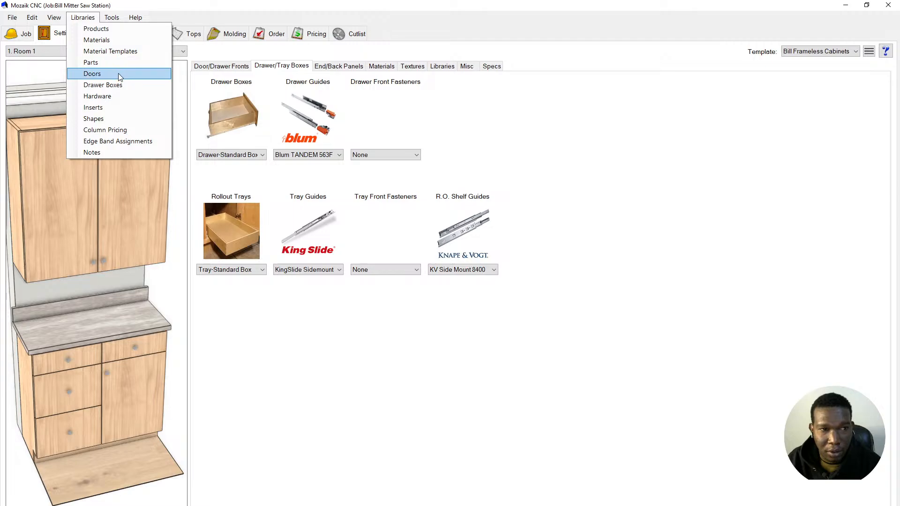
left_click(133, 84)
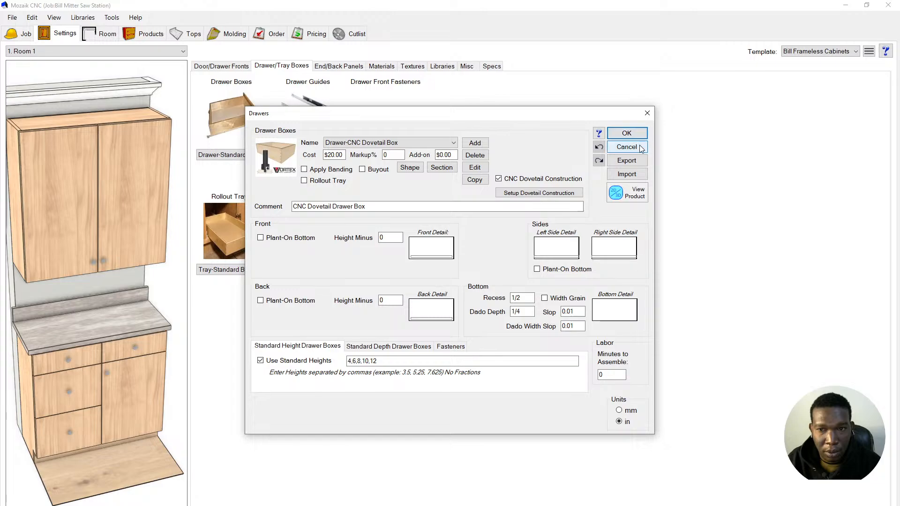
left_click(626, 134)
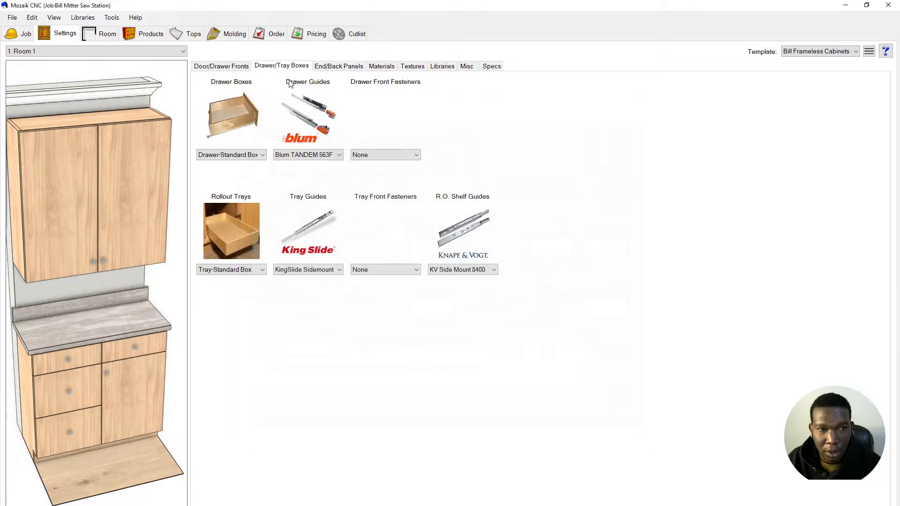
- Inspect hinges and drawer guides in the Hardware library in millimetres, then return to Products
left_click(89, 19)
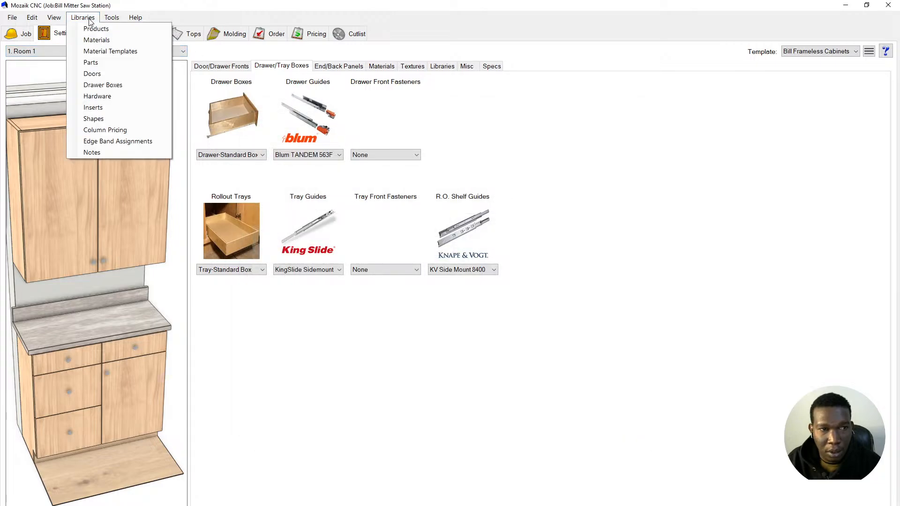
left_click(137, 96)
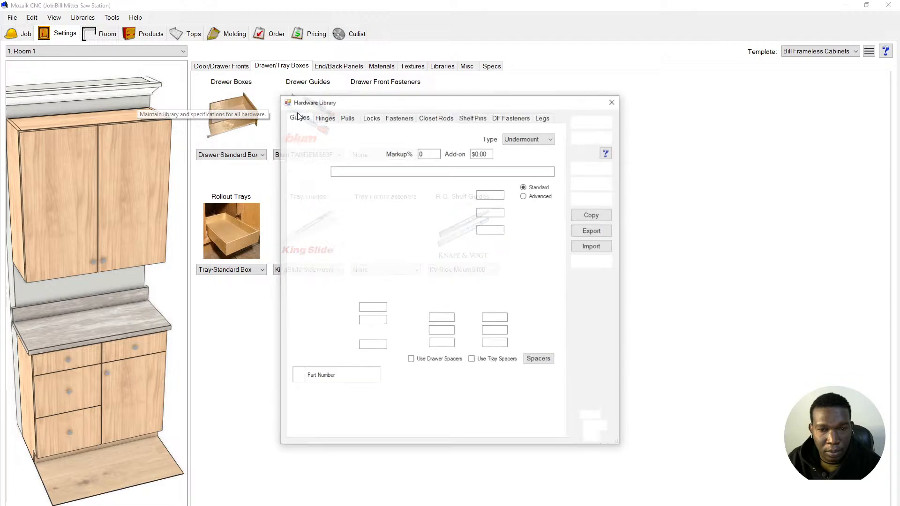
left_click(331, 121)
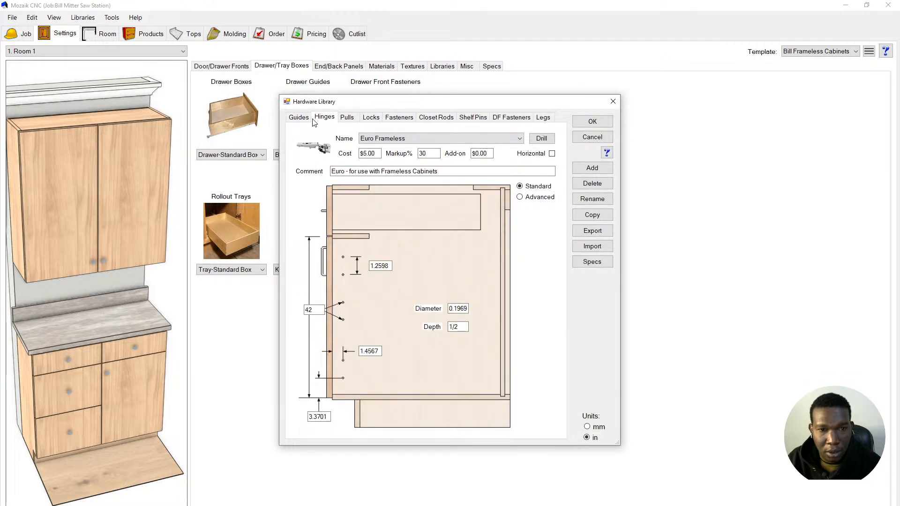
left_click(309, 119)
left_click_drag(394, 105, 593, 128)
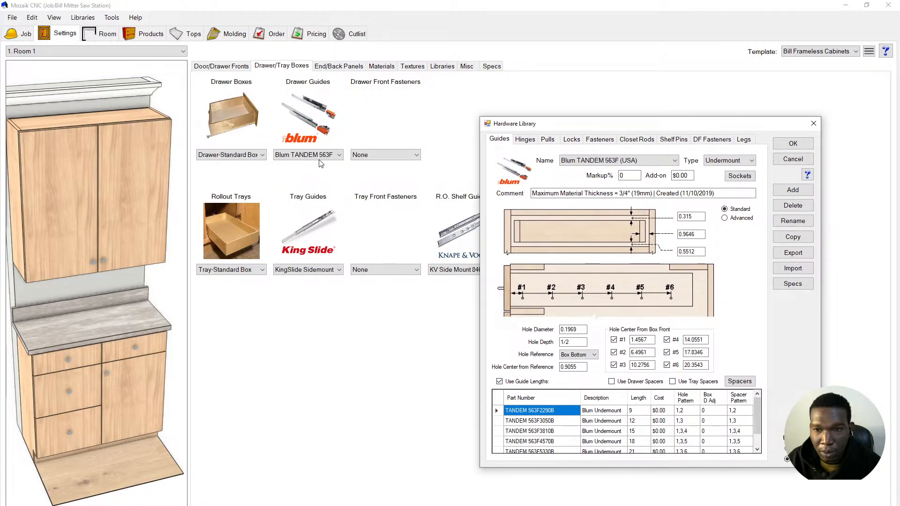
left_click(788, 449)
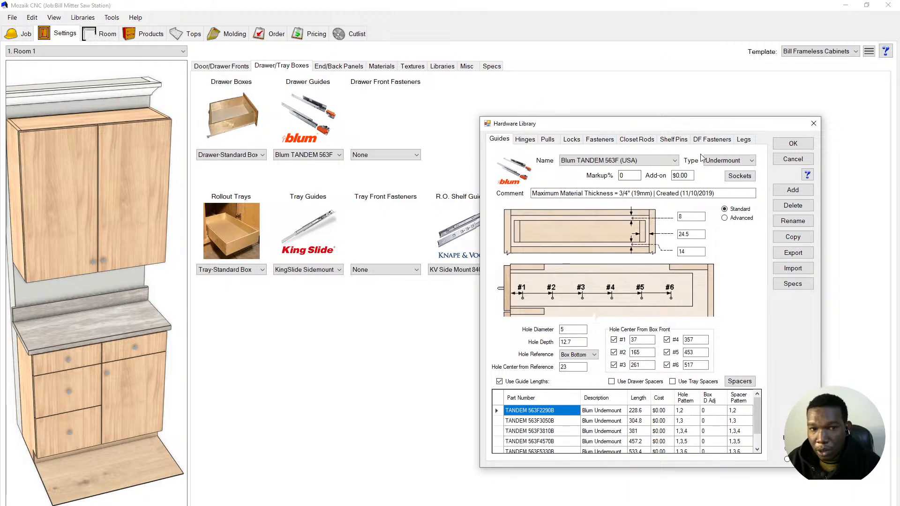
left_click(792, 159)
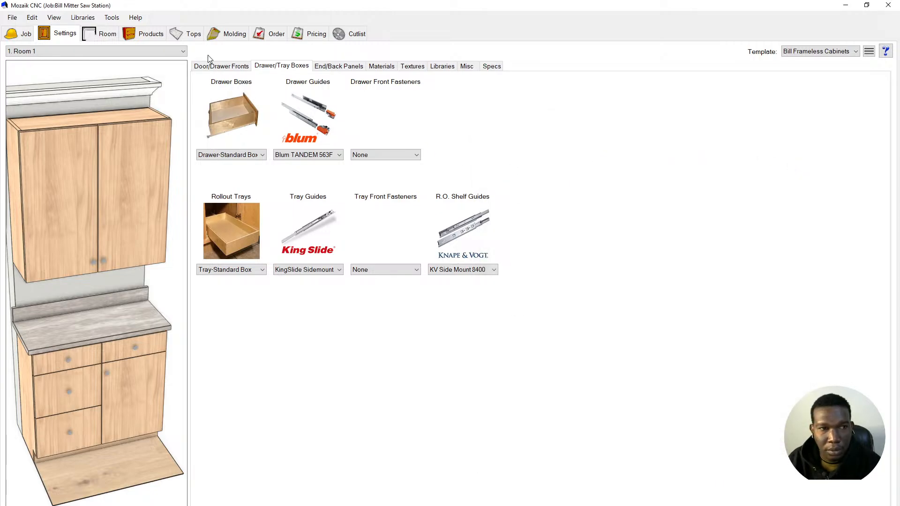
left_click(139, 35)
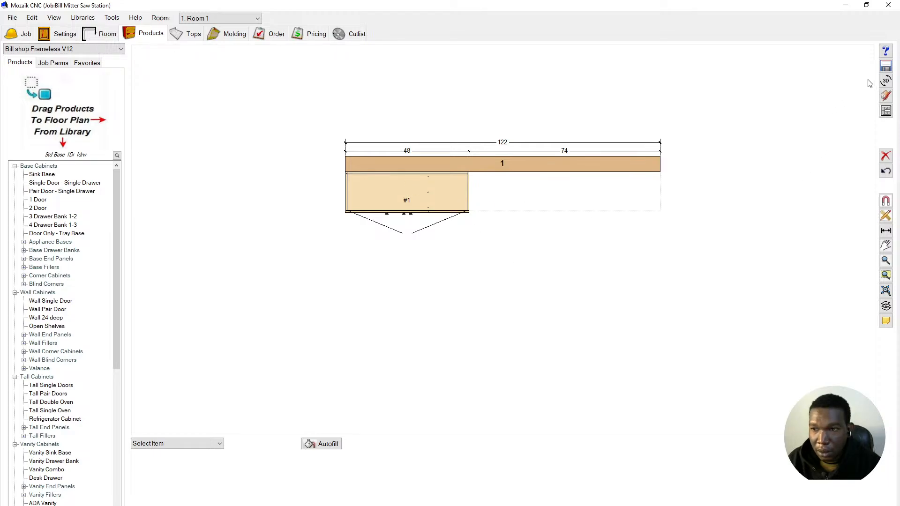
left_click(885, 81)
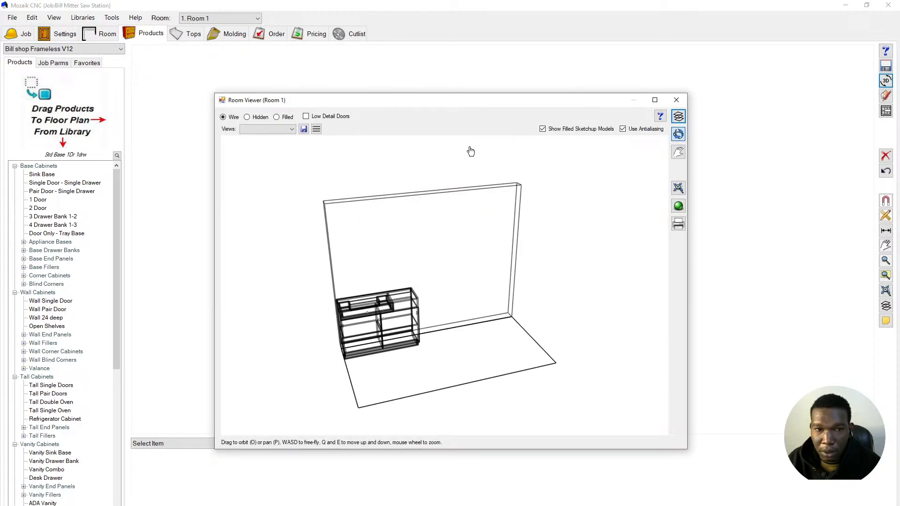
left_click(286, 117)
left_click_drag(406, 245, 388, 227)
scroll(459, 353, "up", 5)
left_click_drag(449, 383, 452, 359)
scroll(367, 285, "down", 5)
scroll(443, 369, "up", 4)
scroll(402, 280, "down", 4)
scroll(402, 278, "down", 4)
left_click_drag(404, 273, 443, 339)
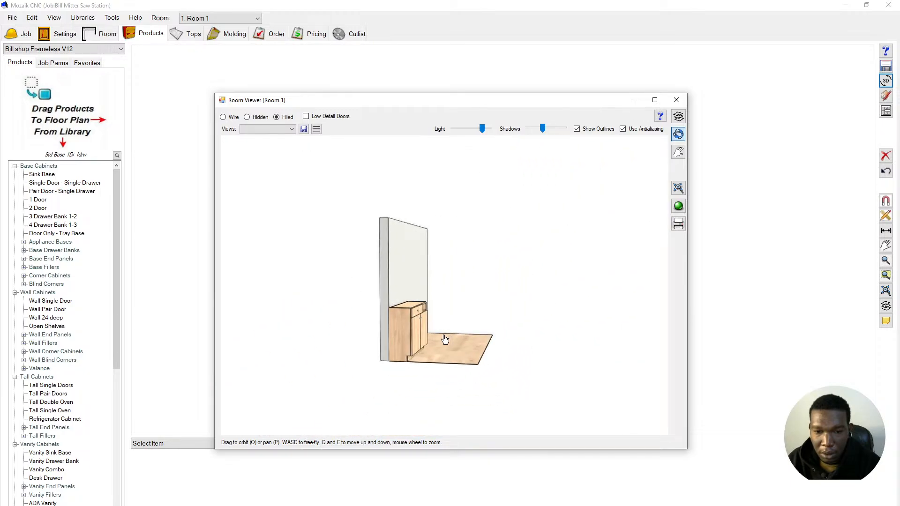
scroll(407, 362, "up", 5)
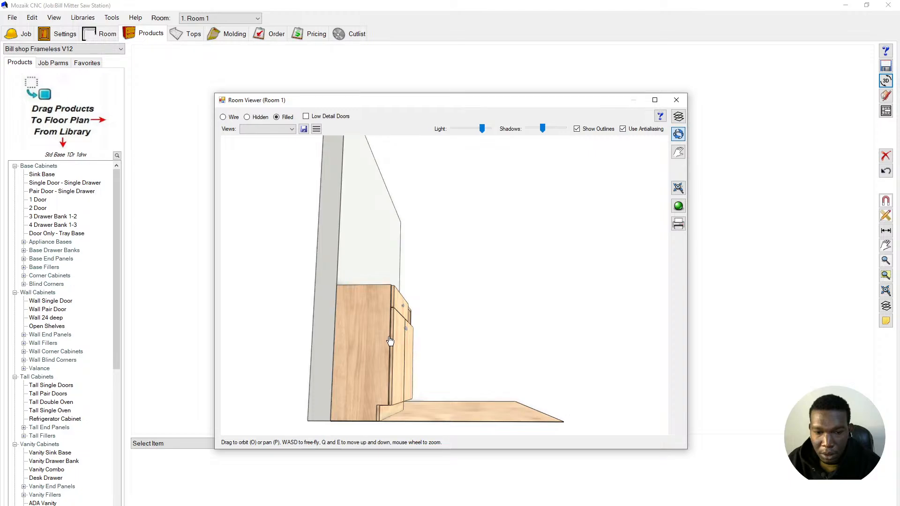
scroll(391, 340, "up", 2)
scroll(391, 342, "up", 2)
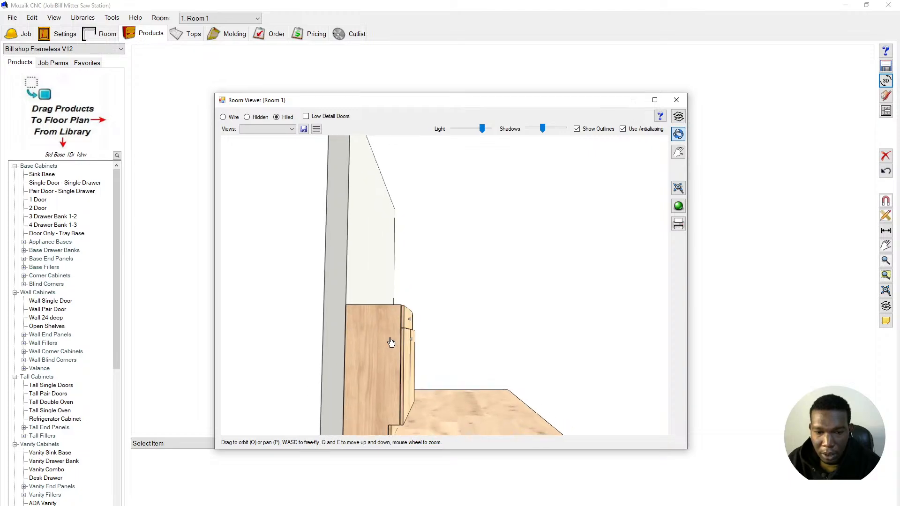
scroll(391, 342, "down", 8)
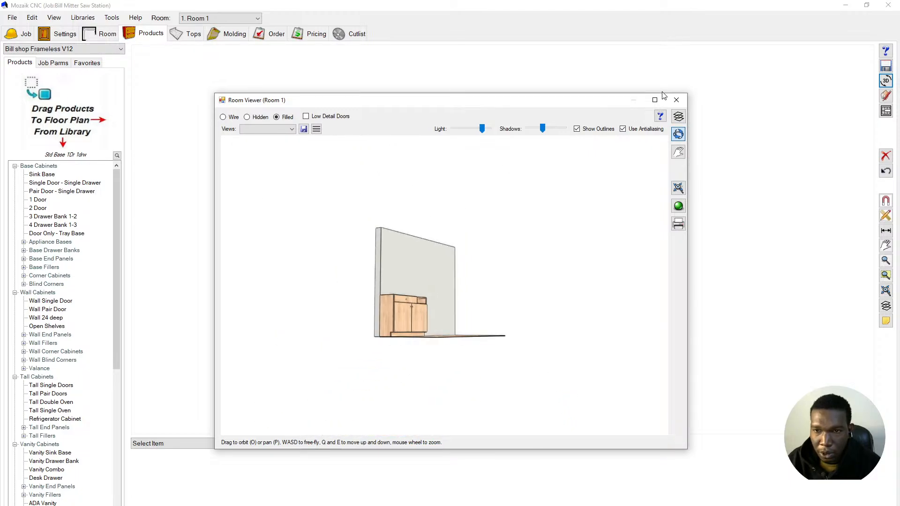
left_click(675, 99)
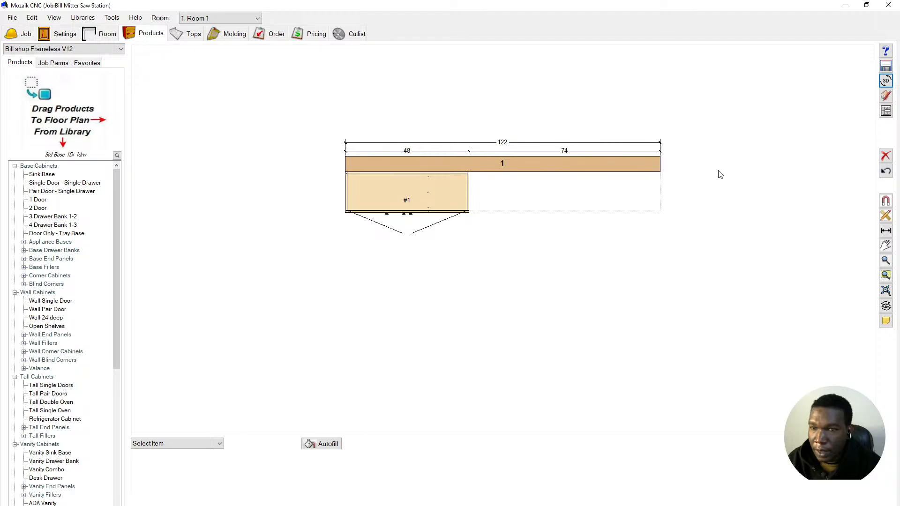
- Copy cabinet #1 and paste the copy onto the floor plan
left_click(423, 195)
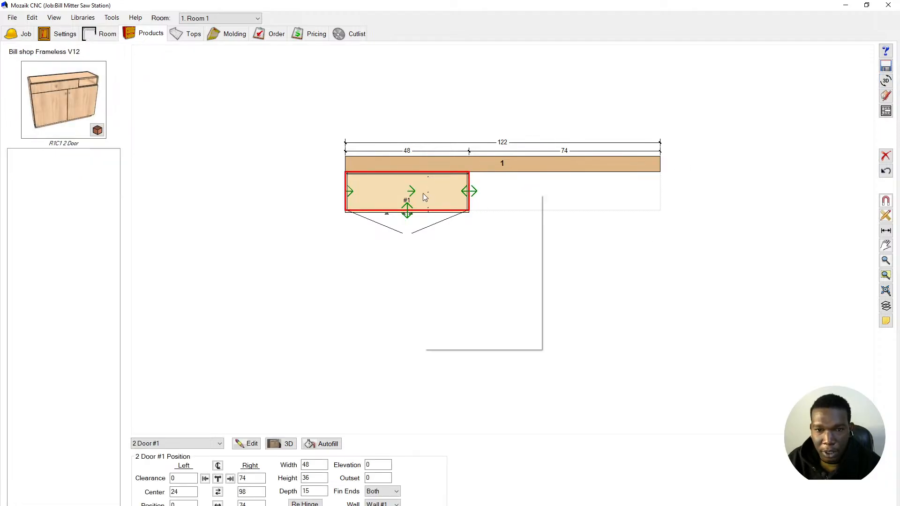
right_click(423, 193)
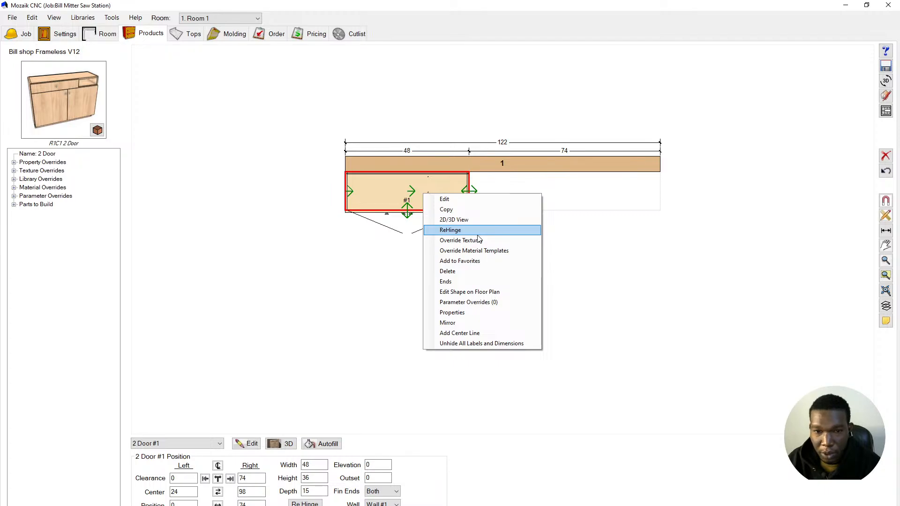
left_click(600, 305)
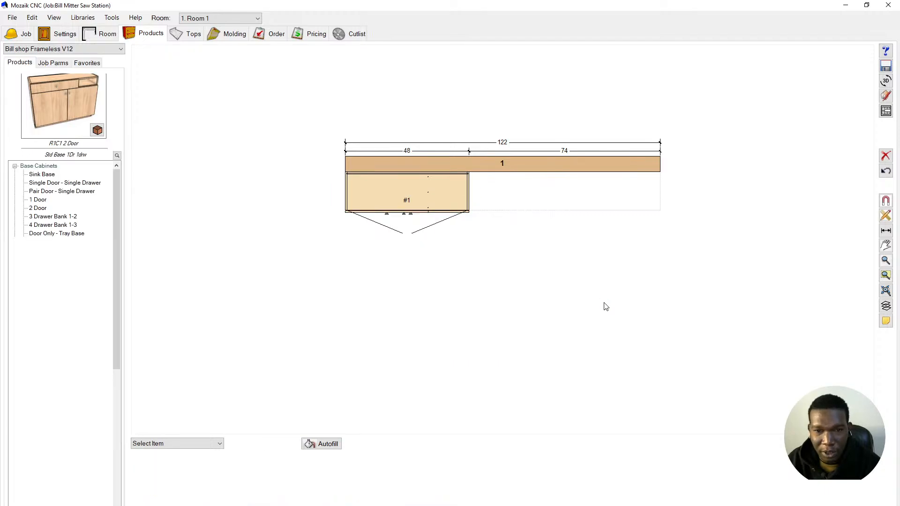
left_click(425, 193)
right_click(426, 193)
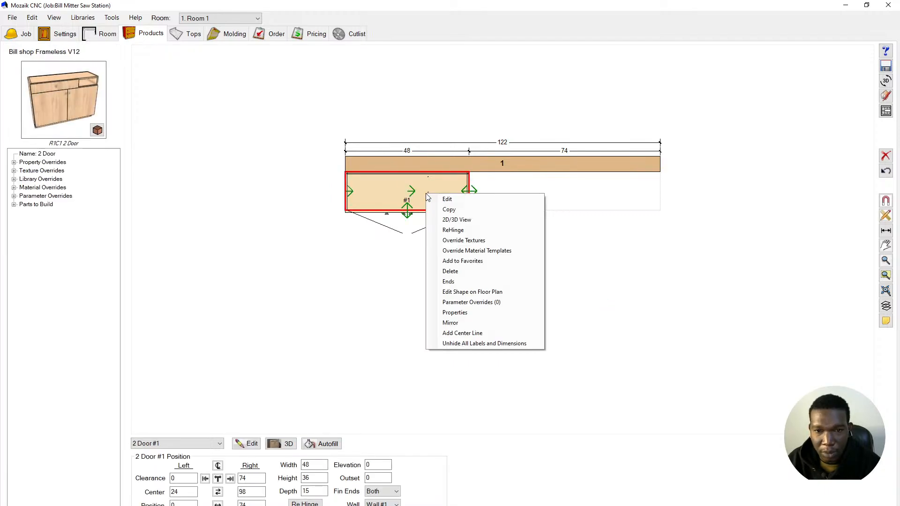
left_click(478, 209)
left_click(565, 199)
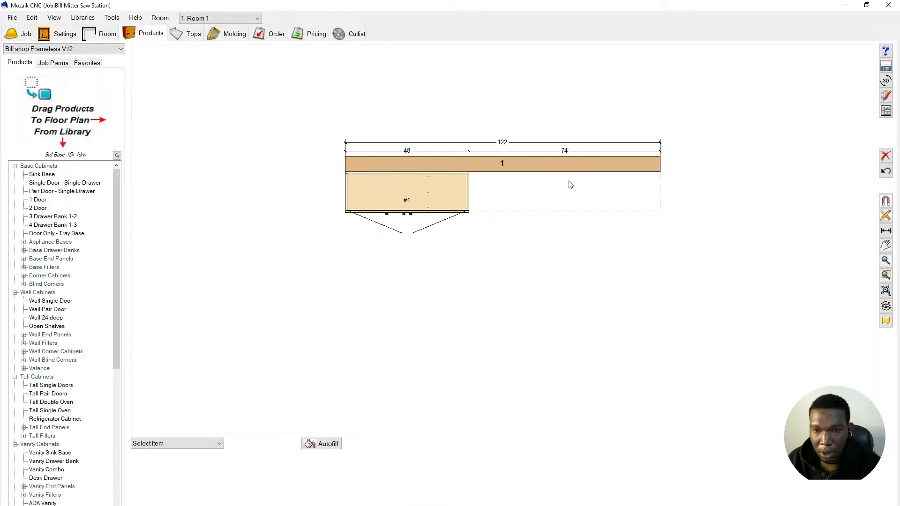
right_click(588, 193)
left_click(607, 203)
- Place cabinet #2 flush at the wall's right end, 26 from #1, and view the elevation
left_click_drag(534, 193, 621, 194)
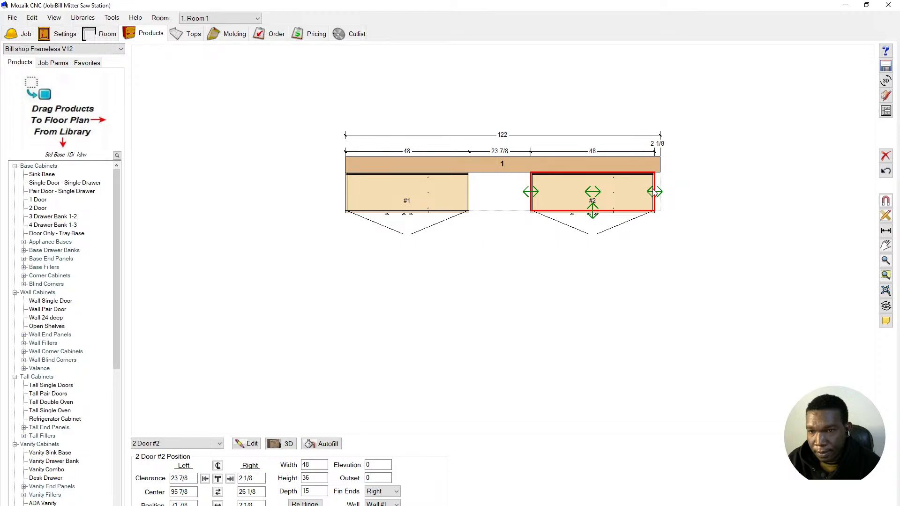
left_click(230, 479)
left_click(436, 343)
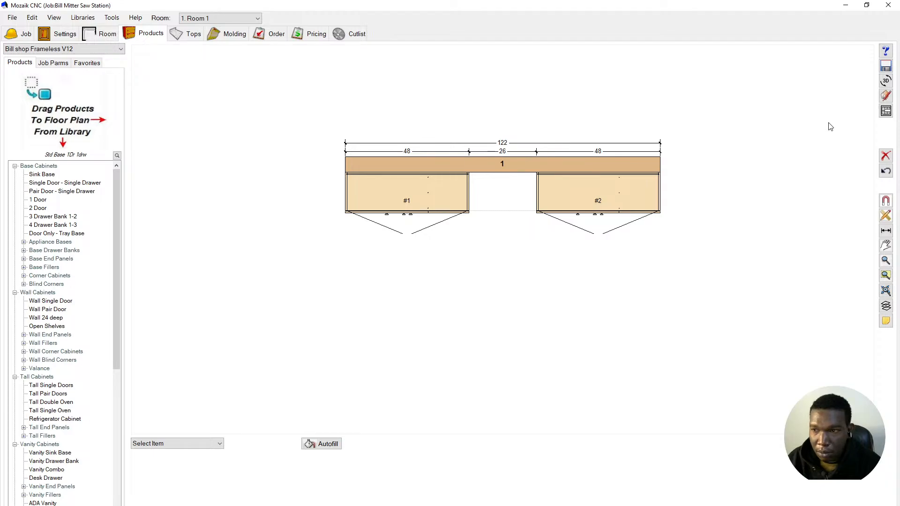
left_click(891, 116)
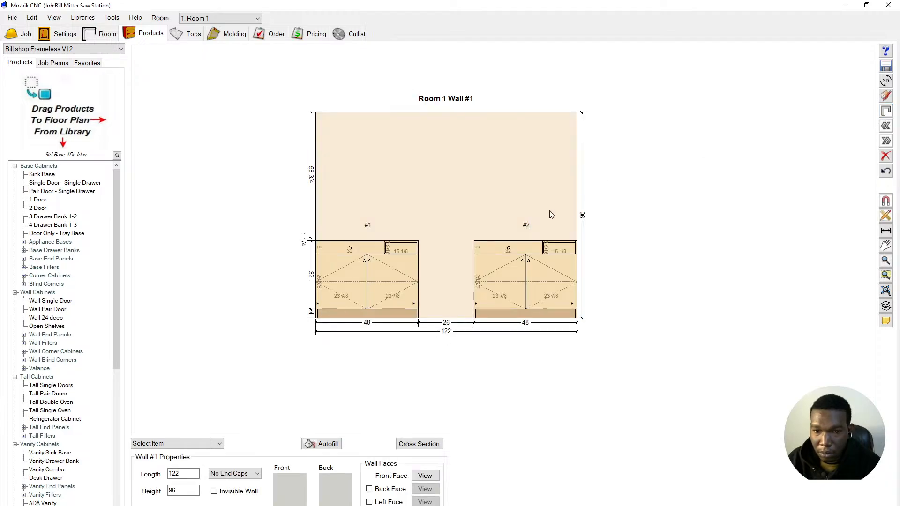
- ReHinge cabinet #2, check texture overrides without changes, and restore centre hinges
scroll(447, 298, "up", 2)
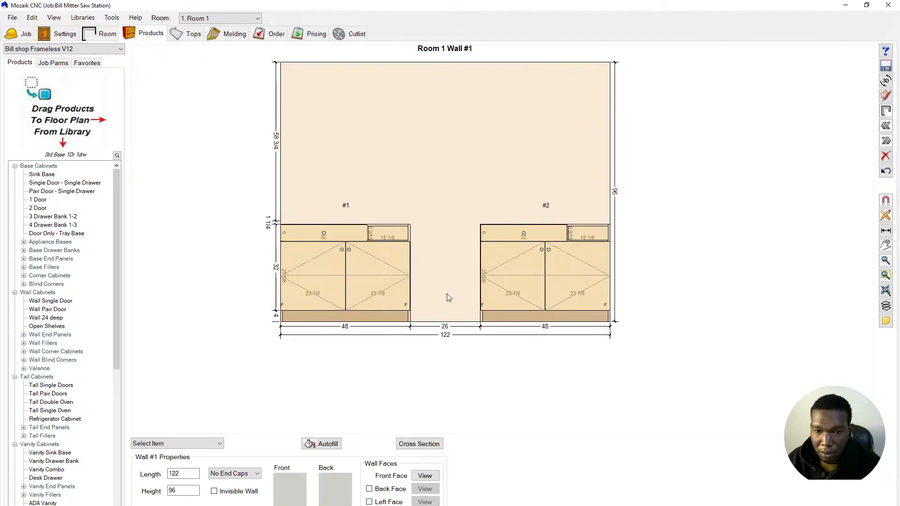
scroll(505, 269, "down", 1)
scroll(503, 270, "up", 1)
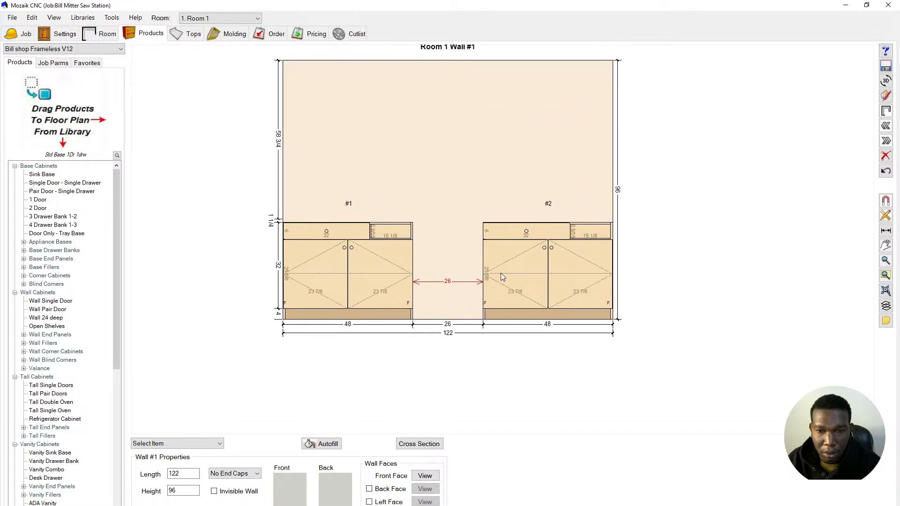
left_click(507, 266)
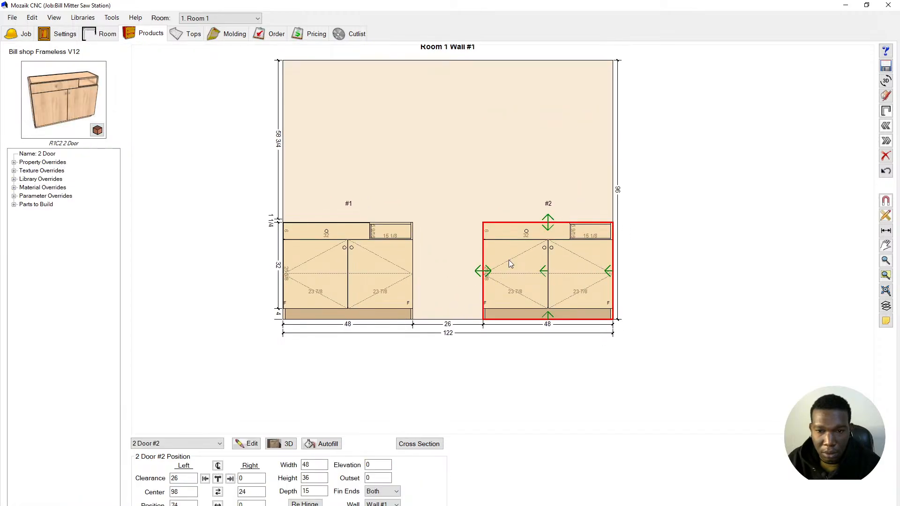
right_click(507, 260)
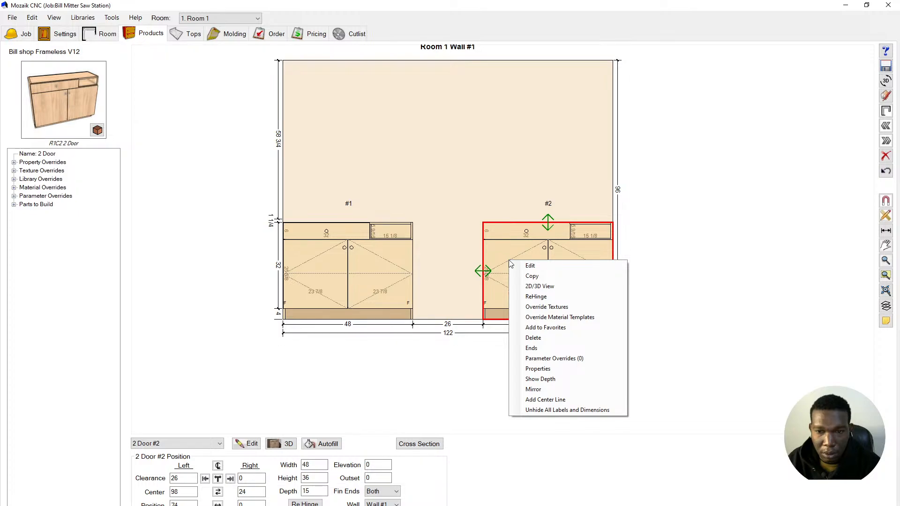
left_click(536, 297)
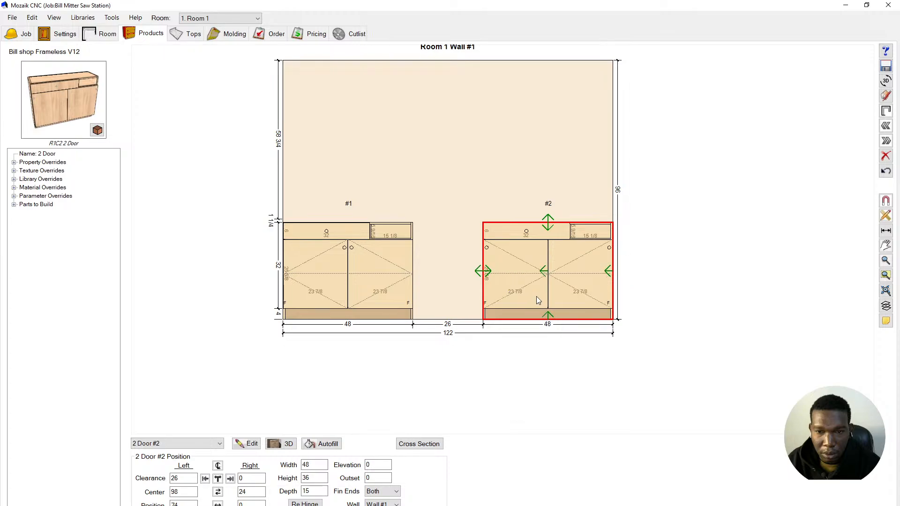
right_click(533, 294)
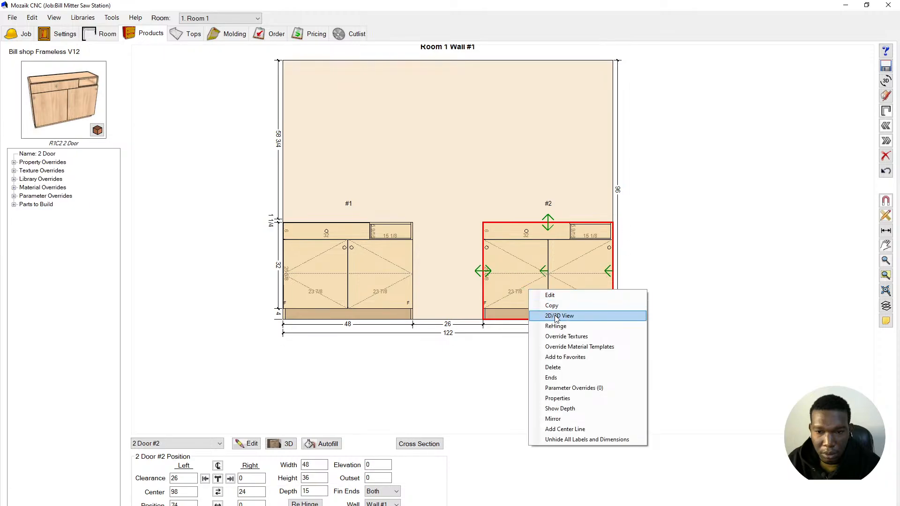
left_click(562, 338)
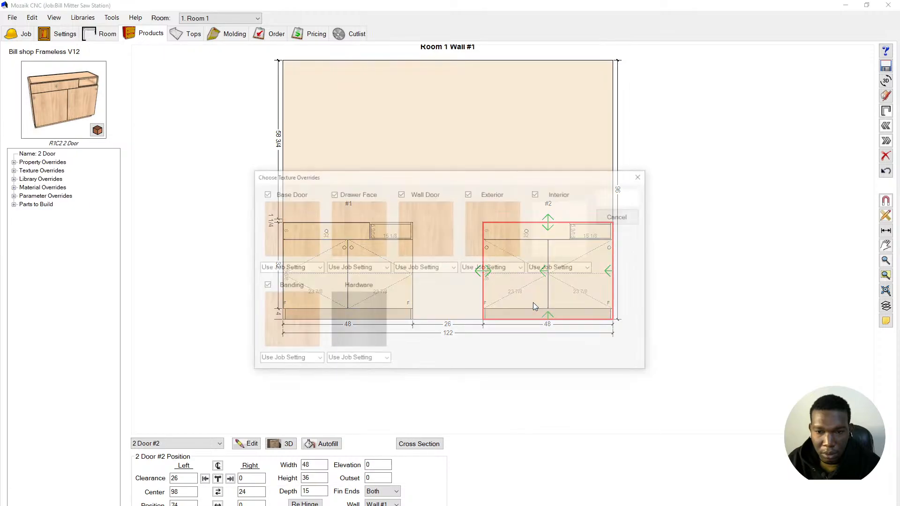
left_click(623, 217)
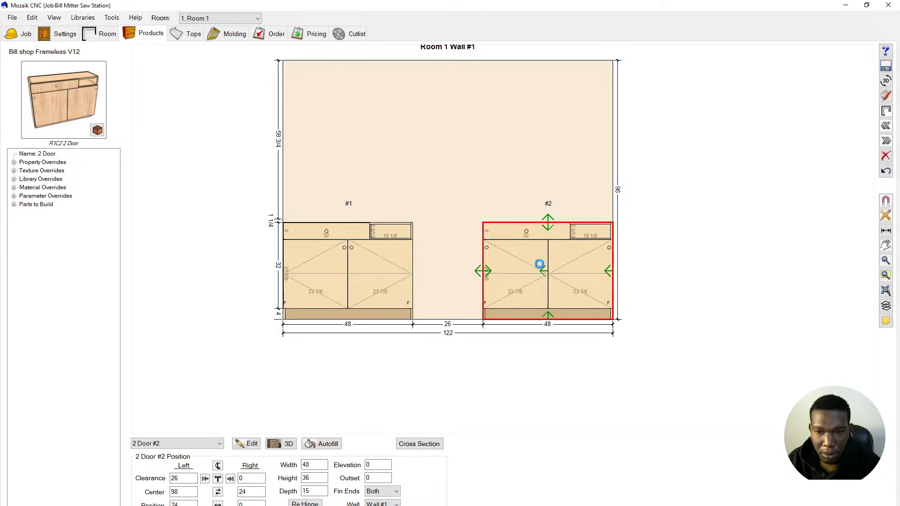
right_click(539, 264)
left_click(569, 292)
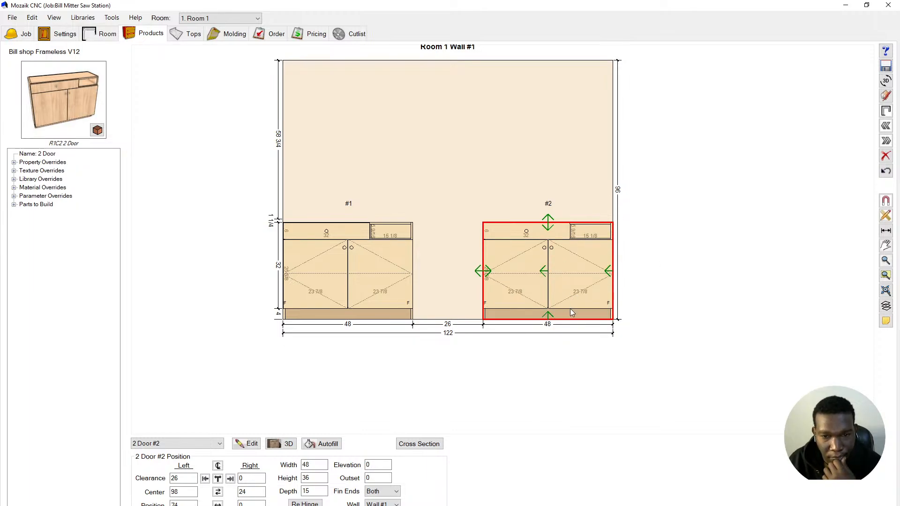
- Make cabinet #2's top-right face section a drawer with width 32
double_click(530, 241)
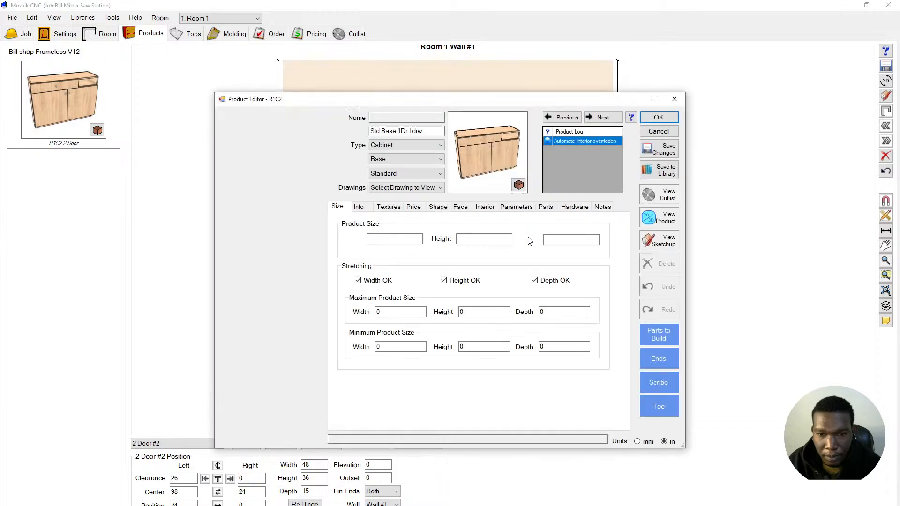
left_click(460, 207)
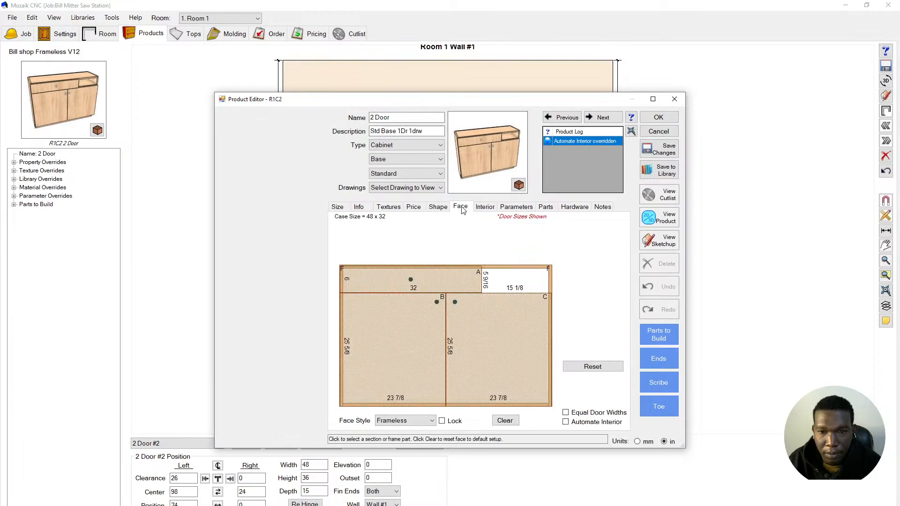
left_click(499, 283)
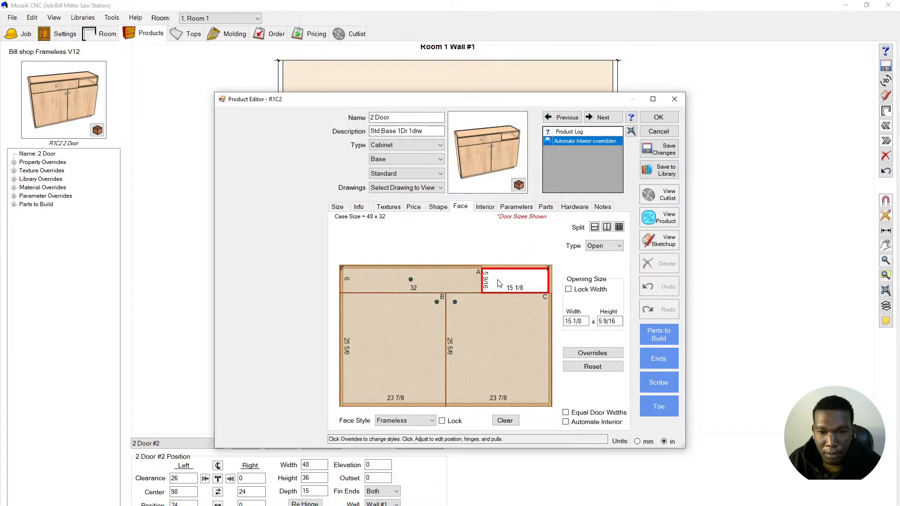
left_click(605, 245)
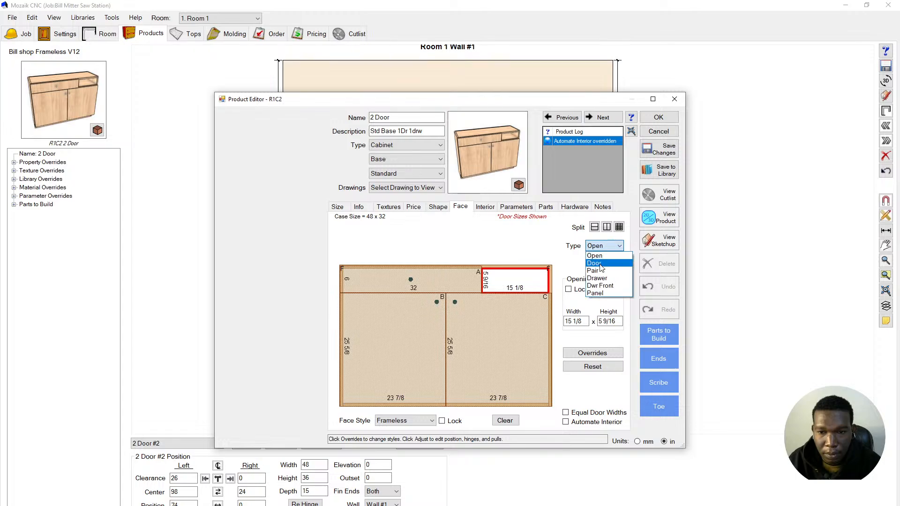
left_click(600, 273)
left_click(452, 284)
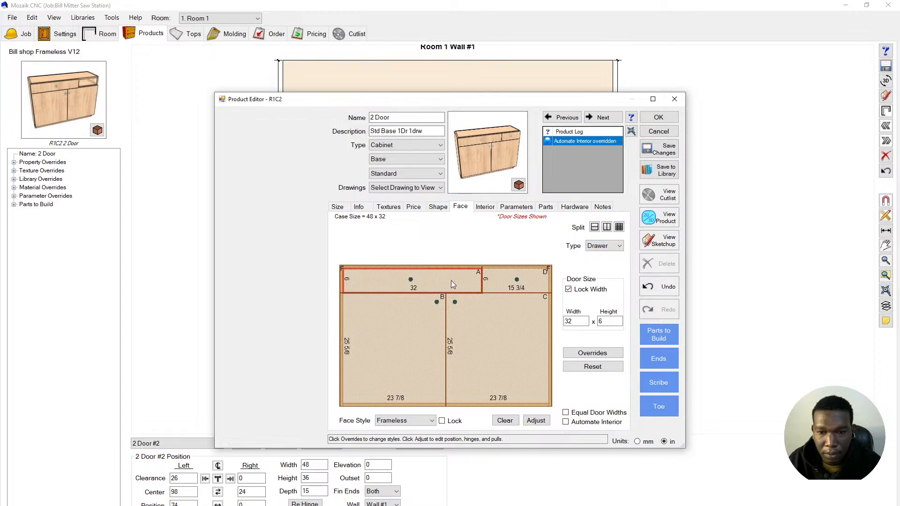
left_click(487, 284)
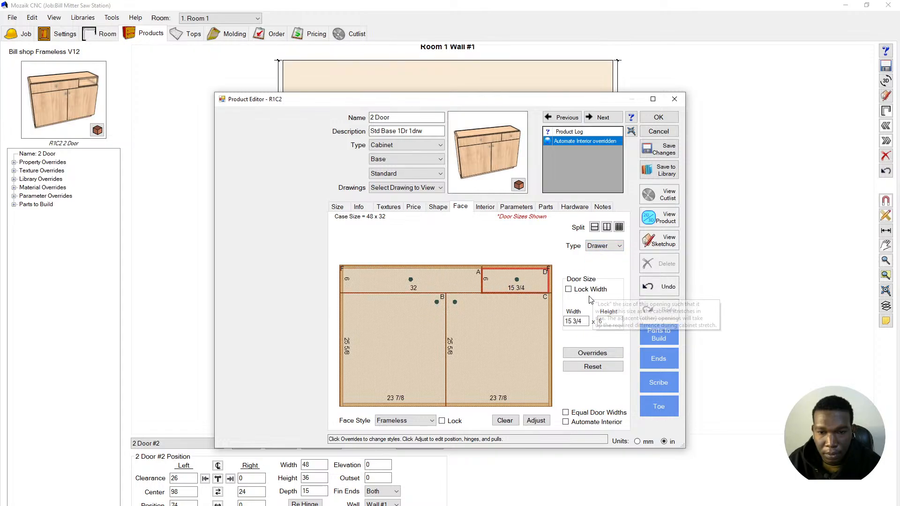
left_click_drag(582, 321, 562, 322)
type("32")
key("Return")
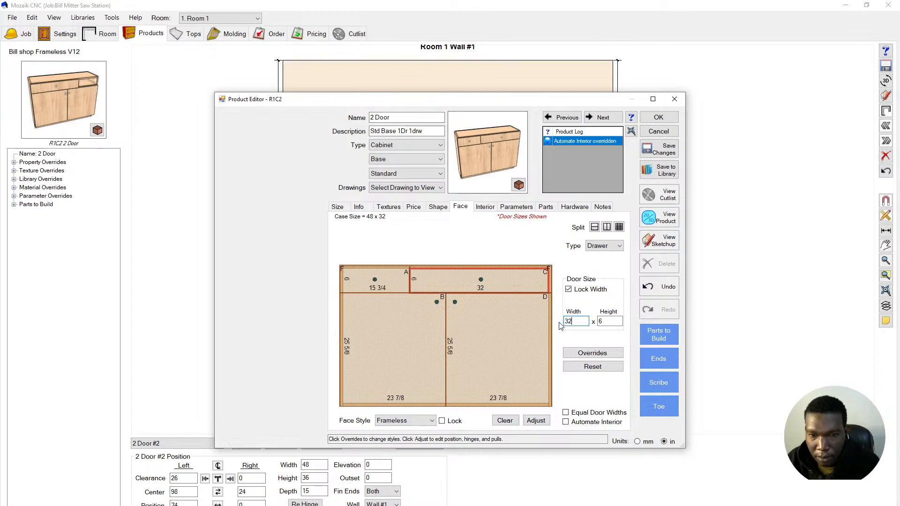
- Turn the top-left section into an Open space and apply the face changes
left_click(389, 287)
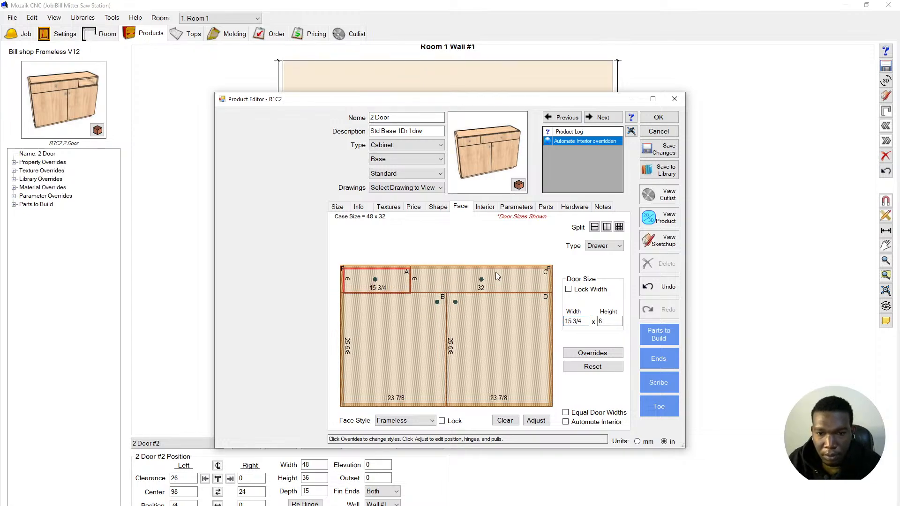
left_click(599, 248)
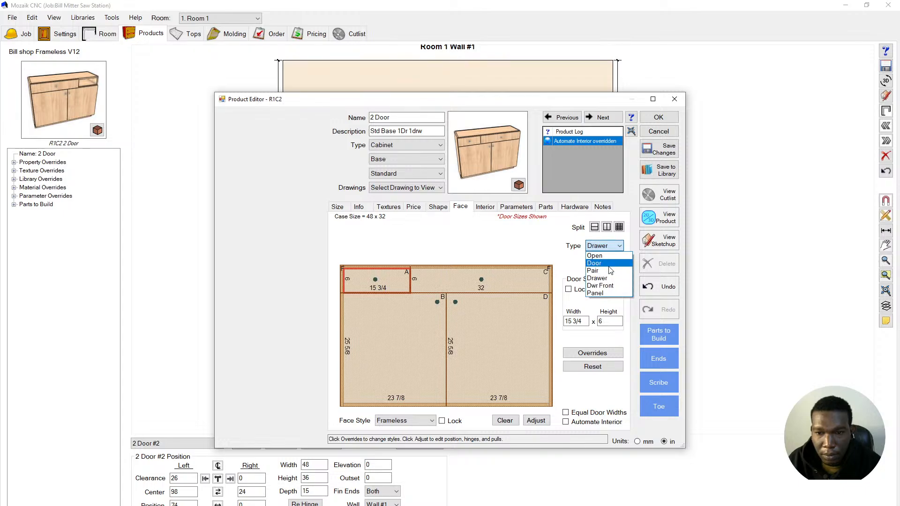
left_click(611, 256)
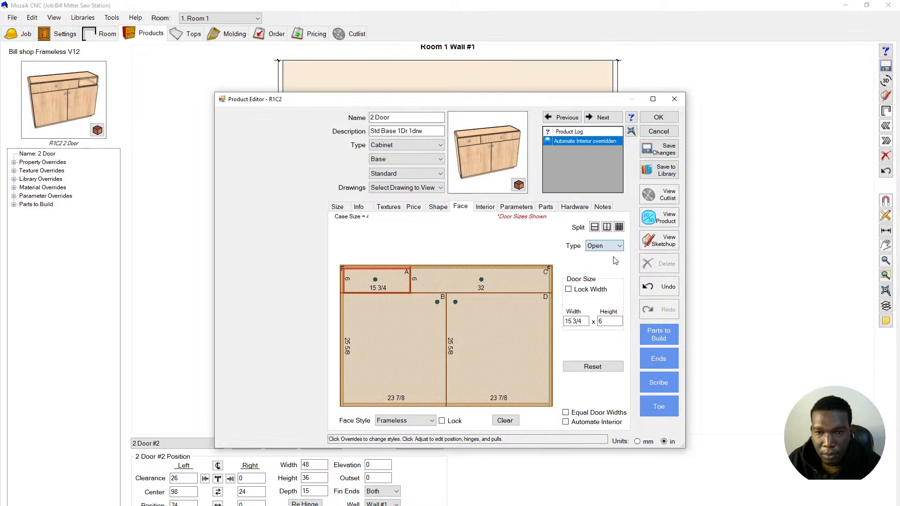
left_click(659, 118)
left_click(552, 143)
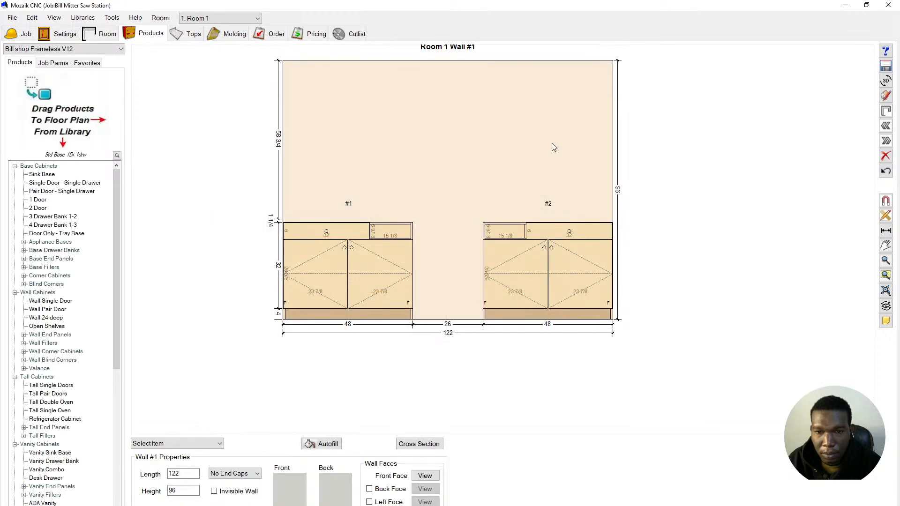
- Add a dimension marking the 26 gap between cabinets #1 and #2 on Wall #1
scroll(397, 242, "up", 1)
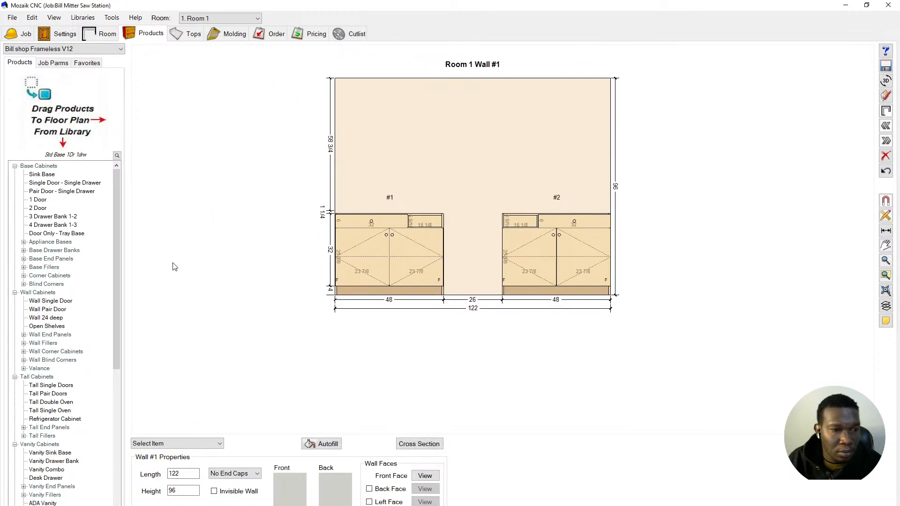
scroll(61, 311, "down", 4)
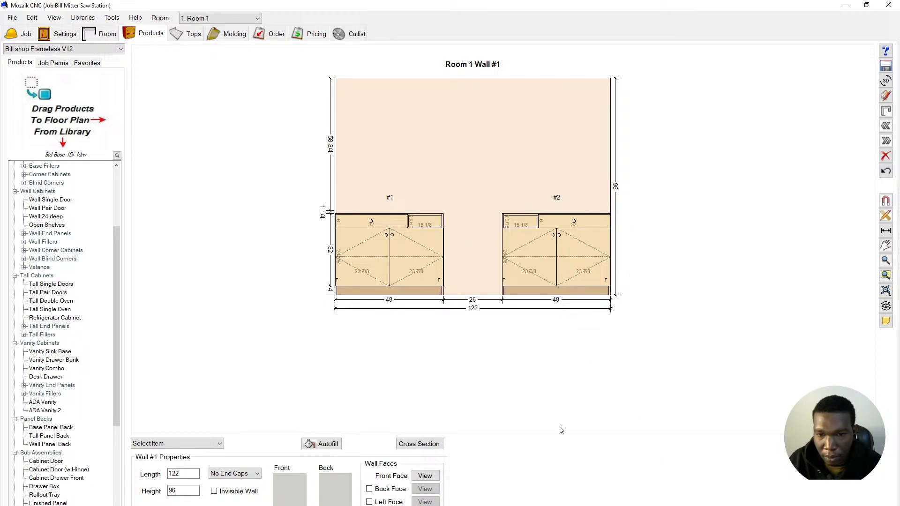
scroll(466, 265, "up", 3)
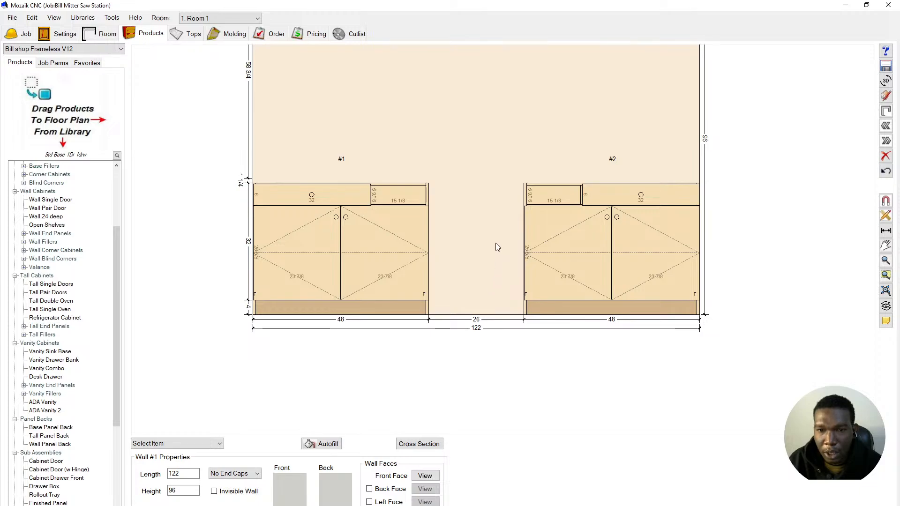
scroll(489, 246, "down", 2)
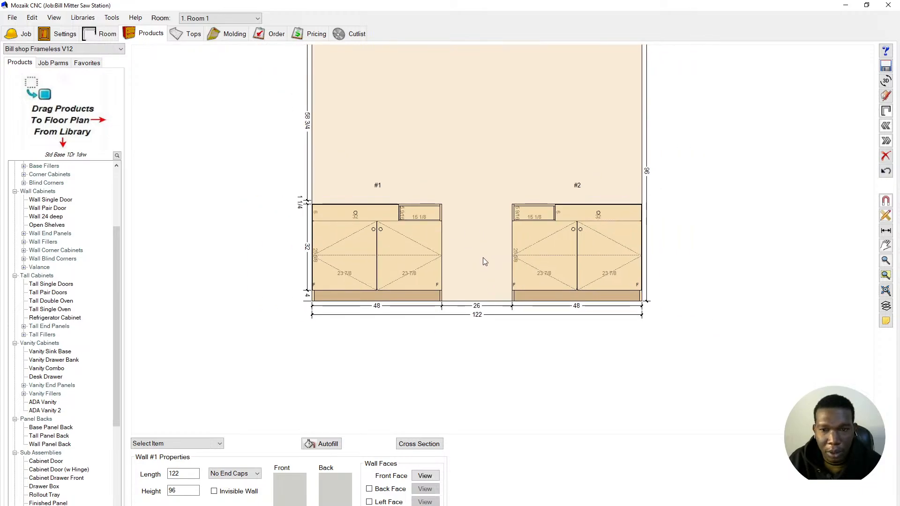
scroll(474, 254, "down", 1)
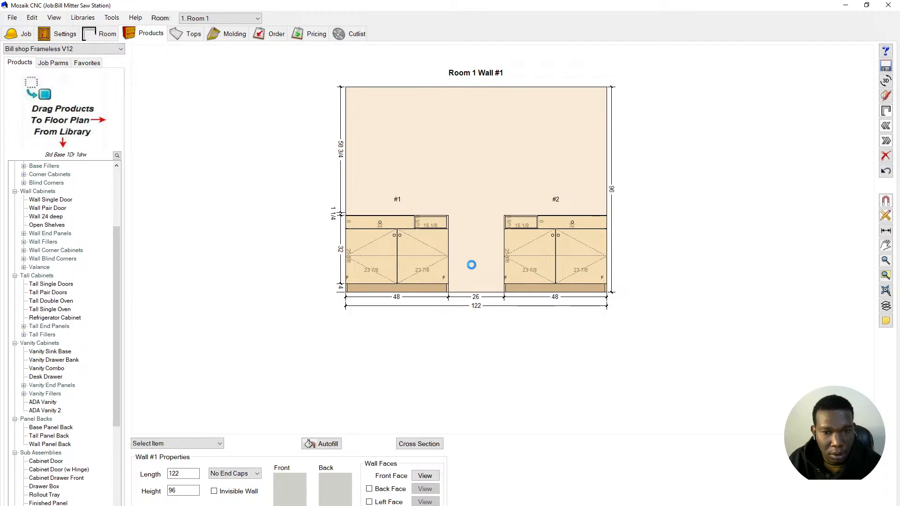
left_click_drag(460, 263, 465, 248)
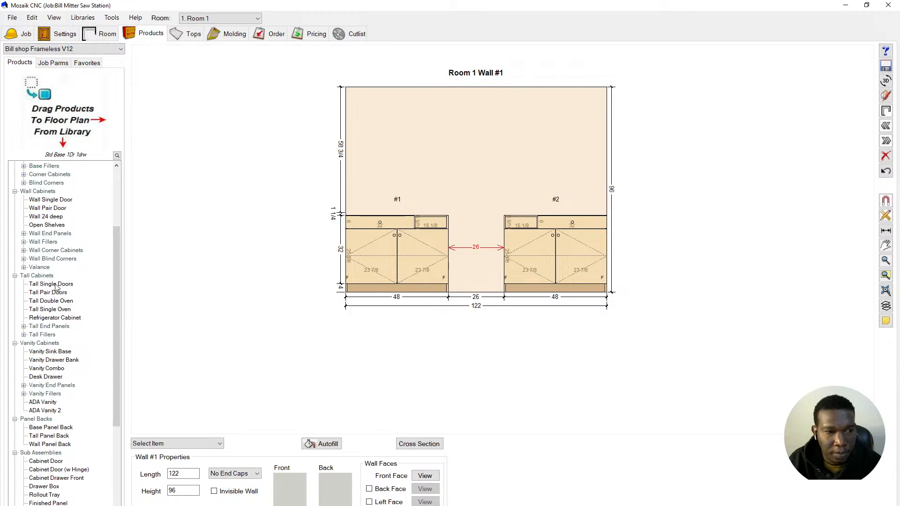
scroll(59, 274, "up", 4)
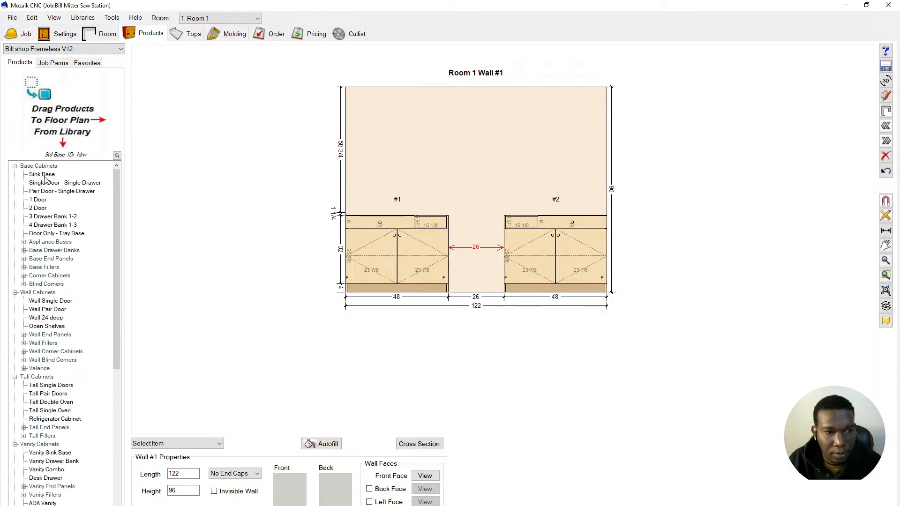
- Place a 1 Door base cabinet in the gap between the two cabinets and set its height to 30
left_click(37, 199)
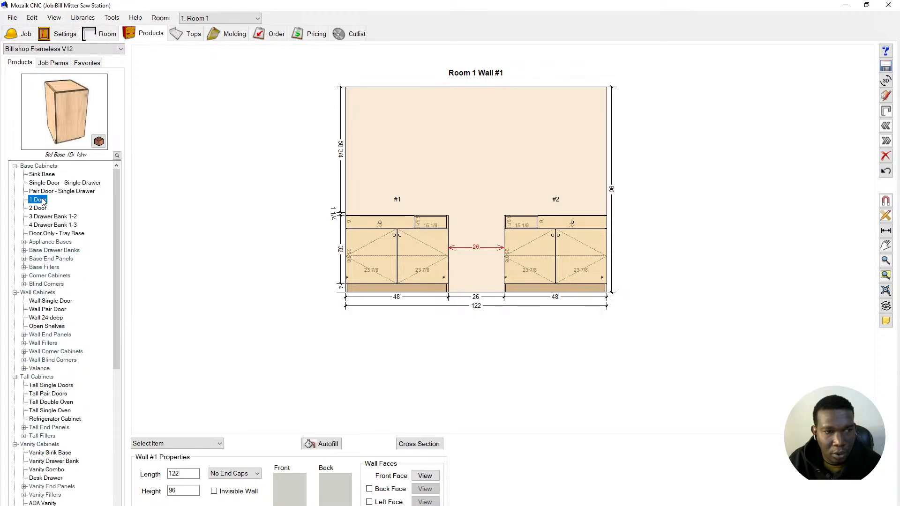
left_click_drag(43, 201, 462, 260)
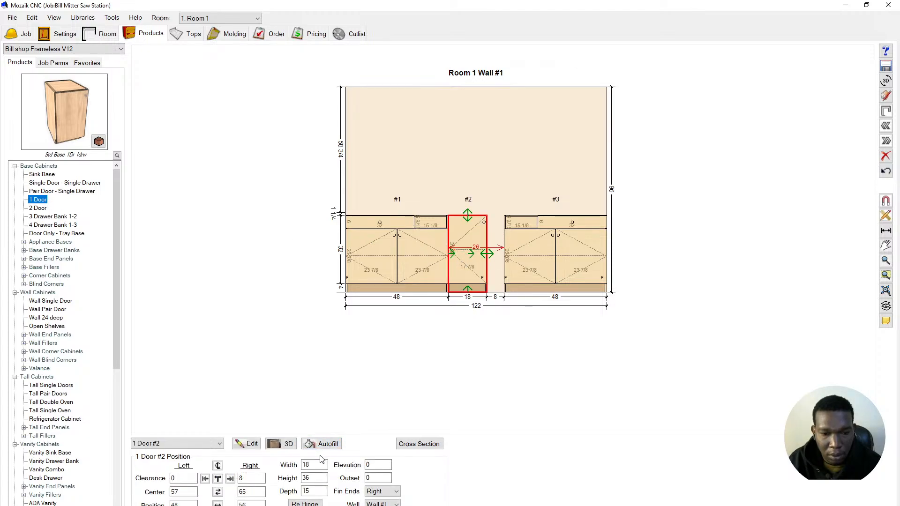
double_click(307, 478)
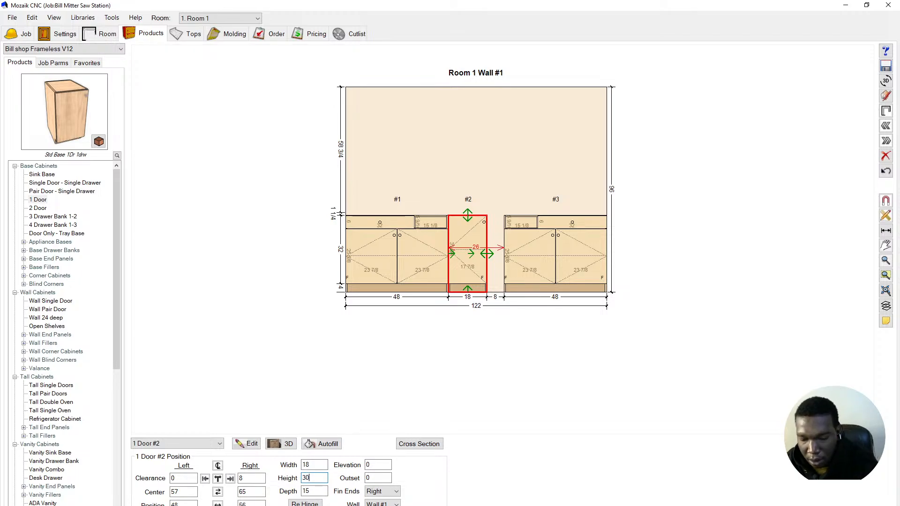
type("30")
key("Return")
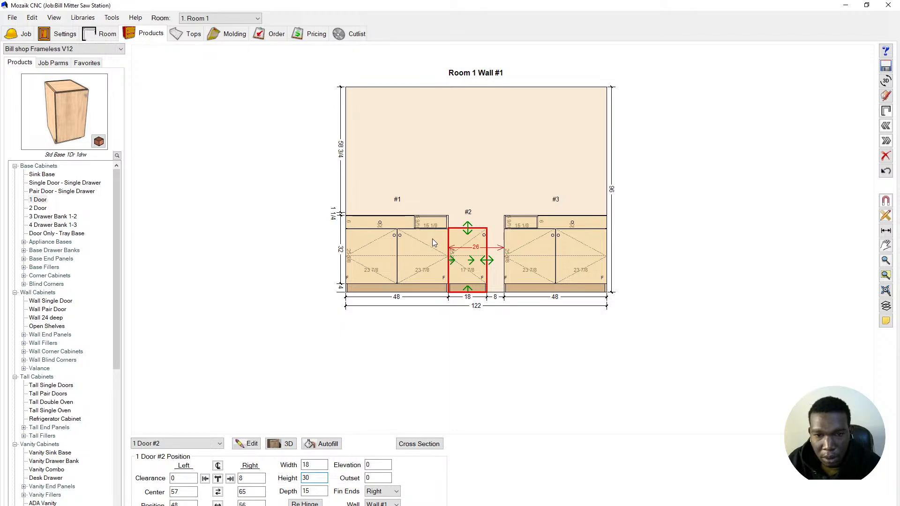
- Widen the new cabinet to 26 so it fills the gap between the 48-inch cabinets
scroll(489, 241, "up", 3)
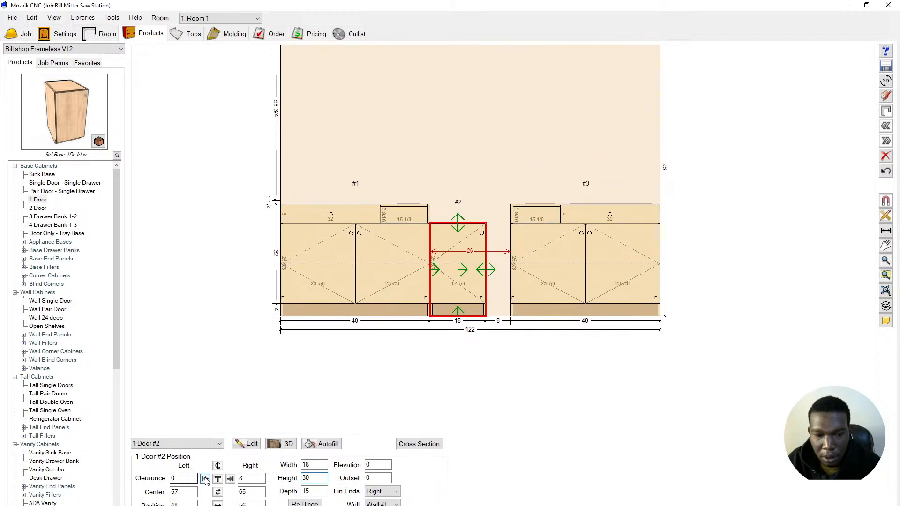
left_click(217, 491)
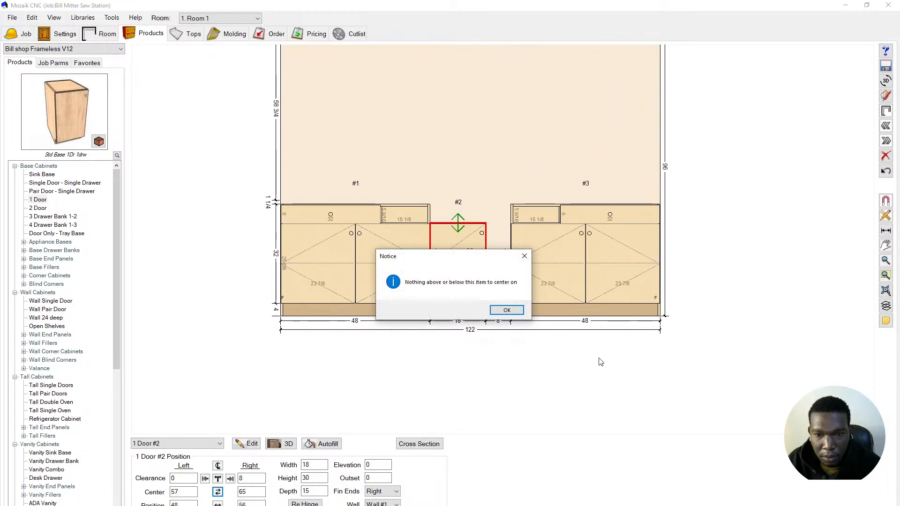
left_click(505, 310)
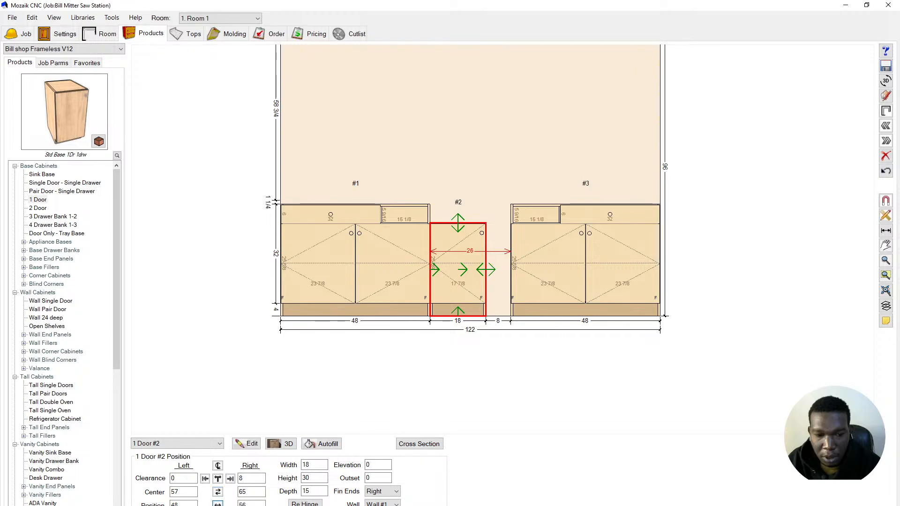
left_click(486, 270)
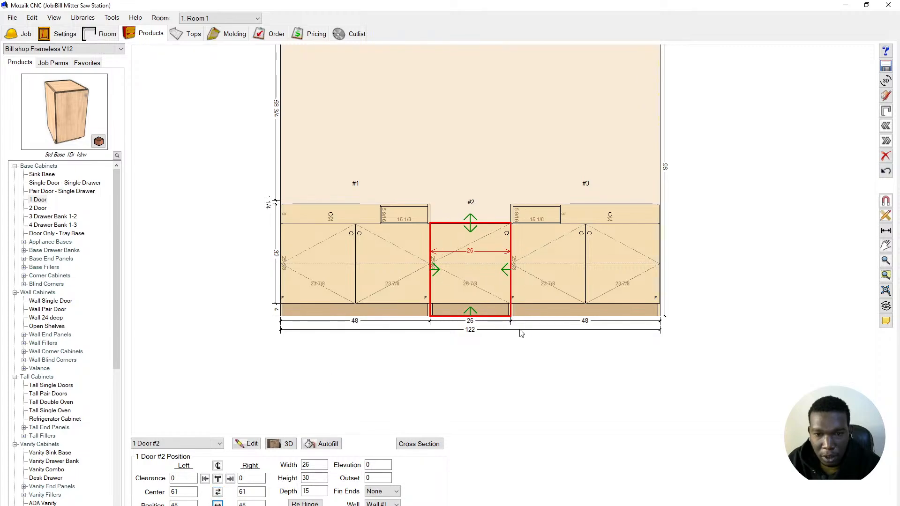
- Deselect cabinet #2 to show the wall properties, then select it again
left_click(532, 355)
scroll(461, 274, "up", 2)
scroll(463, 275, "down", 3)
left_click(462, 274)
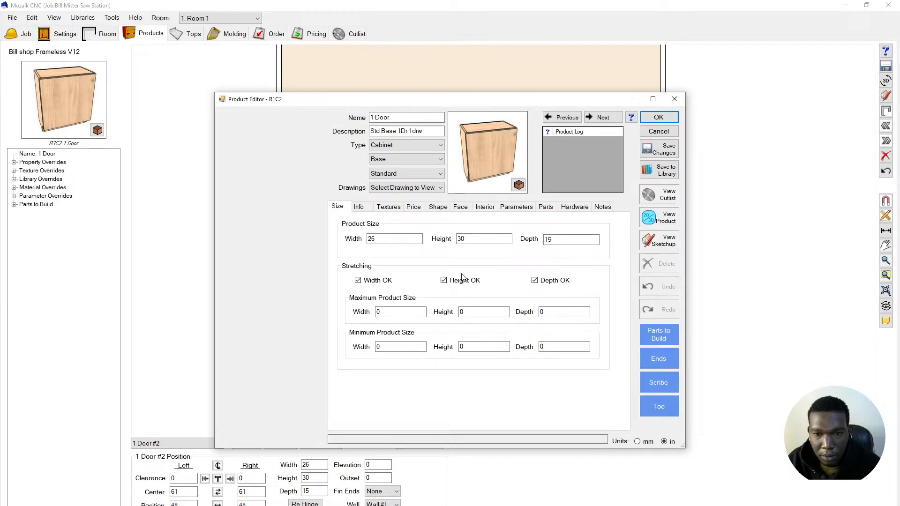
- Clear the door from cabinet #2's face, leaving an open face
left_click(453, 209)
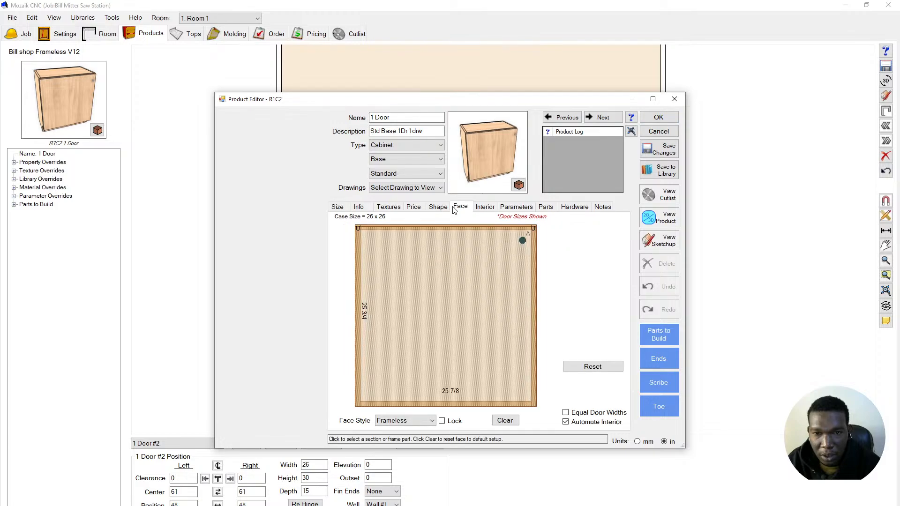
left_click(505, 420)
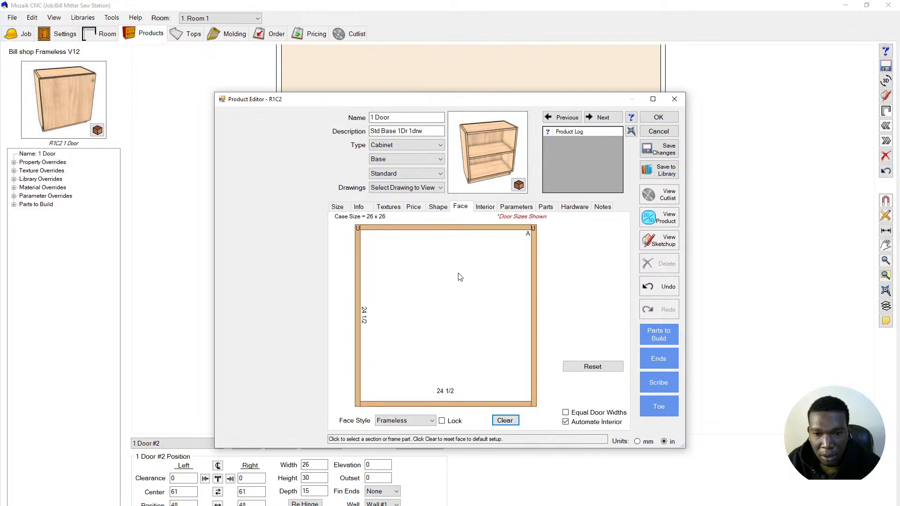
scroll(486, 265, "down", 3)
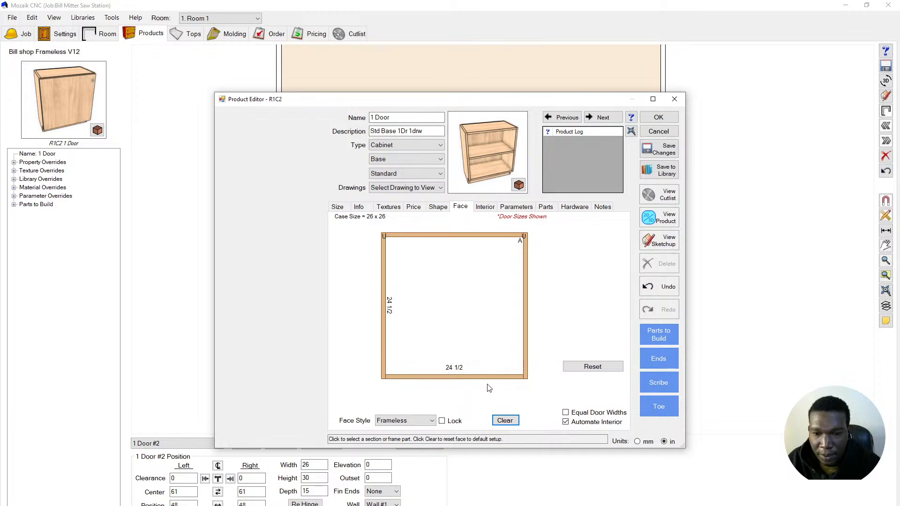
scroll(488, 388, "up", 2)
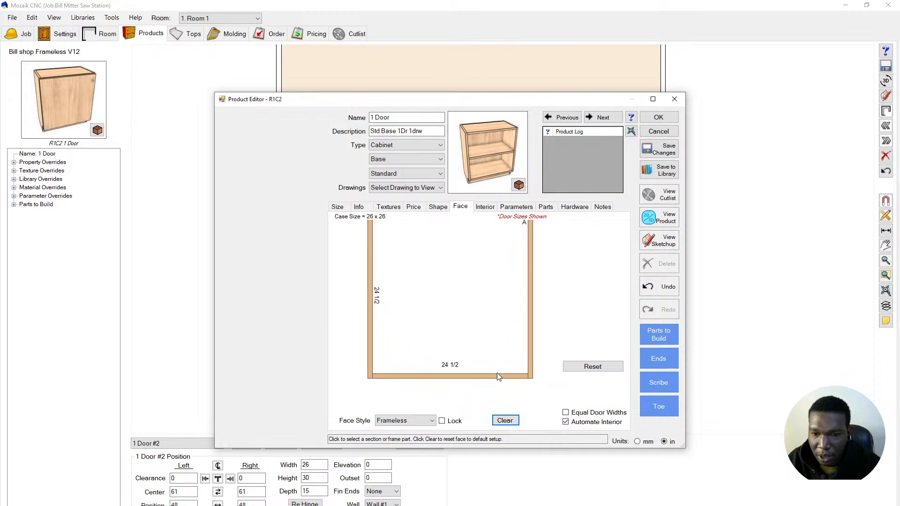
- Exclude the Bottom panel from cabinet #2's parts to build
left_click(663, 338)
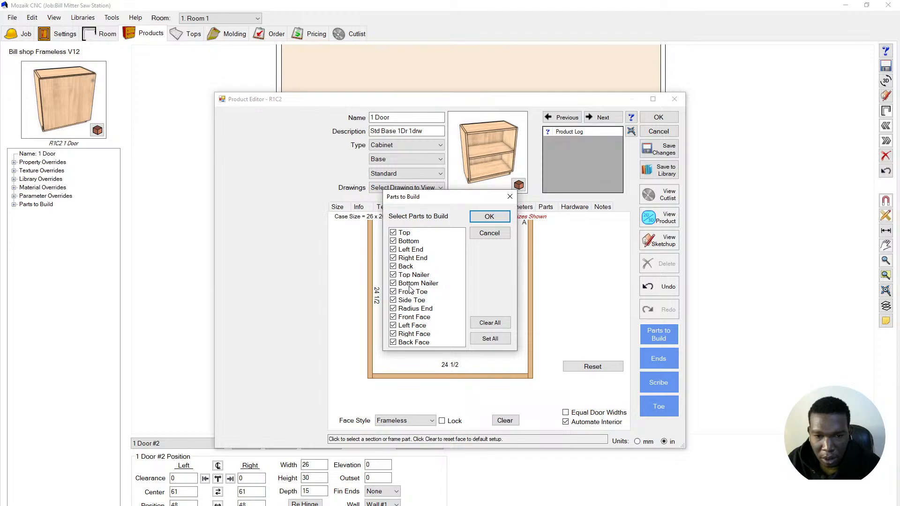
left_click(397, 241)
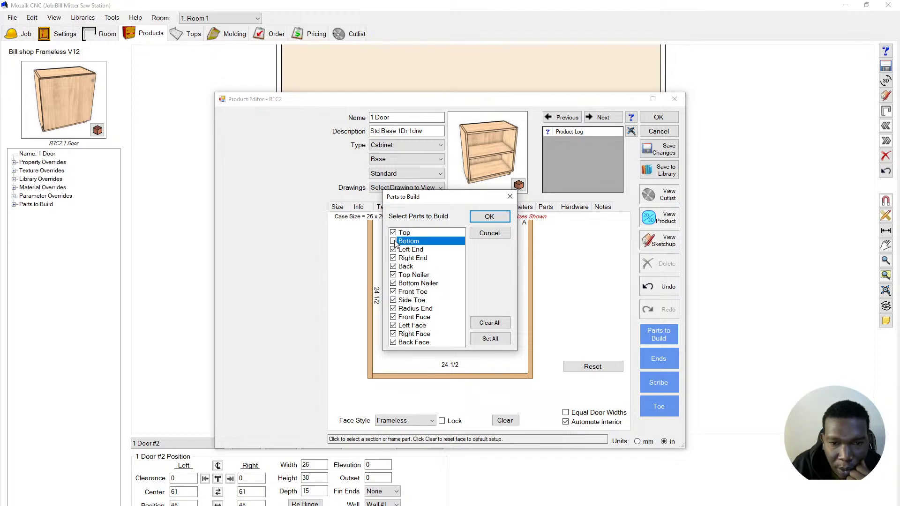
left_click(490, 220)
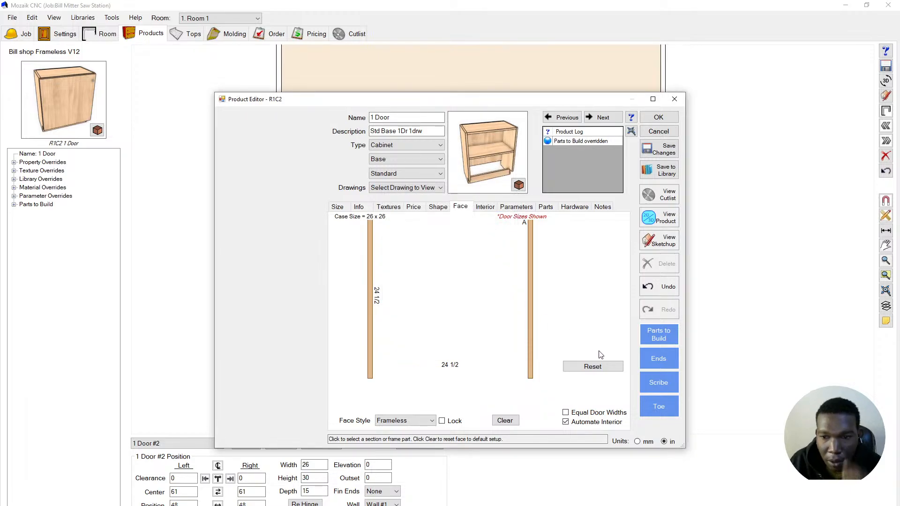
- Turn off the front toe notch on cabinet #2's left end
left_click(644, 356)
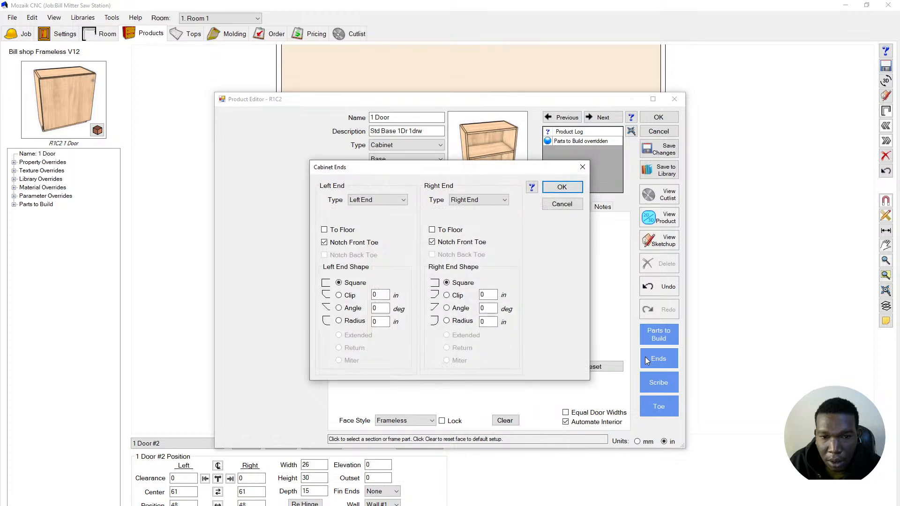
left_click(352, 242)
left_click(561, 187)
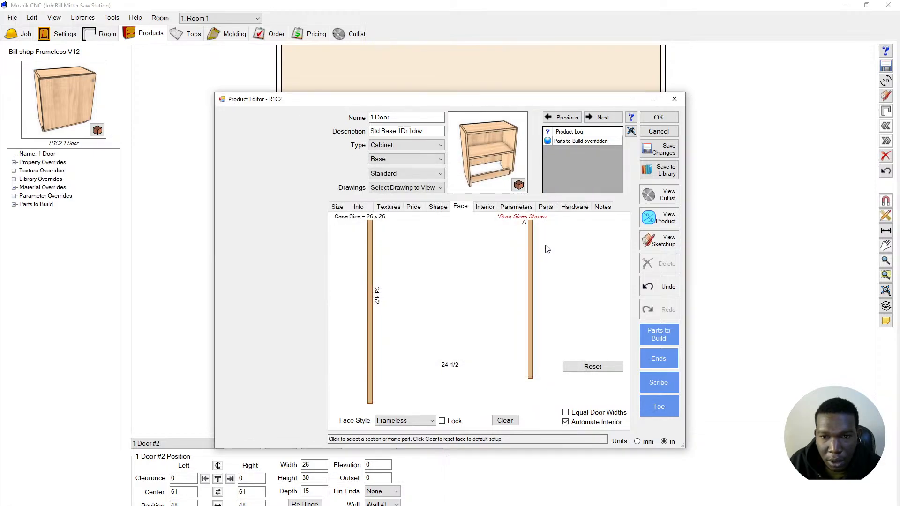
- Select the right face stile and review the end settings without changes
left_click(529, 276)
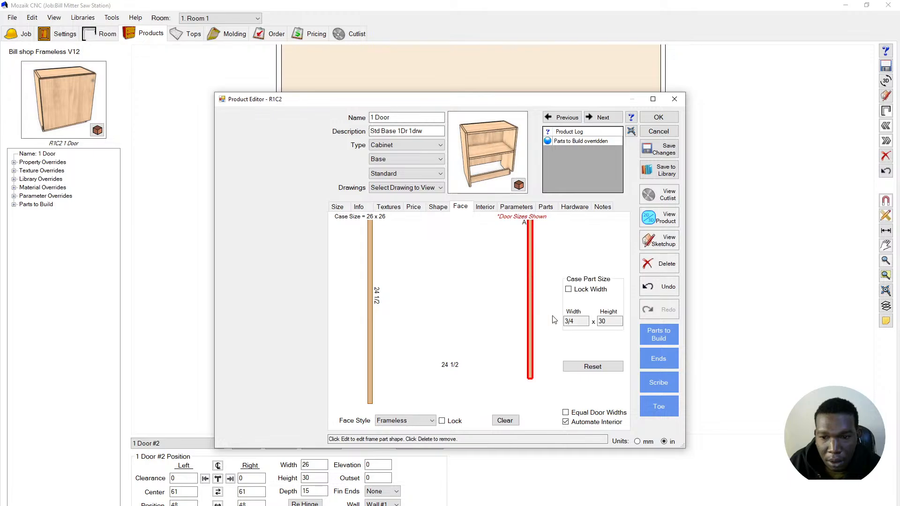
left_click(654, 360)
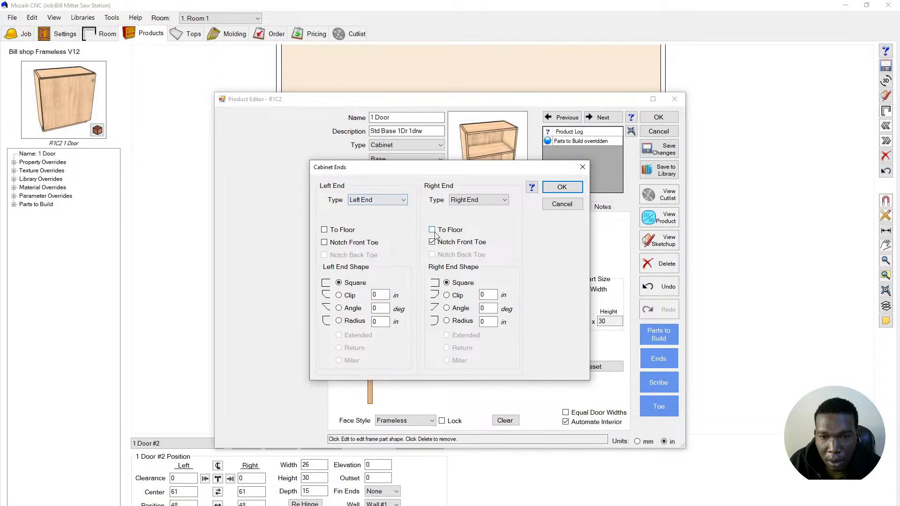
left_click(565, 187)
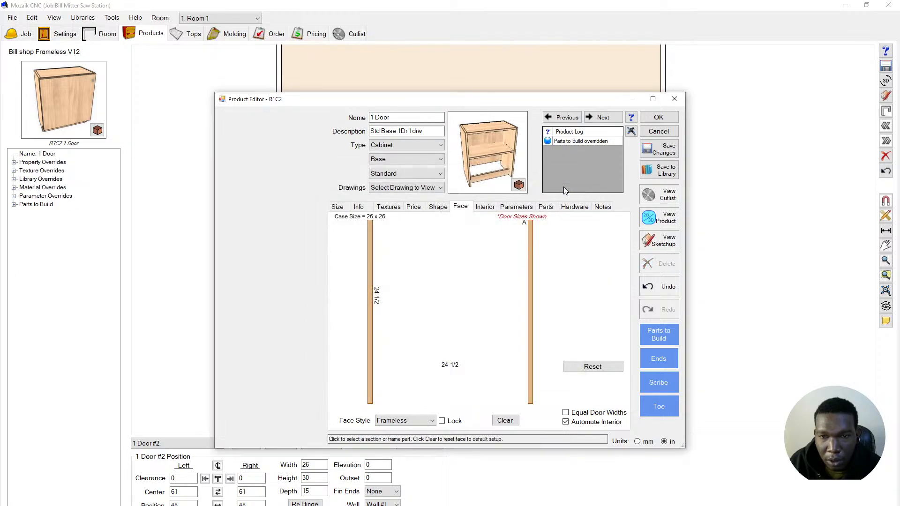
- Select the open face opening and rotate the 3D preview around the cabinet
left_click(464, 284)
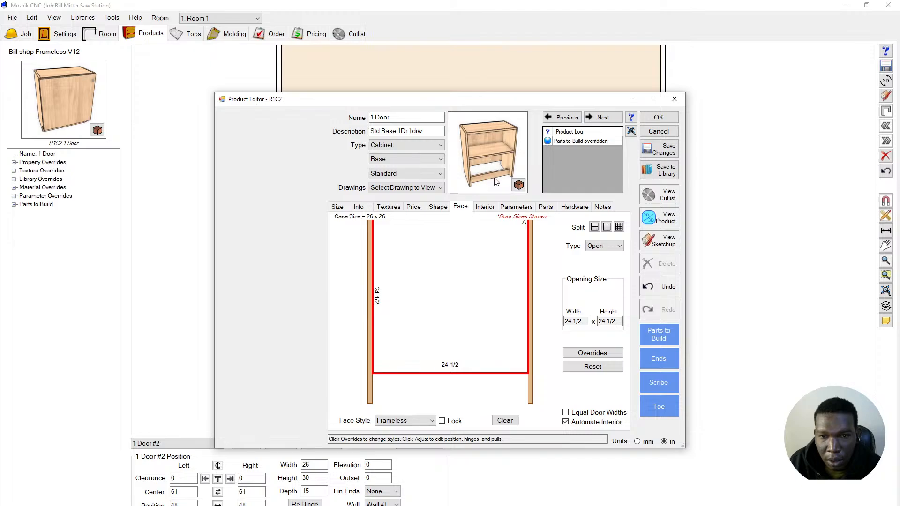
scroll(488, 176, "up", 5)
mouse_move(491, 175)
left_mouse_down()
mouse_move(496, 164)
mouse_move(509, 171)
left_mouse_up()
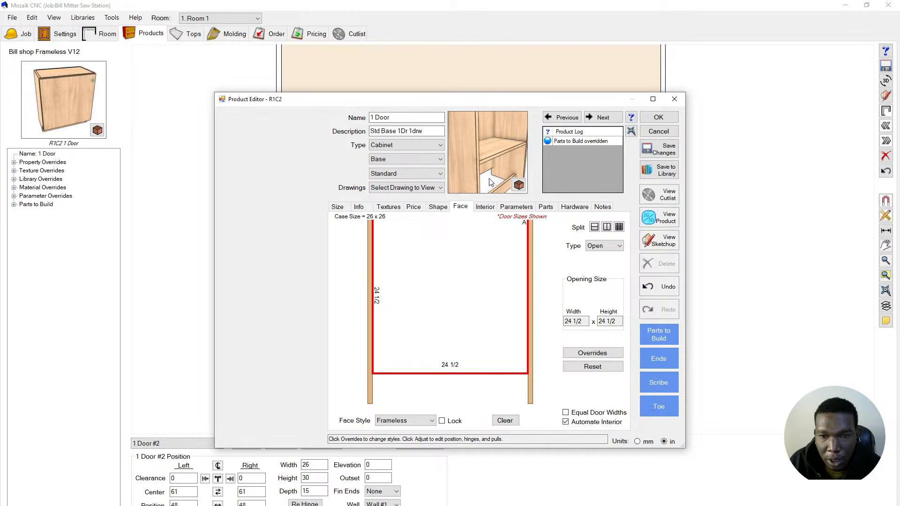
scroll(491, 179, "down", 5)
mouse_move(487, 179)
left_mouse_down()
mouse_move(539, 164)
mouse_move(441, 167)
mouse_move(482, 178)
left_mouse_up()
- Exclude the Front Toe from cabinet #2's parts and turn the preview to a near-front view
left_click(654, 341)
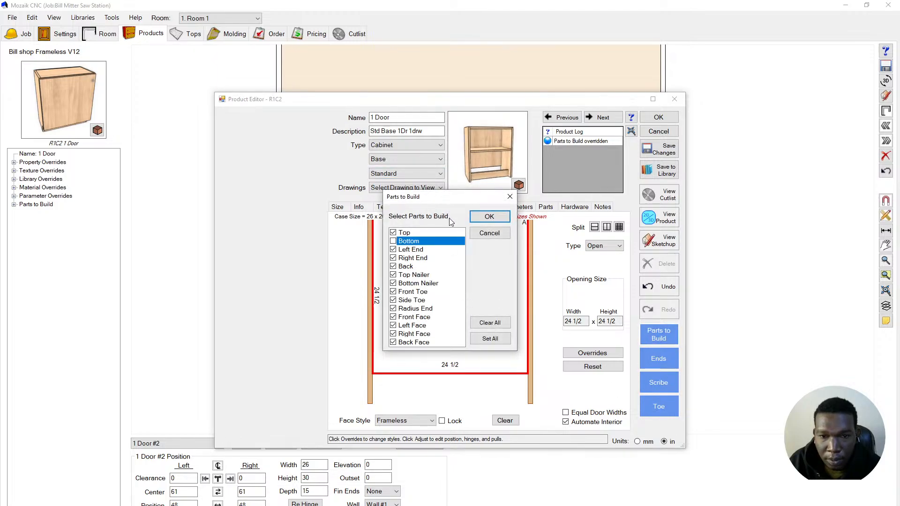
left_click(394, 292)
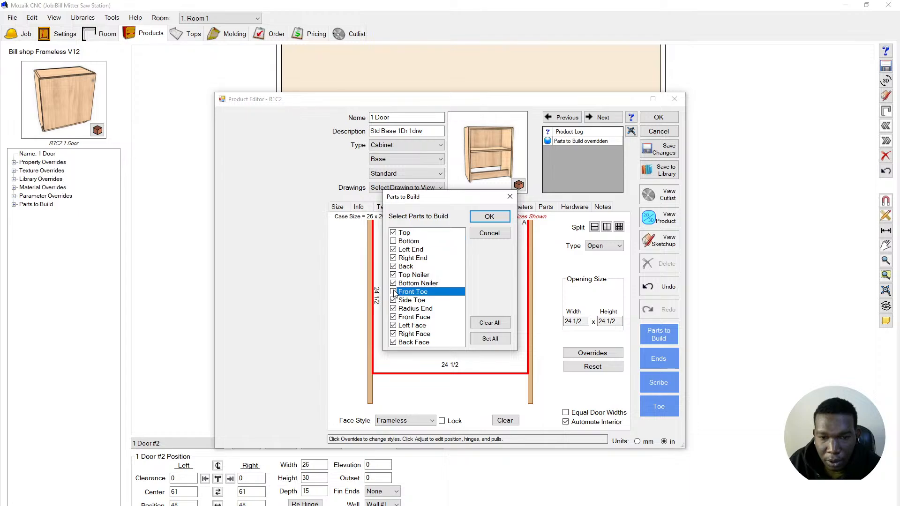
left_click(489, 217)
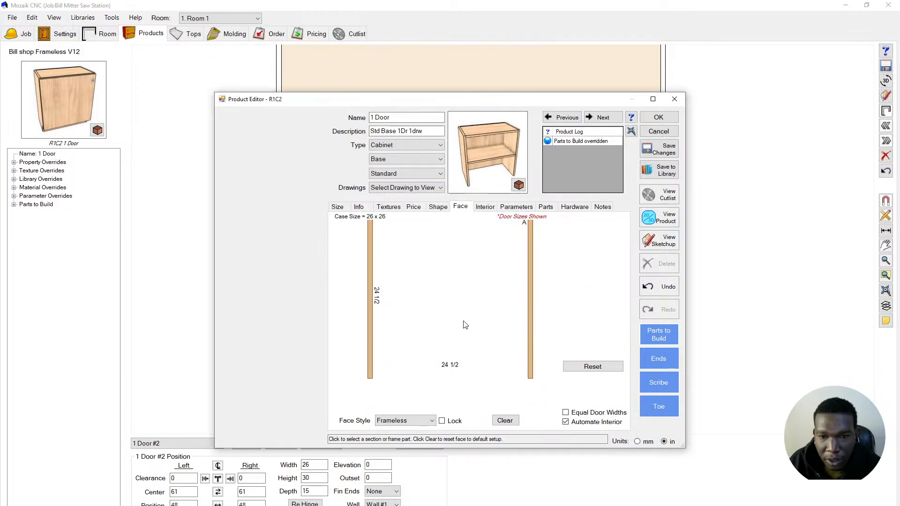
left_click_drag(475, 162, 452, 162)
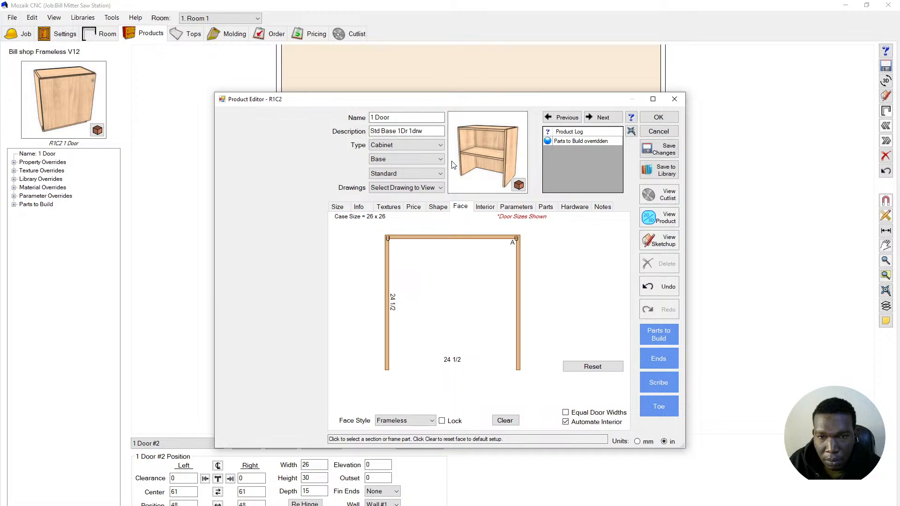
- Change cabinet #2's middle shelf to a Fixed shelf
left_click(479, 208)
left_click(464, 311)
left_click(611, 252)
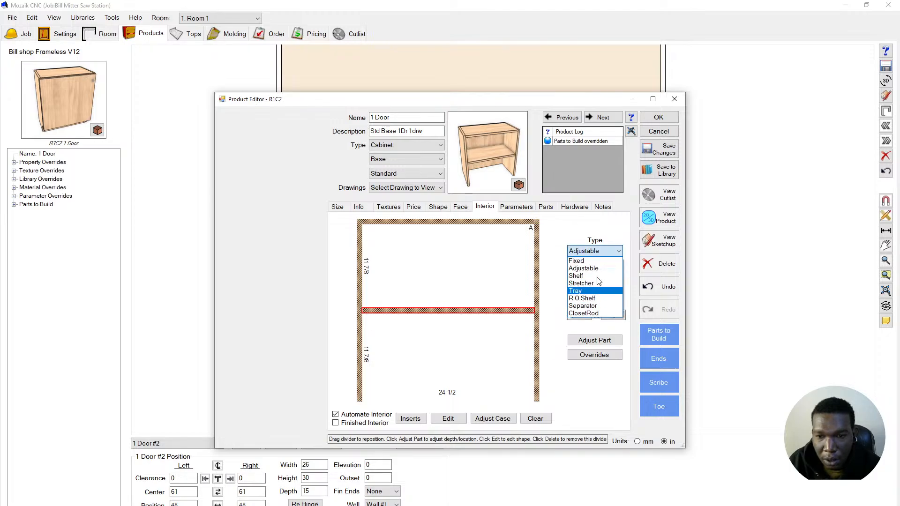
left_click(597, 262)
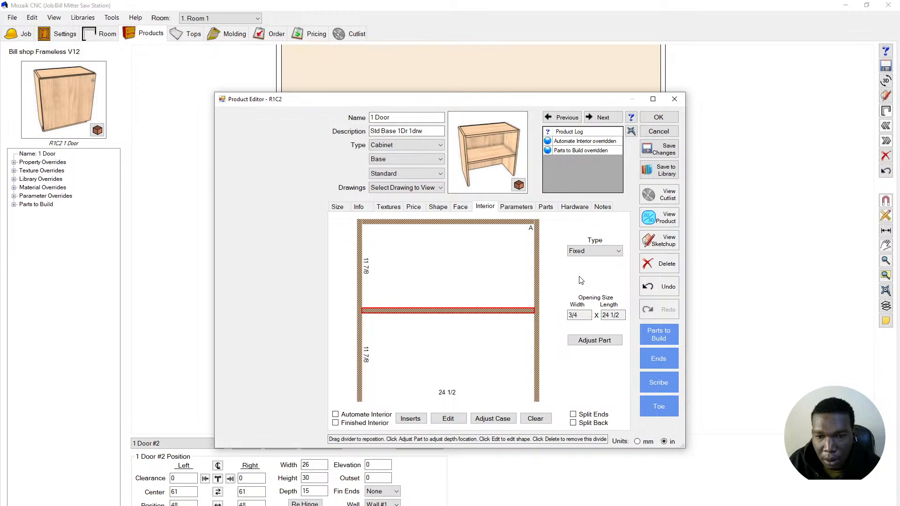
- Split the opening above the shelf vertically into two 11 7/8 cubbies and close the editor
left_click(432, 281)
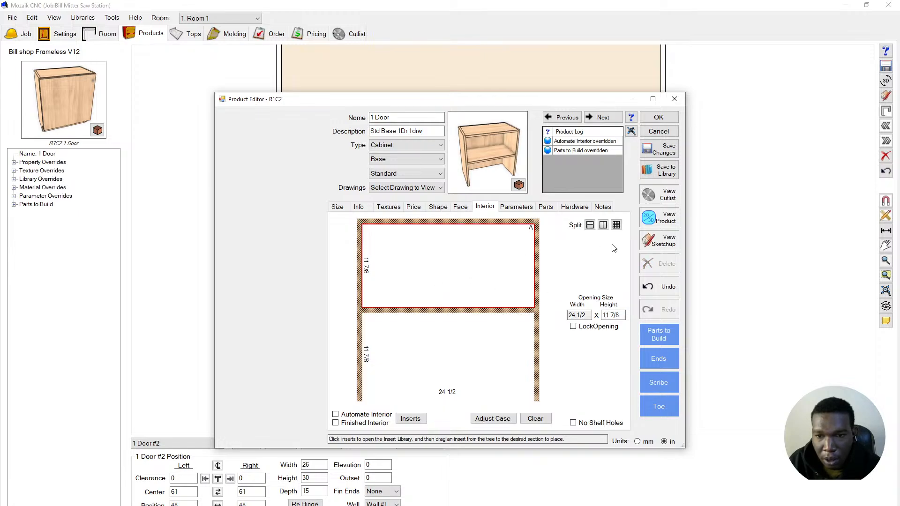
left_click(602, 225)
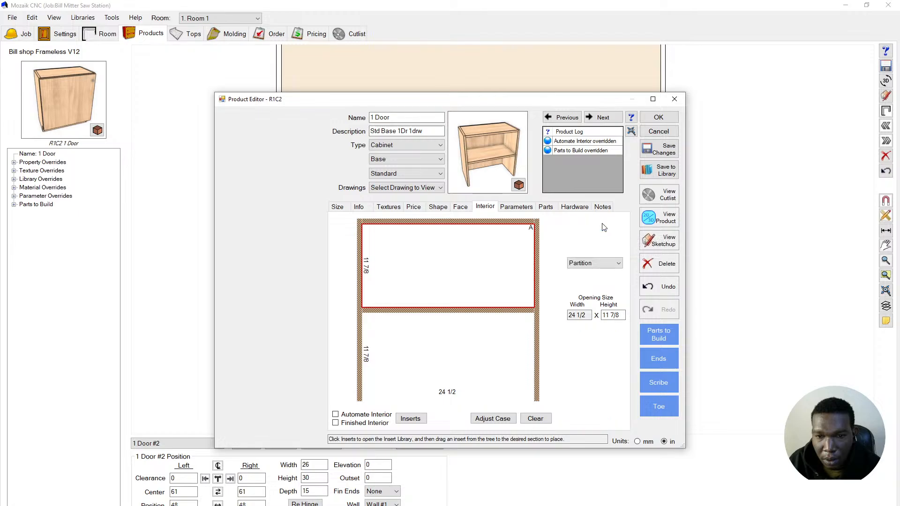
left_click(494, 255)
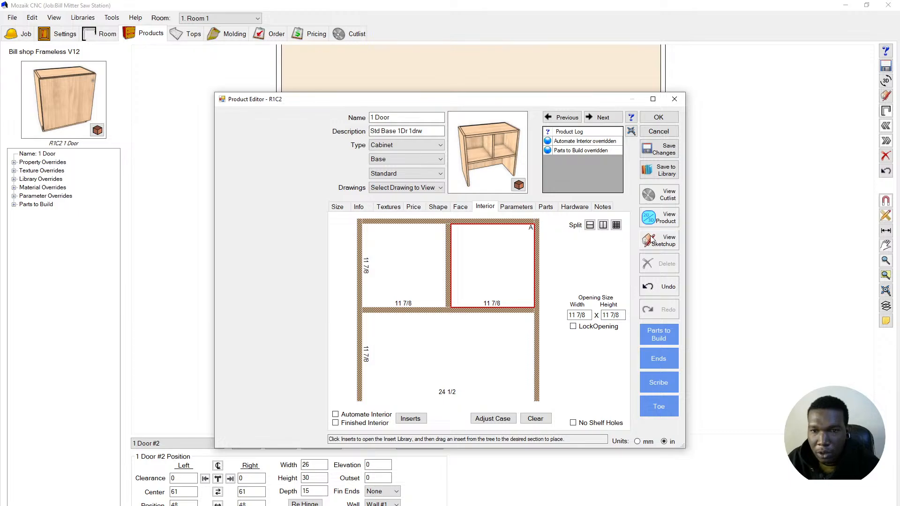
left_click(658, 118)
left_click(759, 280)
scroll(498, 329, "up", 2)
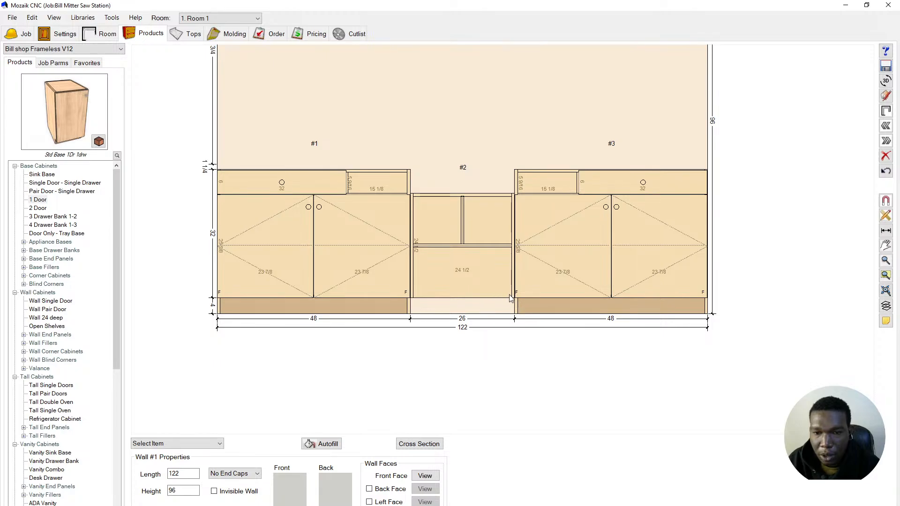
- Extend both of cabinet #2's ends down to the floor and close the Product Editor
left_click(494, 273)
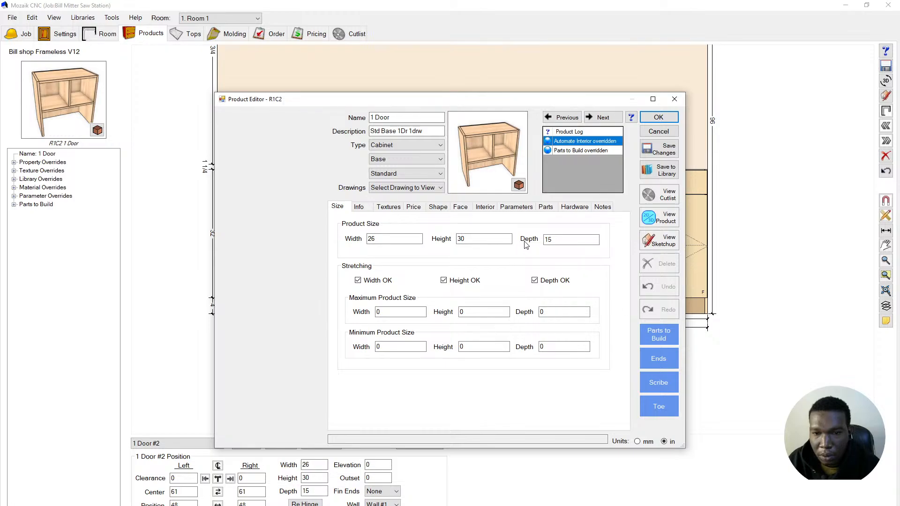
left_click(650, 357)
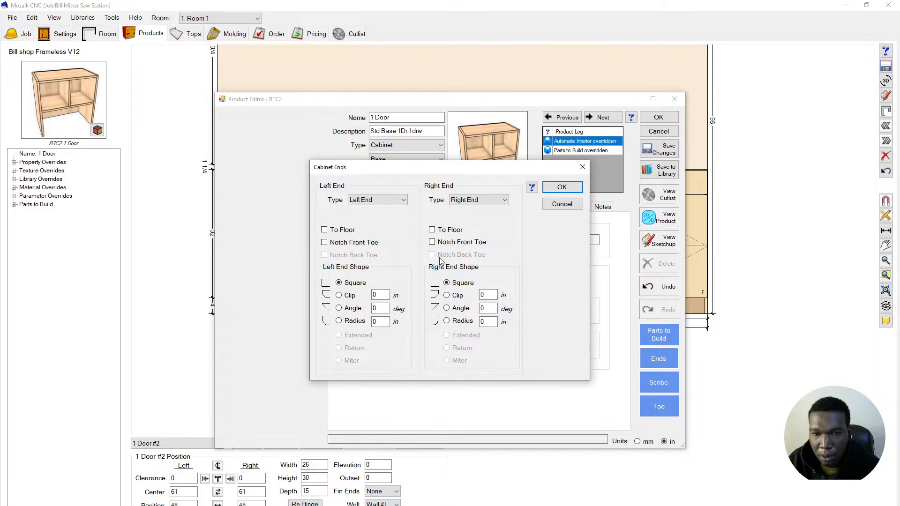
left_click(432, 229)
left_click(324, 230)
left_click(562, 187)
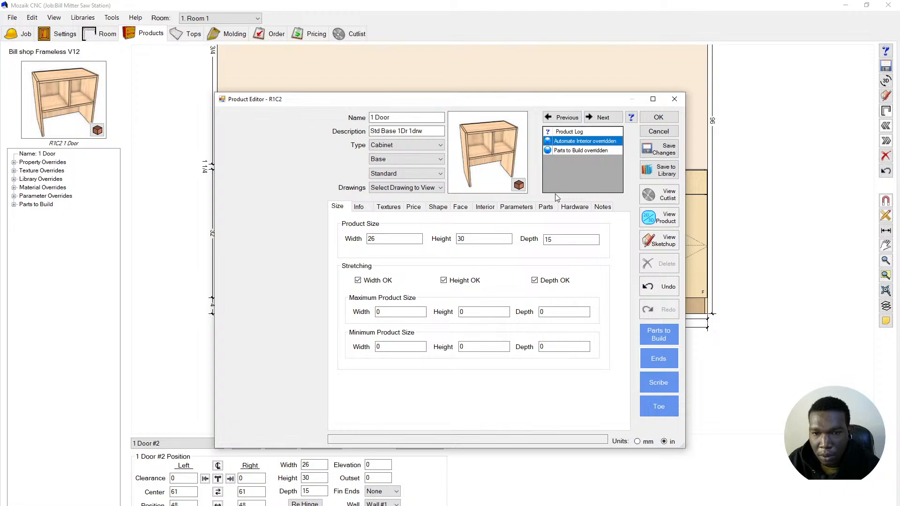
left_click(658, 117)
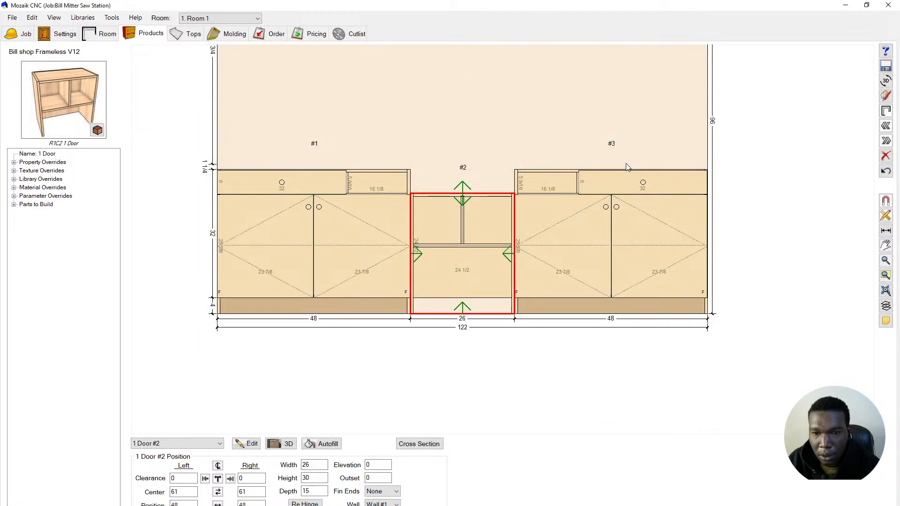
- Deselect the cabinet and zoom the Wall #1 elevation to fit the whole wall
left_click(499, 399)
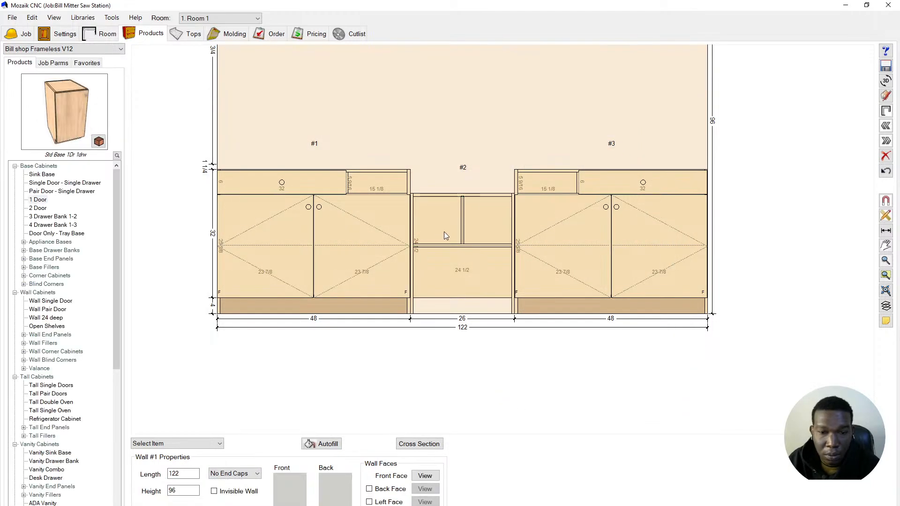
scroll(447, 235, "down", 2)
scroll(493, 209, "up", 5)
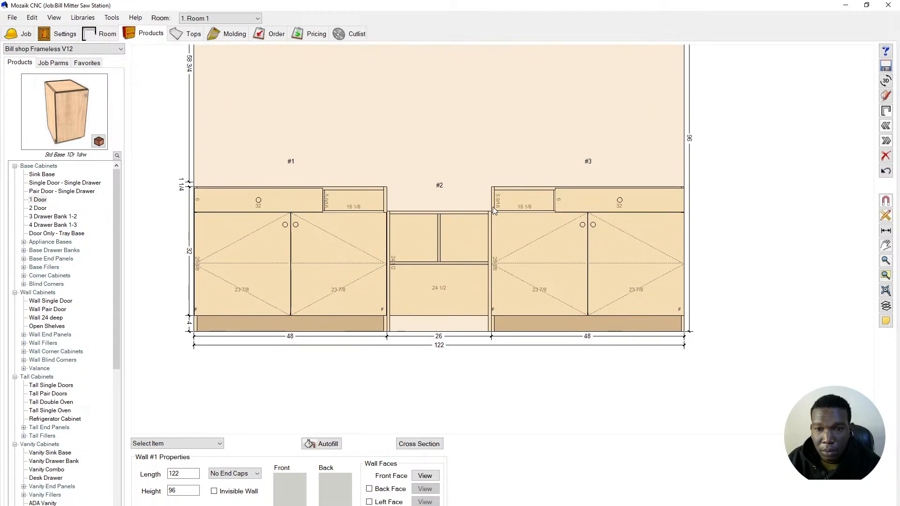
scroll(495, 210, "down", 5)
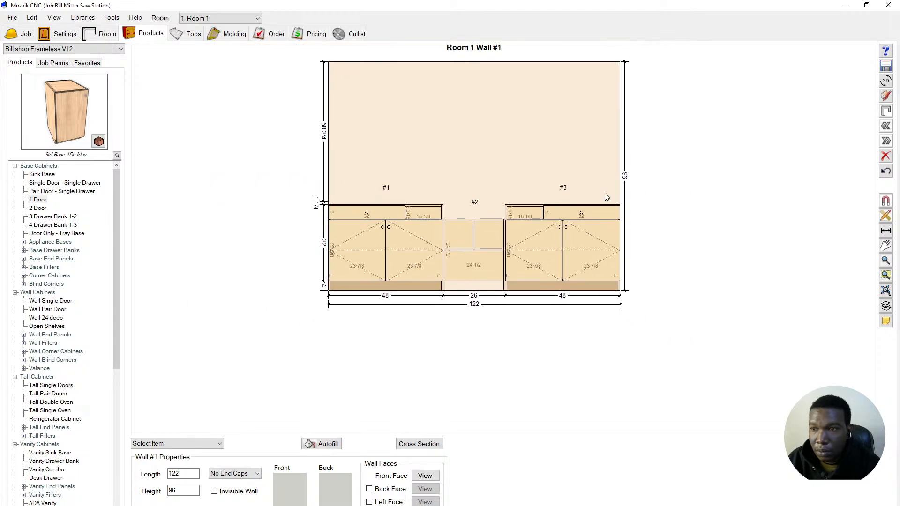
- Inspect the wall's cabinets in the 3D Room Viewer from the side and front
left_click(885, 80)
left_click_drag(584, 277, 487, 303)
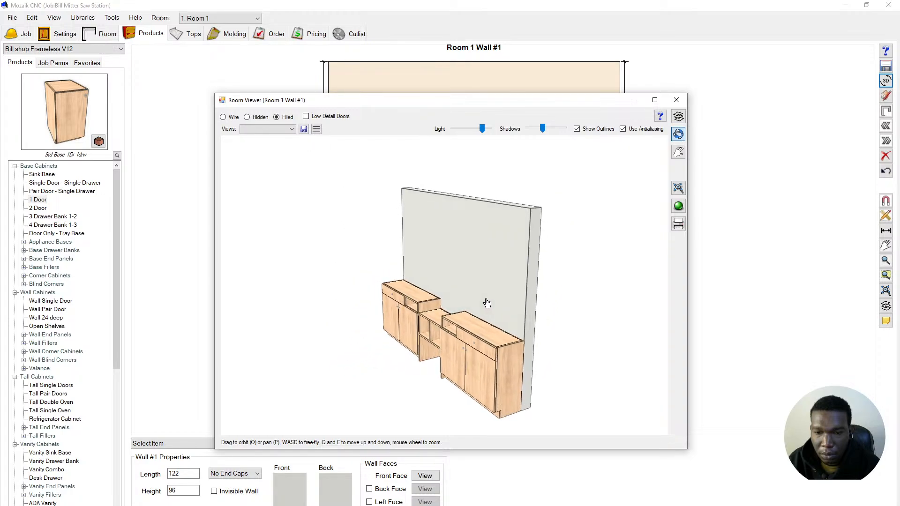
left_click_drag(448, 282, 514, 278)
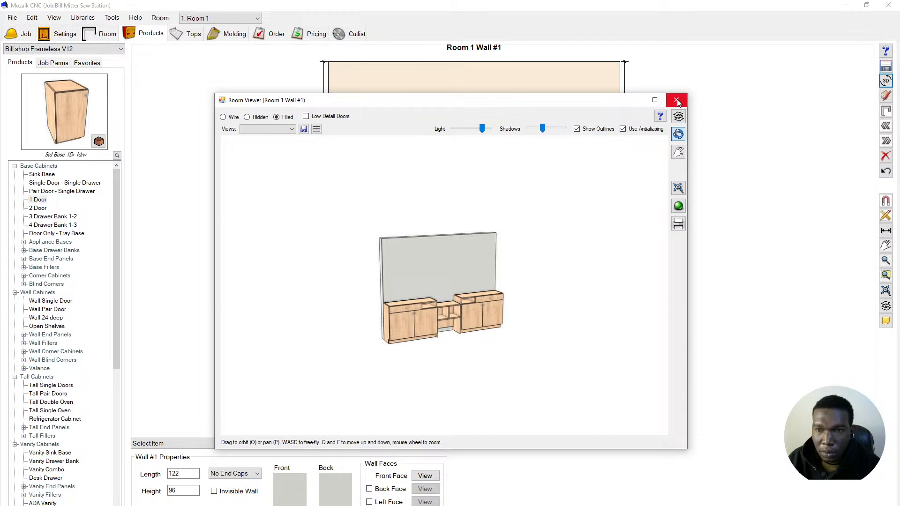
left_click(676, 100)
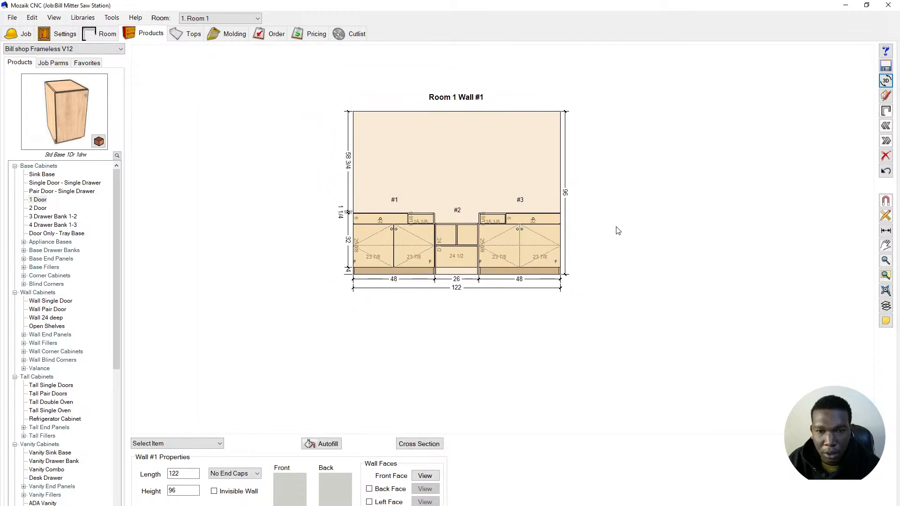
scroll(408, 209, "down", 2)
scroll(424, 115, "up", 3)
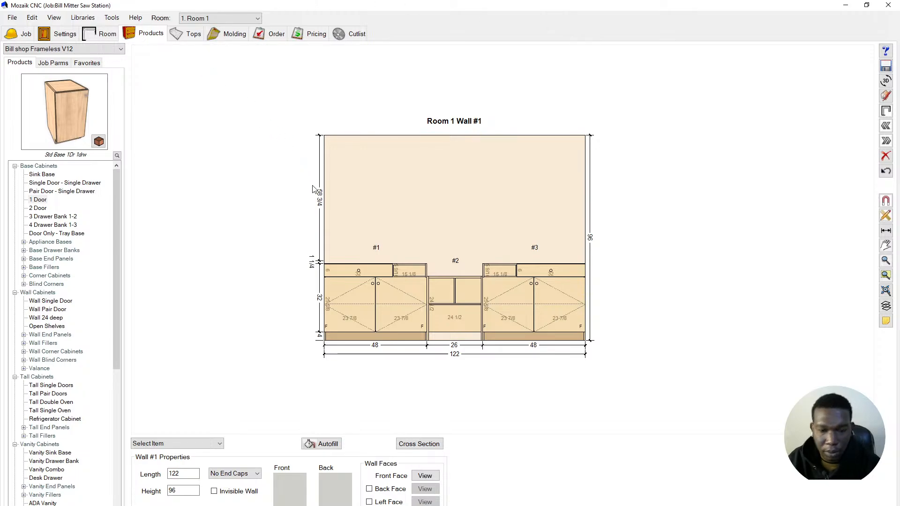
- Save the miter saw station job with File > Save and switch to the reference photo
left_click(12, 17)
left_click(17, 17)
left_click(14, 17)
left_click(29, 51)
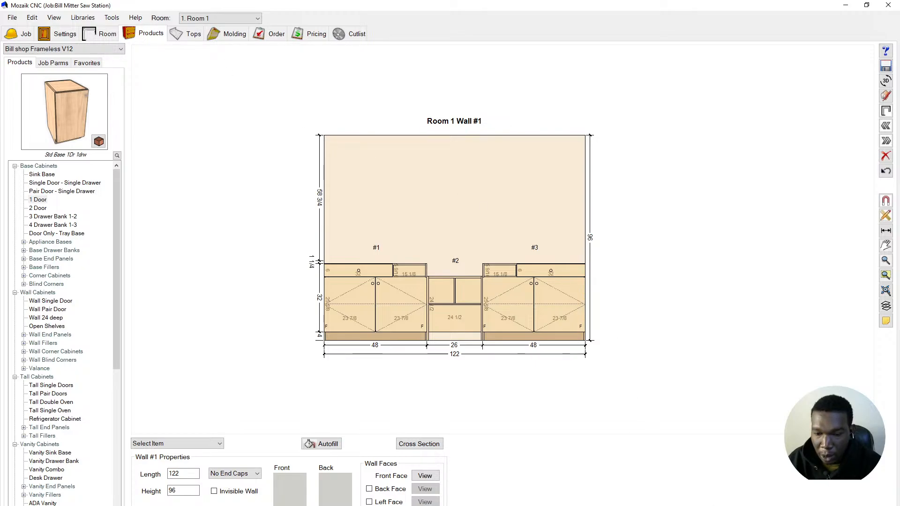
key("alt+Tab")
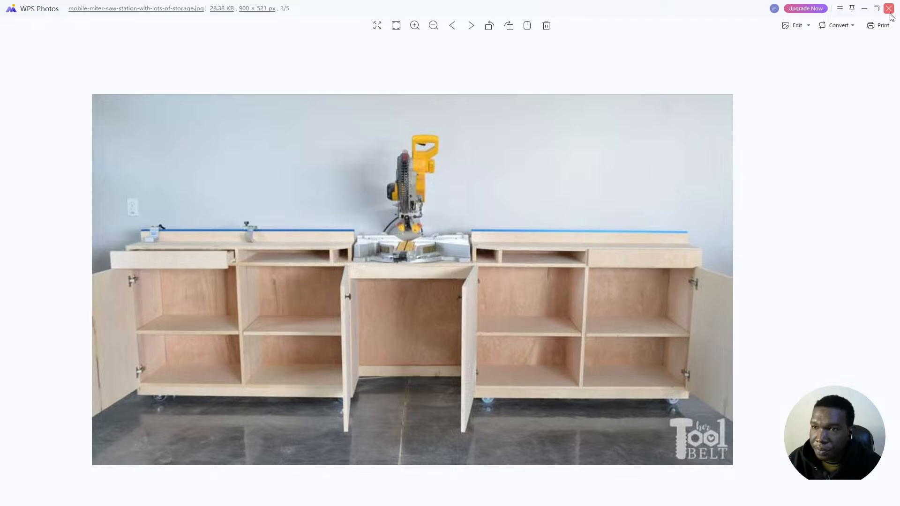
- Close the WPS Photos reference image and return to the Mozaik CNC design
left_click(864, 9)
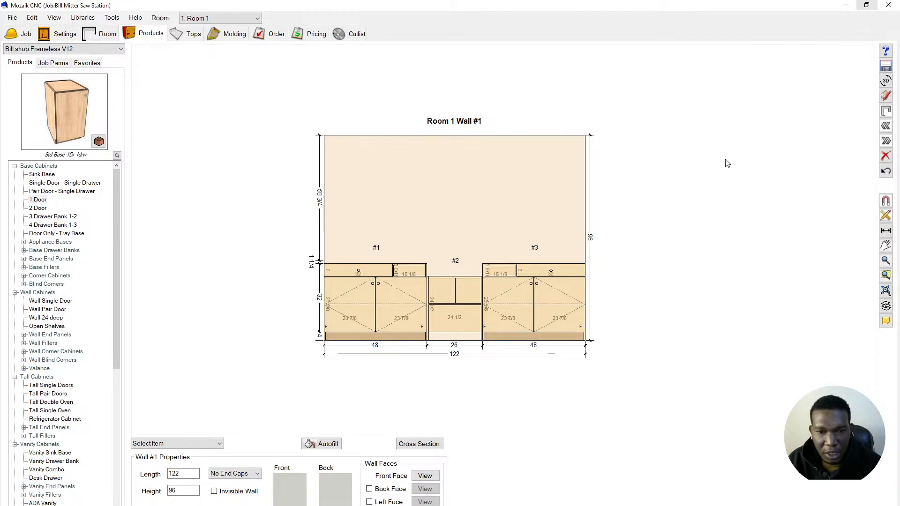
- Check the floorplan, then preview Vanity Drawer Bank, Drawer Box, Rollout Tray and UnFinished Panel
left_click(886, 113)
left_click(886, 112)
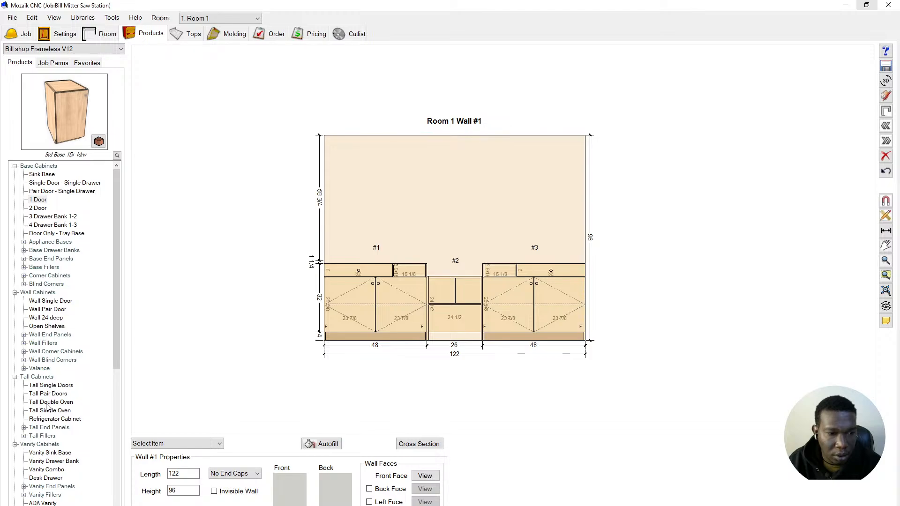
scroll(53, 403, "down", 5)
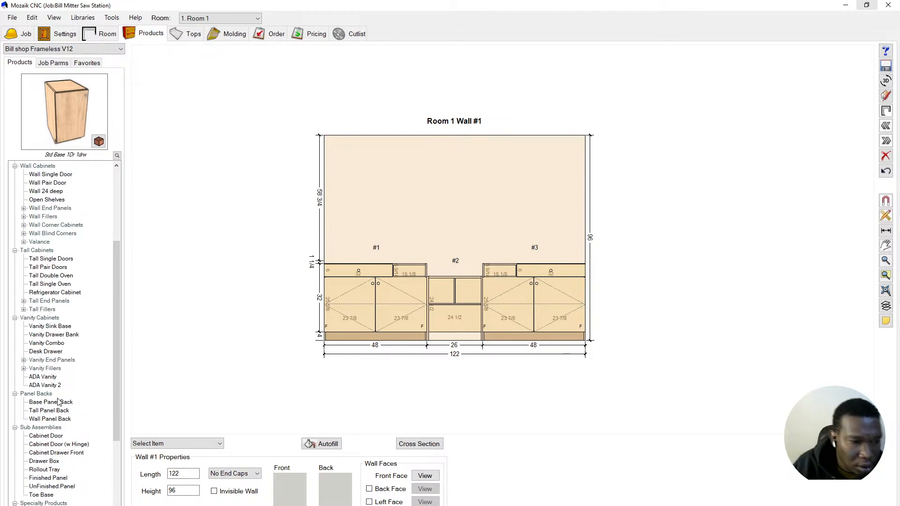
left_click(53, 334)
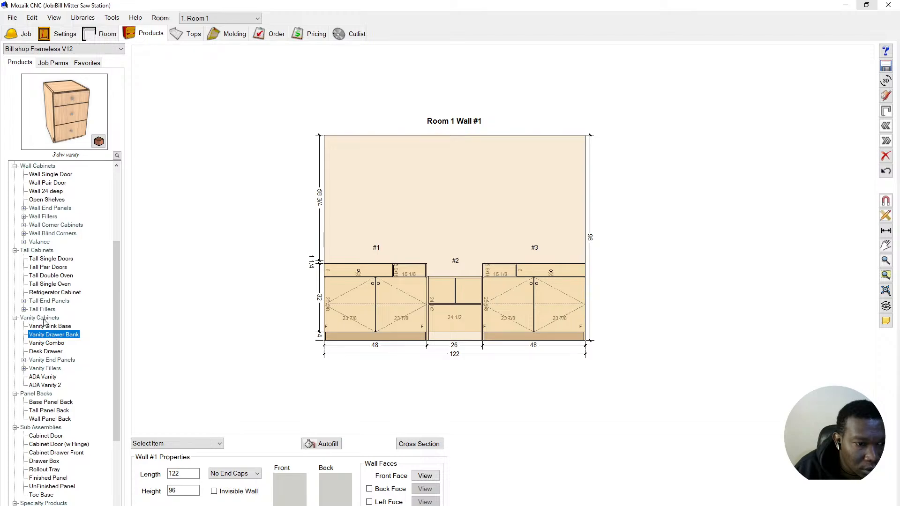
scroll(57, 387, "down", 5)
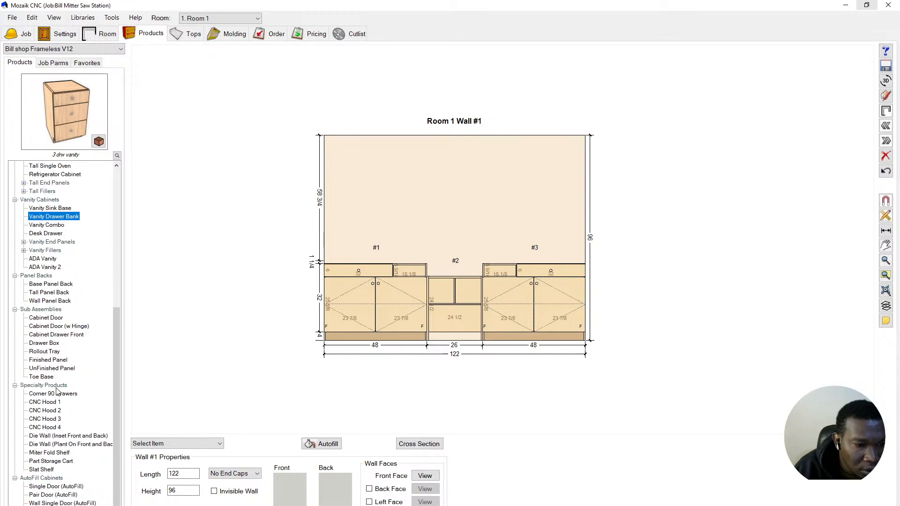
left_click(40, 343)
left_click(46, 351)
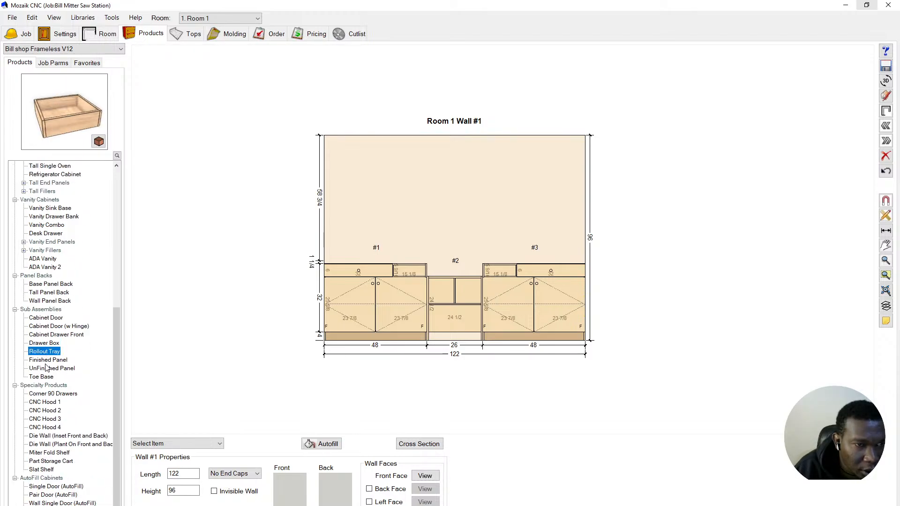
left_click(47, 369)
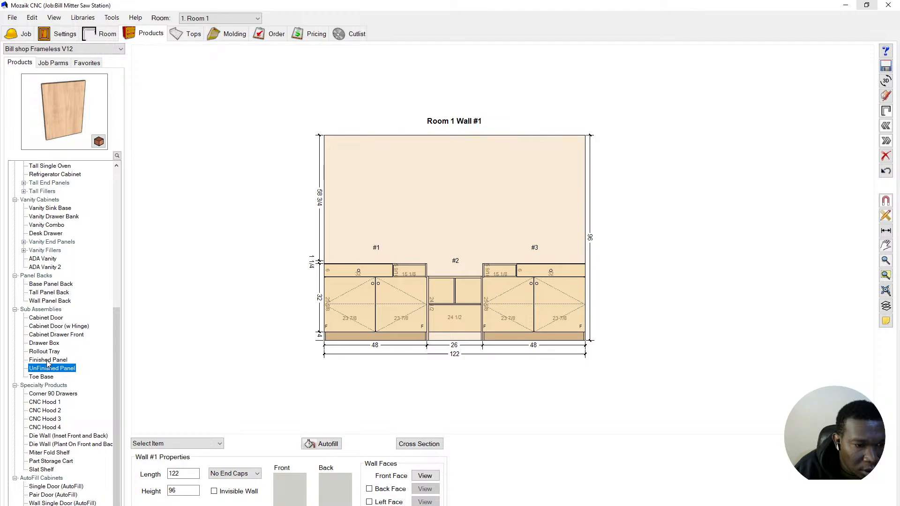
- Preview the door, drawer front and specialty products, then choose the Toe Base part
left_click(50, 343)
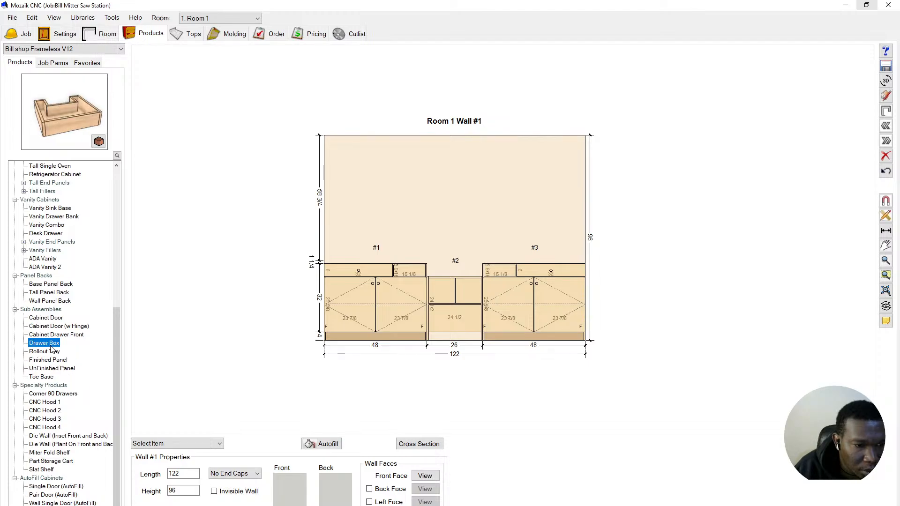
left_click(54, 327)
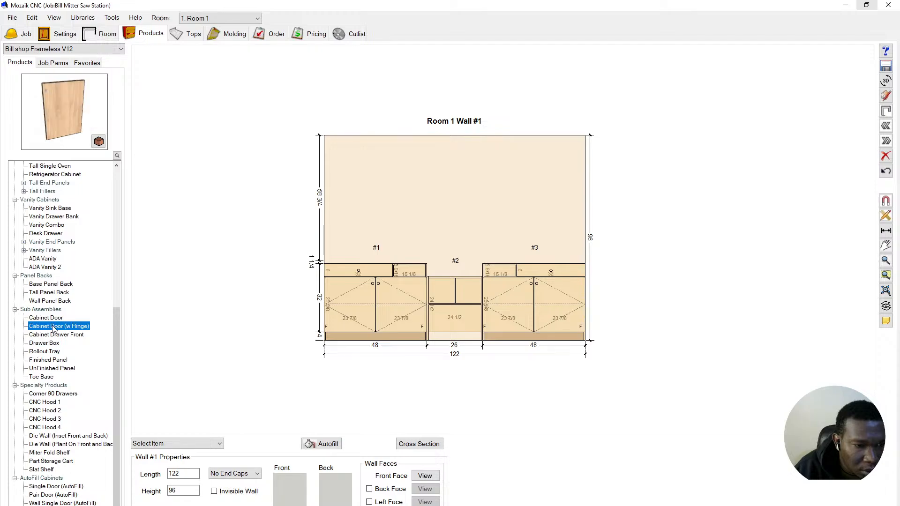
left_click(51, 319)
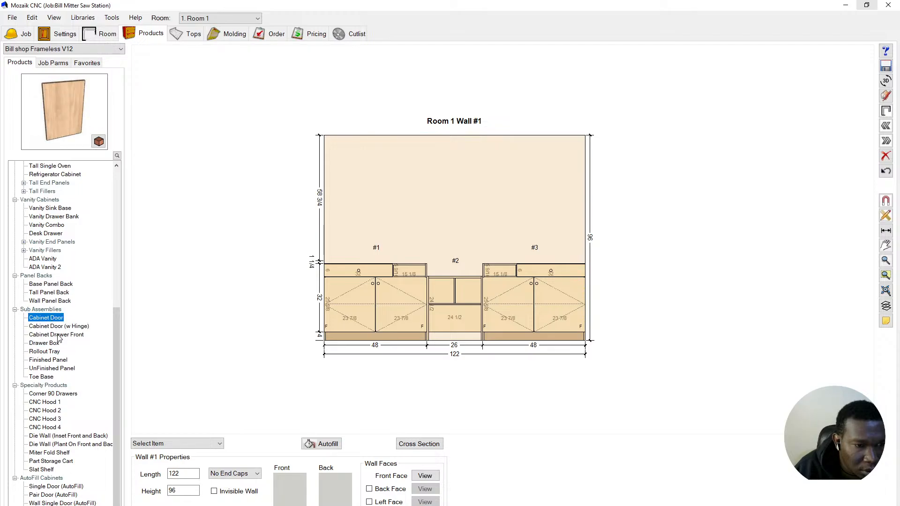
left_click(58, 335)
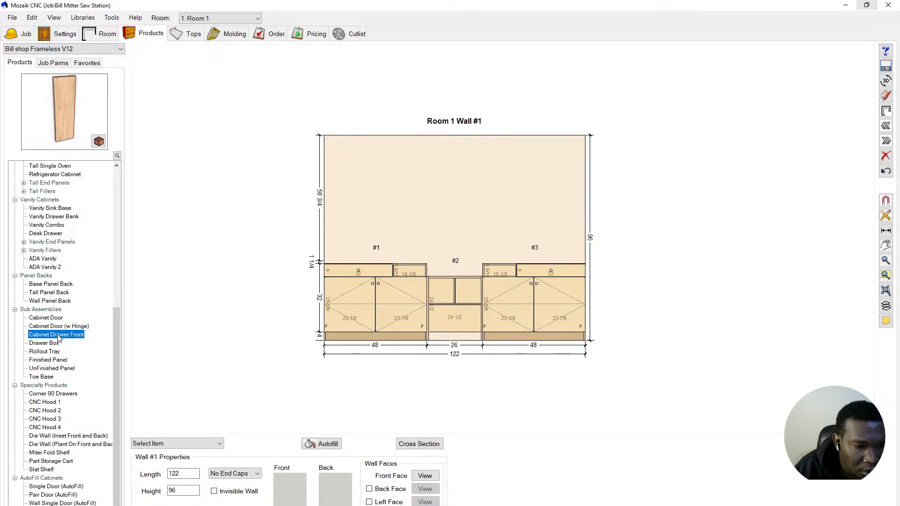
left_click(46, 463)
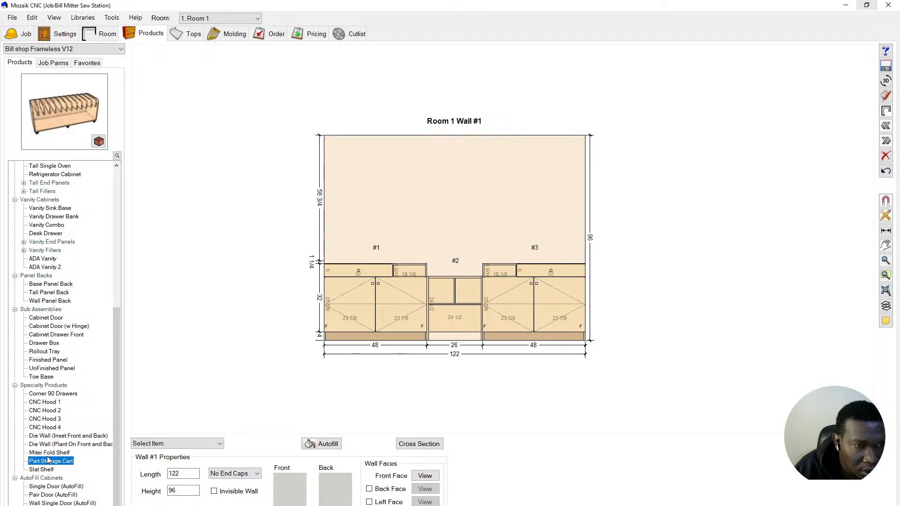
left_click(51, 453)
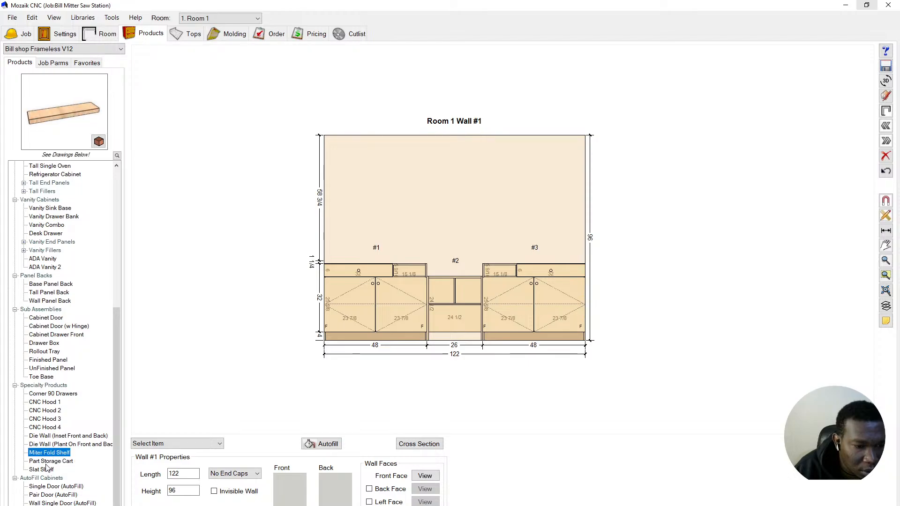
left_click(44, 377)
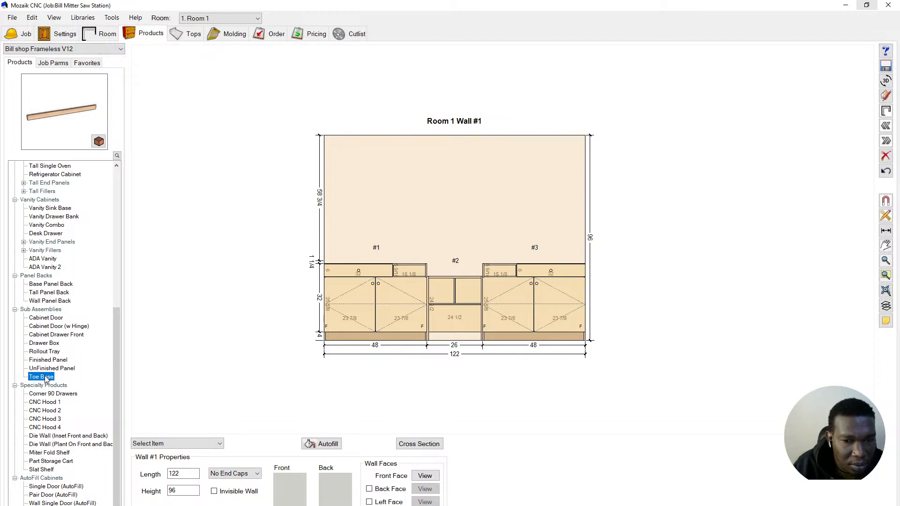
- Place a Toe Base across Wall #1 at elevation 36 and check it in the floorplan
left_click_drag(47, 380, 403, 240)
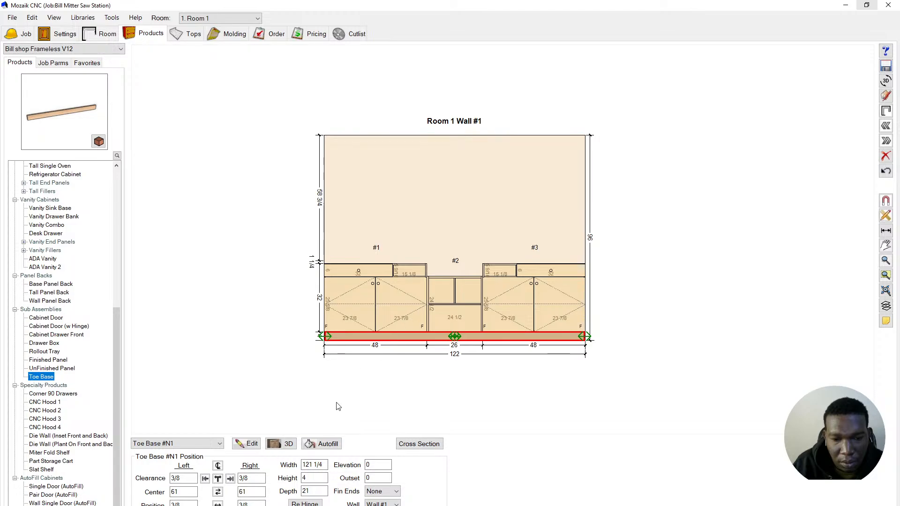
left_click(371, 463)
double_click(371, 463)
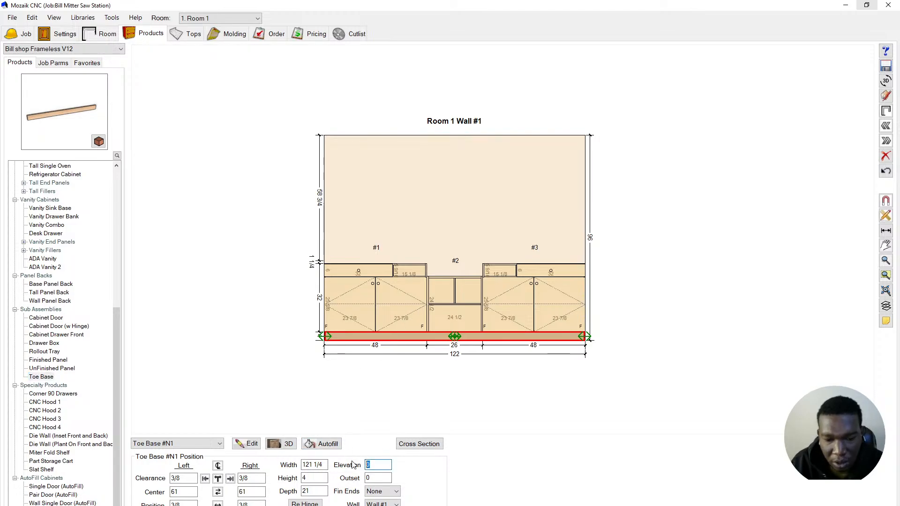
key("Return")
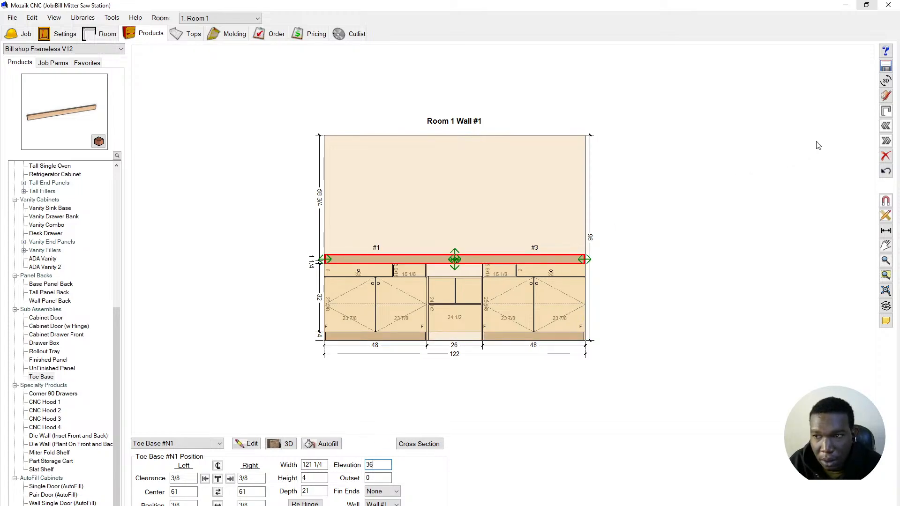
left_click(886, 111)
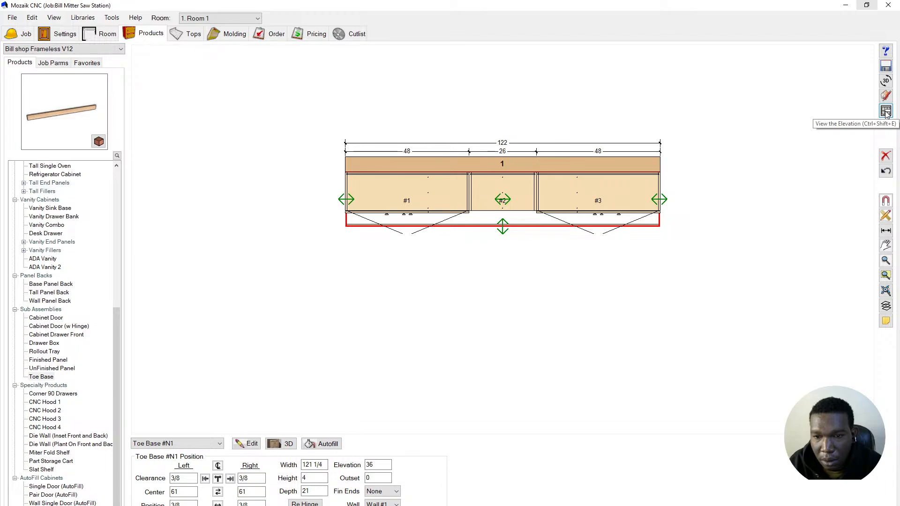
left_click(885, 112)
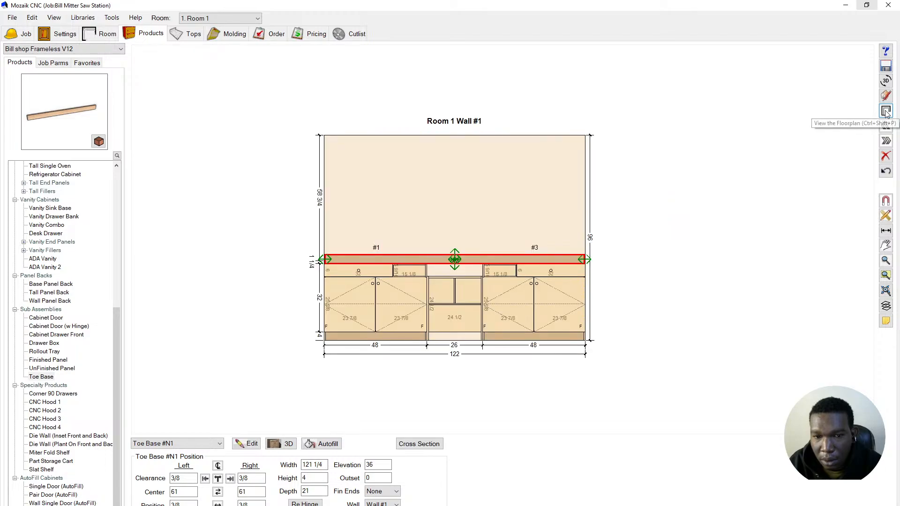
- Set the Toe Base depth to 3 and open the wall's cross section
double_click(304, 491)
type("3")
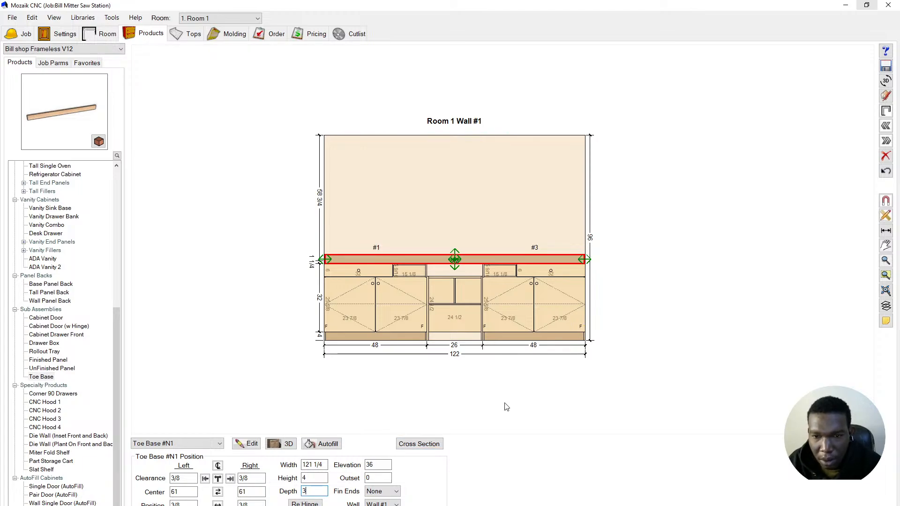
left_click(408, 443)
- Change the toe base strip height from 4 to 2
scroll(467, 315, "up", 4)
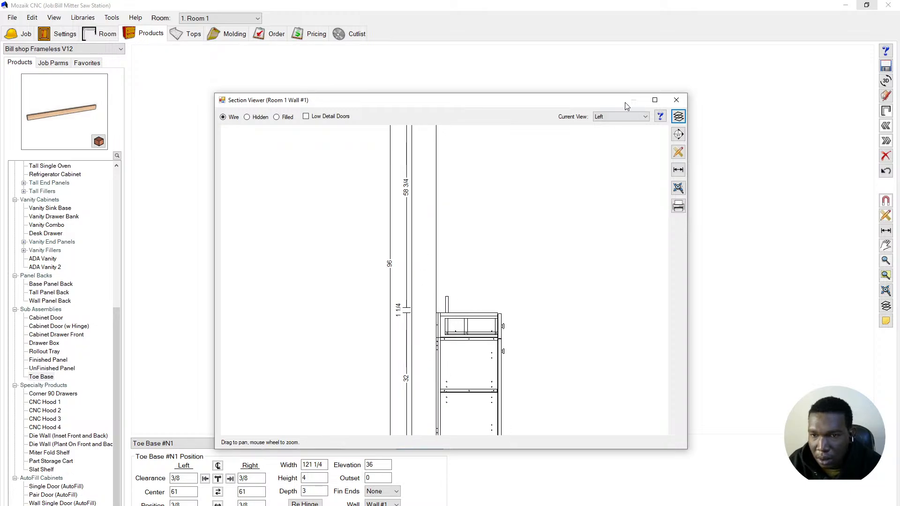
left_click(676, 101)
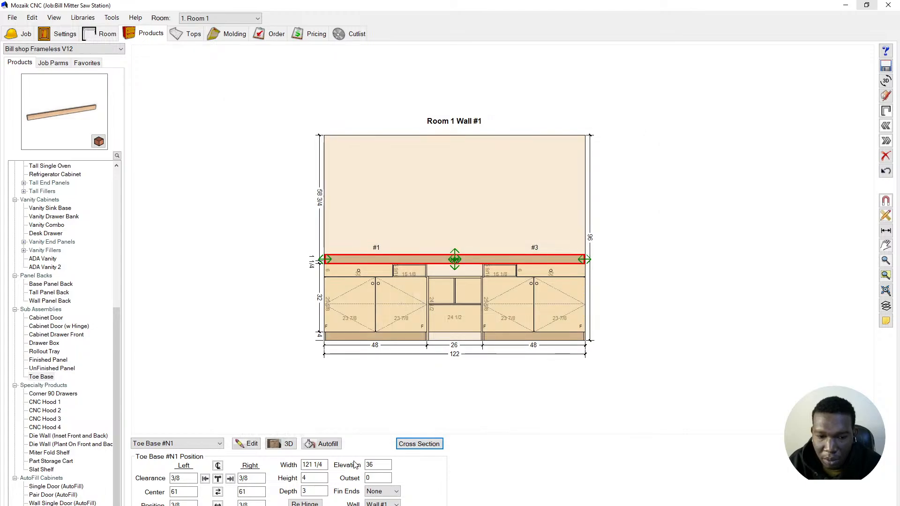
left_click(319, 477)
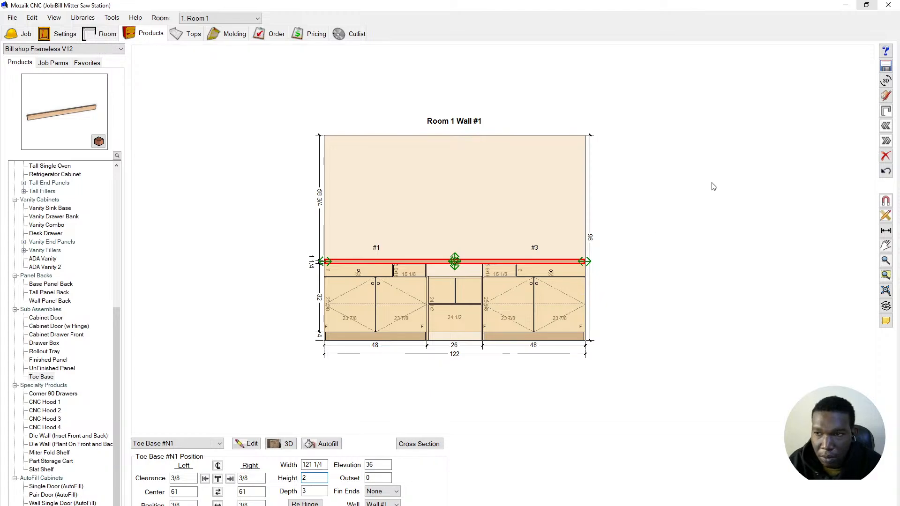
- Inspect the cabinets in a side cross-section using the section cut slider and Hidden mode, then close it
left_click(421, 445)
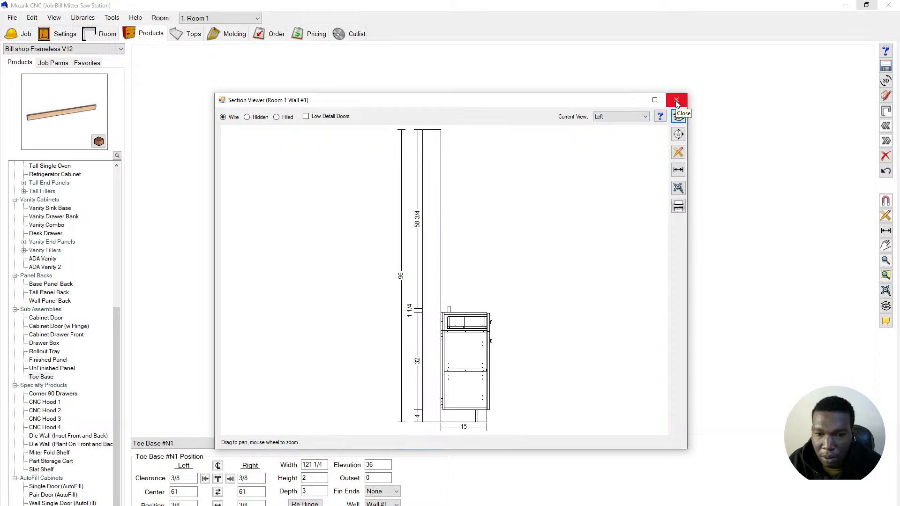
left_click(677, 155)
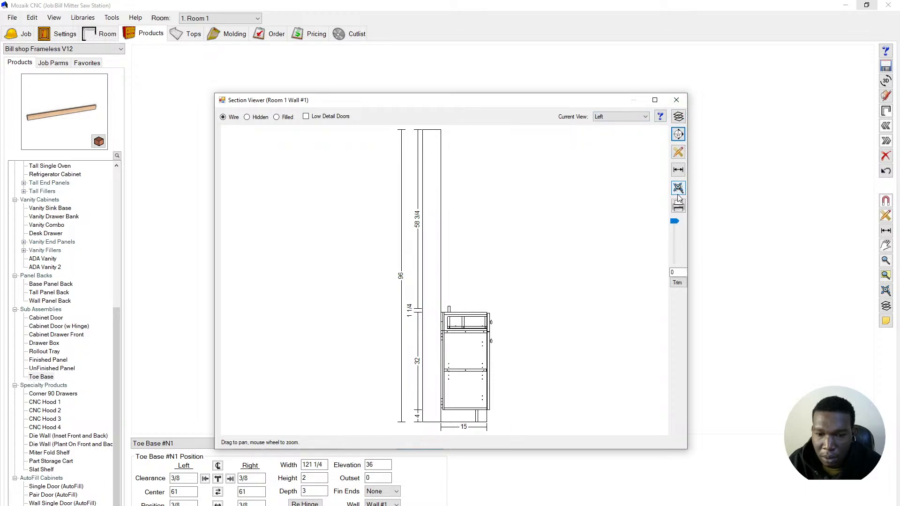
left_click_drag(675, 223, 674, 254)
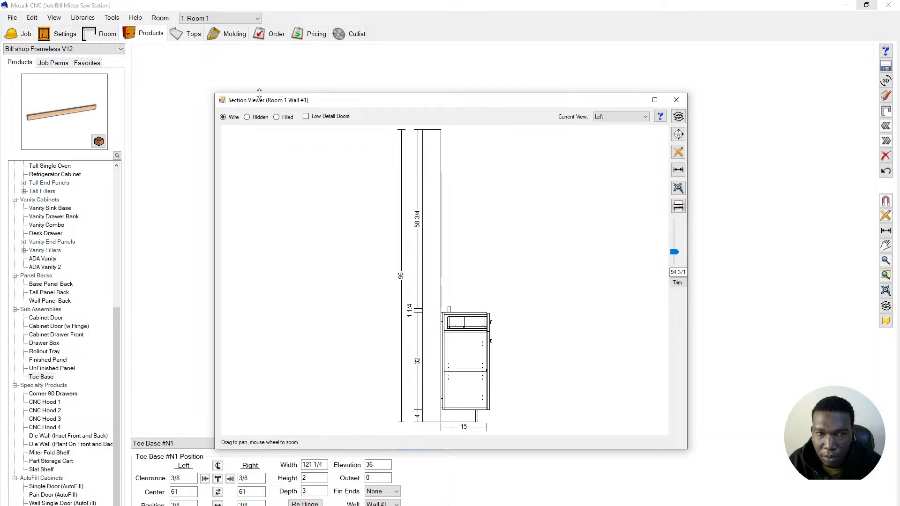
left_click(248, 118)
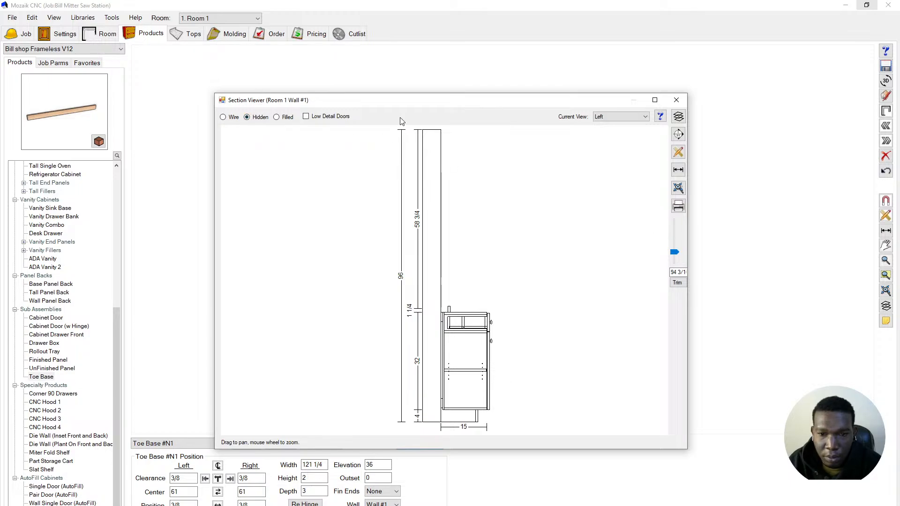
left_click(677, 135)
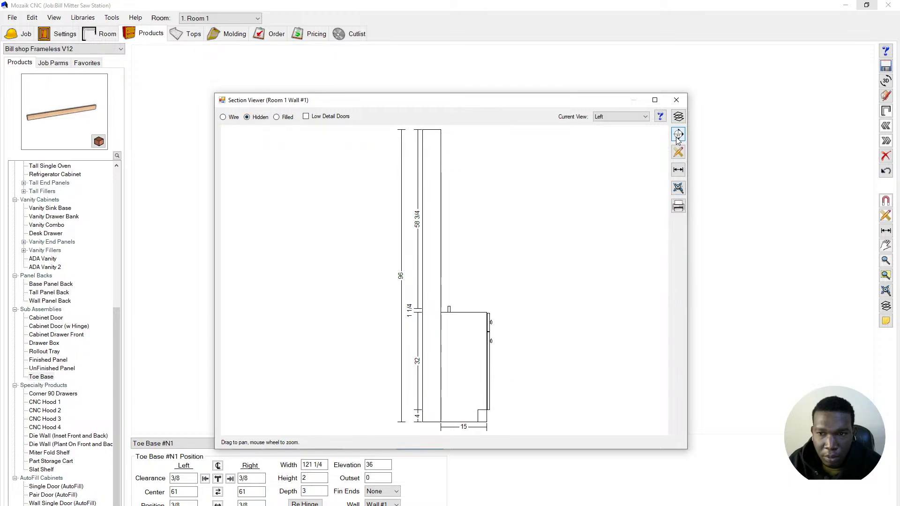
left_click(677, 136)
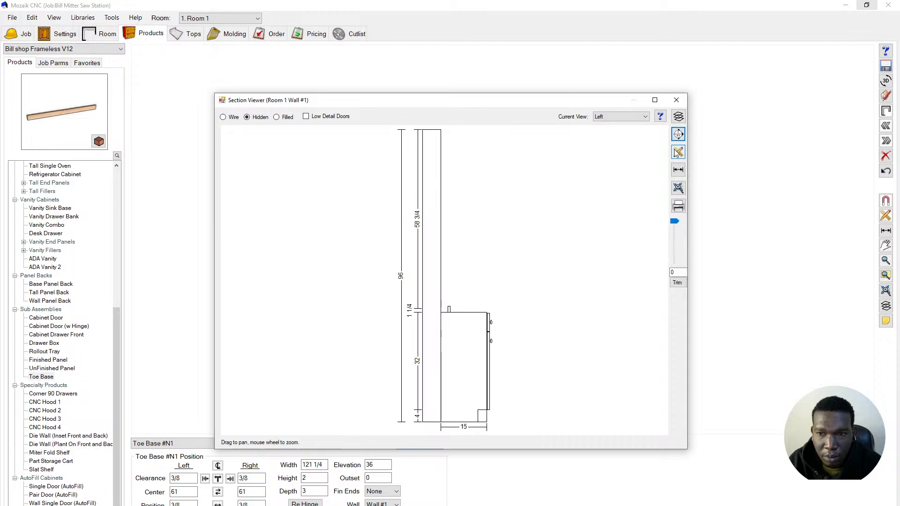
left_click_drag(677, 220, 668, 271)
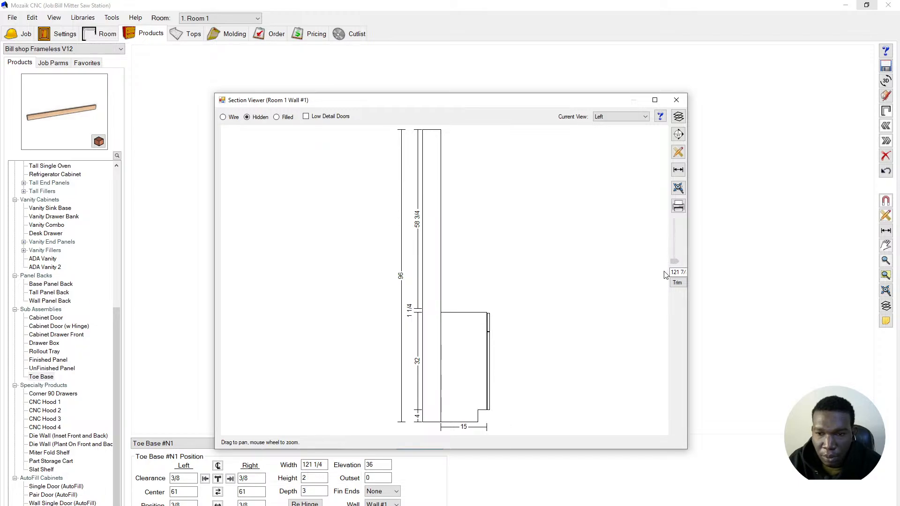
left_click(676, 100)
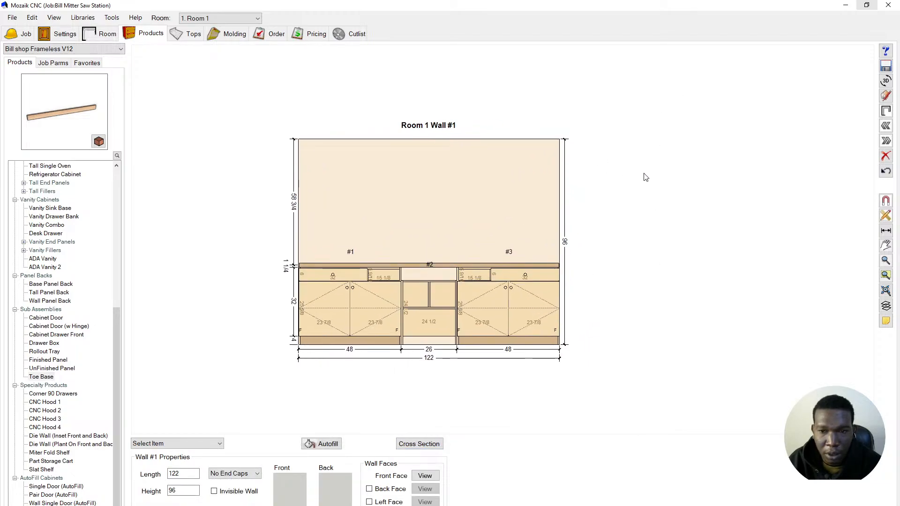
- Browse the Countertops, Molding and Order List views, then go to Pricing
scroll(542, 274, "up", 3)
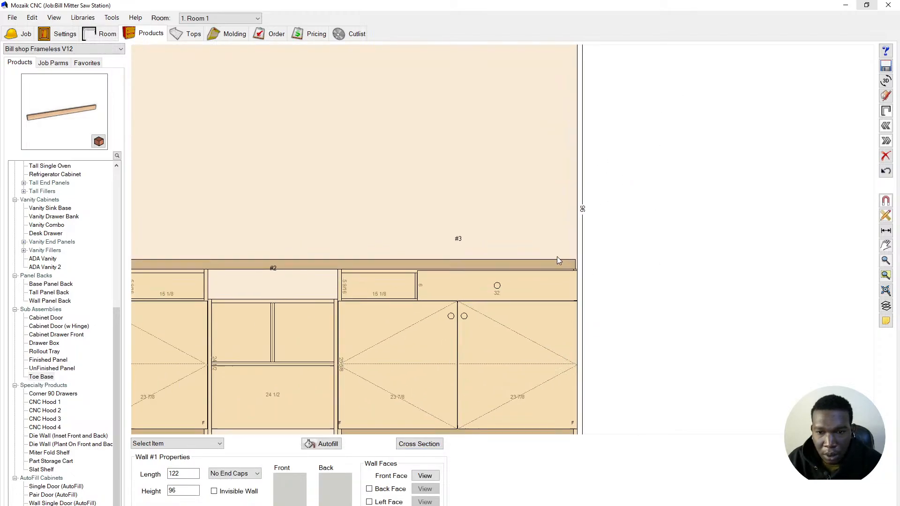
scroll(576, 252, "down", 3)
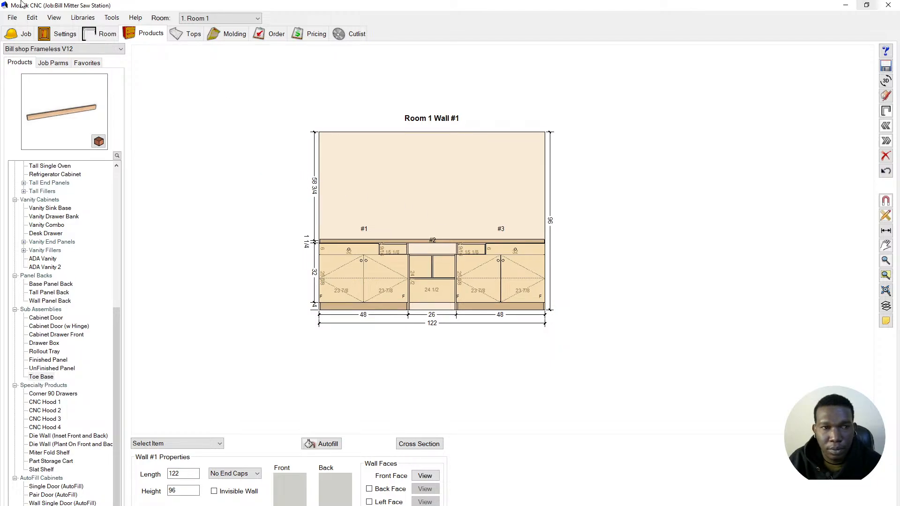
left_click(195, 38)
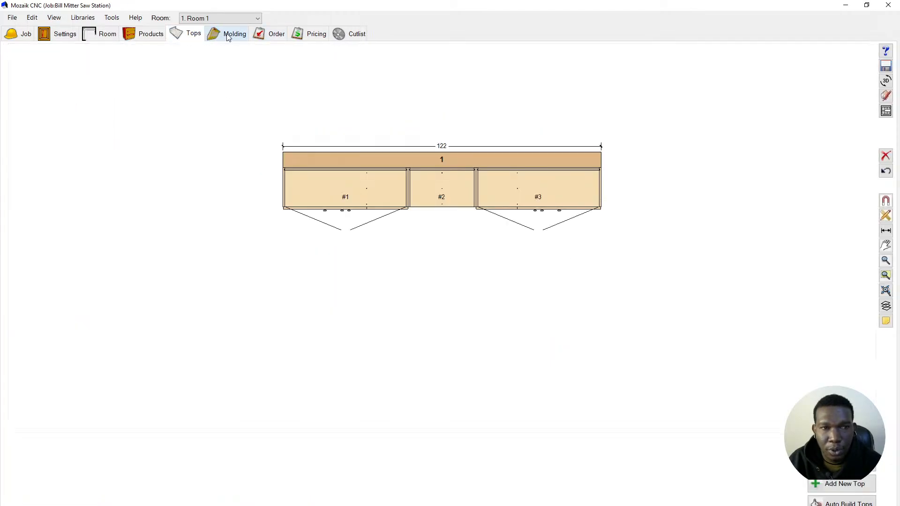
left_click(228, 36)
left_click(268, 39)
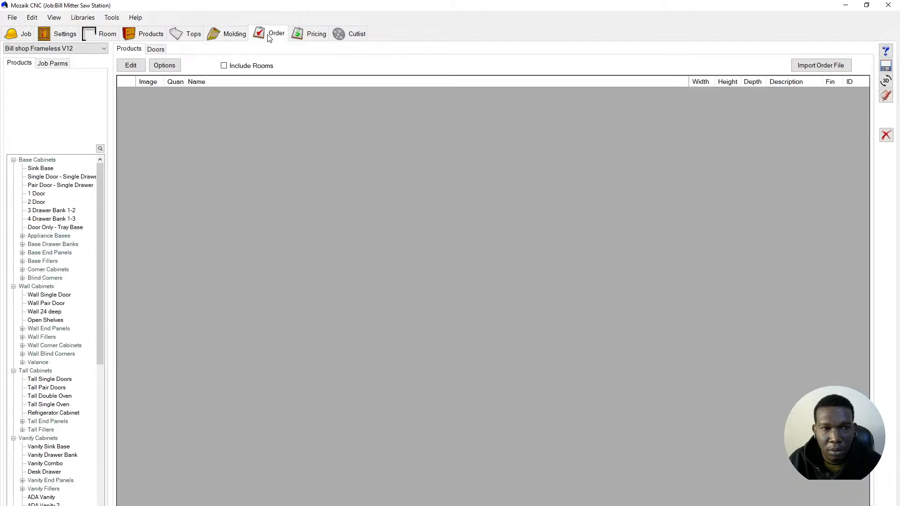
left_click(317, 38)
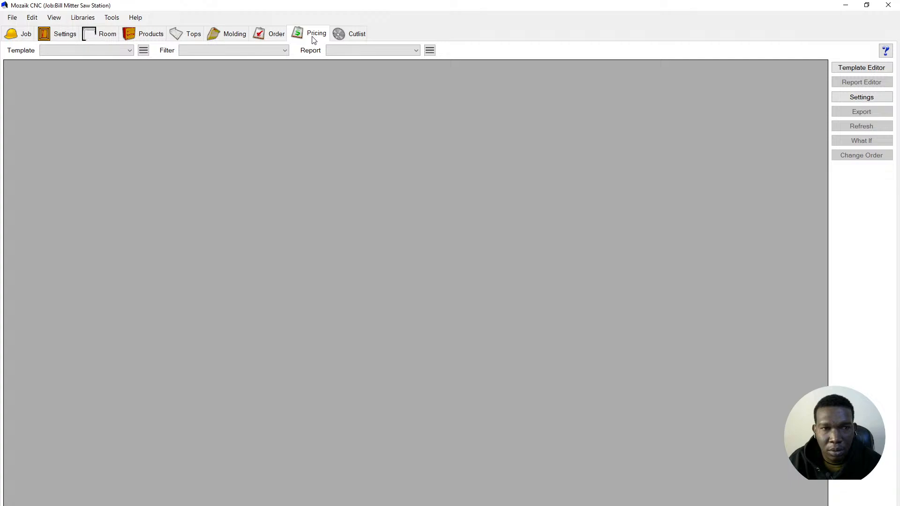
- Run the Material List pricing template for all rooms and dismiss the plywood warning
left_click(120, 51)
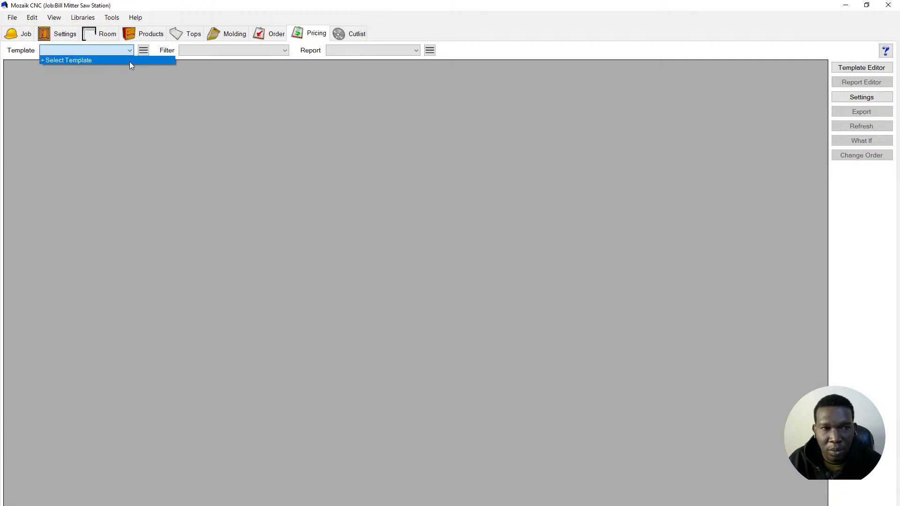
left_click(130, 61)
left_click(449, 240)
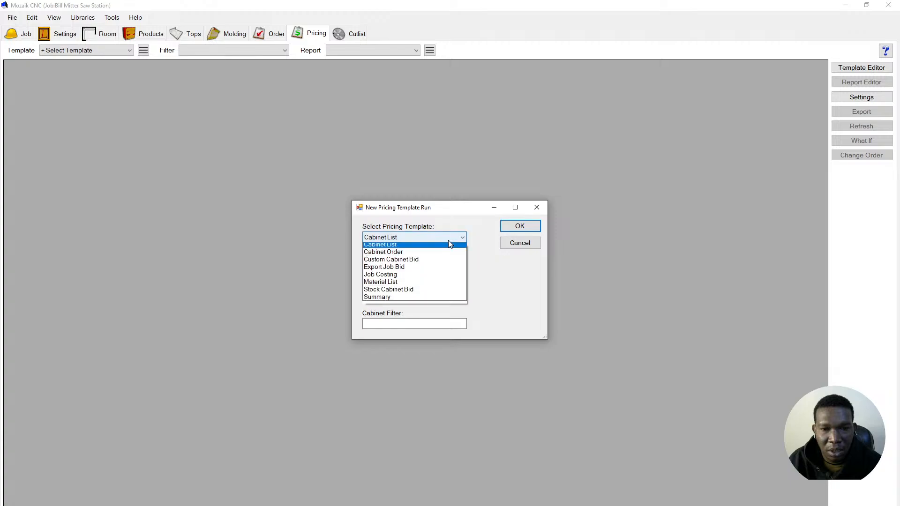
left_click(433, 285)
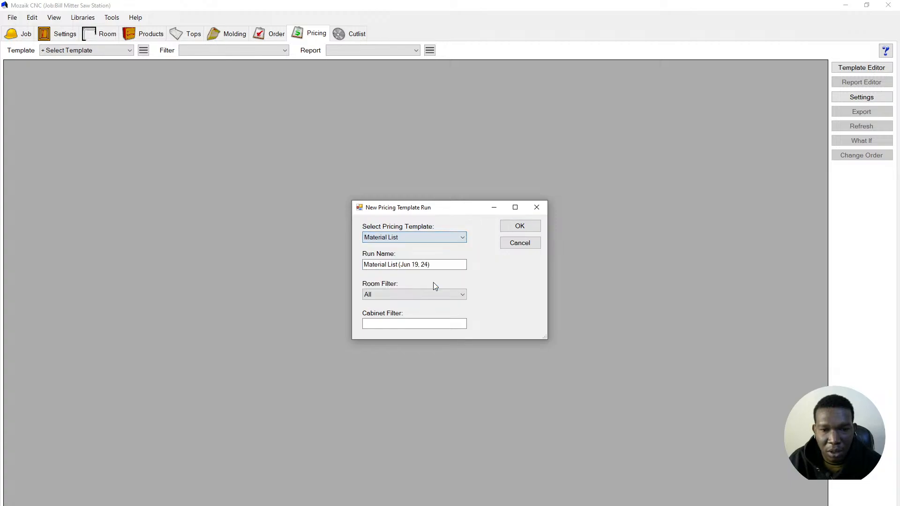
left_click(521, 226)
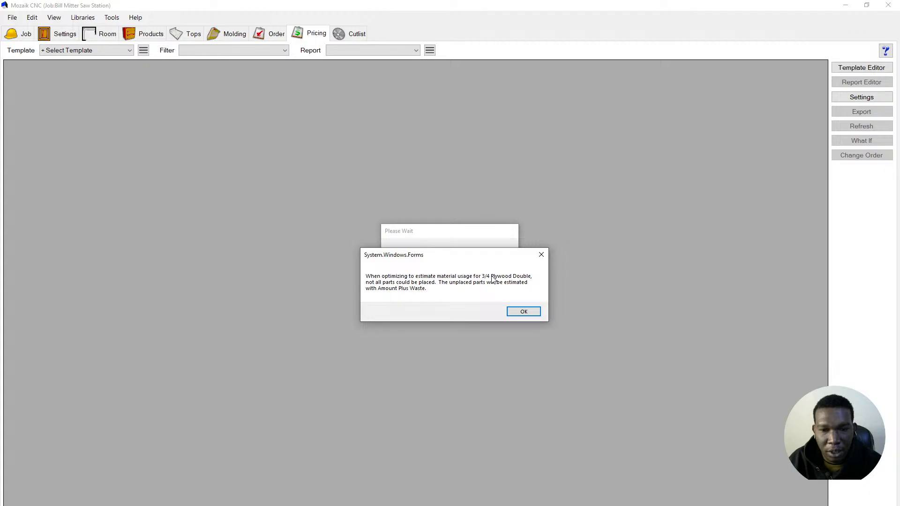
left_click(524, 313)
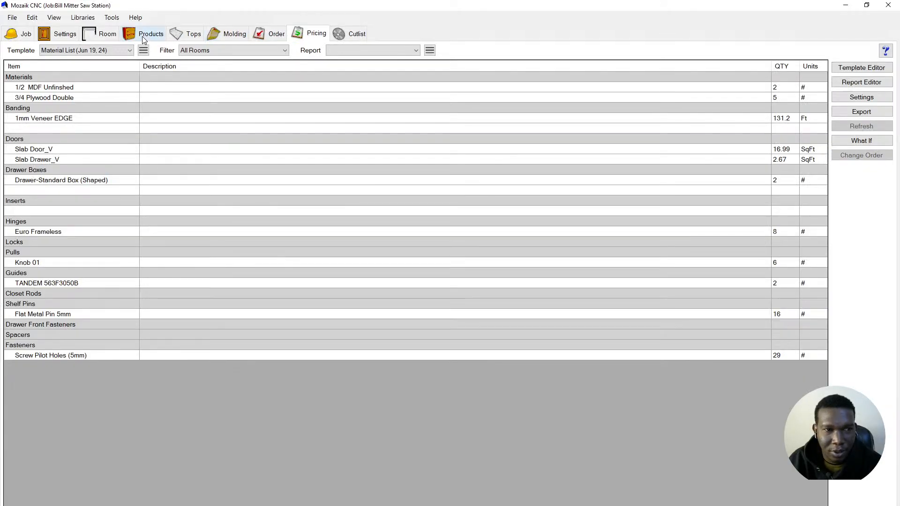
- Return to Products and display the Room 1 Wall #1 elevation
left_click(143, 39)
scroll(645, 186, "up", 1)
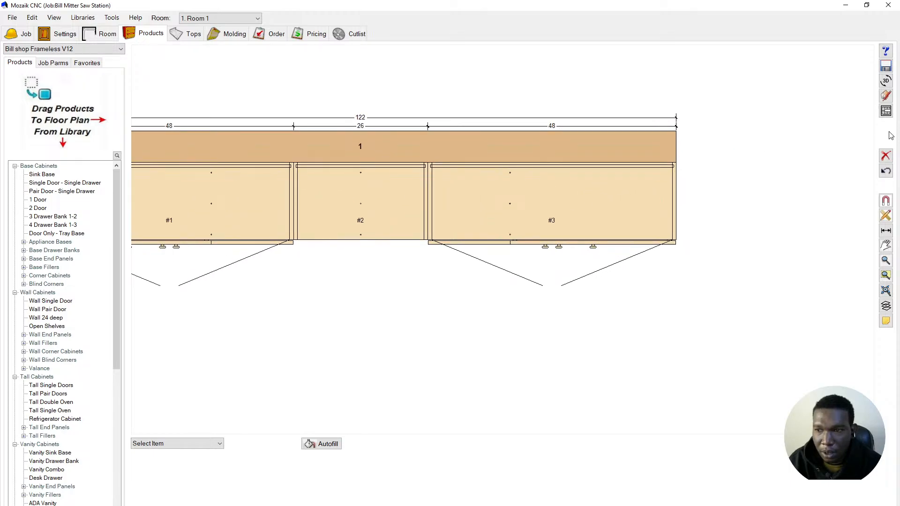
left_click(886, 111)
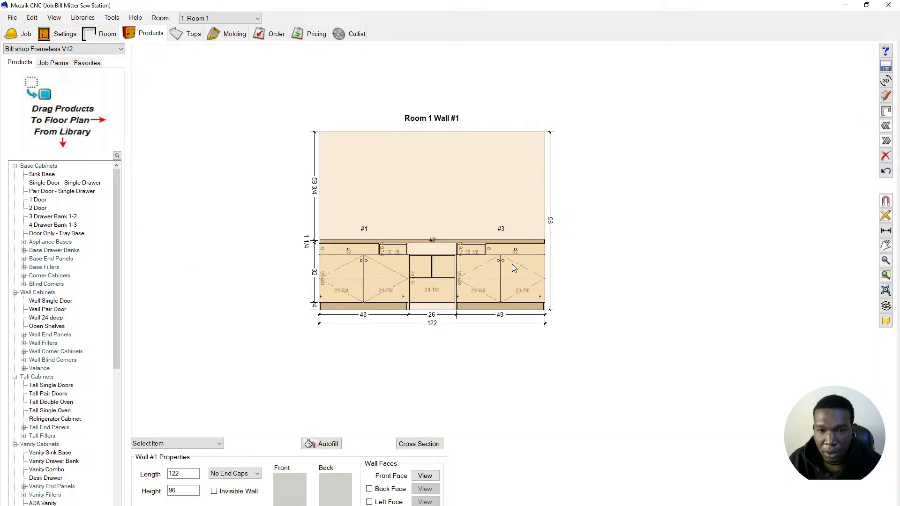
scroll(449, 248, "up", 2)
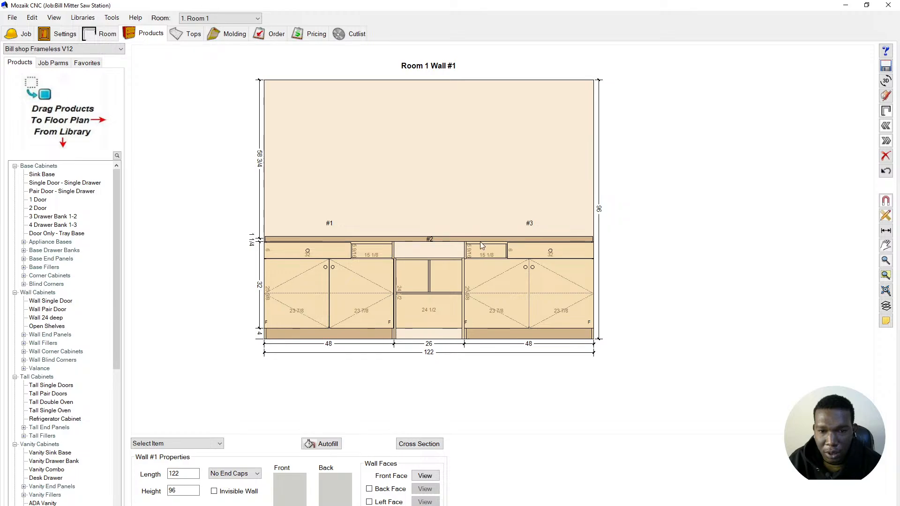
scroll(473, 243, "up", 2)
- Shorten the toe base strip to the first cabinet and paste a copy onto the wall
left_click(464, 239)
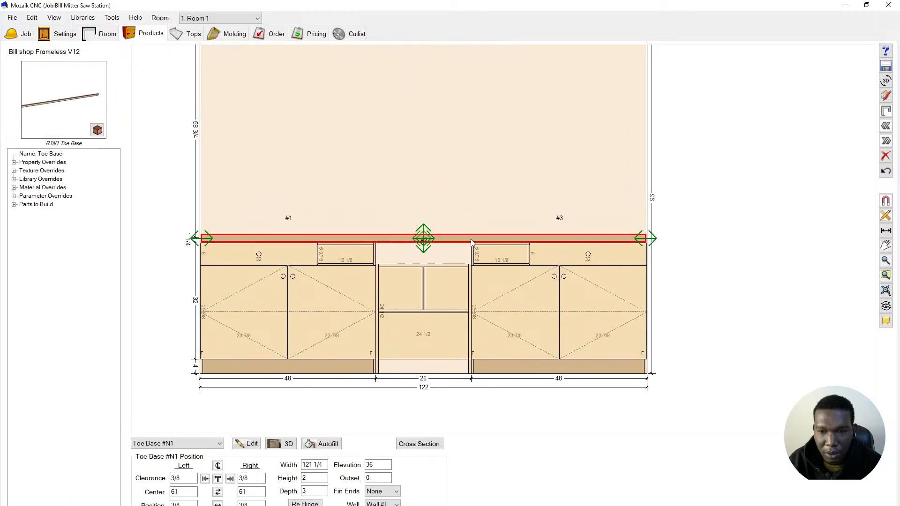
left_click_drag(645, 238, 374, 254)
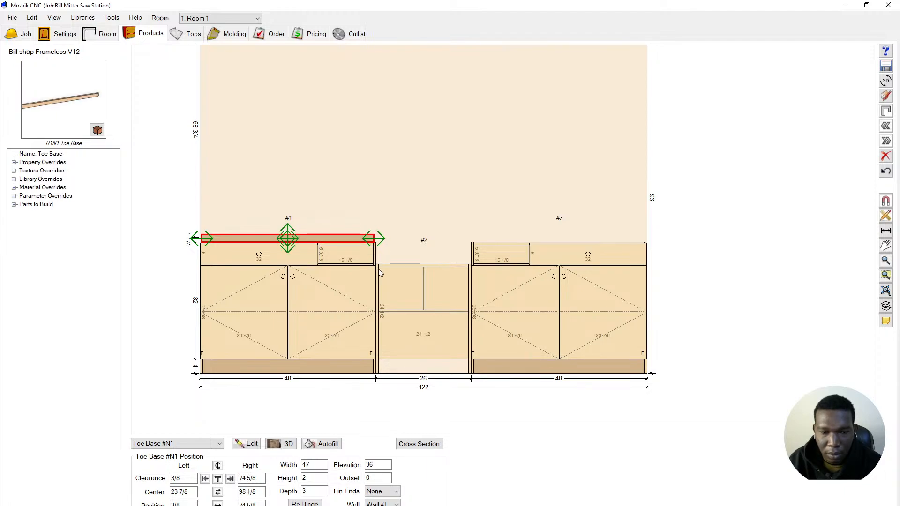
right_click(249, 237)
left_click(282, 252)
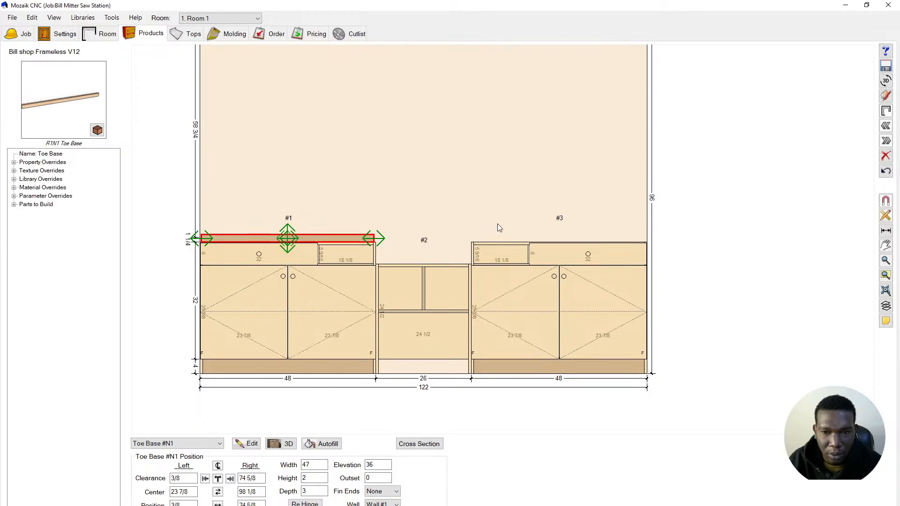
right_click(530, 187)
left_click(542, 196)
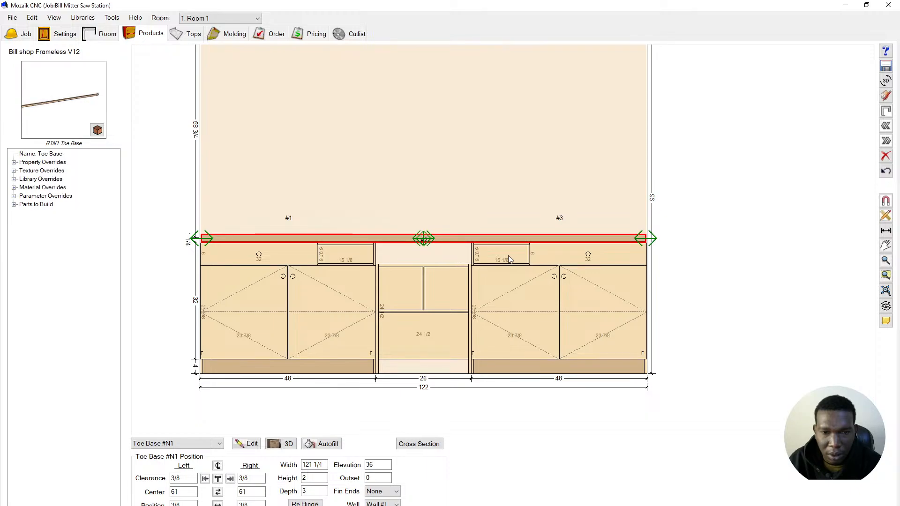
left_click(817, 279)
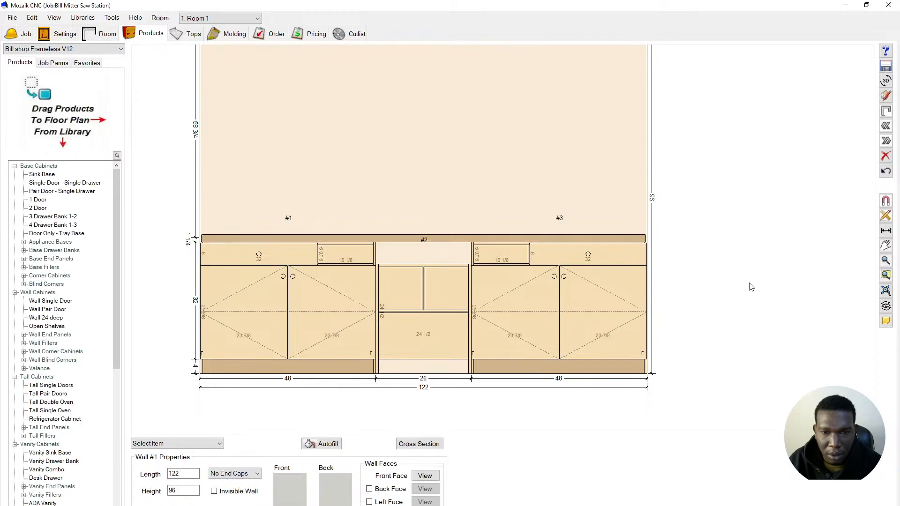
- Shorten the second toe base strip from its left end, then return to the Pricing material list
left_click(644, 323)
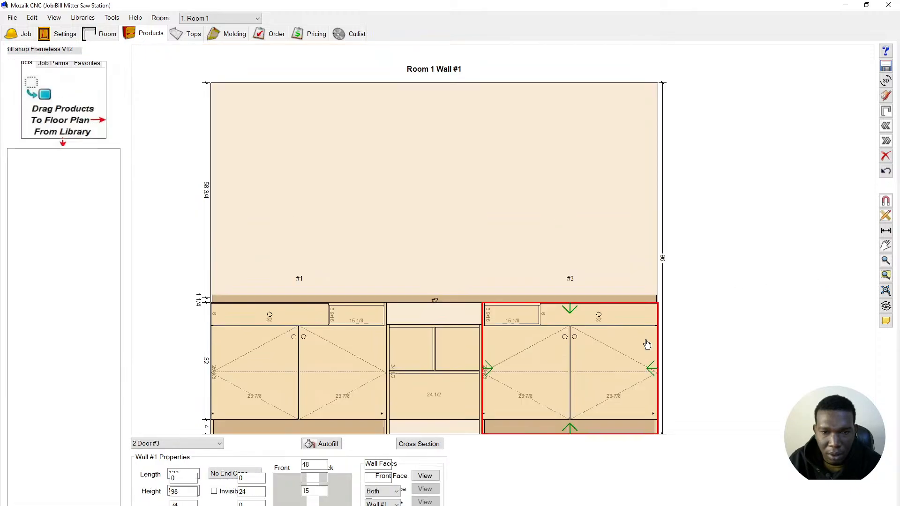
left_click(498, 300)
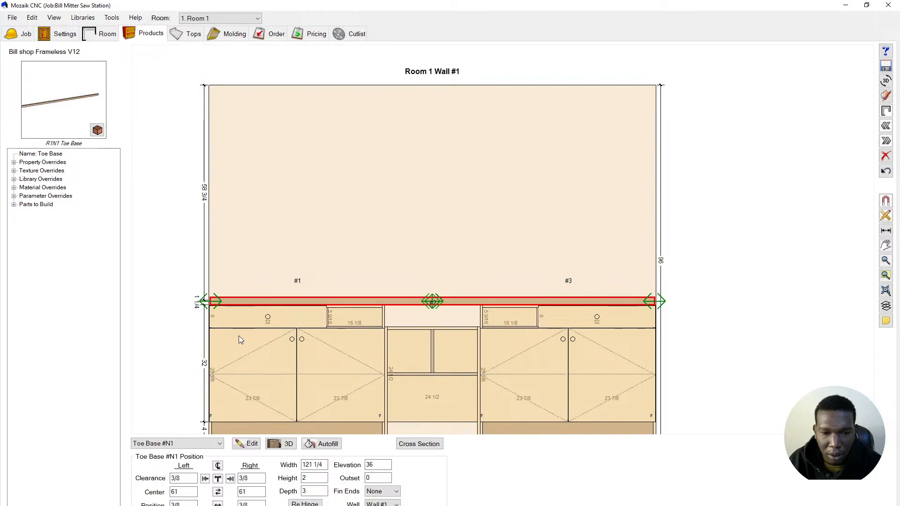
left_click_drag(215, 302, 481, 313)
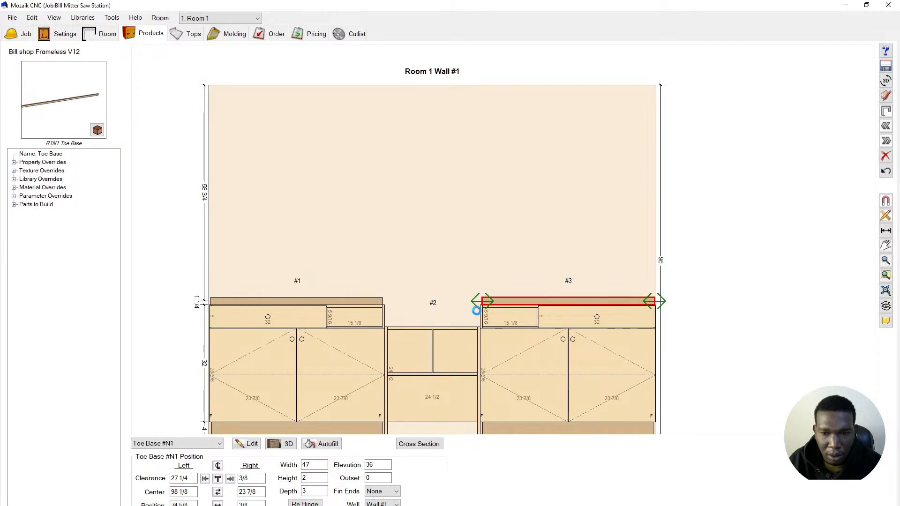
scroll(391, 215, "down", 1)
scroll(328, 281, "up", 2)
scroll(323, 285, "down", 1)
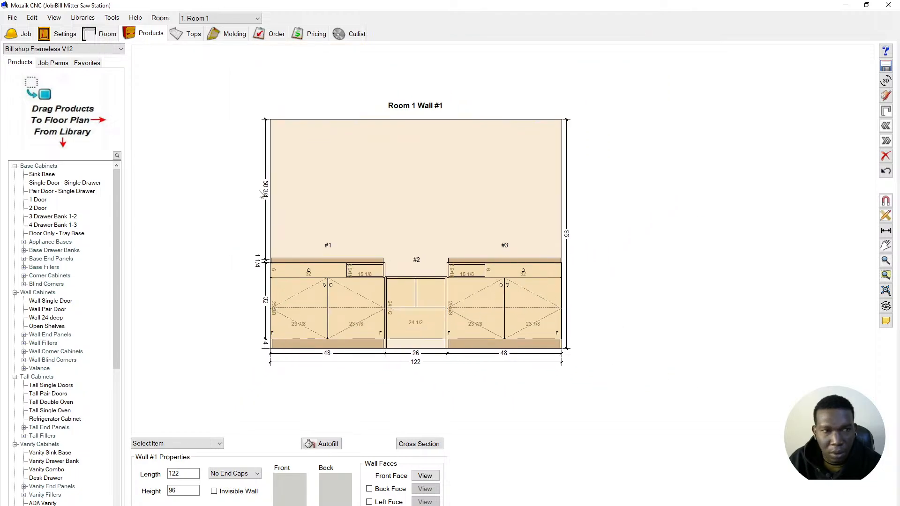
left_click(309, 38)
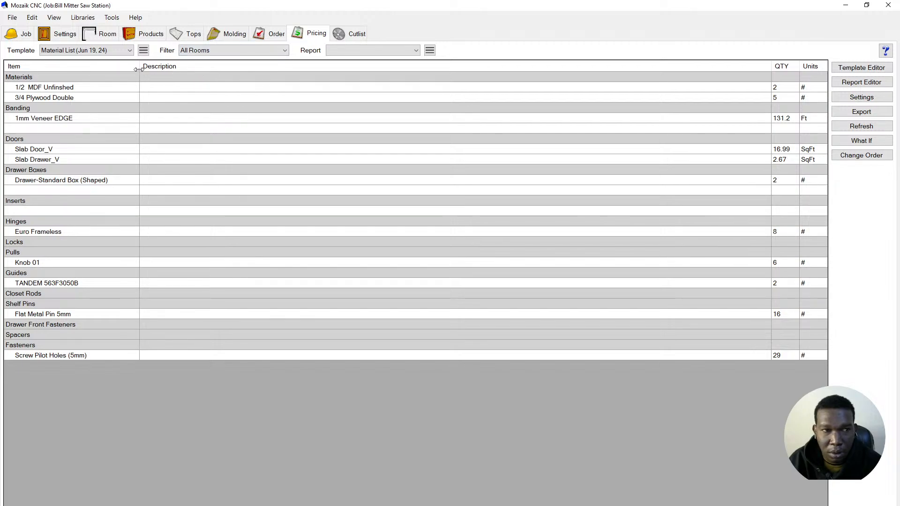
- Rerun the Material List template to re-estimate the 3/4 Plywood Double sheets
left_click(109, 50)
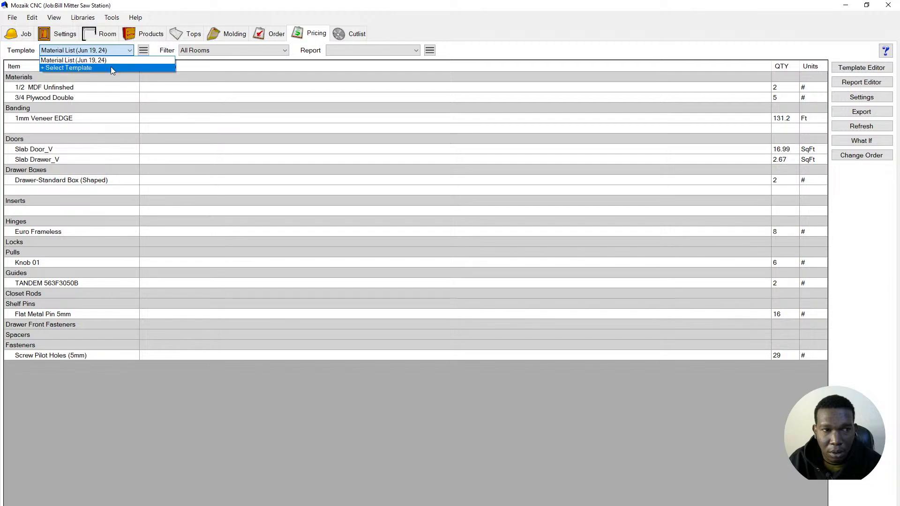
left_click(111, 66)
left_click(410, 236)
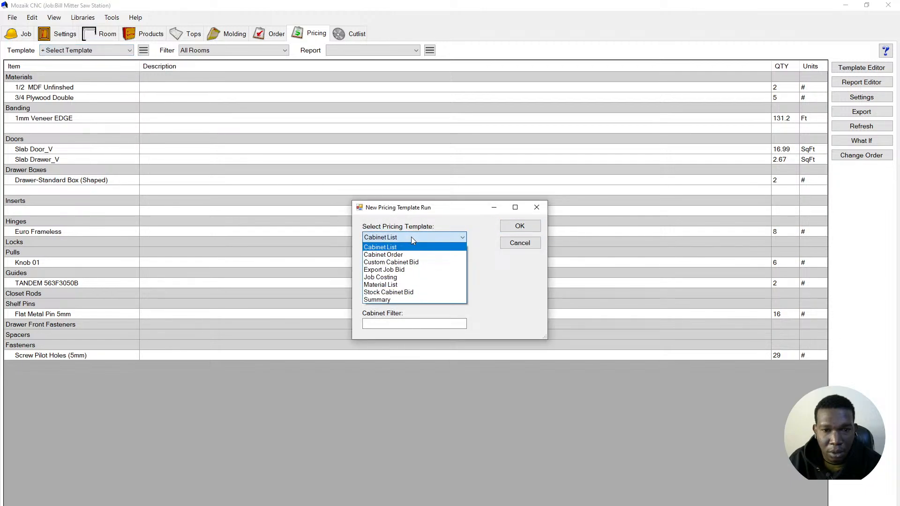
left_click(409, 284)
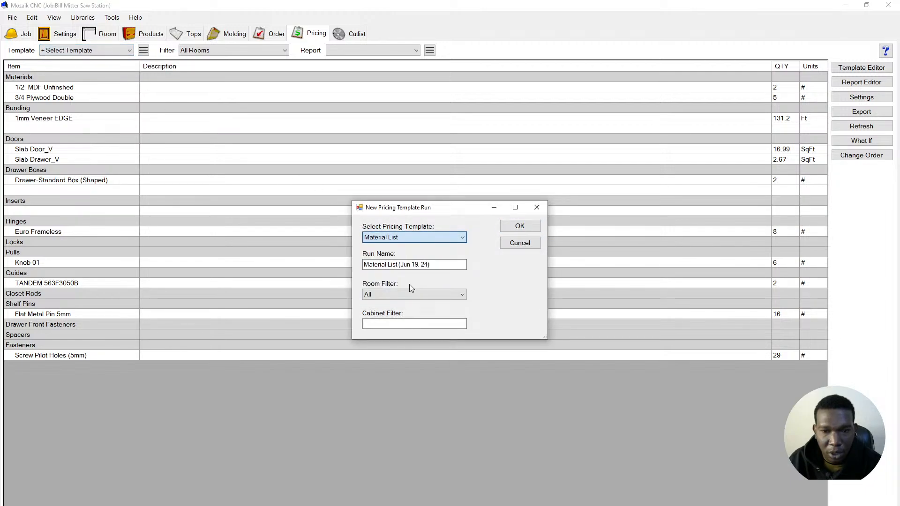
left_click(522, 226)
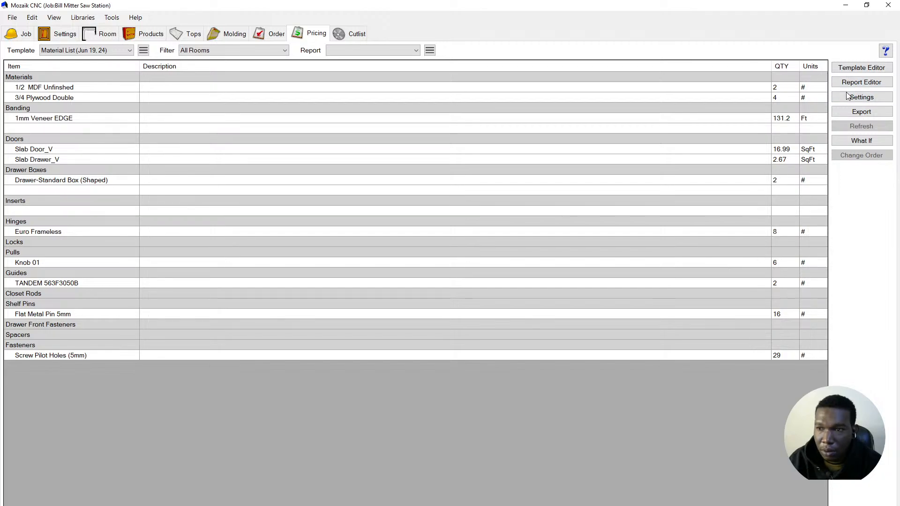
- Export the material list as 'Material List (Jun 19, 24).csv' into the Mozaik folder on D:
left_click(856, 115)
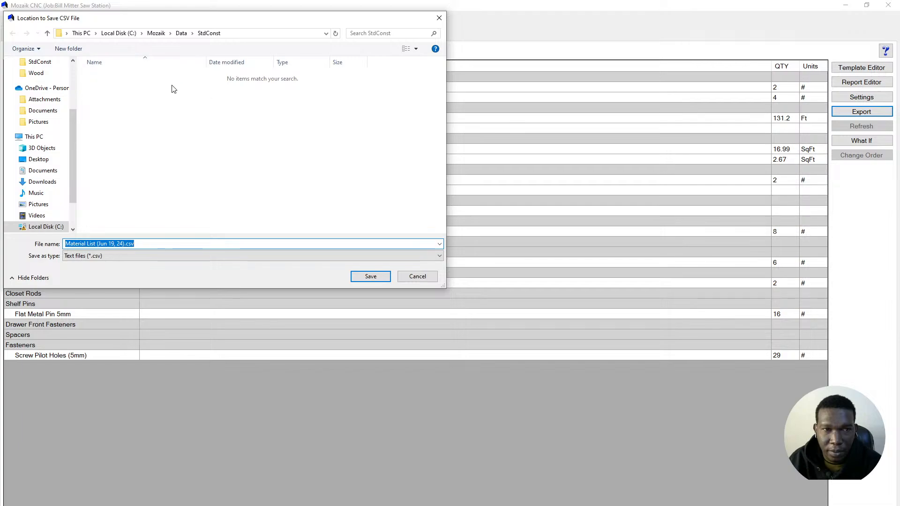
scroll(47, 119, "up", 2)
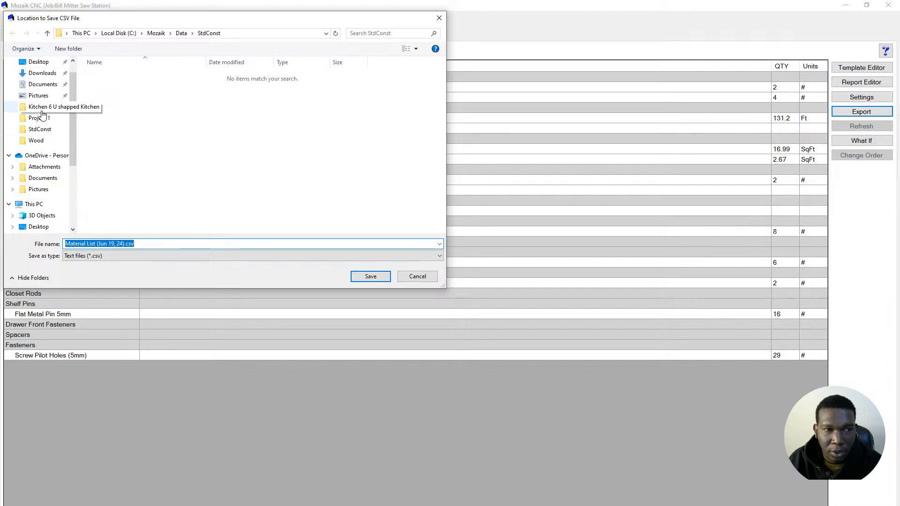
left_click(39, 63)
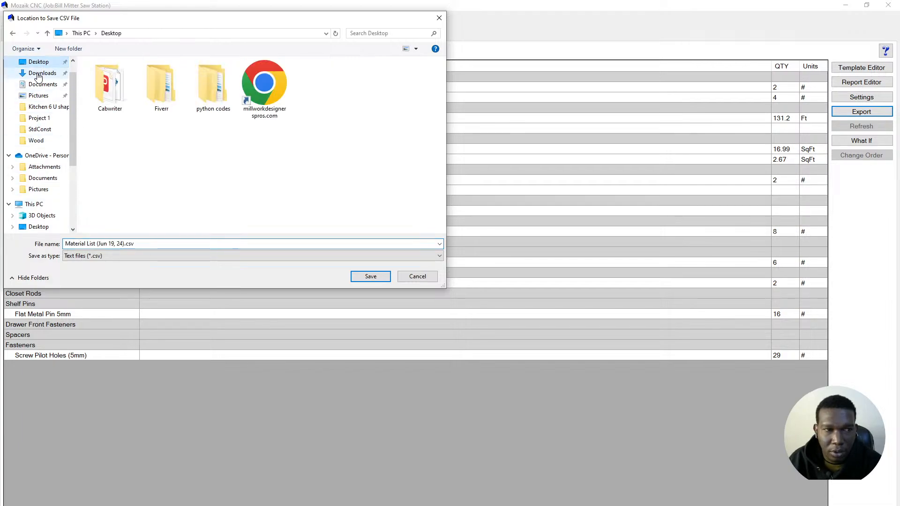
scroll(44, 188, "down", 1)
scroll(46, 192, "down", 3)
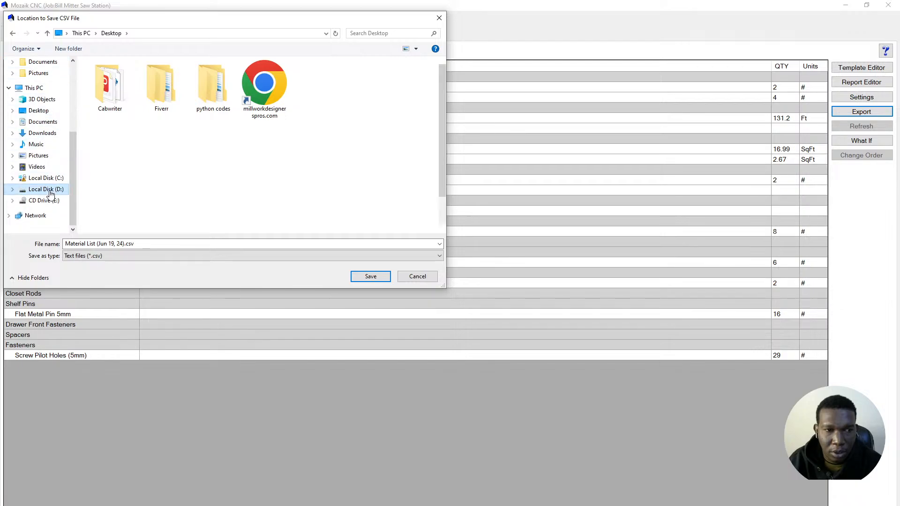
left_click(51, 192)
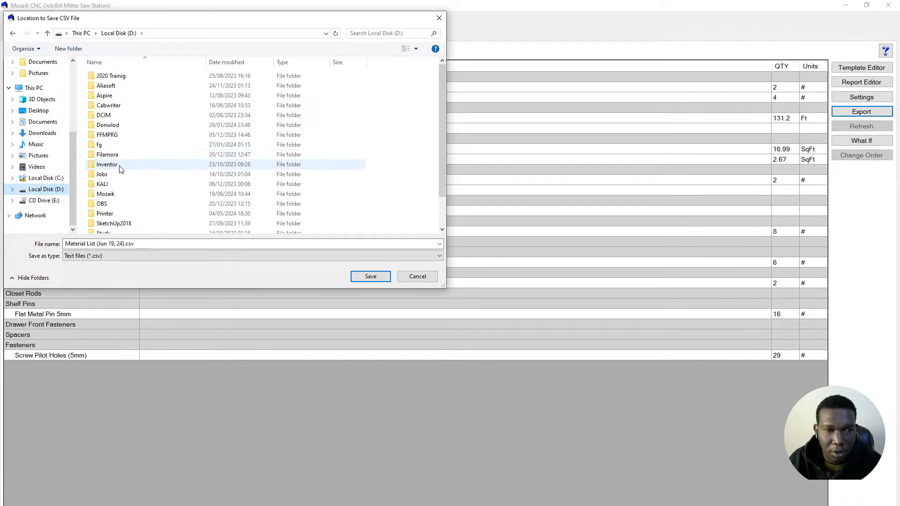
left_click(122, 194)
double_click(122, 194)
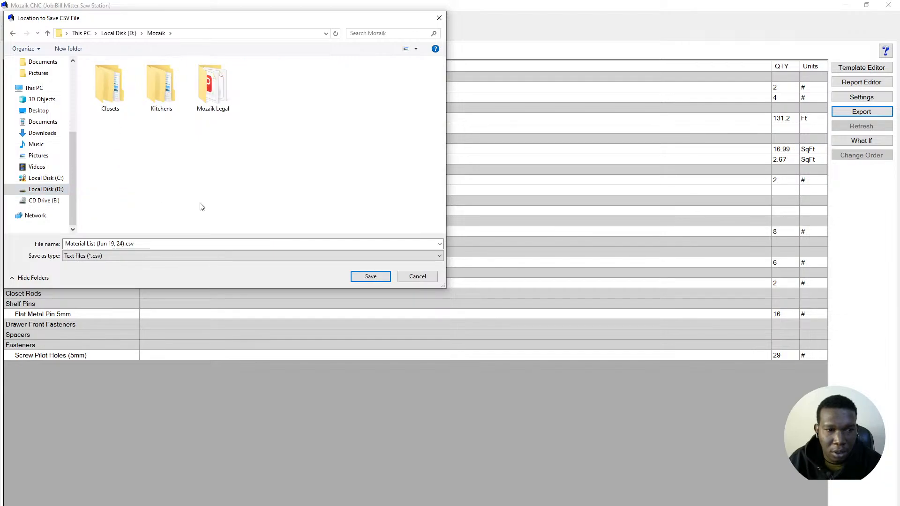
left_click(370, 276)
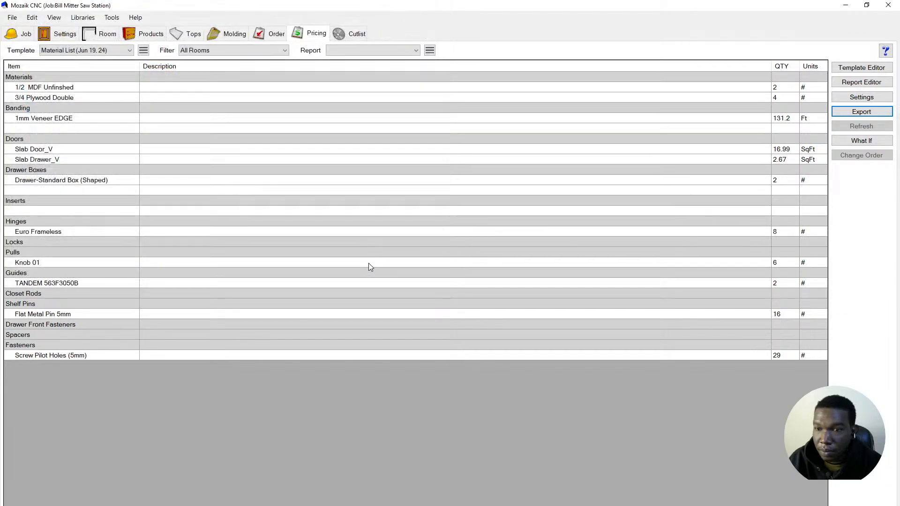
- Dismiss the export confirmation, glance at the template runs and File menu, and return to Products
left_click(471, 307)
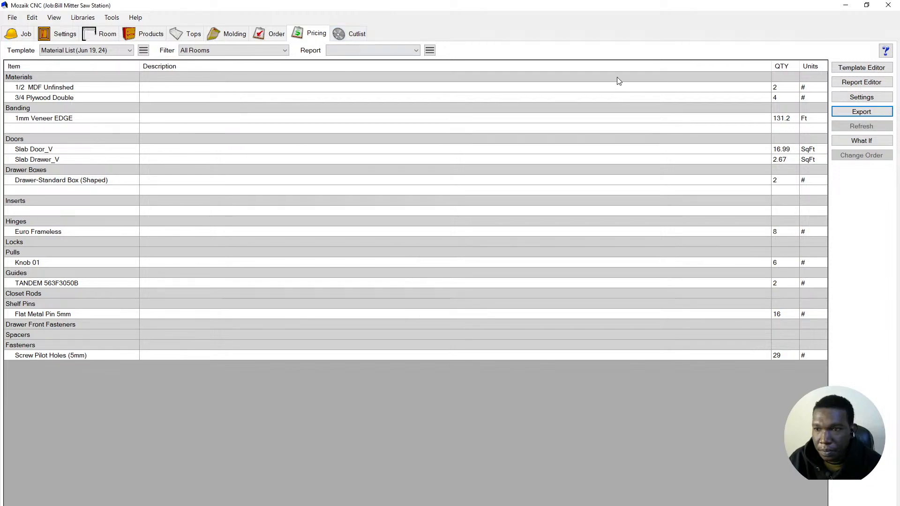
left_click(117, 51)
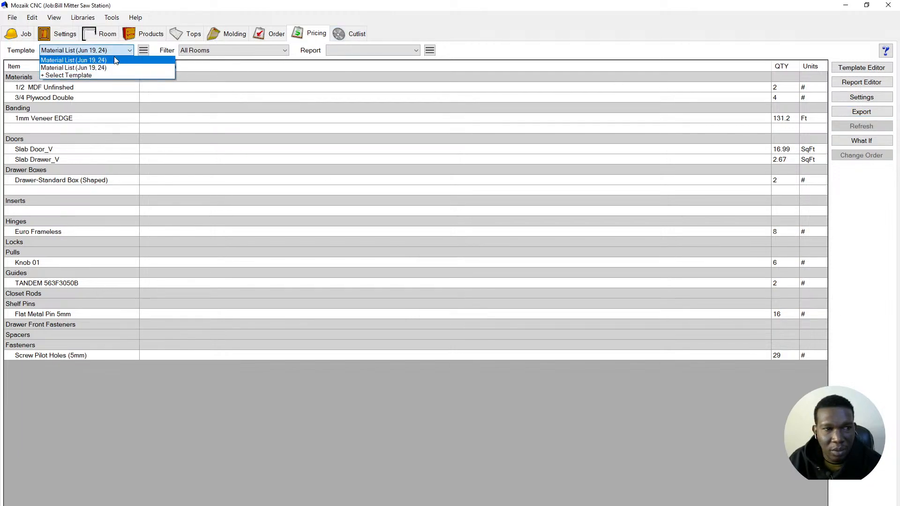
left_click(12, 22)
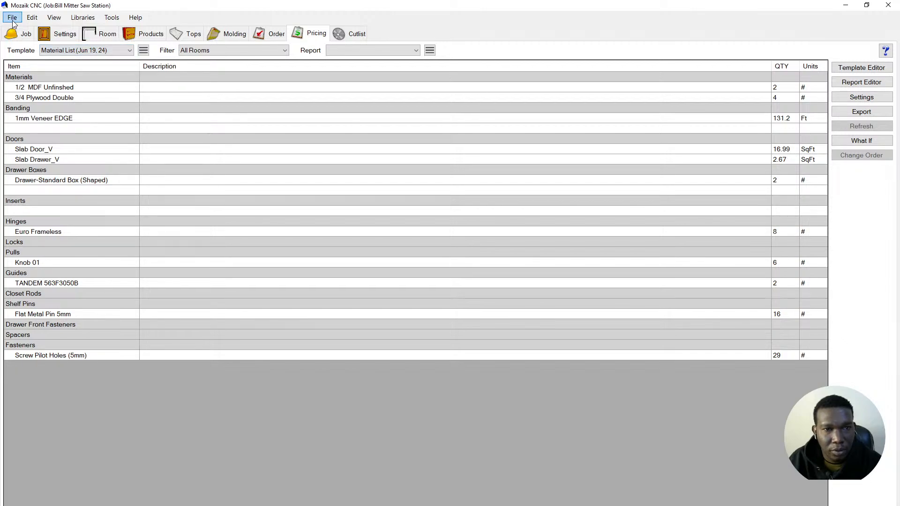
left_click(12, 19)
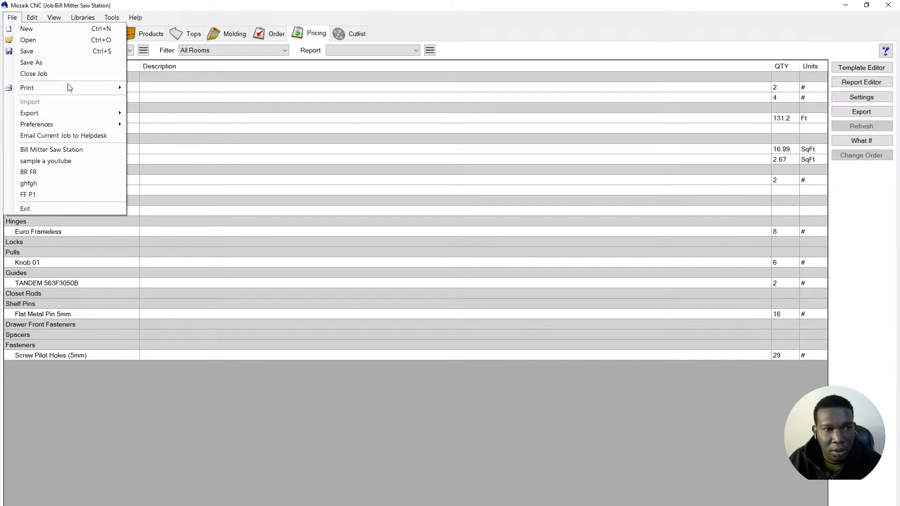
mouse_move(100, 92)
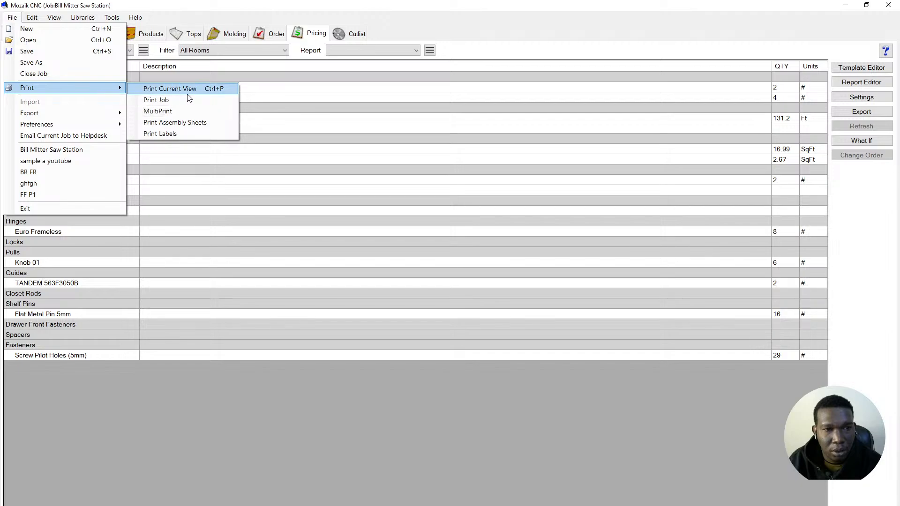
left_click(180, 3)
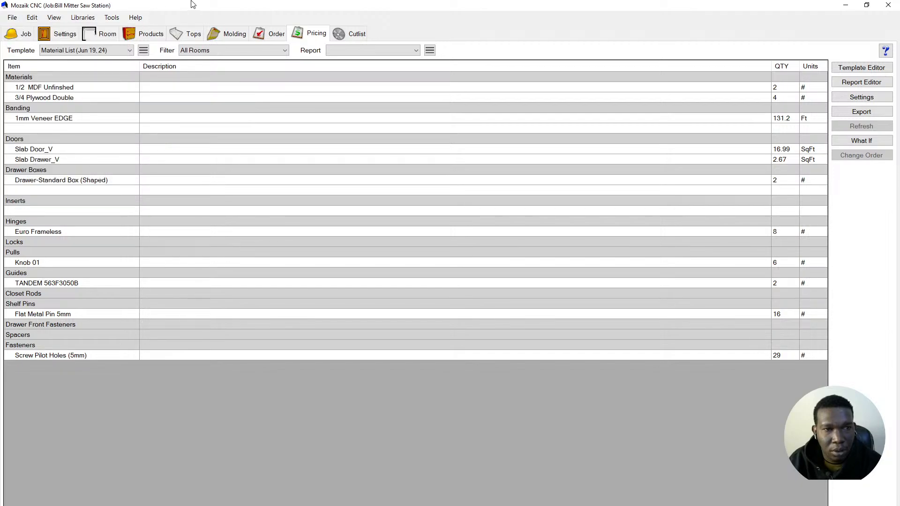
left_click(150, 33)
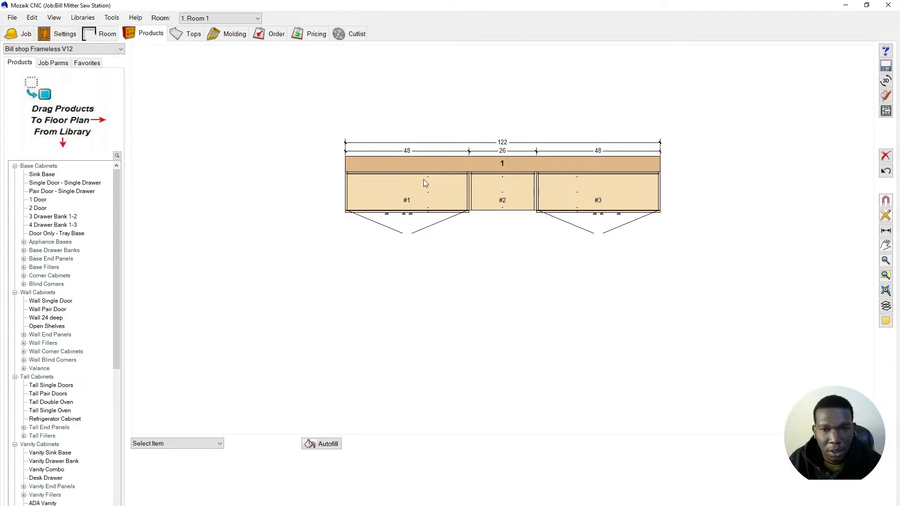
- Open the 3D Room Viewer and hide the Floor and Walls layers
left_click(885, 81)
left_click_drag(468, 327, 458, 340)
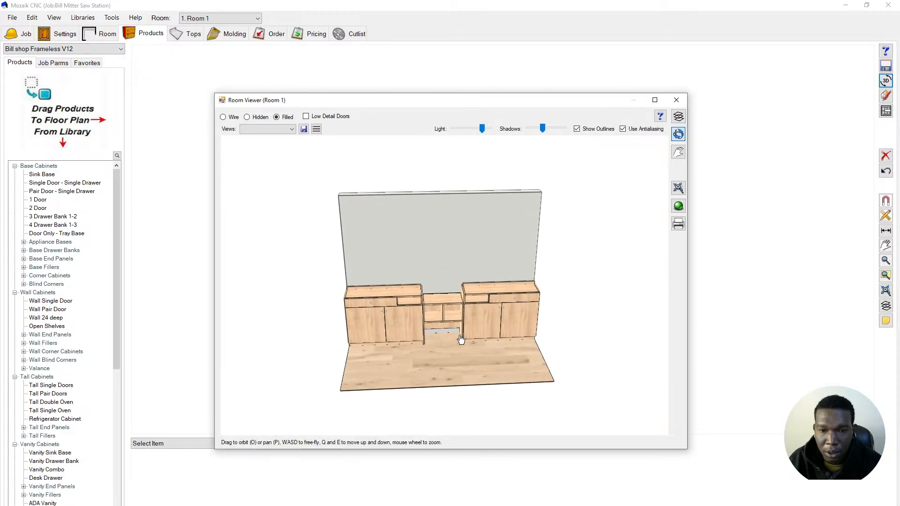
scroll(462, 327, "up", 5)
left_click(678, 116)
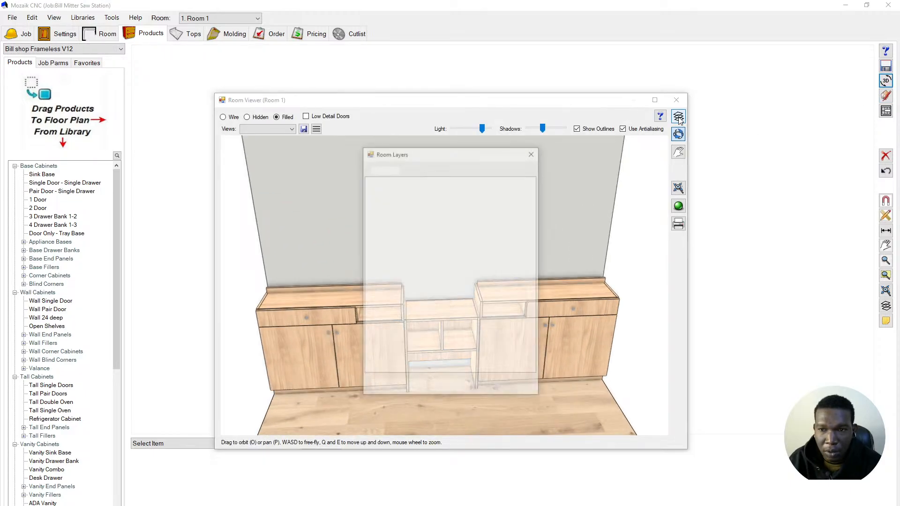
left_click(378, 205)
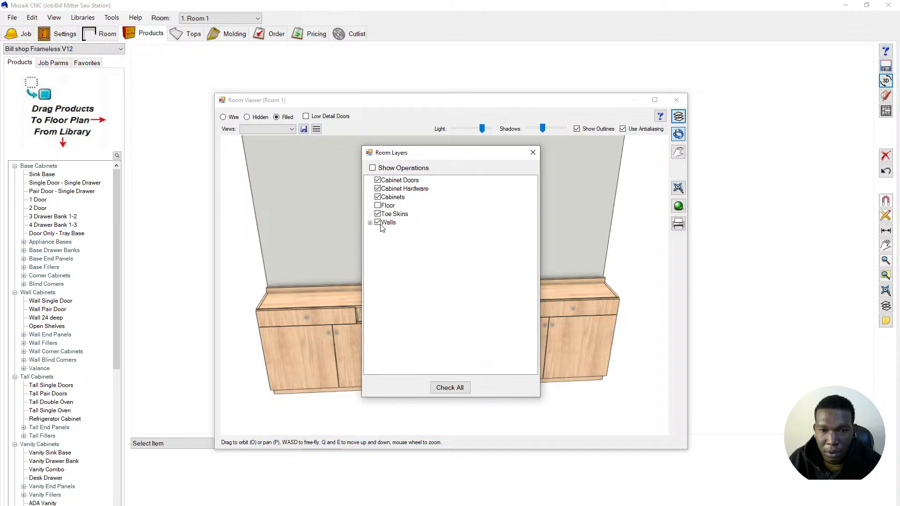
left_click(378, 222)
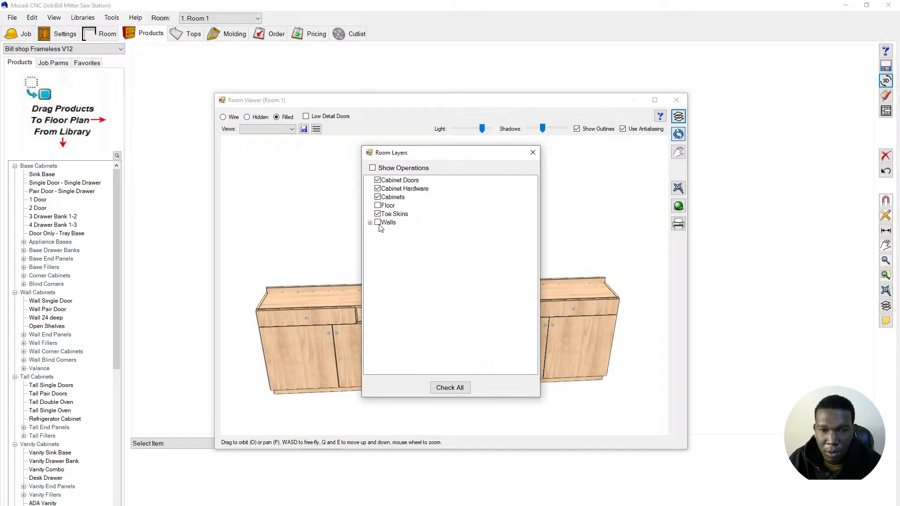
left_click(533, 153)
- Orbit the three cabinets to a low near-frontal angle and maximize the Room Viewer
left_click_drag(528, 321, 478, 346)
scroll(497, 350, "up", 4)
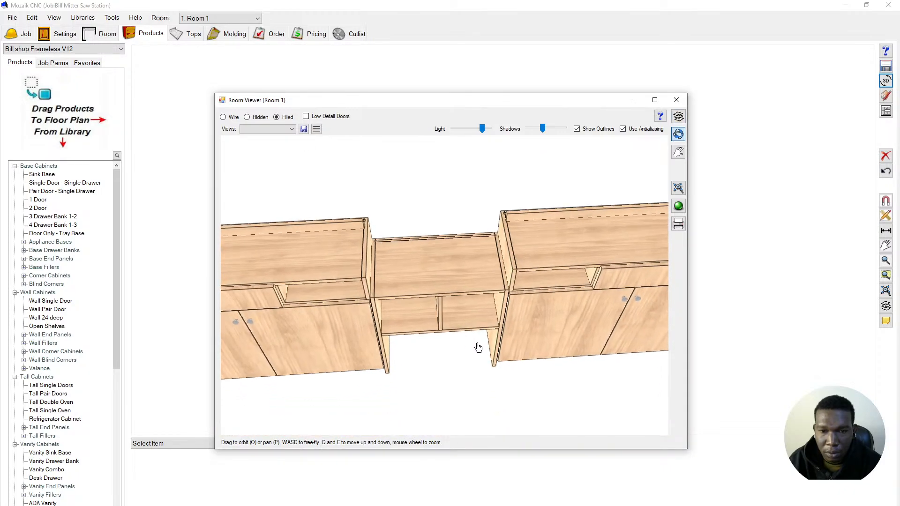
scroll(472, 208, "down", 3)
left_click_drag(572, 304, 512, 273)
scroll(395, 275, "down", 3)
scroll(421, 262, "down", 2)
scroll(544, 395, "up", 3)
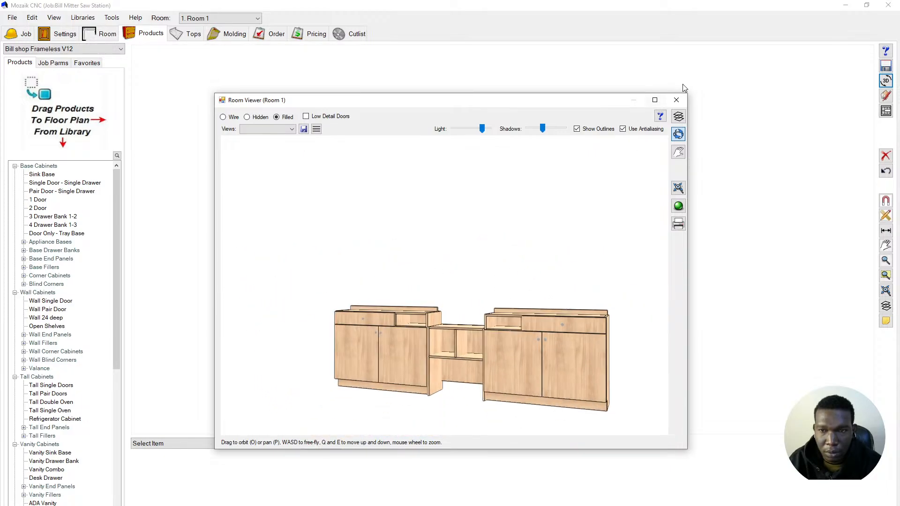
left_click(655, 100)
scroll(315, 318, "down", 3)
scroll(522, 457, "up", 5)
scroll(543, 462, "up", 3)
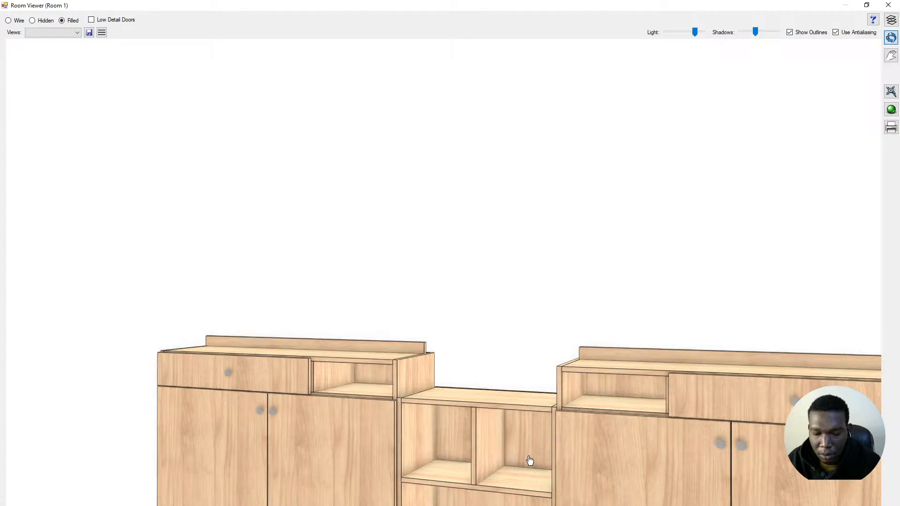
- Frame the cabinets and save the current 3D angle as View 1
middle_click_drag(504, 476, 426, 308)
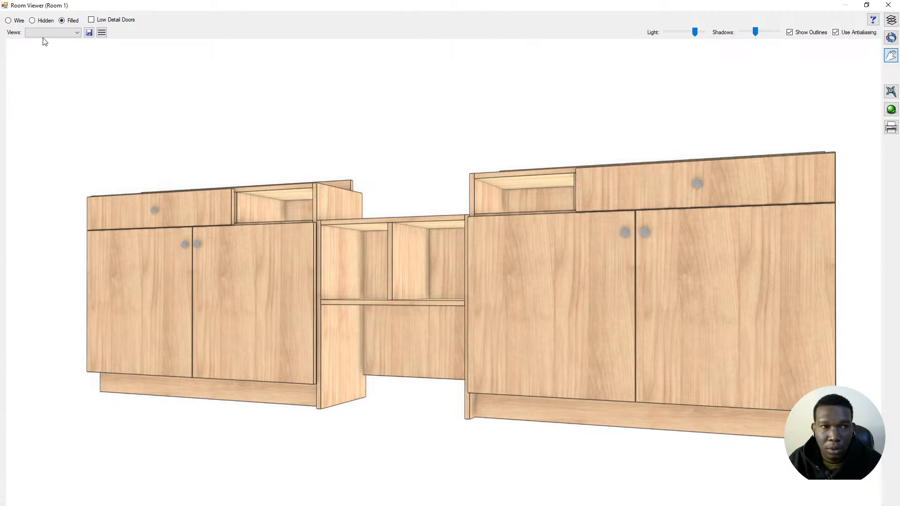
left_click(89, 33)
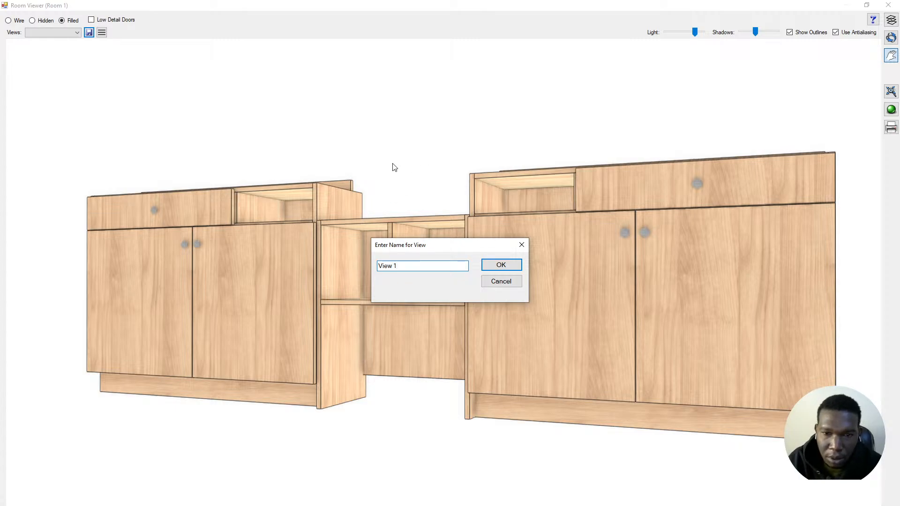
left_click(501, 265)
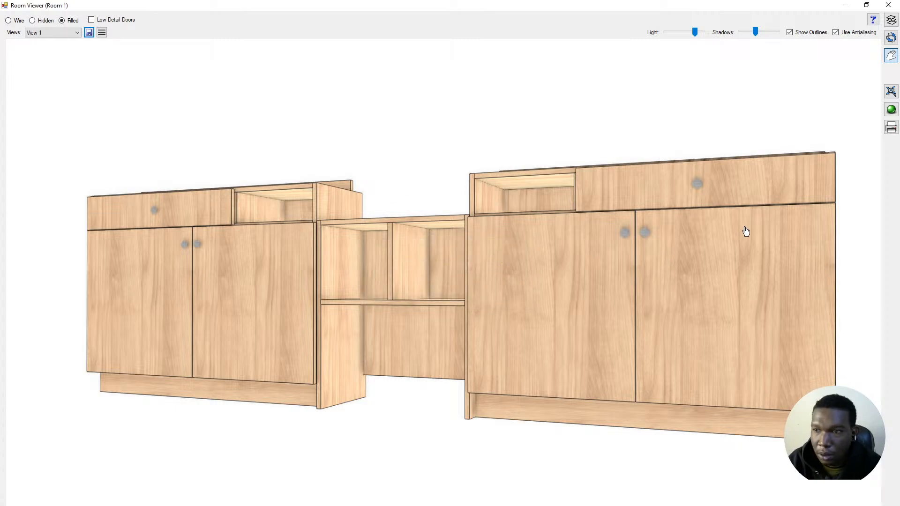
- Hide the Cabinet Doors layer and orbit to a frontal view of the open shelves
left_click(890, 19)
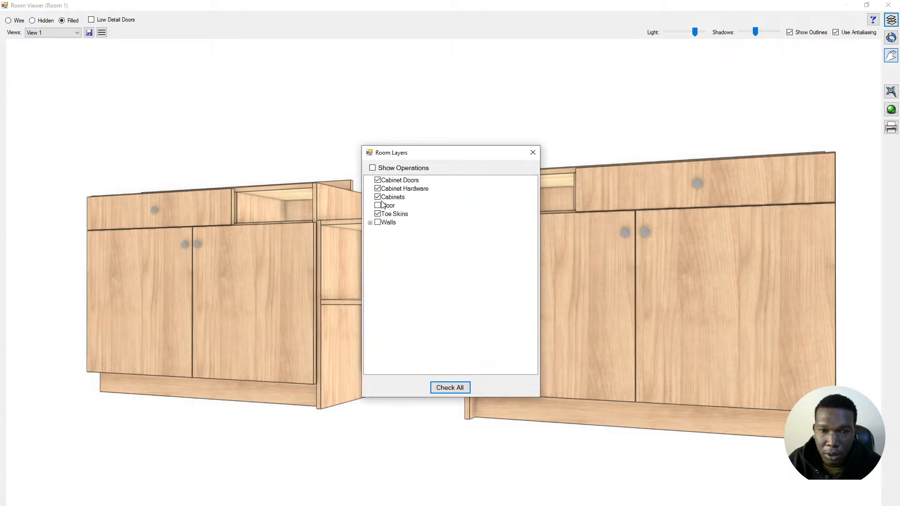
left_click(378, 180)
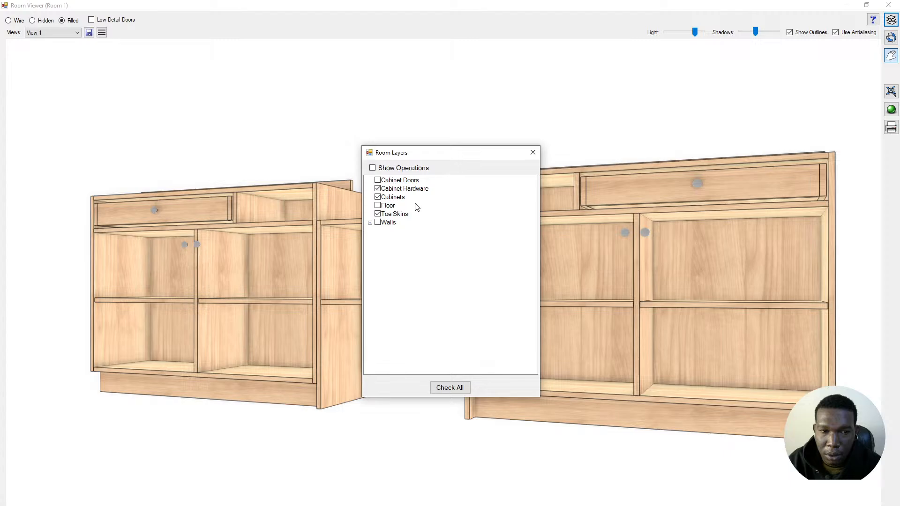
left_click(533, 153)
left_click_drag(500, 172, 693, 283)
scroll(368, 264, "up", 5)
scroll(693, 283, "down", 2)
scroll(464, 293, "up", 1)
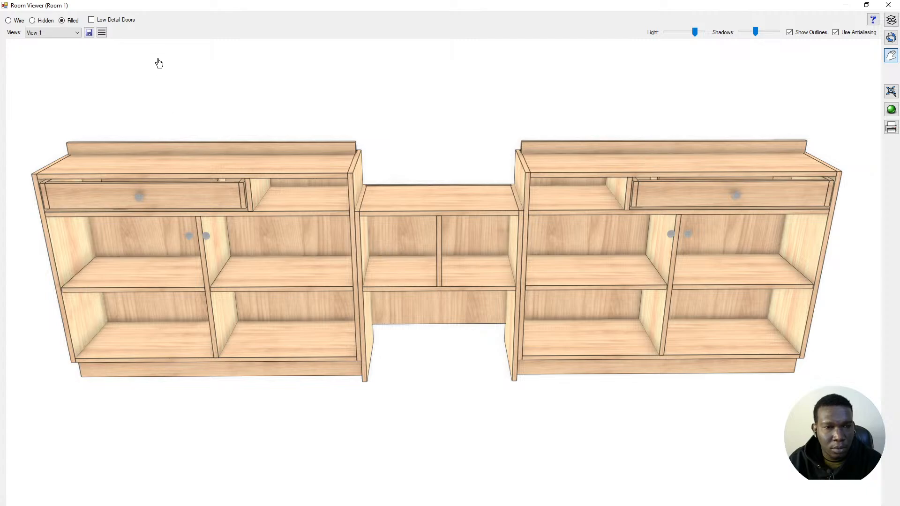
- Save this view as 'view 2' and restore the viewer to a smaller window
left_click(89, 33)
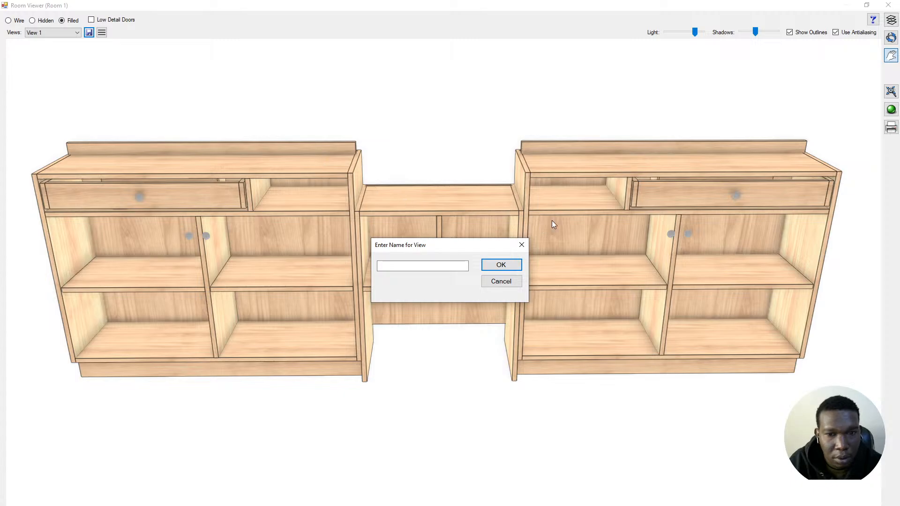
left_click(441, 262)
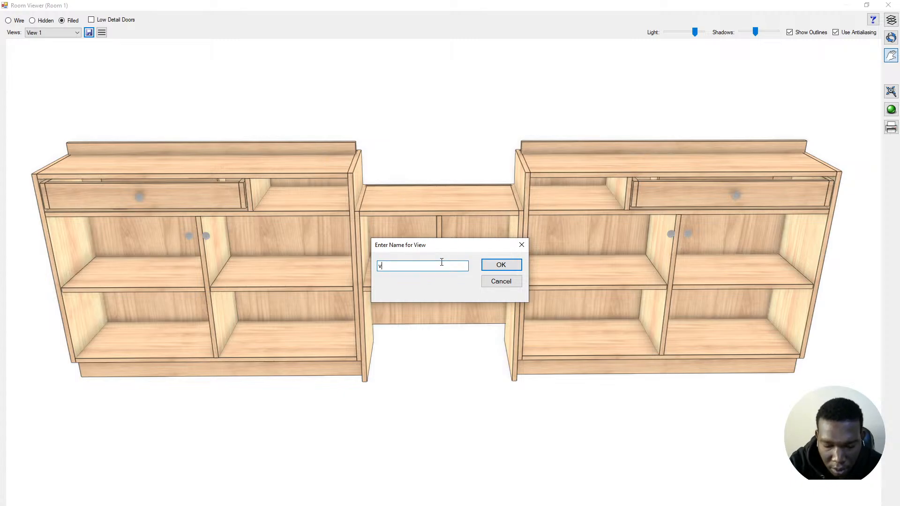
type("view 2")
left_click(489, 265)
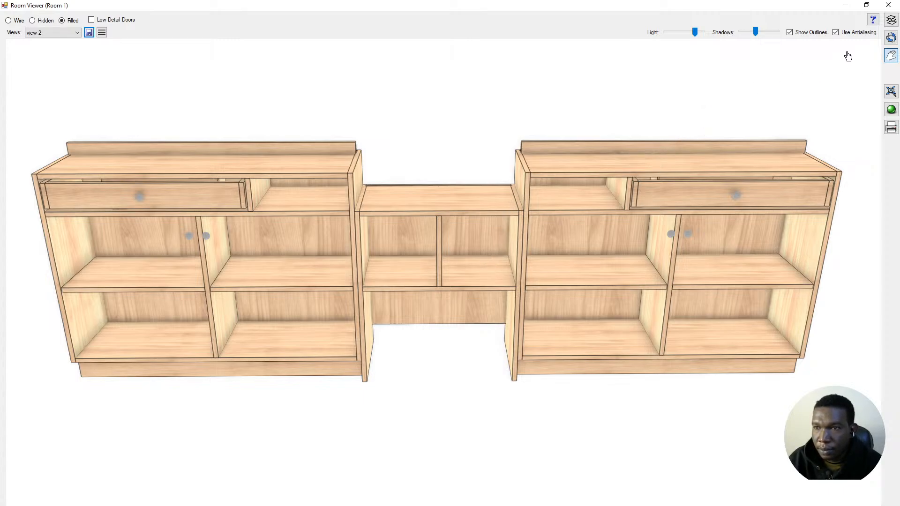
left_click(867, 5)
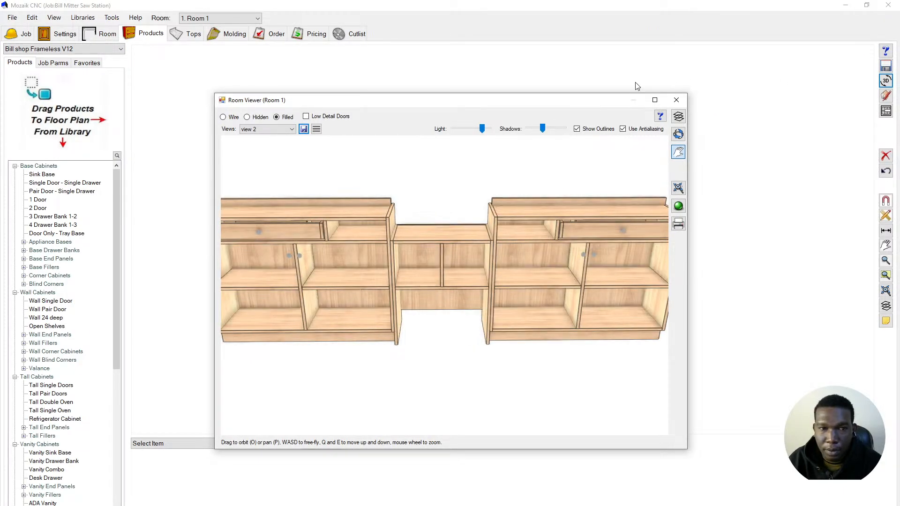
- Close the 3D viewer and show the cutlist for 3/4 Plywood Double
left_click(677, 101)
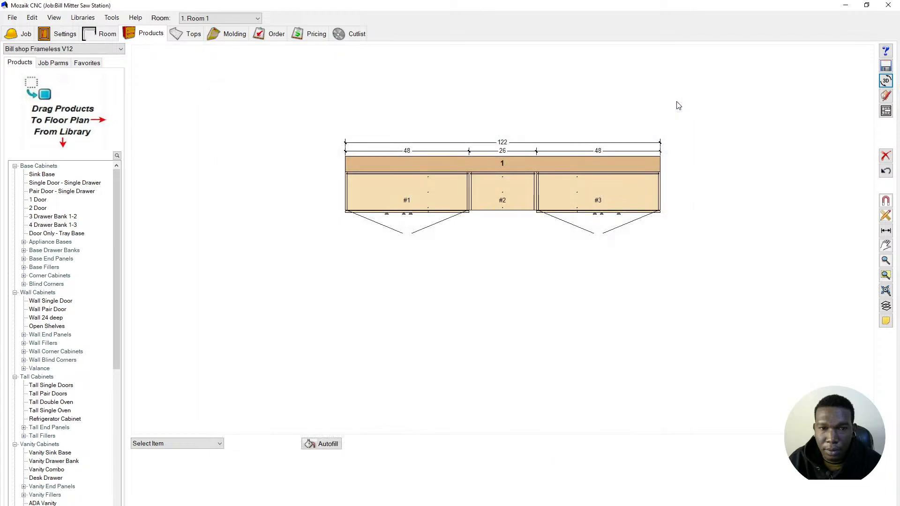
left_click(12, 17)
left_click(14, 17)
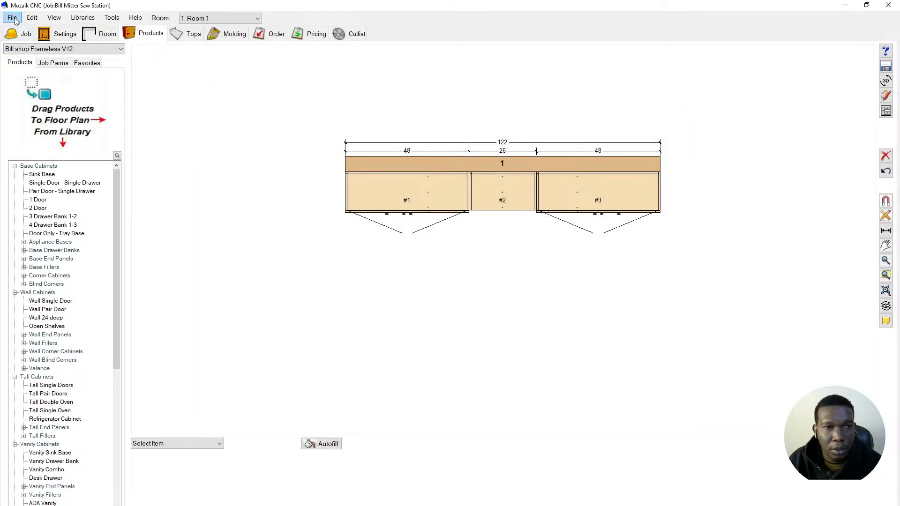
left_click(13, 18)
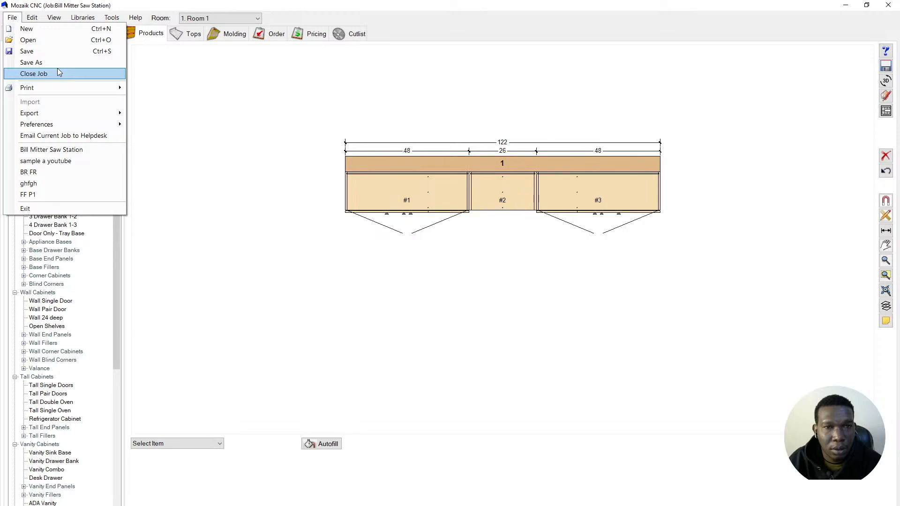
left_click(355, 33)
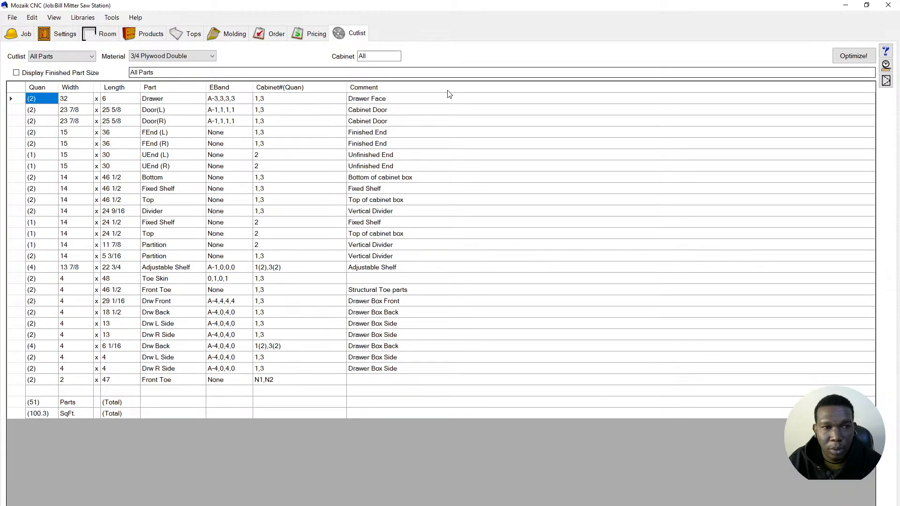
left_click(188, 56)
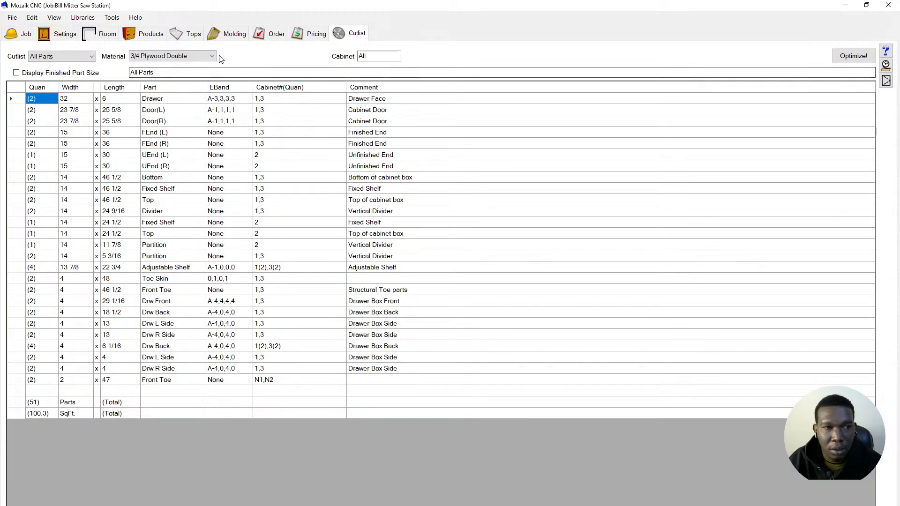
left_click(179, 57)
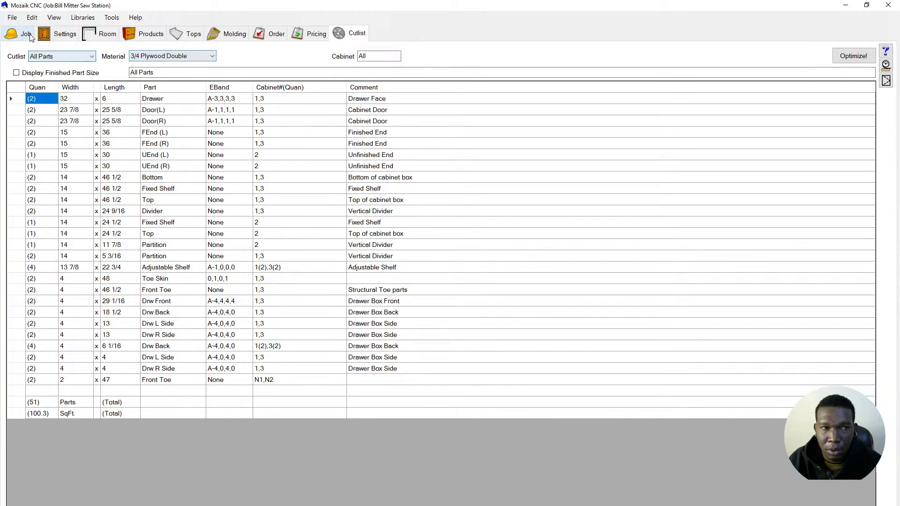
- Open the Cutlist Printing Options for the 3/4 Plywood Double cutlist
left_click(12, 18)
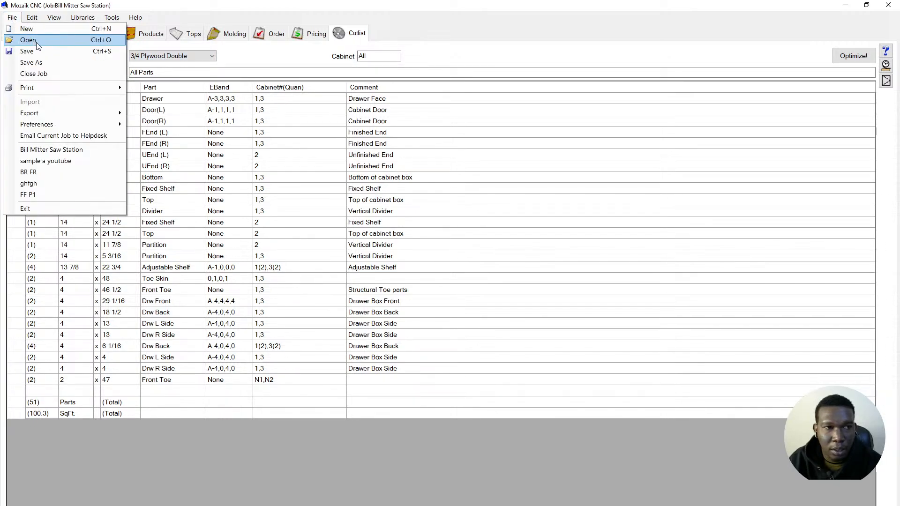
mouse_move(113, 88)
left_click(155, 92)
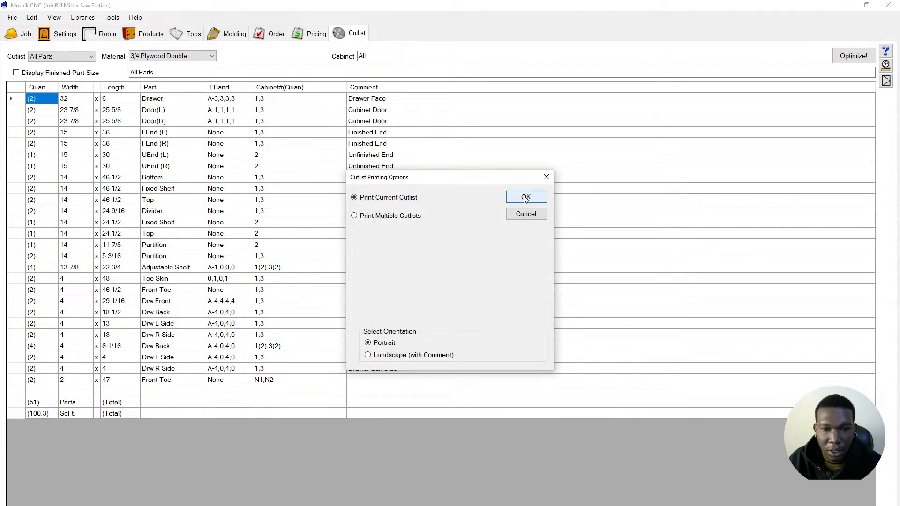
- Print the current 3/4 Plywood Double cutlist view in portrait to Microsoft Print to PDF, saved as 'cutlist'
left_click(526, 198)
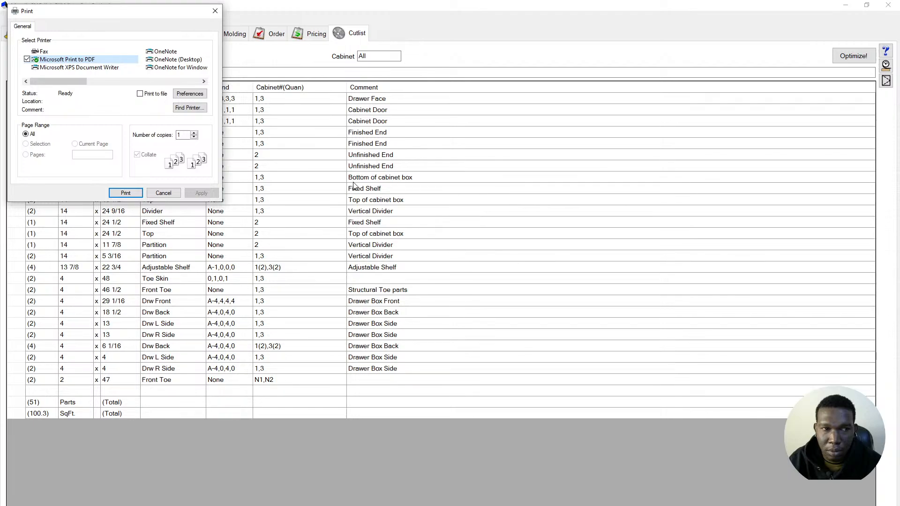
left_click(126, 193)
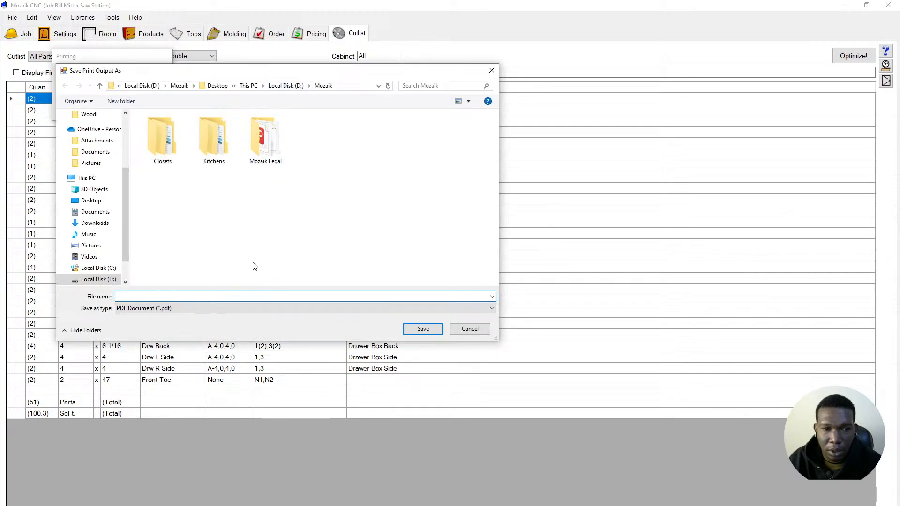
type("cutlist")
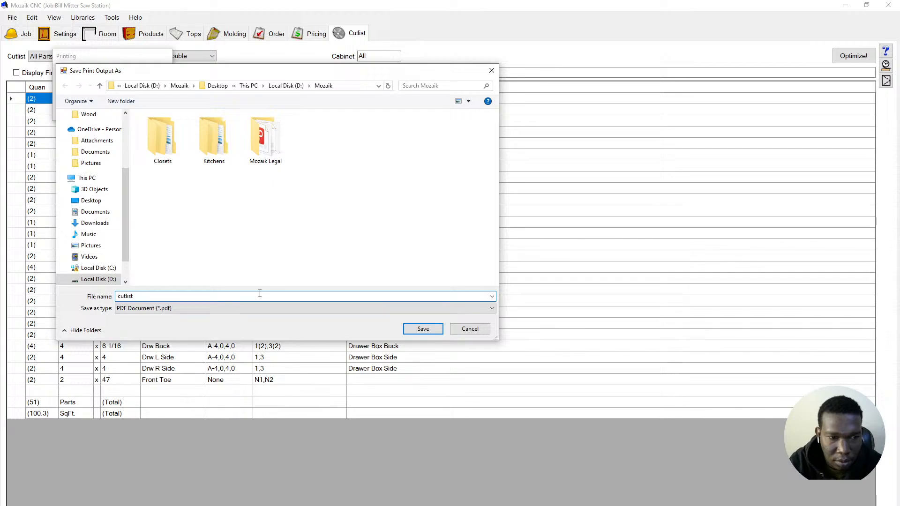
left_click(420, 331)
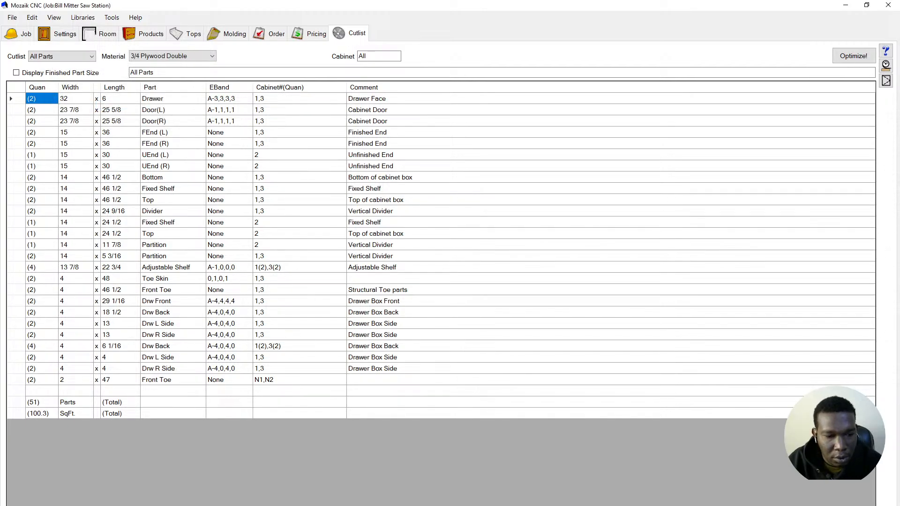
left_click(215, 505)
- Open cutlist.pdf from the Mozaik folder in WPS PDF and scroll through it
mouse_move(242, 498)
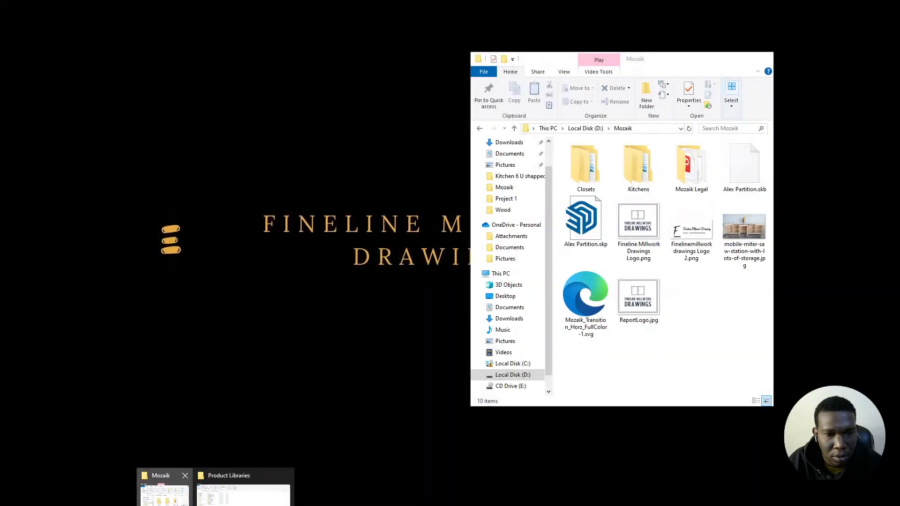
left_click(163, 492)
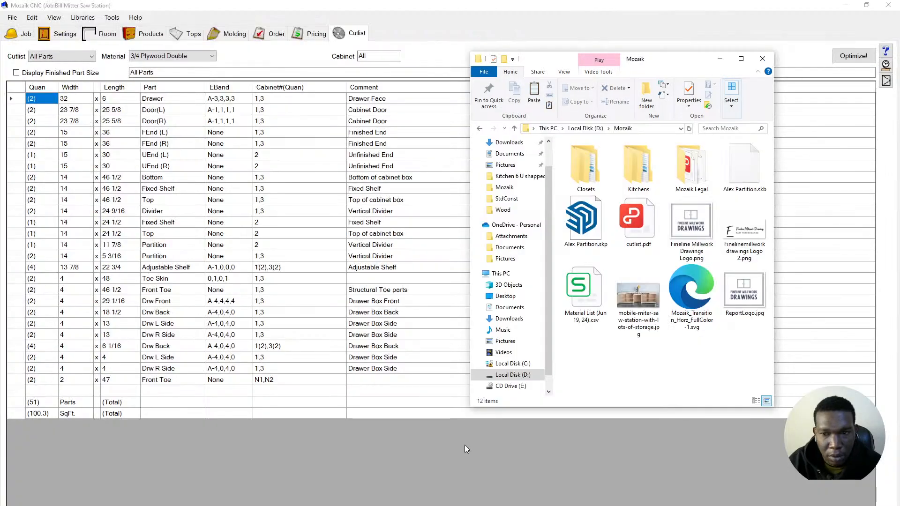
double_click(641, 244)
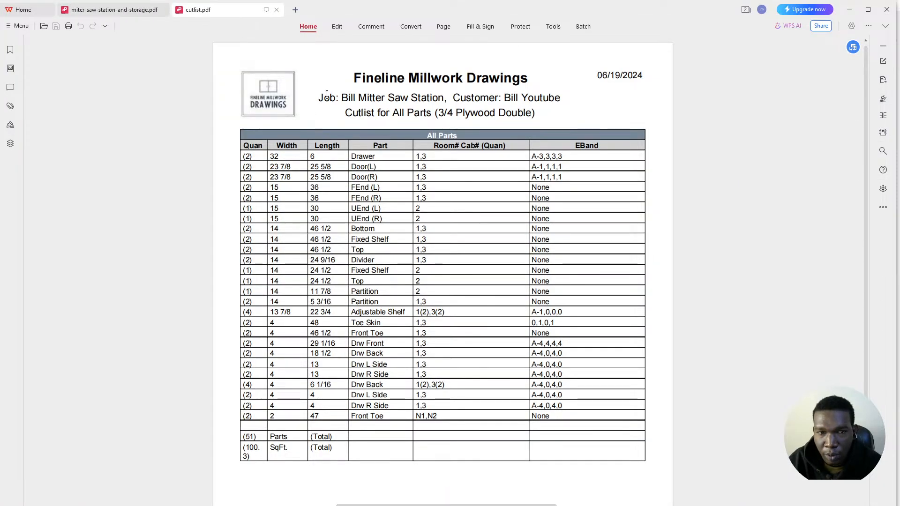
scroll(434, 179, "down", 3)
scroll(458, 177, "up", 3)
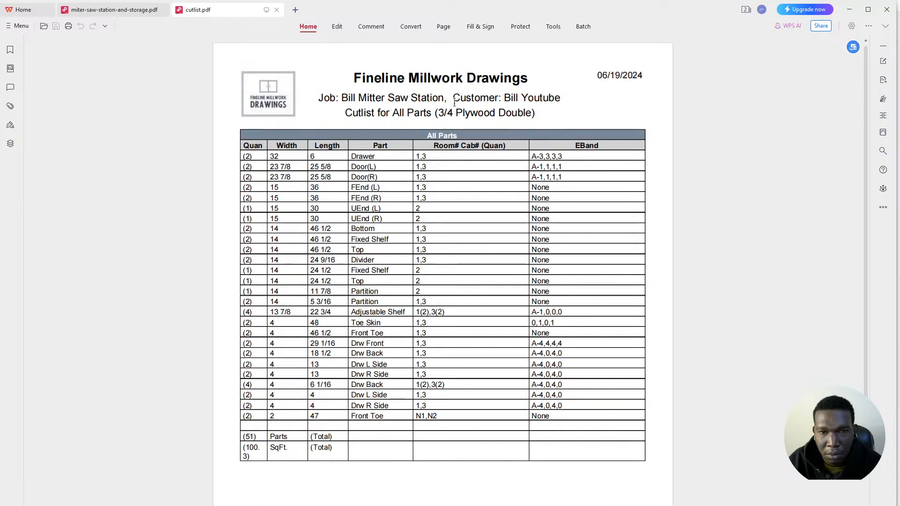
- Minimize the cutlist PDF and bring the miter saw station PDF back up
left_click(849, 9)
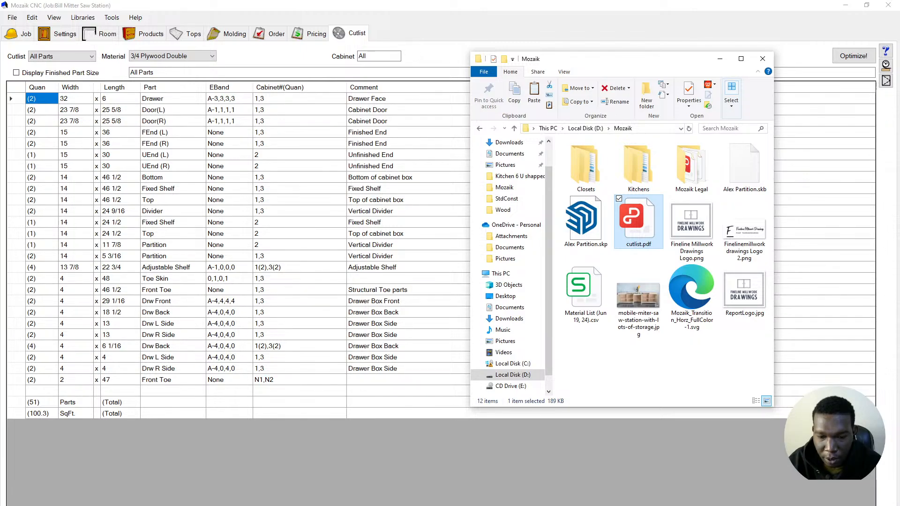
mouse_move(261, 505)
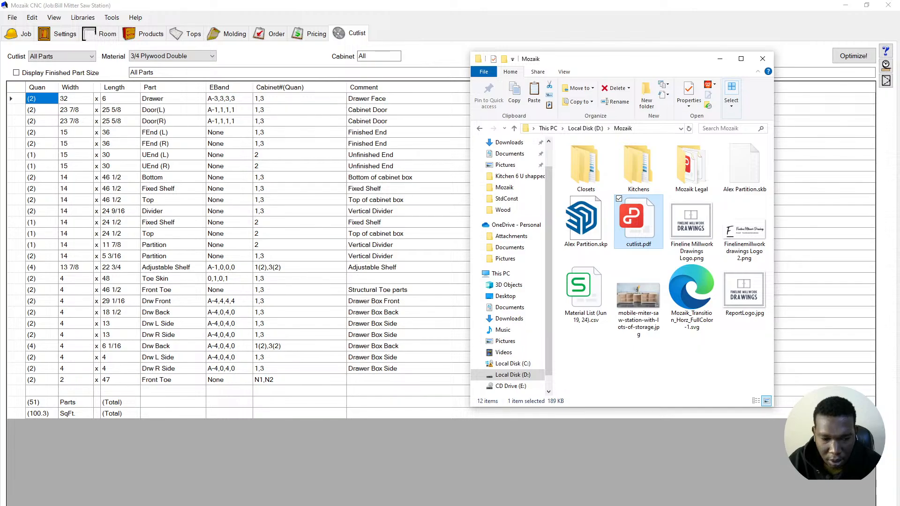
left_click(355, 505)
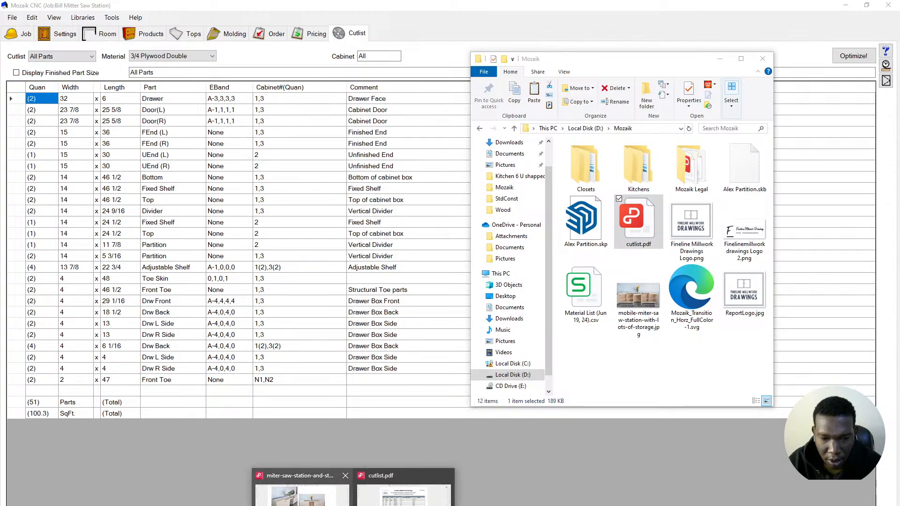
left_click(309, 492)
- Glance at the cutlist.pdf tab, then scroll through the miter saw station plan PDF
scroll(410, 361, "up", 5)
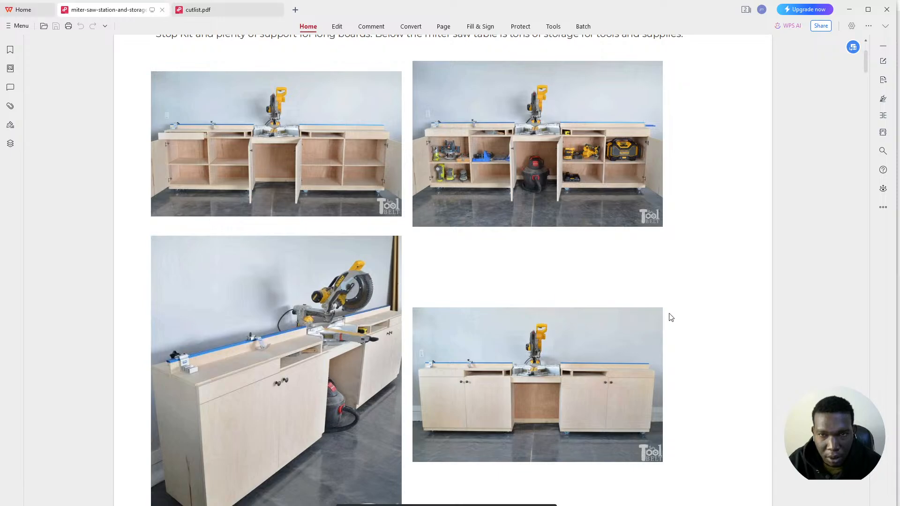
left_click(235, 13)
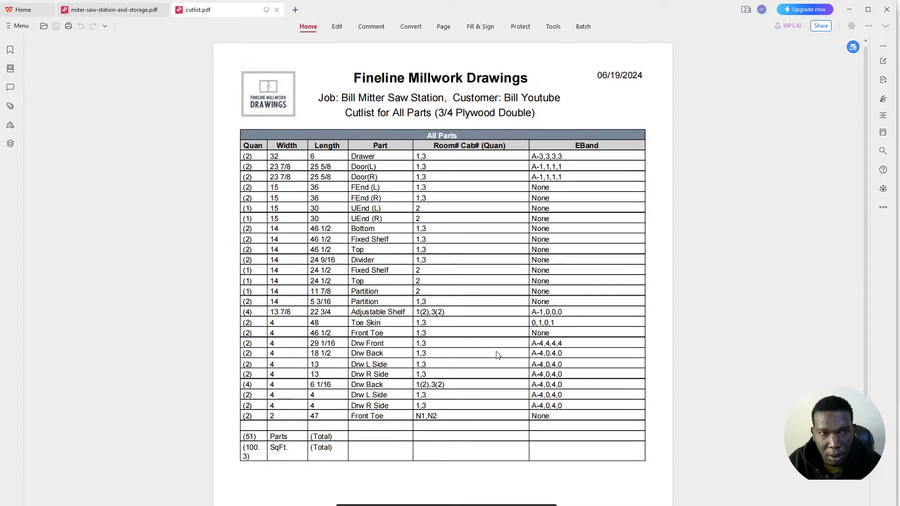
left_click(120, 11)
scroll(434, 276, "down", 1)
scroll(429, 268, "up", 1)
scroll(421, 271, "up", 3)
scroll(420, 269, "up", 10)
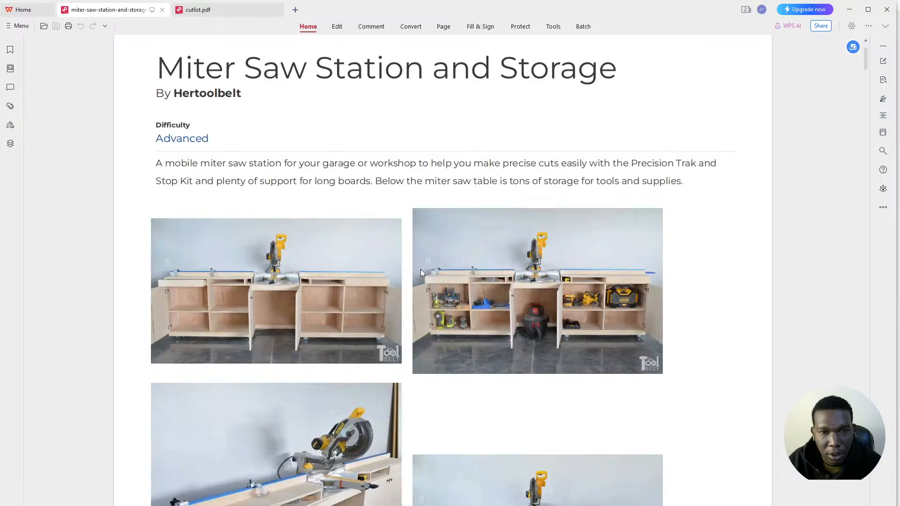
scroll(418, 276, "down", 20)
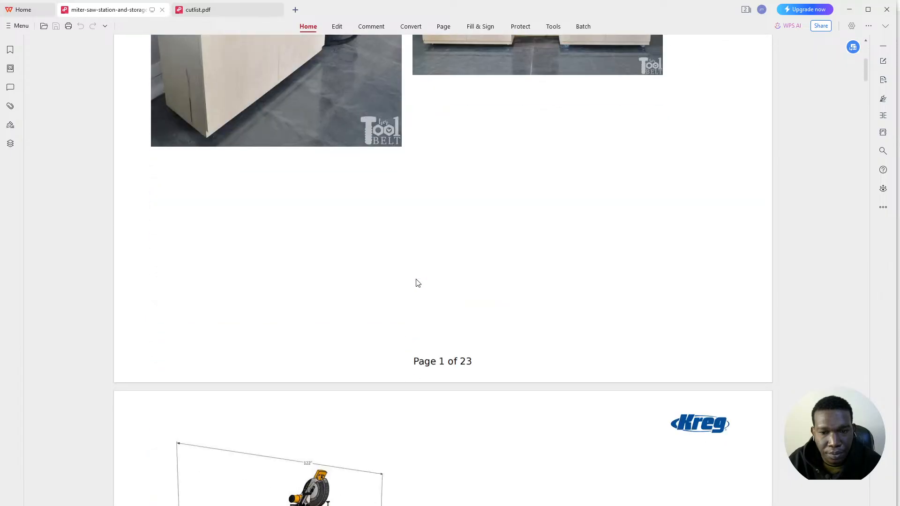
scroll(422, 282, "down", 15)
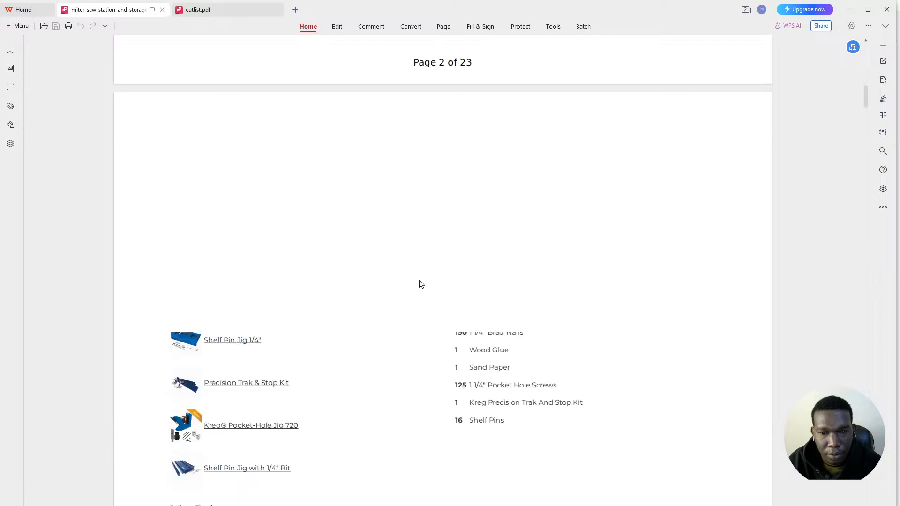
scroll(420, 285, "down", 10)
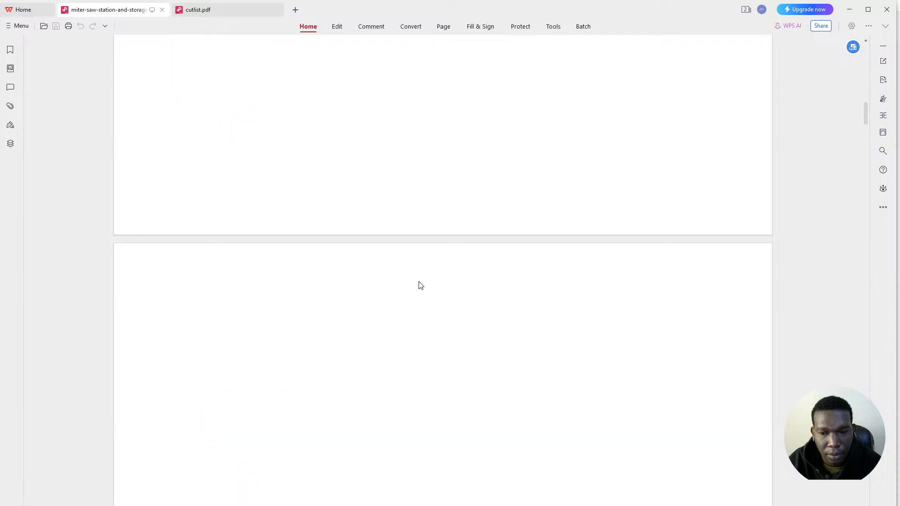
scroll(420, 286, "down", 3)
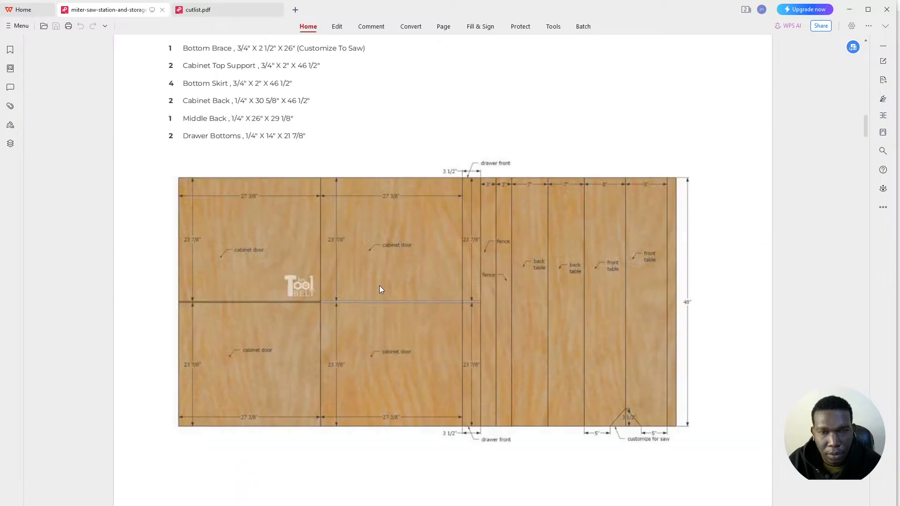
scroll(467, 262, "up", 8)
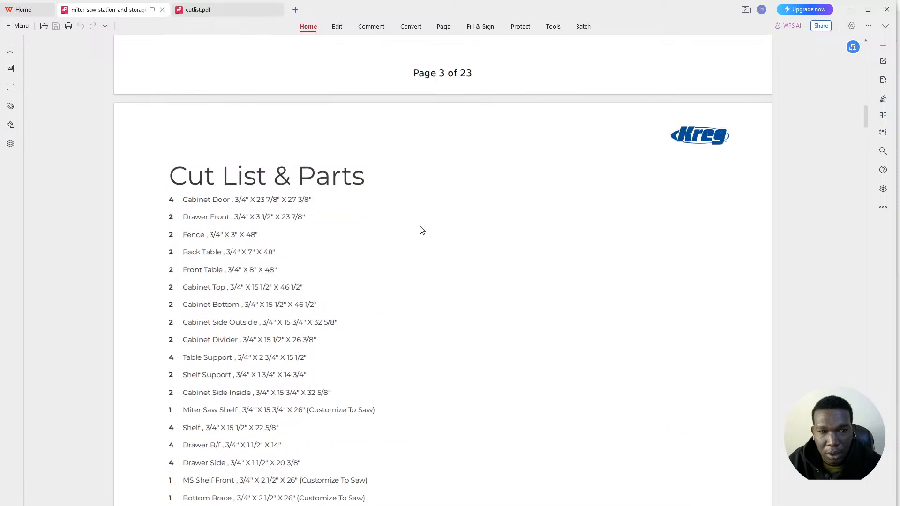
- Highlight the material name in cutlist.pdf's title, then minimize WPS PDF
left_click(195, 11)
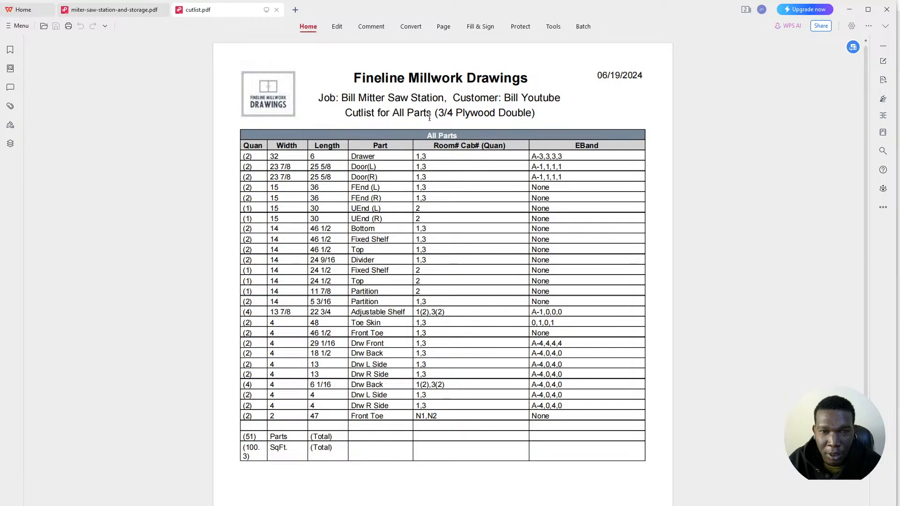
left_click_drag(427, 113, 524, 113)
left_click(848, 11)
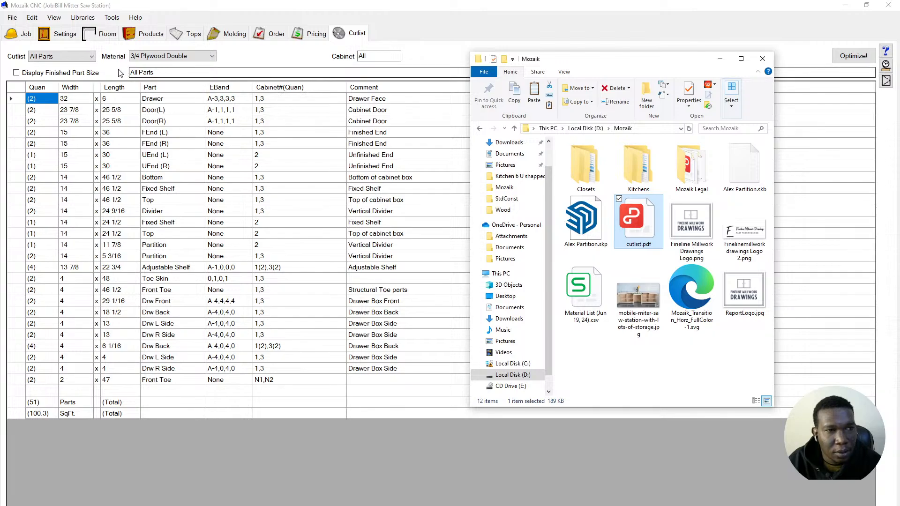
- Switch the cutlist to 1/2 MDF and print it to a PDF named 'cutlist 1_2'
left_click(159, 56)
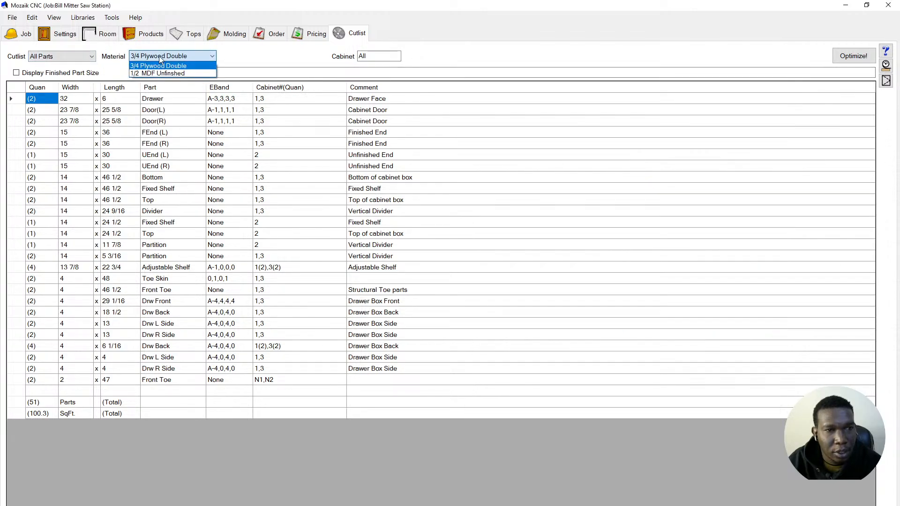
left_click(164, 79)
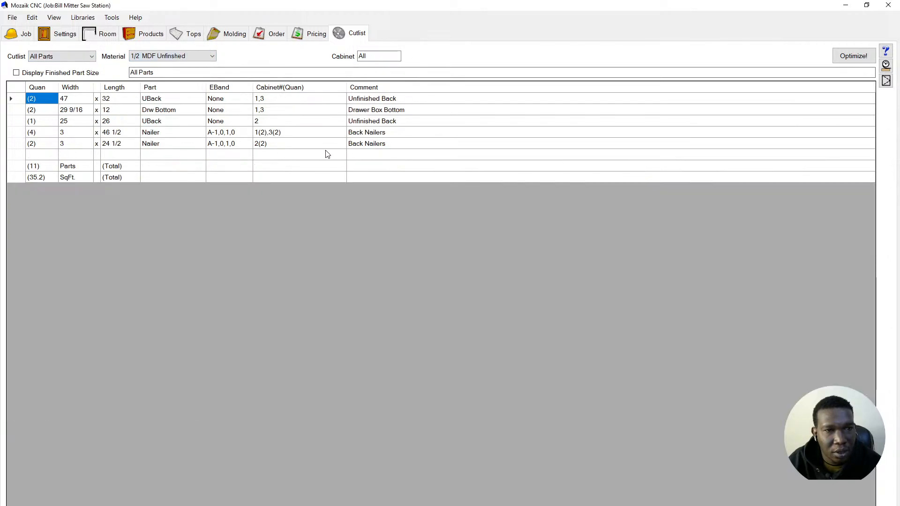
left_click(12, 19)
mouse_move(80, 83)
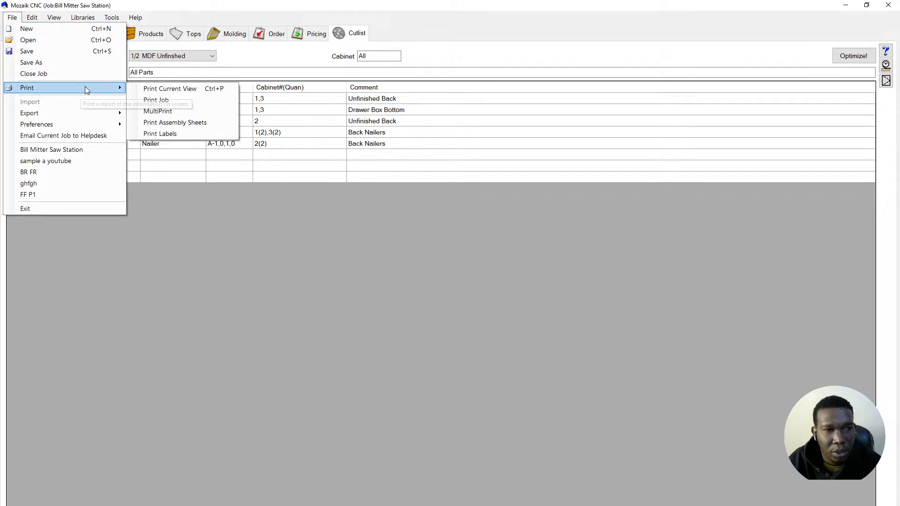
left_click(164, 88)
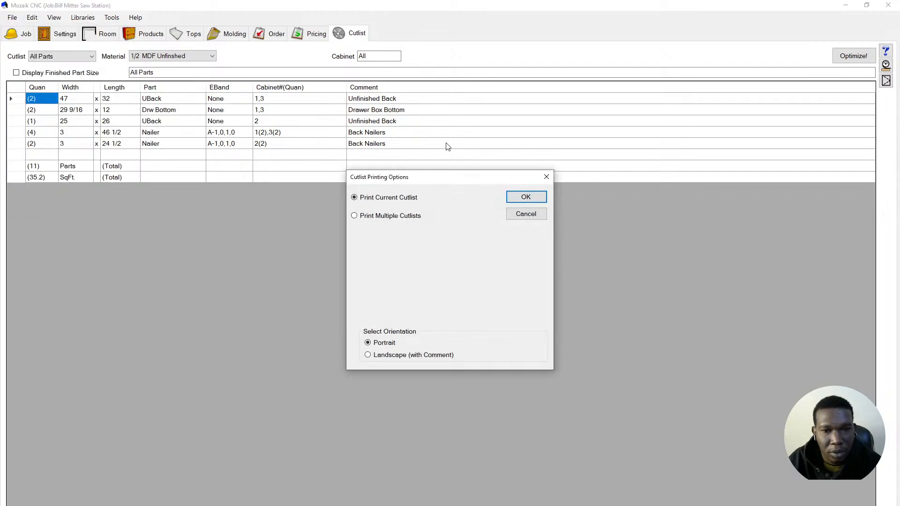
left_click(535, 199)
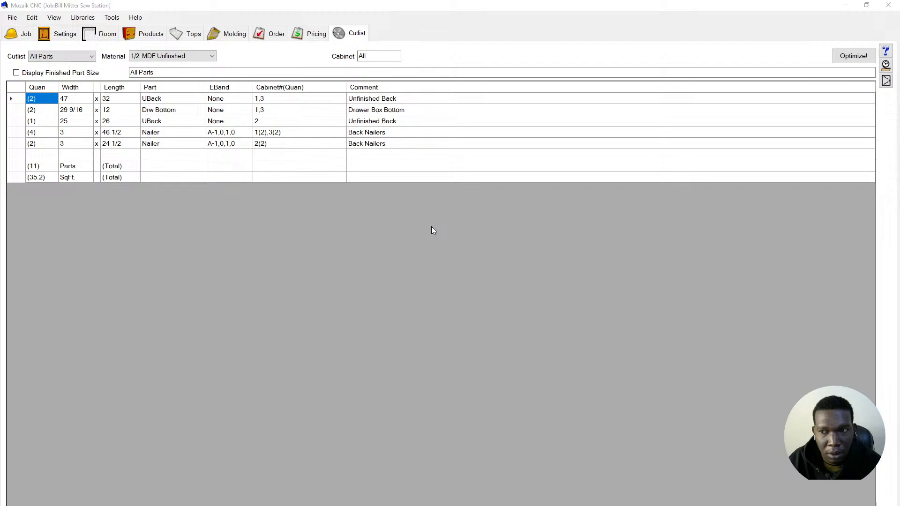
left_click(125, 193)
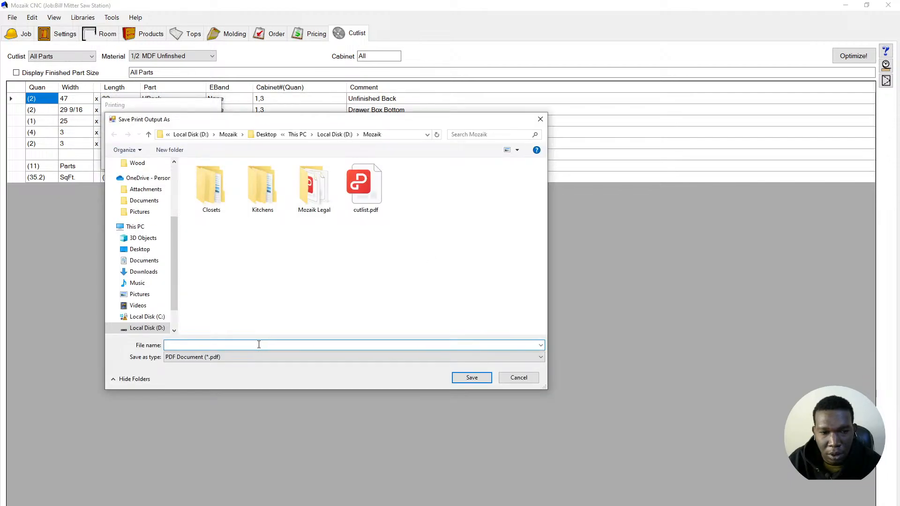
type("cutlist ")
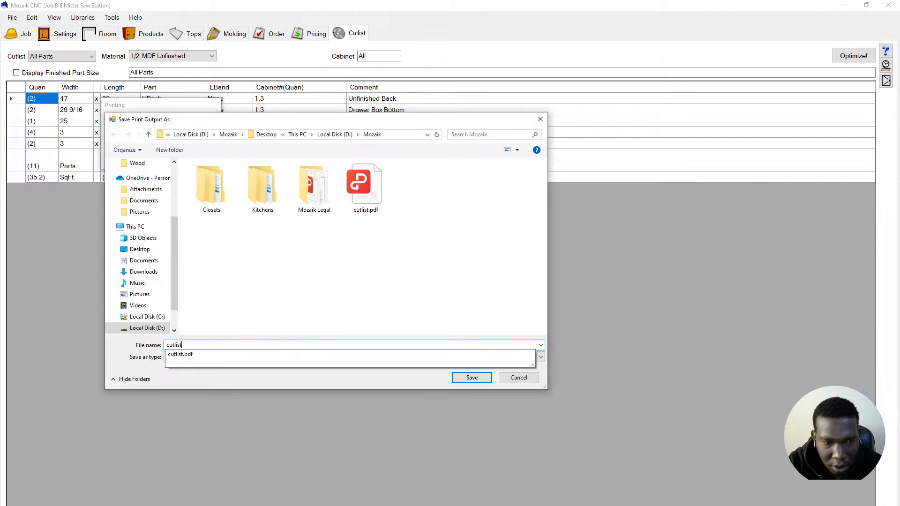
type("1/2")
key("BackSpace")
key("BackSpace")
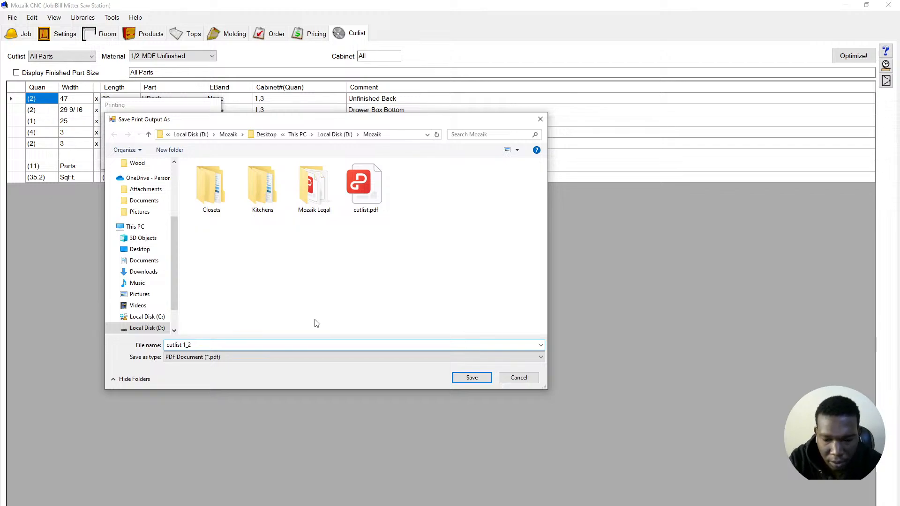
type("_2")
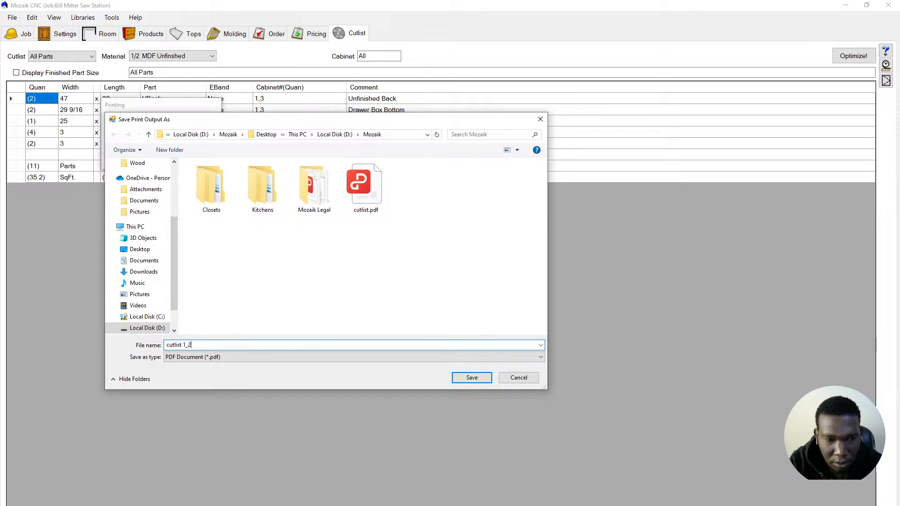
left_click(468, 377)
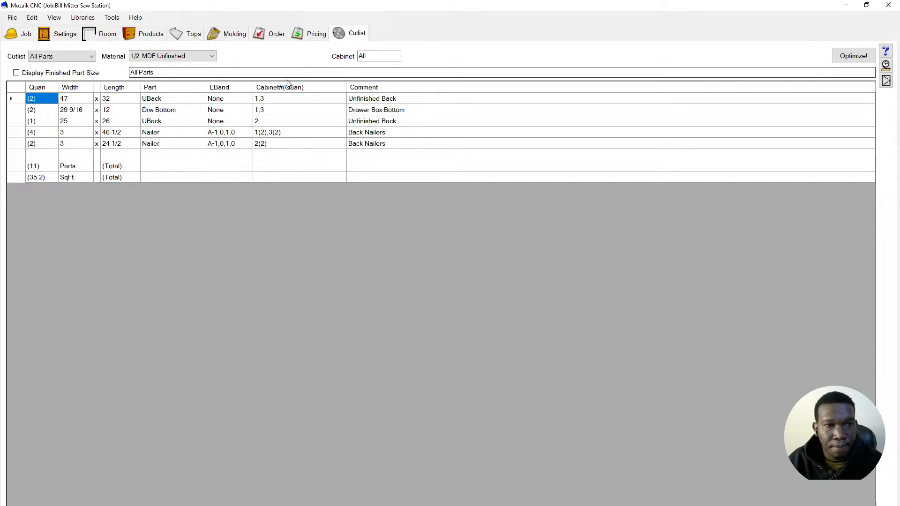
- Set the cutlist material back to 3/4 Plywood Double after briefly checking the PDF viewer
left_click(179, 57)
left_click(178, 65)
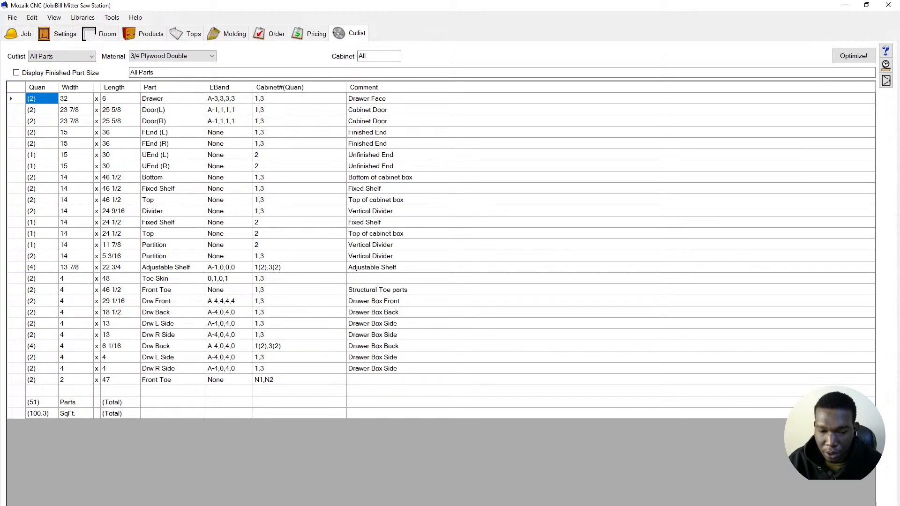
mouse_move(354, 505)
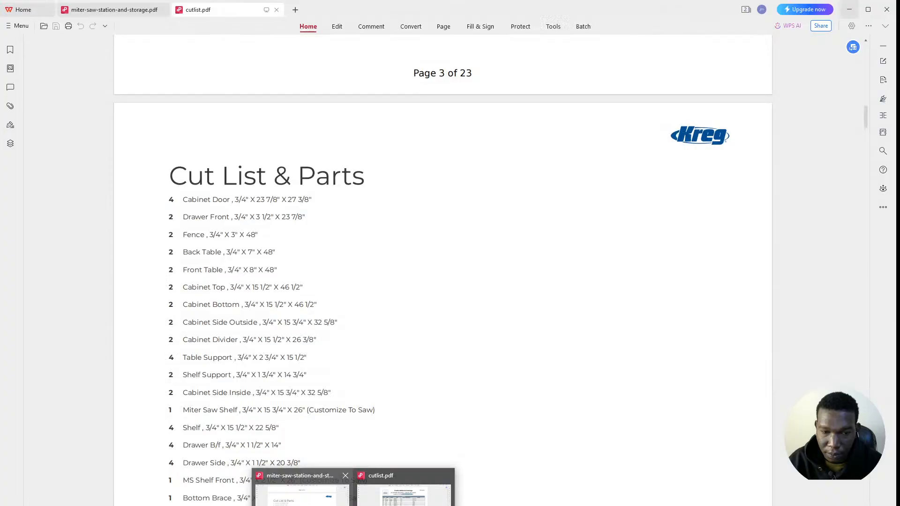
left_click(302, 501)
scroll(375, 326, "down", 7)
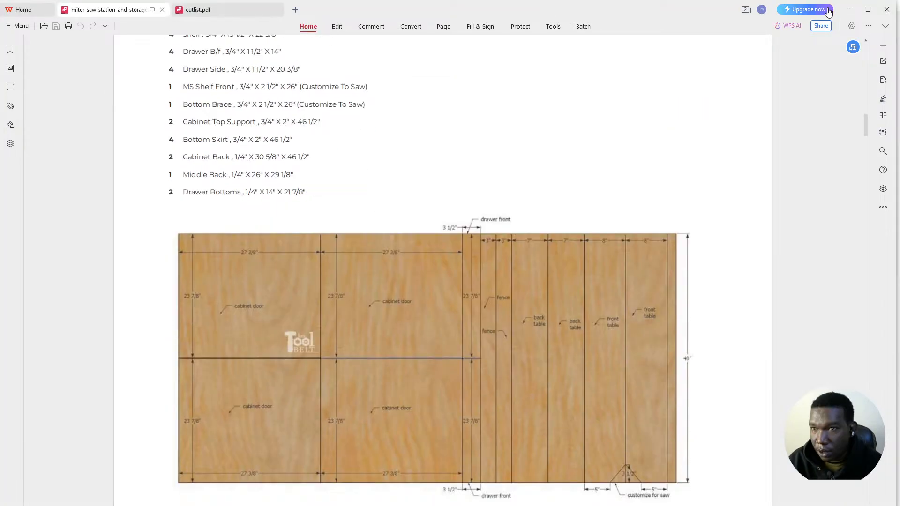
key("alt+Tab")
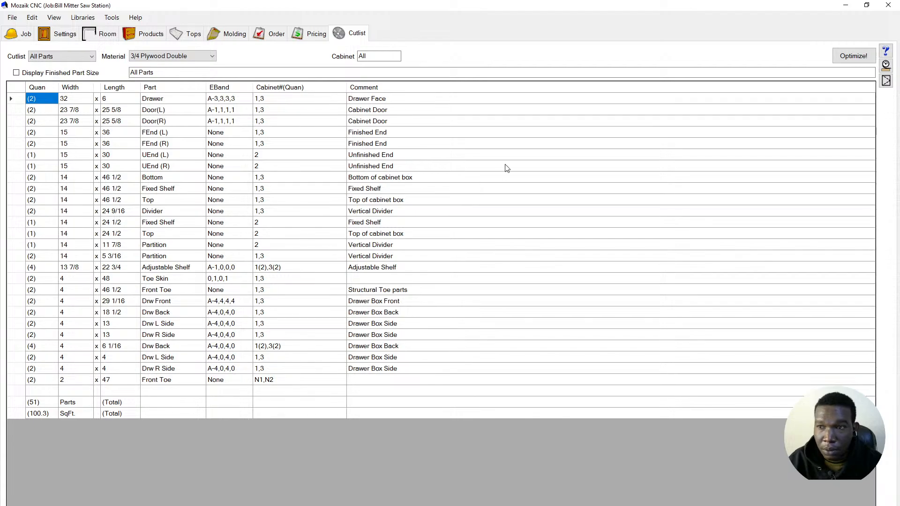
left_click(852, 56)
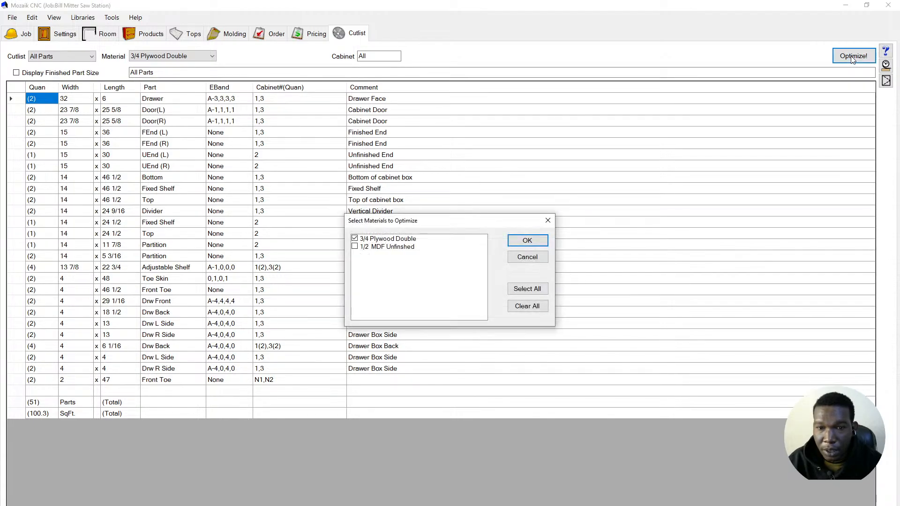
- Load only 3/4 Plywood Double into the optimizer and toggle Has Grain for its 48 x 108 sheet
left_click(519, 242)
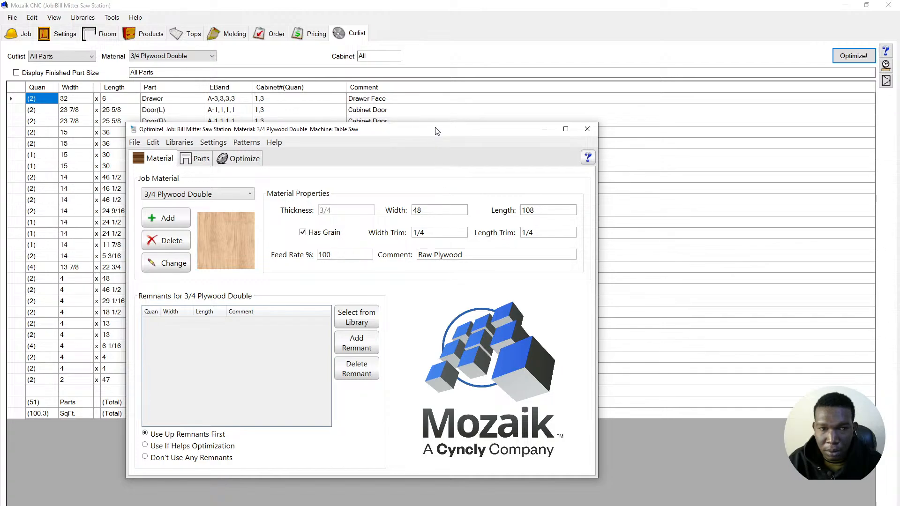
left_click_drag(434, 132, 453, 81)
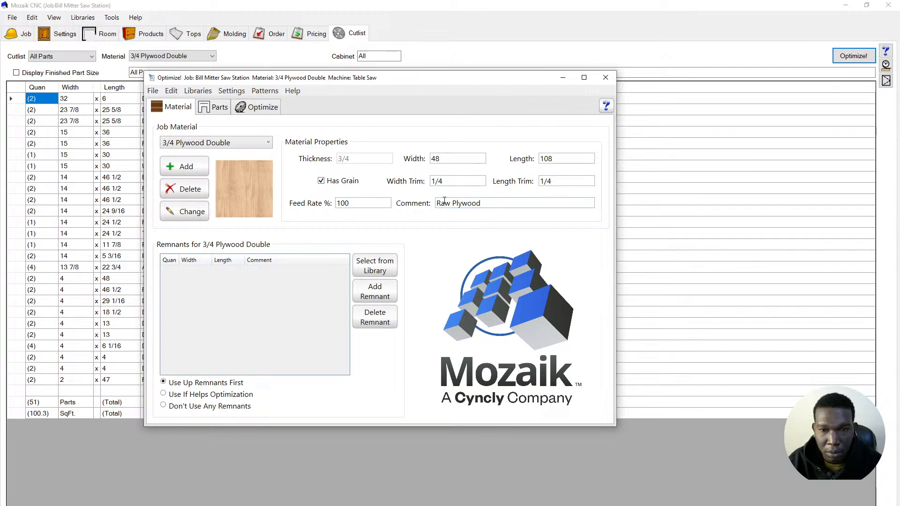
left_click(321, 181)
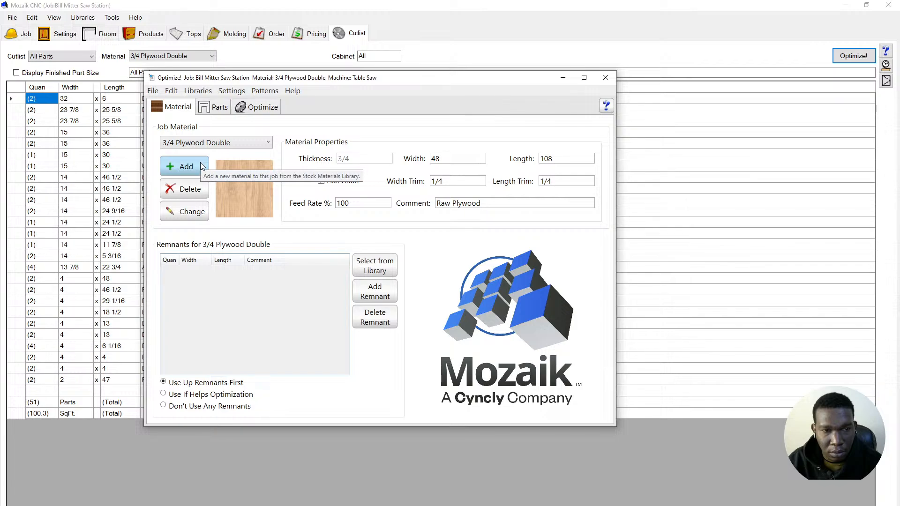
left_click(214, 110)
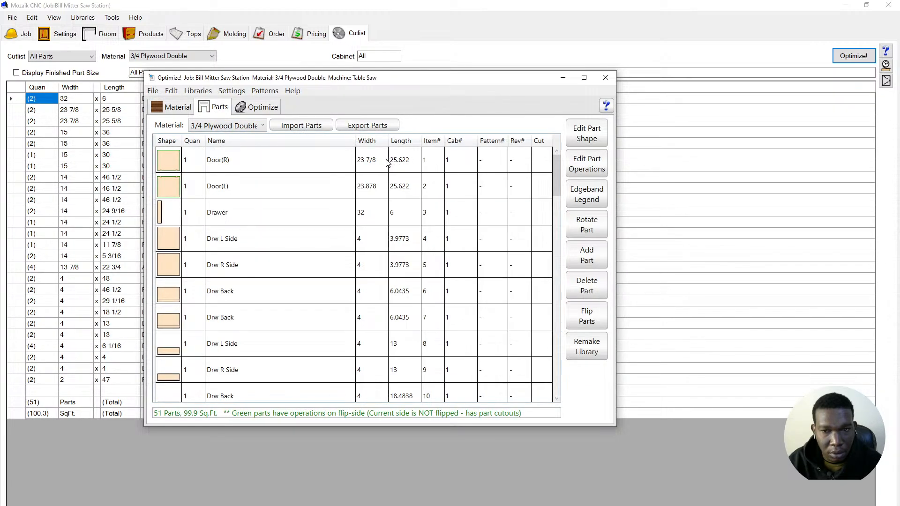
- Scroll the 51 plywood parts, then open and refresh the Edge Banding Legend showing 1mm Veneer EDGE
scroll(384, 169, "down", 10)
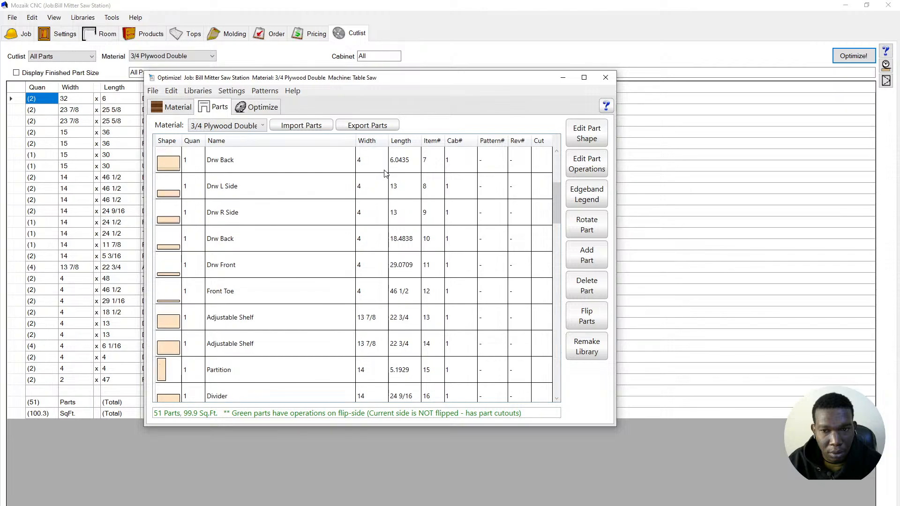
scroll(384, 171, "down", 4)
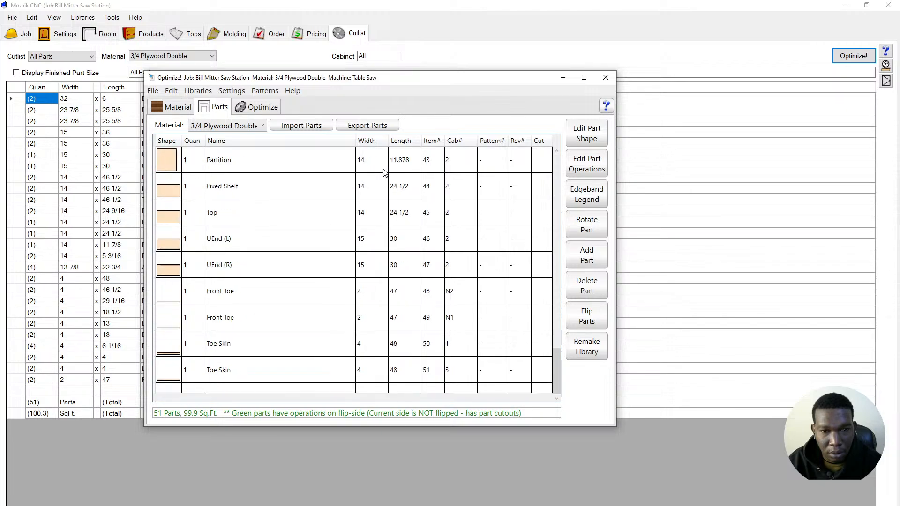
left_click(575, 202)
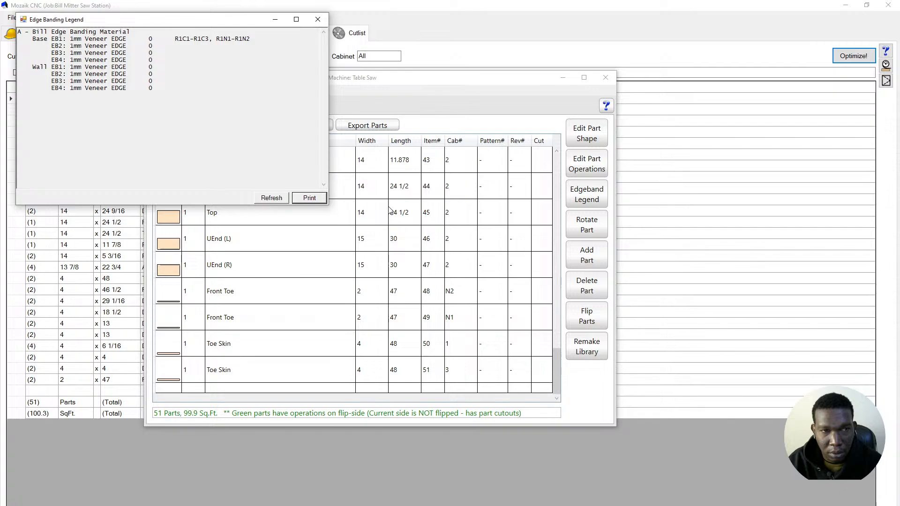
left_click(272, 200)
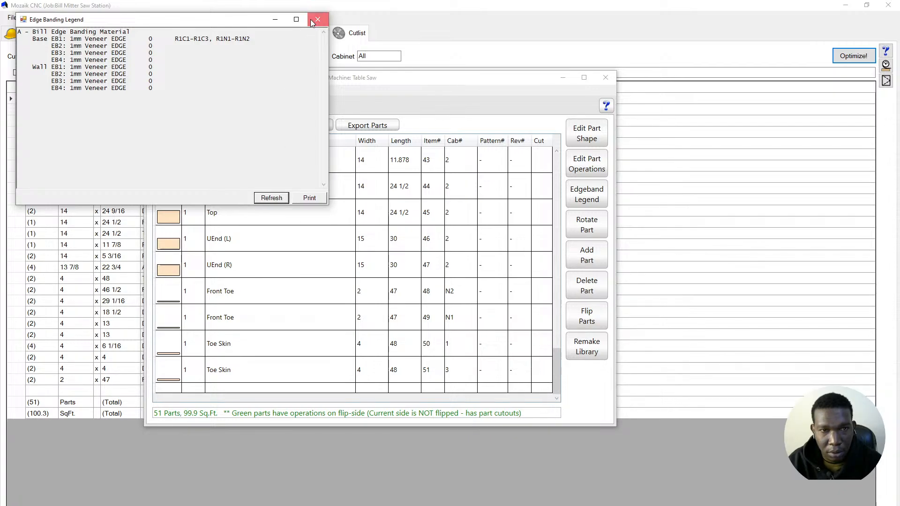